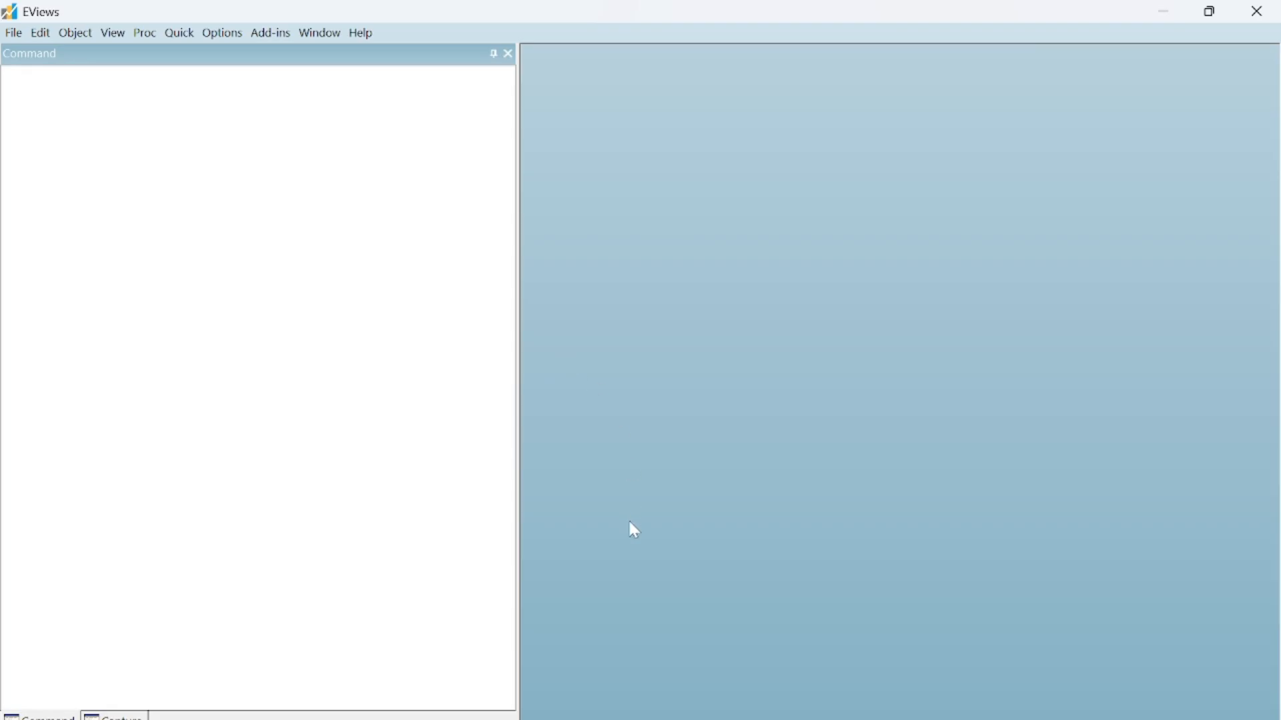
Step: Switch to the Excel data workbook and examine the monthly series on the M3 sheet from the first record to the last
mouse_move(908, 719)
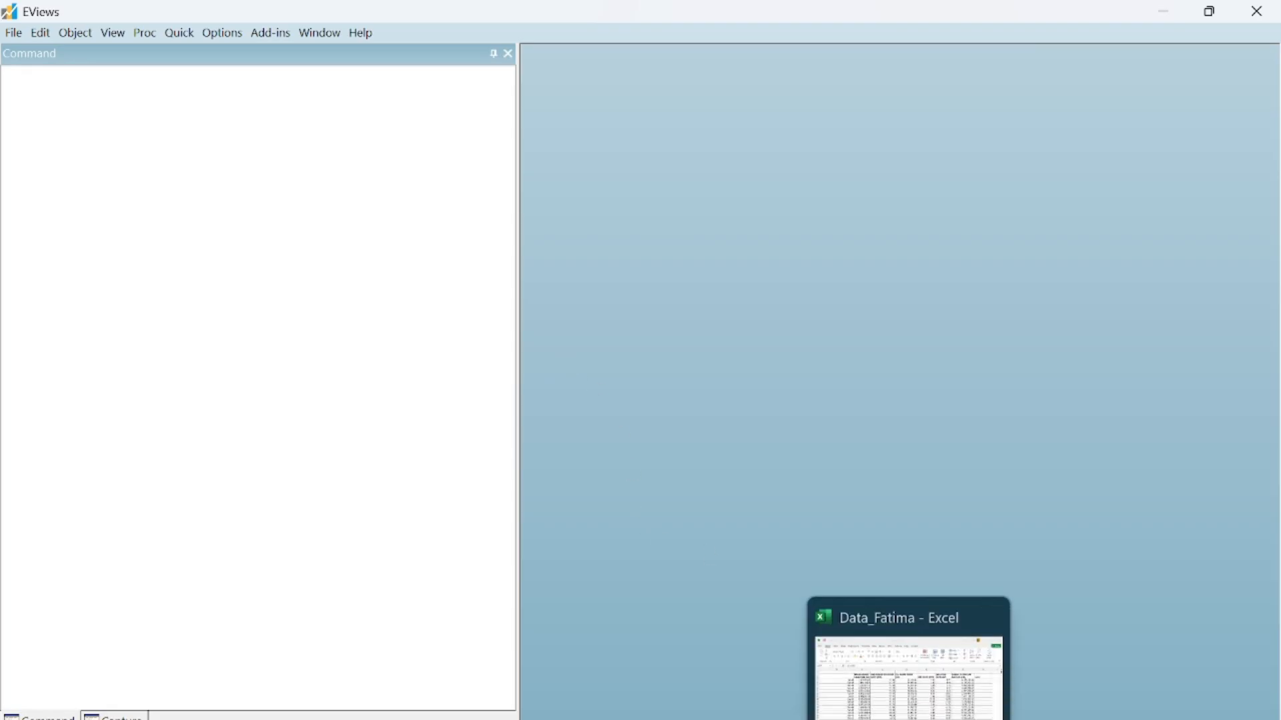
click(911, 690)
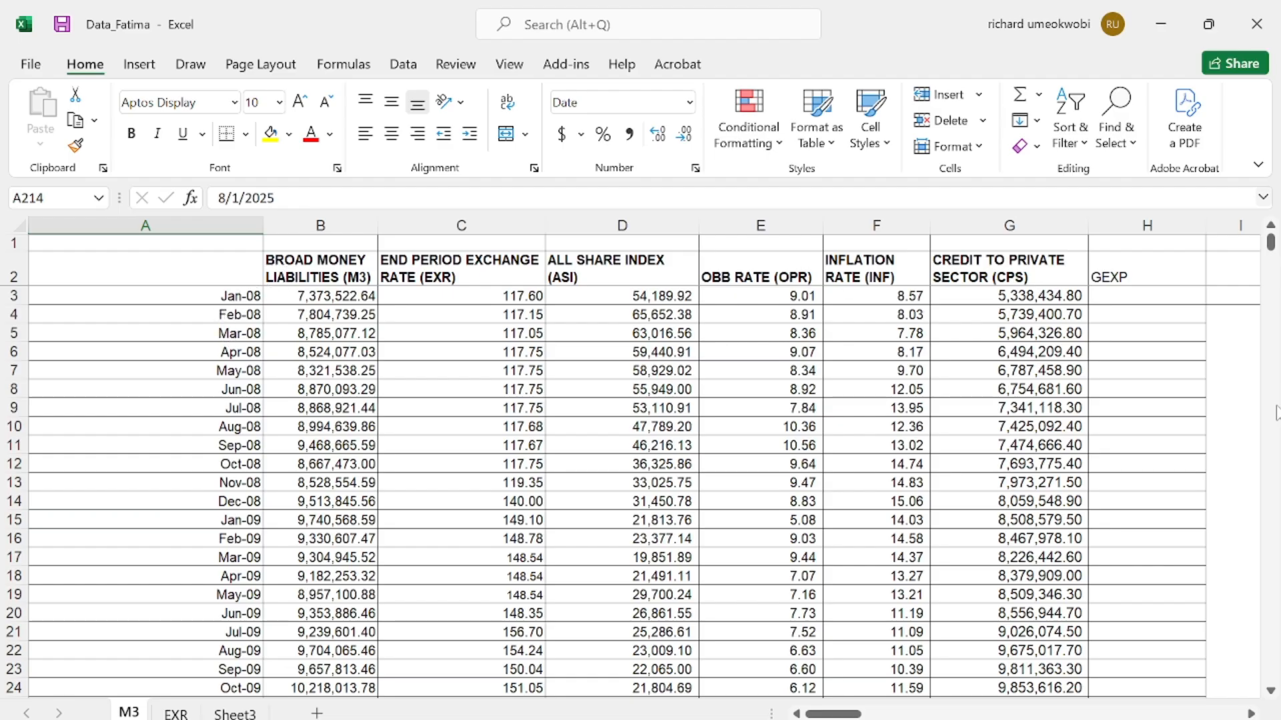
click(1271, 444)
scroll(1271, 444, down, 20)
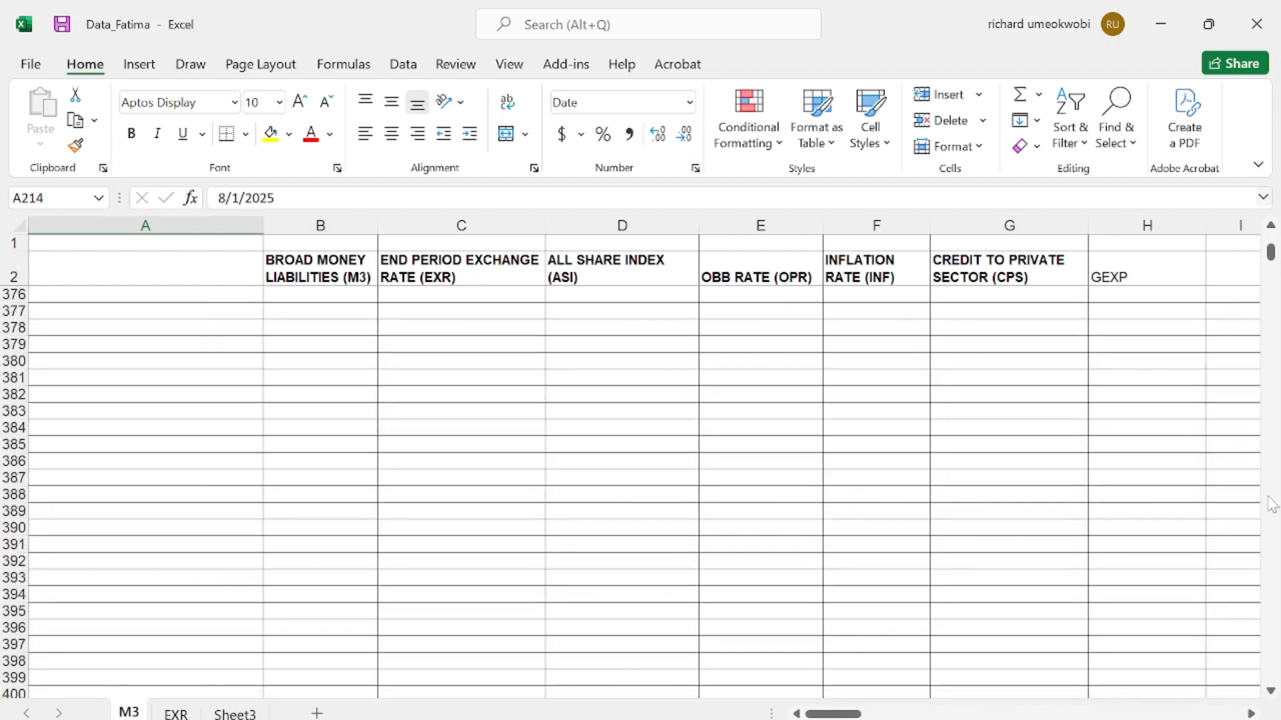
click(1270, 226)
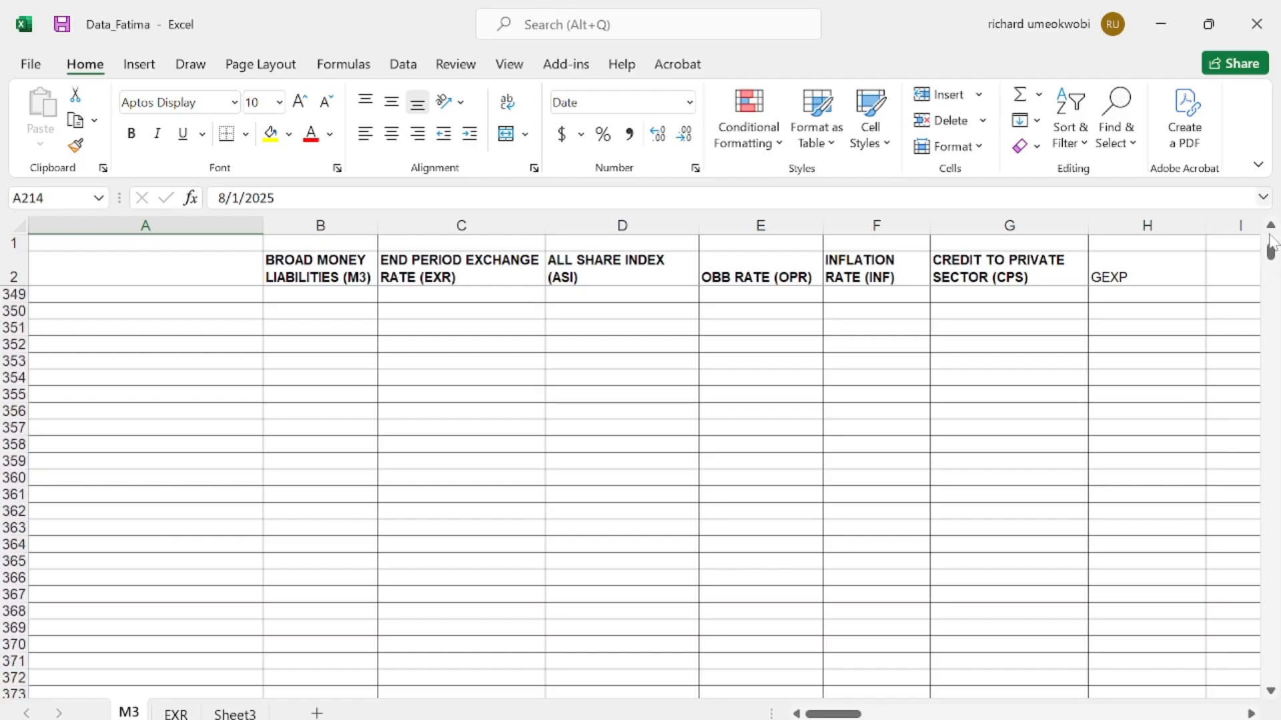
drag(1272, 252, 1275, 248)
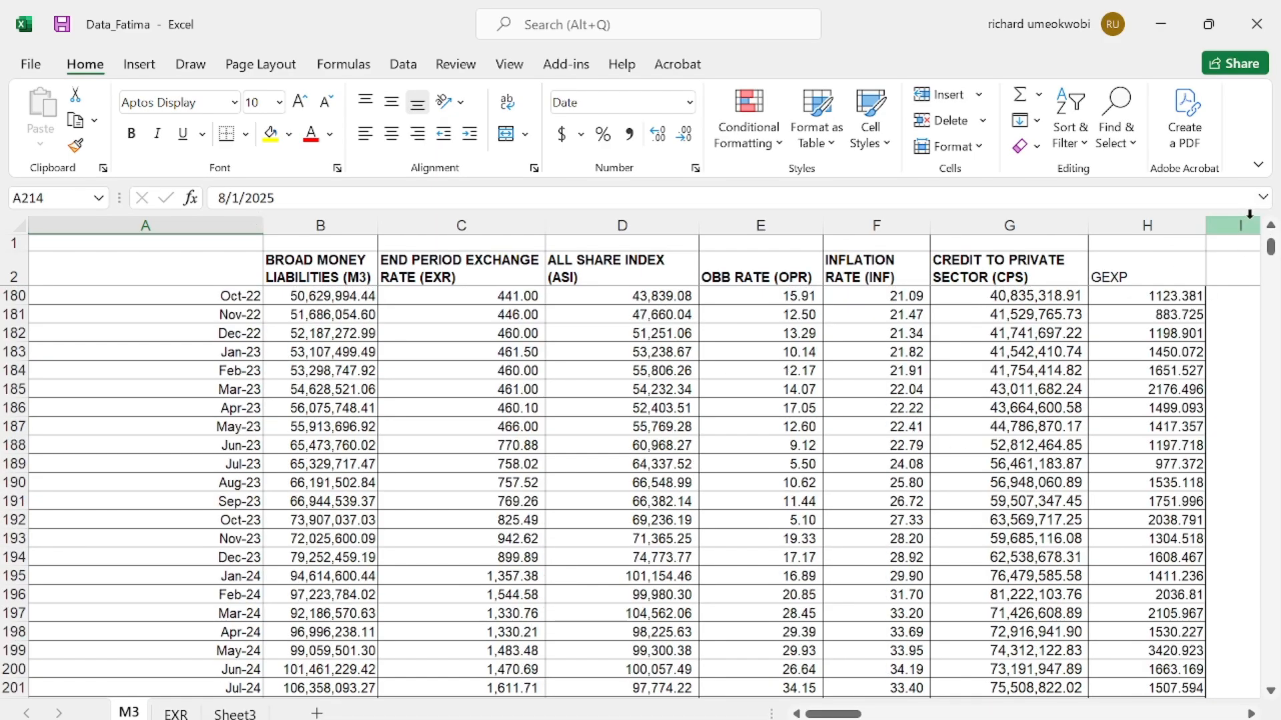
click(247, 408)
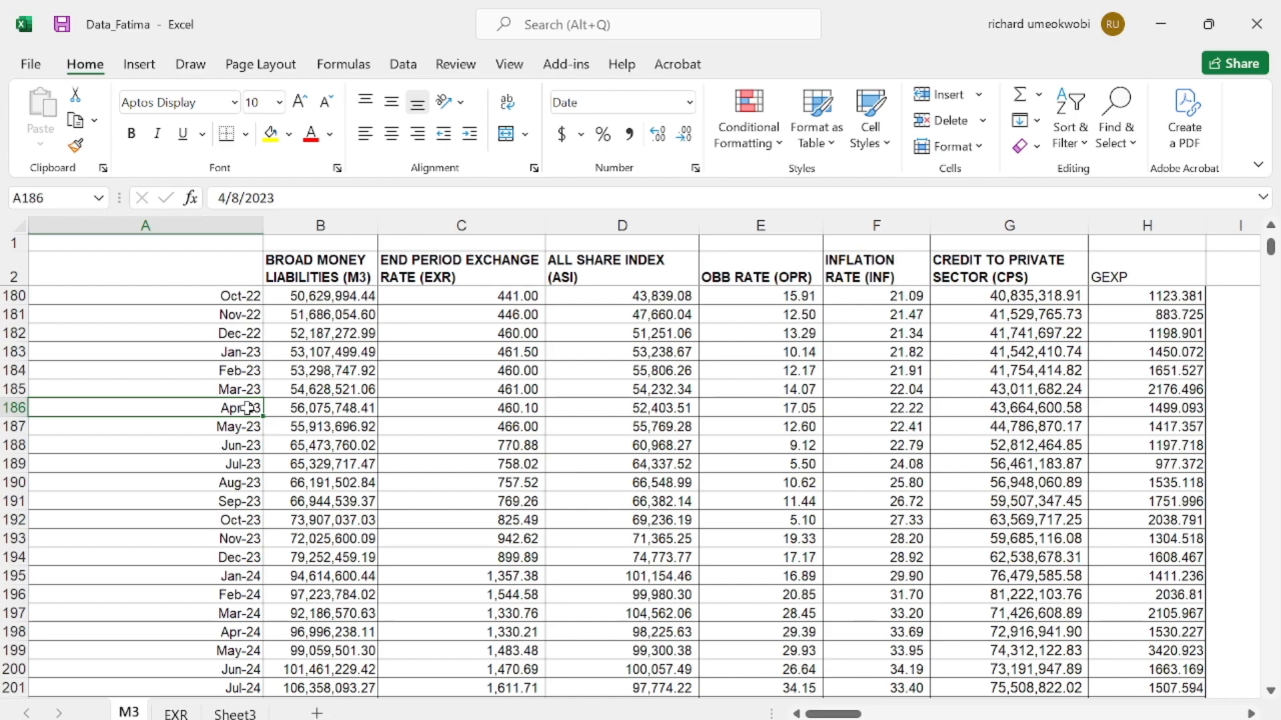
key(ctrl+shift+Down)
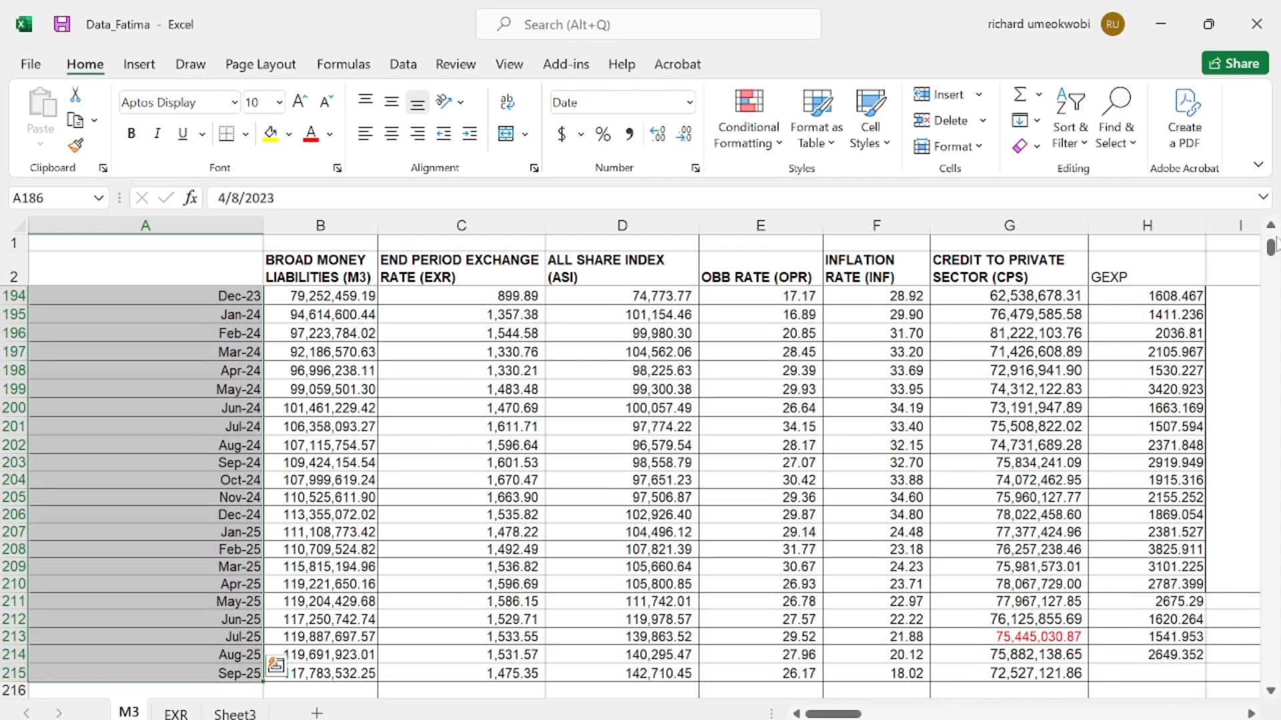
scroll(1272, 233, up, 6)
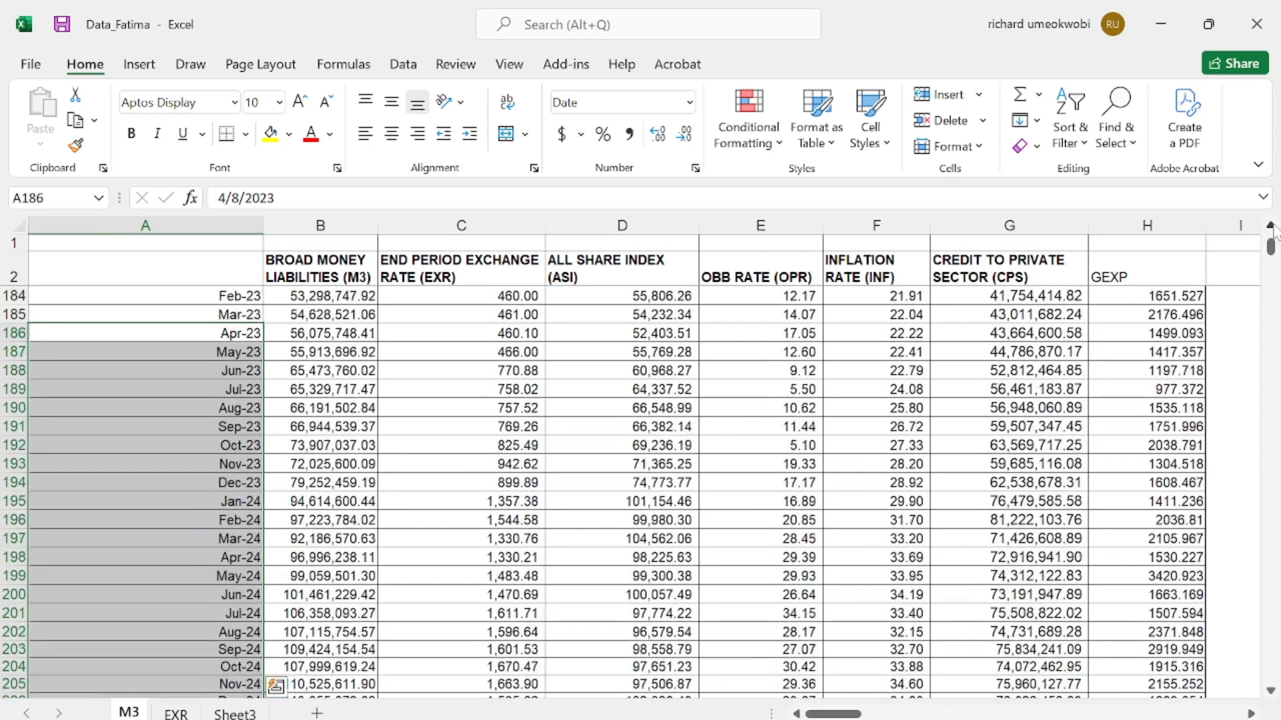
scroll(1274, 230, up, 11)
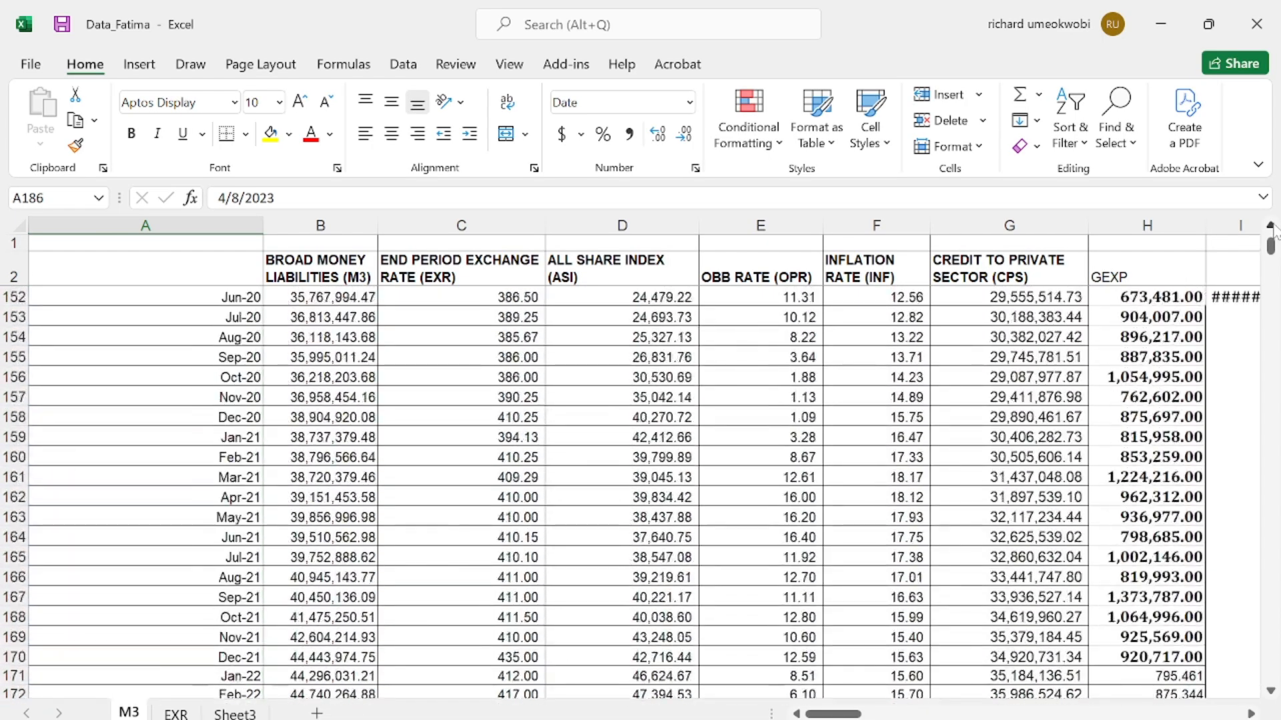
scroll(1274, 230, up, 10)
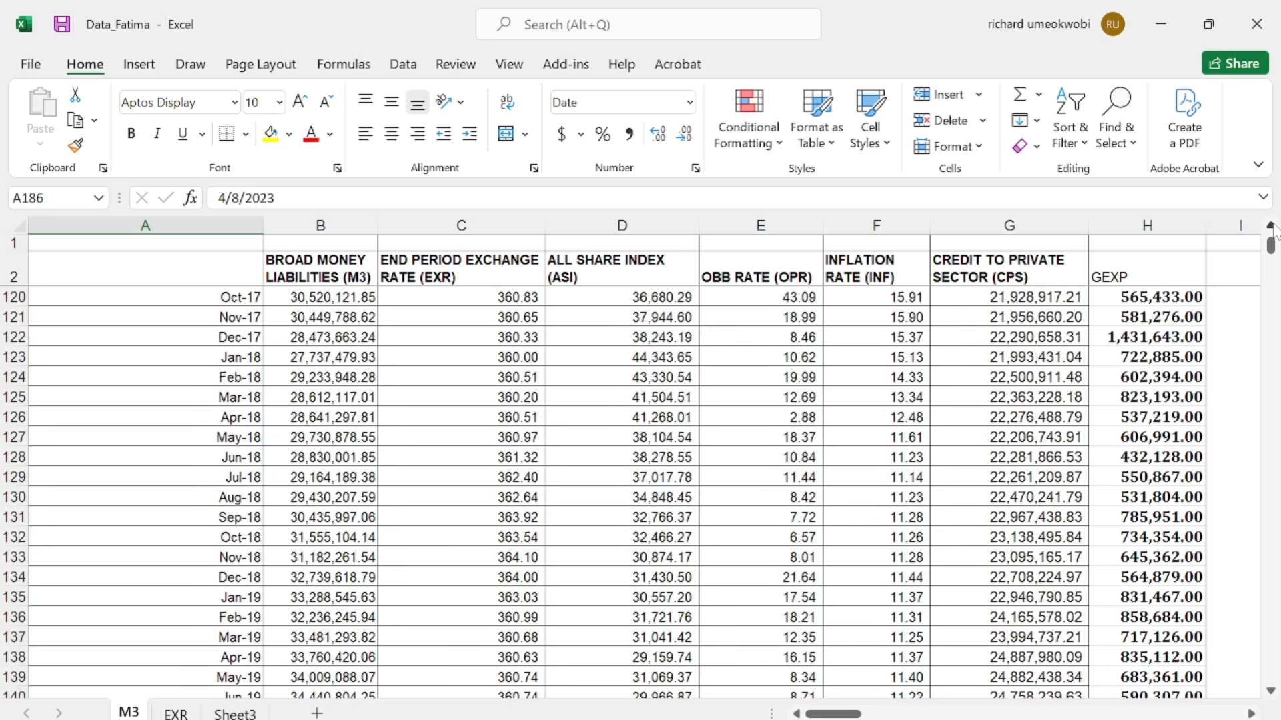
drag(1274, 230, 1276, 206)
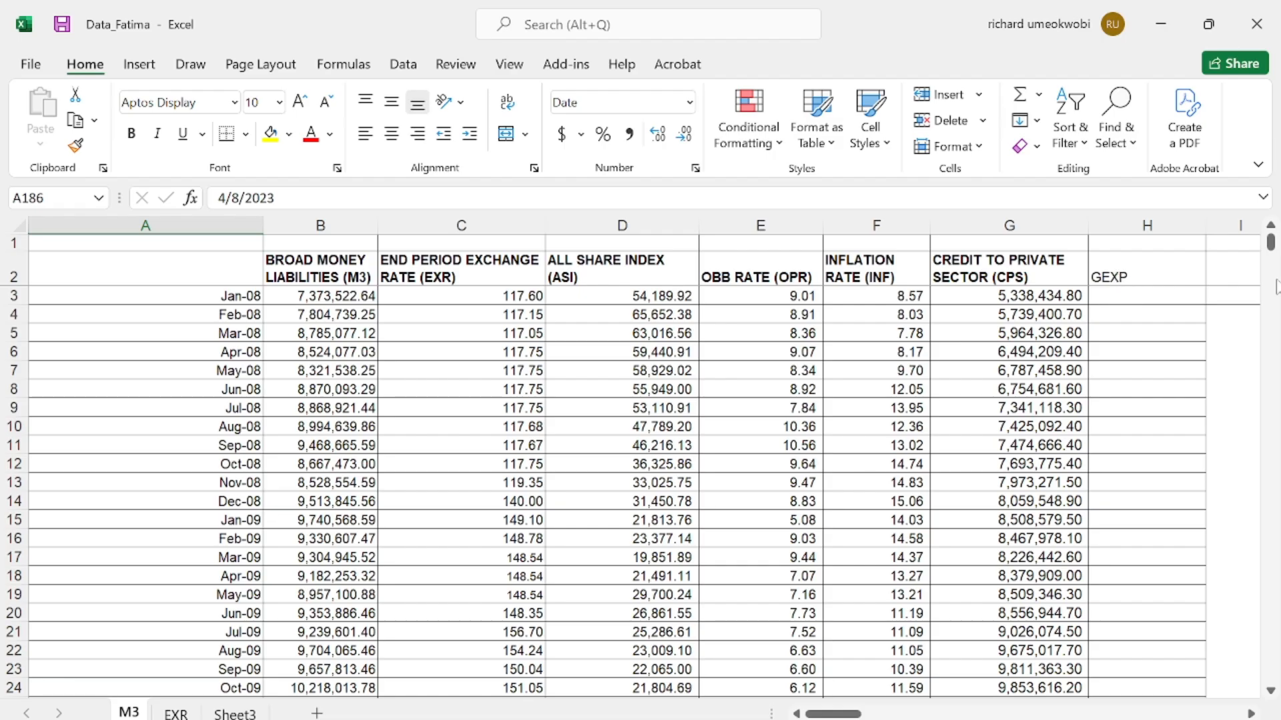
Step: Find where the GEXP series begins on the M3 sheet and select the January 2010 date cell
scroll(1277, 343, down, 20)
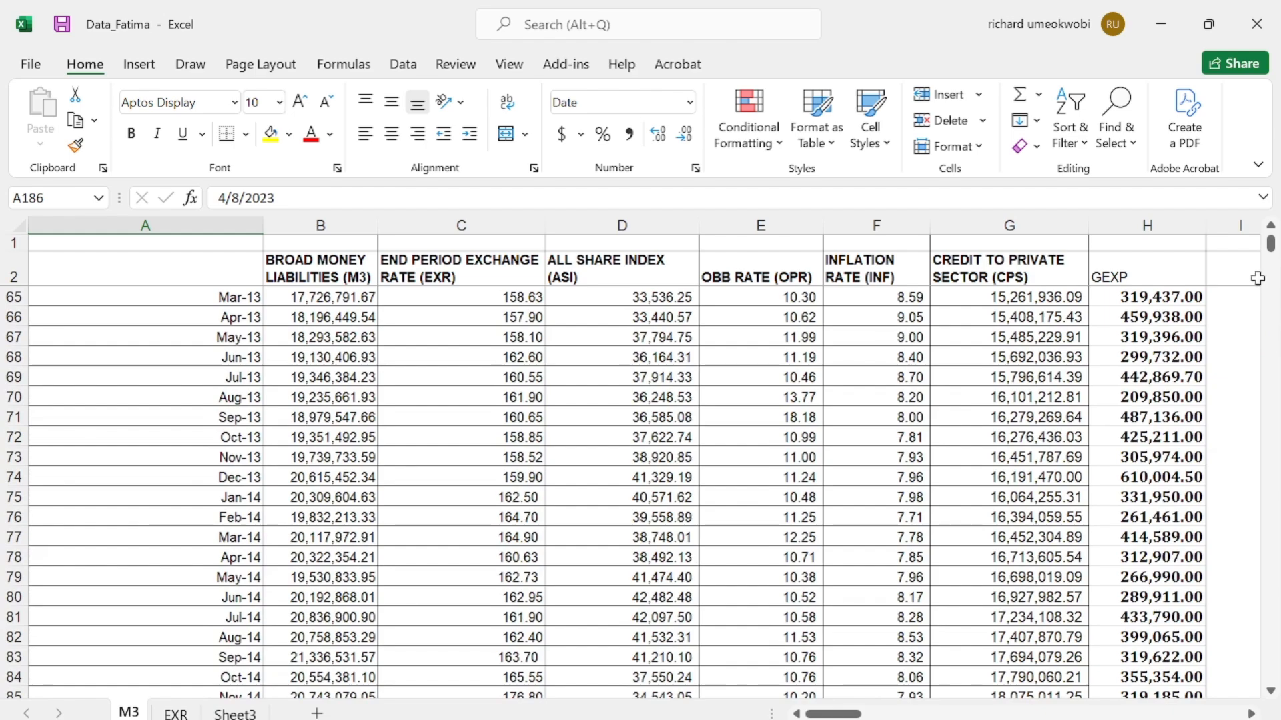
click(1270, 227)
scroll(1270, 237, up, 10)
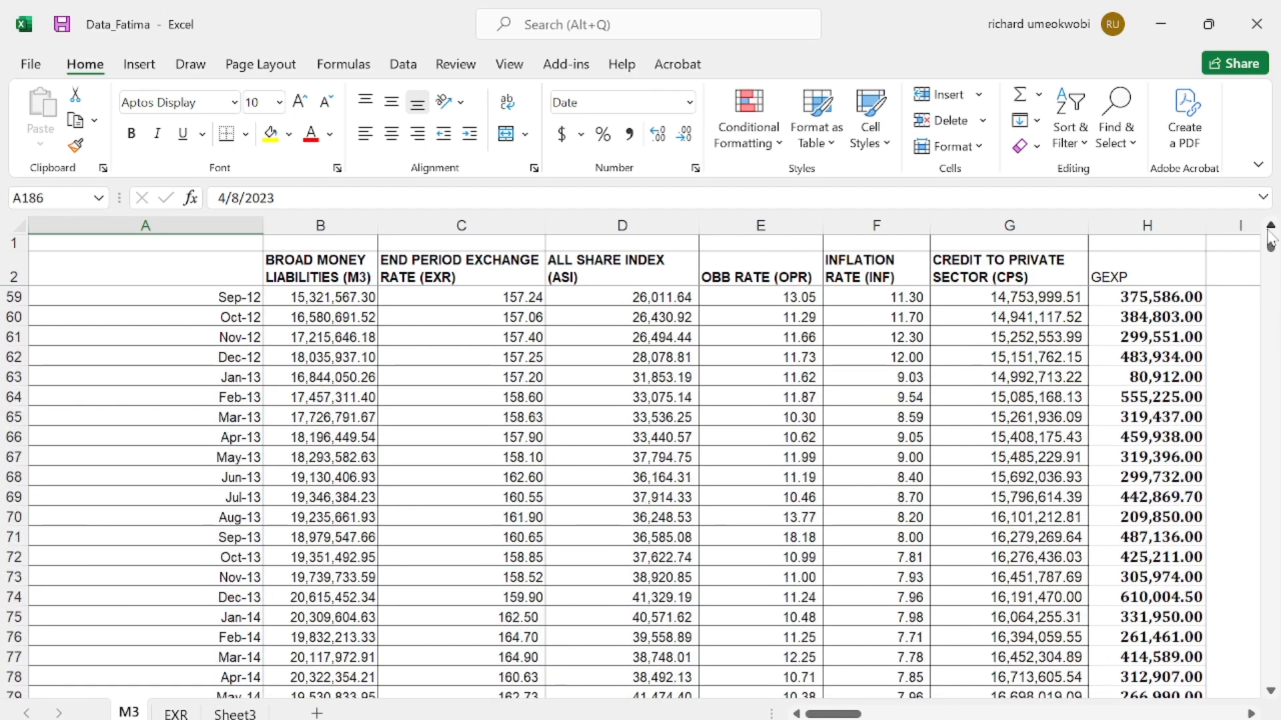
scroll(1270, 237, up, 5)
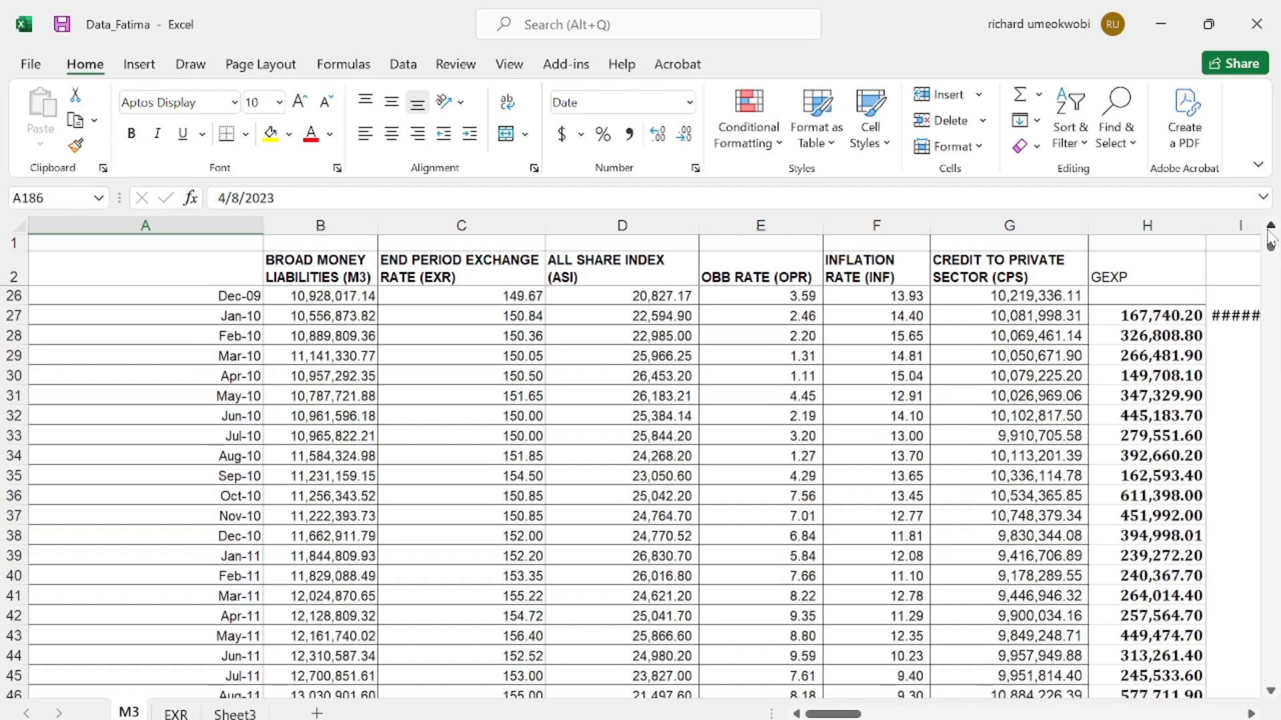
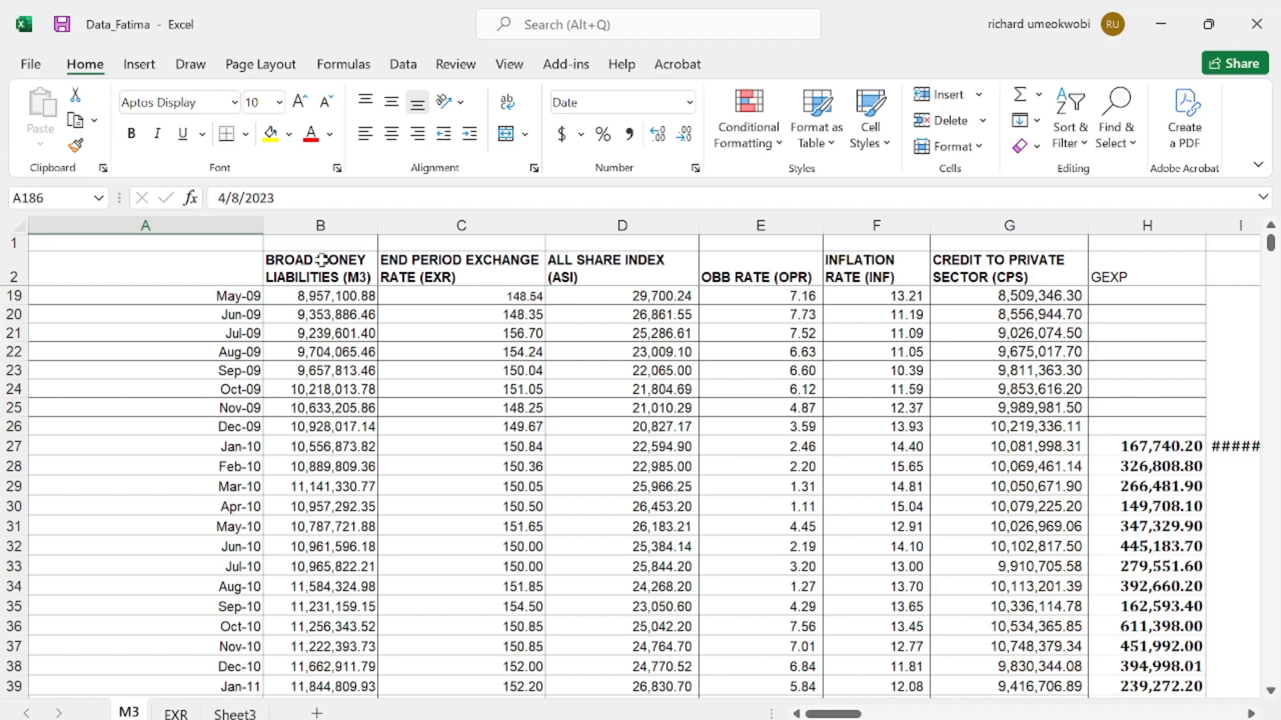
click(231, 442)
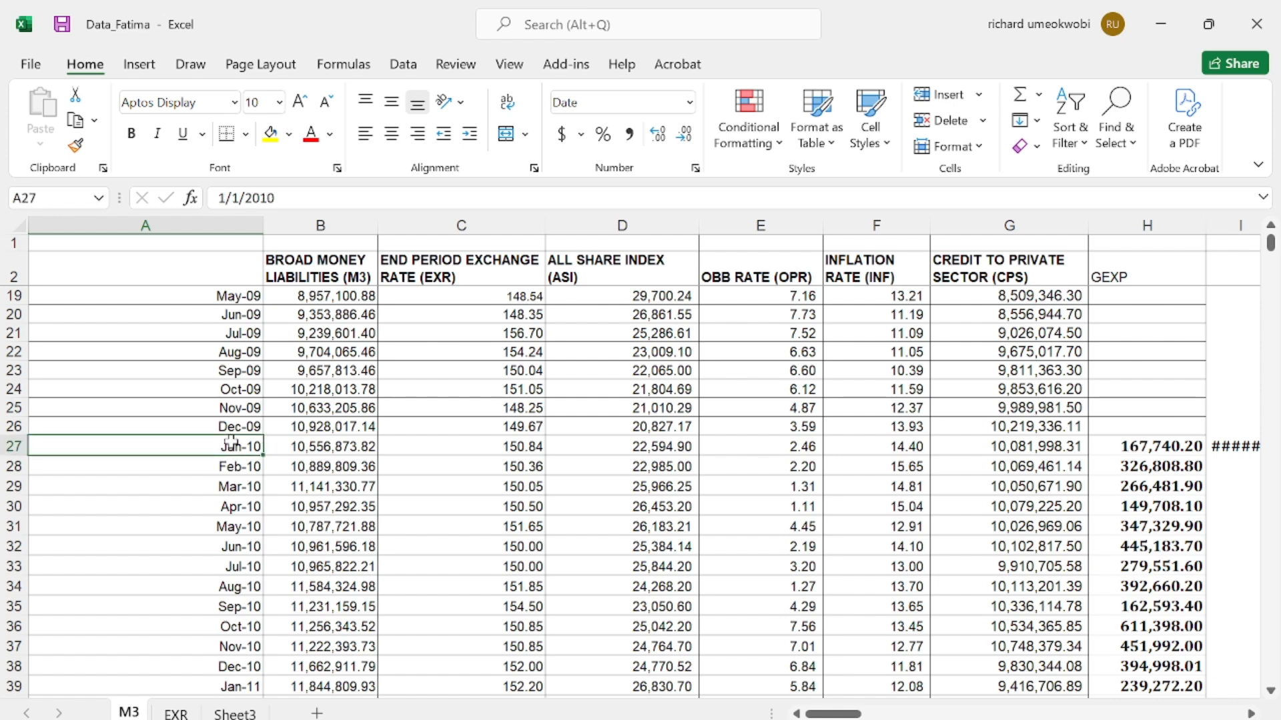
Step: Switch to EViews and start a new dated, regular-frequency workfile with the frequency set to Monthly
mouse_move(844, 707)
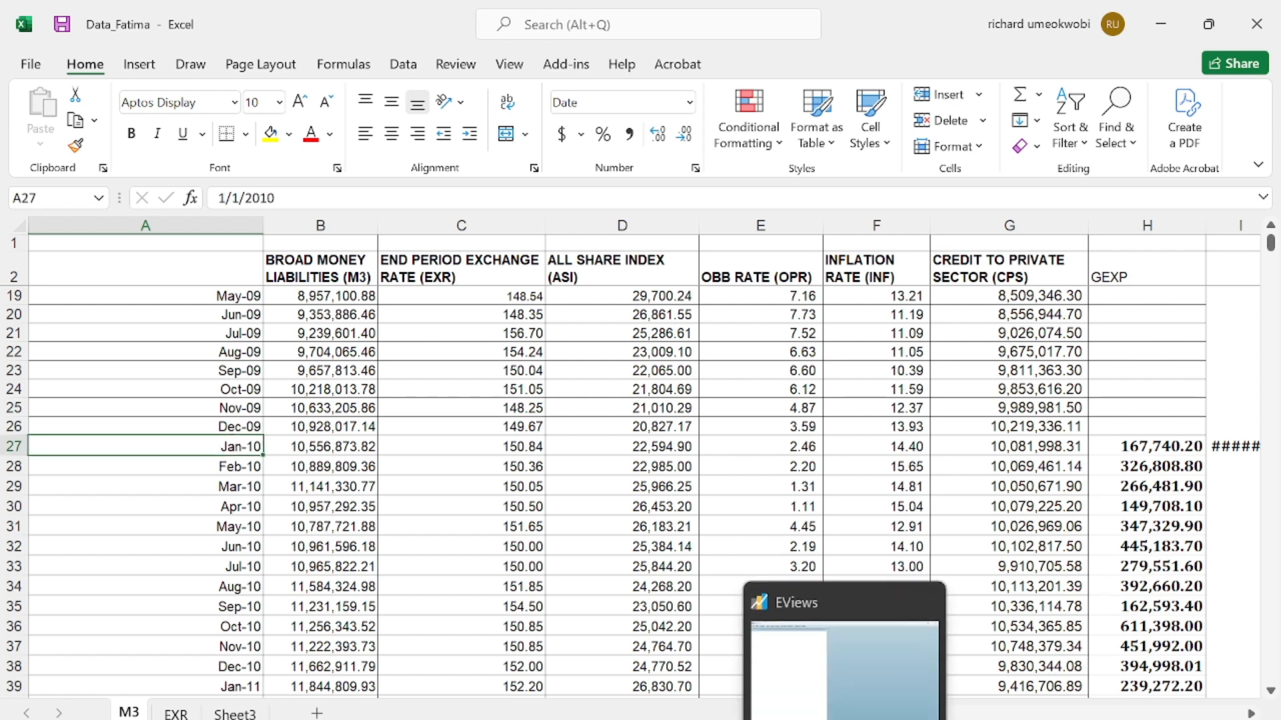
click(879, 676)
click(16, 35)
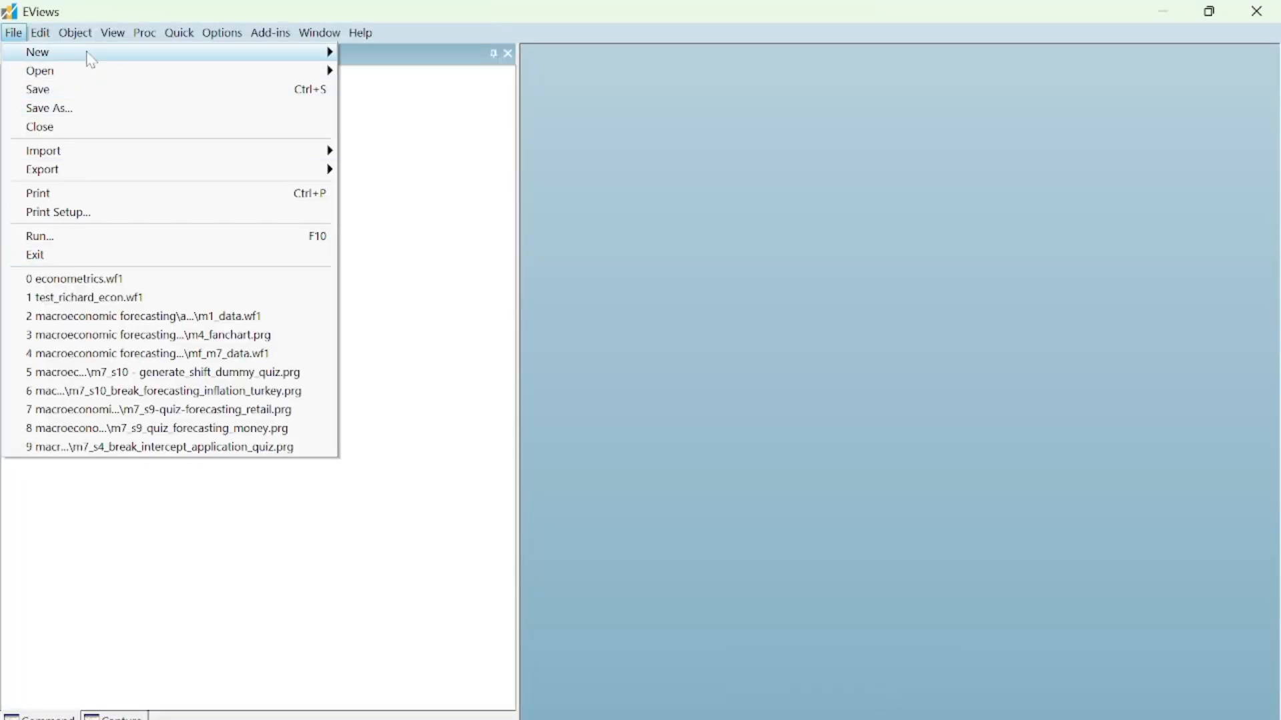
mouse_move(92, 60)
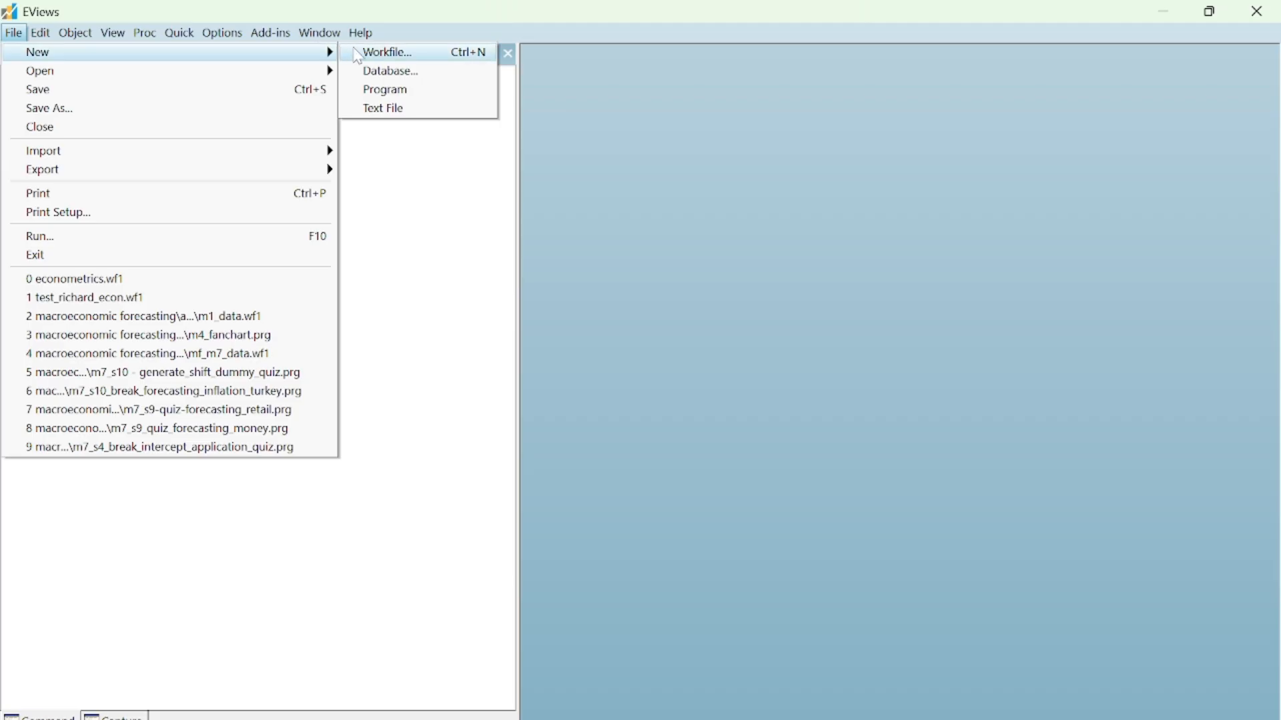
click(386, 52)
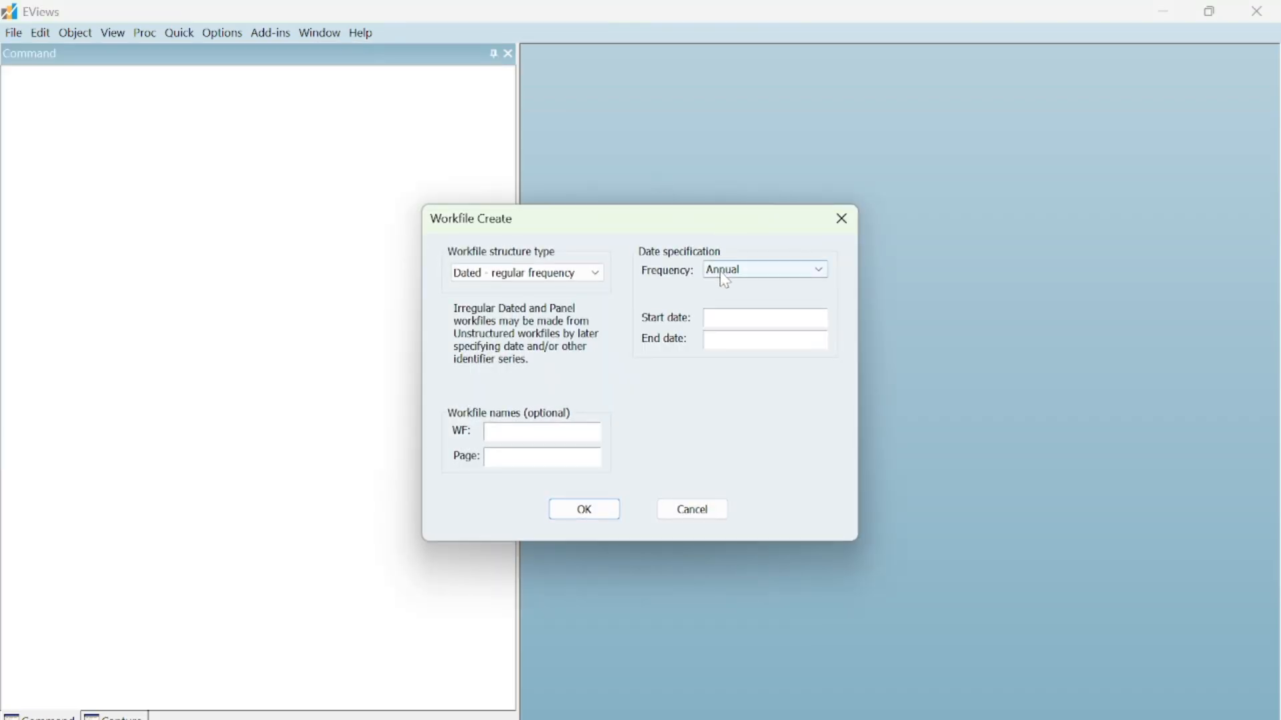
click(733, 269)
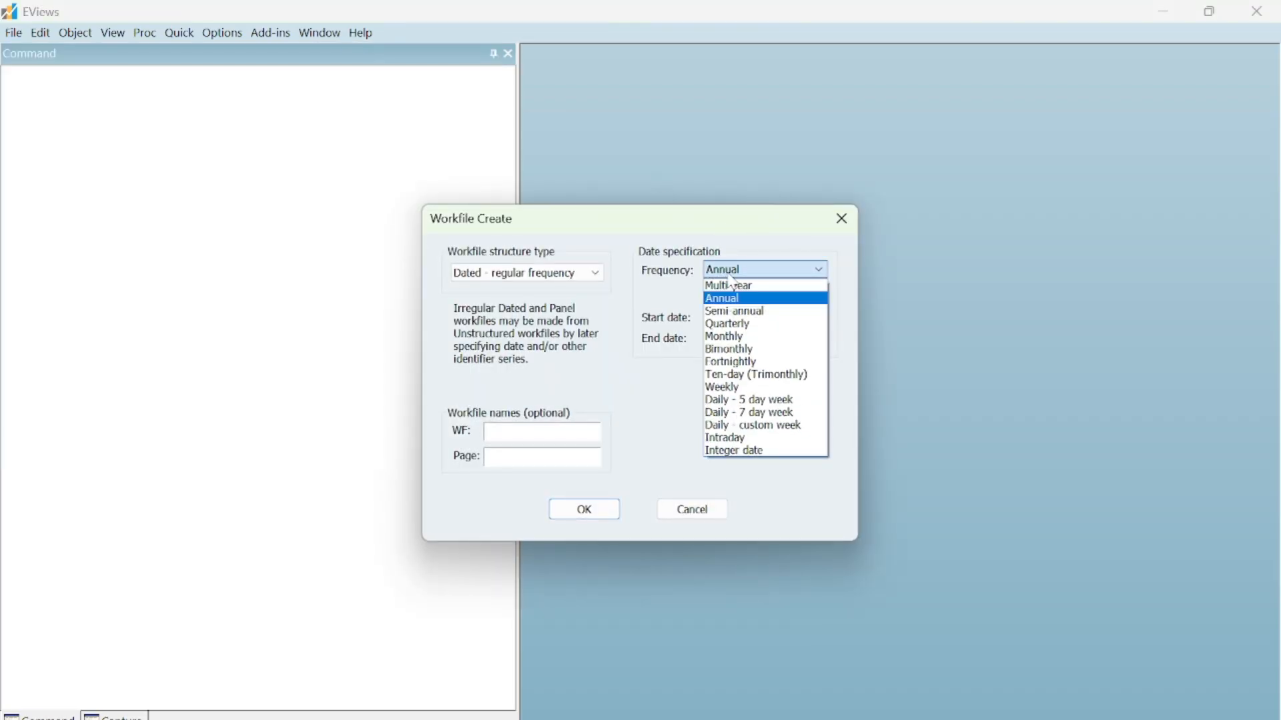
click(734, 335)
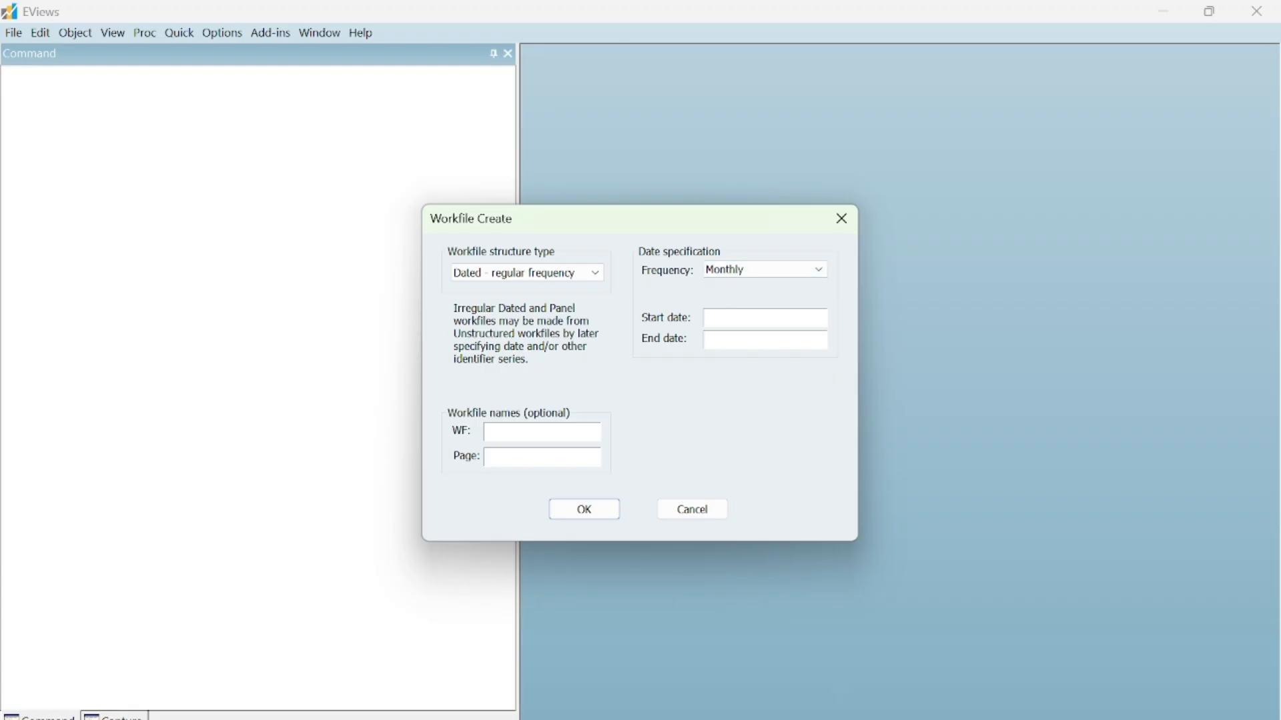
Step: Check the starting month in the Excel data and set the new EViews workfile's start date to January 2010
mouse_move(934, 714)
click(934, 690)
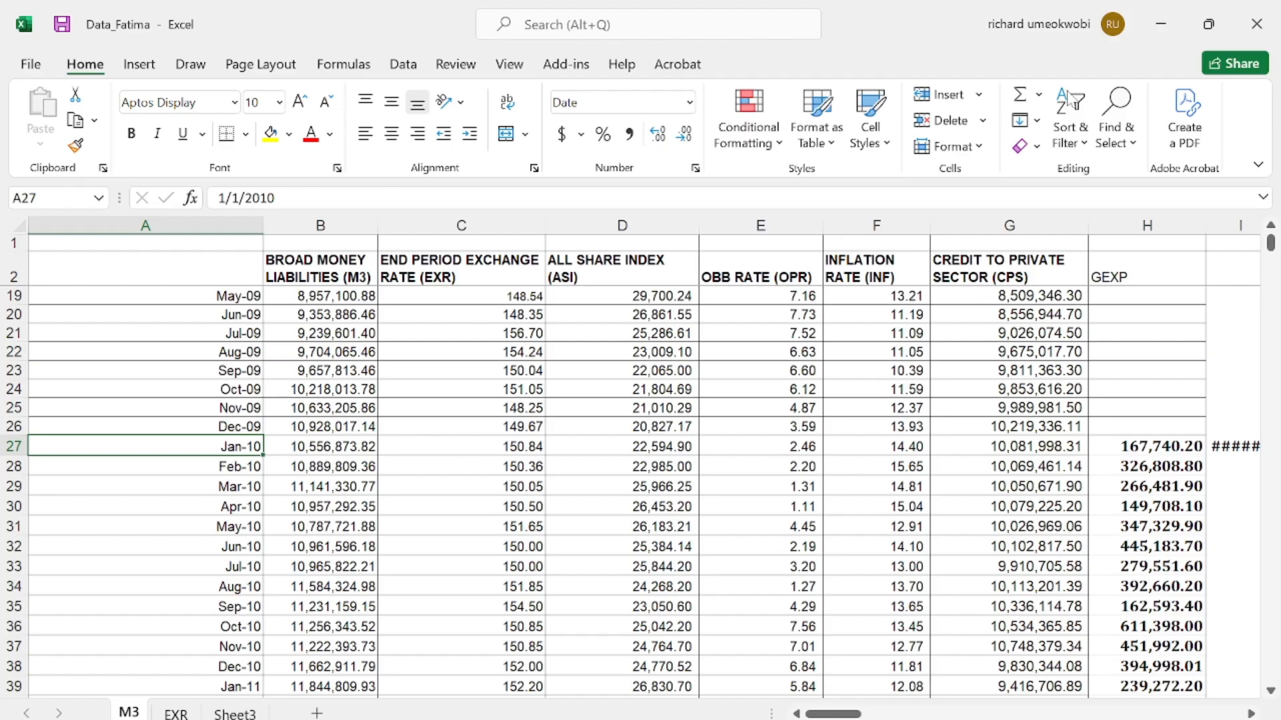
click(1177, 17)
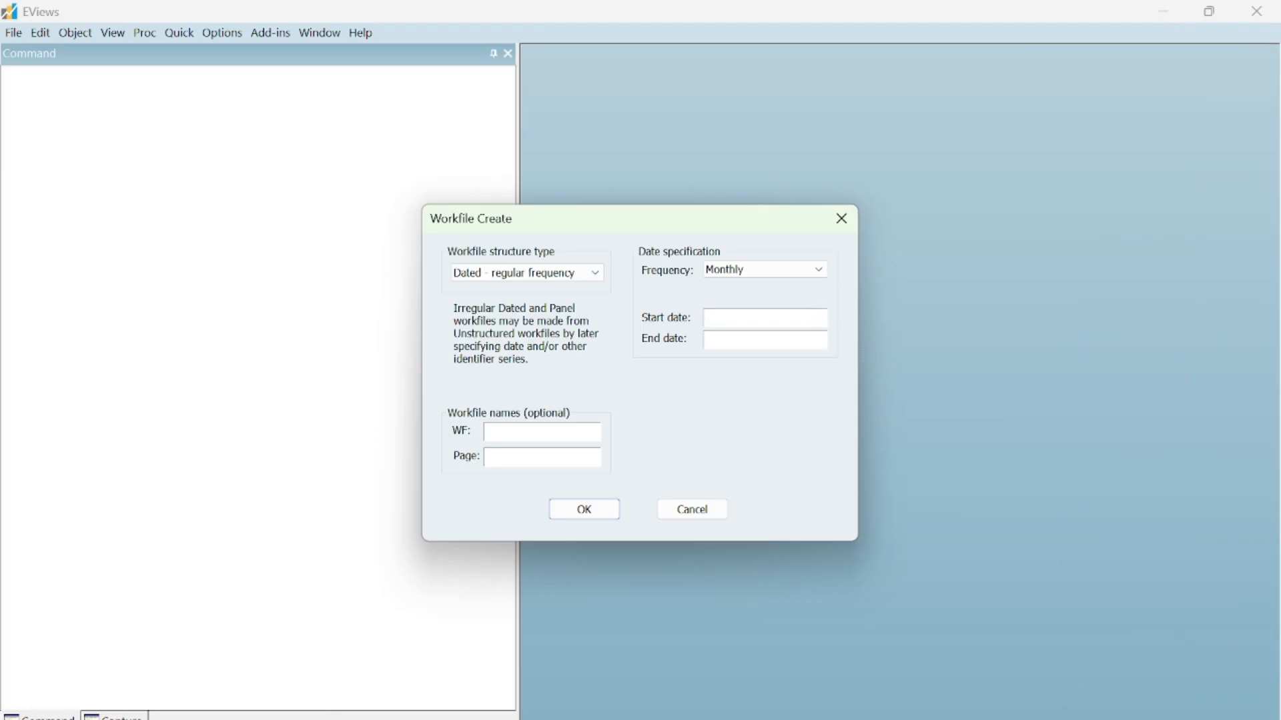
text(January 2010)
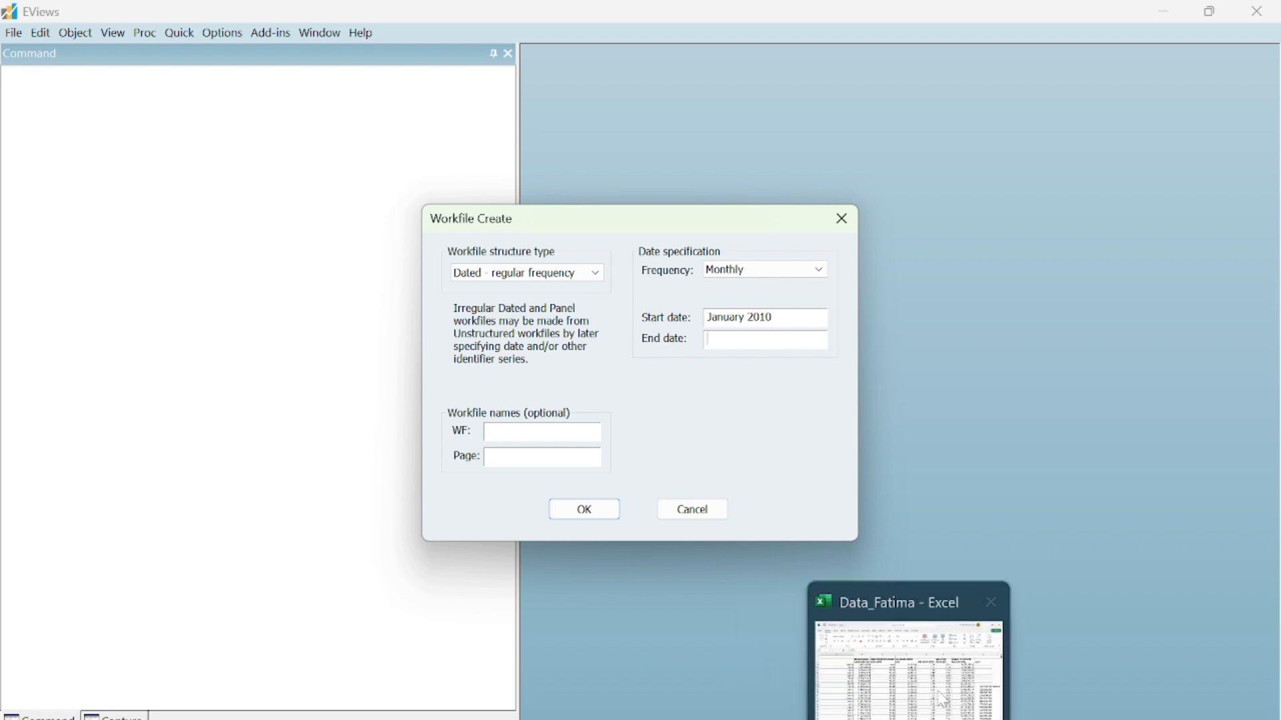
Step: Return to the Excel workbook and look up the last month recorded on the M3 sheet
click(947, 687)
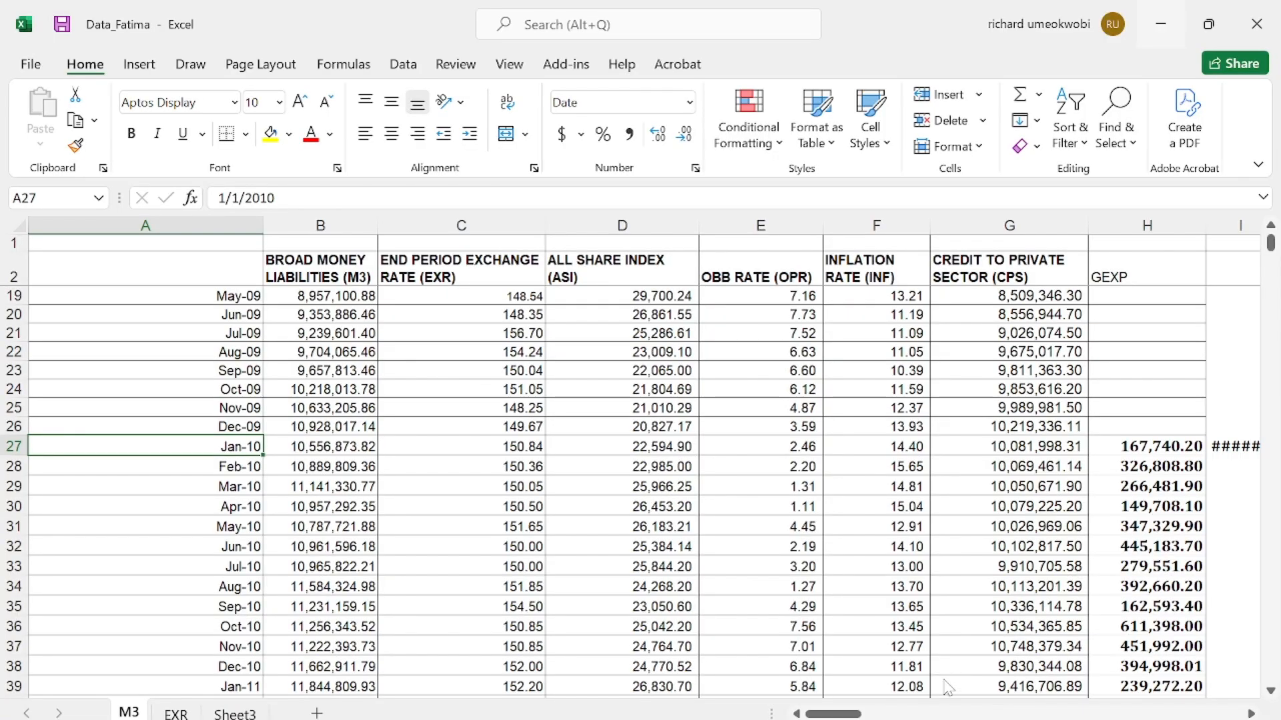
click(1271, 538)
click(1273, 535)
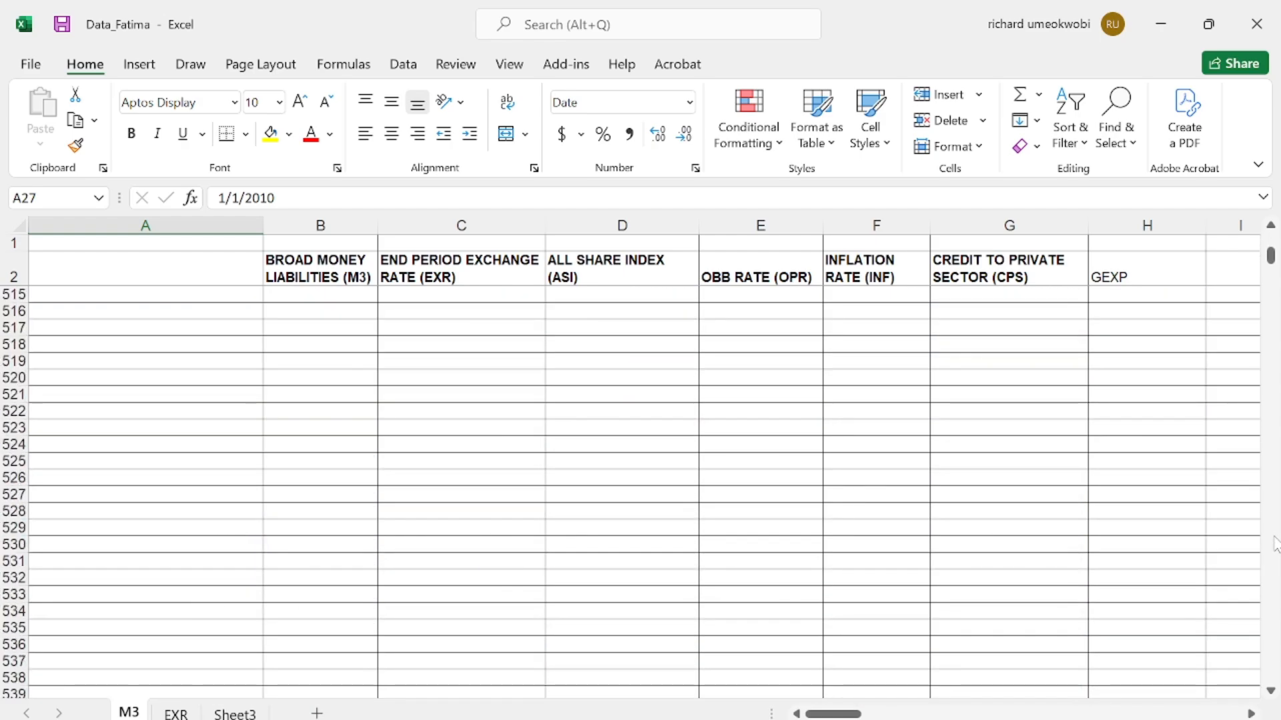
click(1270, 226)
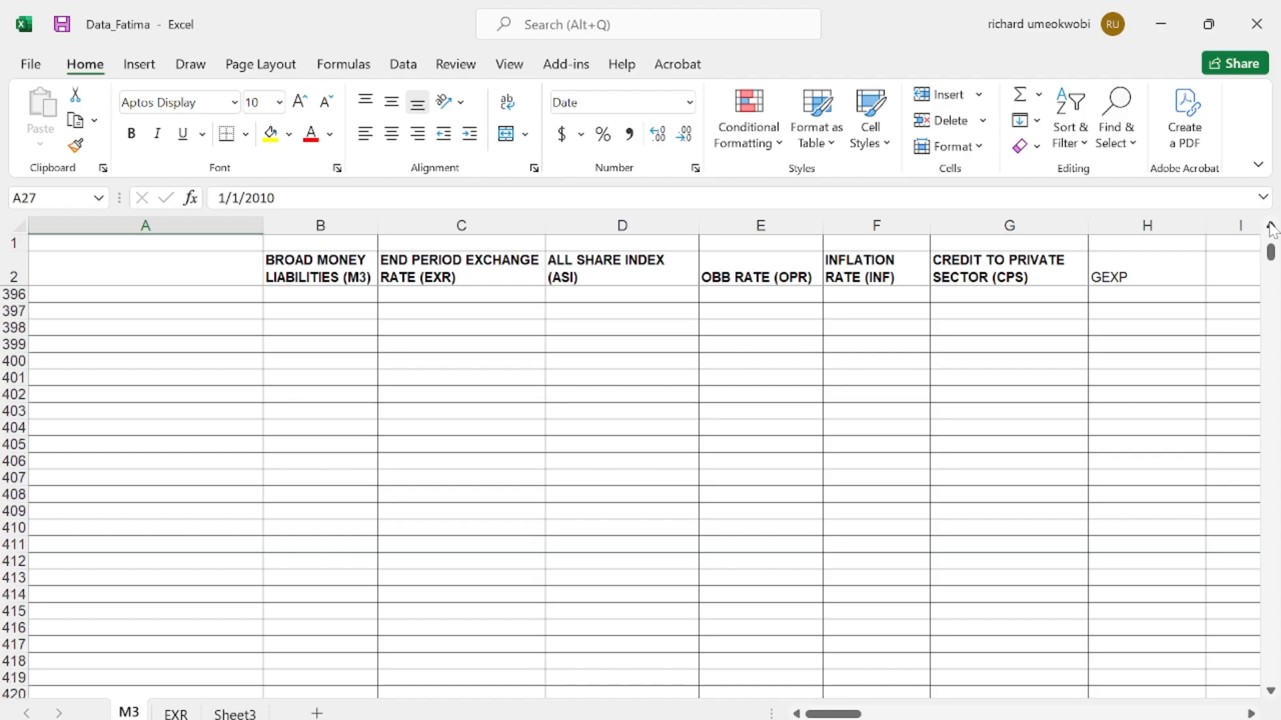
click(1271, 228)
click(1269, 237)
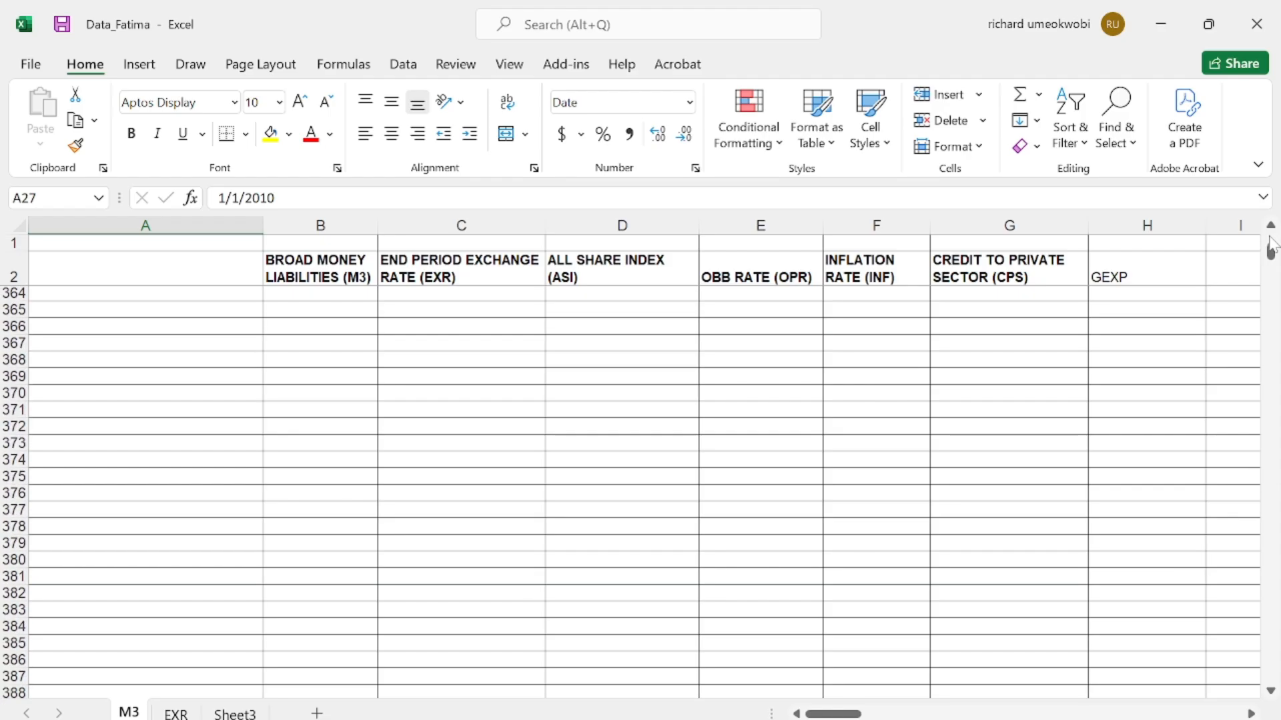
click(1270, 237)
click(1269, 236)
click(1271, 245)
click(1272, 245)
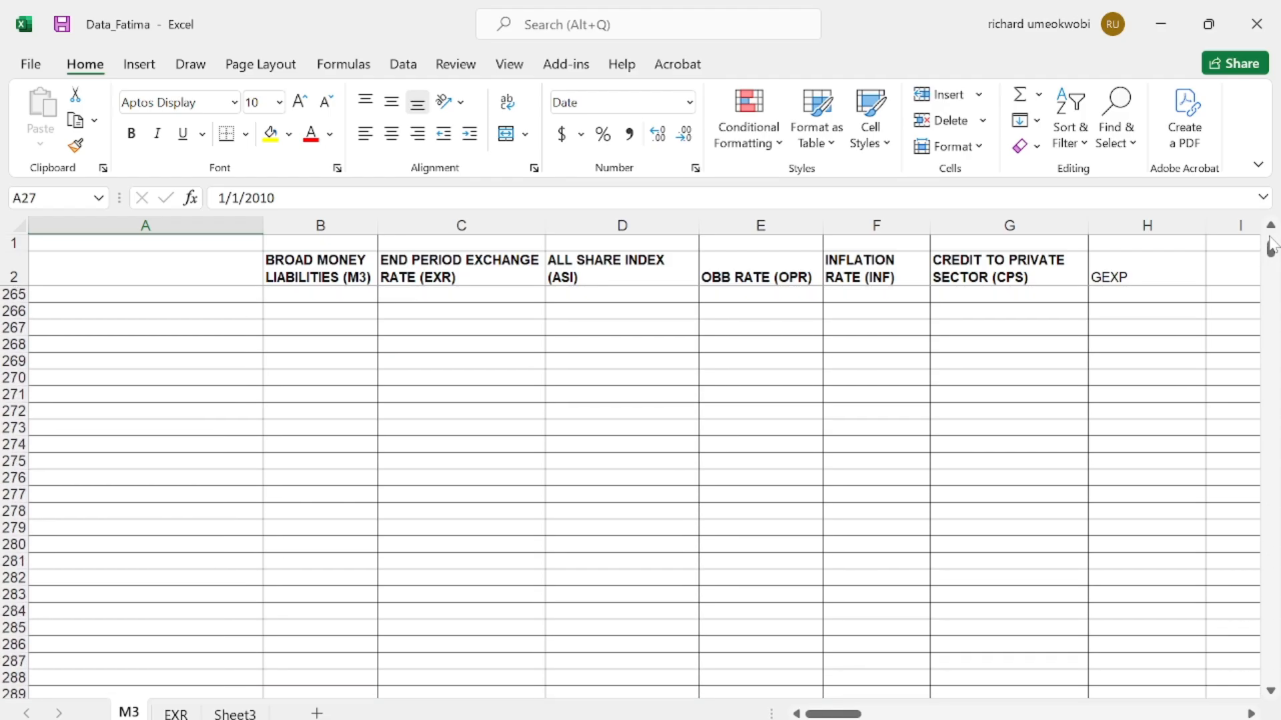
click(1271, 245)
click(1271, 245)
click(1271, 245)
click(1270, 264)
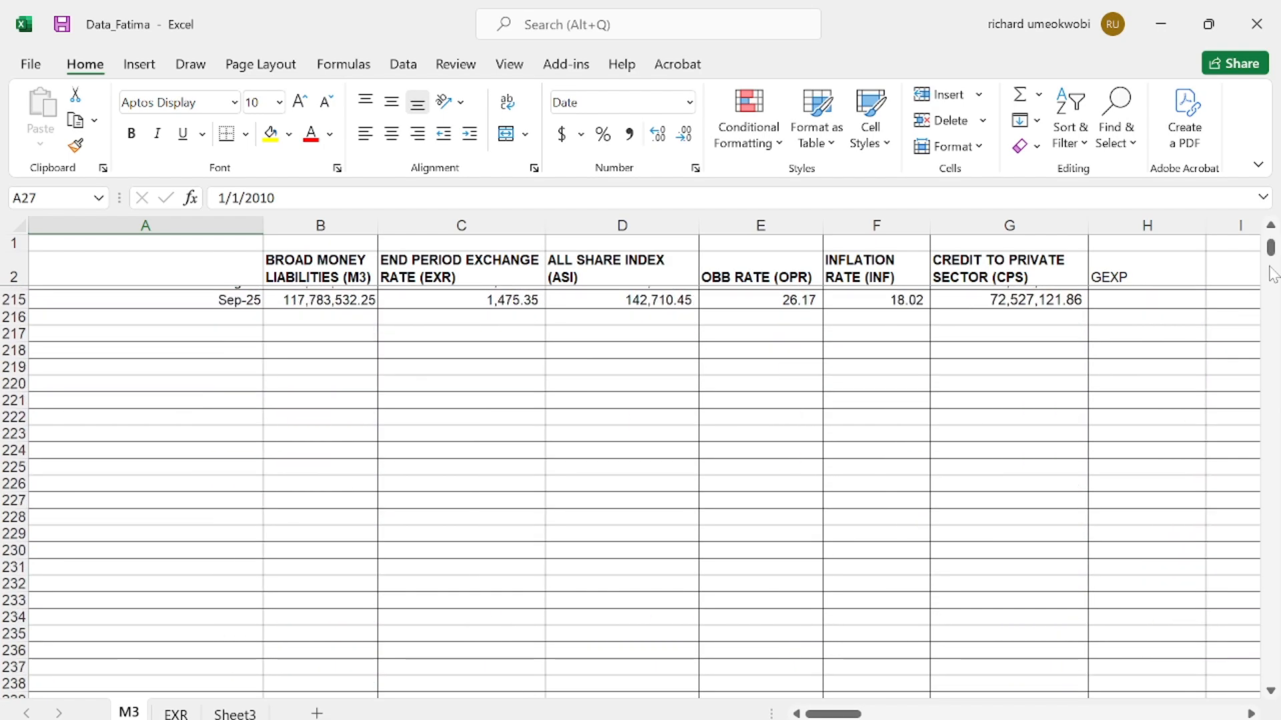
click(1271, 226)
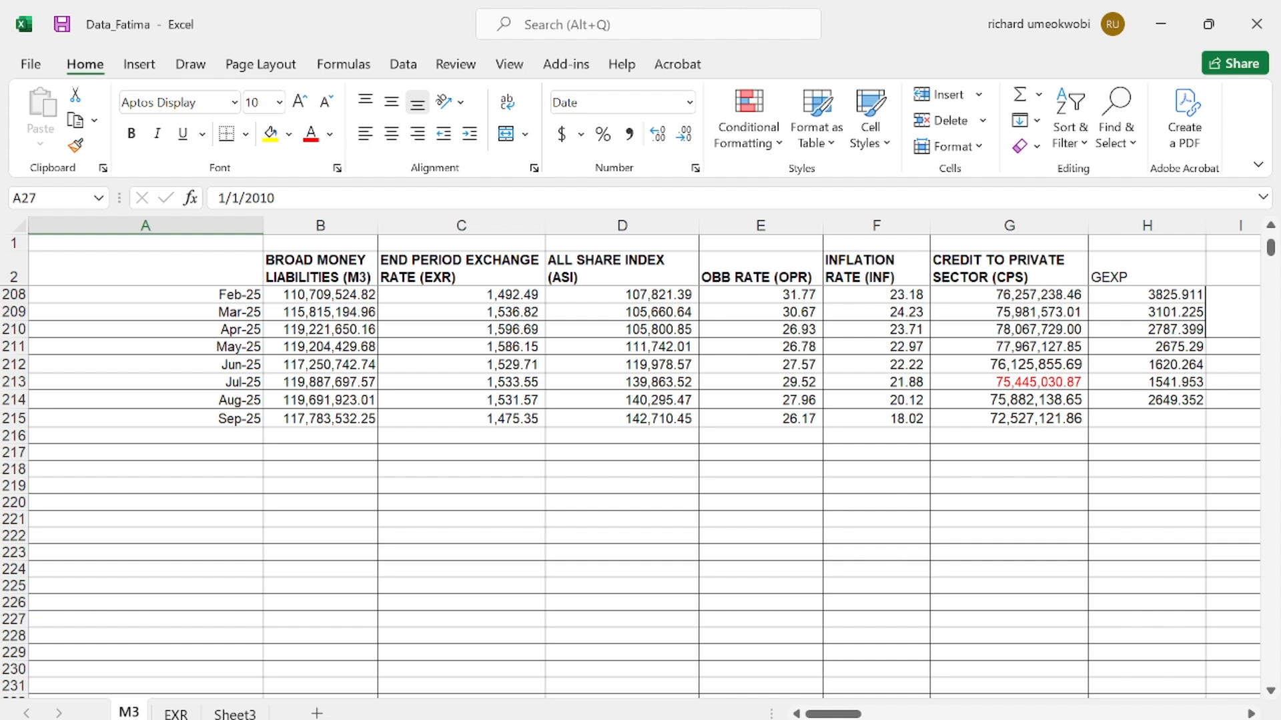
Step: Back in EViews, set the end date to September 2025, name the workfile with "OLS_" plus the author's name, and create it
click(879, 686)
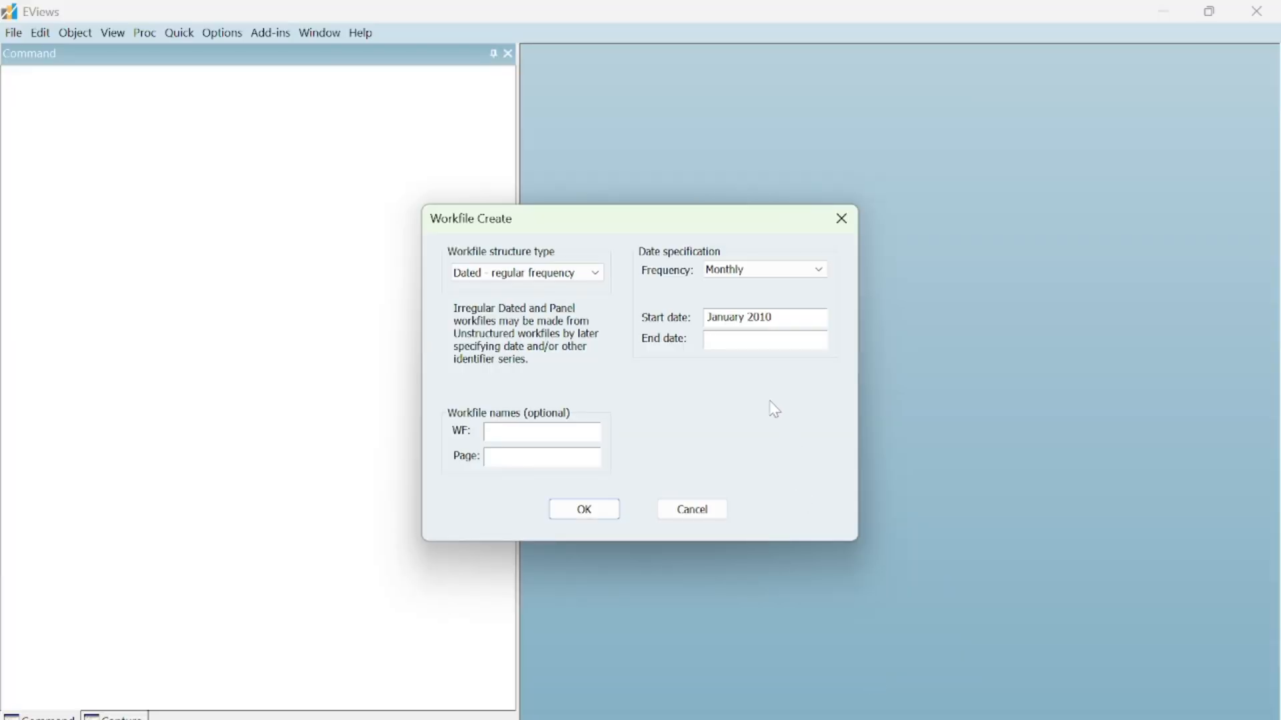
text(September 2025)
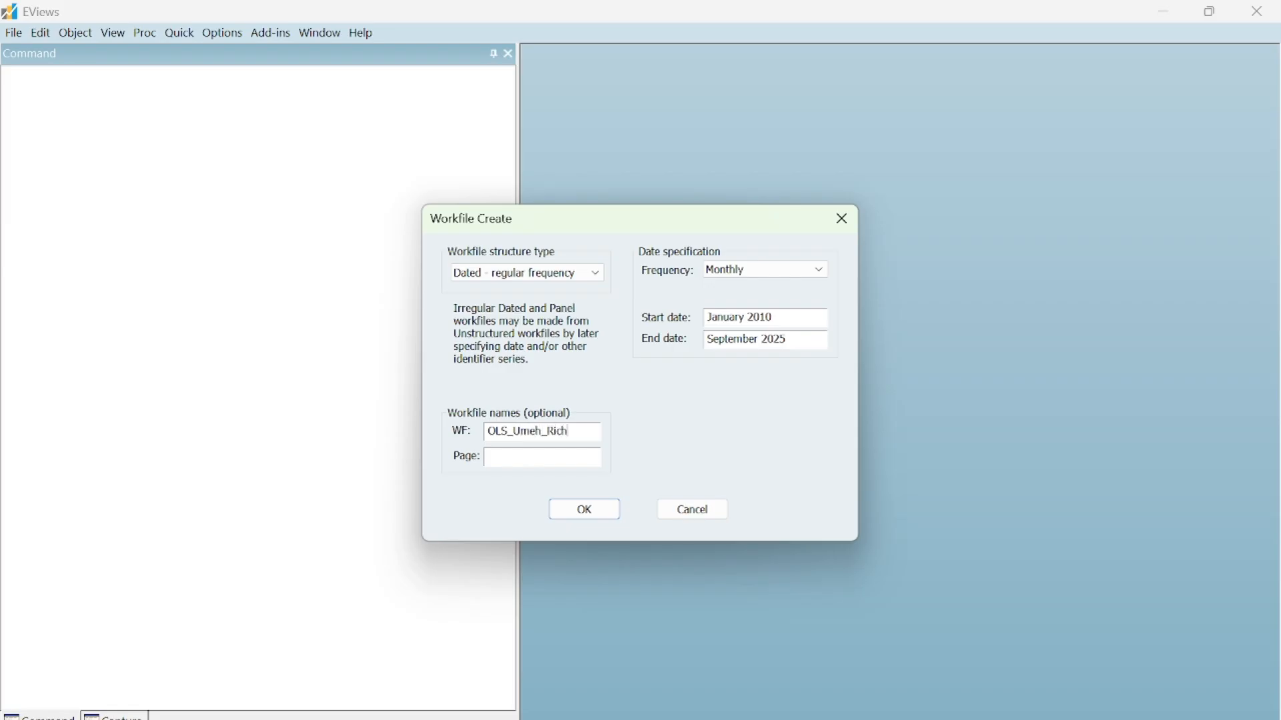
click(595, 516)
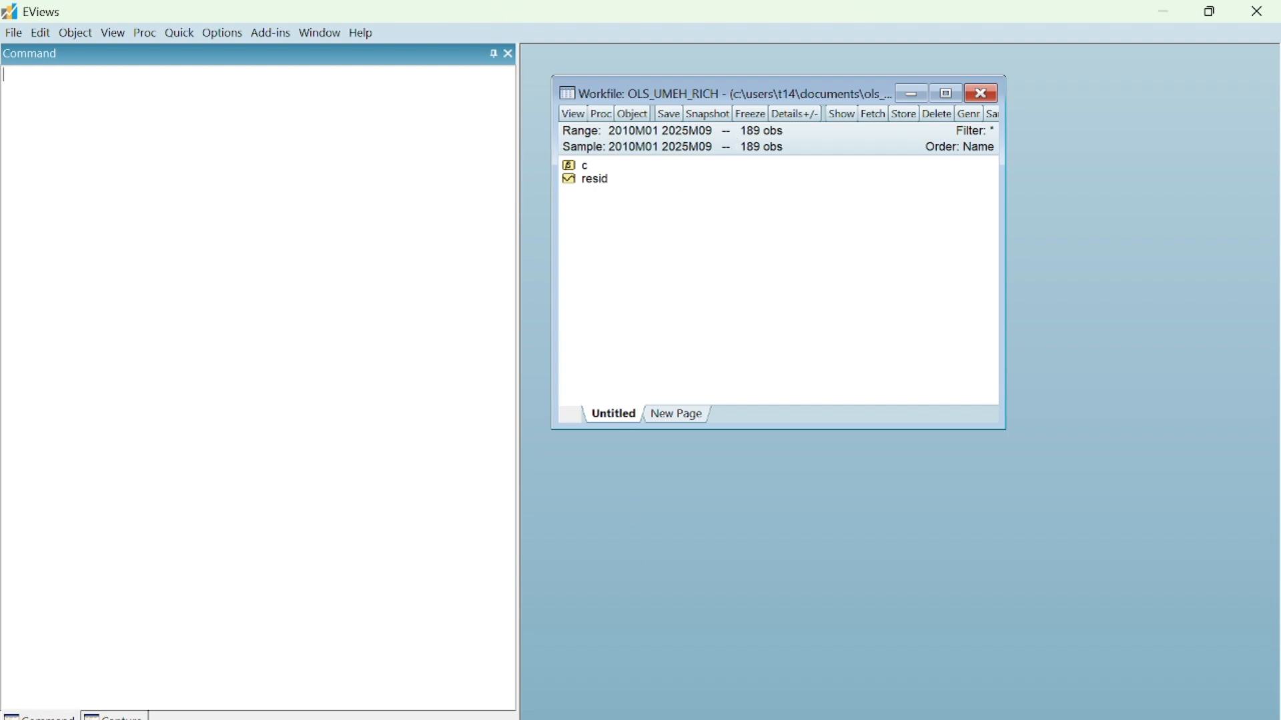
Step: Open an empty series group and try to name its first column M3, following the Excel sheet's first variable
click(173, 37)
click(202, 133)
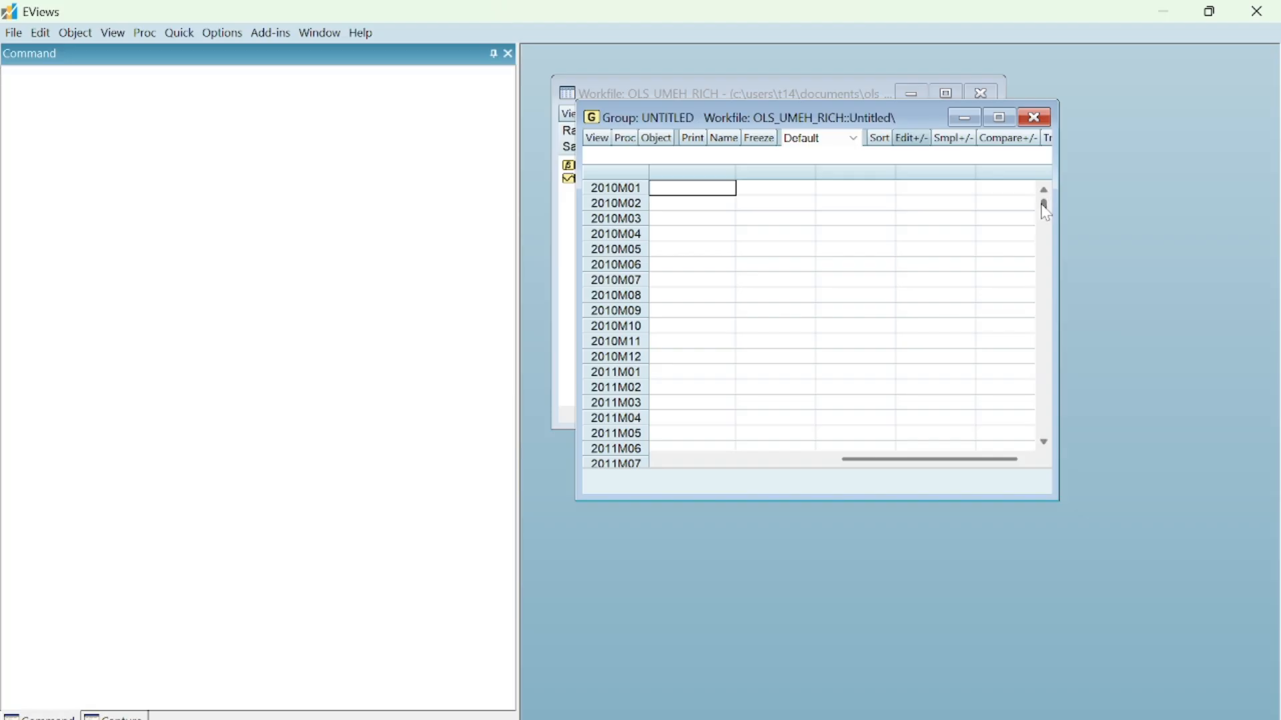
drag(1042, 204, 1044, 183)
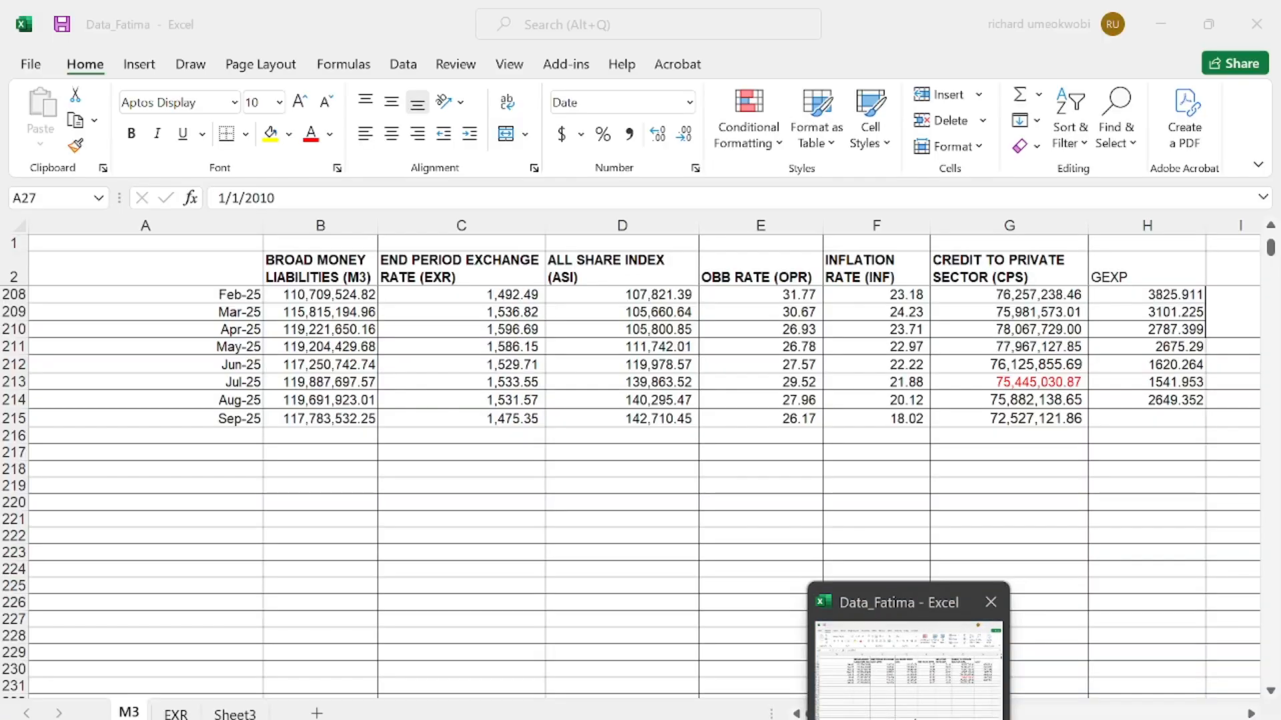
click(914, 657)
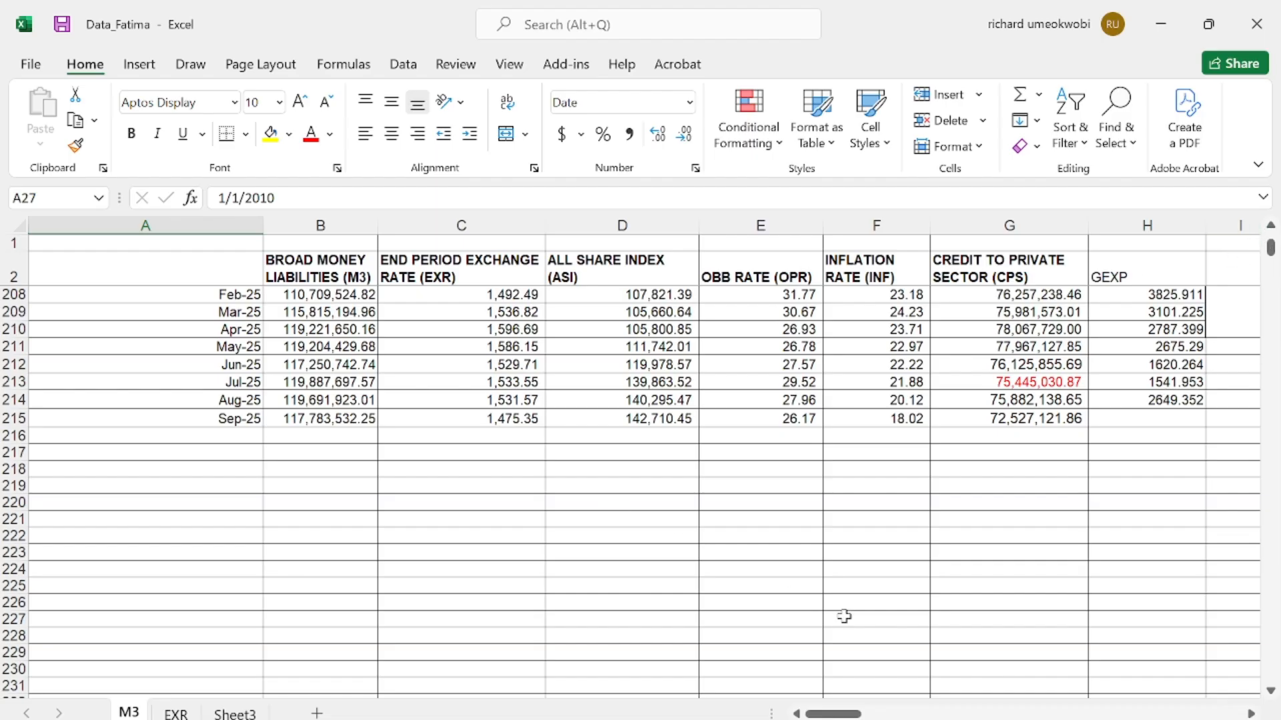
mouse_move(908, 719)
mouse_move(843, 719)
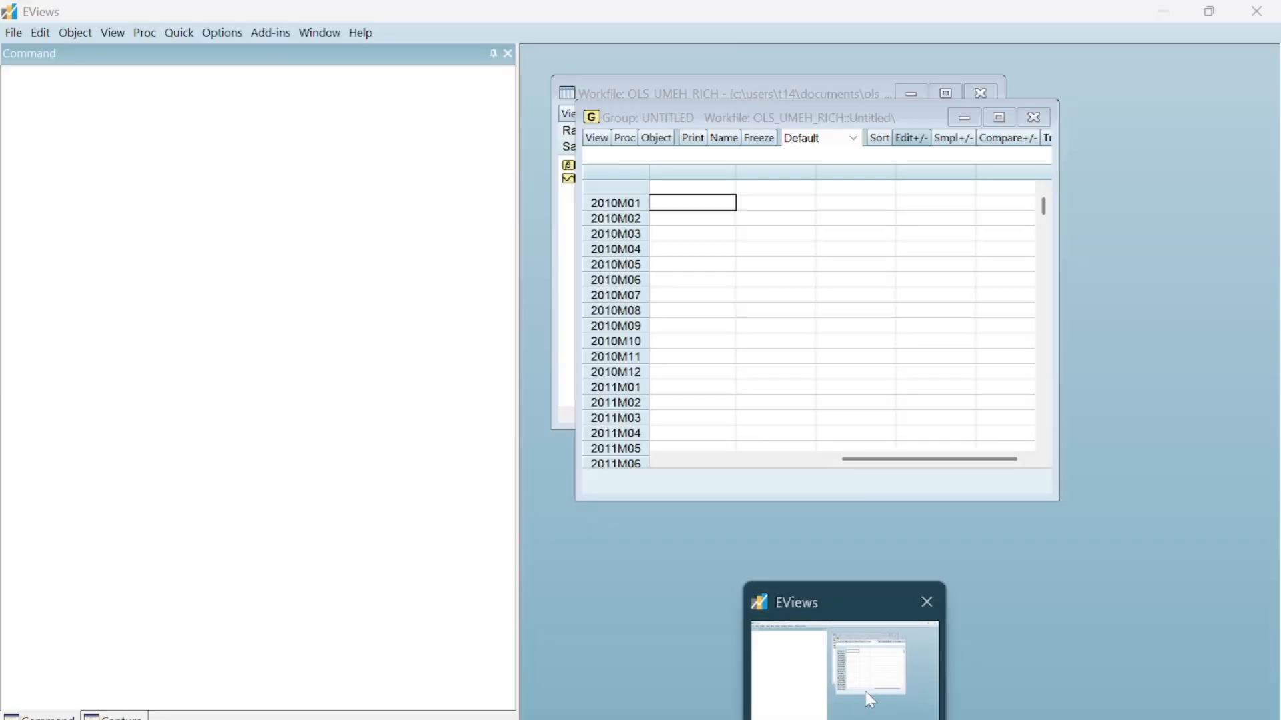
click(870, 701)
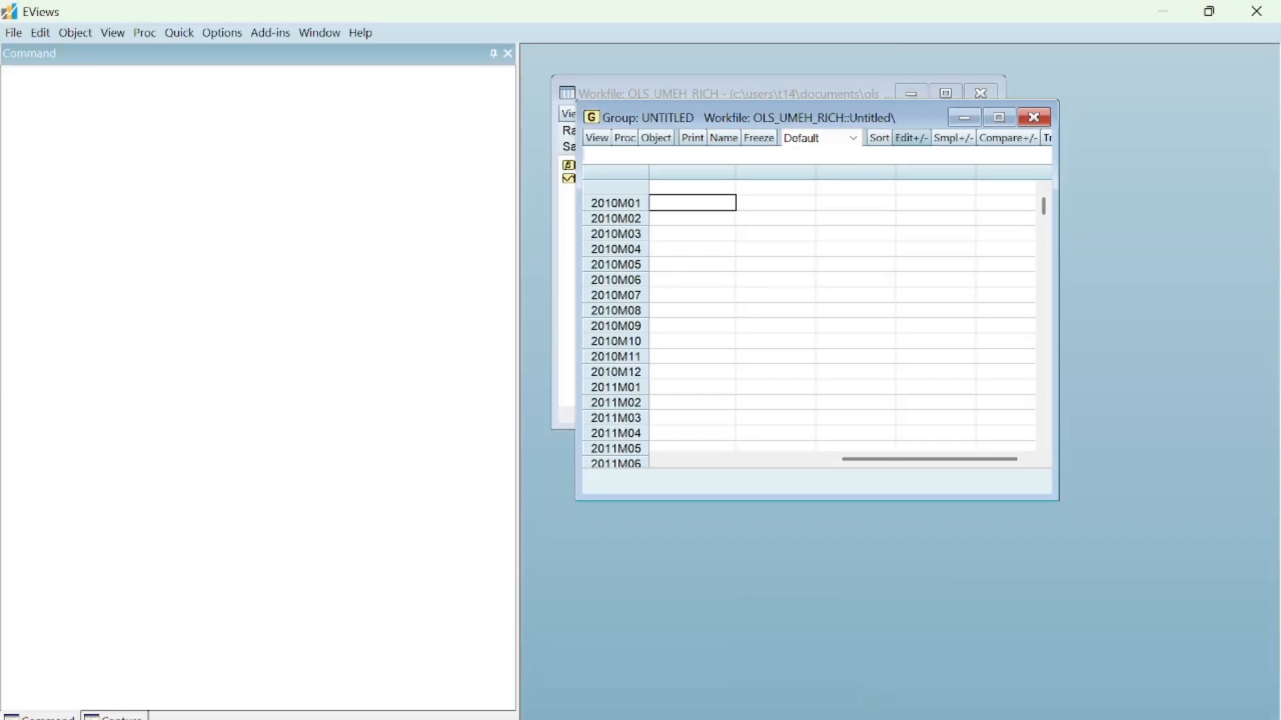
click(665, 193)
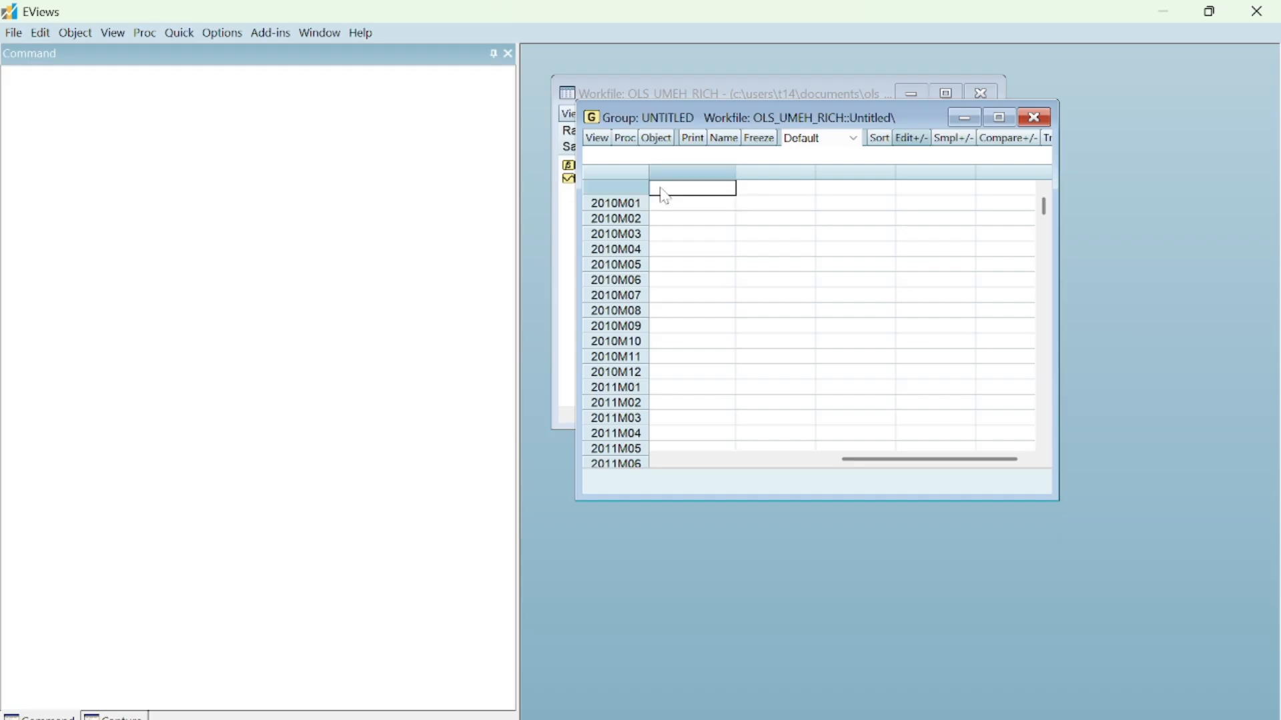
text(M3)
key(Return)
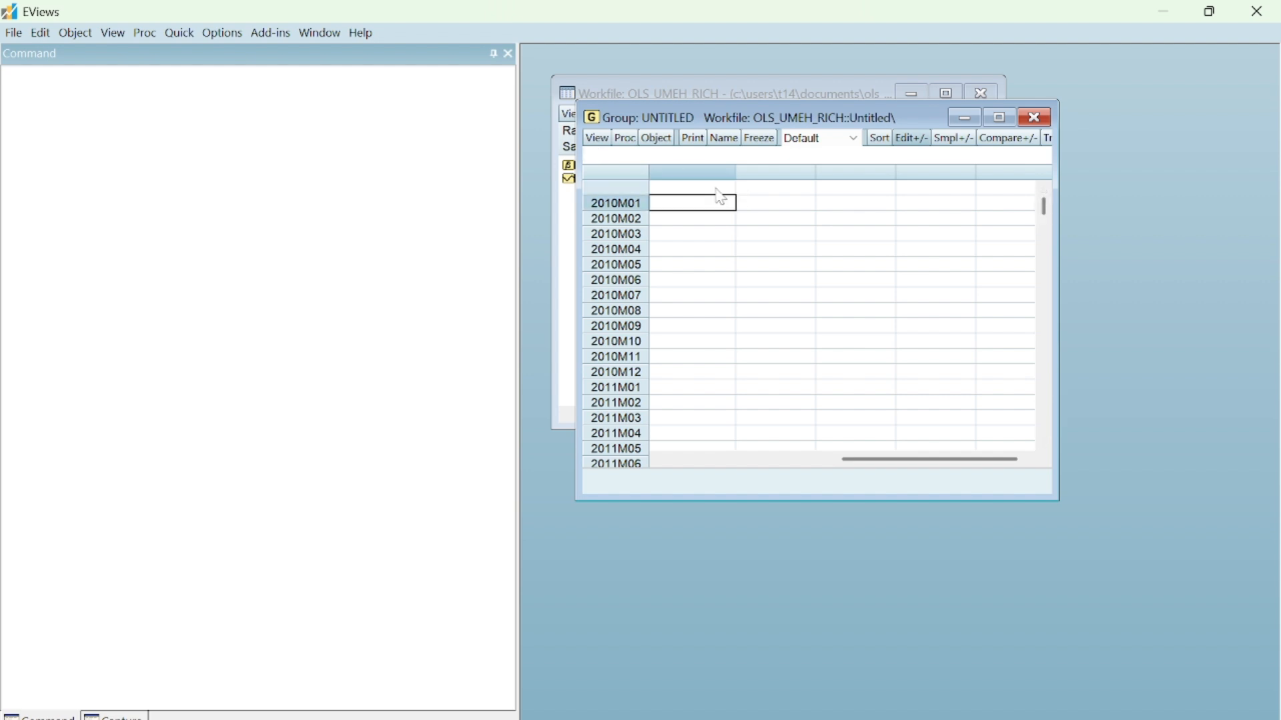
click(717, 190)
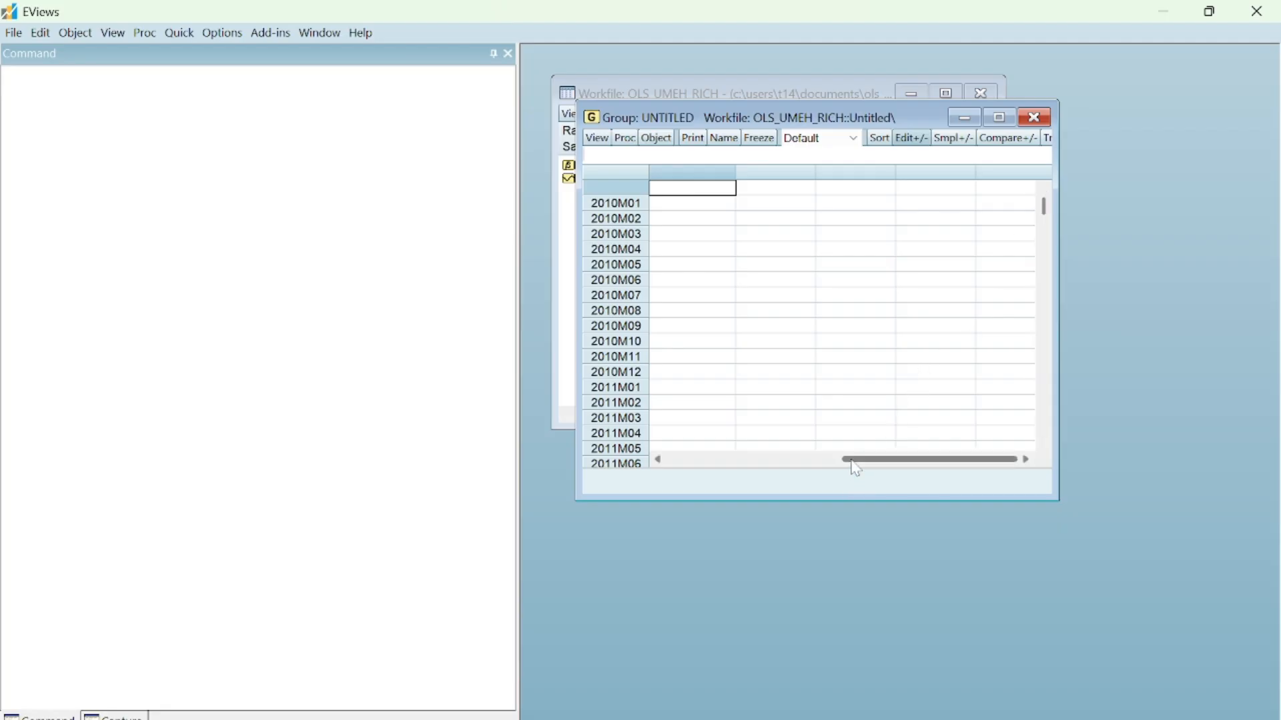
Step: Close the untitled group and delete it without saving
drag(856, 459, 646, 447)
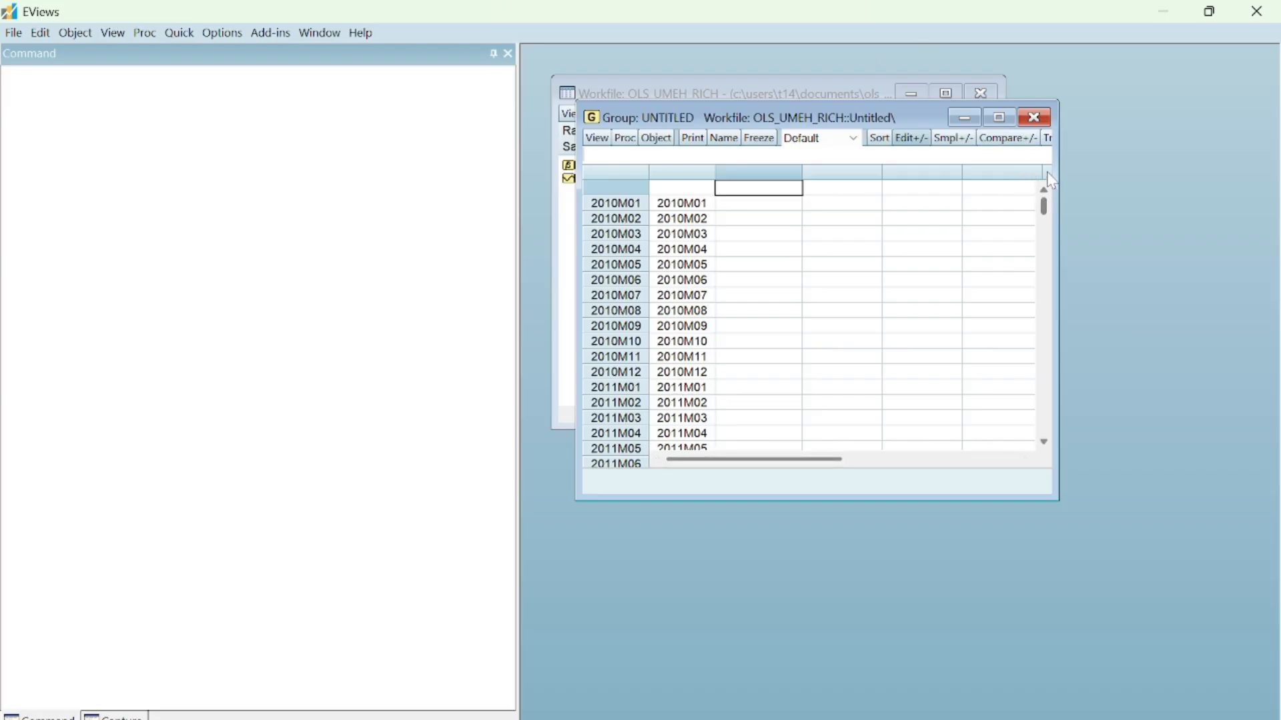
drag(771, 461, 531, 448)
drag(1048, 201, 1012, 492)
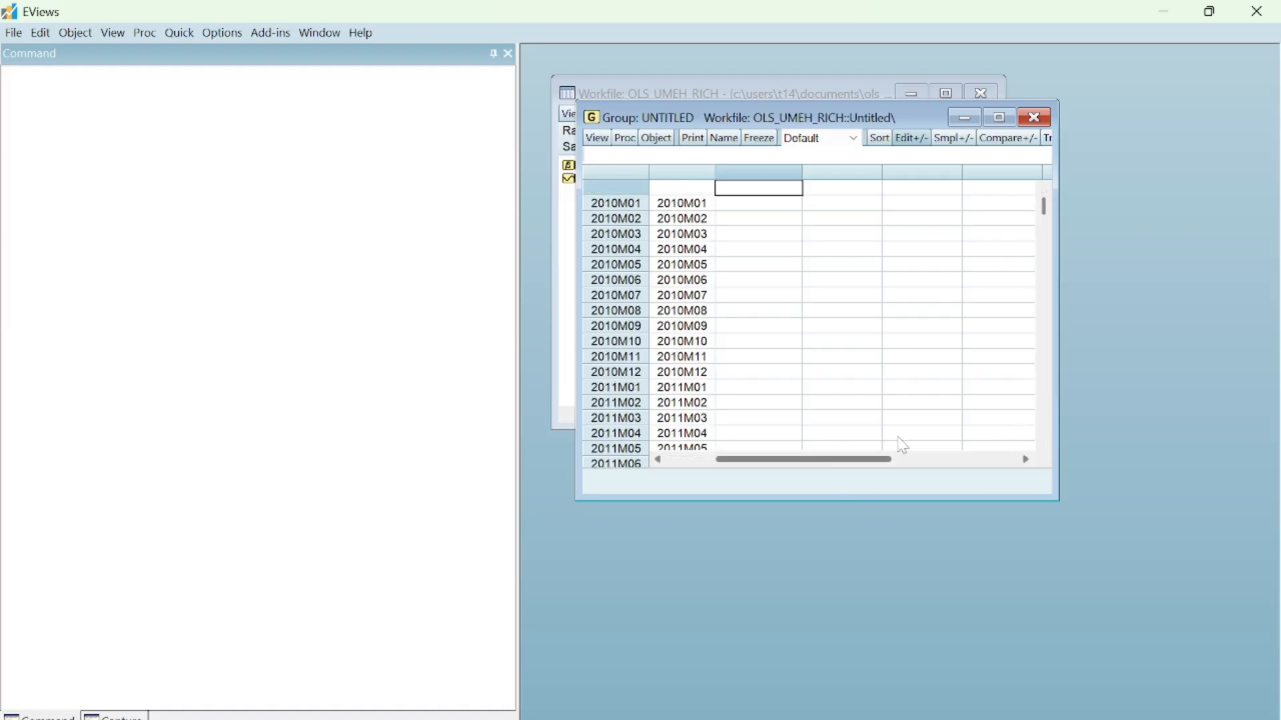
drag(898, 437, 617, 455)
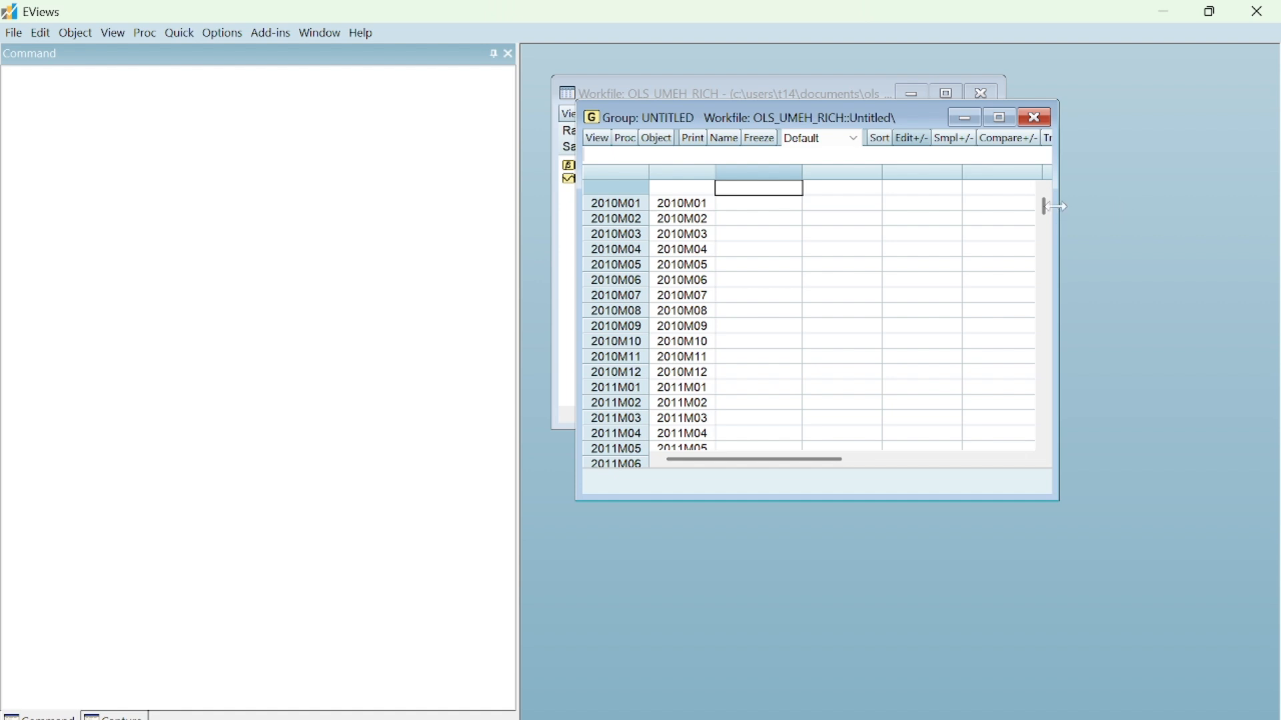
drag(1047, 205, 1047, 112)
drag(707, 460, 520, 403)
click(1039, 118)
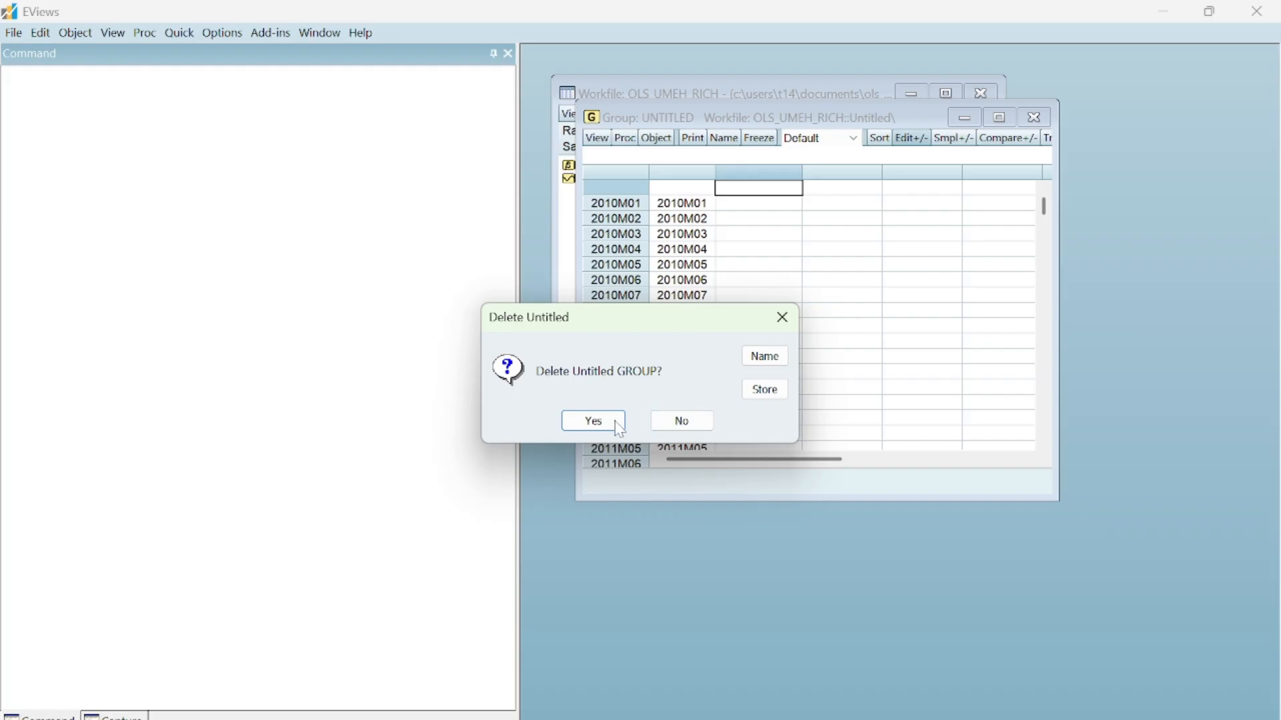
click(595, 423)
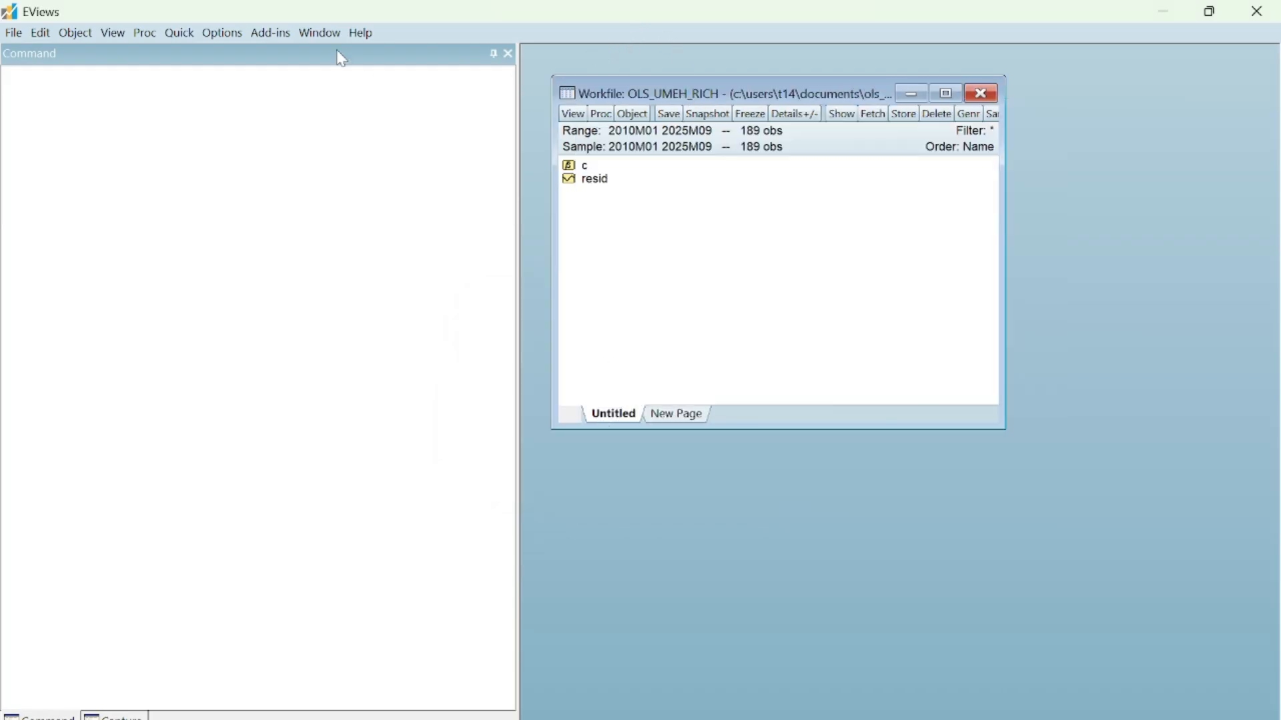
Step: Open a new empty group for series entry, reveal its name row and select the first 2010M01 cell
click(178, 31)
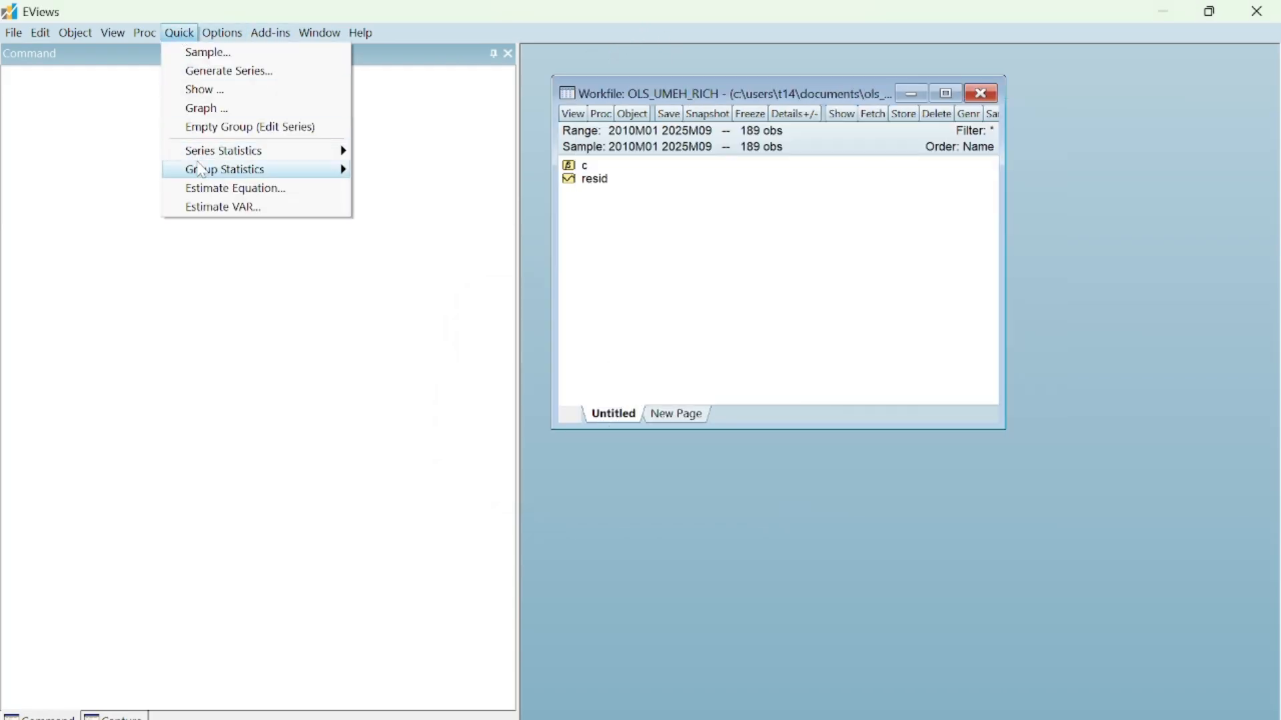
click(200, 127)
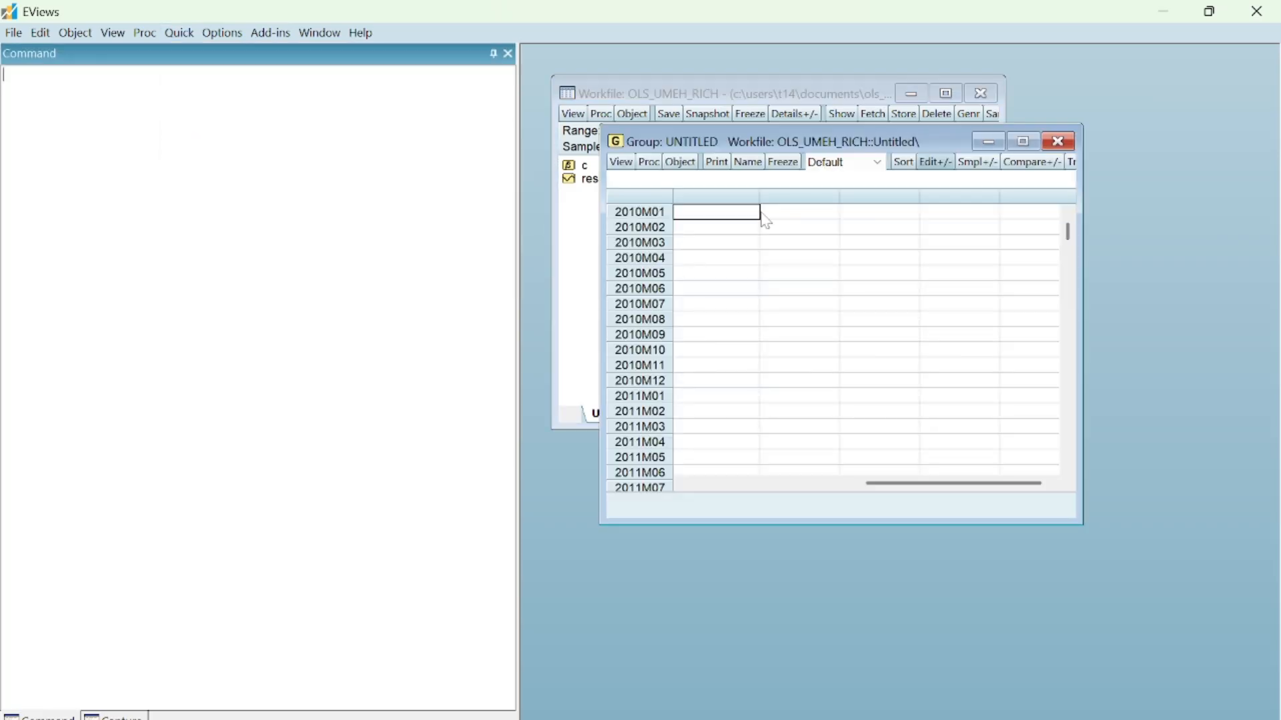
click(1070, 208)
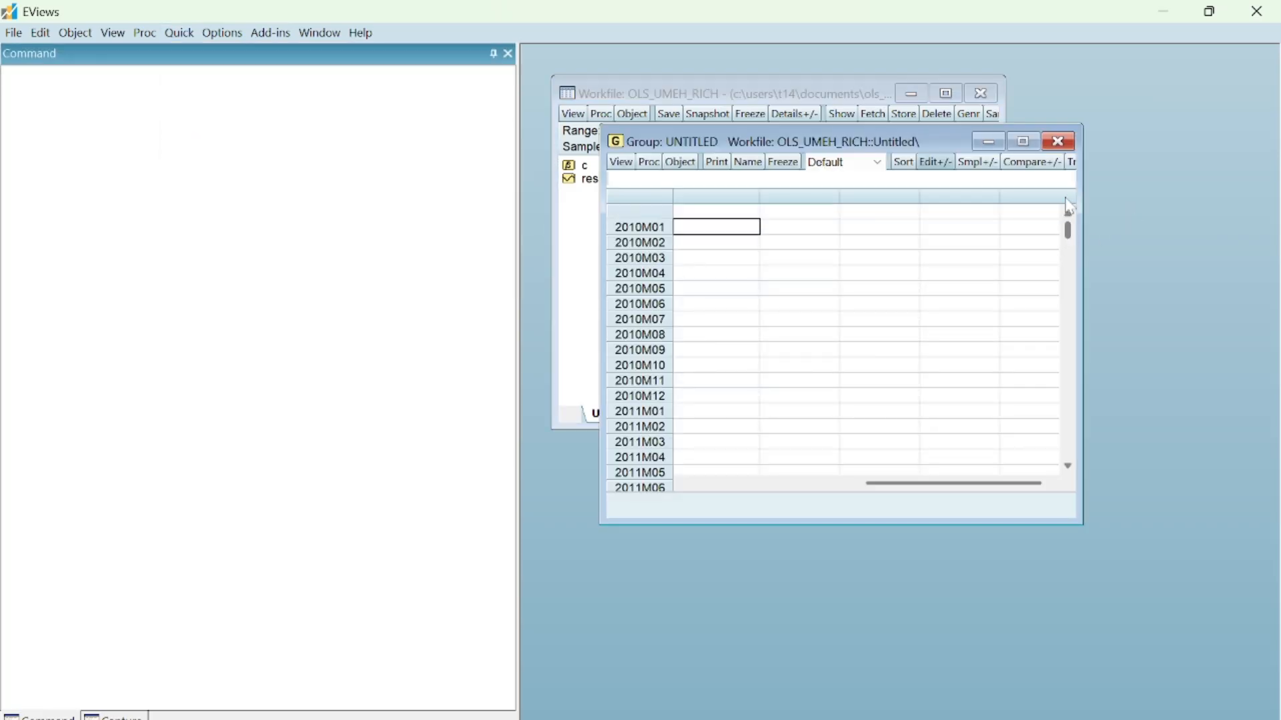
click(724, 214)
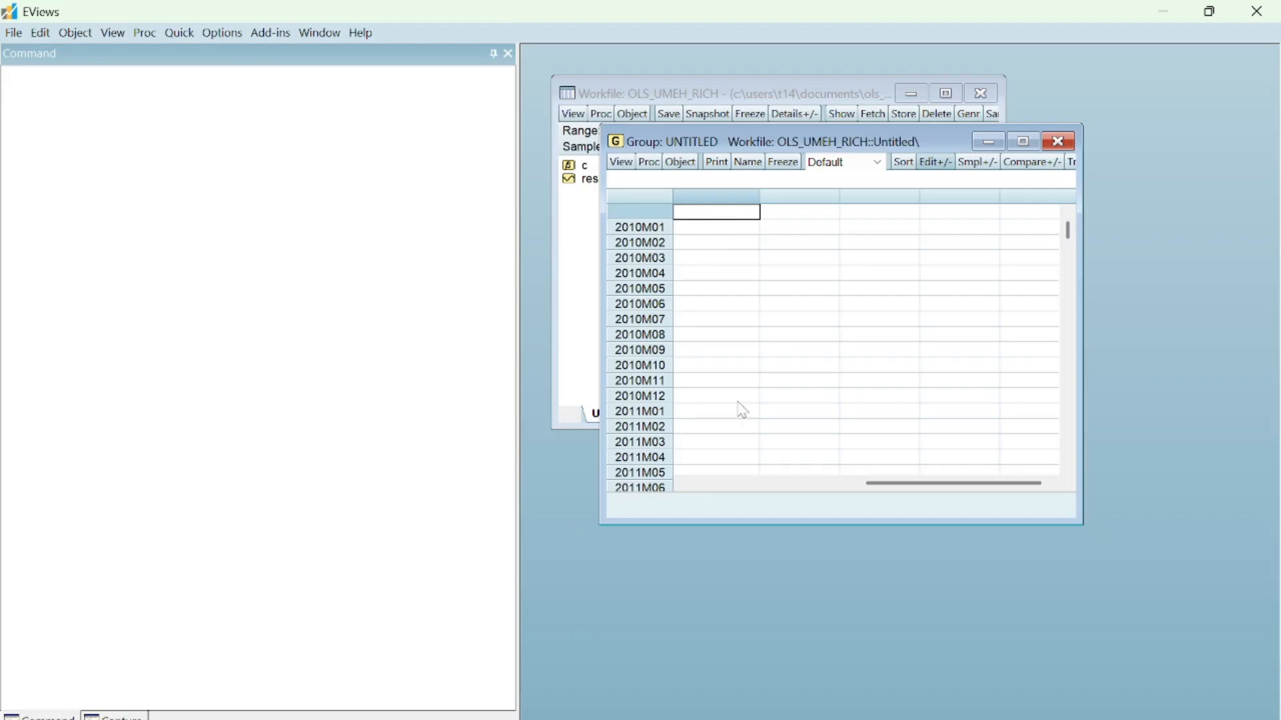
click(718, 230)
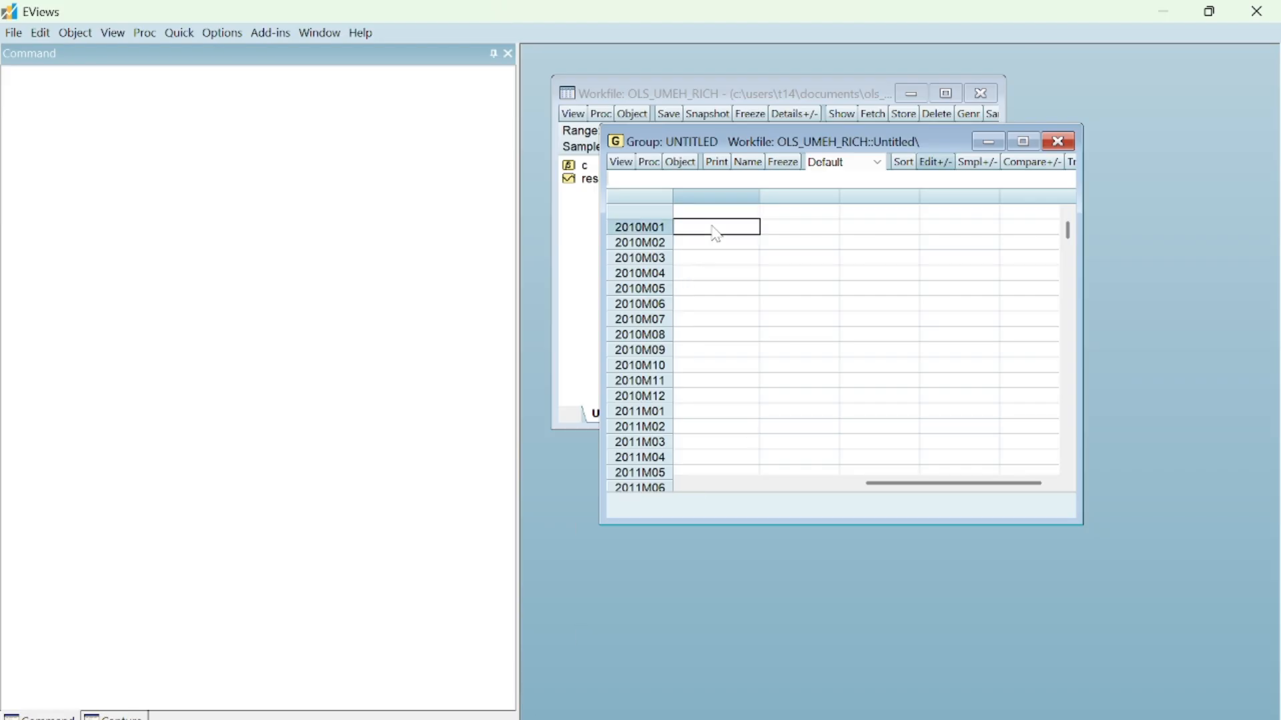
Step: Switch to the Excel workbook and copy the January 2010 to September 2025 data for all seven variables, cells B27:H215 on the M3 sheet
mouse_move(908, 718)
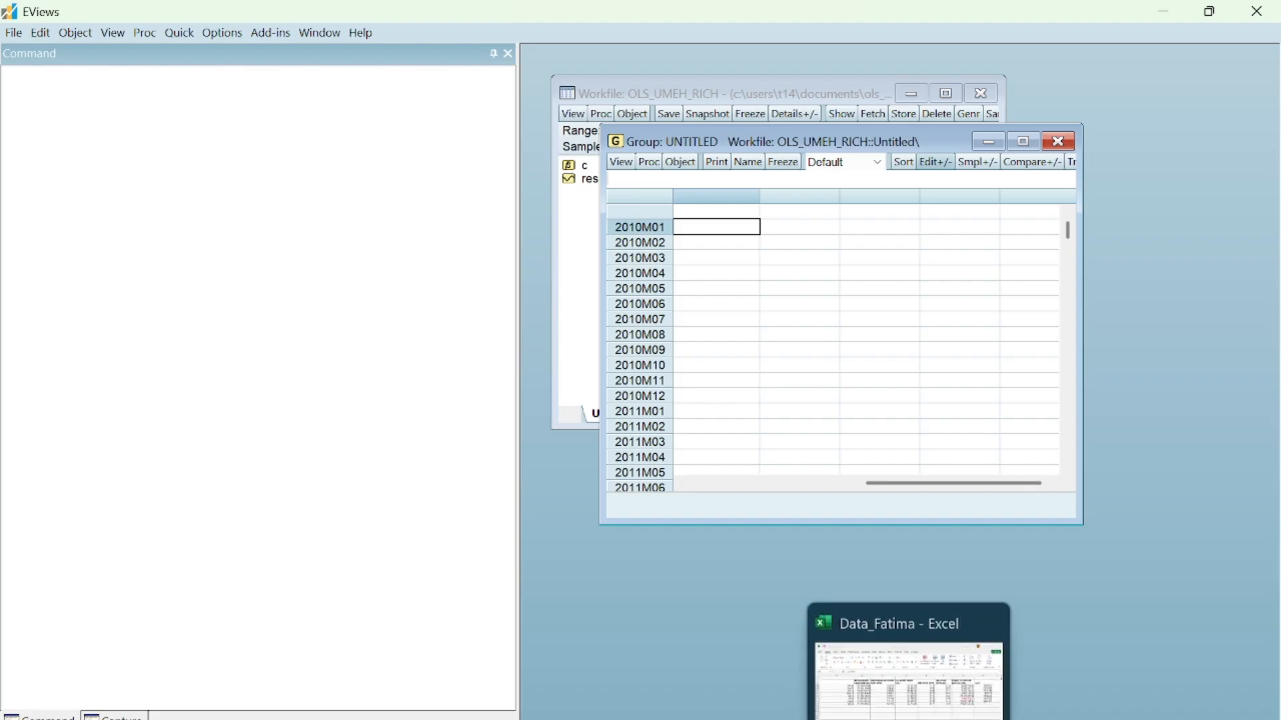
click(927, 664)
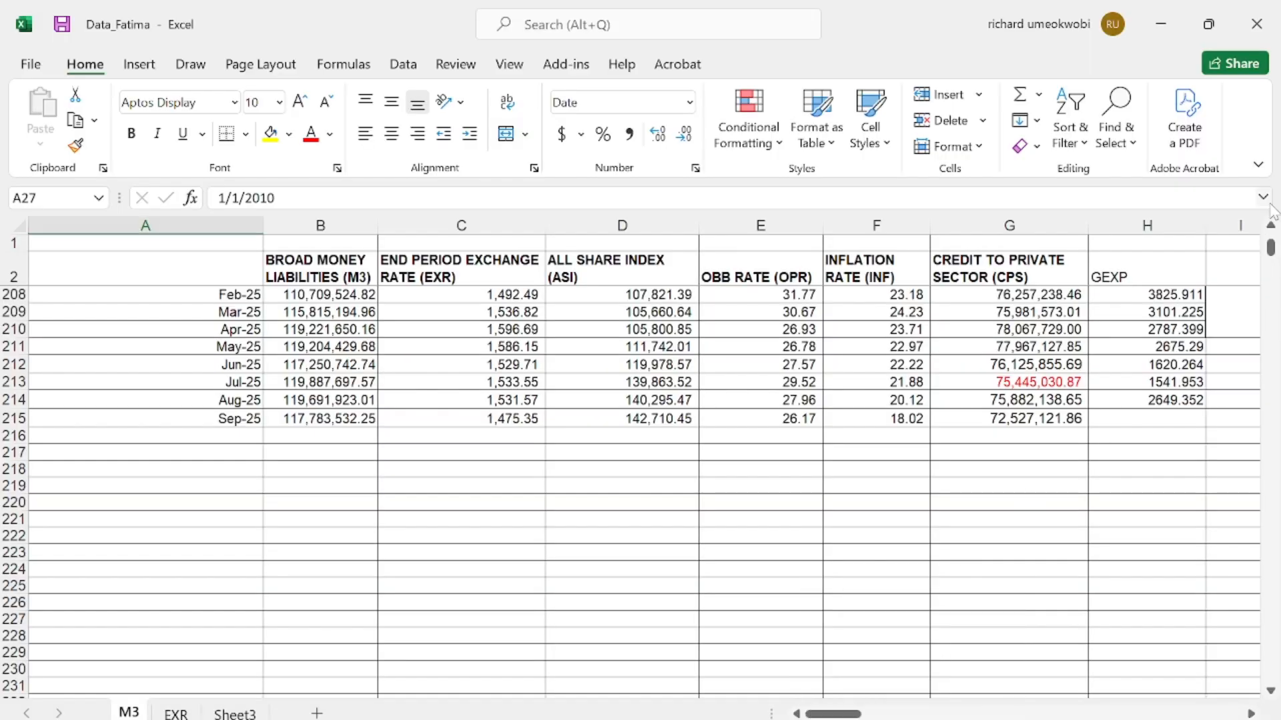
drag(1271, 248, 1271, 242)
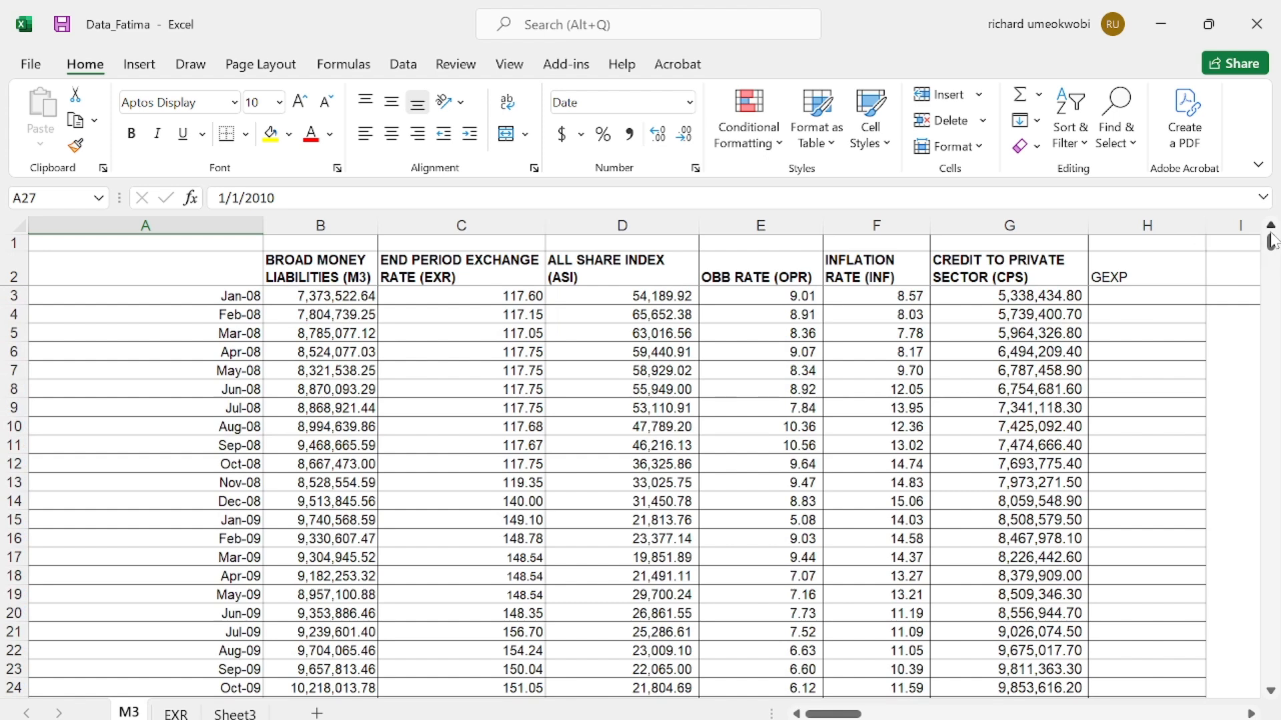
click(1271, 693)
click(1270, 693)
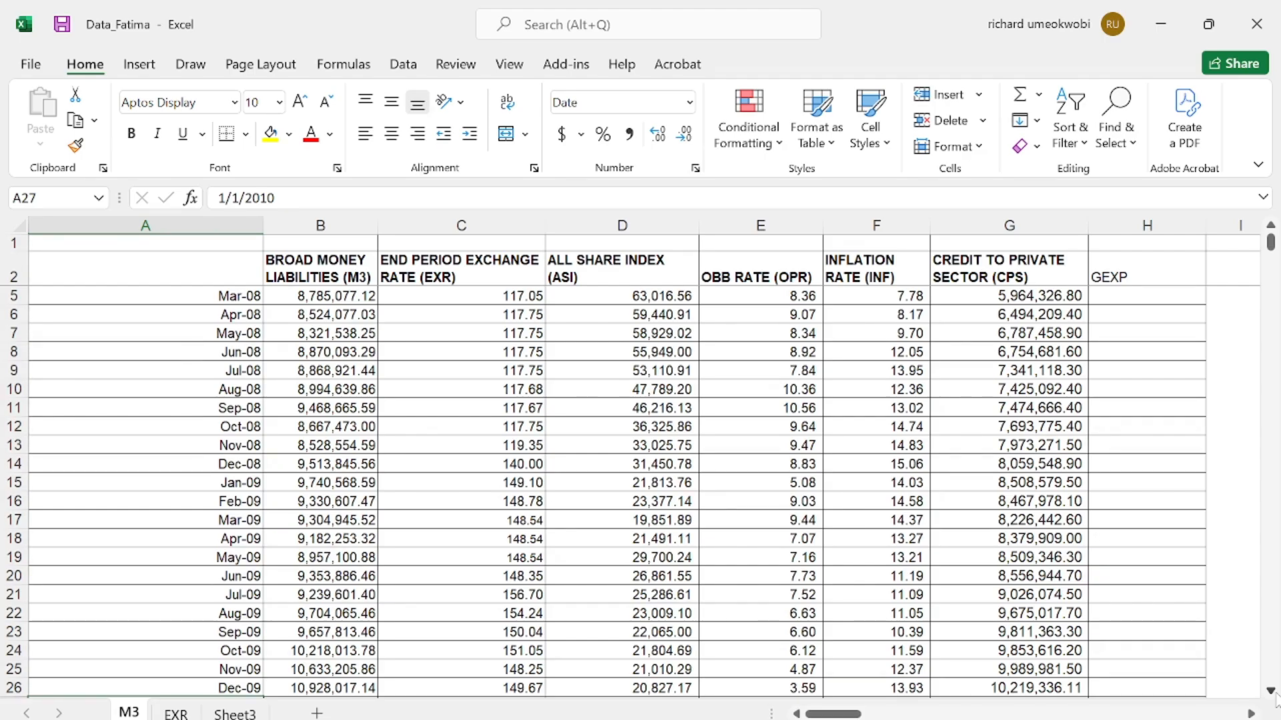
click(1271, 693)
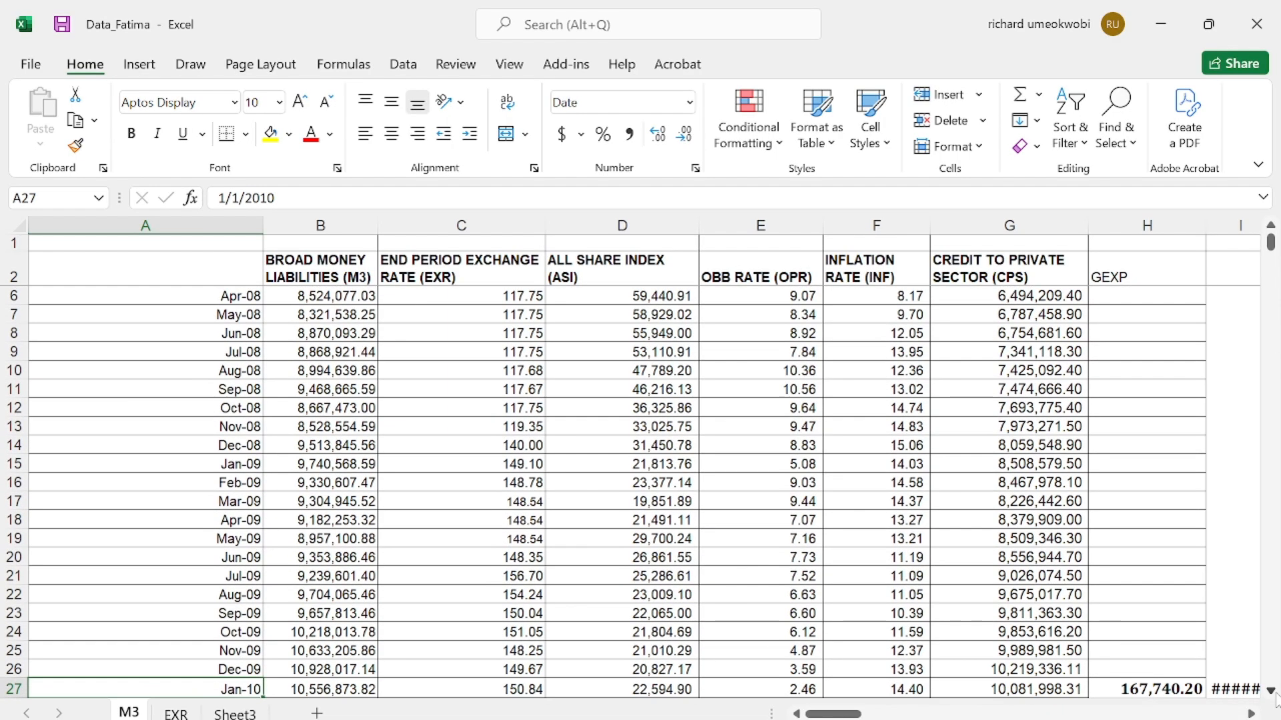
click(1270, 692)
click(1271, 693)
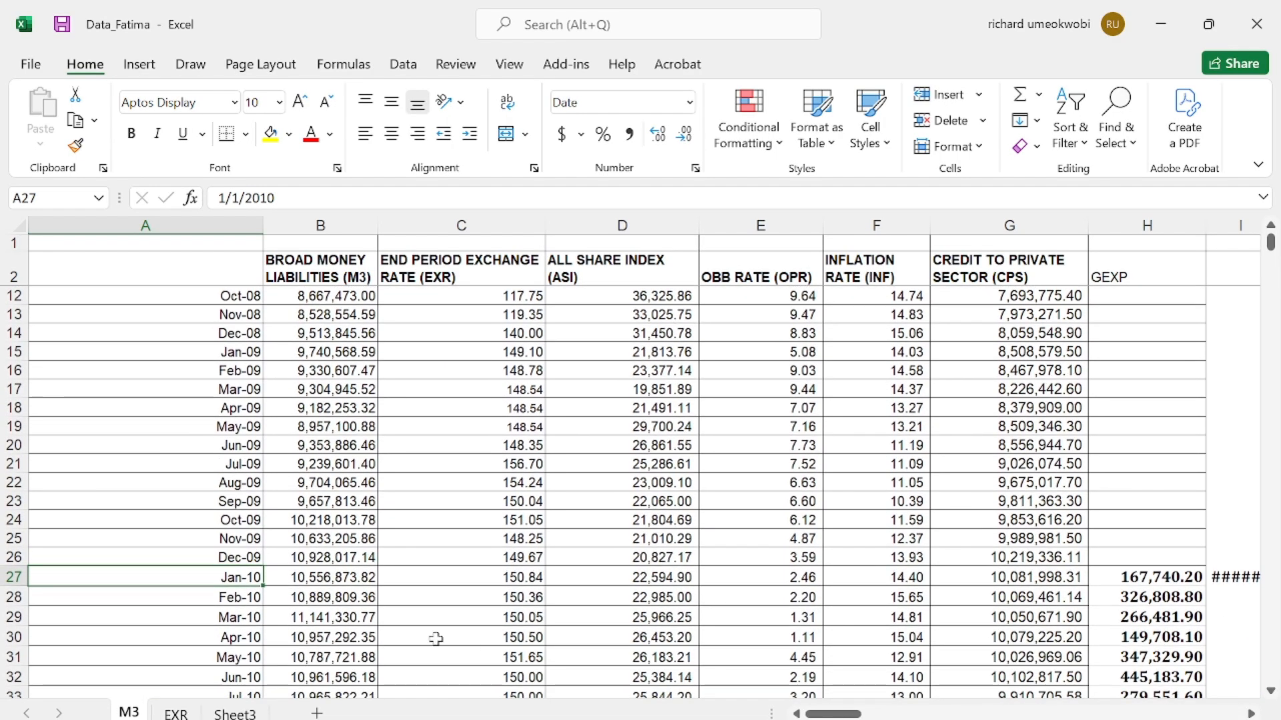
click(323, 577)
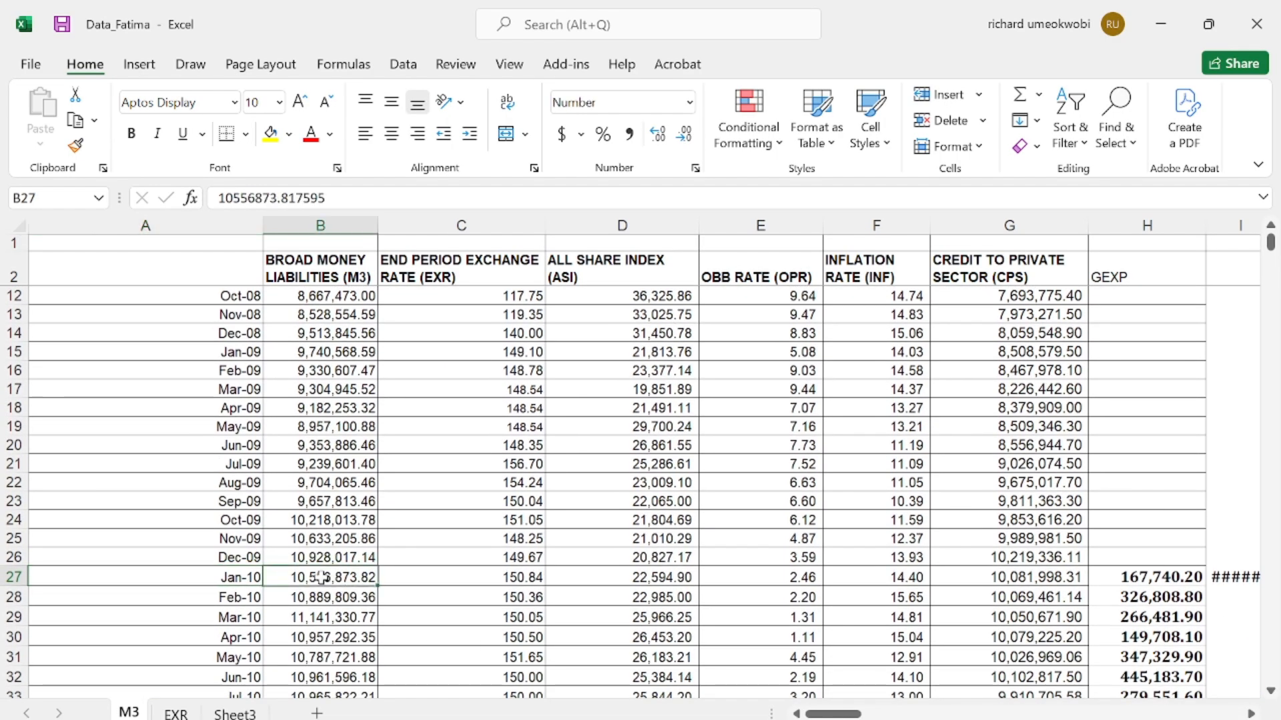
key(shift+Right)
key(shift+Right)
key(shift+Right)
key(shift+Right)
key(shift+Right)
key(shift+Right)
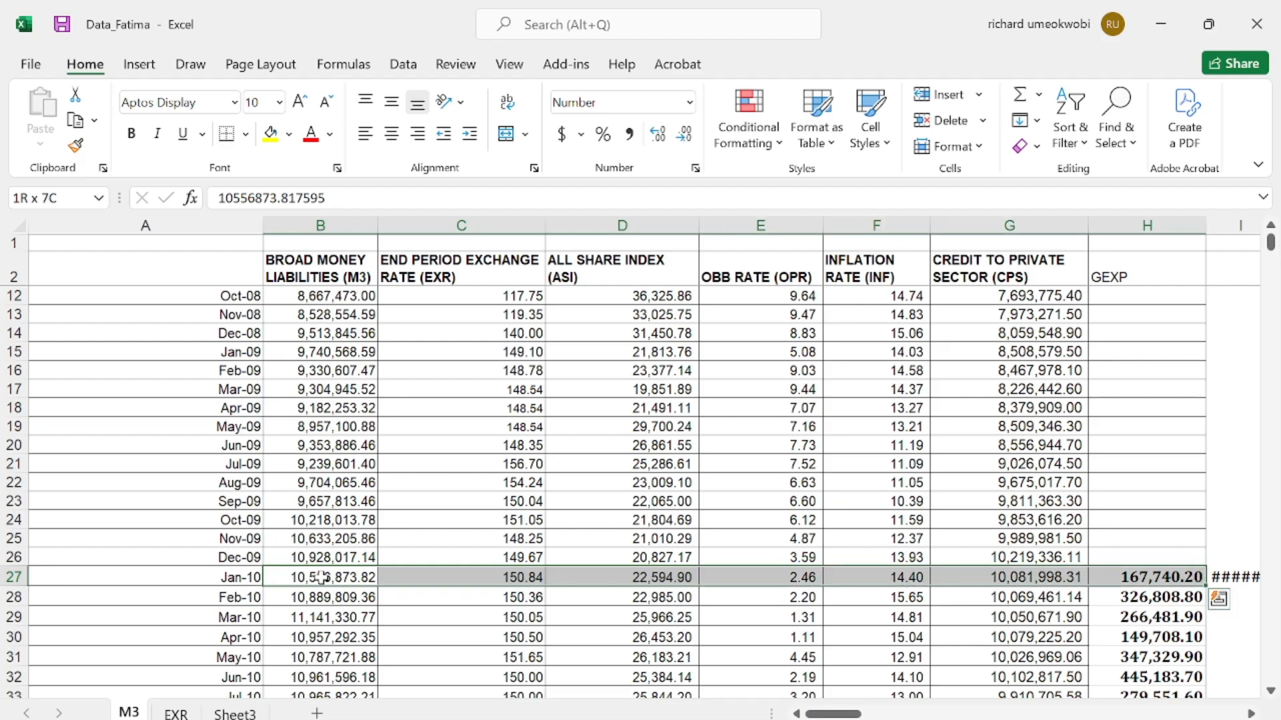
key(ctrl+shift+Down)
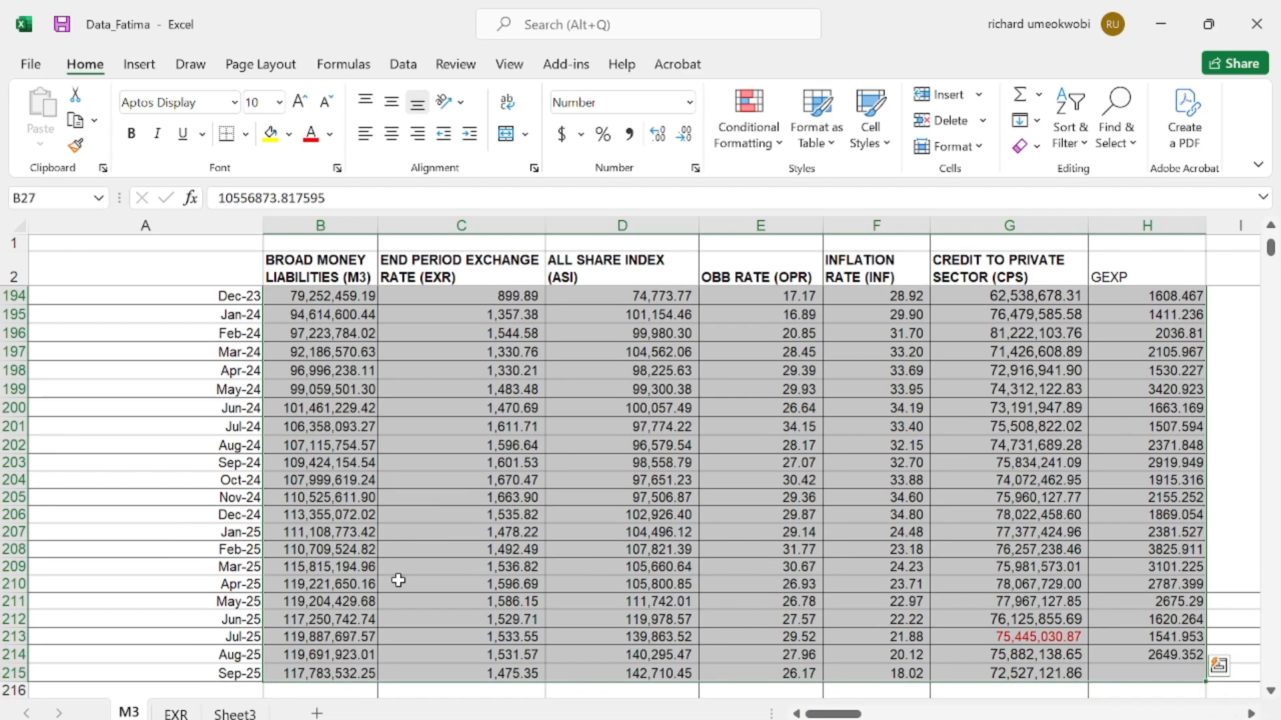
right_click(438, 574)
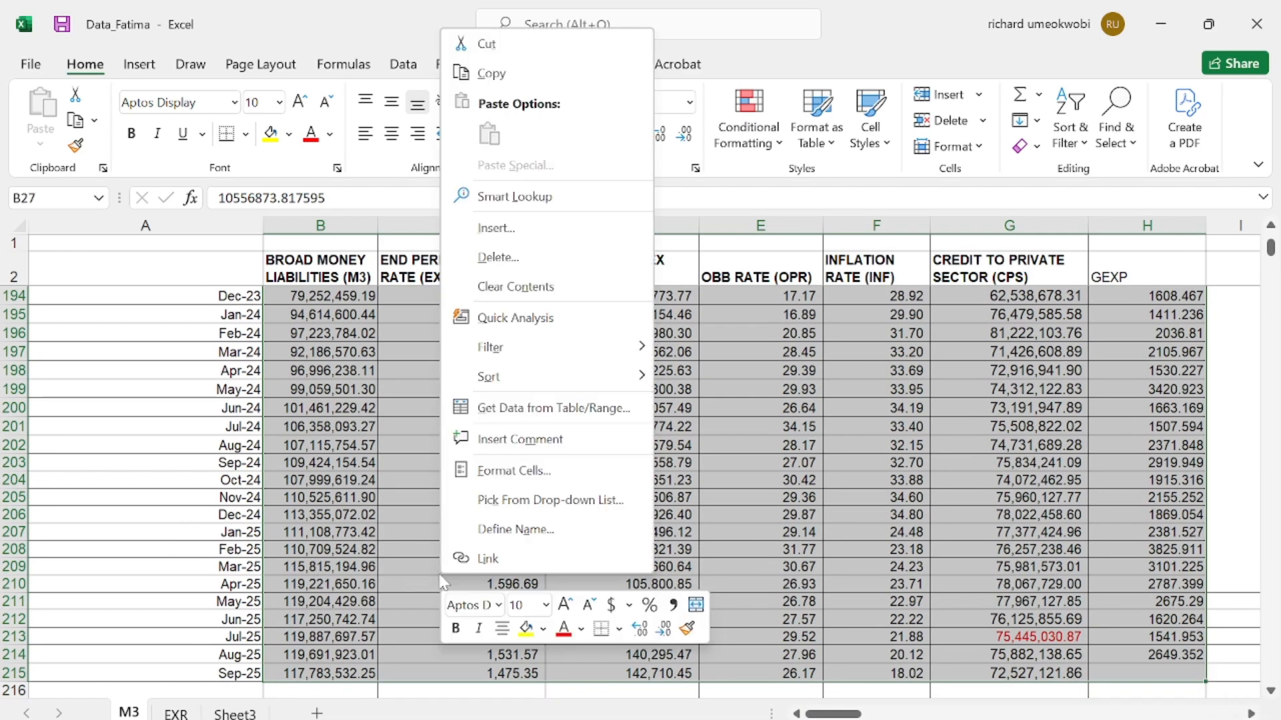
click(578, 83)
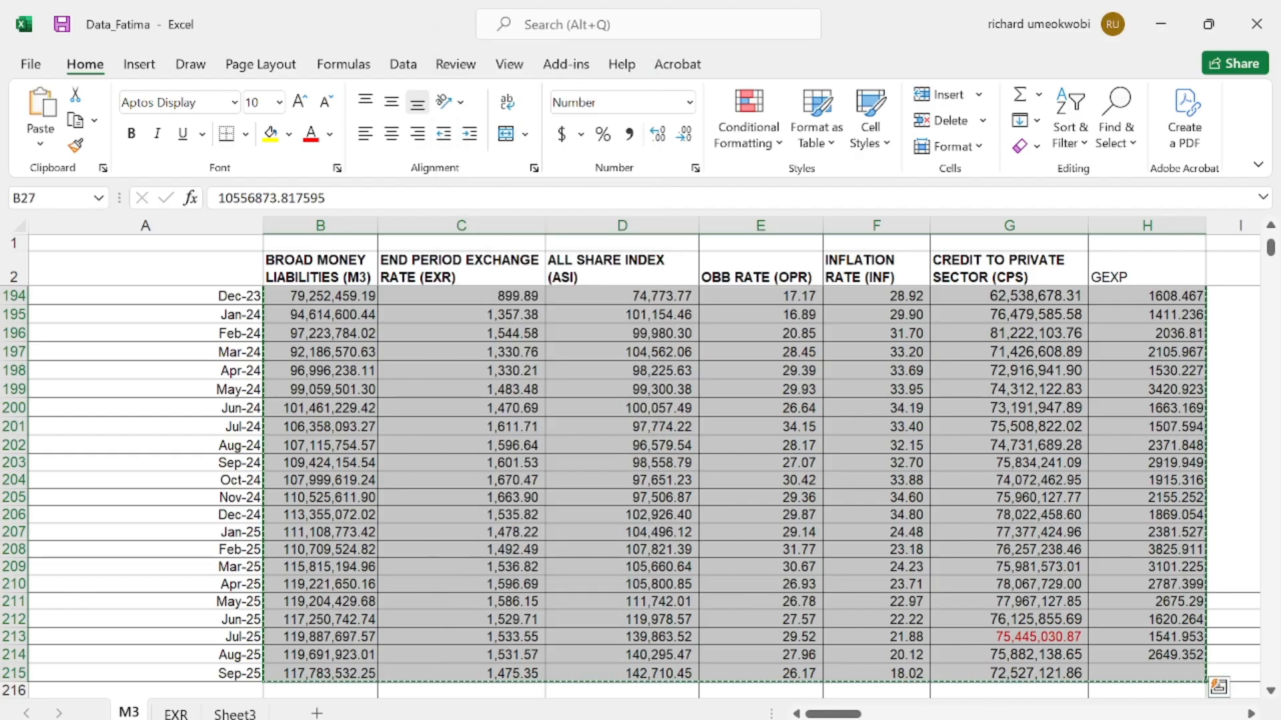
Step: Switch to EViews and paste the copied data into the empty group starting at the first 2010M01 cell
mouse_move(843, 708)
click(830, 678)
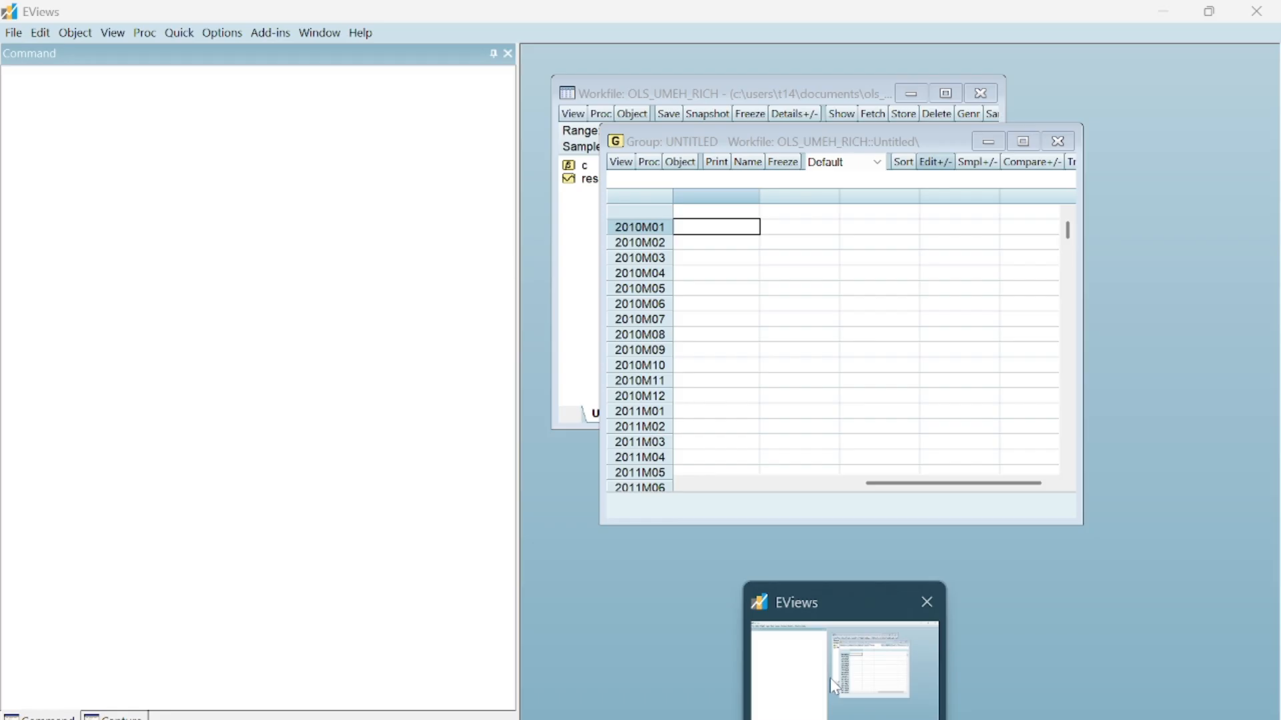
right_click(686, 224)
click(719, 250)
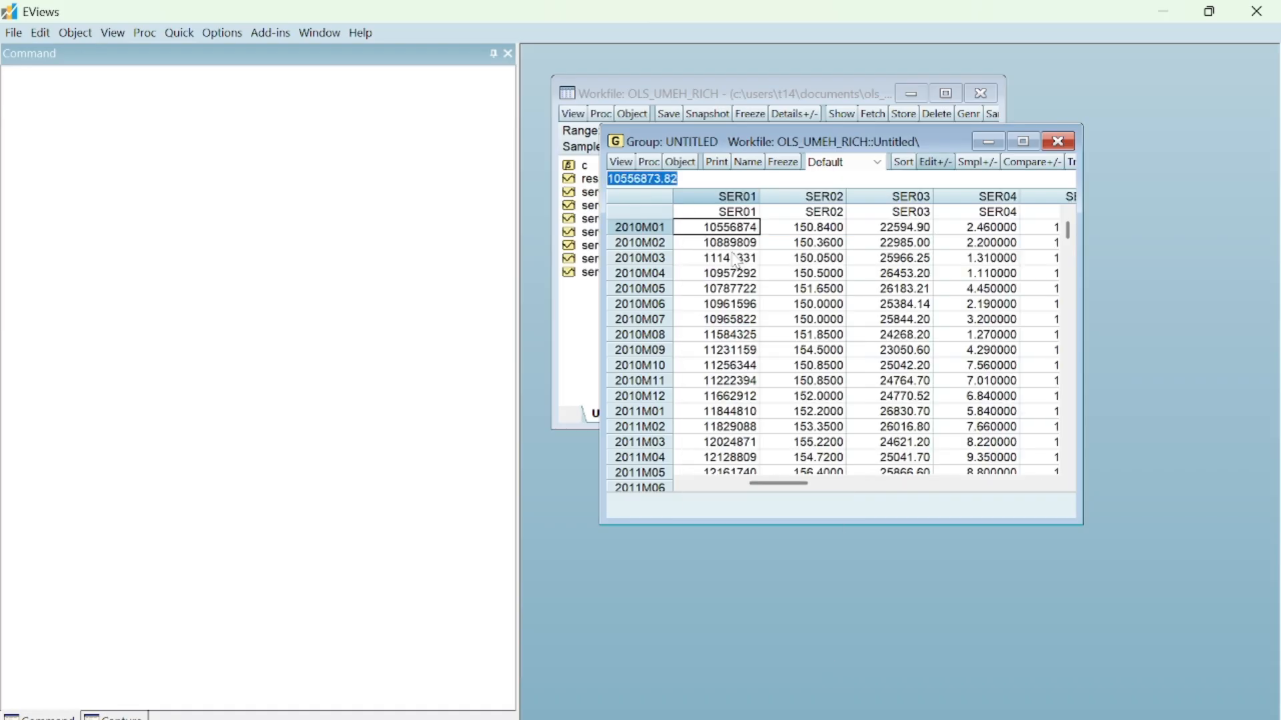
Step: Rename the series SER01 as M3 in the group's name row and accept the renaming
click(749, 214)
click(646, 178)
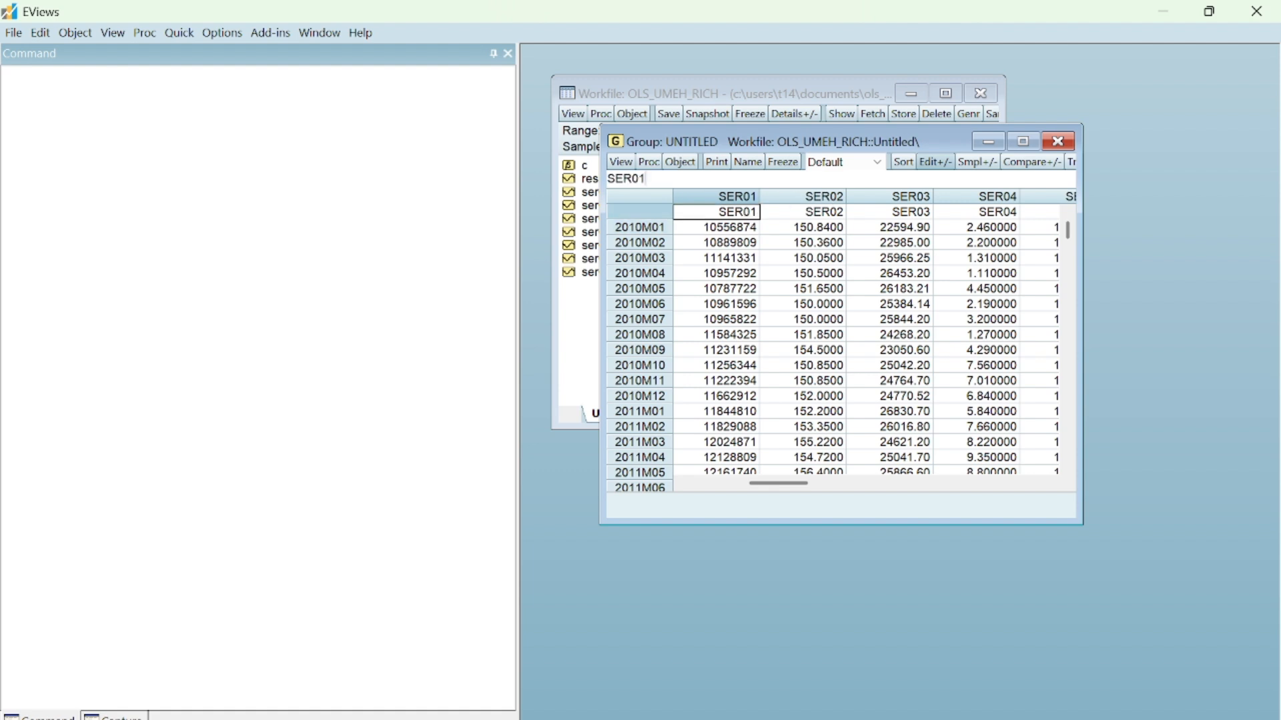
key(BackSpace)
key(BackSpace)
key(BackSpace)
key(BackSpace)
key(BackSpace)
text(M3)
key(Return)
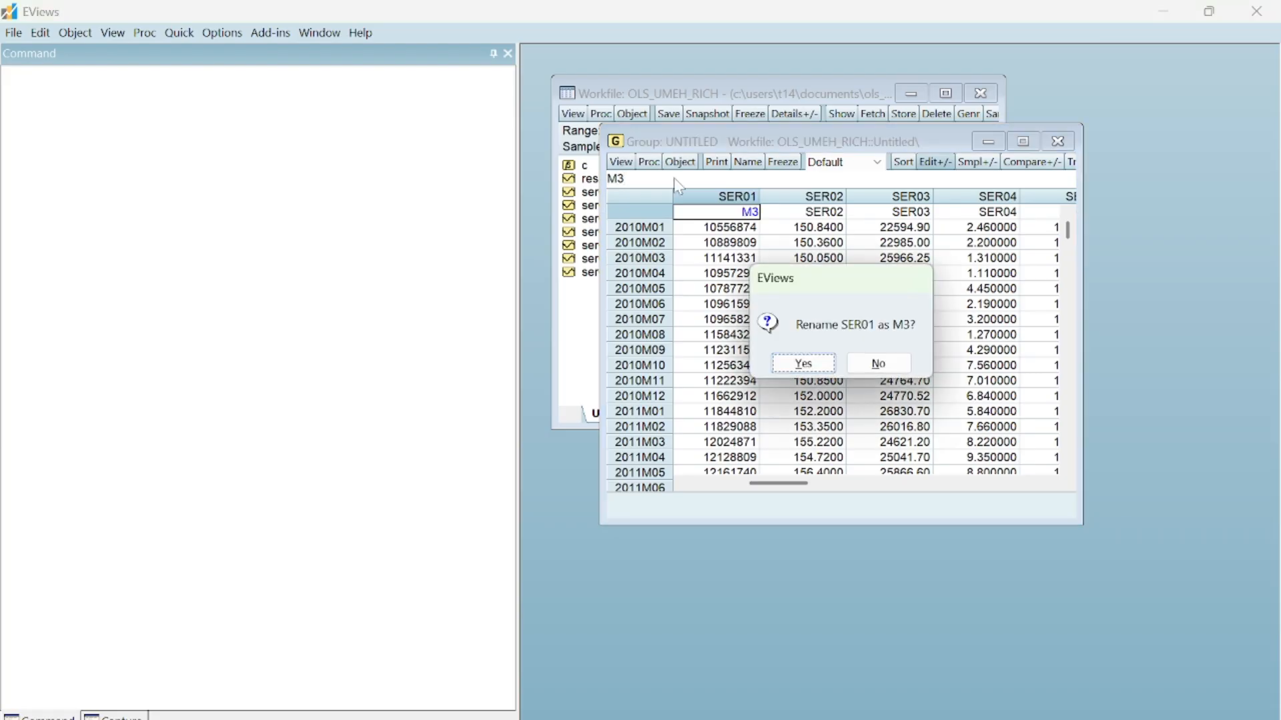
click(804, 363)
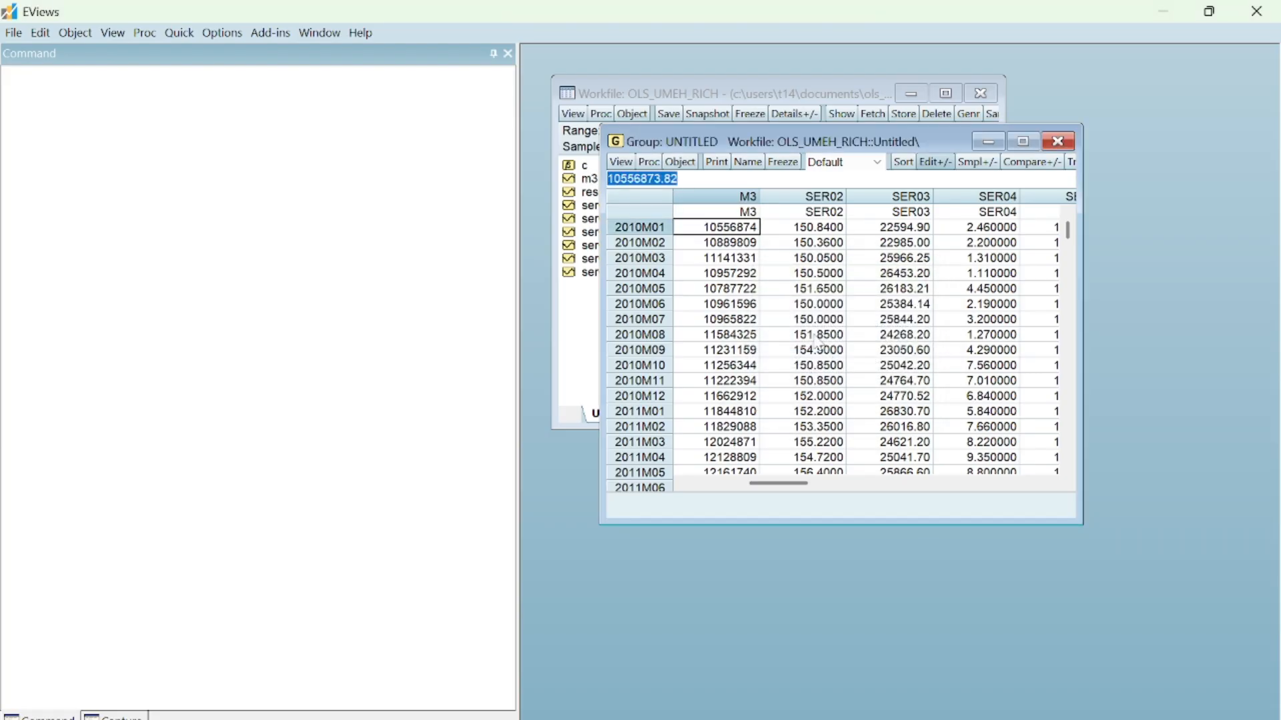
Step: Check the exchange rate column's header in the Excel workbook, rename the series SER02 as EXR in the EViews group and accept the renaming
click(809, 214)
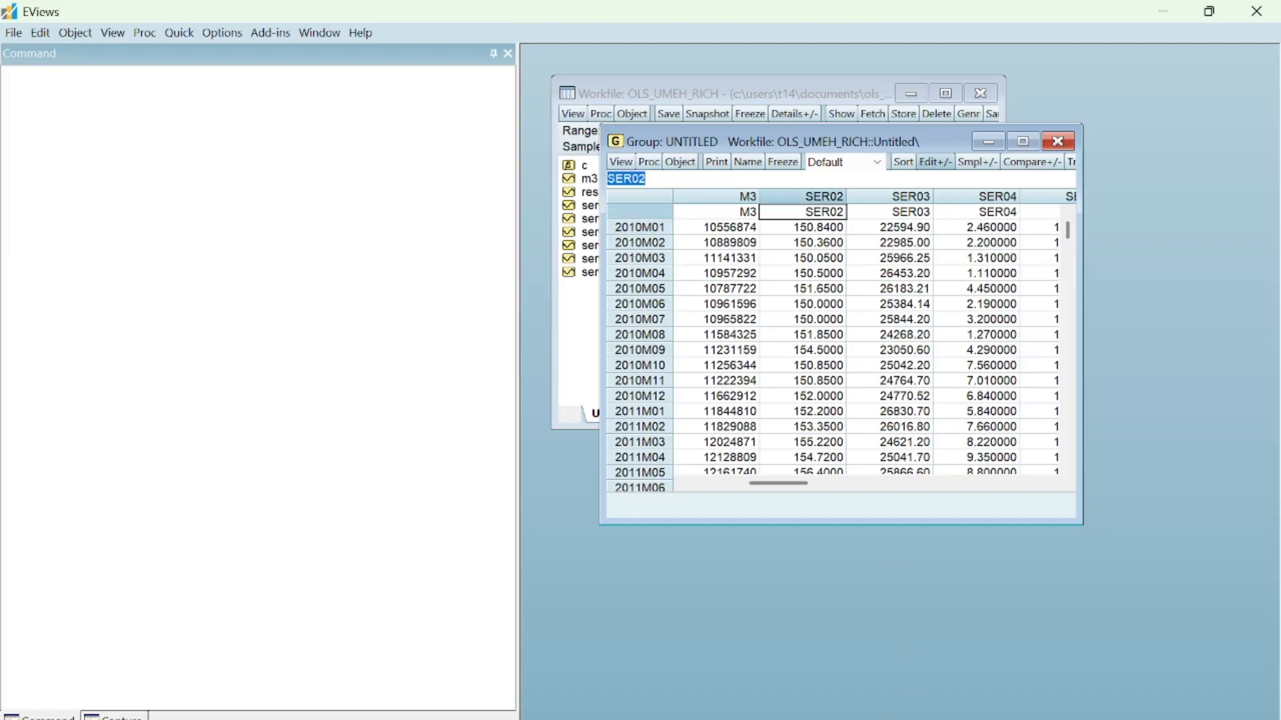
click(956, 675)
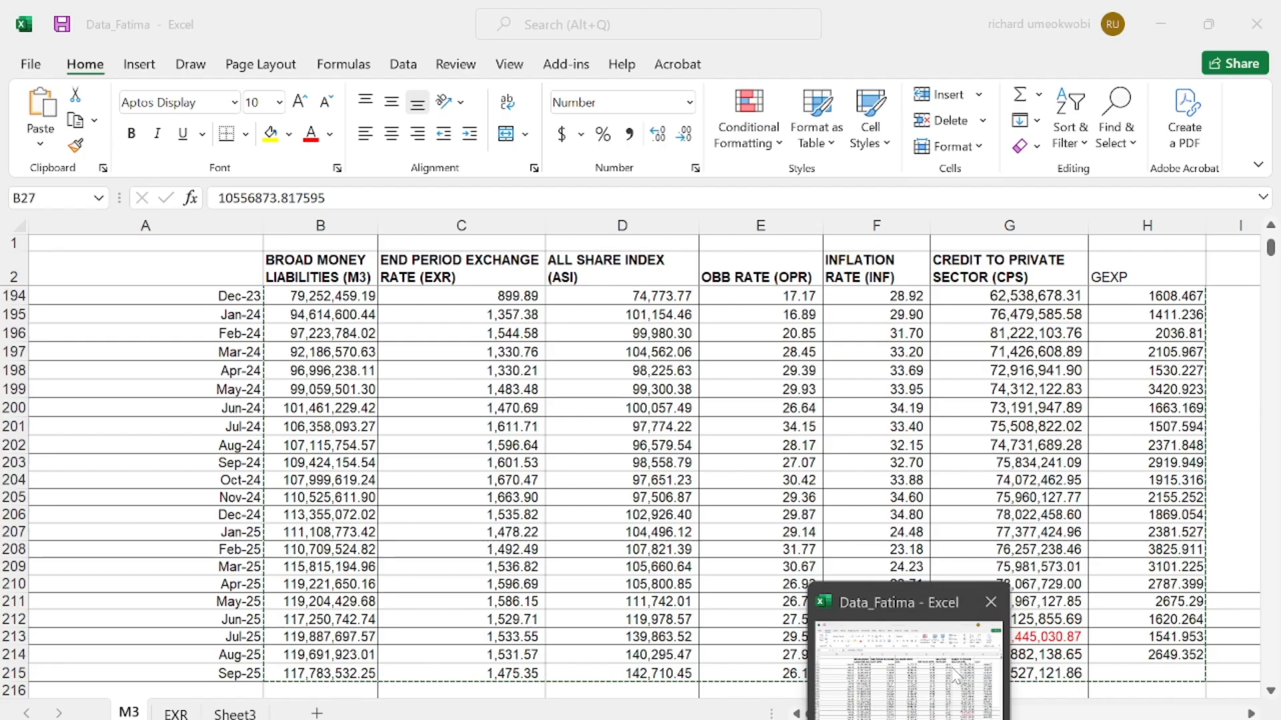
click(956, 675)
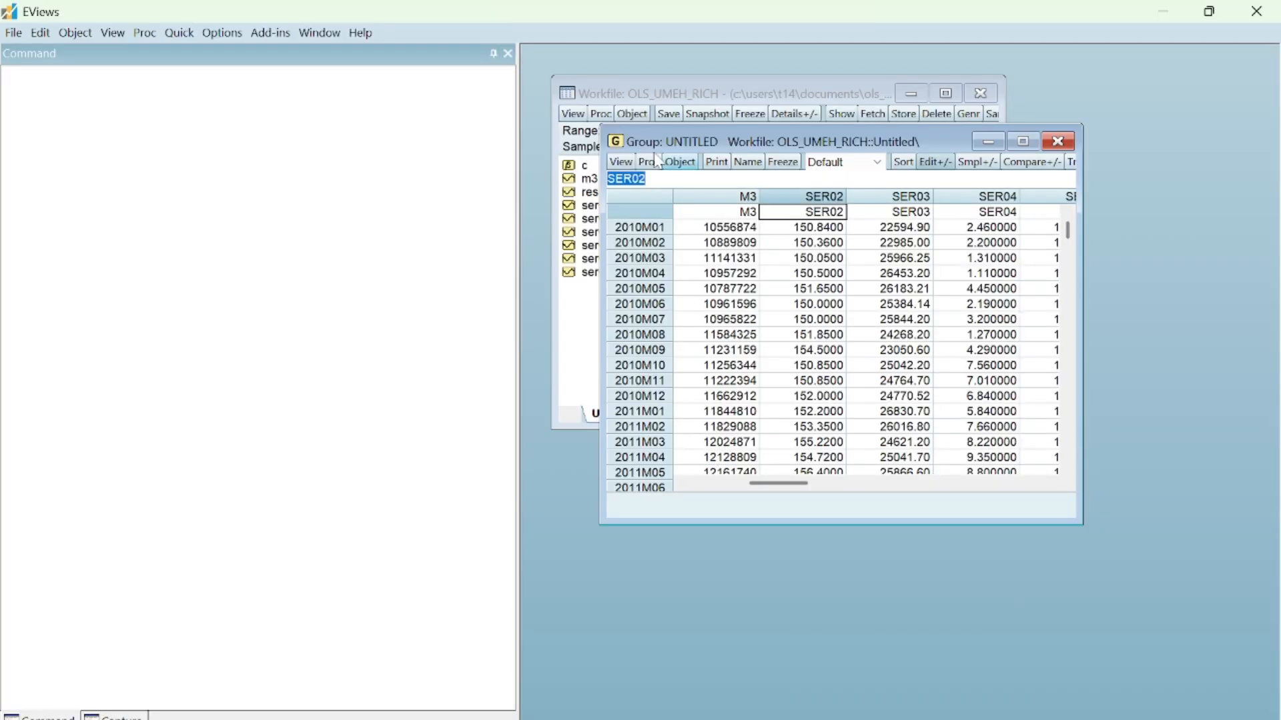
key(End)
key(BackSpace)
key(BackSpace)
key(BackSpace)
key(BackSpace)
key(BackSpace)
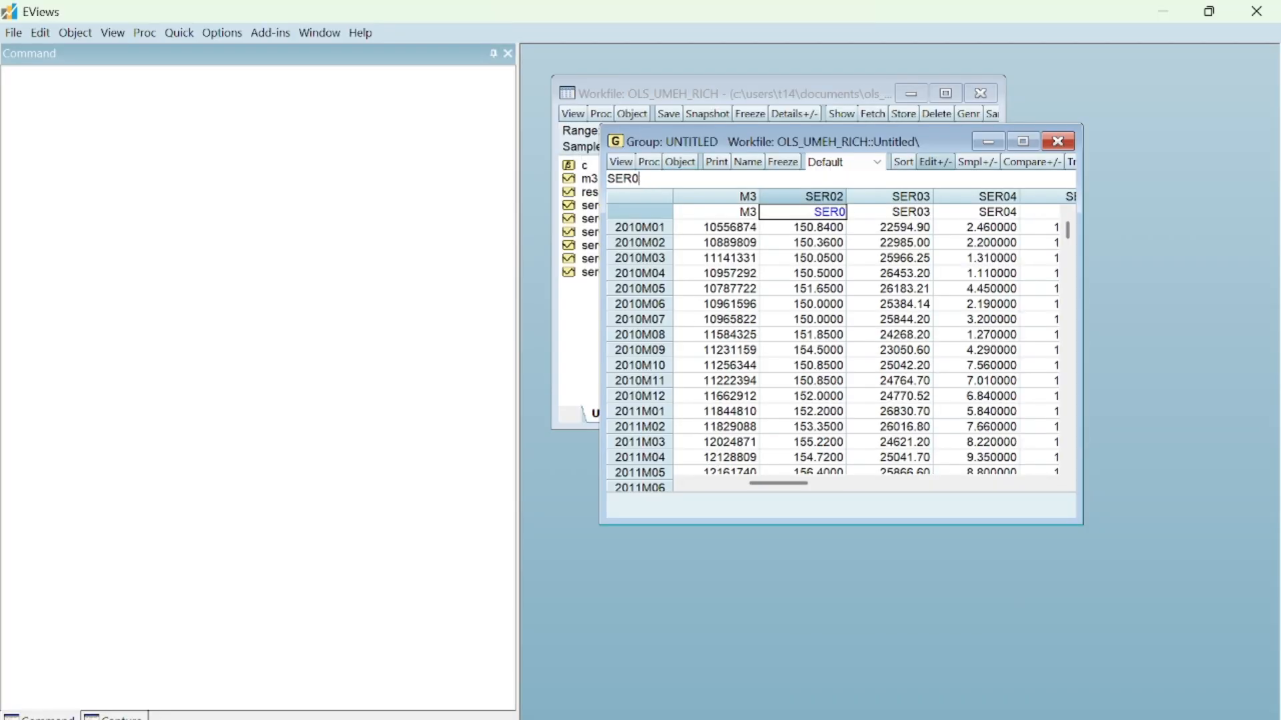
text(EXR)
key(Return)
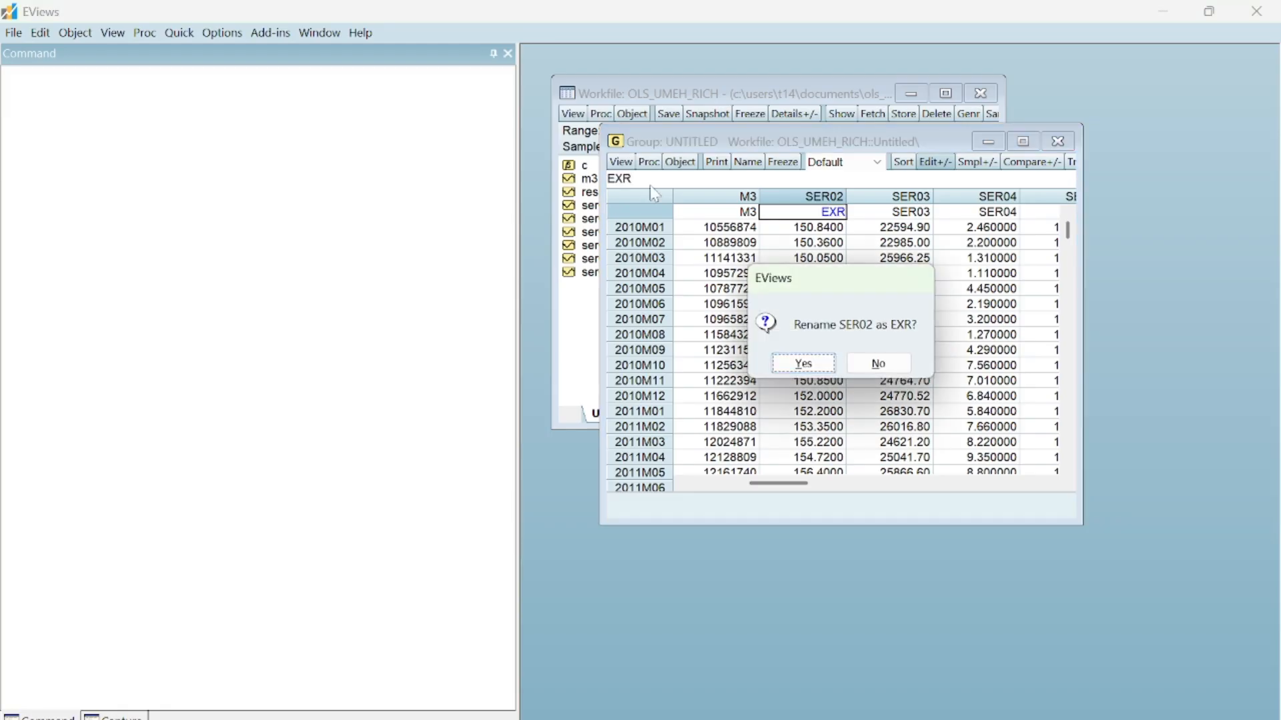
click(804, 364)
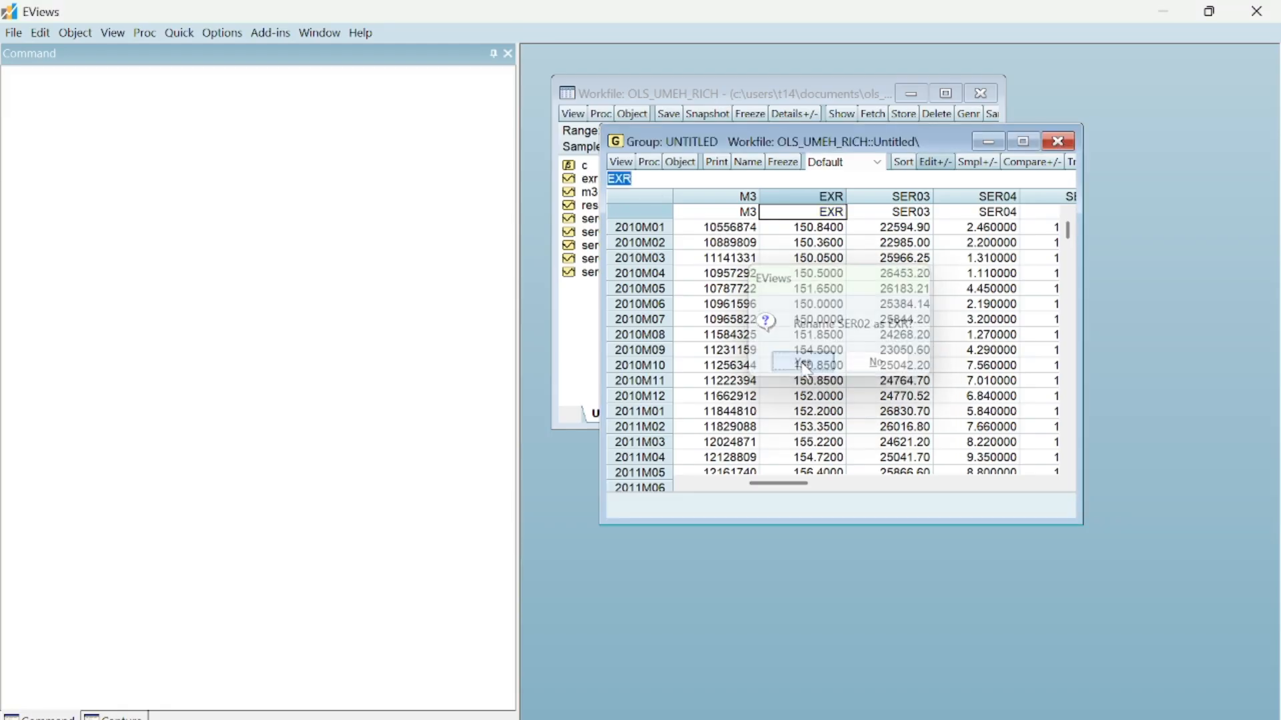
Step: Check the all share index abbreviation in the Excel workbook, rename the series SER03 as ASI in the group and accept the renaming
click(906, 222)
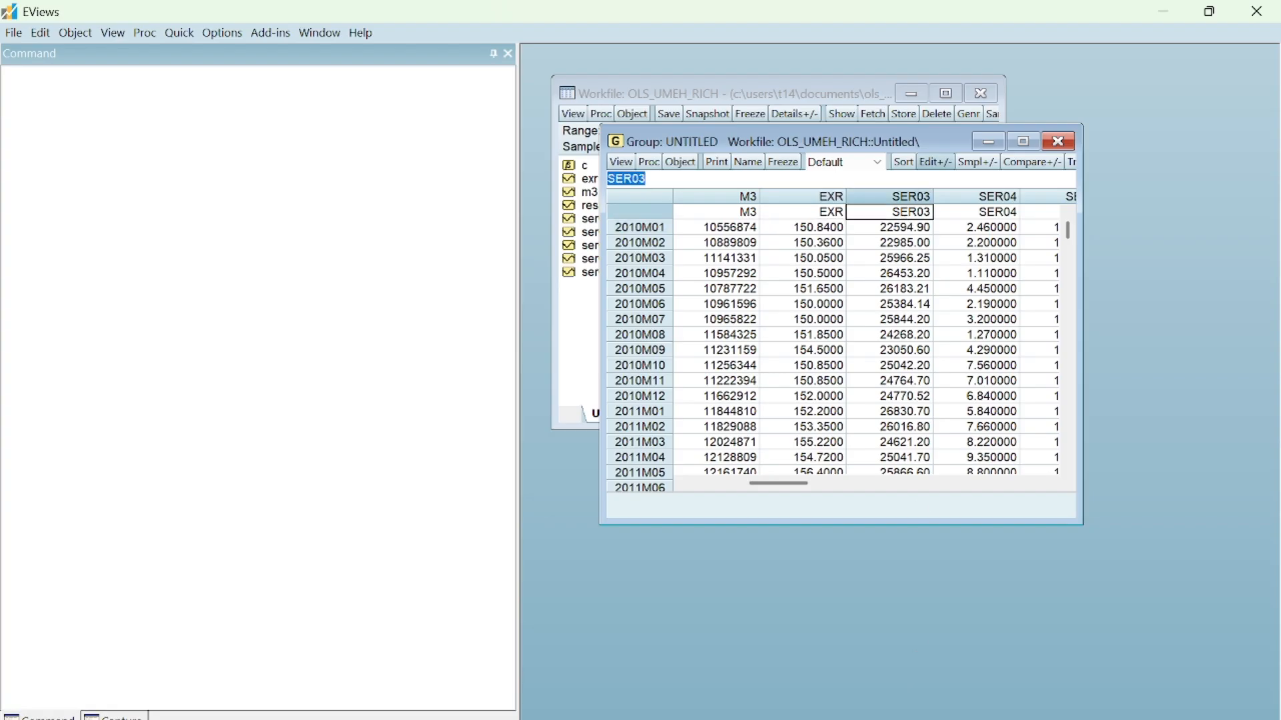
click(956, 670)
click(647, 178)
key(BackSpace)
key(BackSpace)
key(BackSpace)
key(BackSpace)
key(BackSpace)
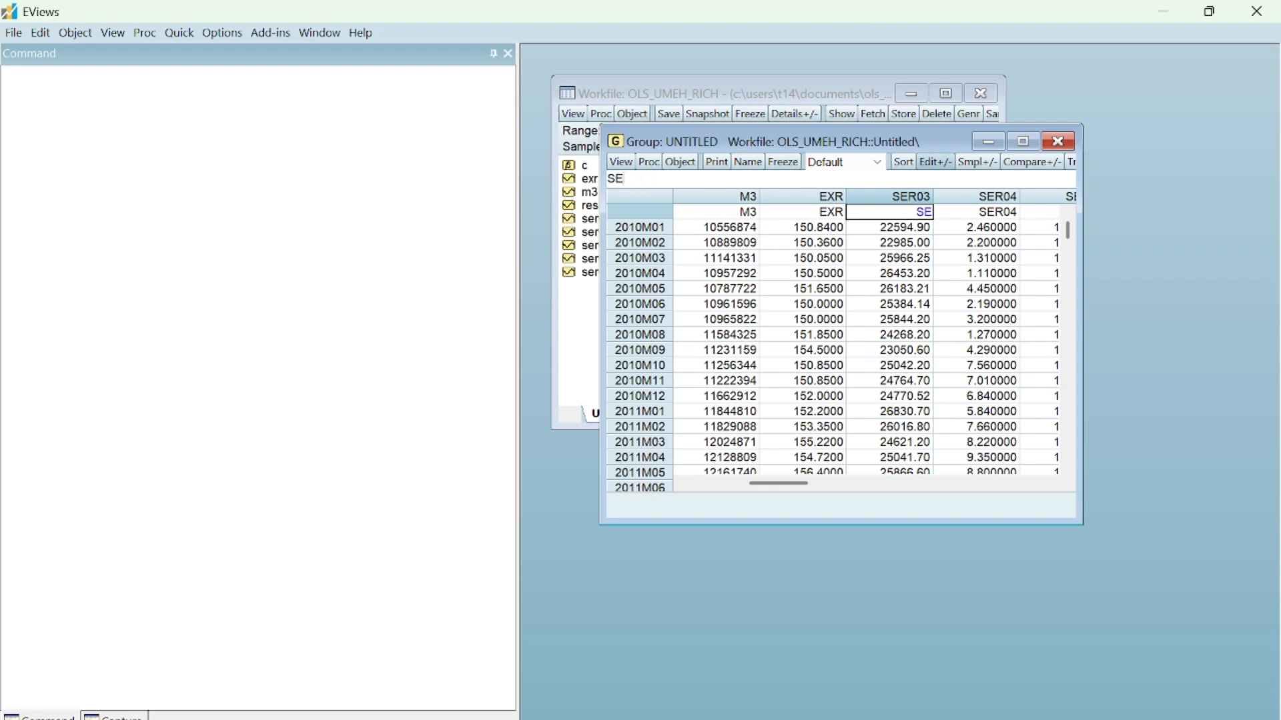
text(ASI)
key(Return)
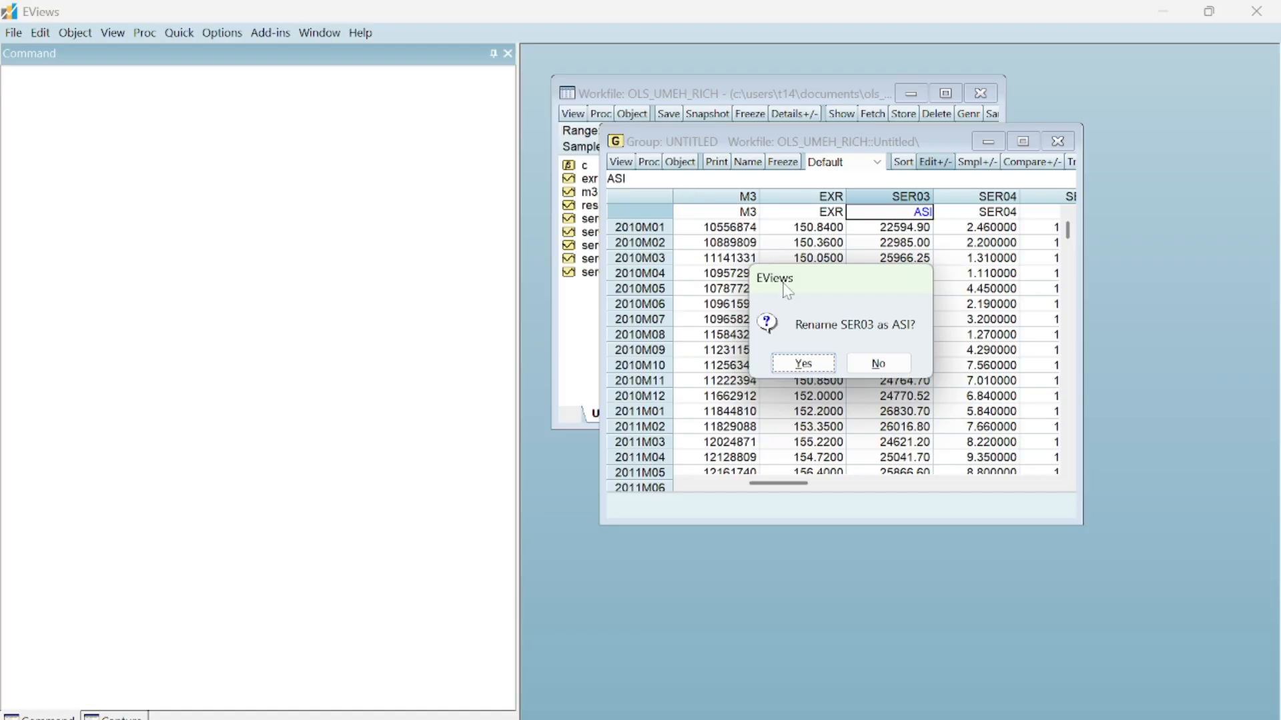
click(777, 363)
drag(802, 484, 857, 485)
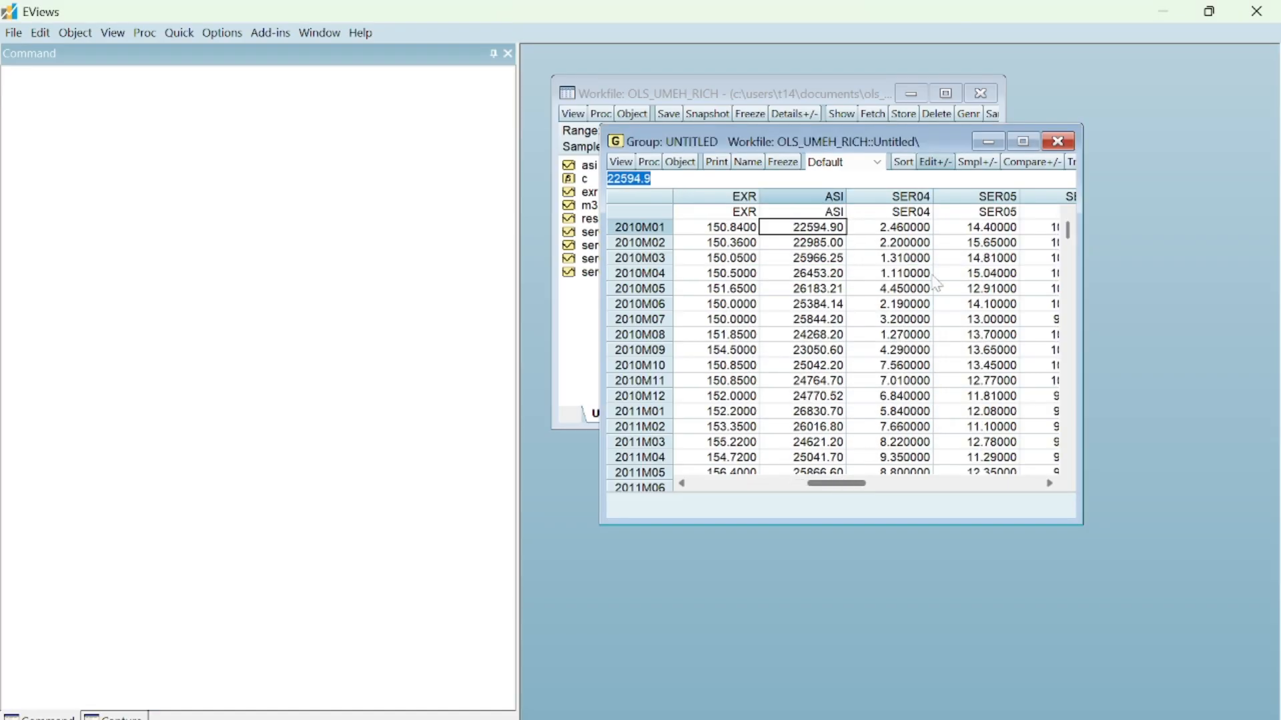
click(907, 212)
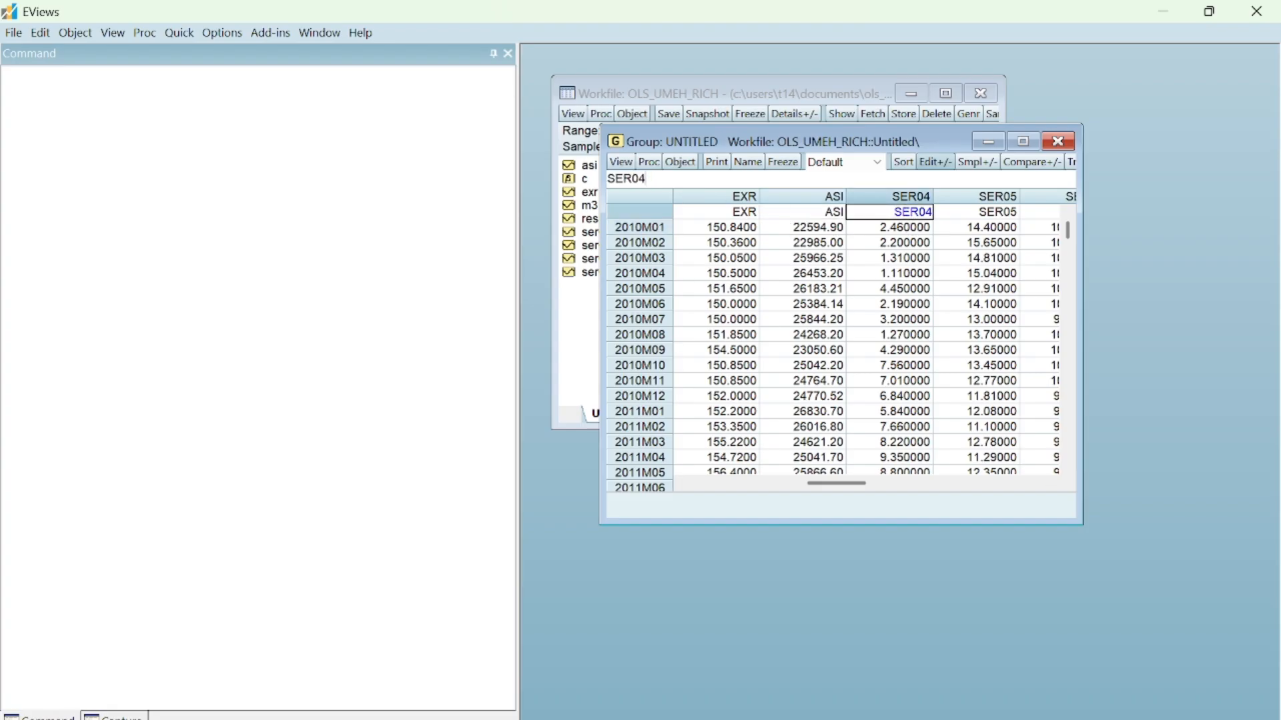
key(BackSpace)
key(BackSpace)
key(BackSpace)
key(BackSpace)
key(BackSpace)
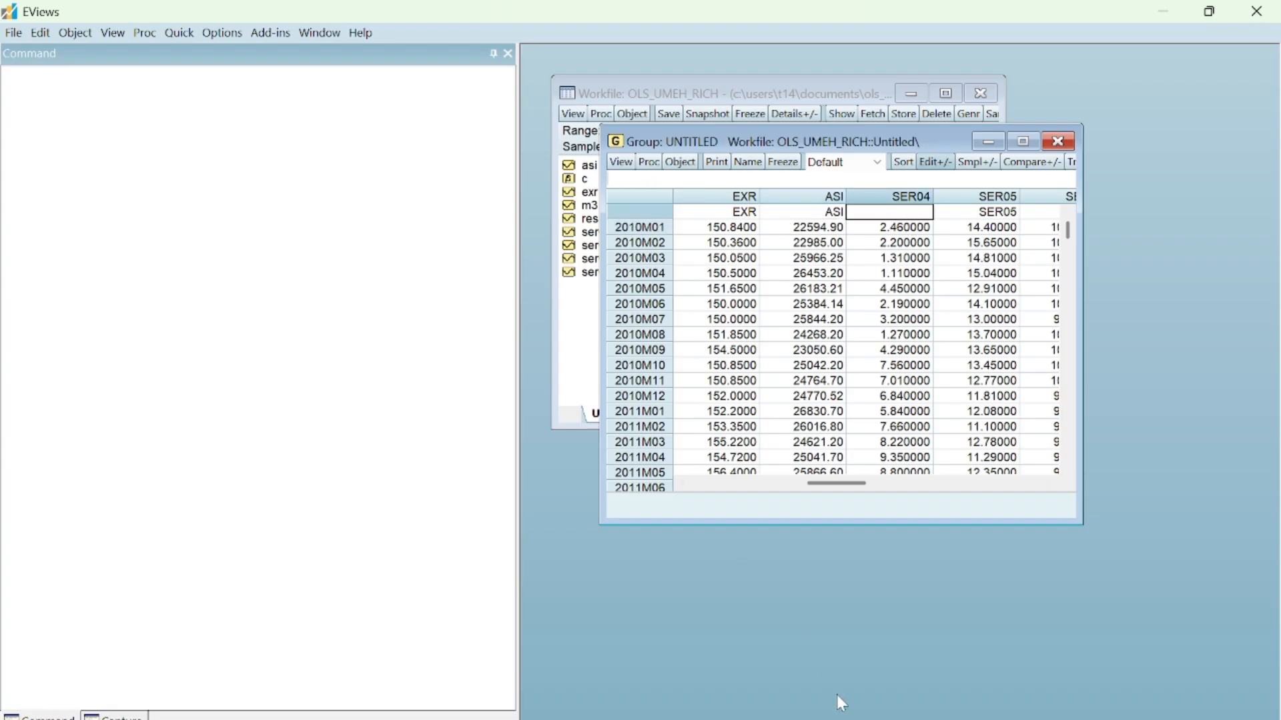
click(931, 687)
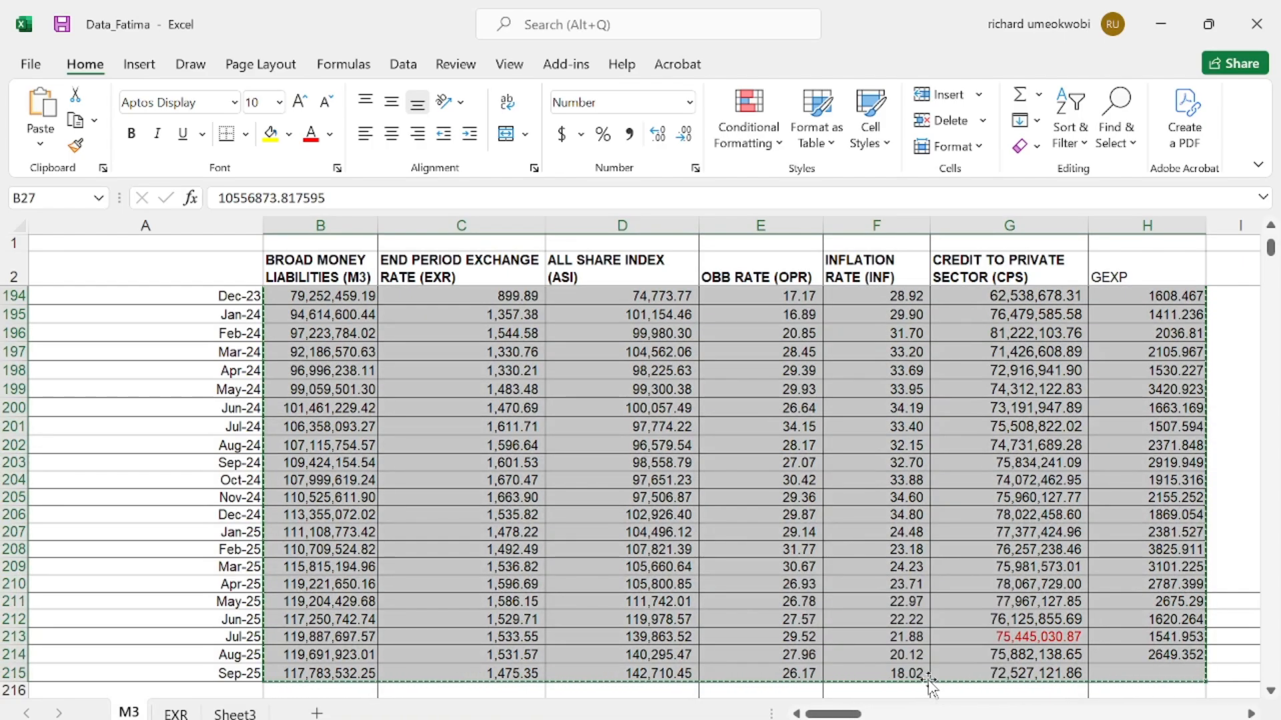
click(1160, 24)
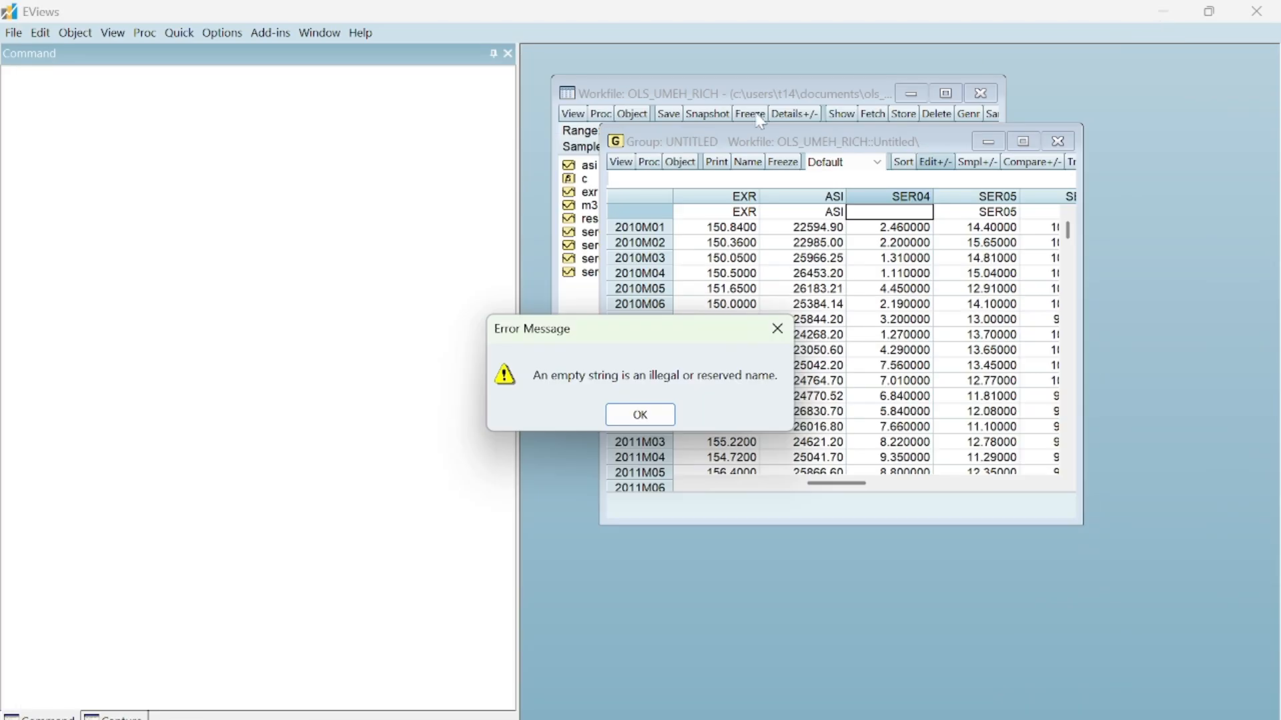
click(639, 414)
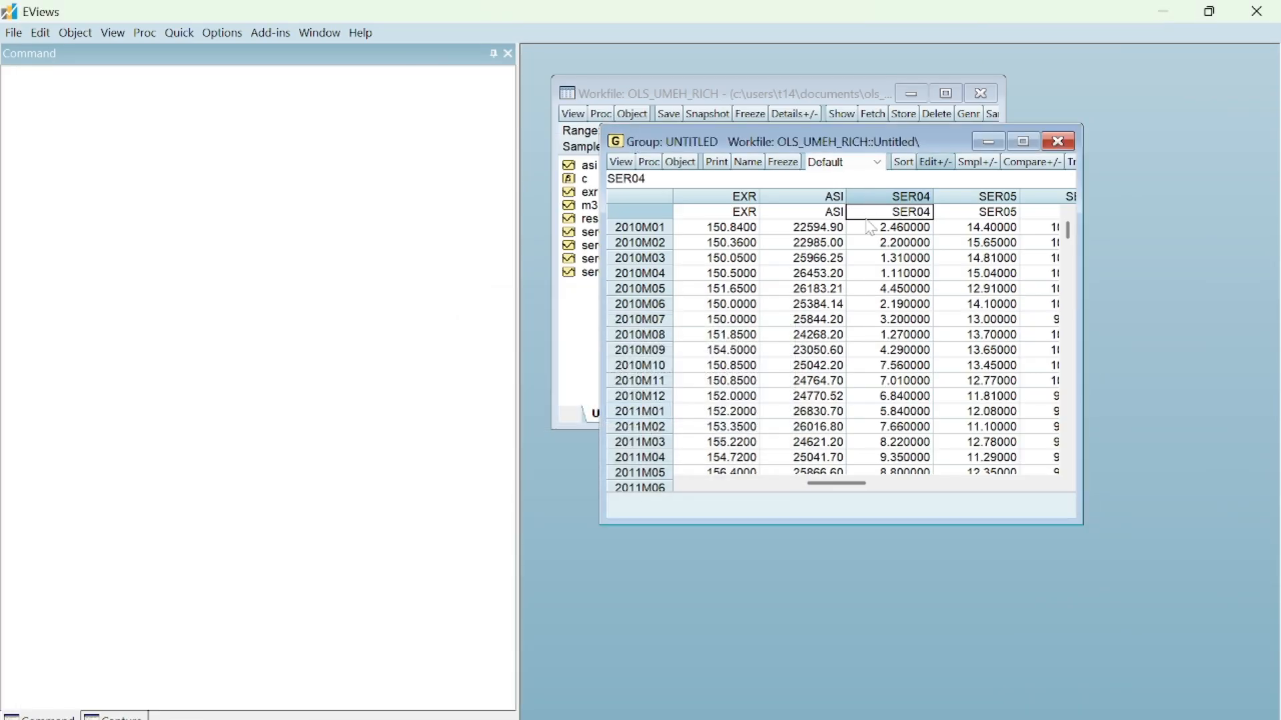
Step: Rename the series SER04 as OPR in the group's name row and accept the renaming
click(866, 219)
key(End)
key(BackSpace)
key(BackSpace)
key(BackSpace)
key(BackSpace)
key(BackSpace)
text(OPR)
key(Return)
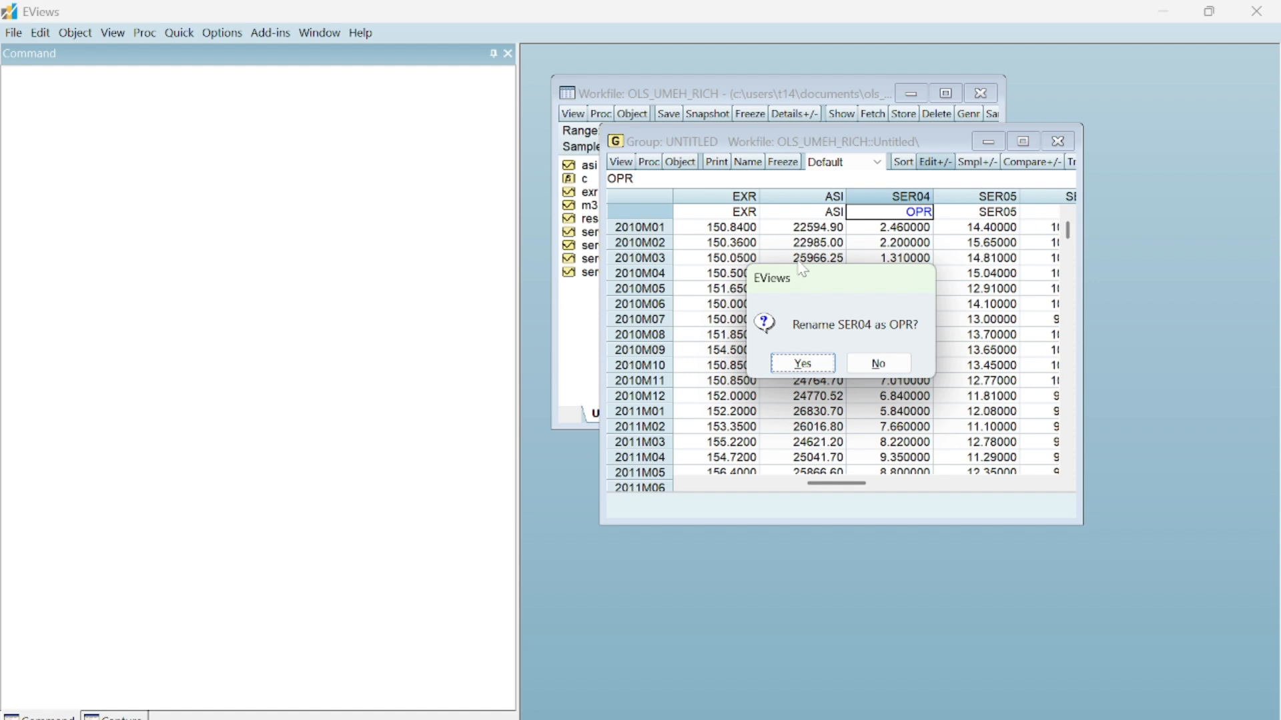
click(803, 364)
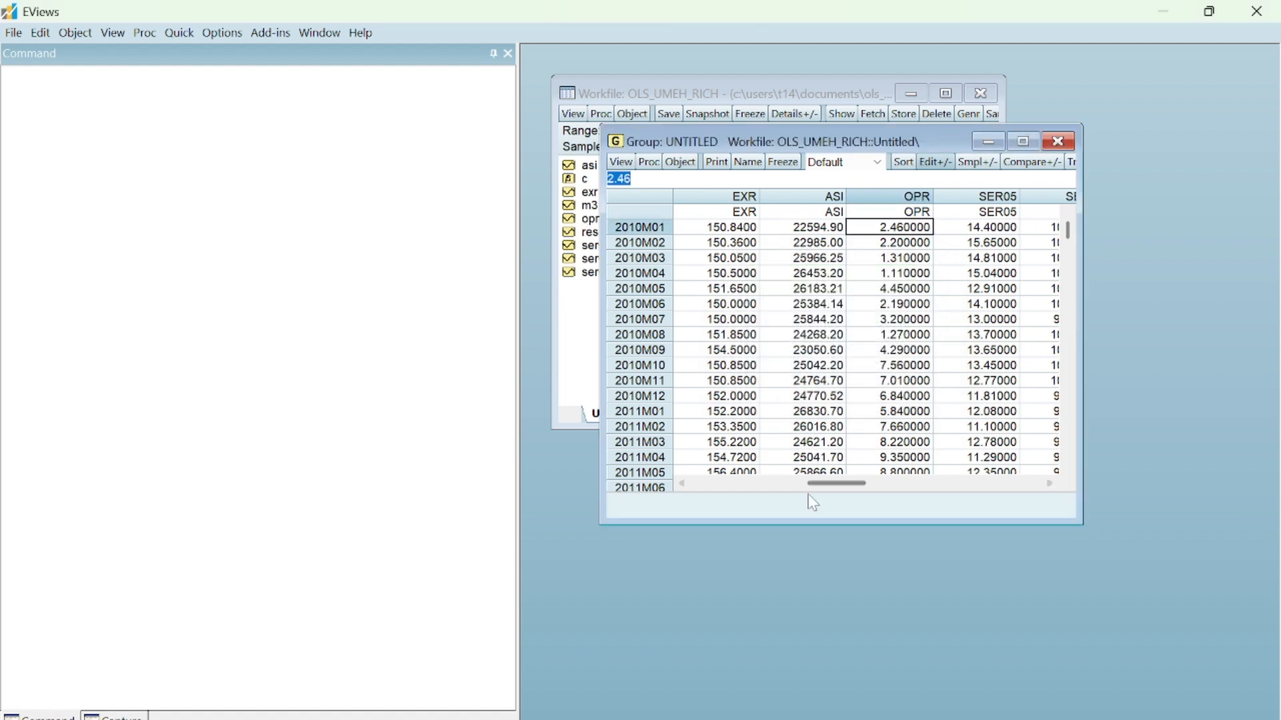
Step: Check the inflation rate abbreviation in the Excel workbook, rename the series SER05 as INF in the group and accept the renaming
drag(841, 484, 949, 482)
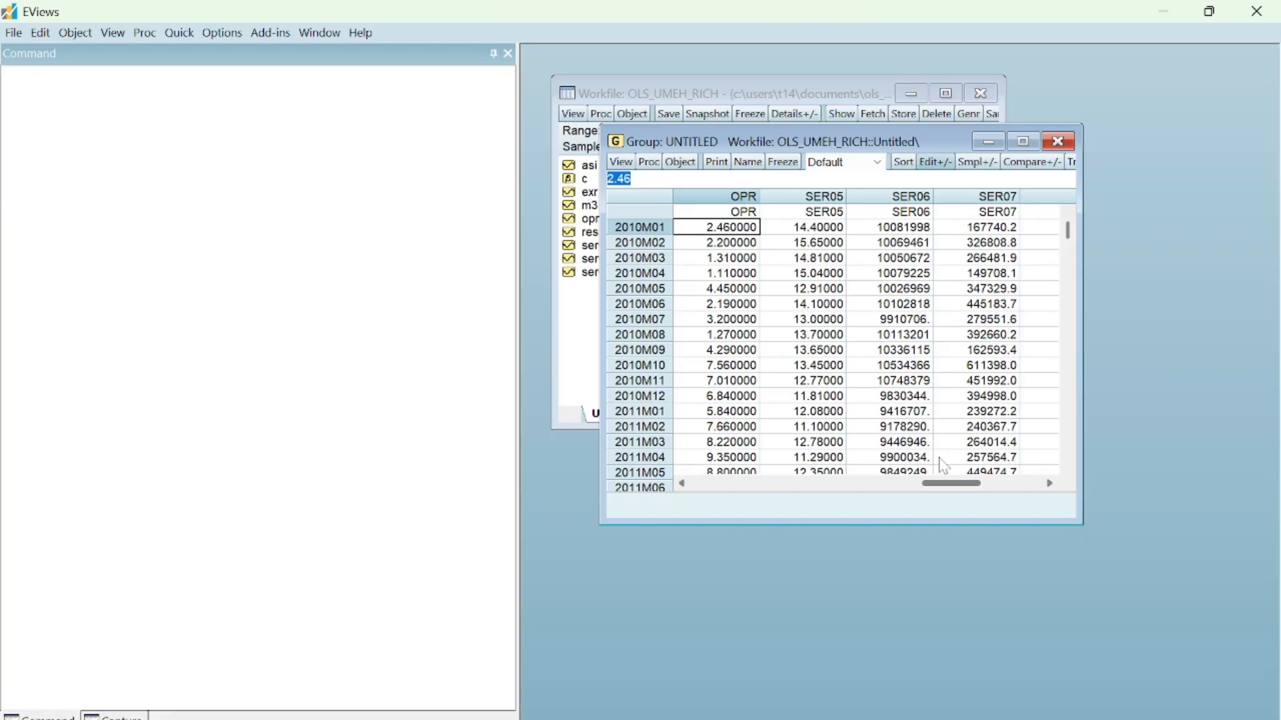
click(813, 212)
key(BackSpace)
key(BackSpace)
key(BackSpace)
key(BackSpace)
key(BackSpace)
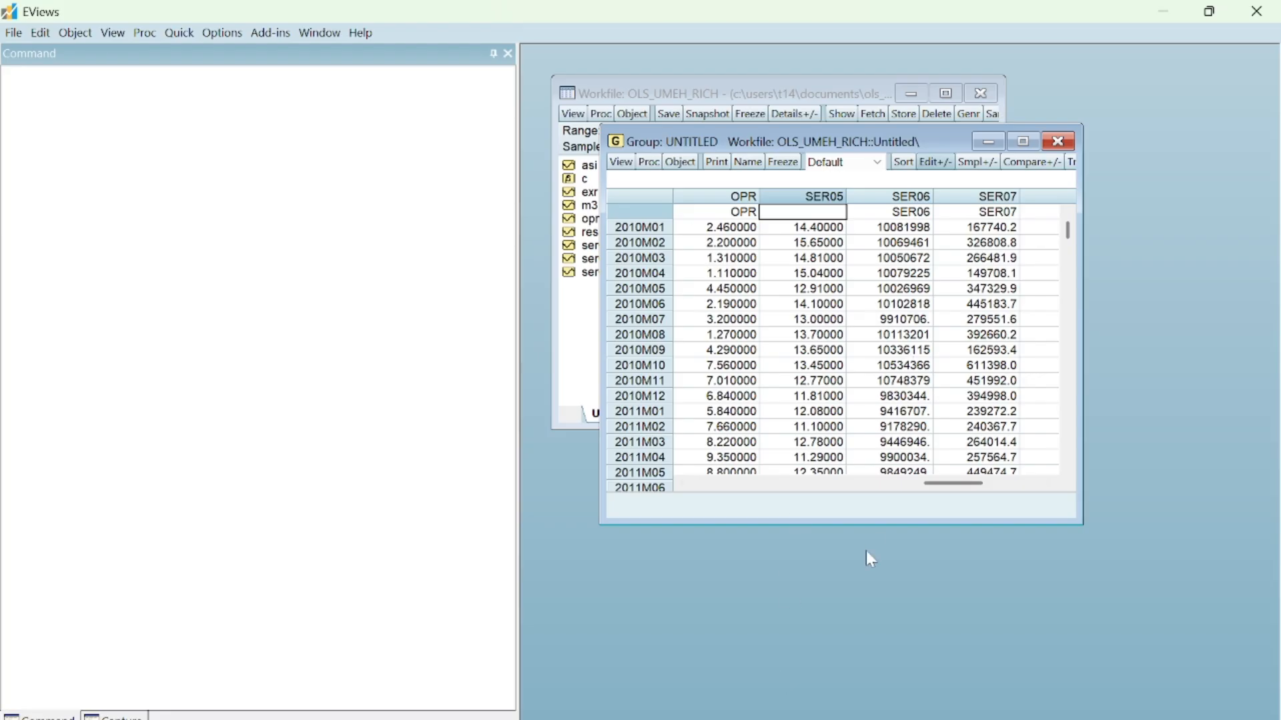
mouse_move(908, 717)
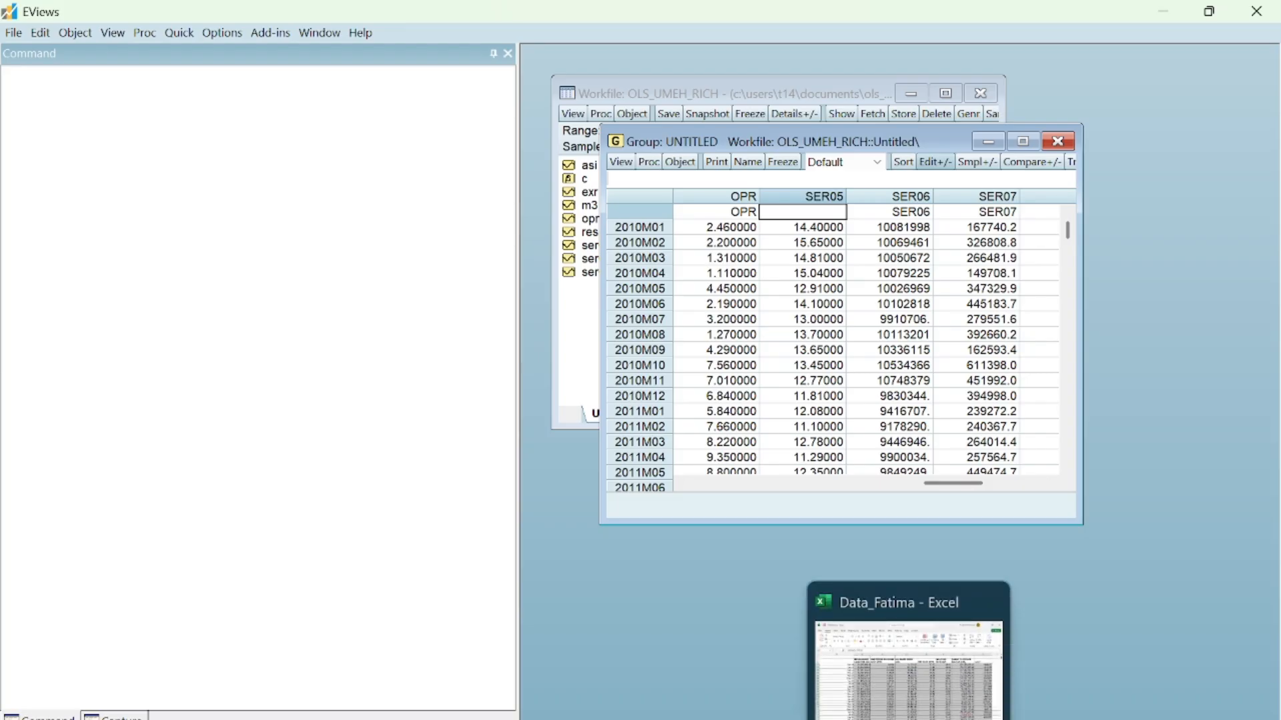
click(951, 672)
click(950, 673)
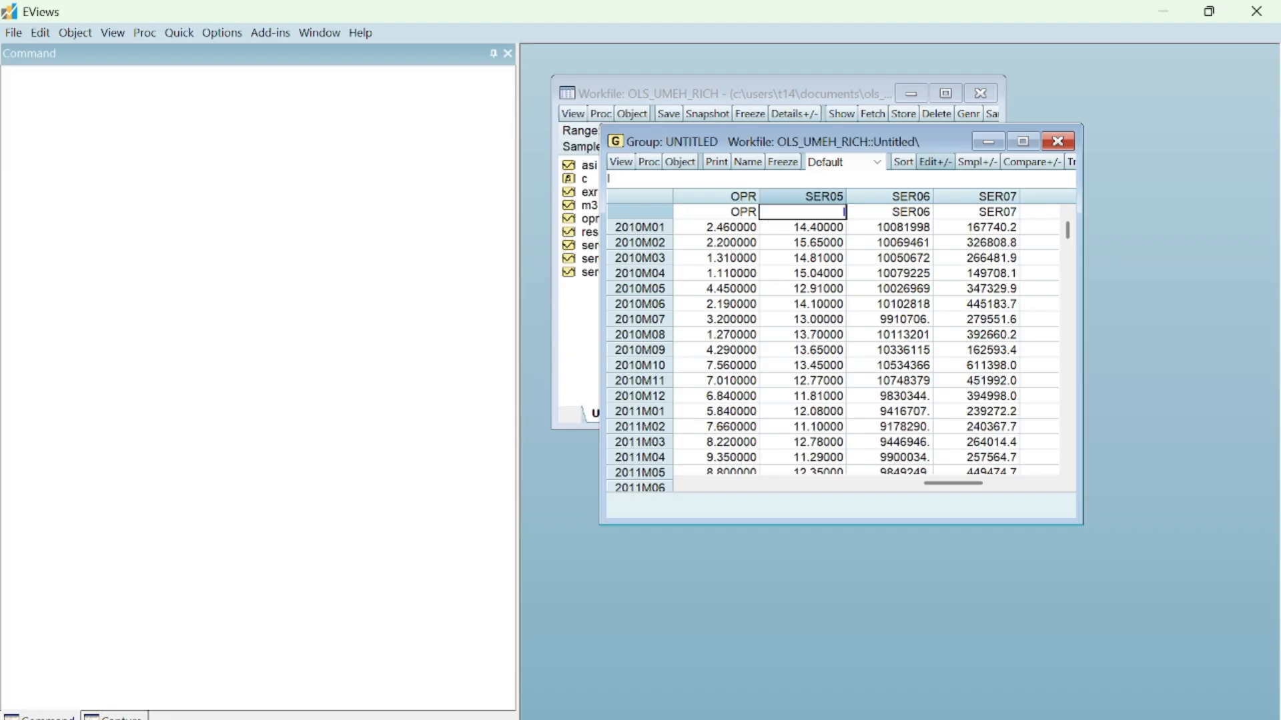
text(INF)
key(Return)
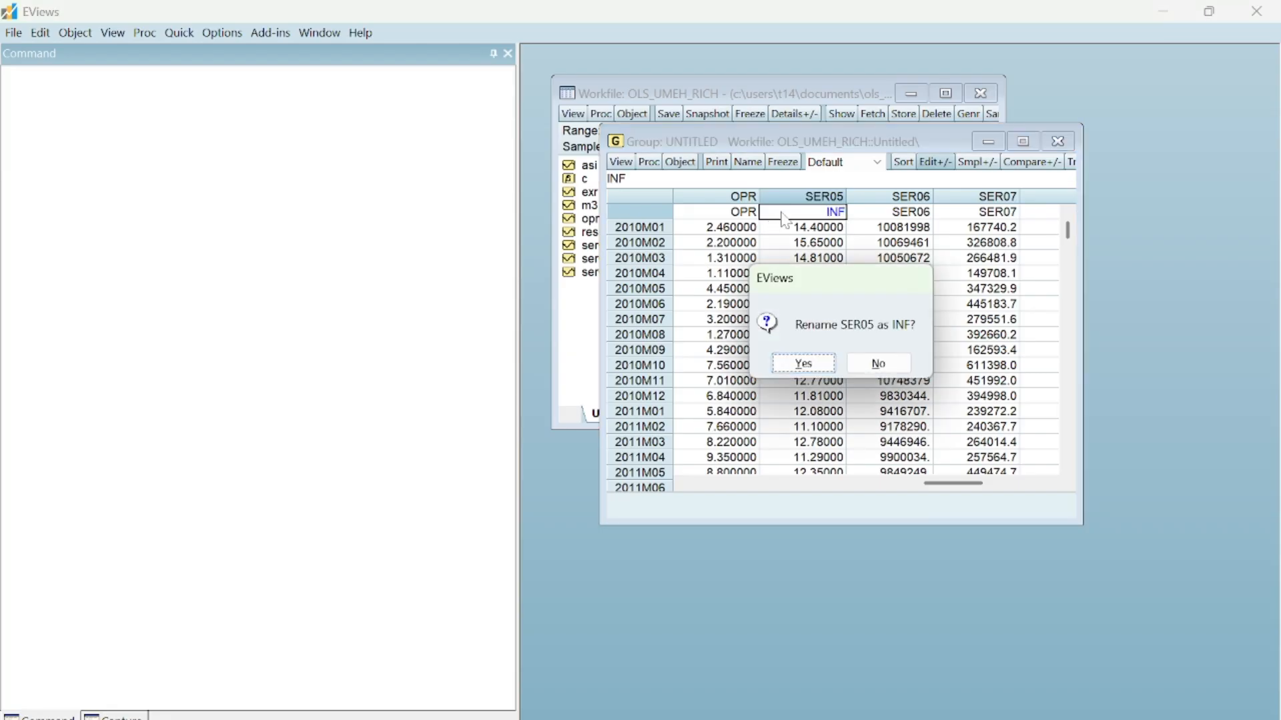
click(803, 363)
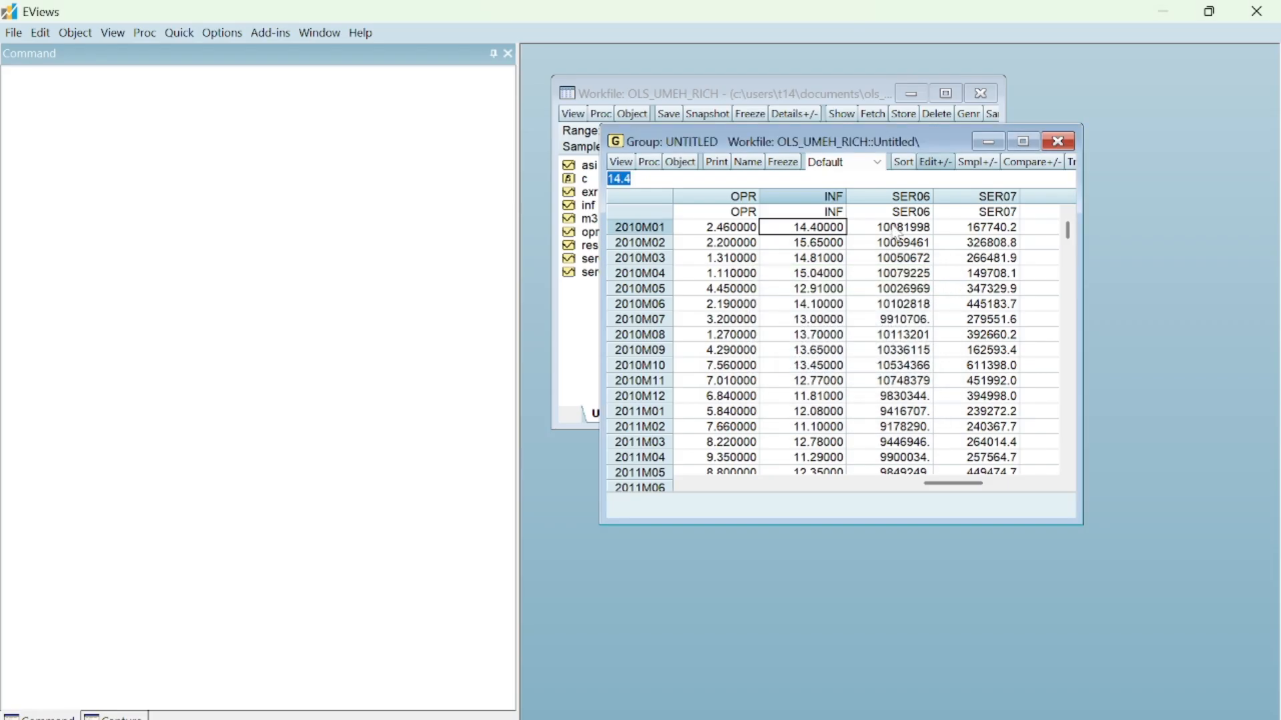
Step: Check the private sector credit abbreviation in the Excel workbook, rename the series SER06 as CPS in the group and accept the renaming
click(905, 216)
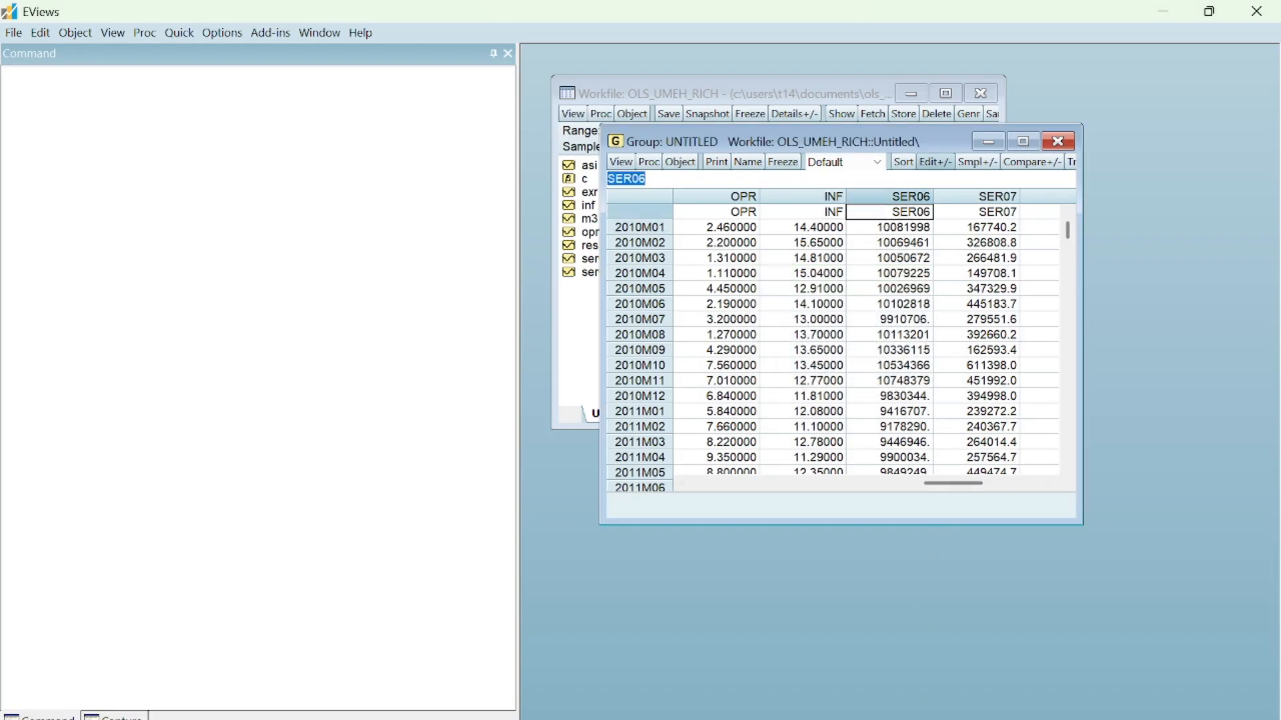
mouse_move(908, 718)
click(908, 650)
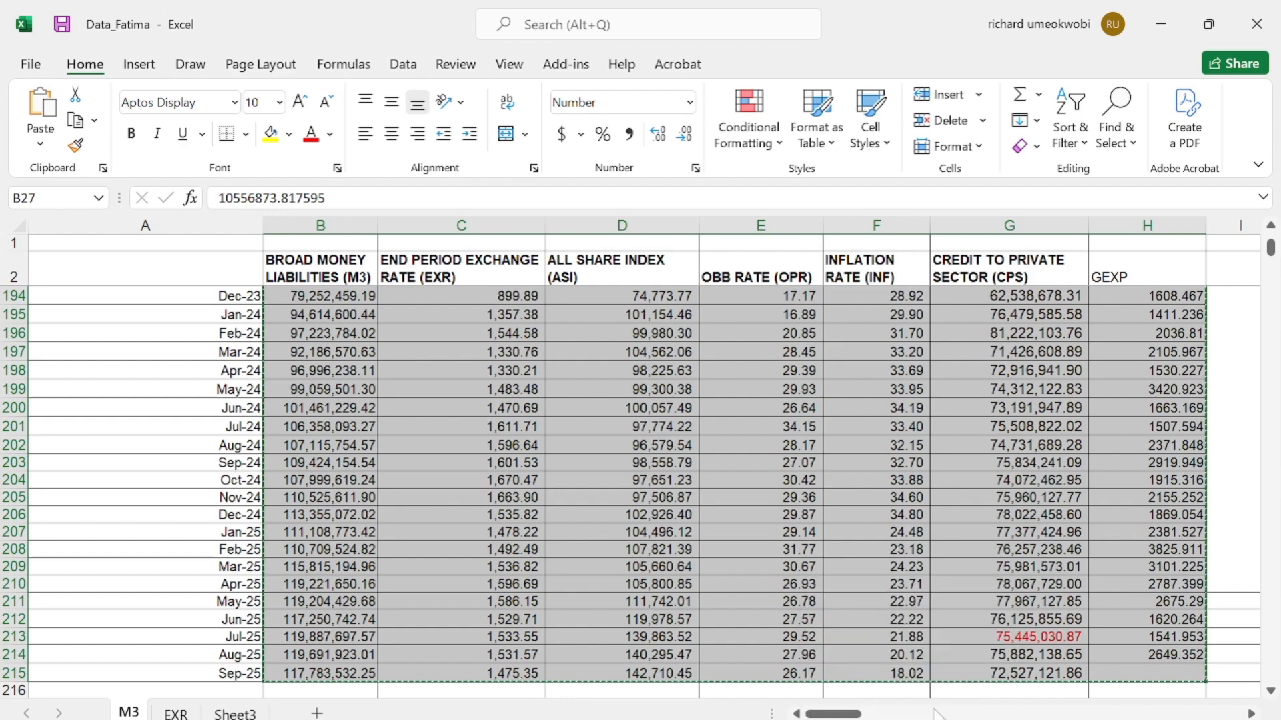
click(1160, 24)
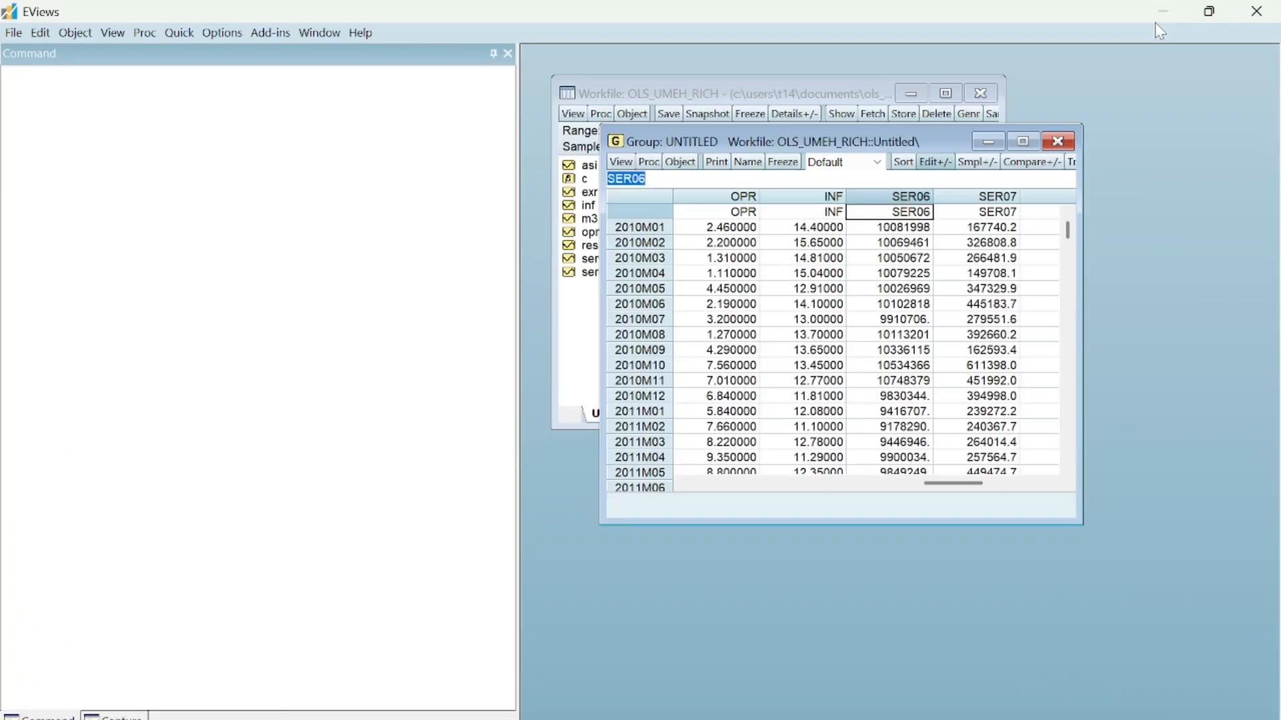
key(End)
key(BackSpace)
key(BackSpace)
key(BackSpace)
key(BackSpace)
key(BackSpace)
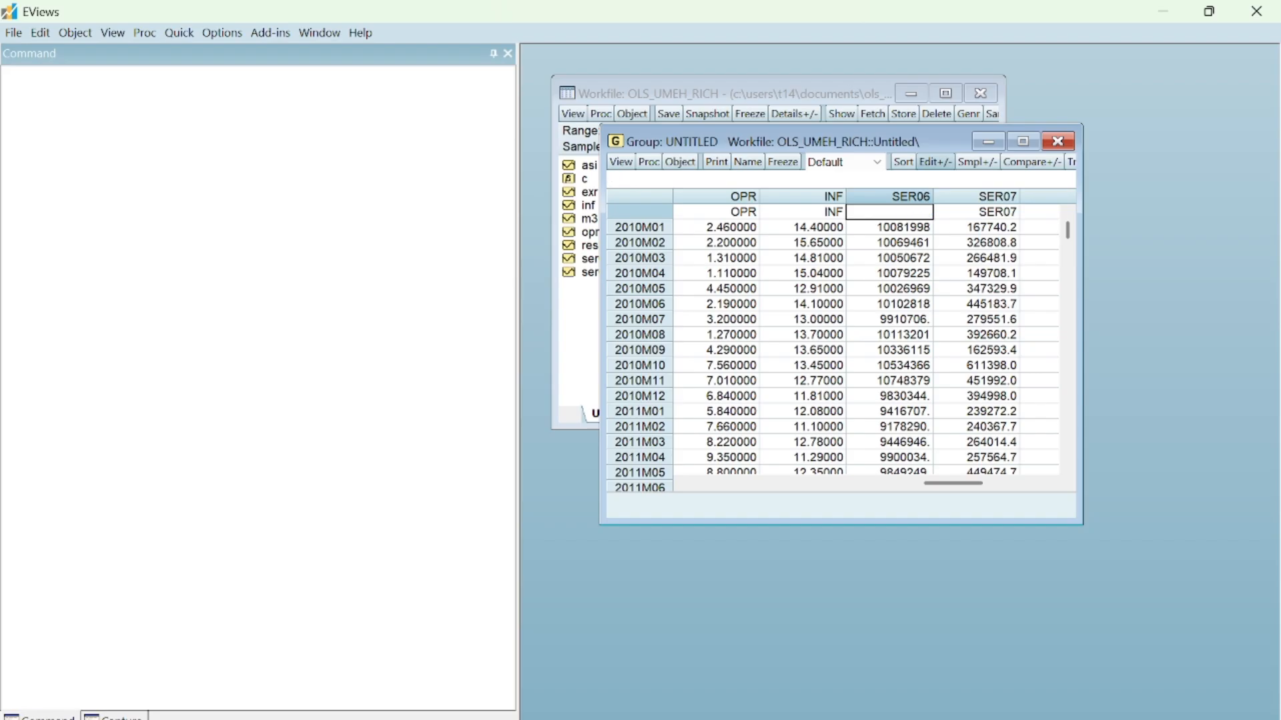
text(CPS)
key(Return)
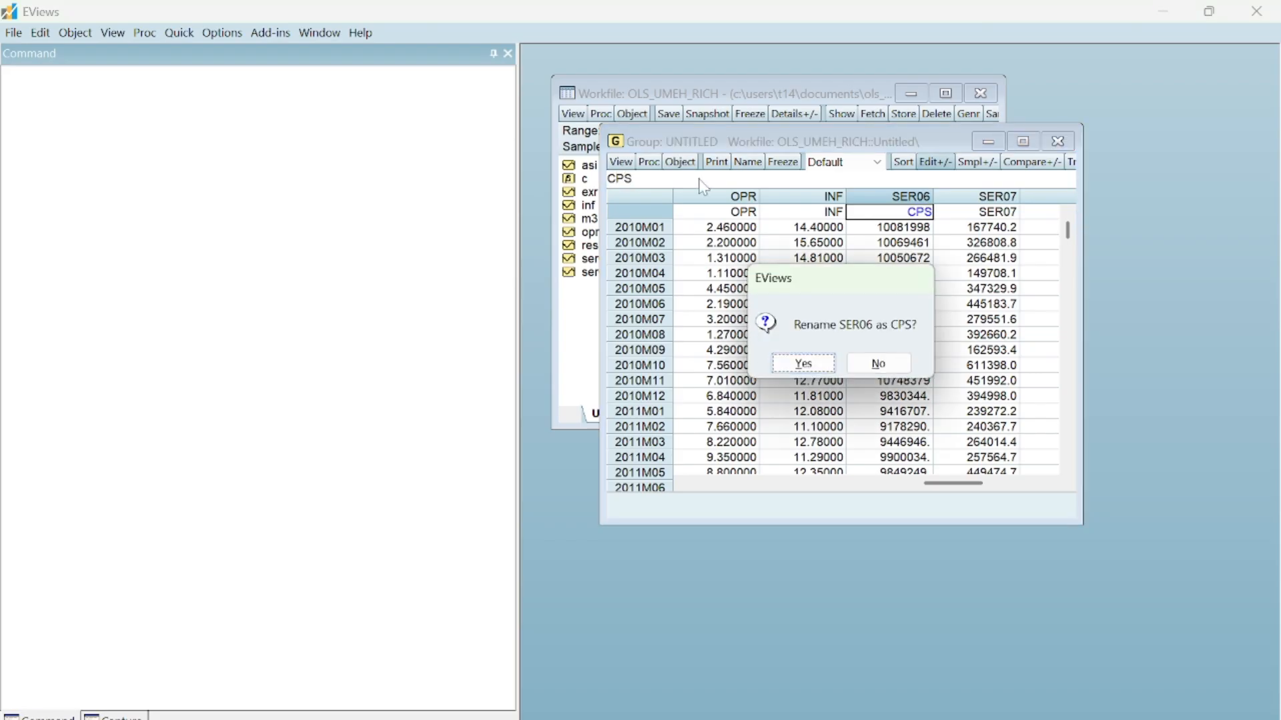
click(804, 363)
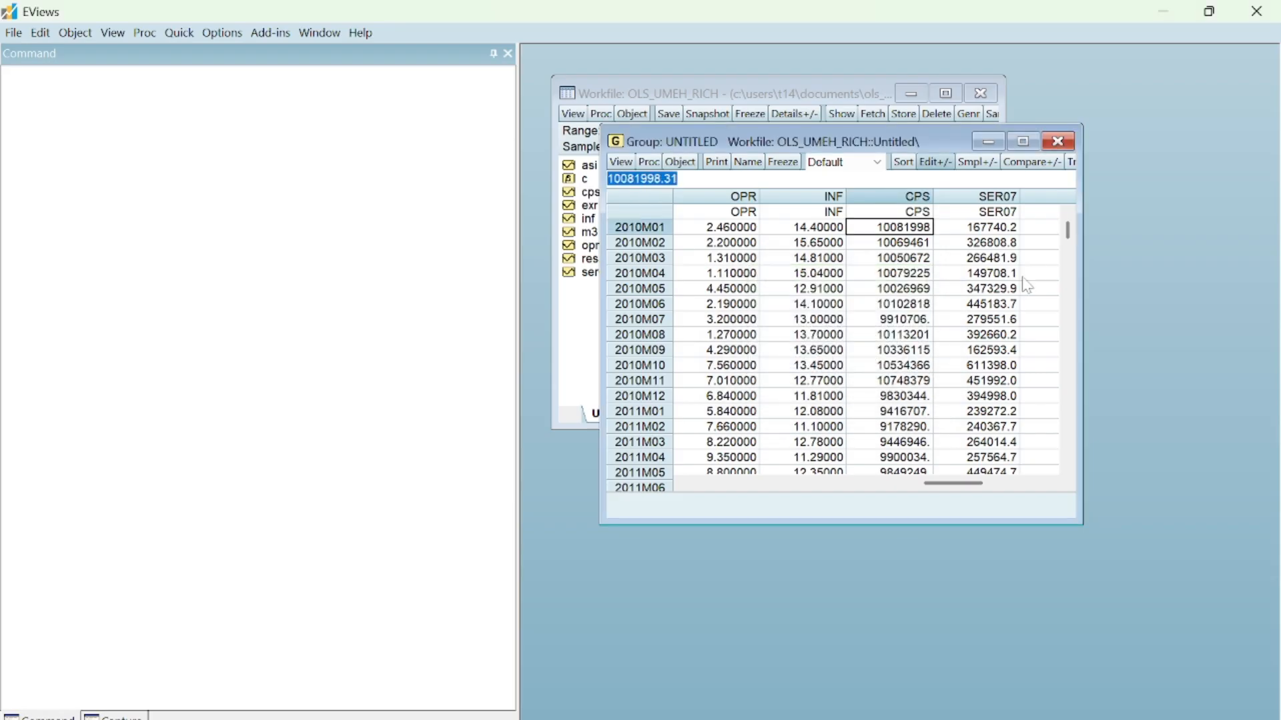
Step: Rename the series SER07 as GEXP, matching the Excel header, and close the untitled group, accepting its deletion
click(997, 213)
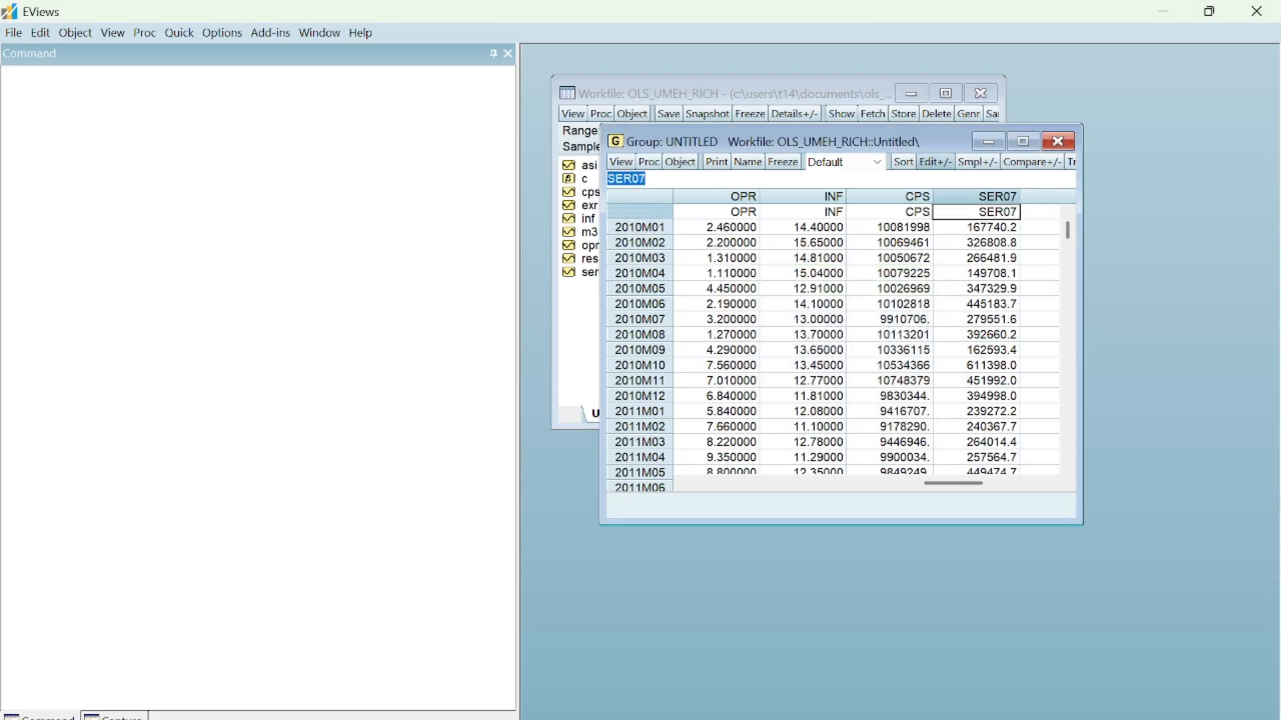
key(End)
key(BackSpace)
key(BackSpace)
key(BackSpace)
key(BackSpace)
key(BackSpace)
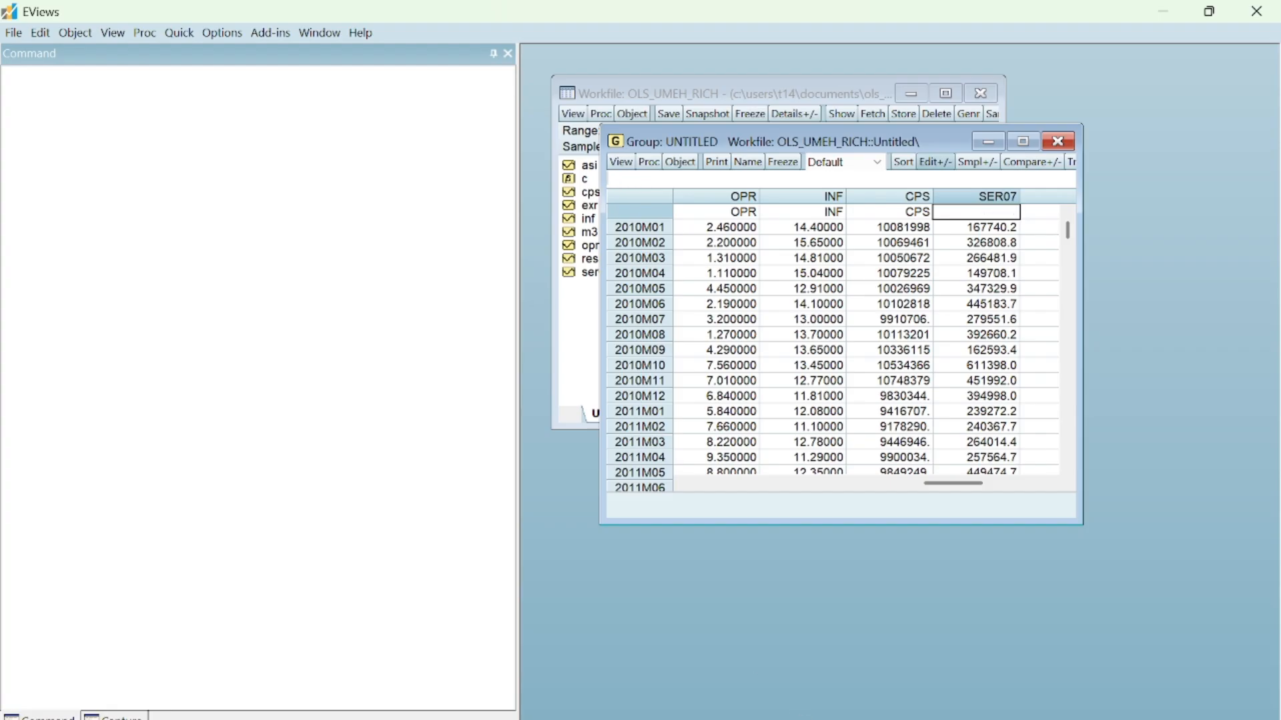
click(948, 675)
text(GEXP)
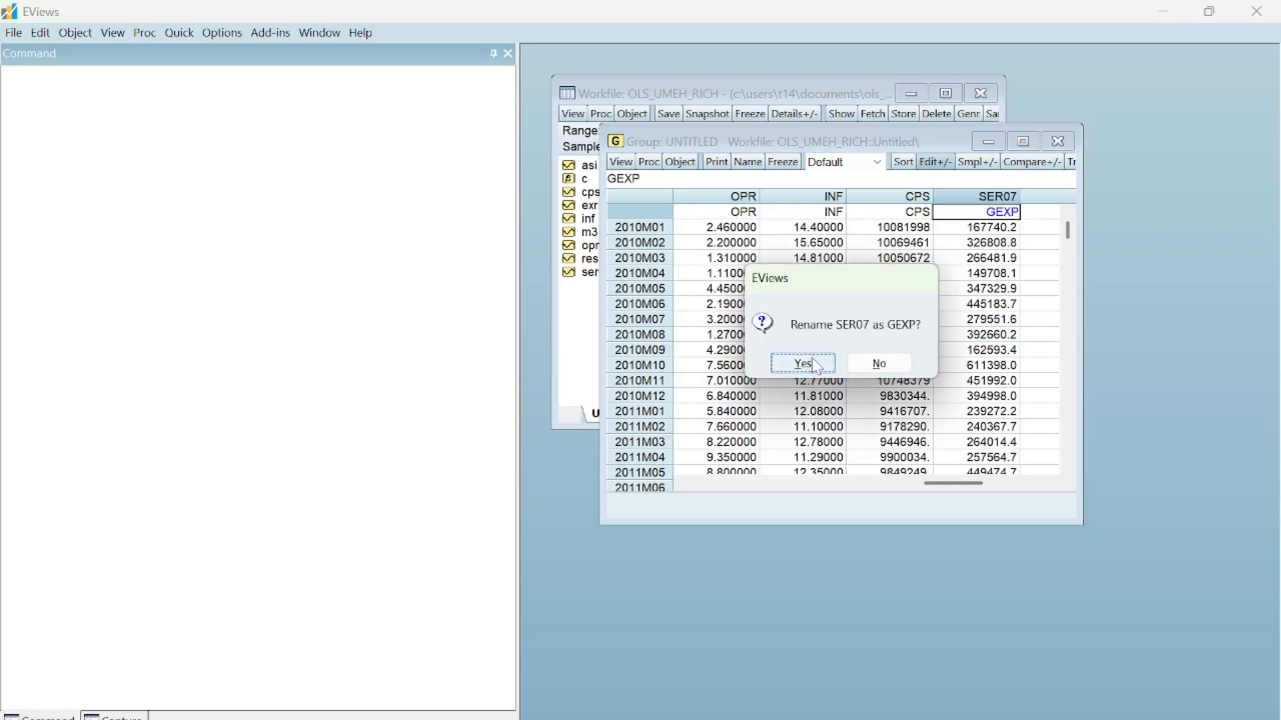
click(811, 360)
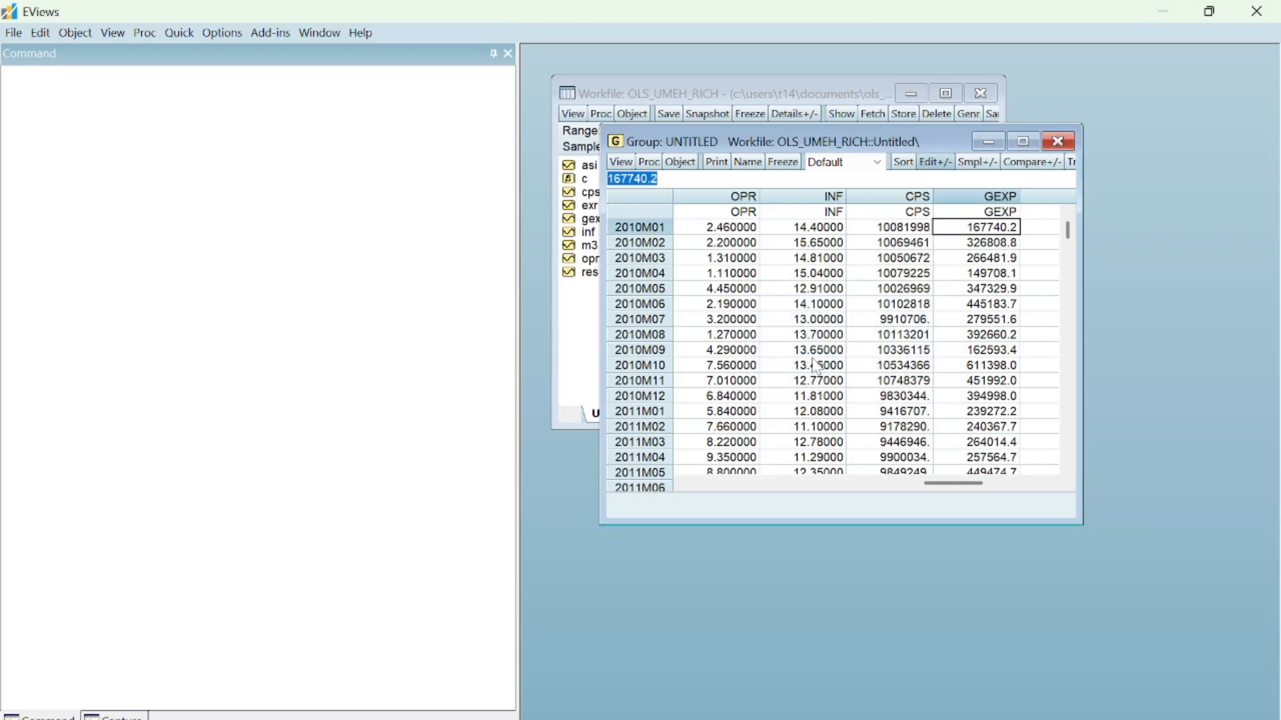
click(1058, 142)
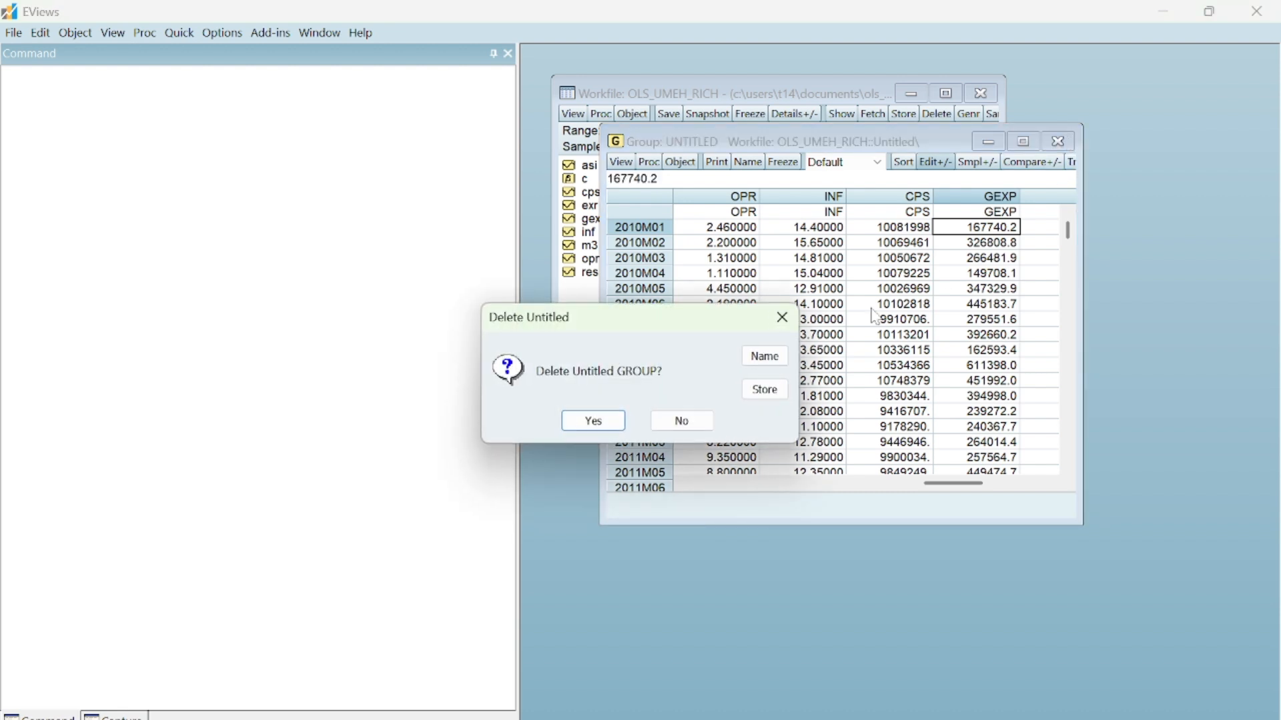
click(611, 427)
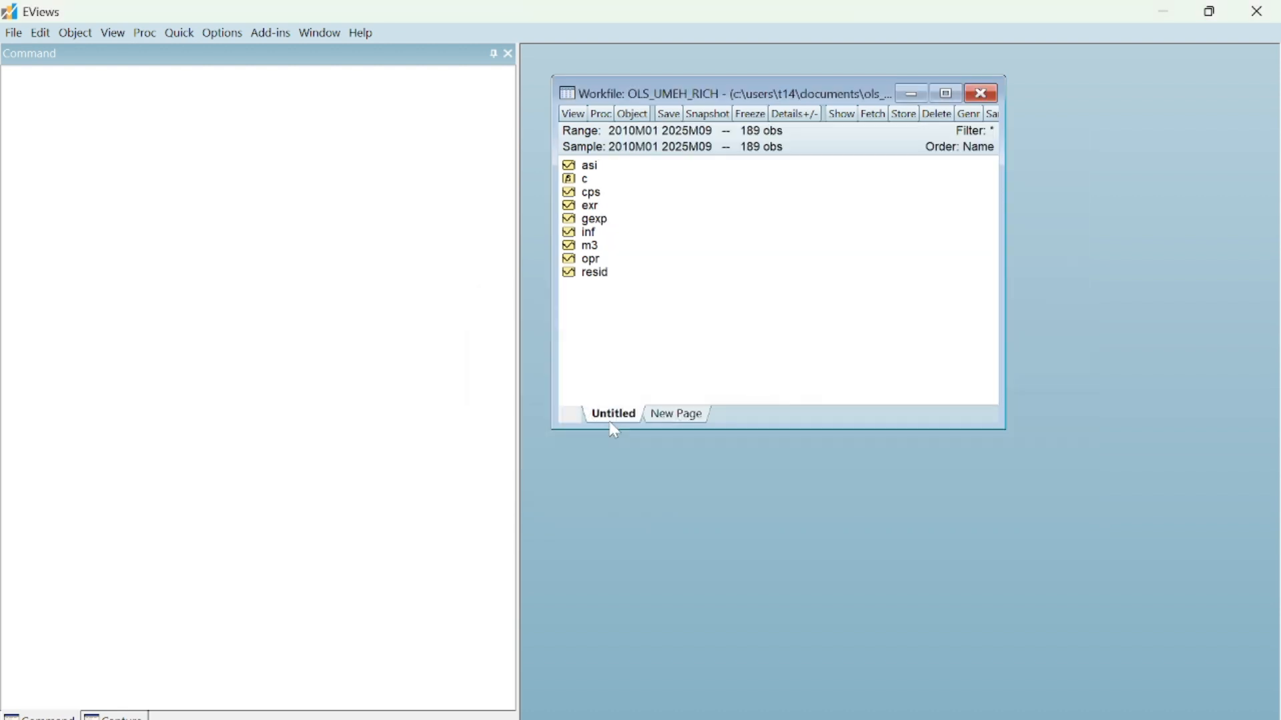
Step: Open the series INF, GEXP, EXR, CPS, ASI, M3 and OPR together as one group, selected in that order
ctrl+click(597, 218)
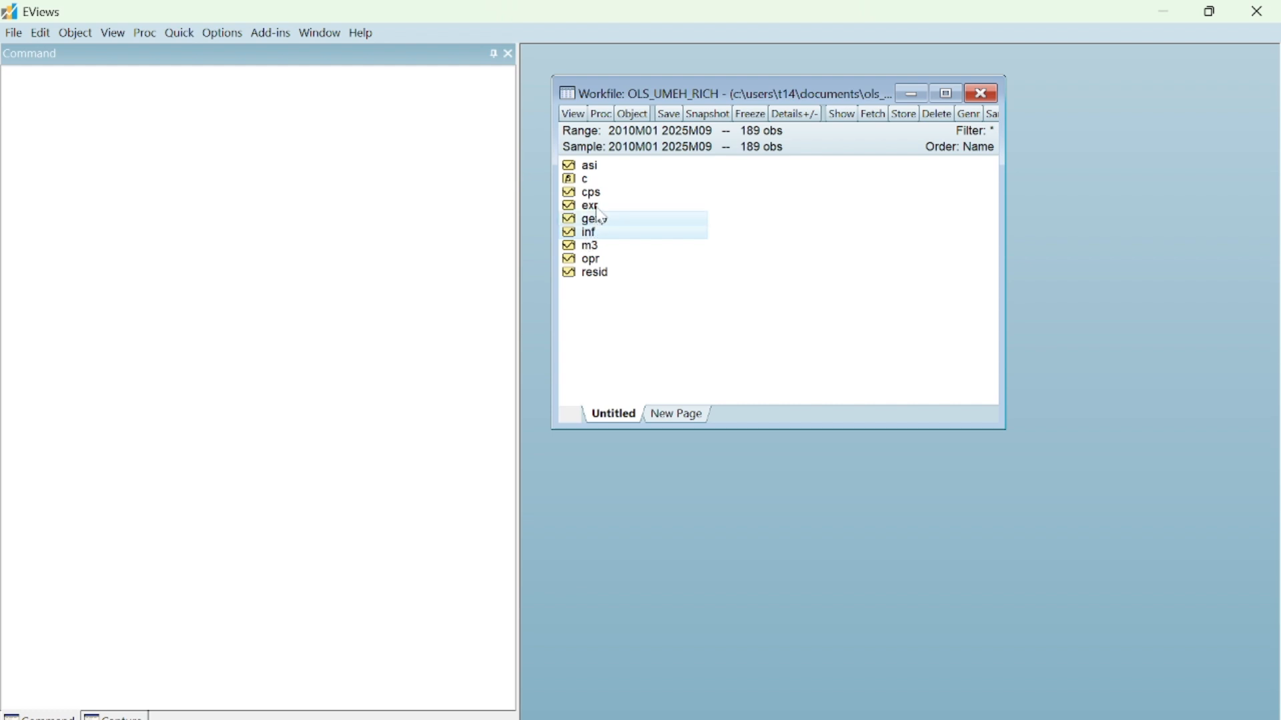
ctrl+click(597, 209)
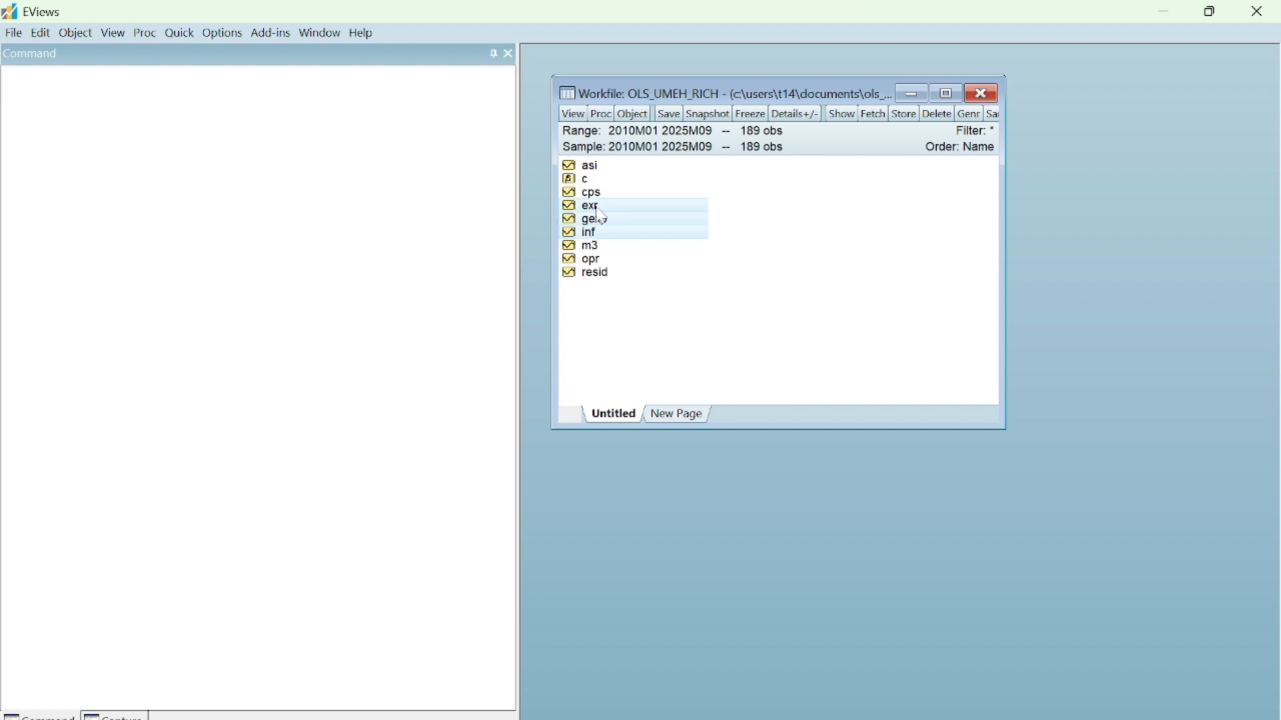
ctrl+click(600, 193)
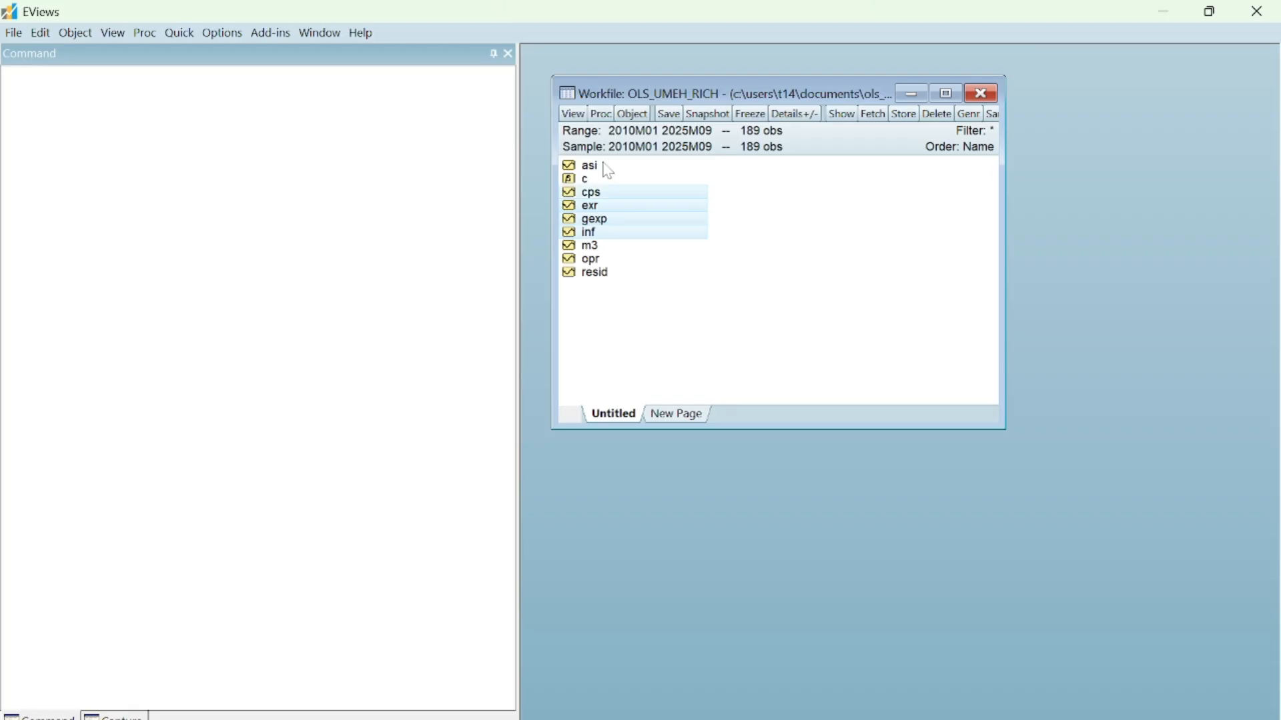
ctrl+click(611, 166)
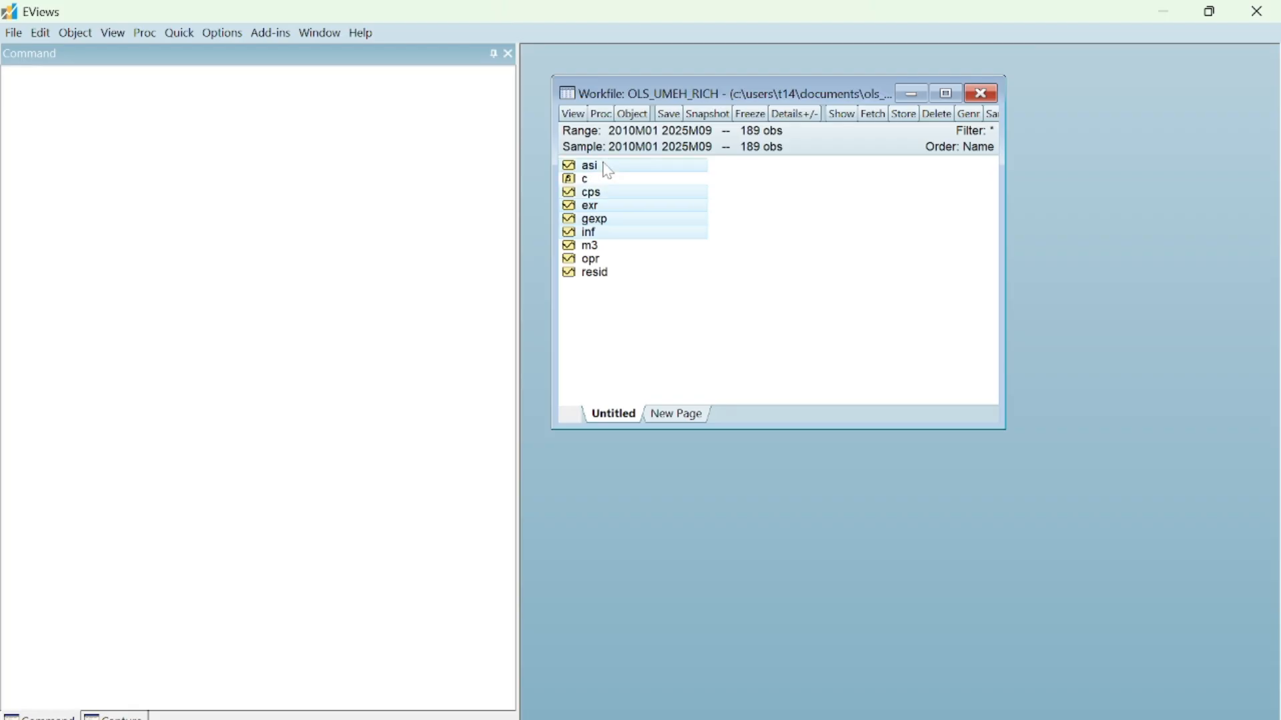
ctrl+click(608, 248)
ctrl+click(607, 263)
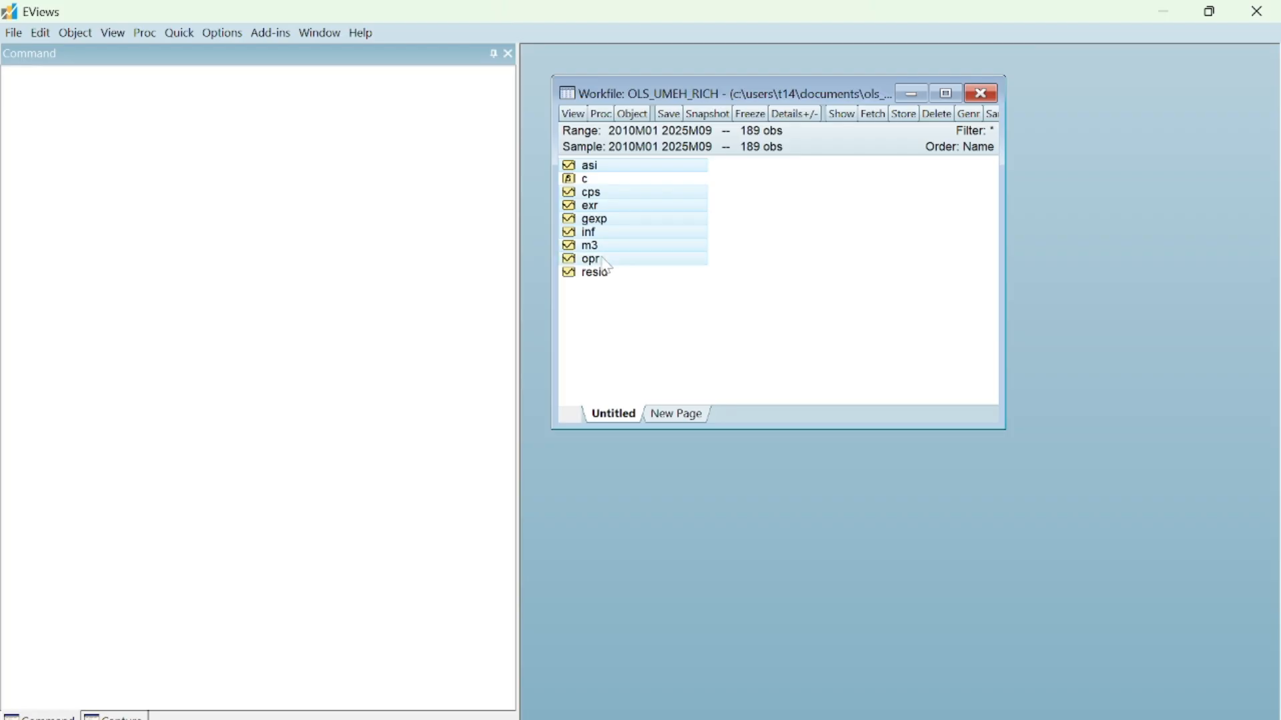
right_click(669, 247)
mouse_move(772, 247)
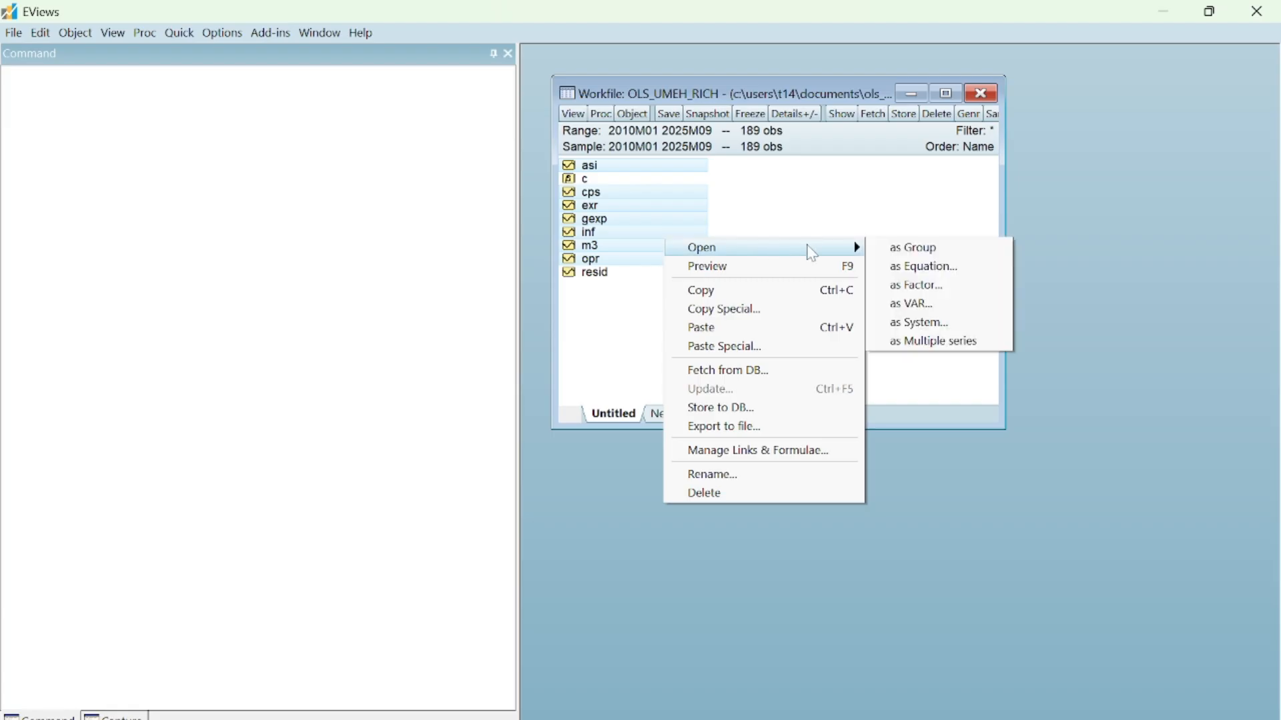
click(880, 257)
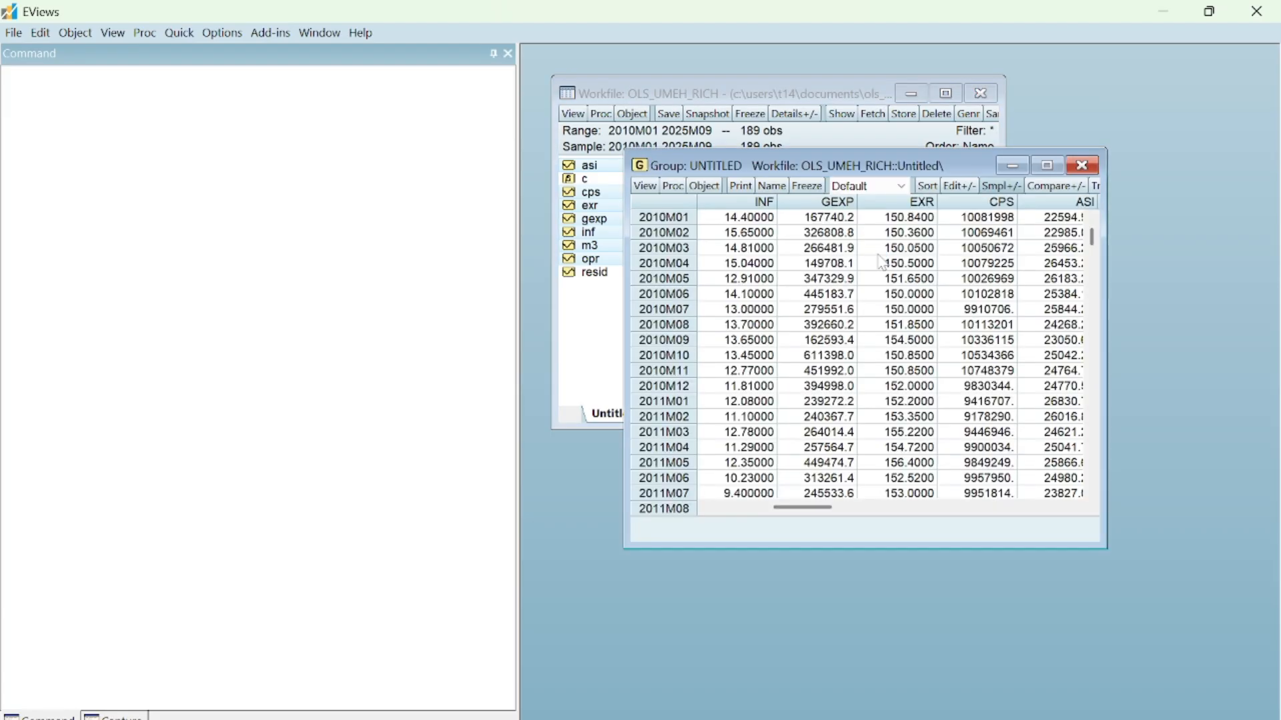
scroll(1099, 241, up, 1)
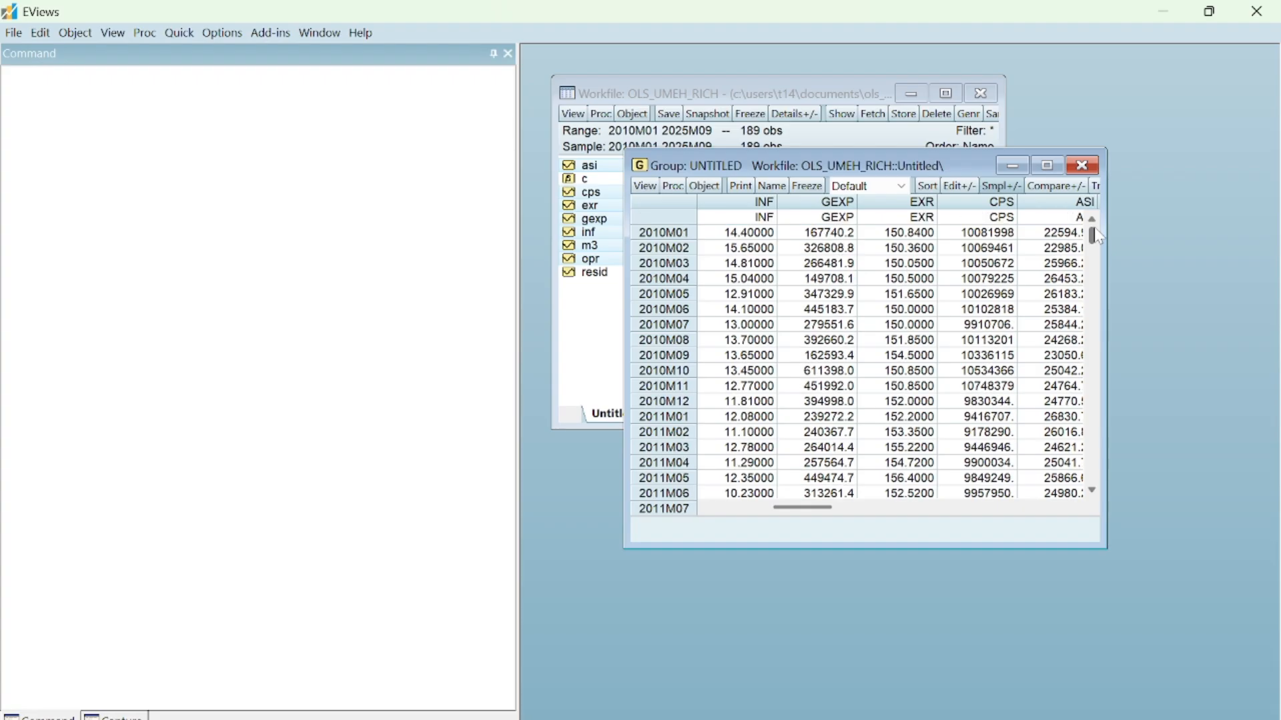
click(645, 186)
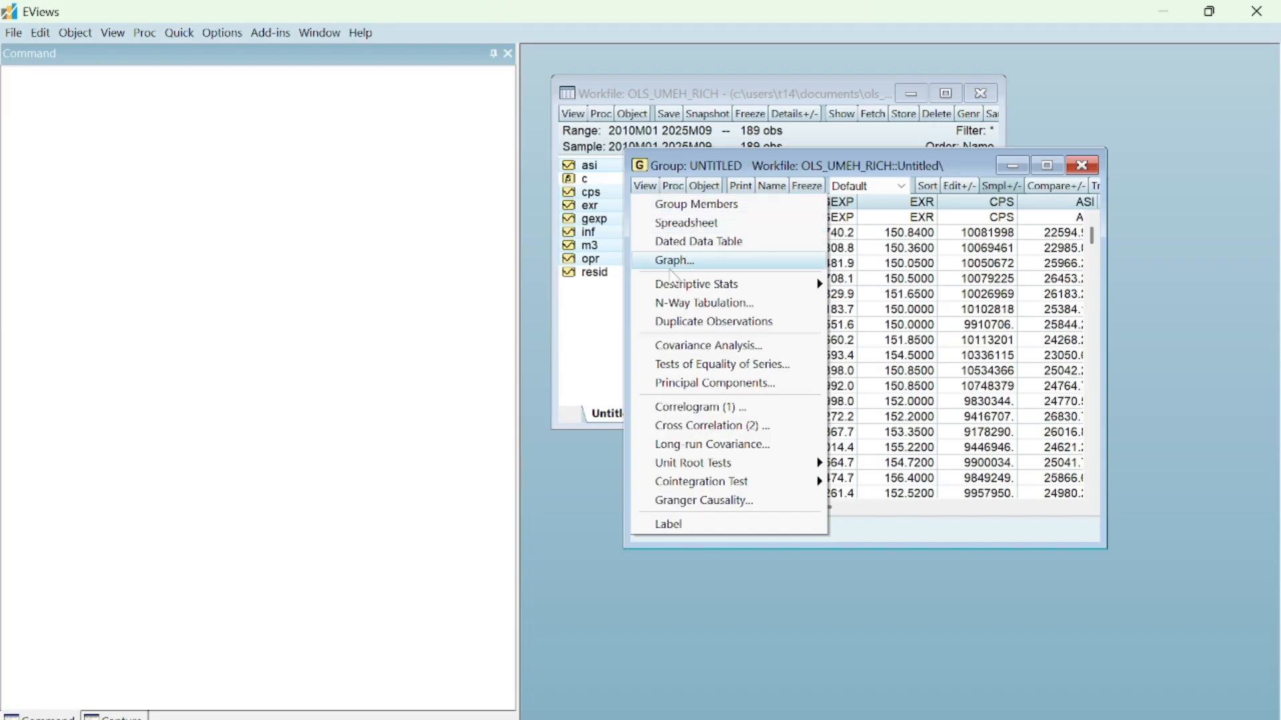
click(727, 448)
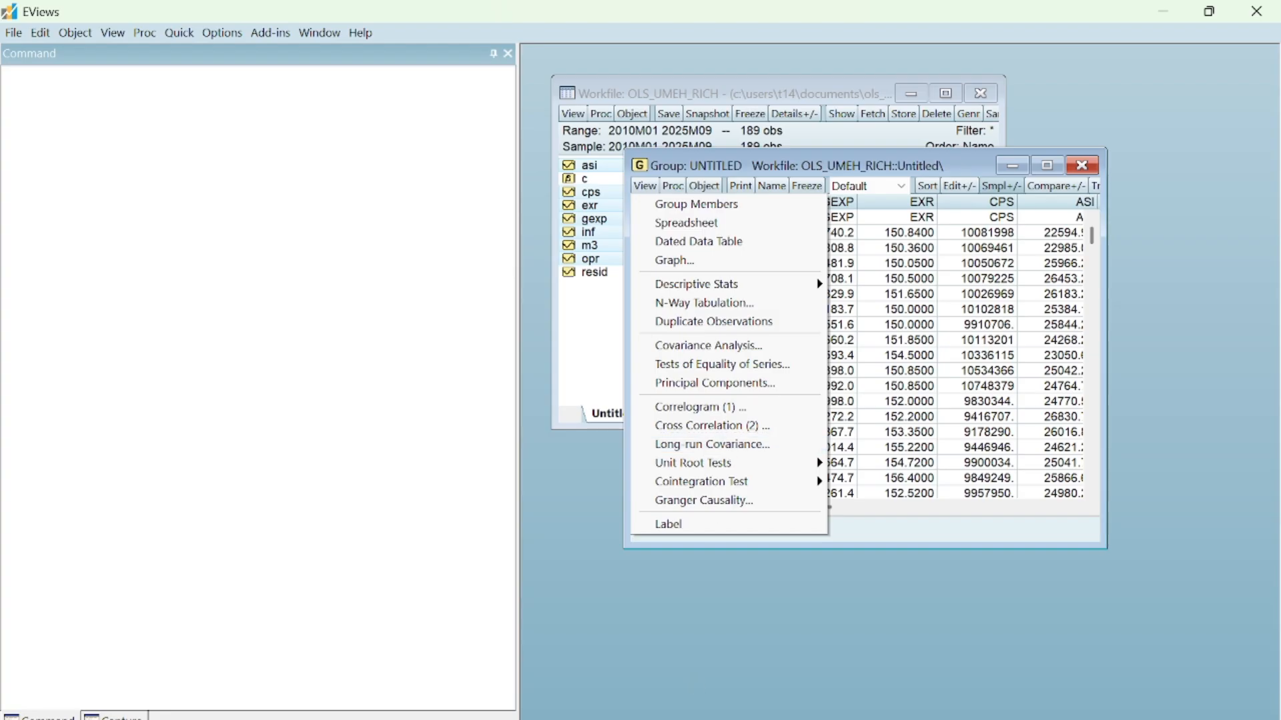
mouse_move(844, 719)
click(1180, 13)
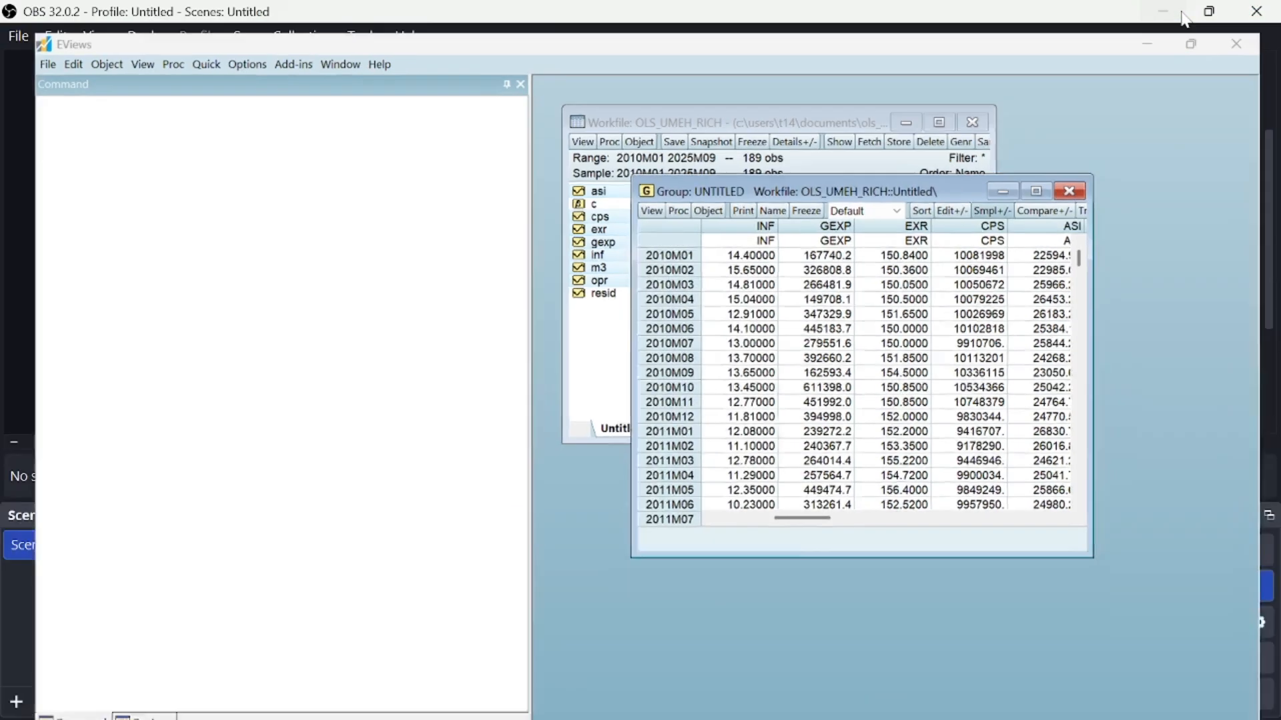
click(1181, 14)
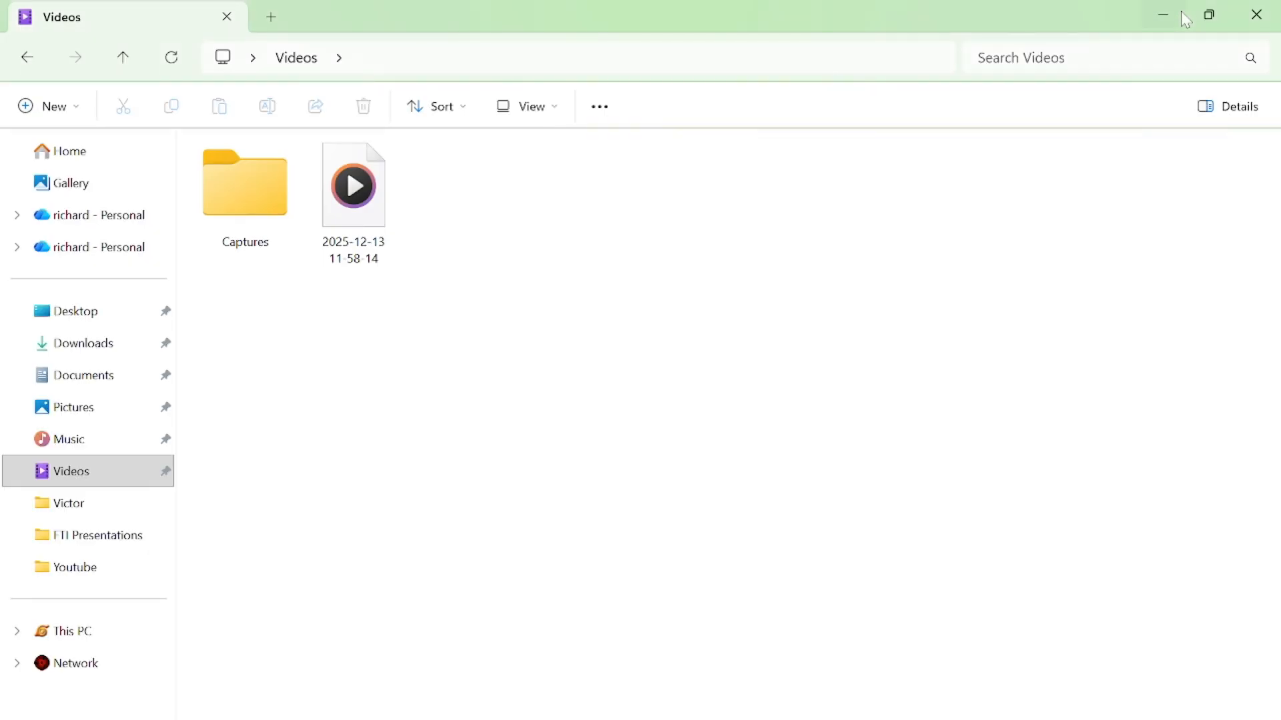
click(1164, 16)
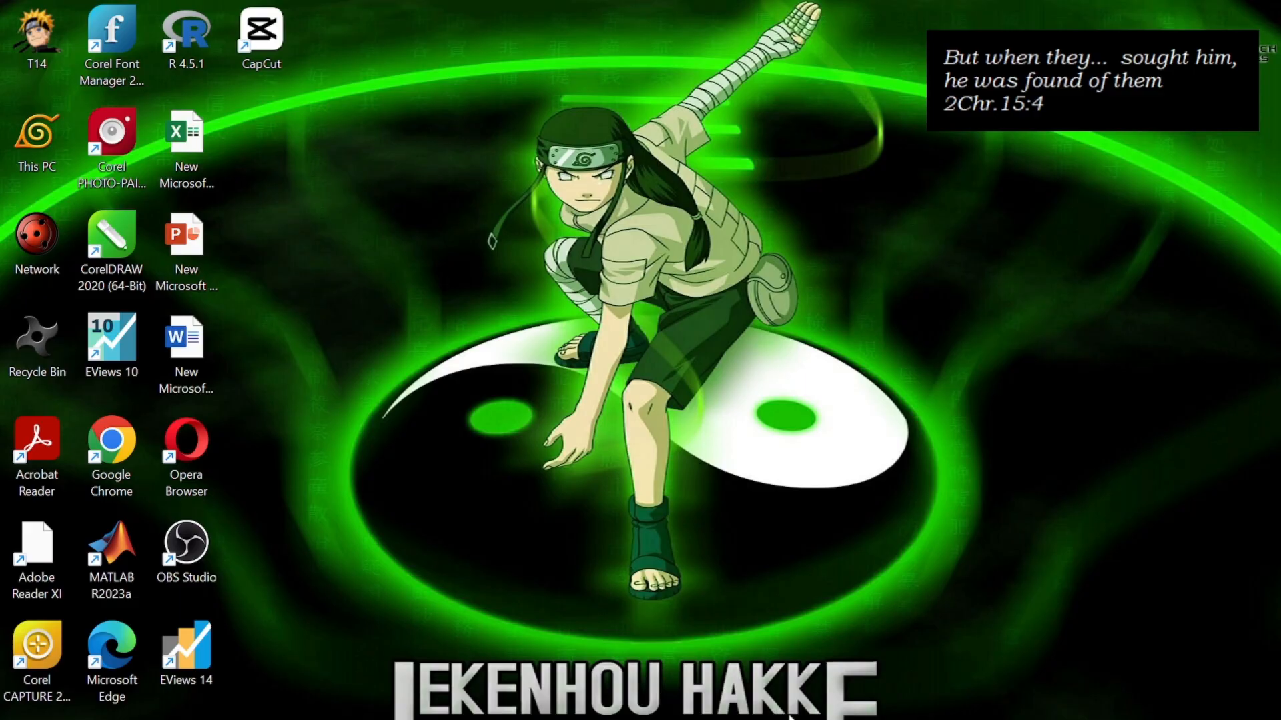
mouse_move(813, 719)
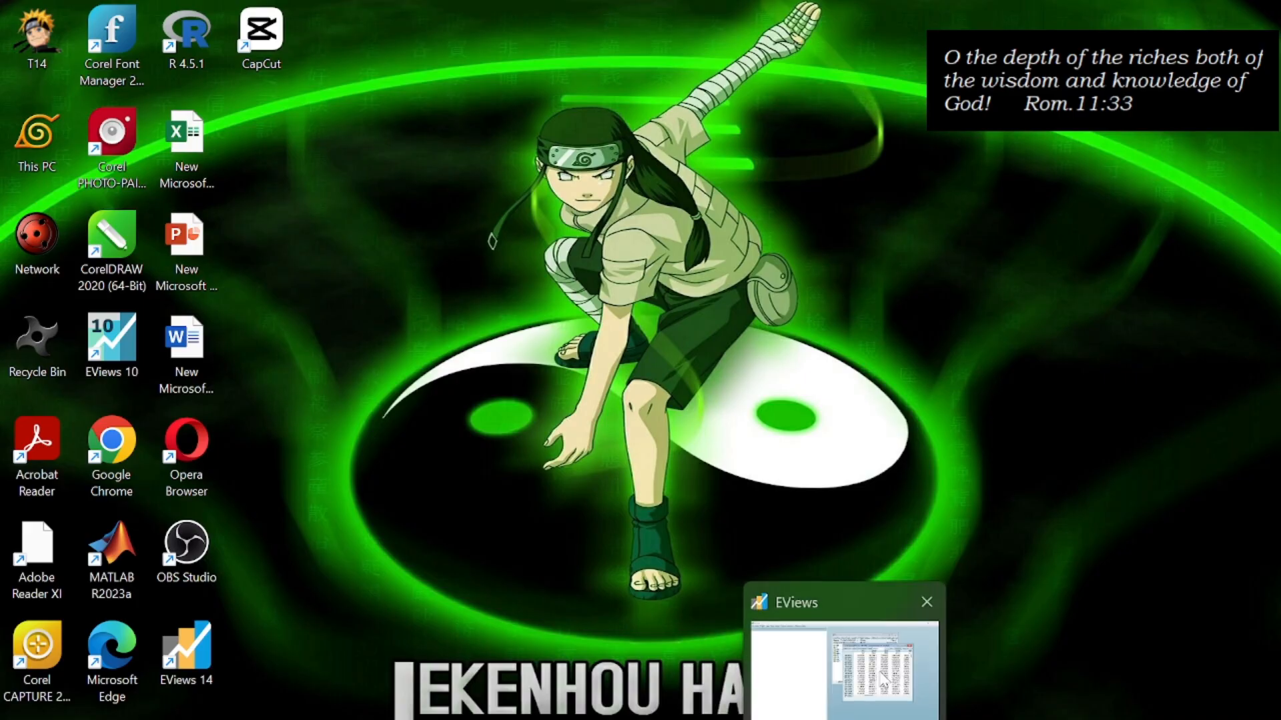
click(878, 668)
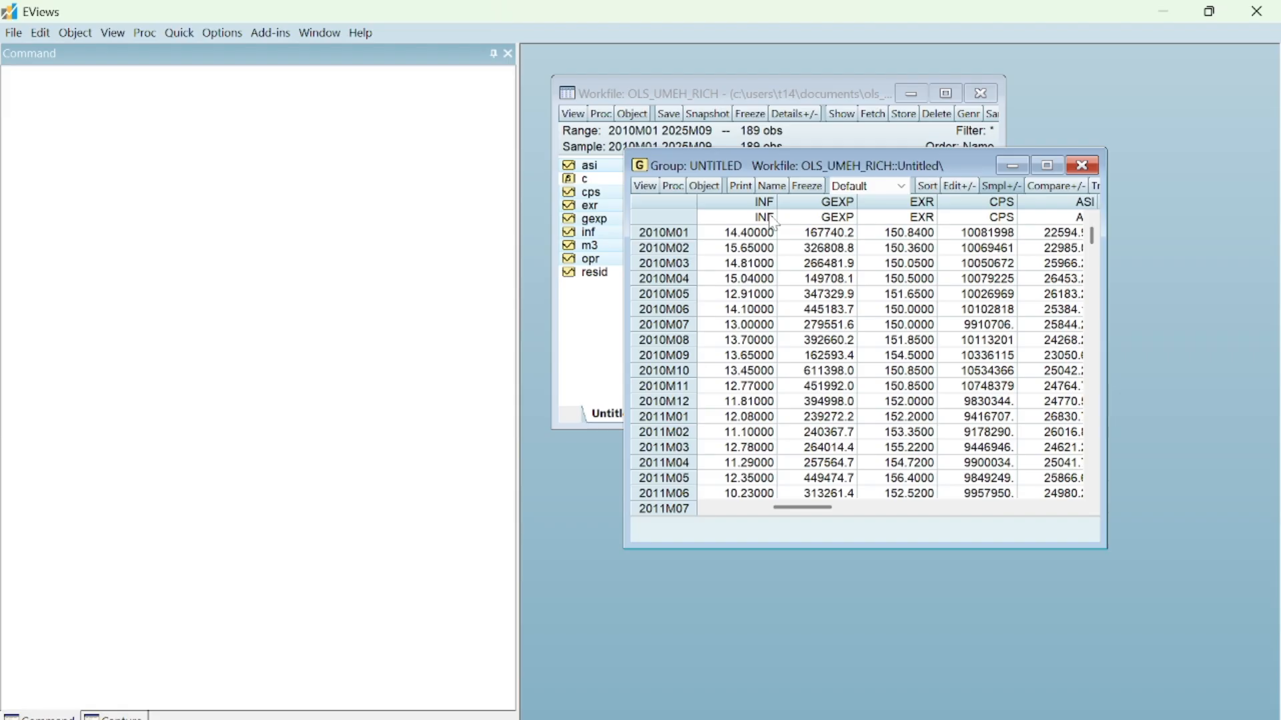
Step: Display the group's descriptive statistics for the common sample
click(644, 187)
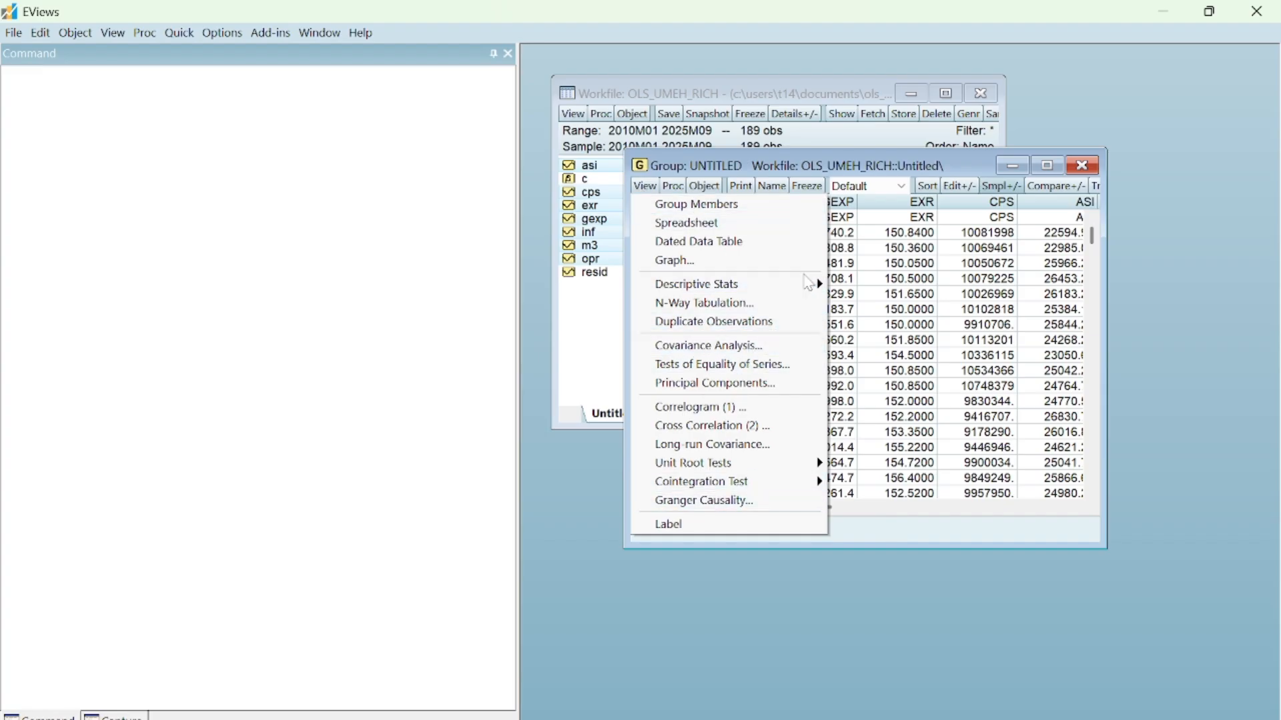
mouse_move(810, 288)
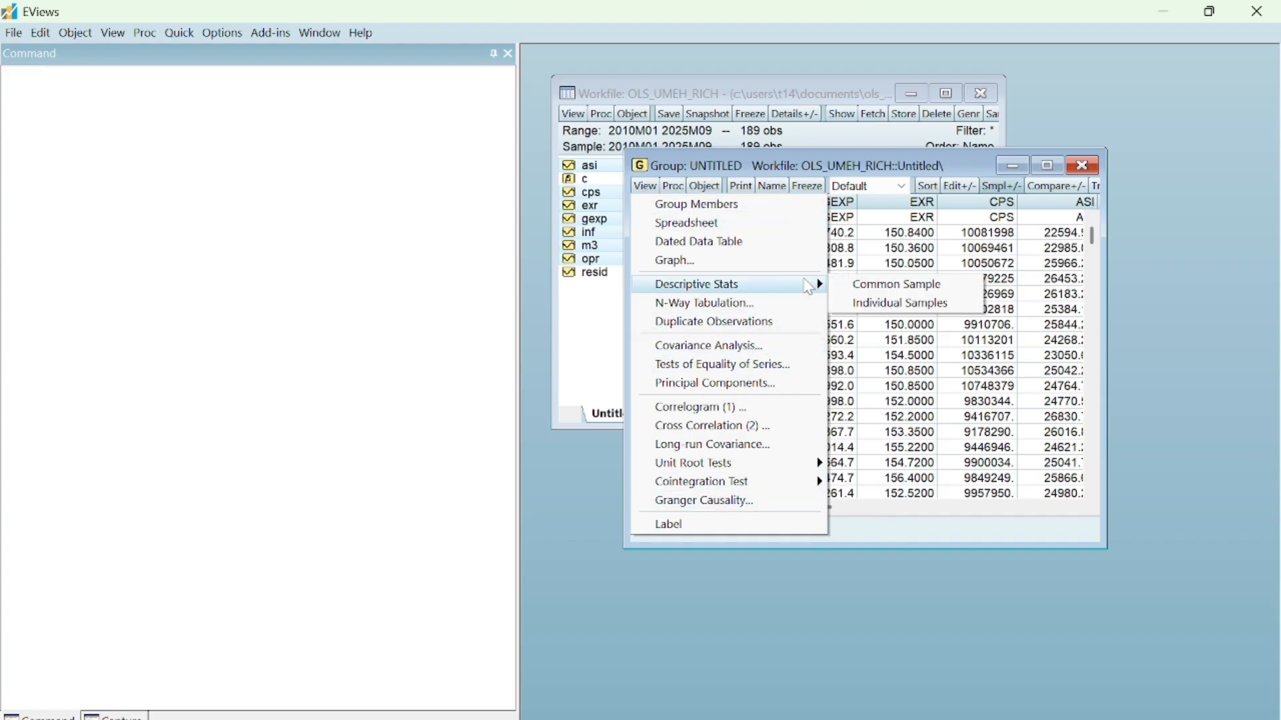
click(882, 288)
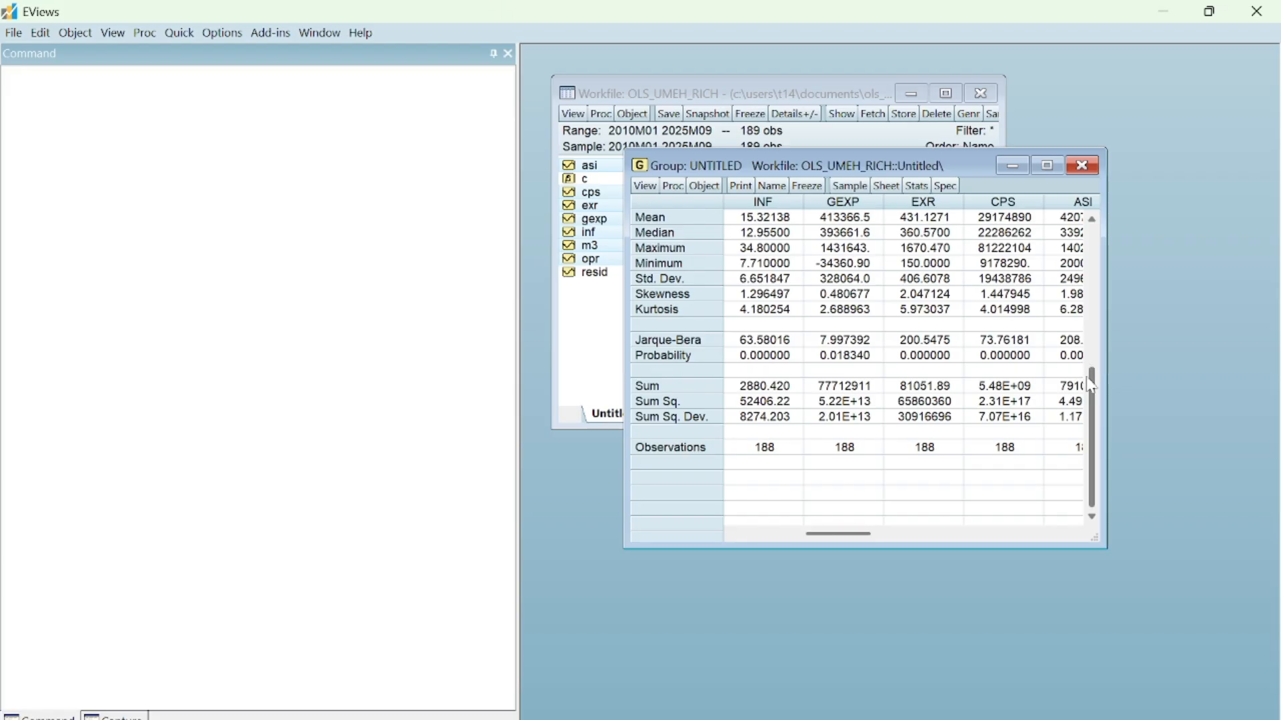
Step: Examine the descriptive statistics of all seven series, from the mean and median down to the Jarque-Bera probability and observations
mouse_move(1094, 383)
mouse_down()
mouse_move(1097, 248)
mouse_move(1095, 390)
mouse_up()
drag(833, 533, 770, 512)
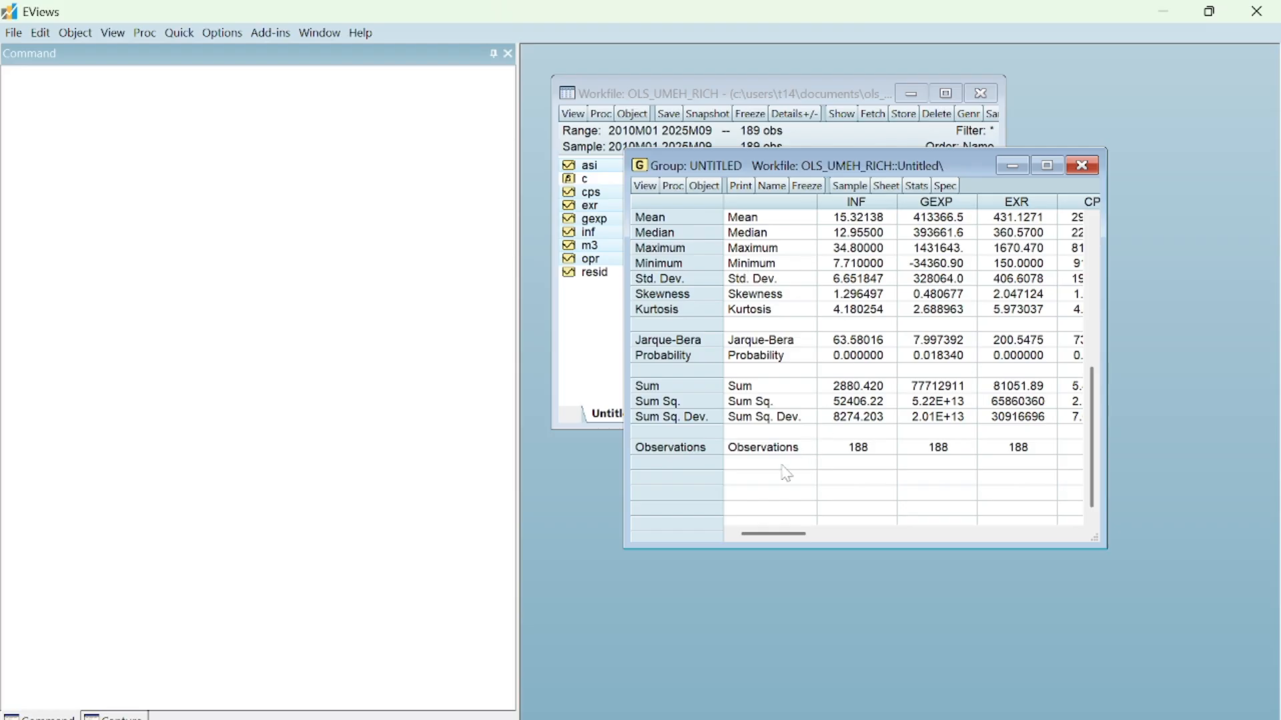
drag(770, 533, 717, 532)
drag(1090, 400, 1012, 171)
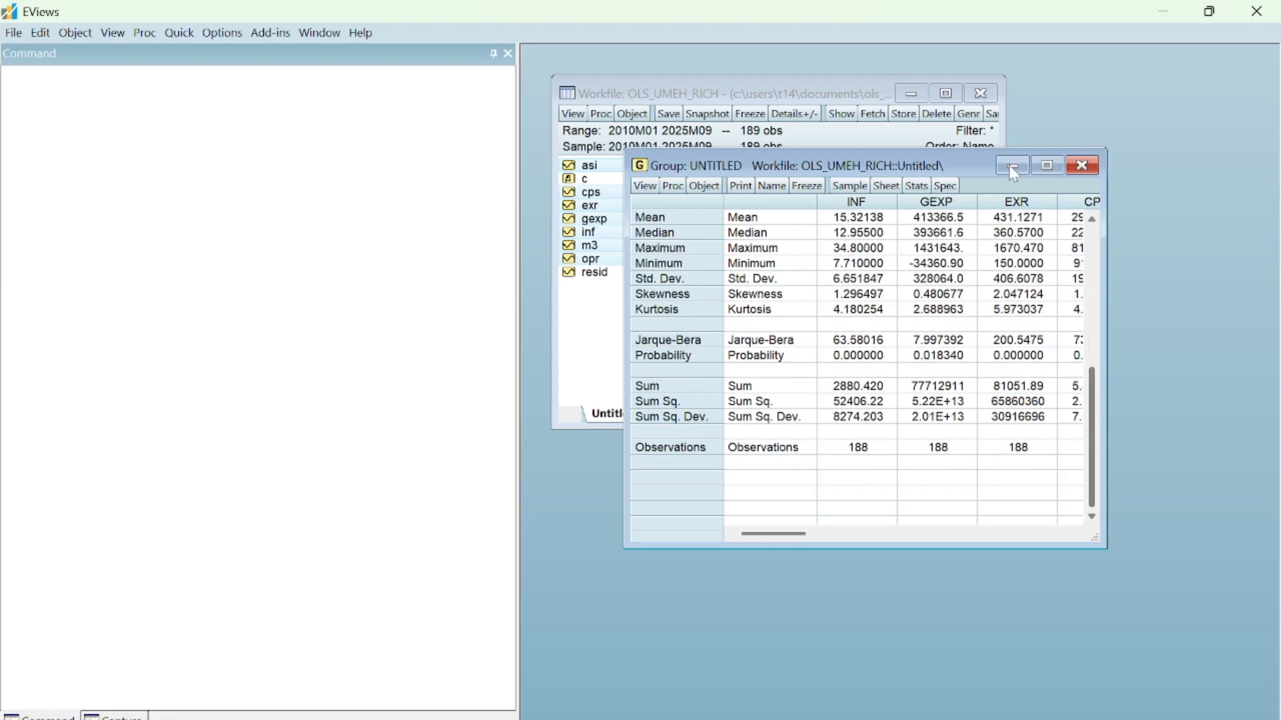
click(1094, 231)
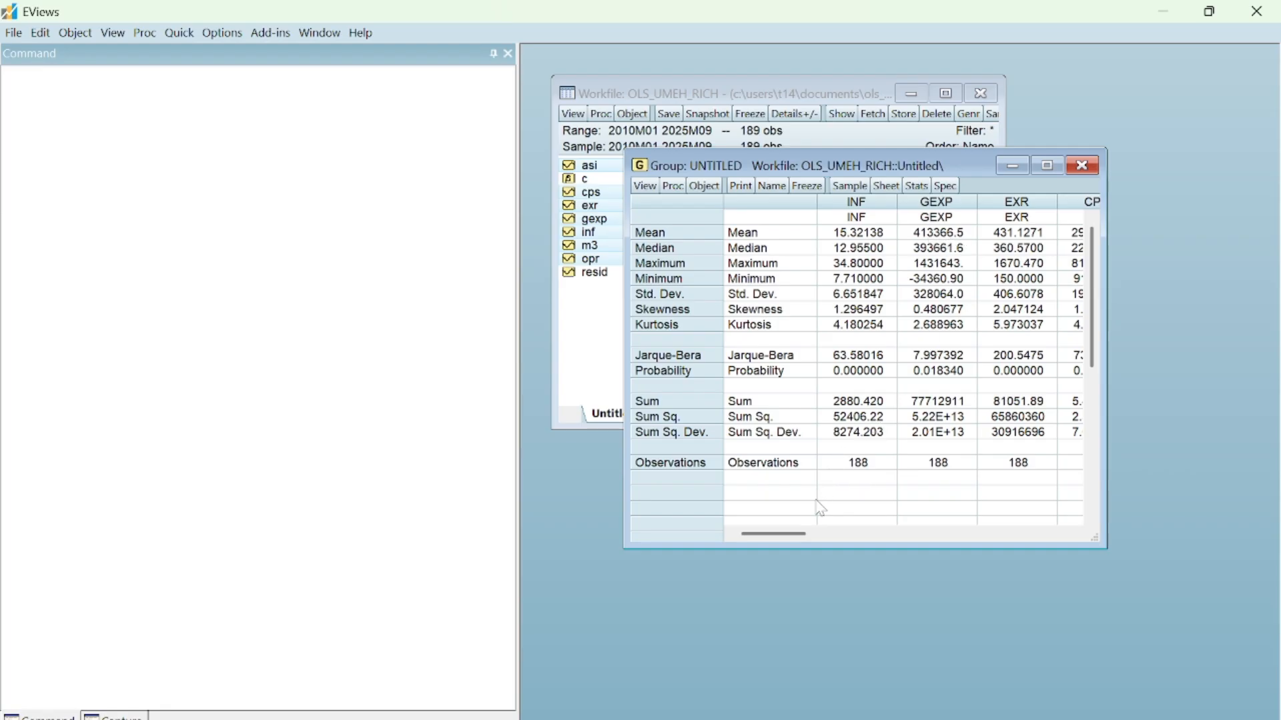
drag(800, 535, 898, 517)
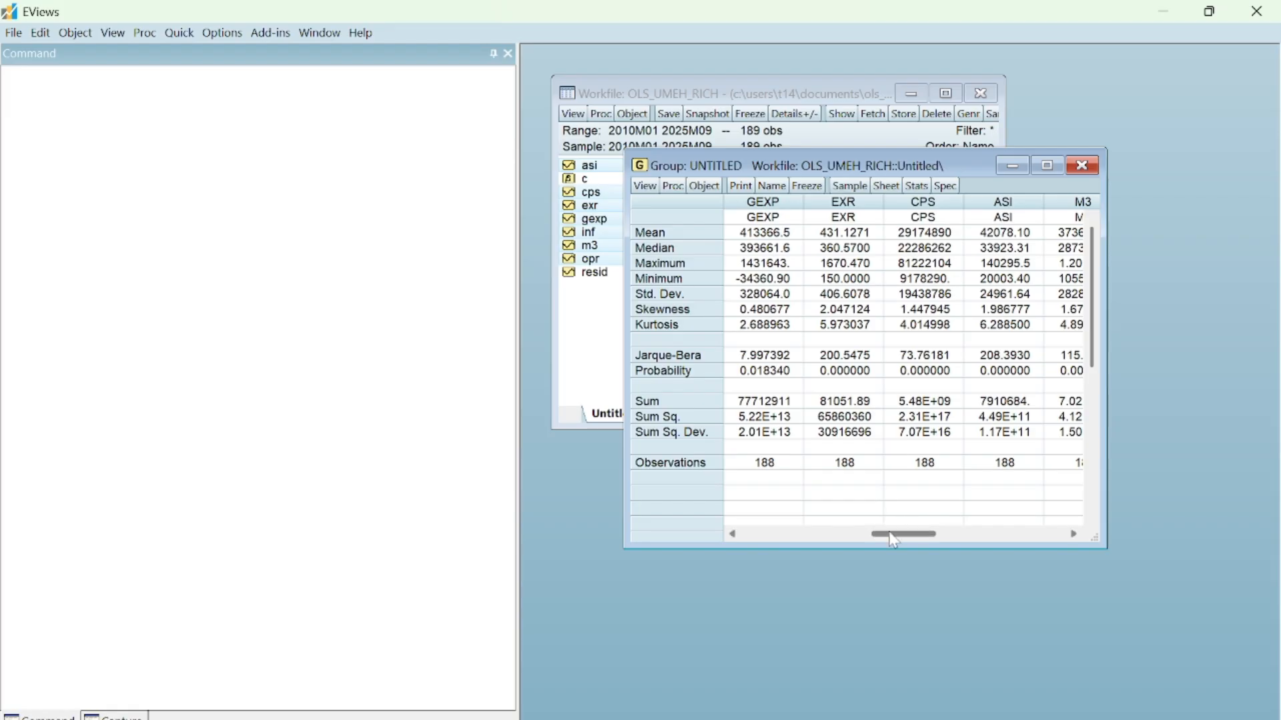
drag(893, 540, 941, 534)
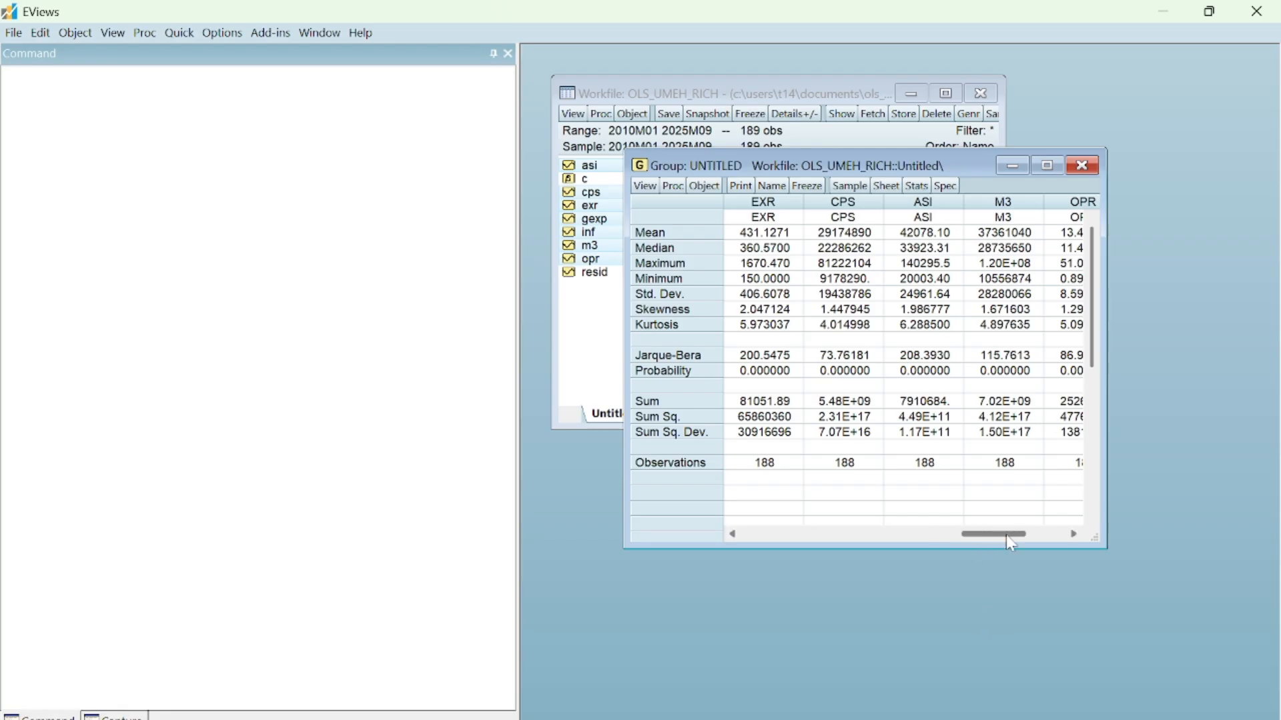
drag(1006, 534, 749, 548)
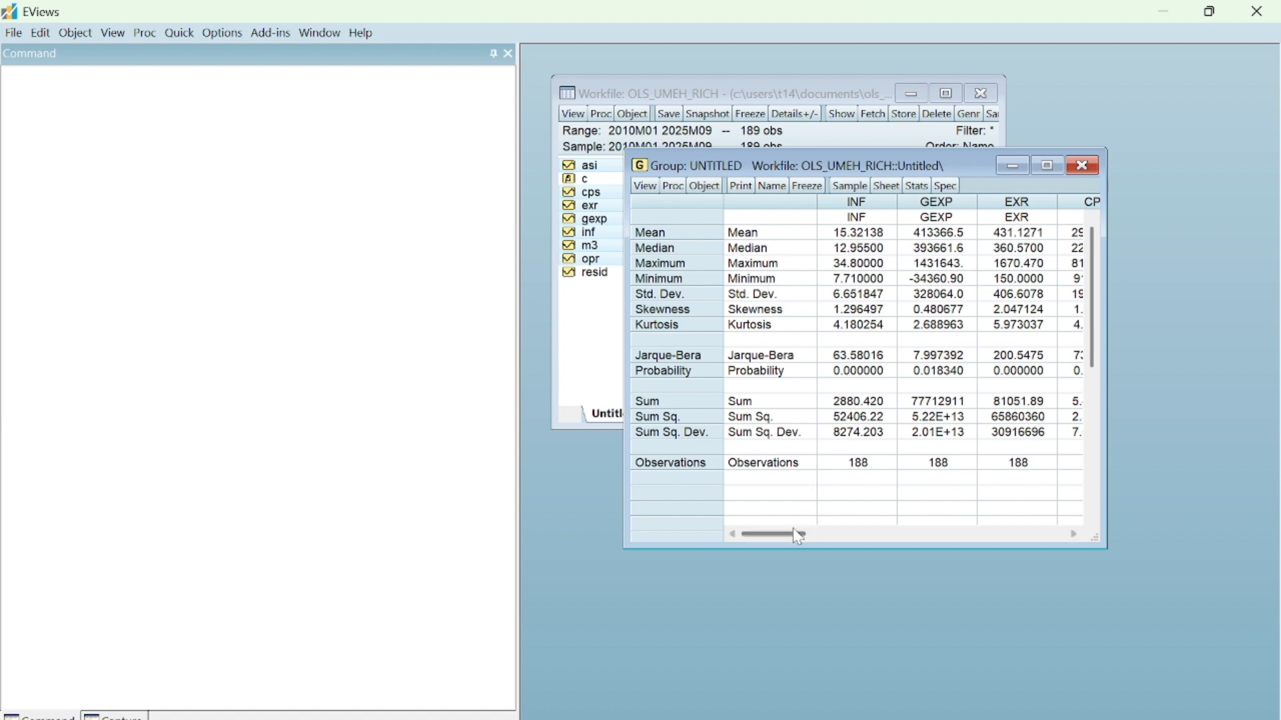
drag(798, 537, 845, 533)
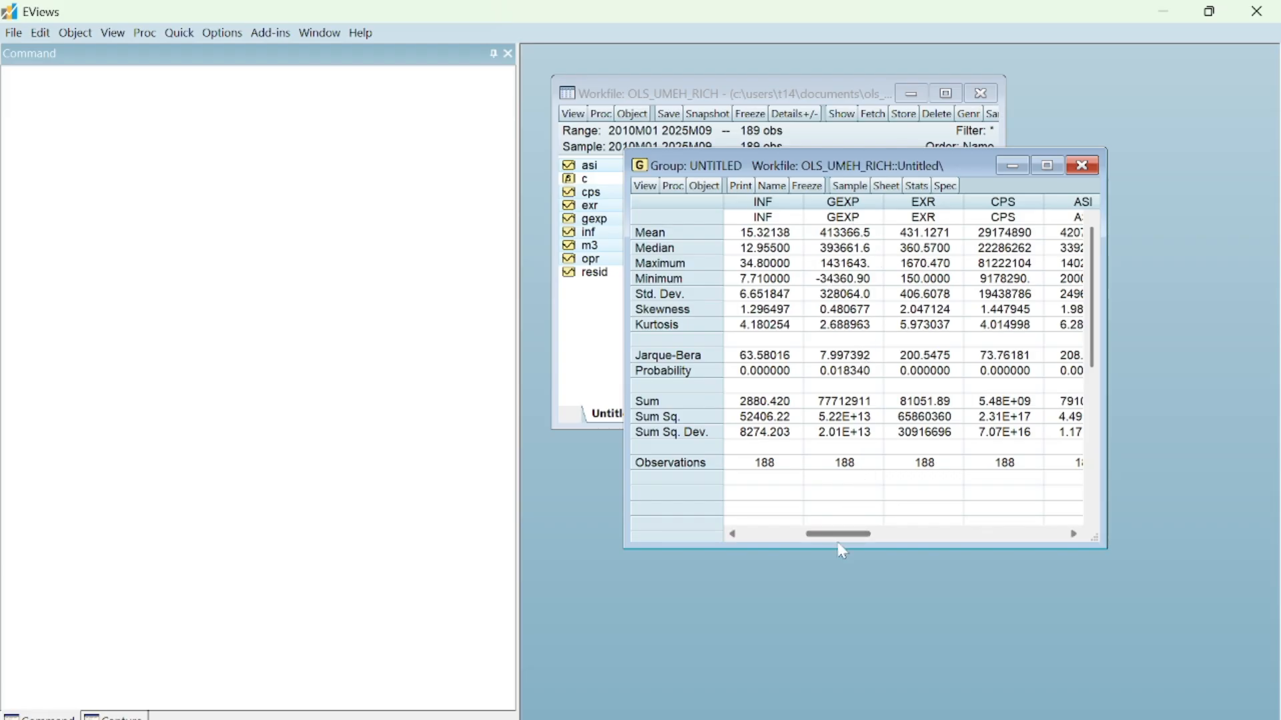
drag(843, 536, 1047, 508)
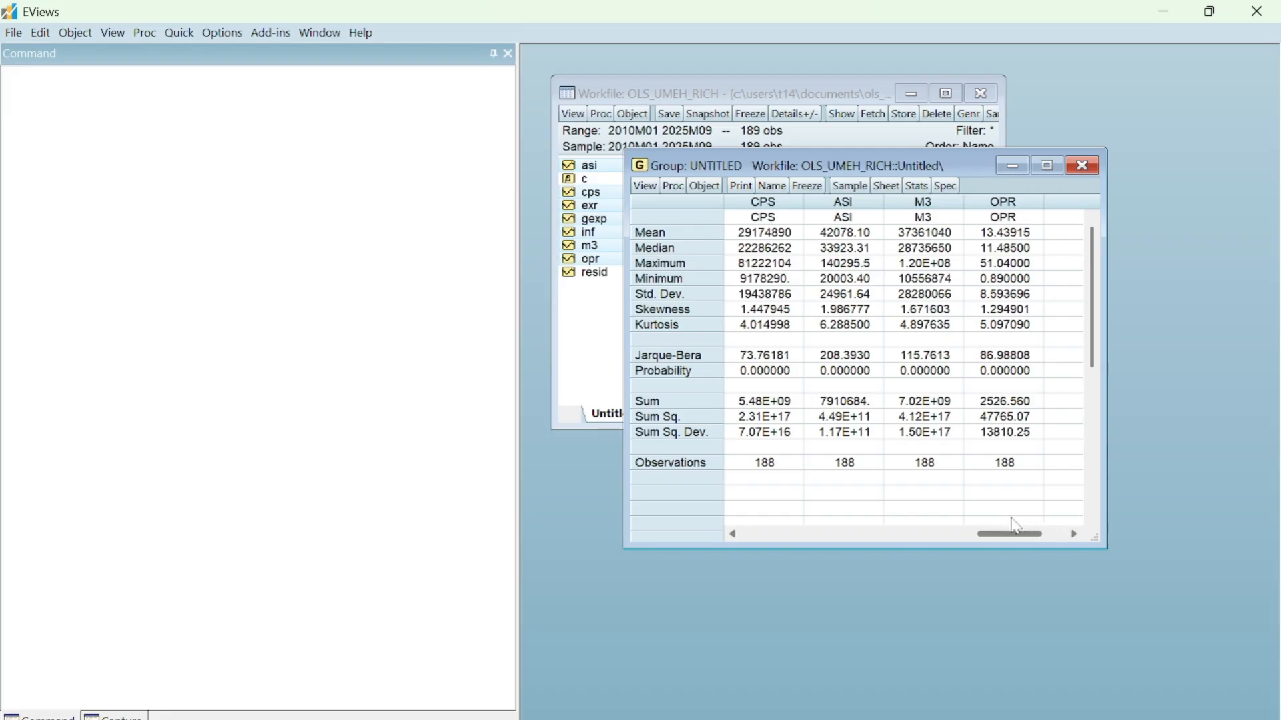
drag(981, 534, 655, 550)
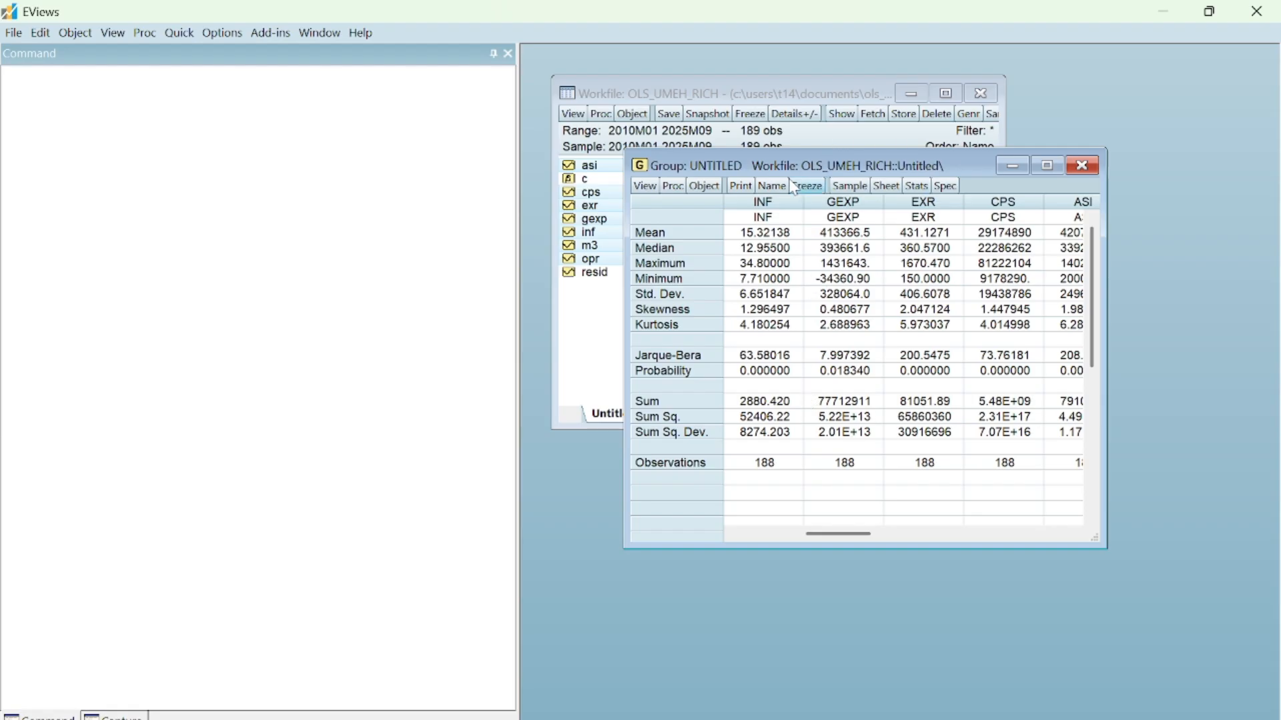
Step: Freeze the descriptive statistics as a table, name it DESCRIPTIVE_STATISTICS and close the table window
click(819, 190)
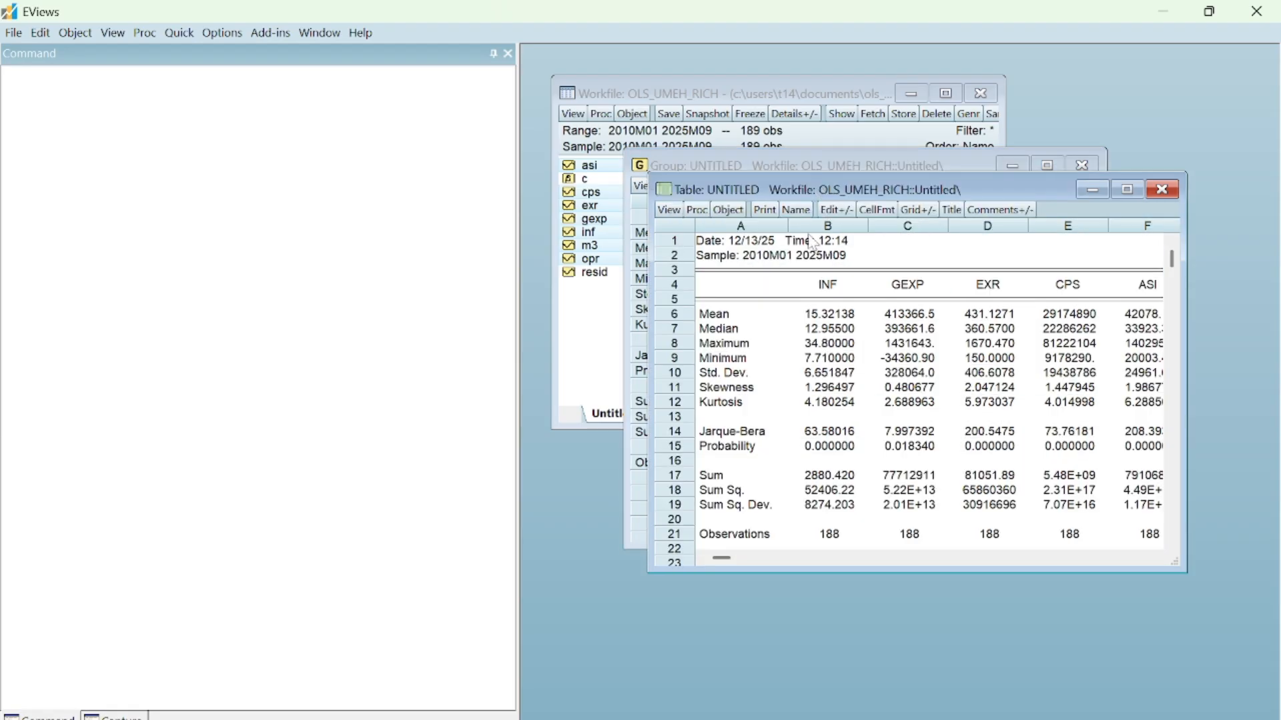
click(795, 210)
key(BackSpace)
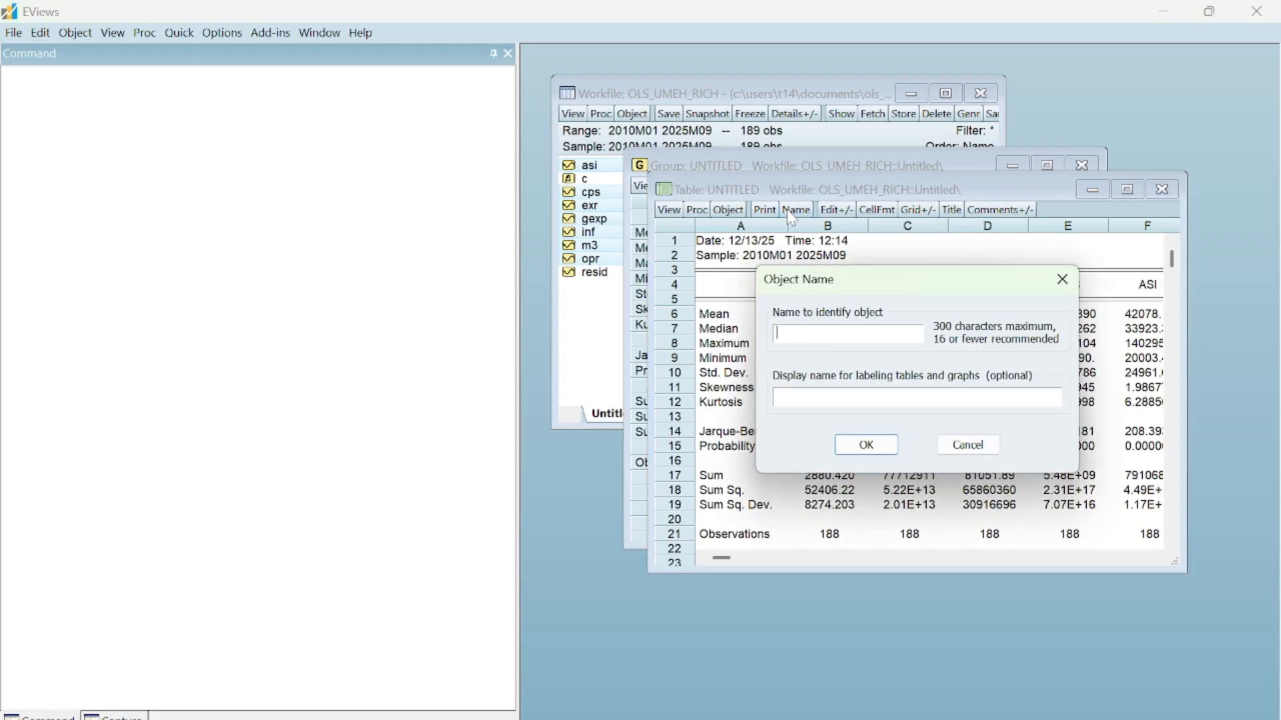
text(DESCRIPTIVE_STATISTICS)
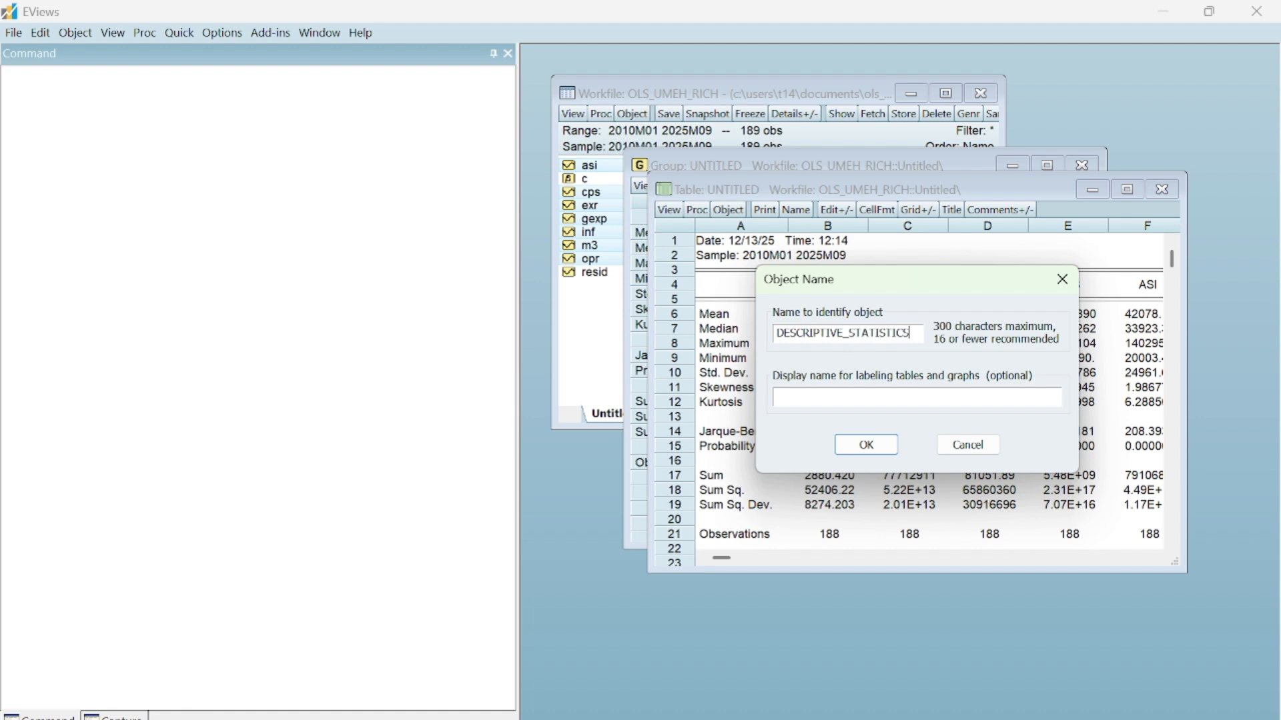
key(Return)
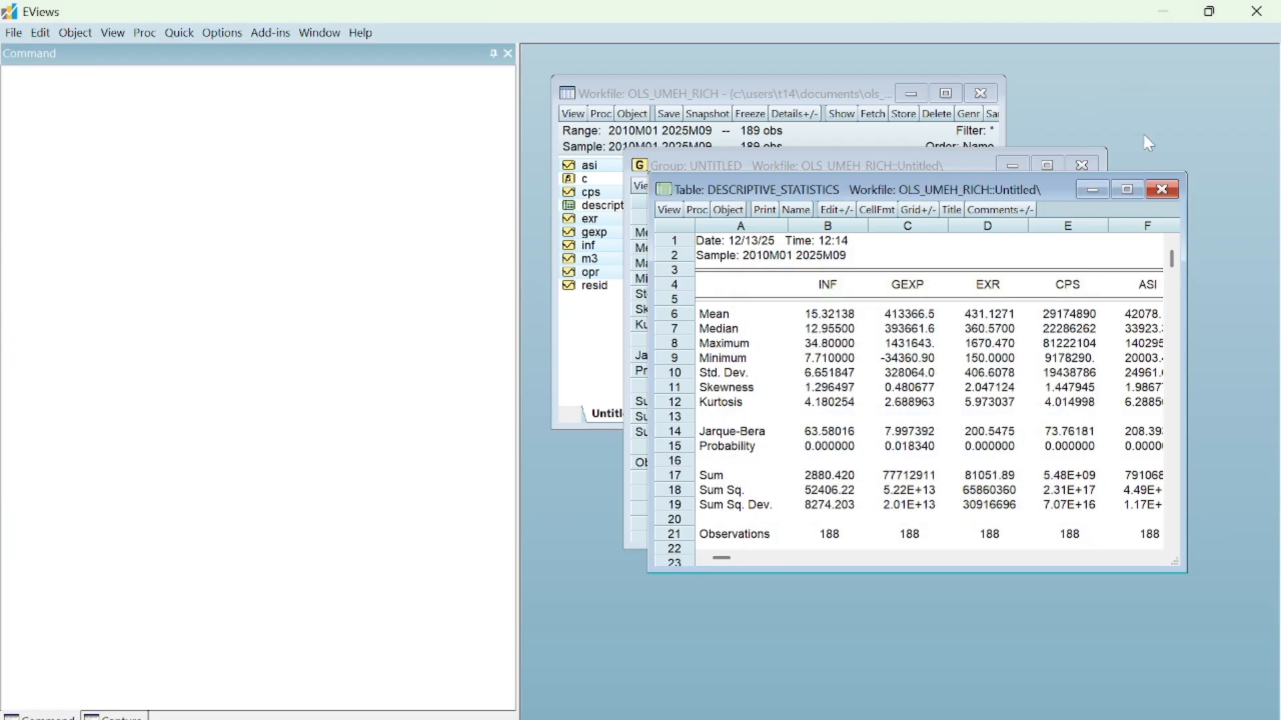
click(1161, 191)
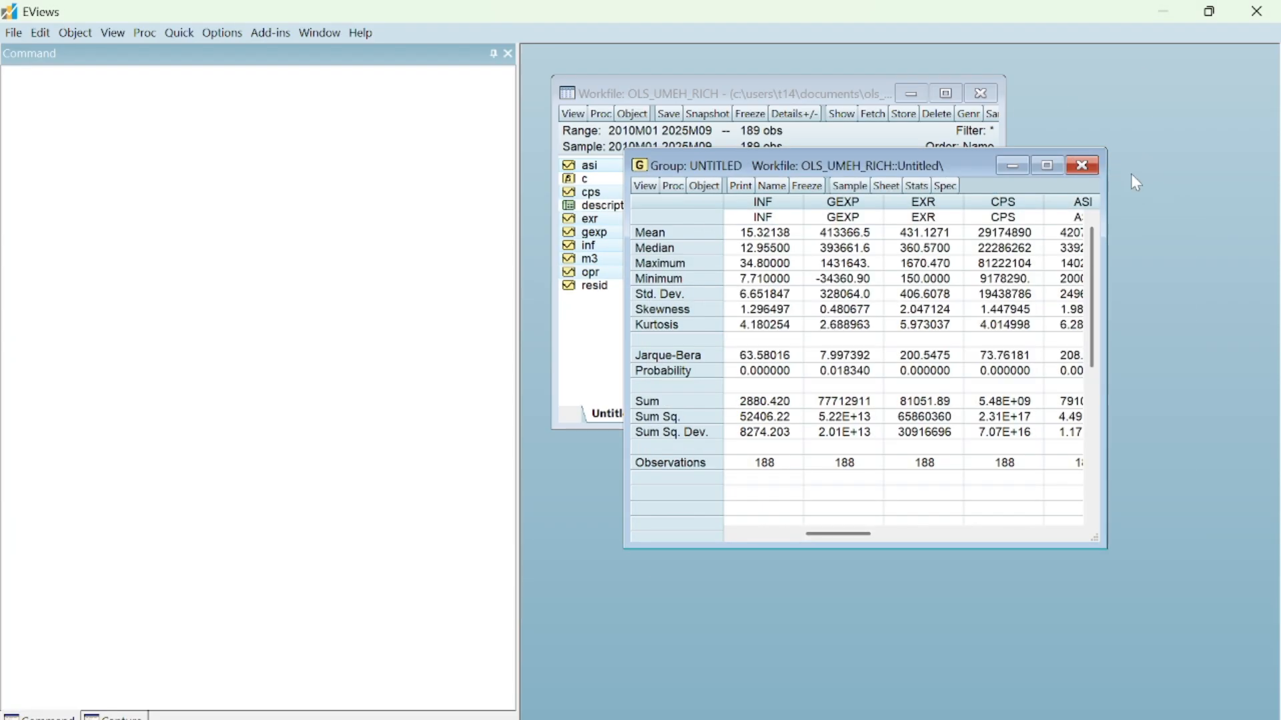
Step: Decline deleting the untitled group when closing it, and move its window below the workfile's object list
click(1088, 171)
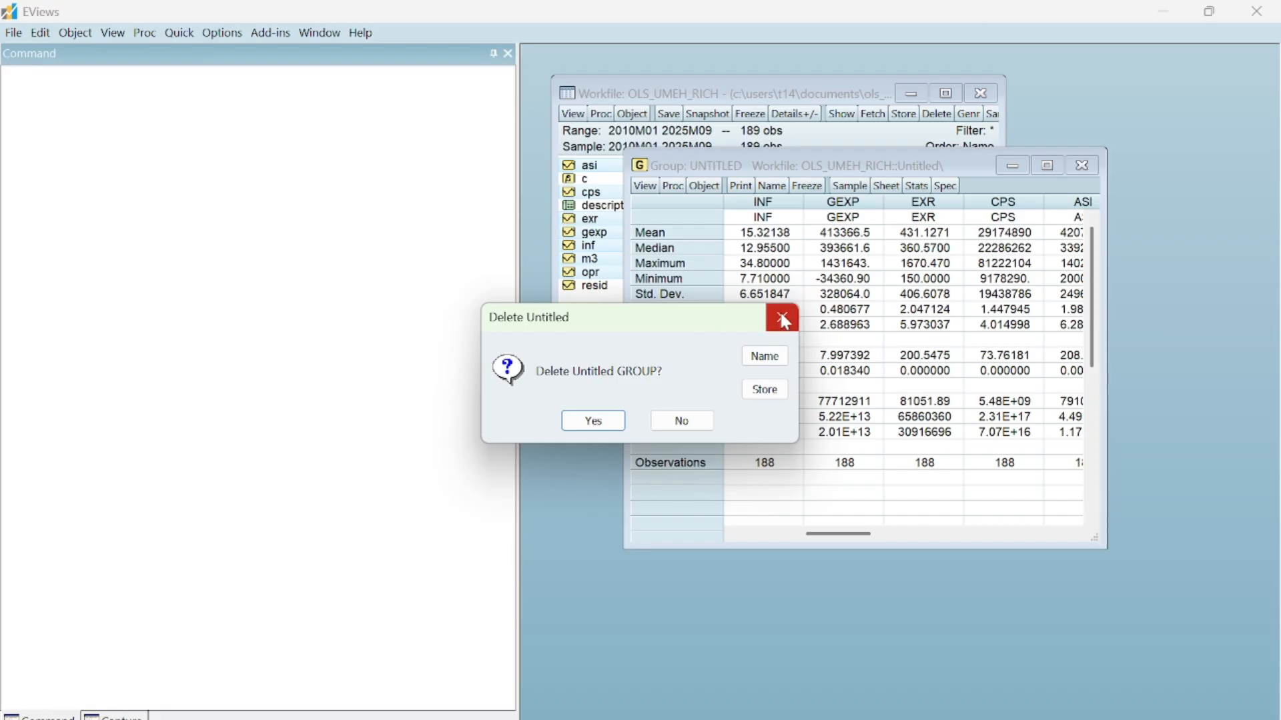
click(675, 422)
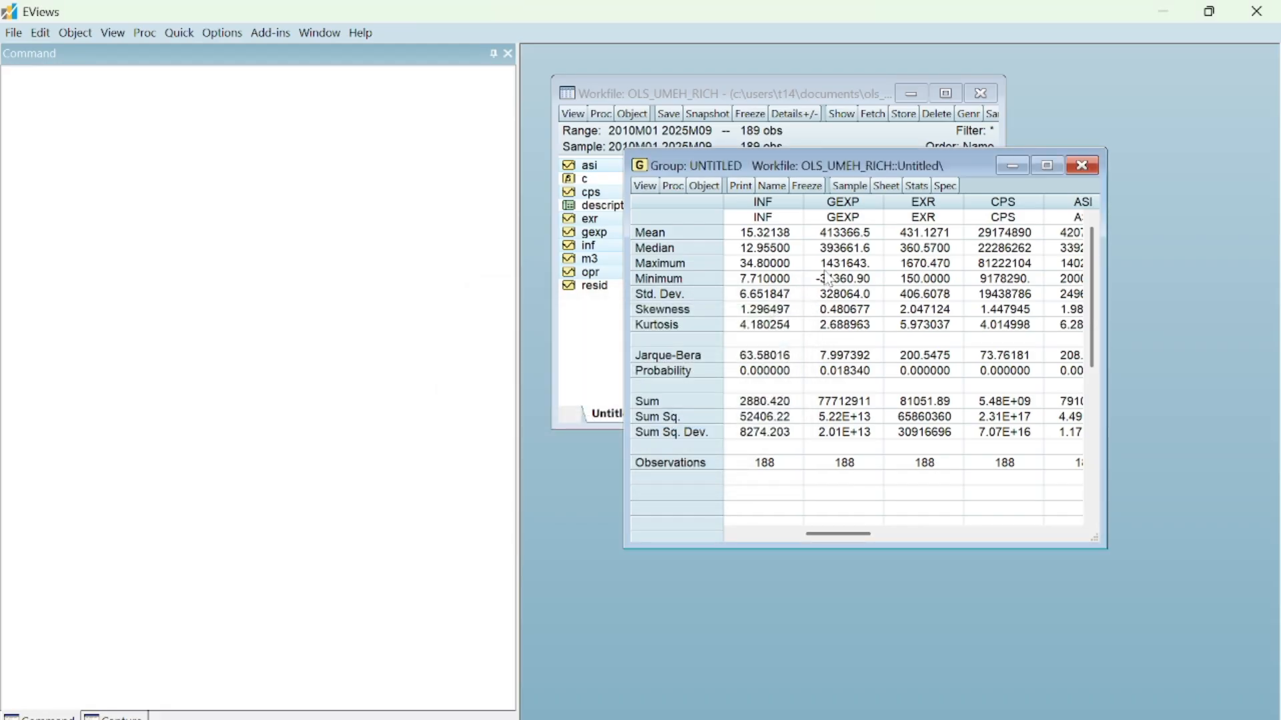
drag(854, 174, 825, 390)
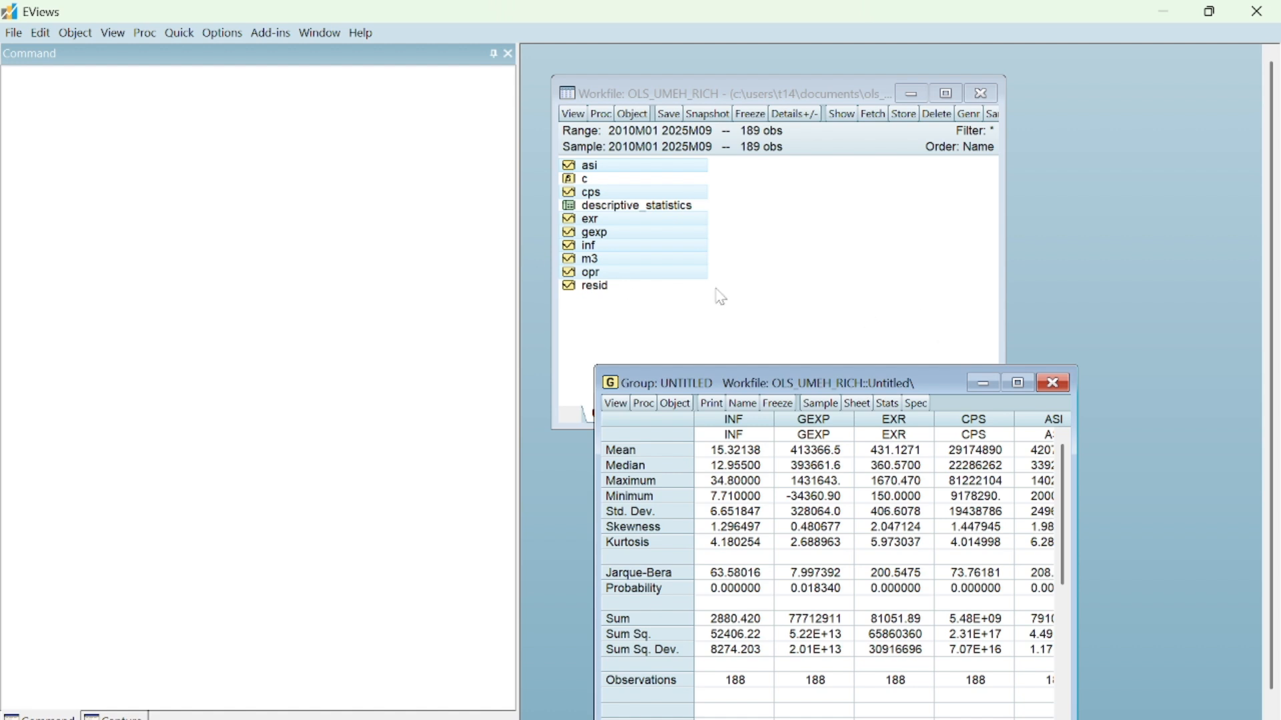
Step: Try to create the log of government expenditure by running the command lgexp=log(gexp)
click(4, 74)
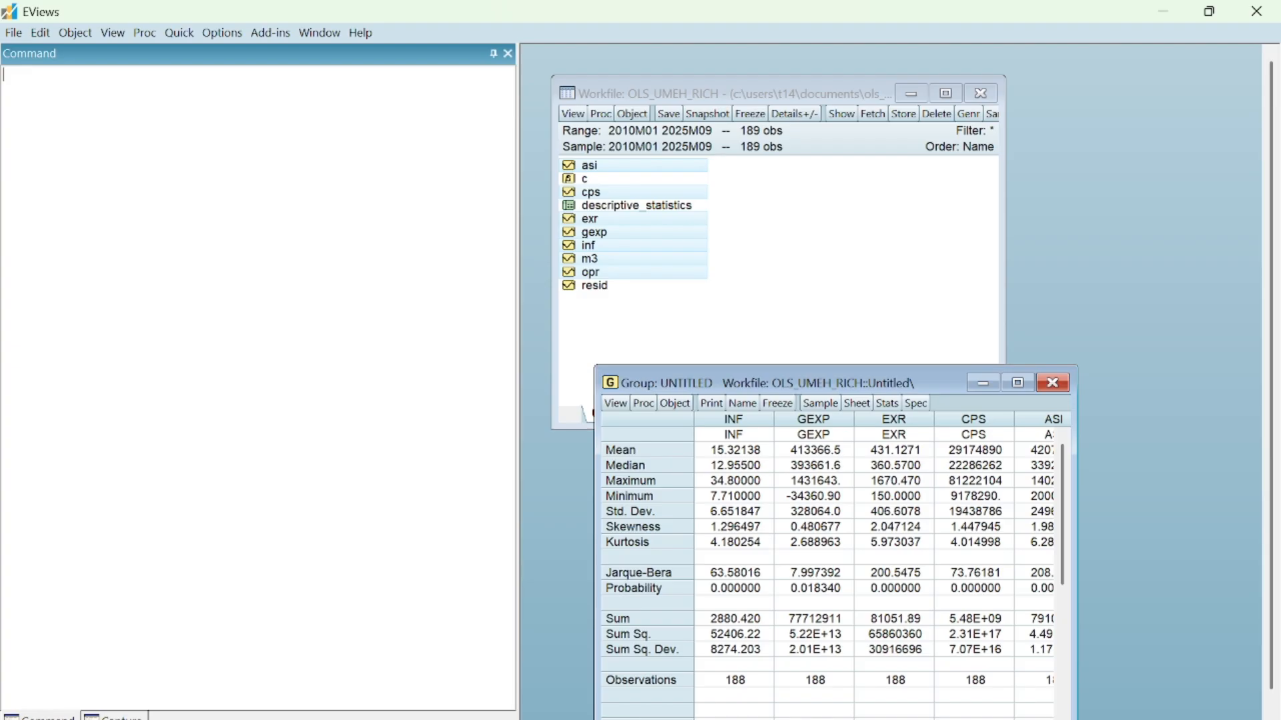
text(L)
key(BackSpace)
text(lgexp=log(e)
key(BackSpace)
text(gexp)
text(_)
text())
key(Return)
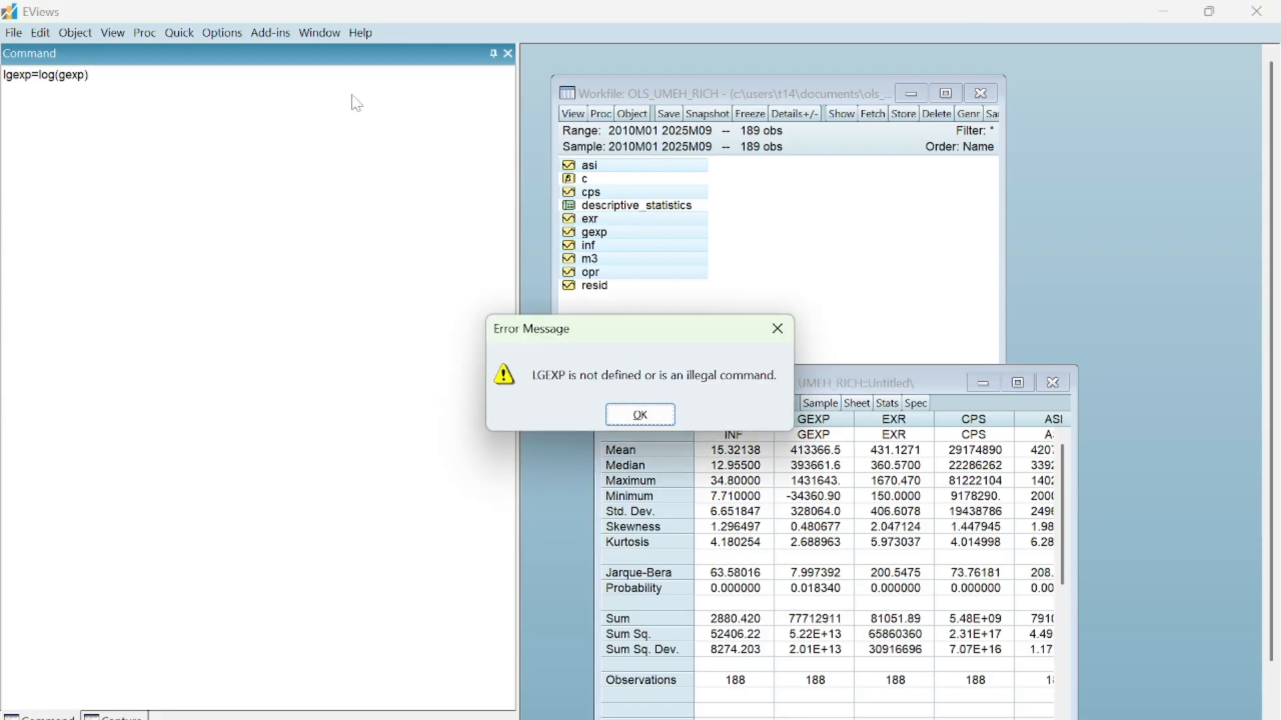
click(638, 420)
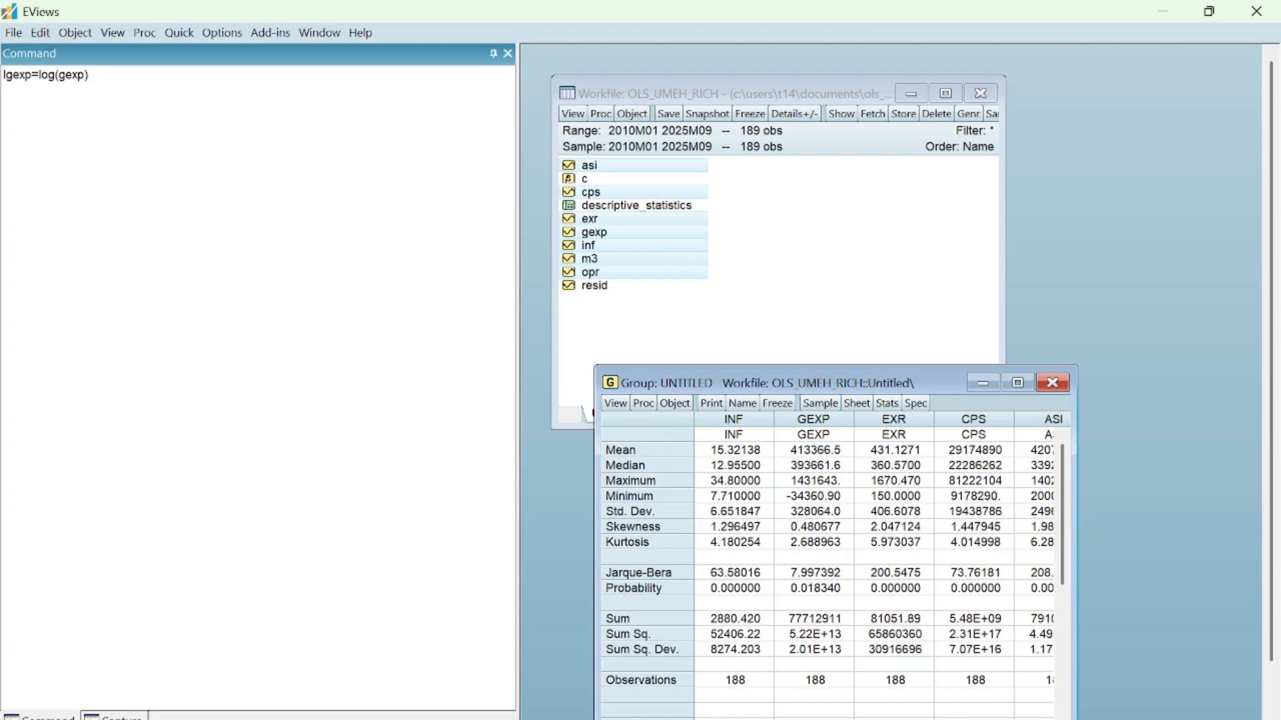
Step: Add genr before the existing command and run it as genr lgexp=log(gexp), dismissing the resulting message
click(4, 75)
text(genr)
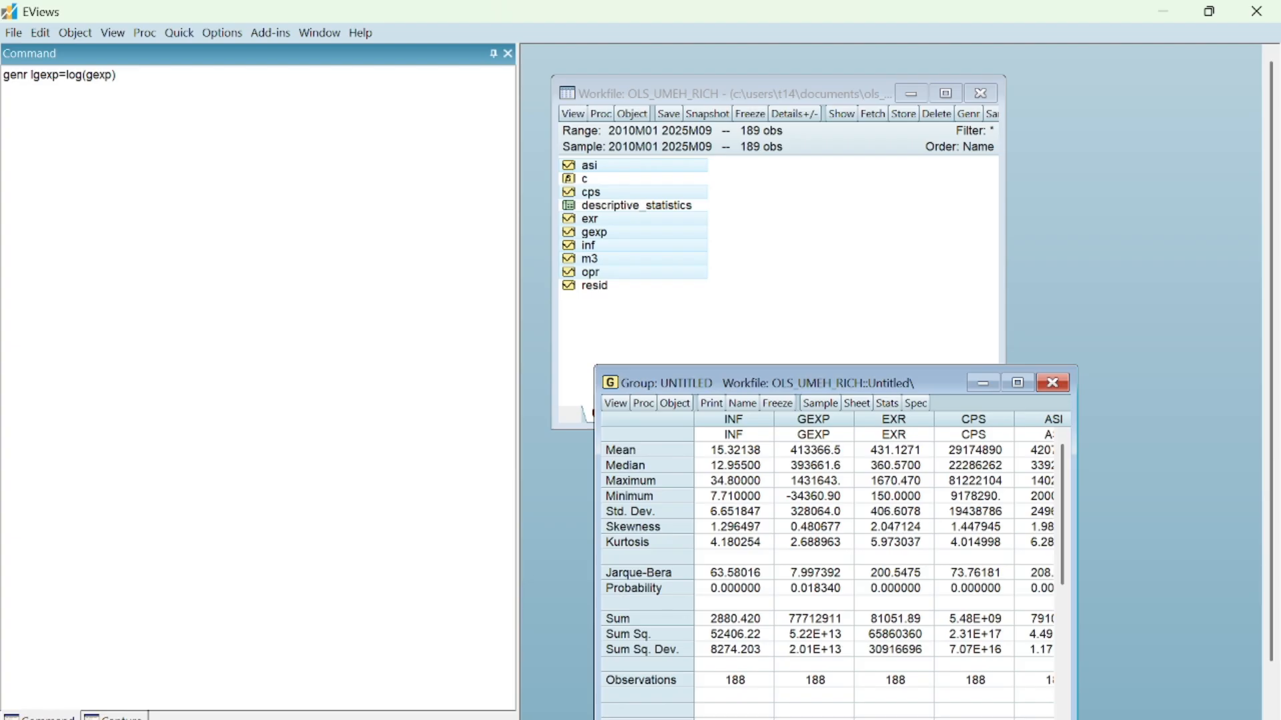
click(132, 74)
key(Return)
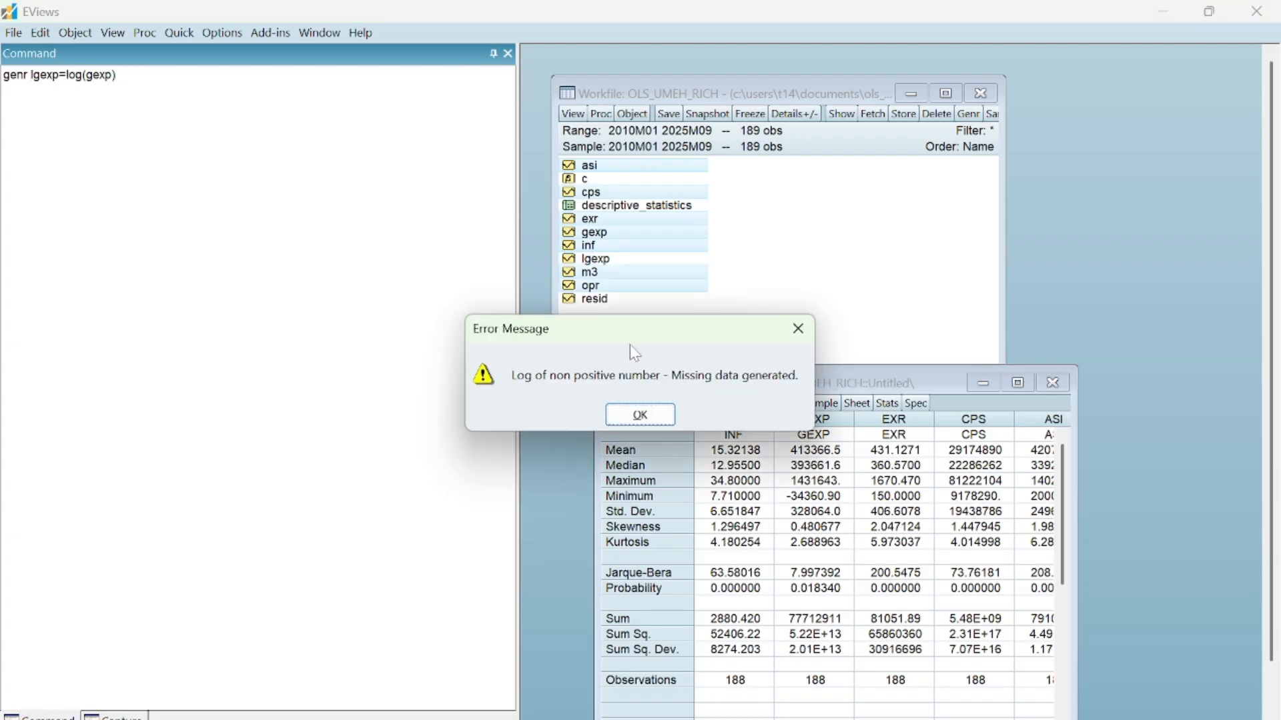
click(641, 414)
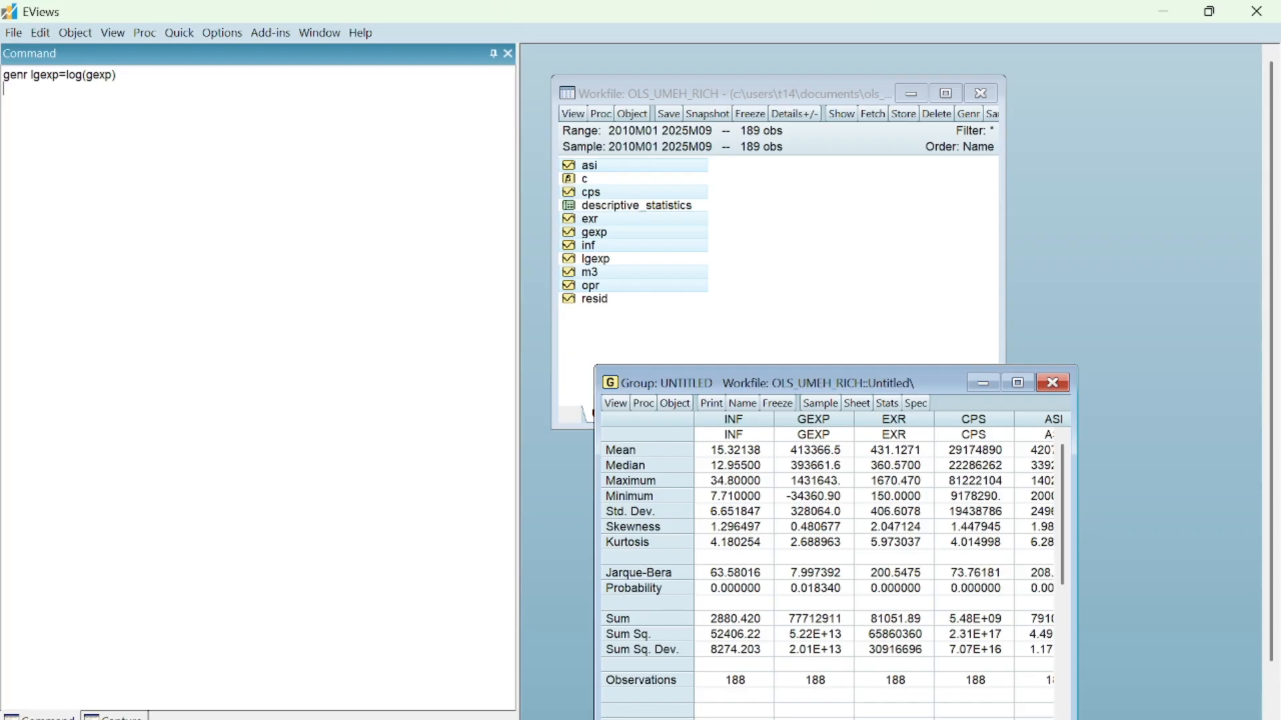
Step: Generate the log of credit to private sector with genr lcps=log(cps)
text(genr lcps=log(cps)
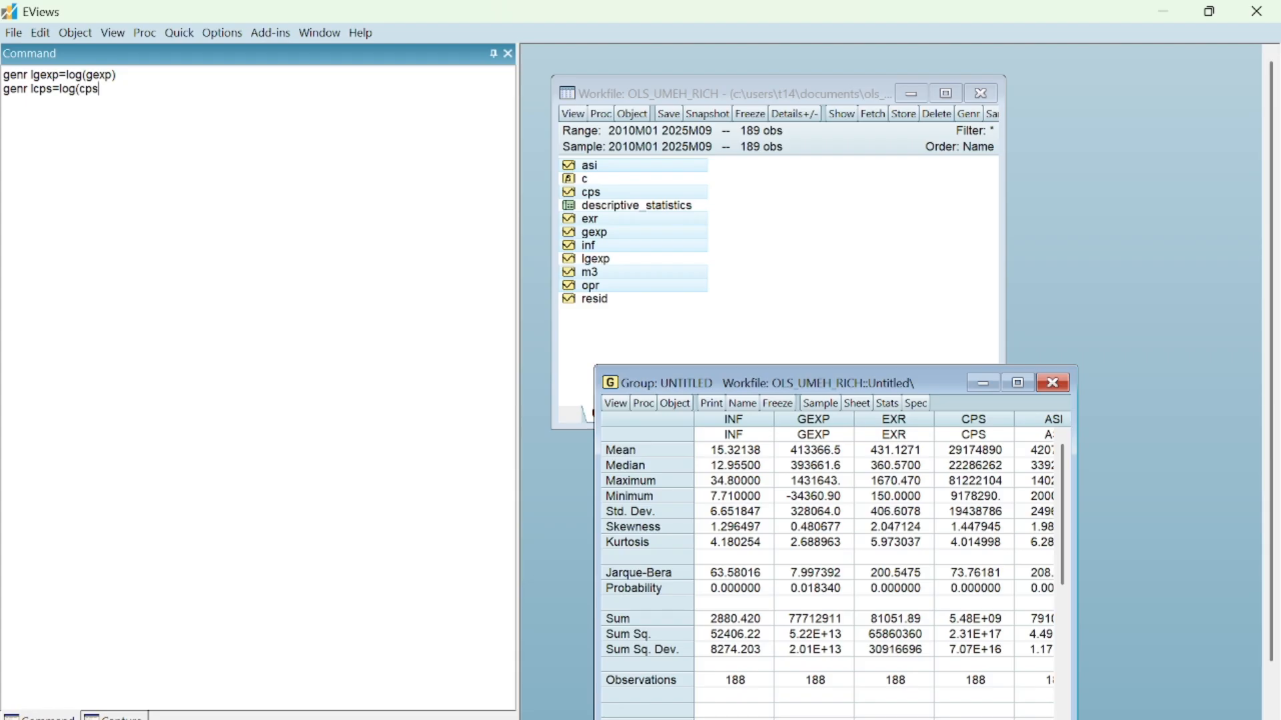
text())
key(Return)
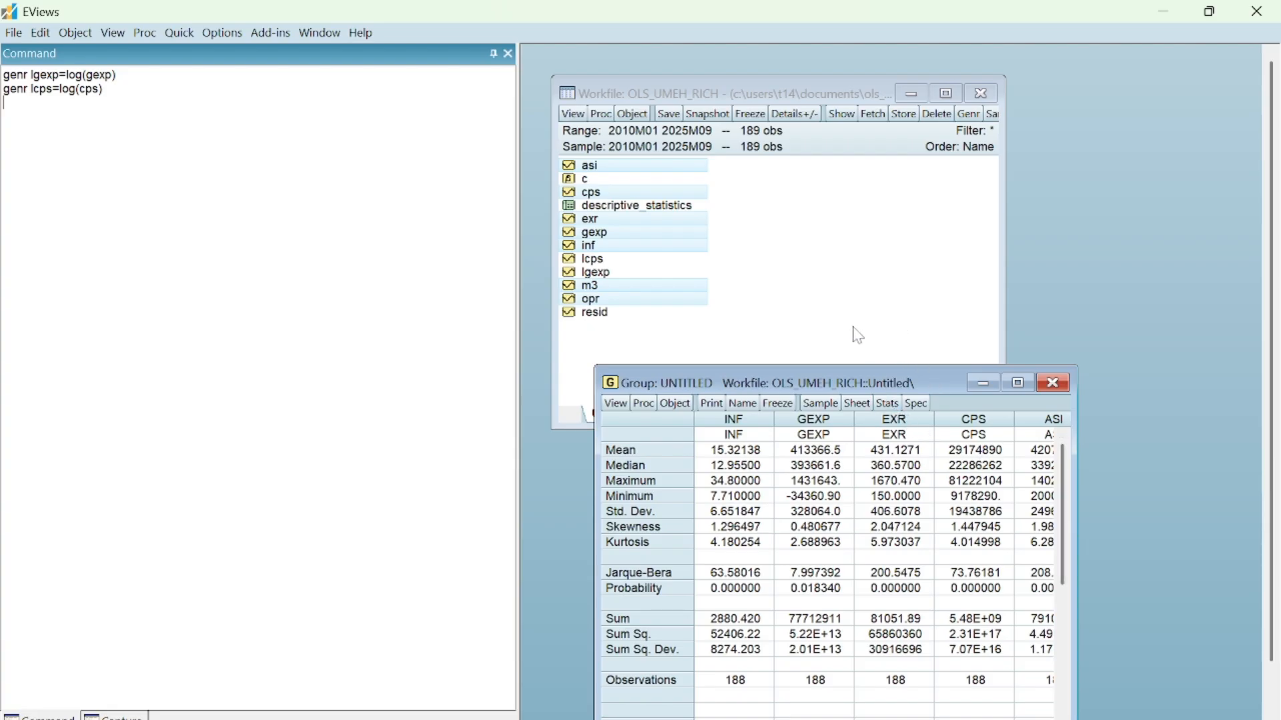
Step: Check the group statistics for the next large-valued series and generate its log with genr lASI=log(ASI)
right_click(820, 312)
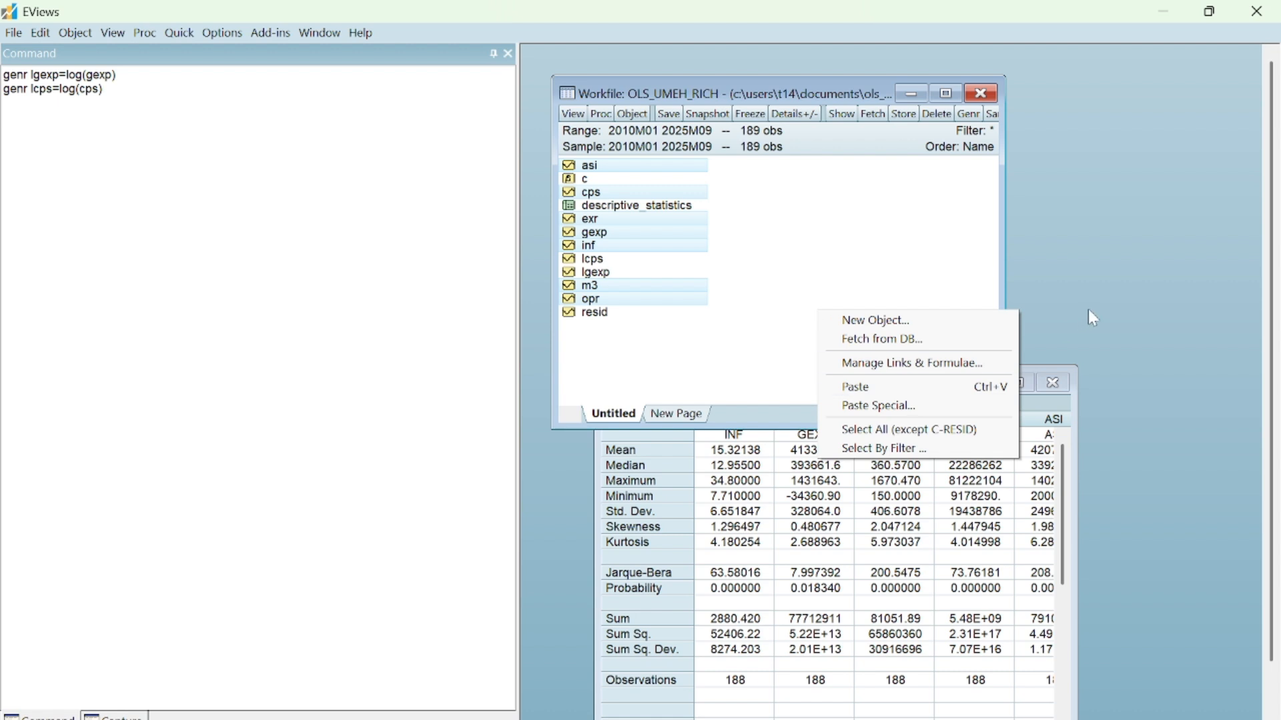
click(1150, 303)
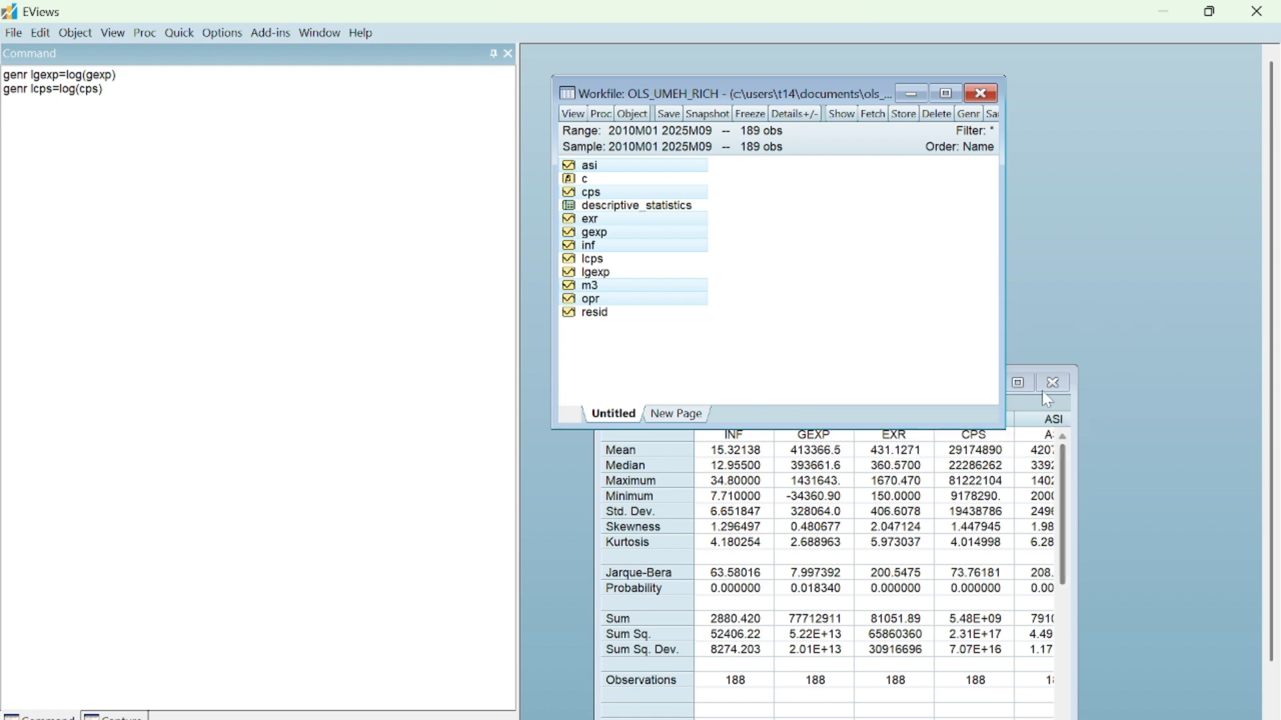
click(619, 517)
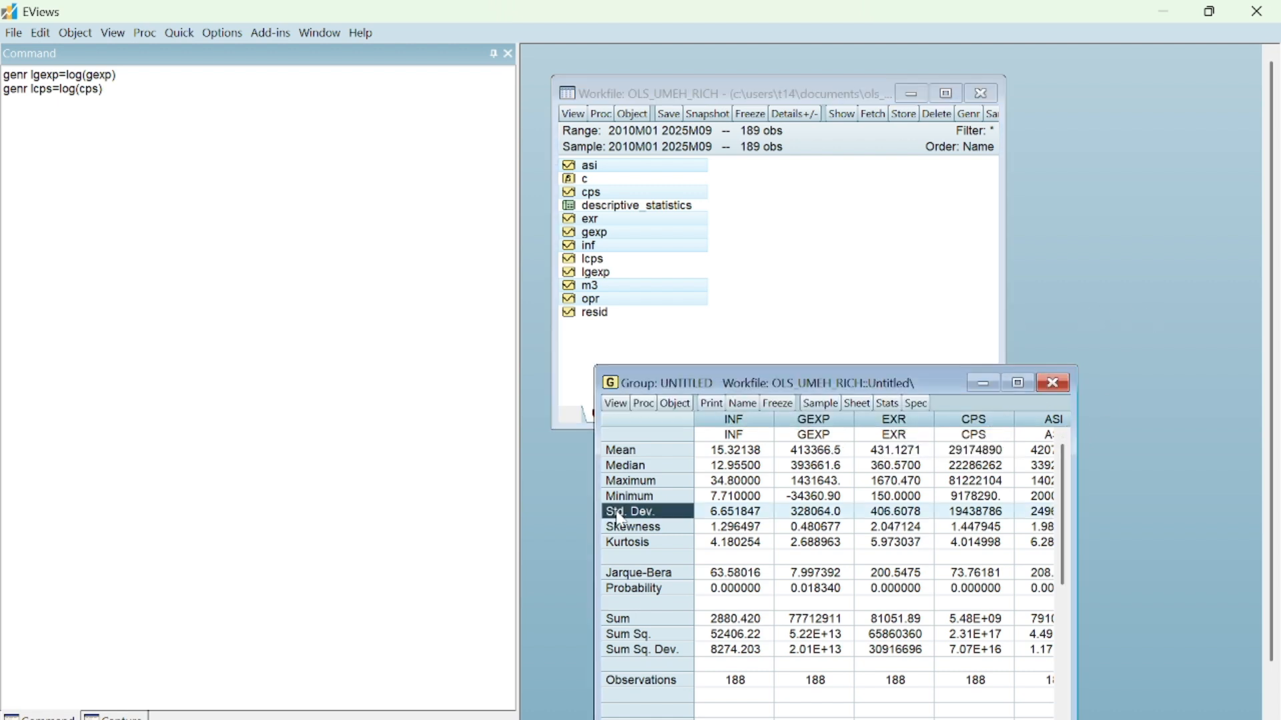
drag(880, 385, 763, 243)
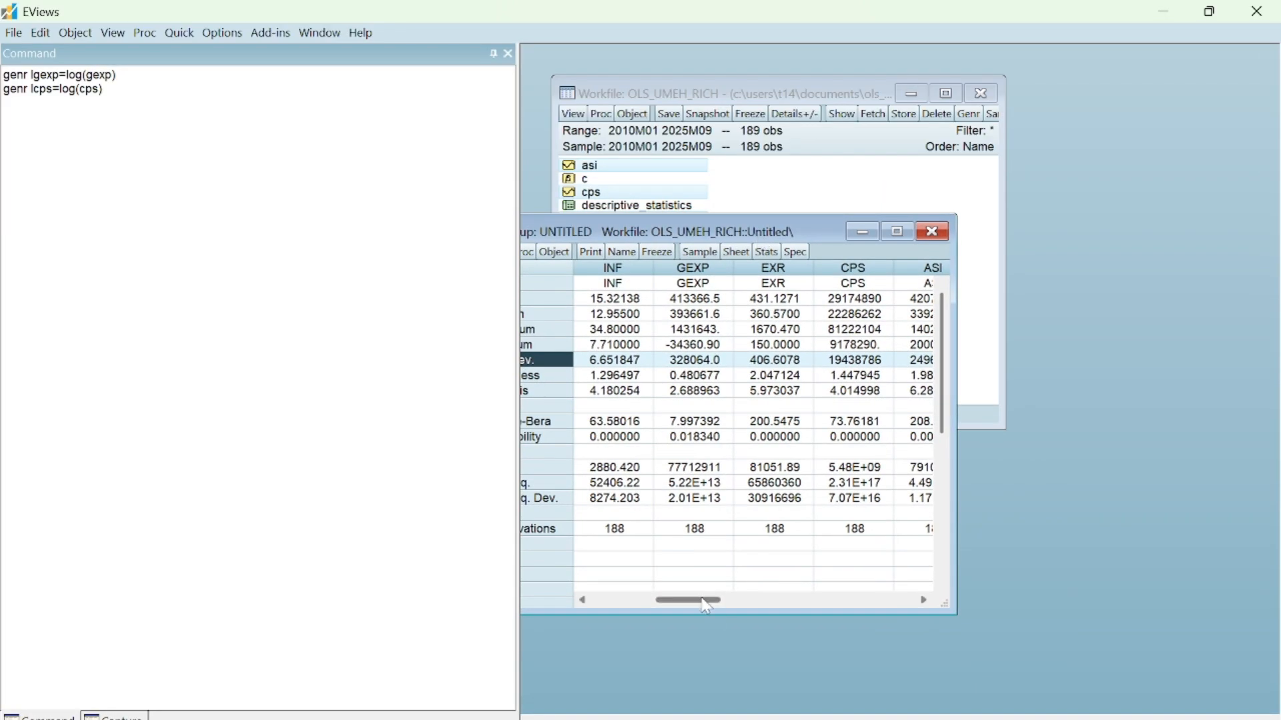
drag(706, 605, 788, 598)
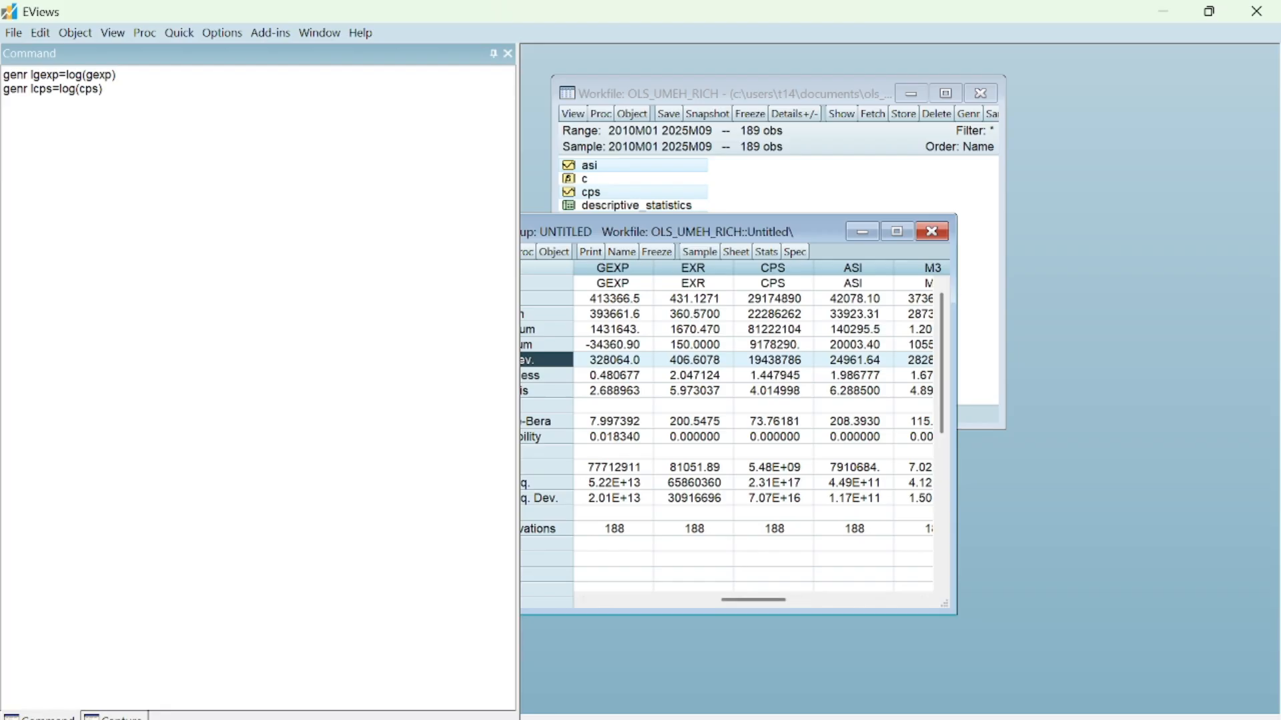
click(4, 102)
text(genr lA)
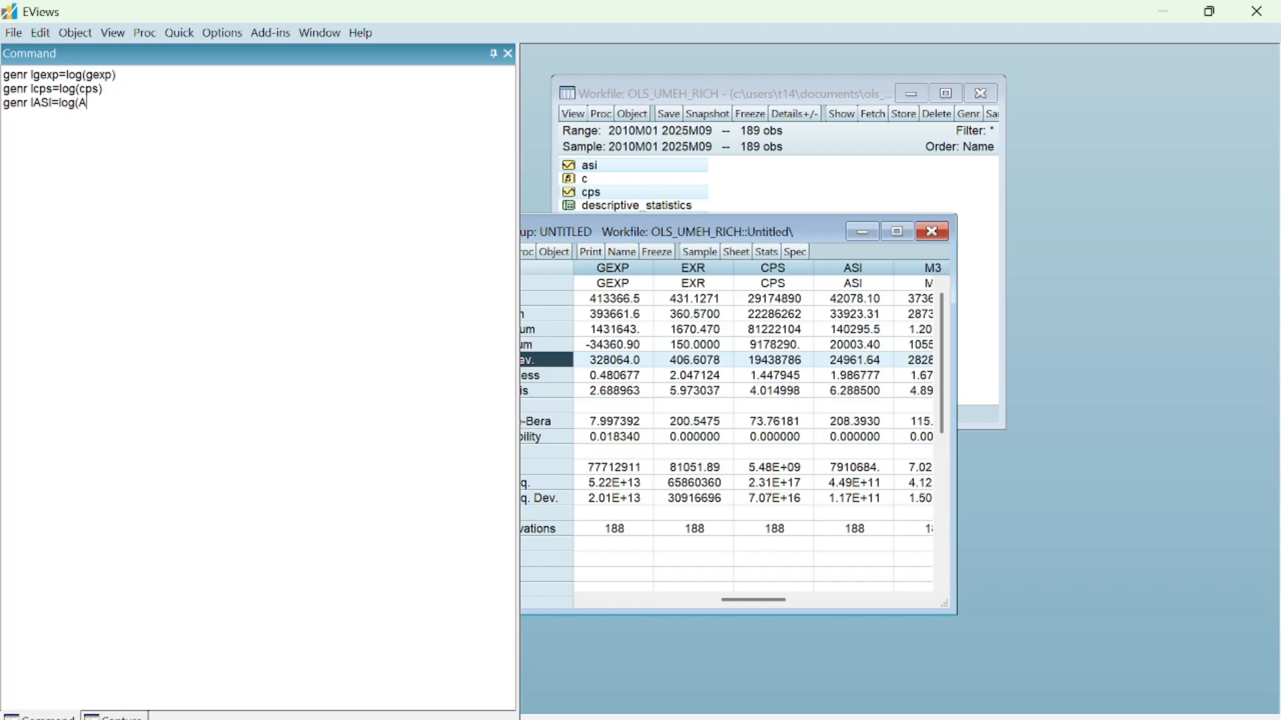
text(SI)
right_click(869, 345)
click(943, 363)
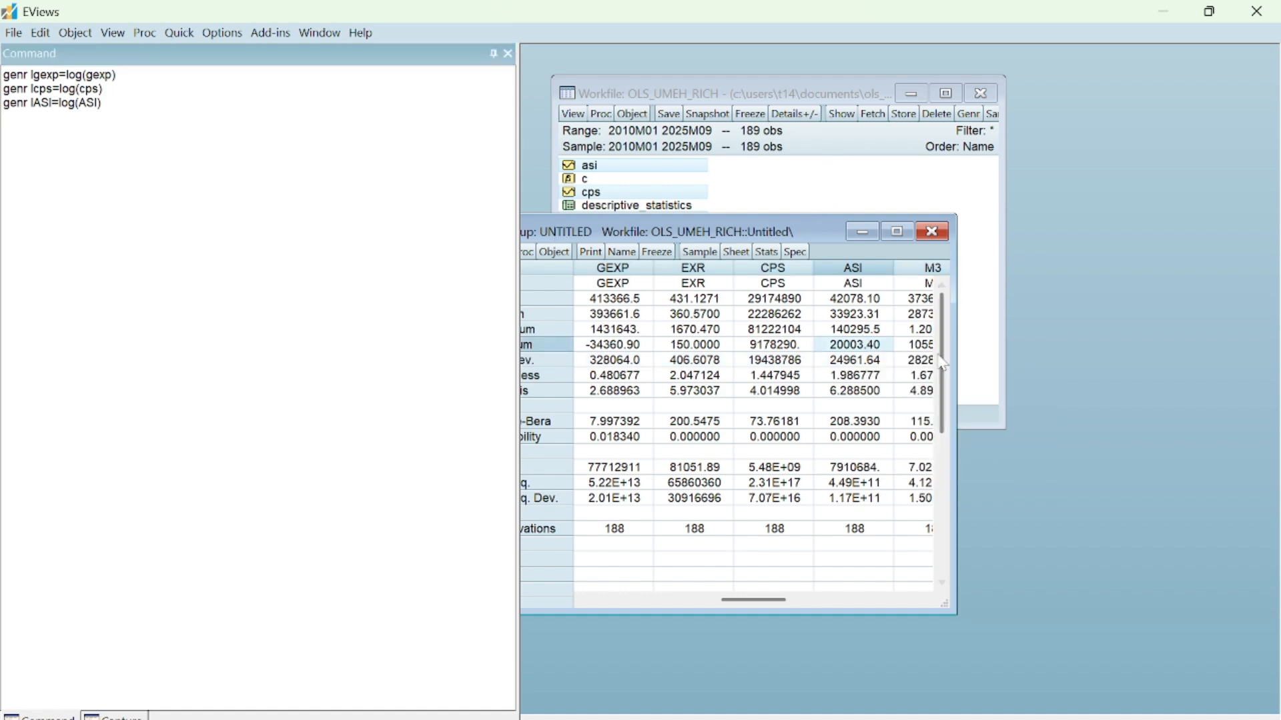
right_click(890, 300)
click(809, 232)
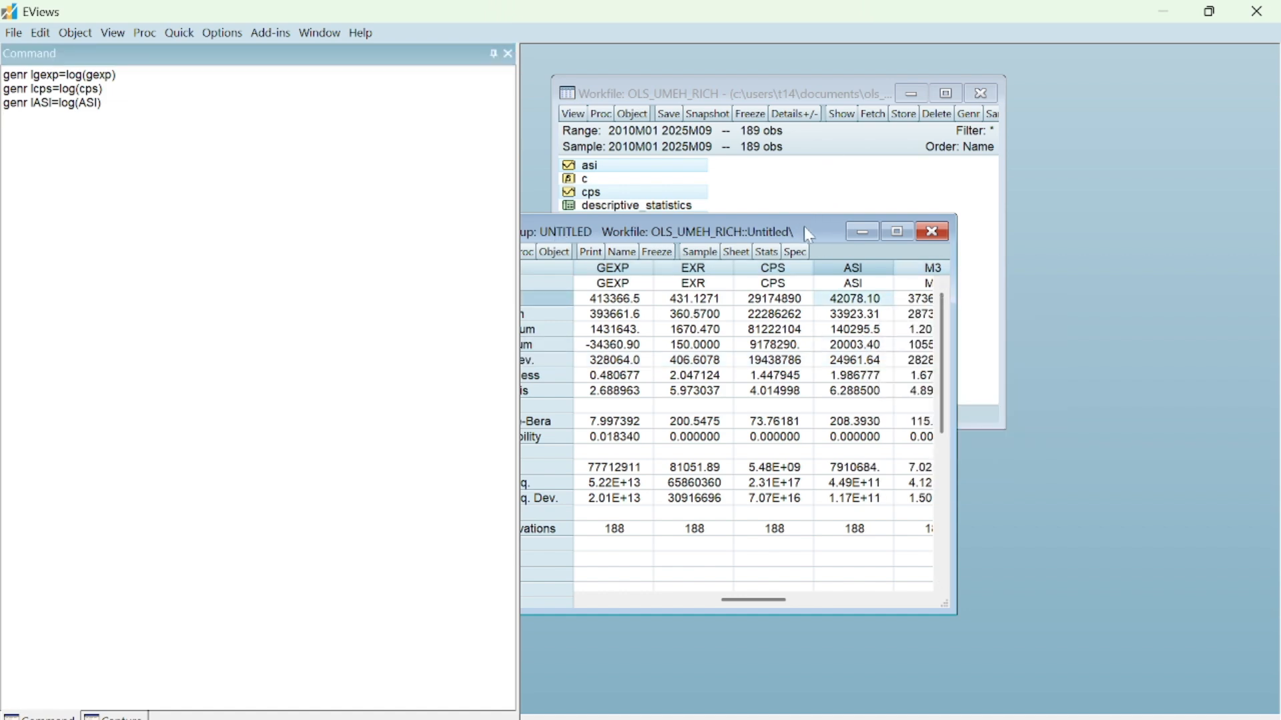
drag(804, 228, 1010, 381)
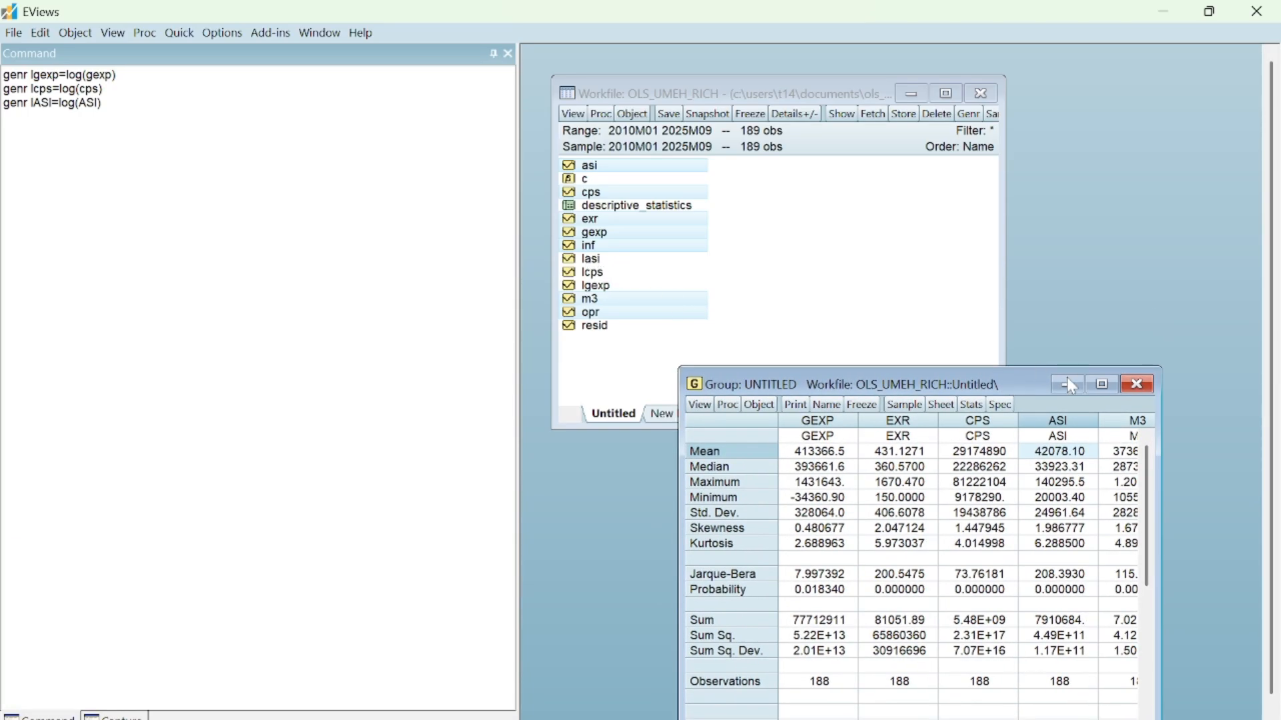
Step: Check the group's remaining M3 and OPR columns and generate the log of broad money with genr lM3=log(M3)
drag(1021, 383, 837, 289)
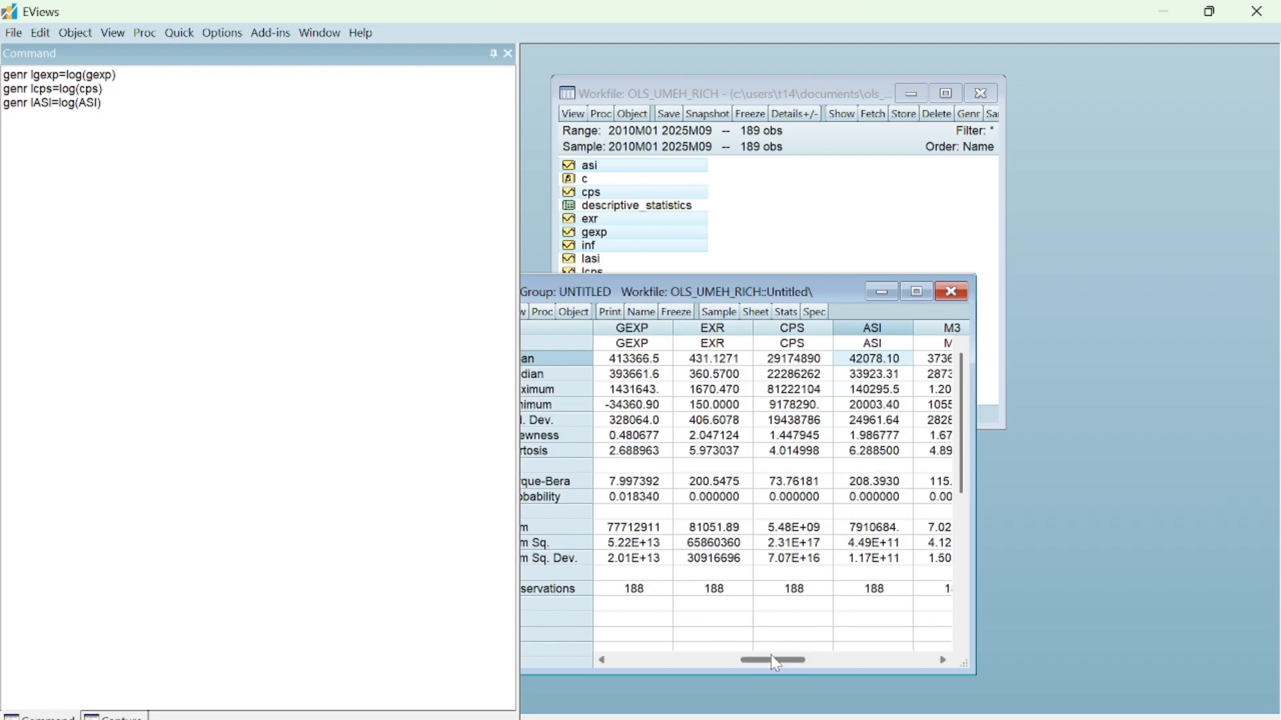
drag(775, 664, 894, 662)
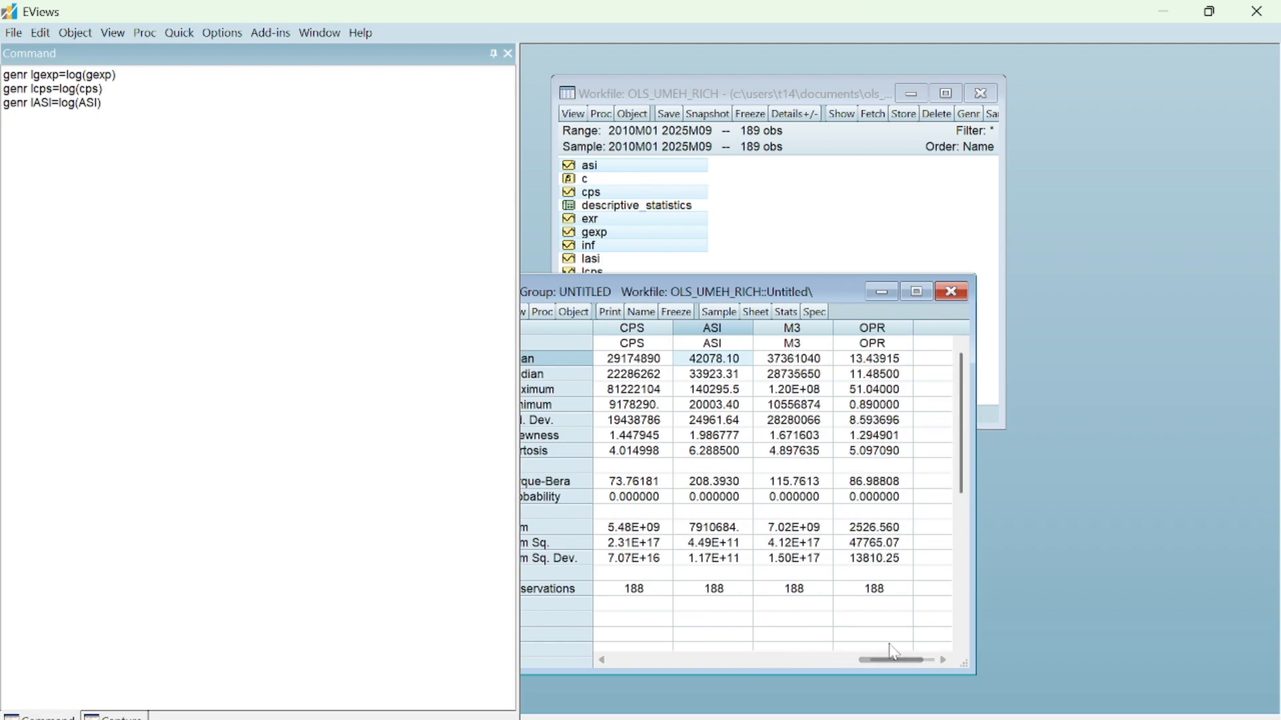
click(102, 102)
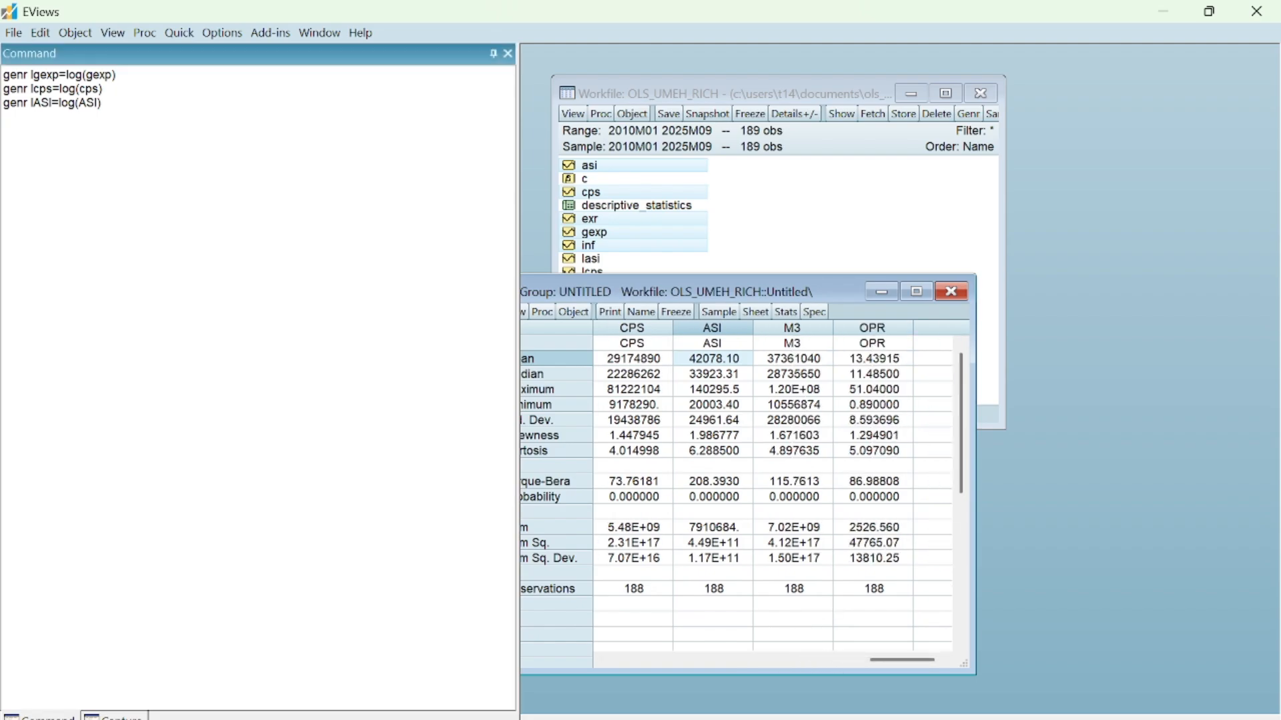
key(Return)
text(genr lM3=log(M3)
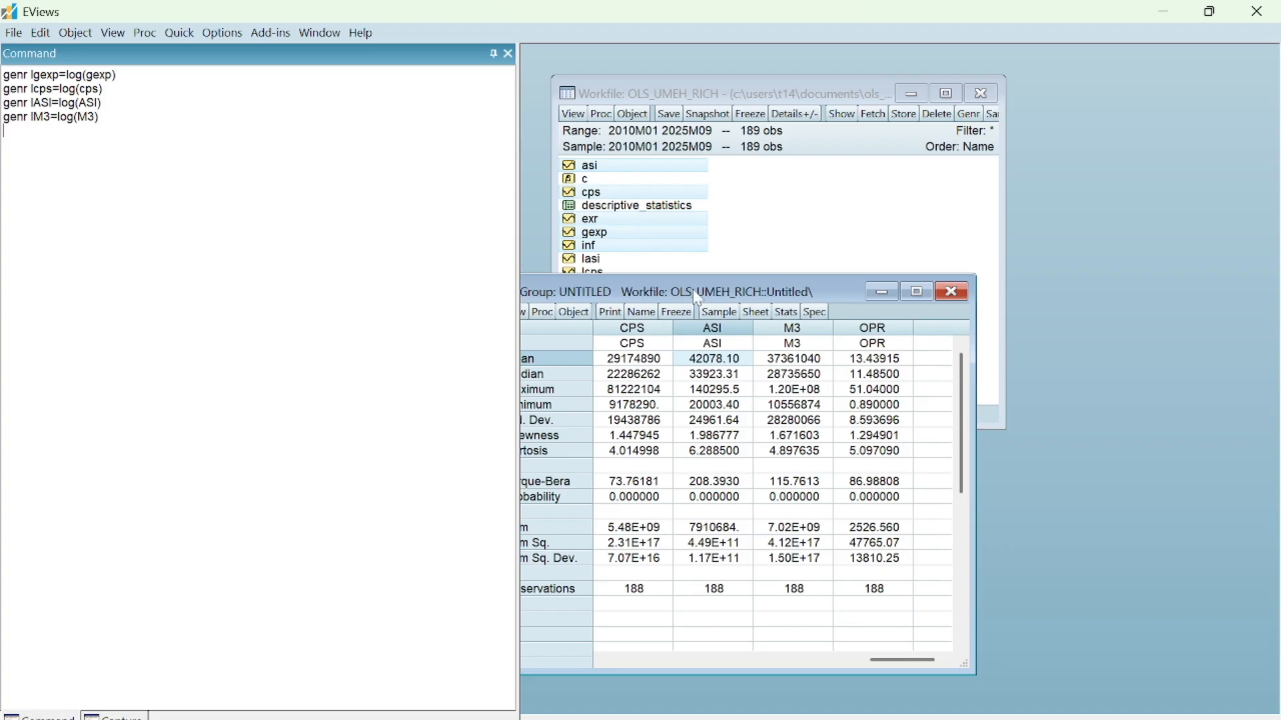
Step: Move the untitled group's window off the workfile list, then close it and confirm deleting the group
drag(714, 303, 836, 460)
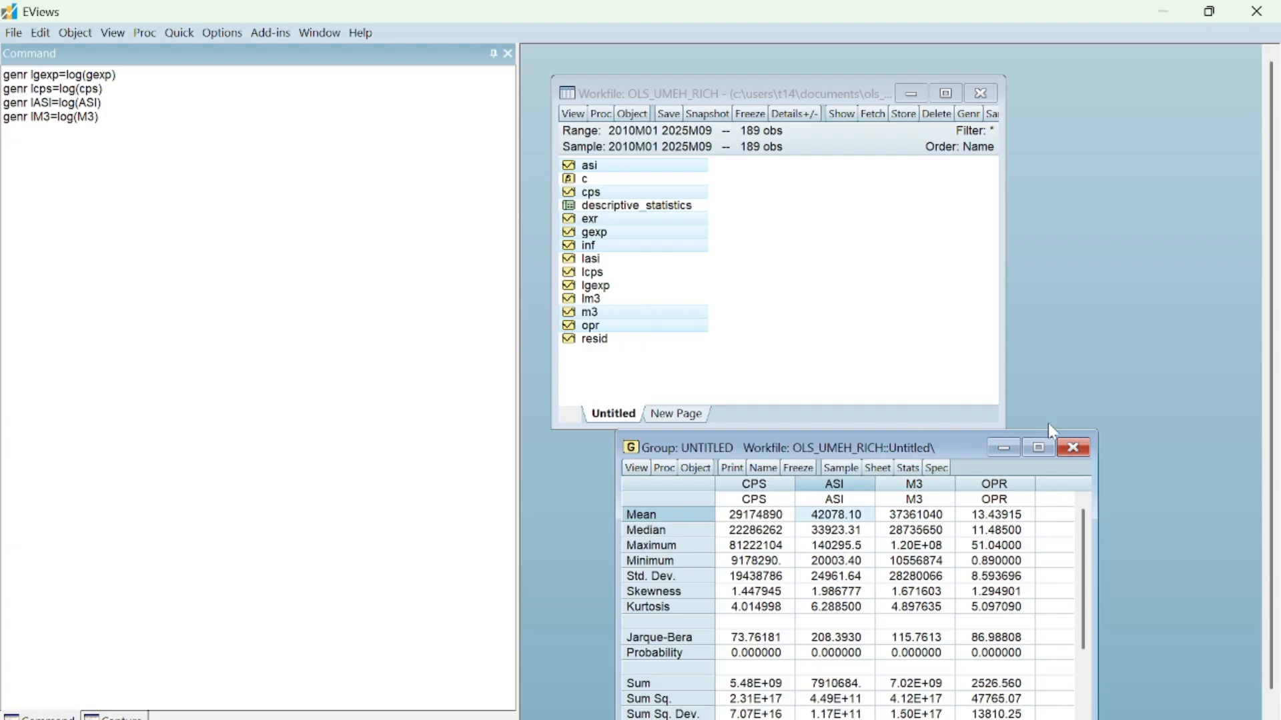
click(1070, 447)
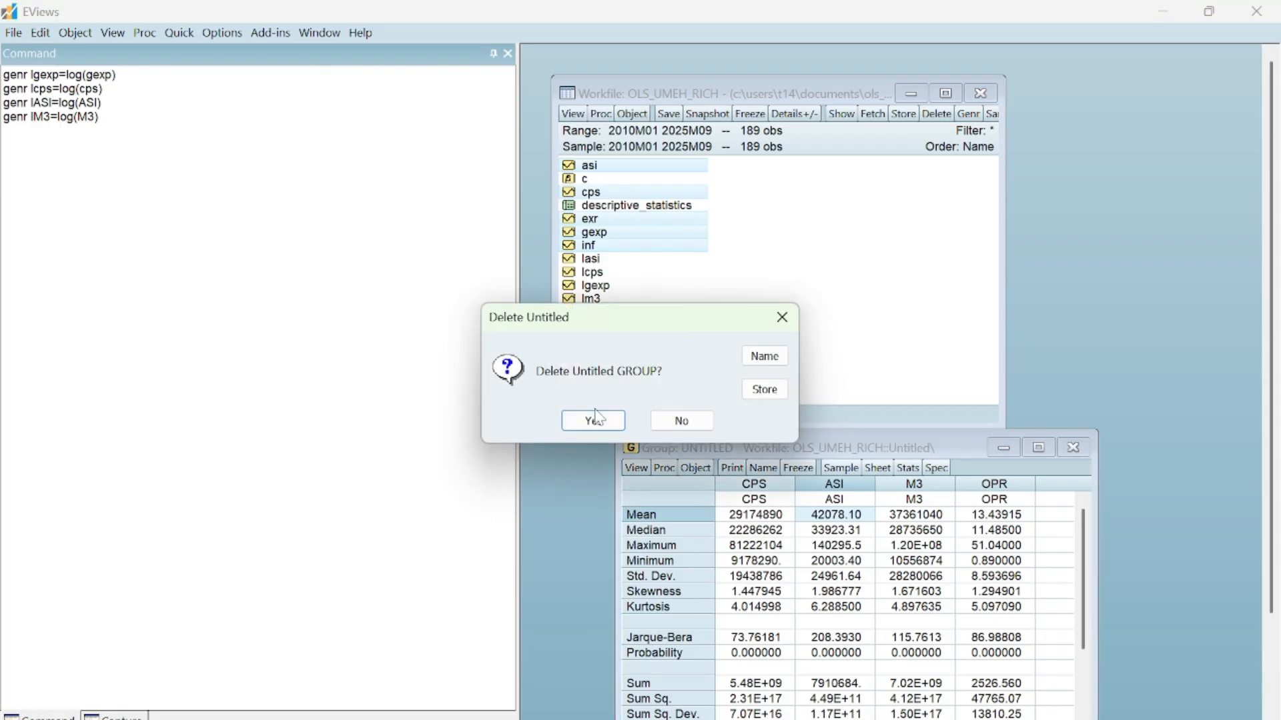
click(569, 427)
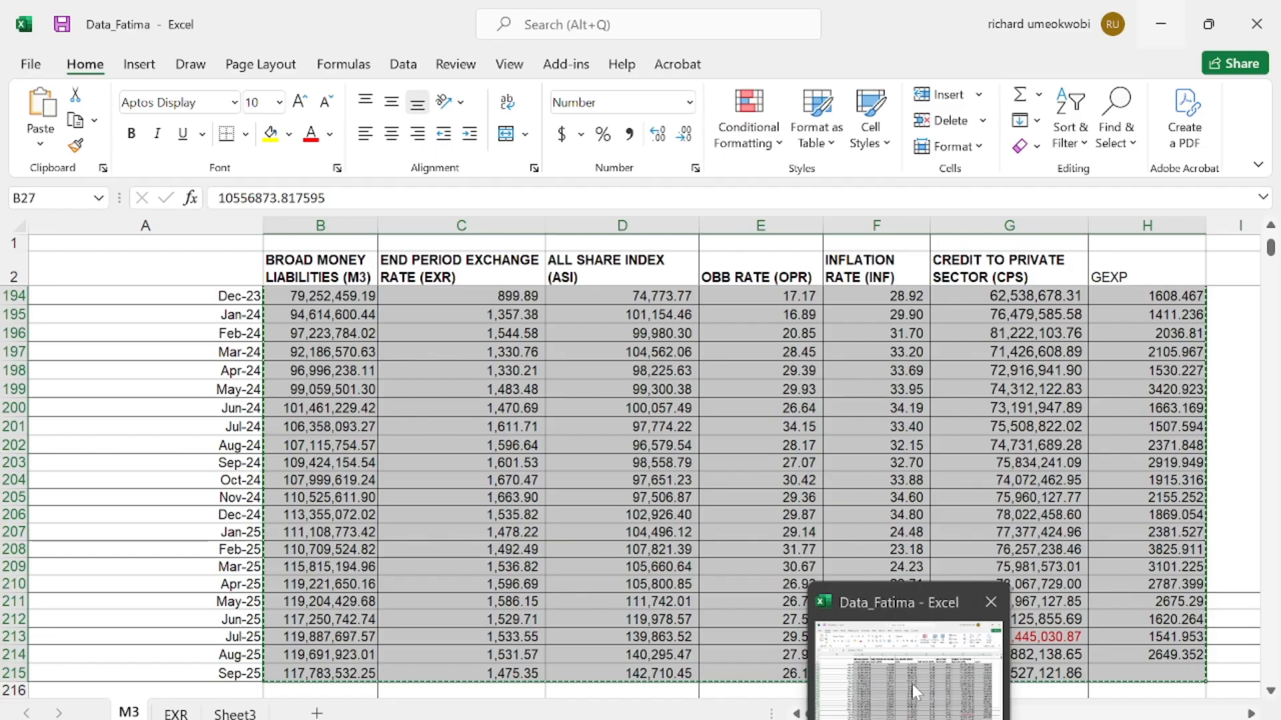
Step: Switch to the Data_Fatima workbook in Excel to check the source variables, then return to EViews
click(911, 683)
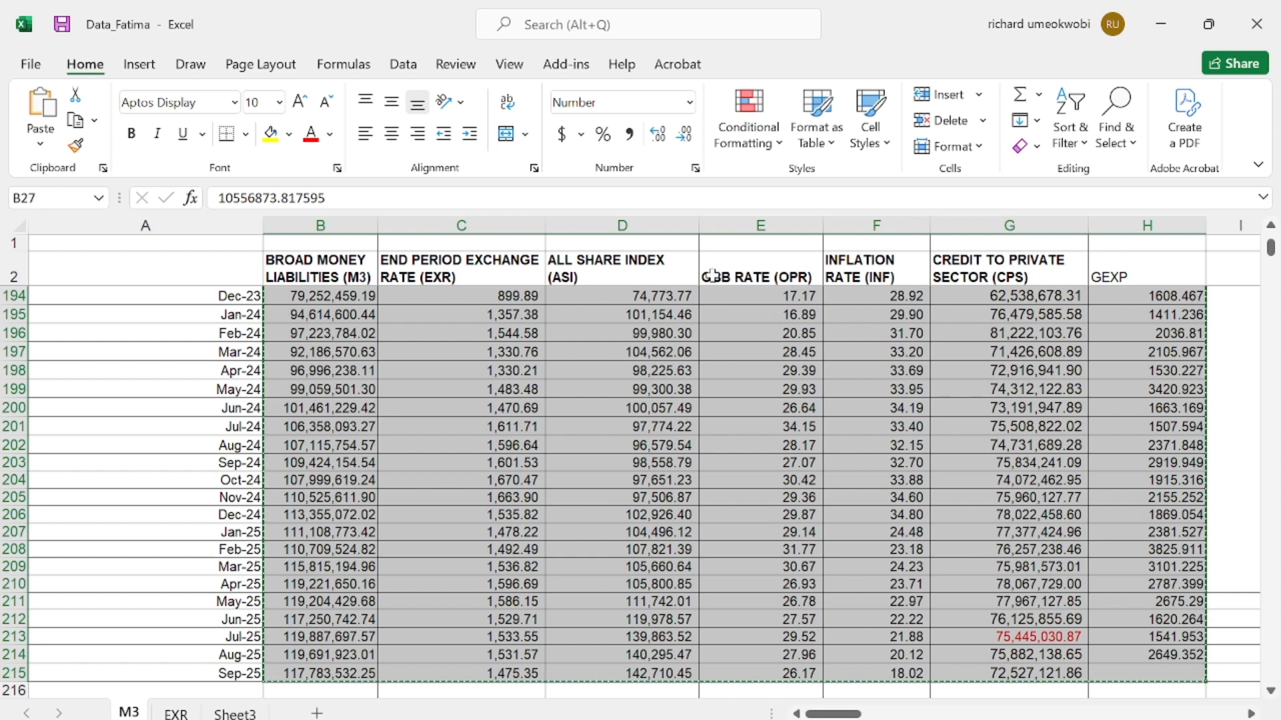
click(1181, 30)
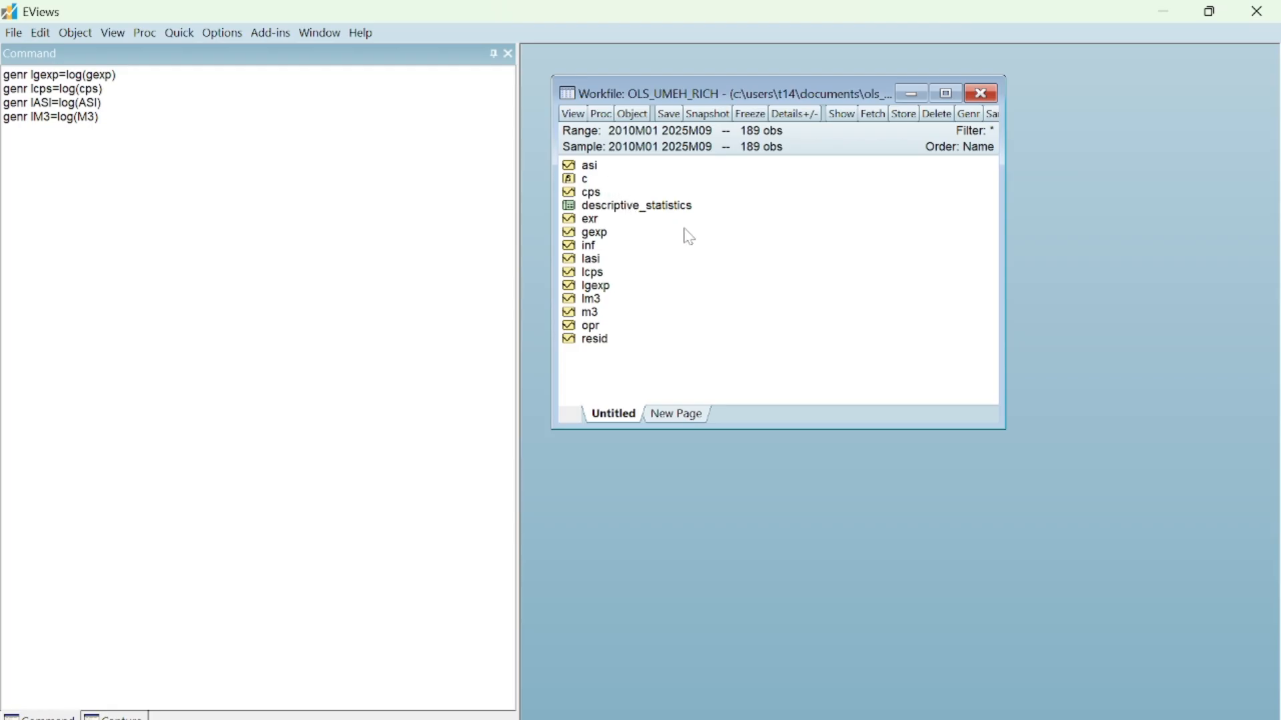
double_click(602, 171)
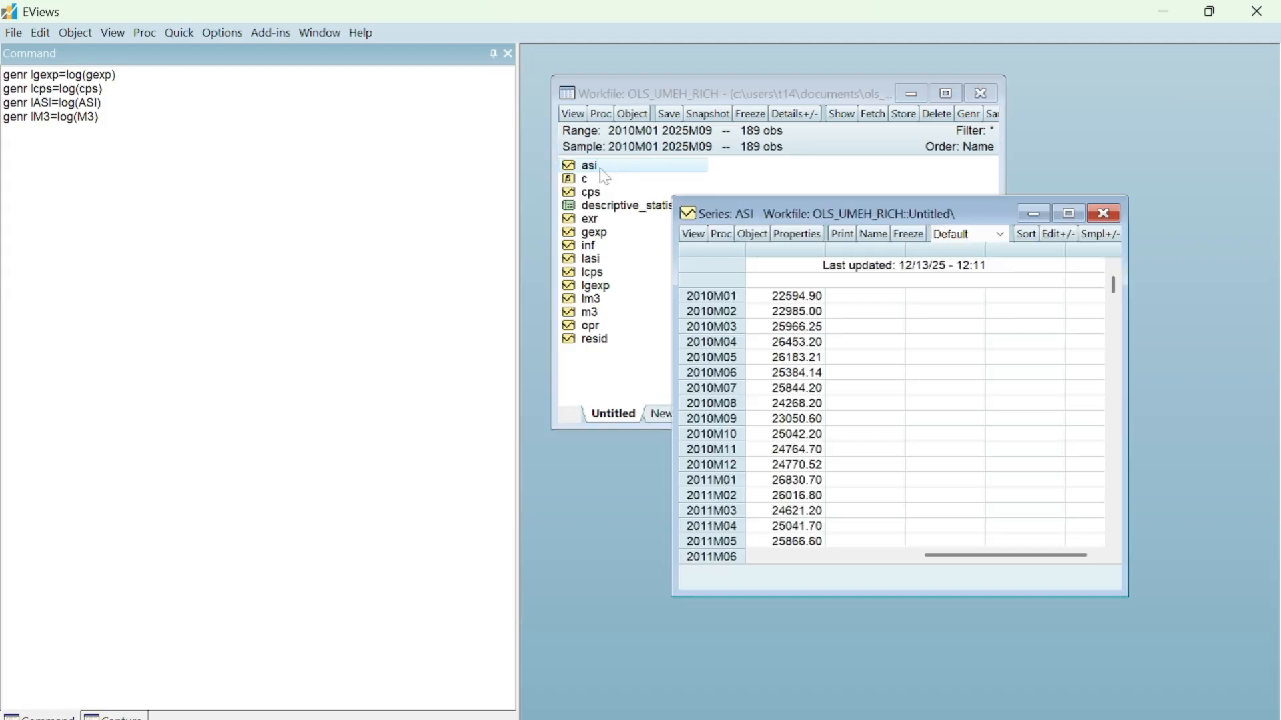
click(692, 234)
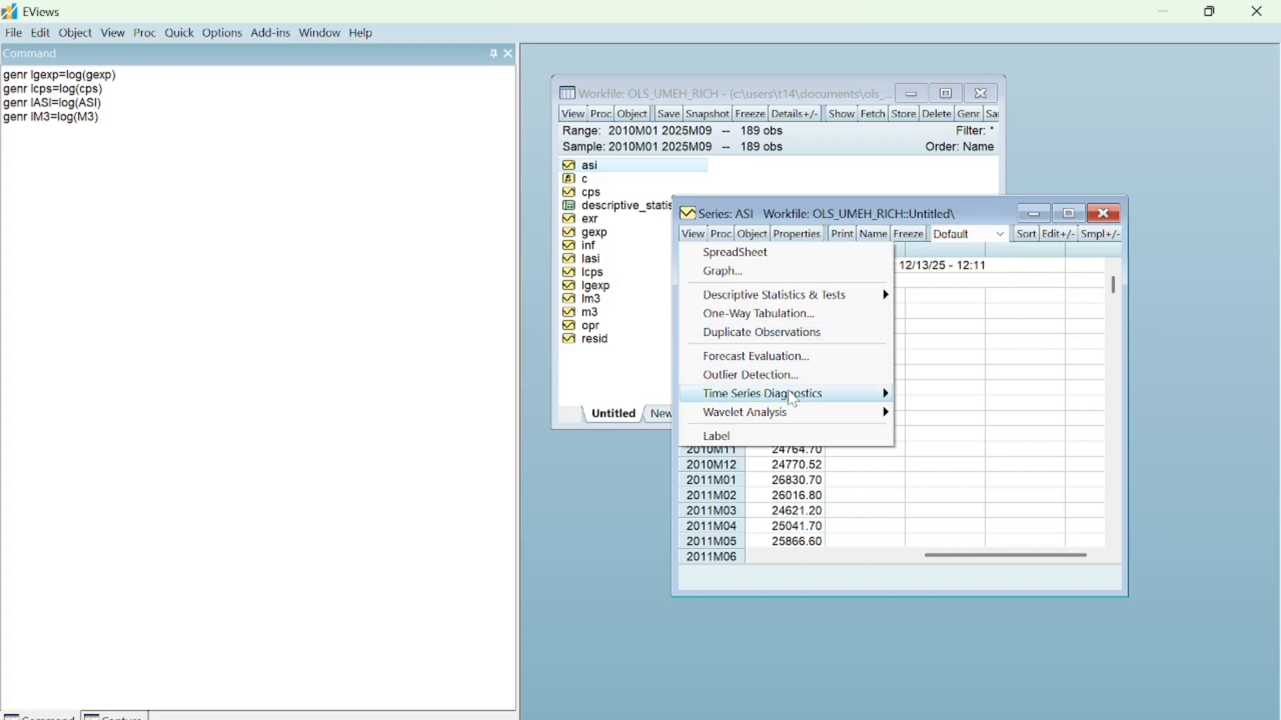
mouse_move(794, 400)
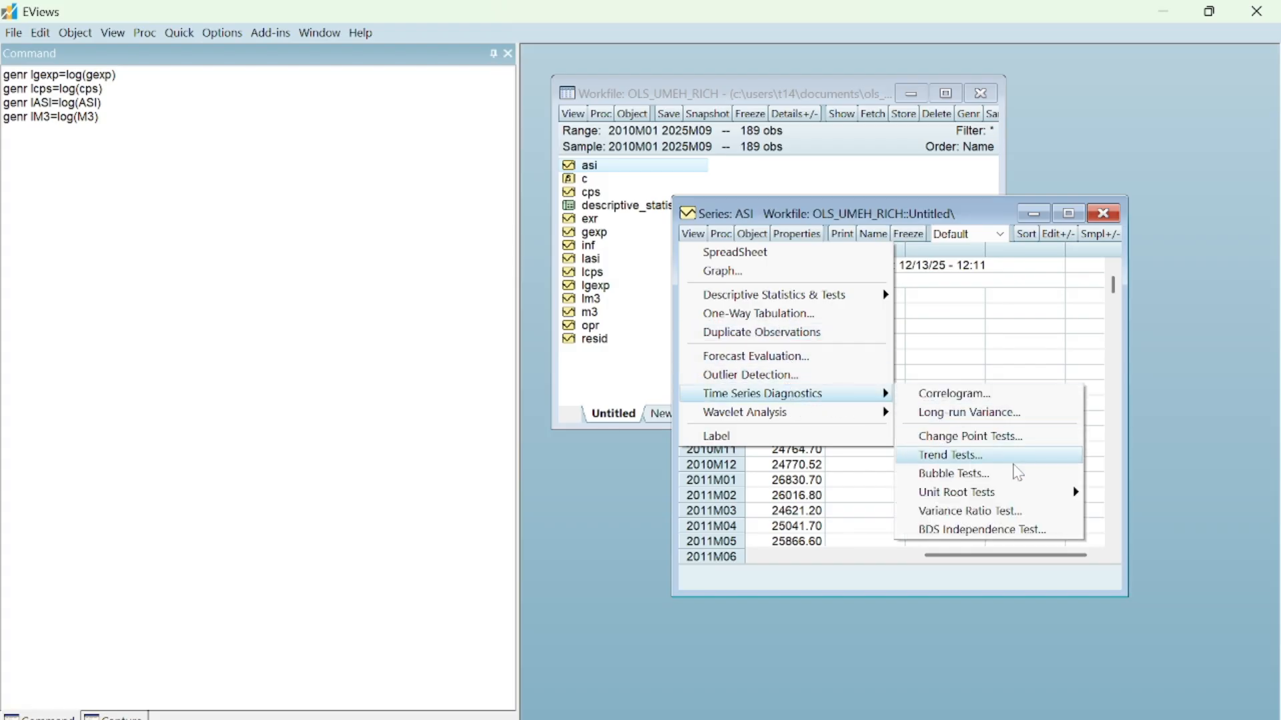
mouse_move(1029, 500)
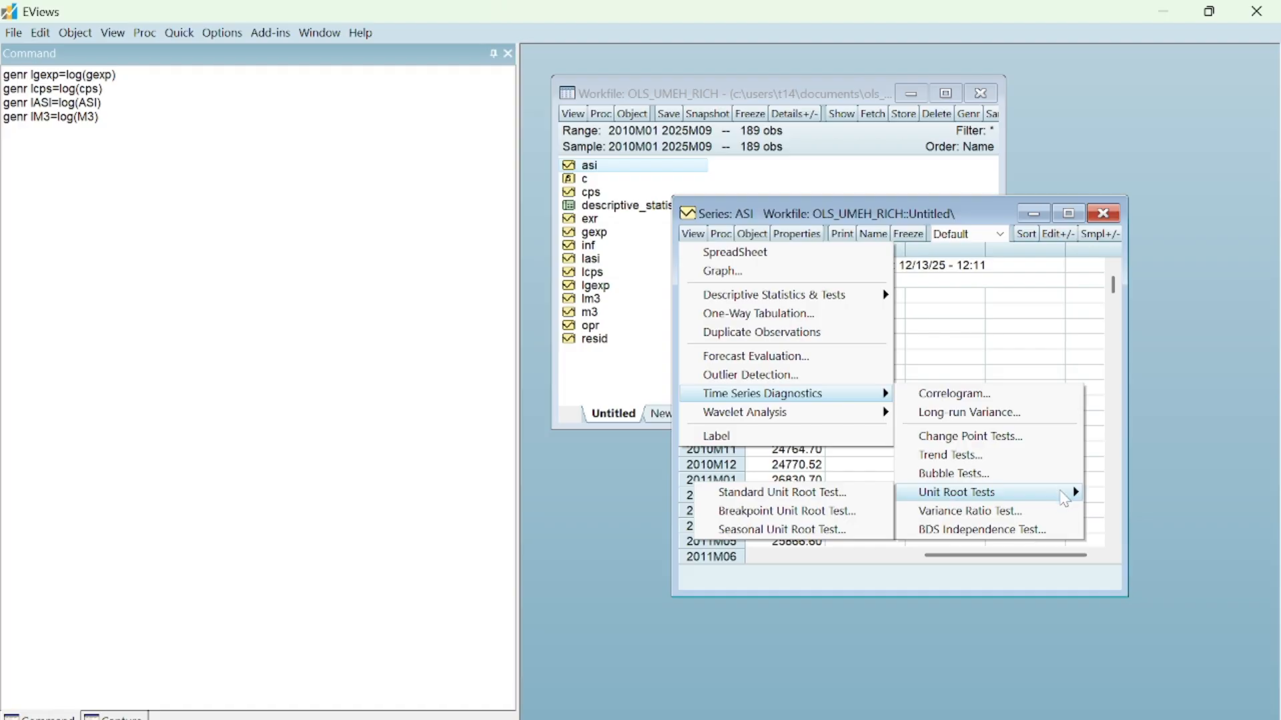
click(879, 495)
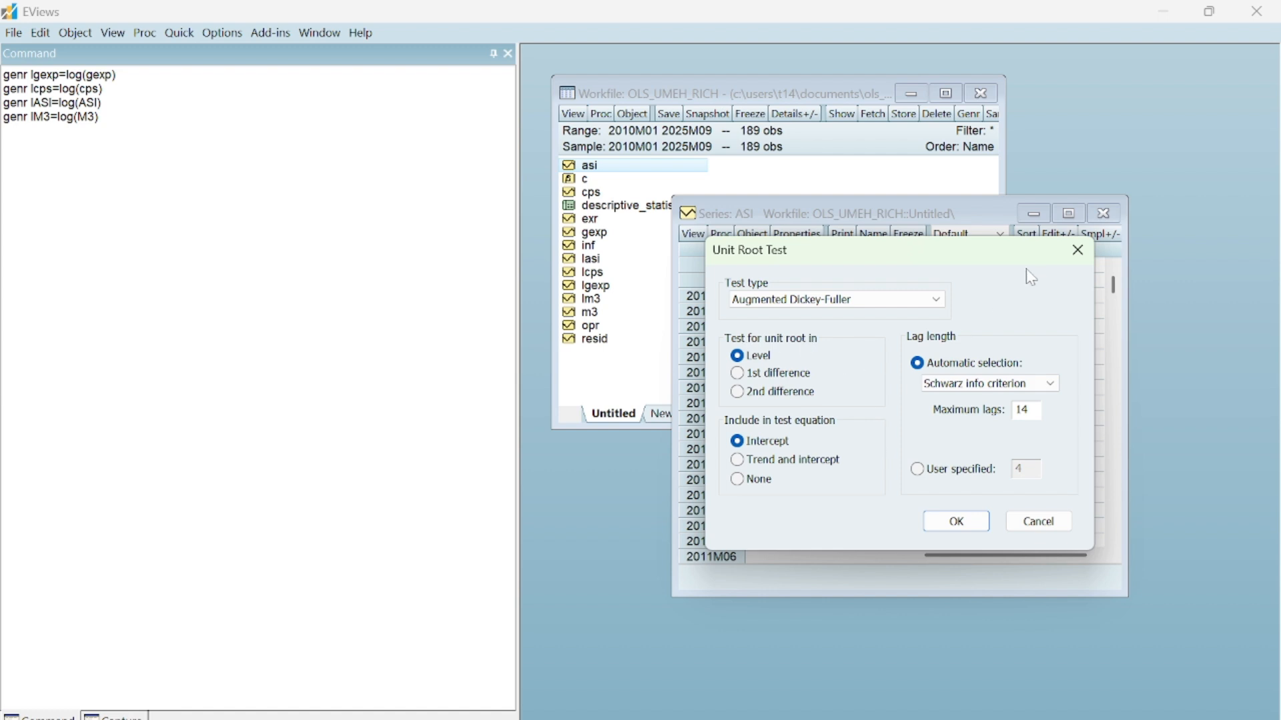
click(1042, 521)
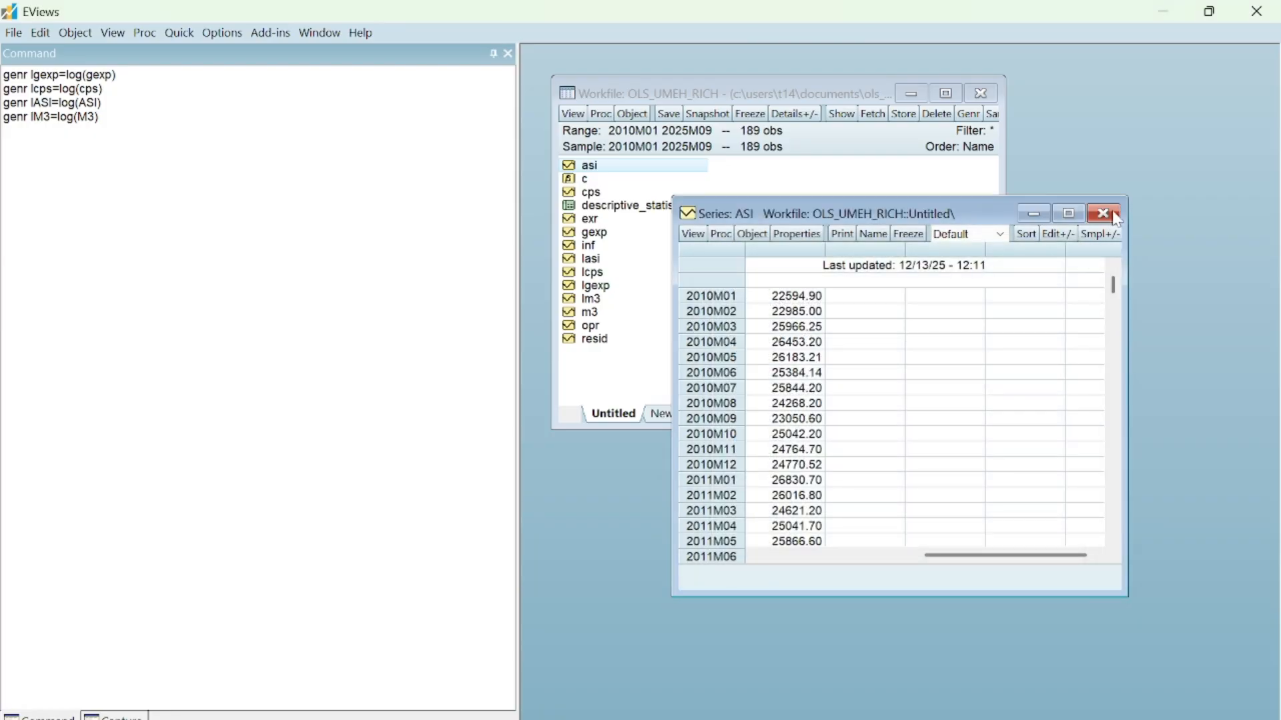
click(1116, 216)
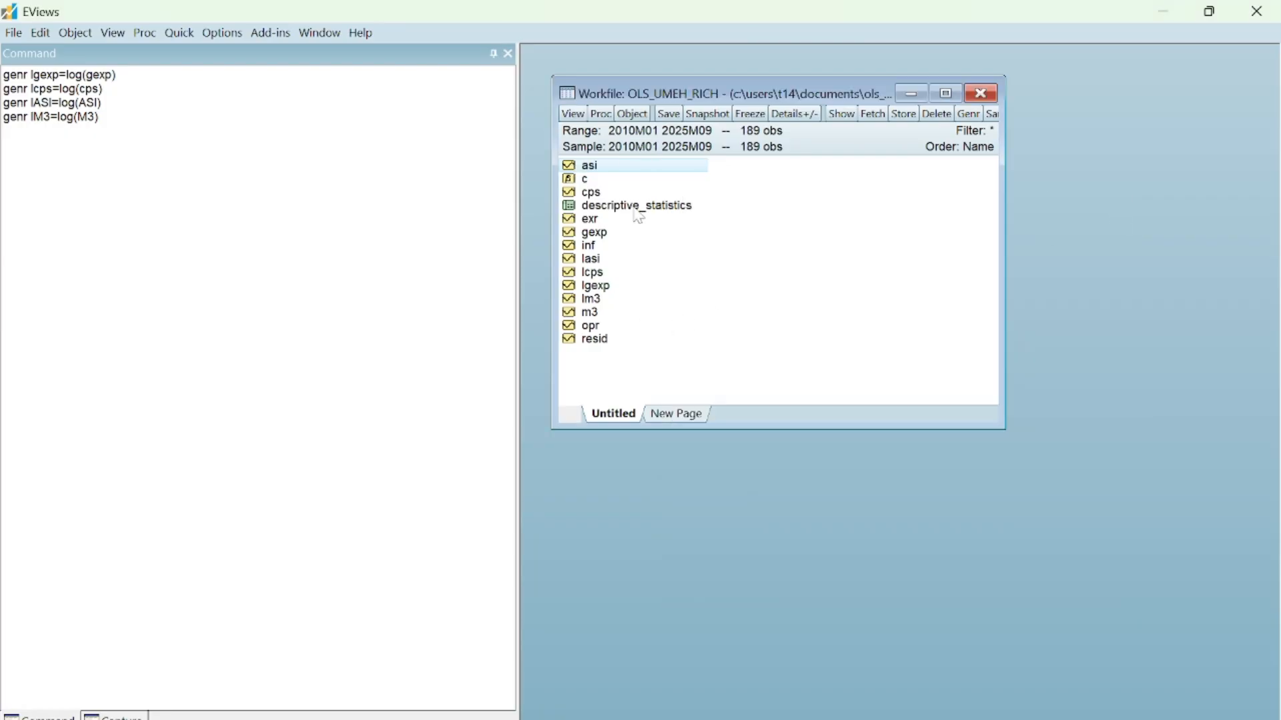
double_click(597, 261)
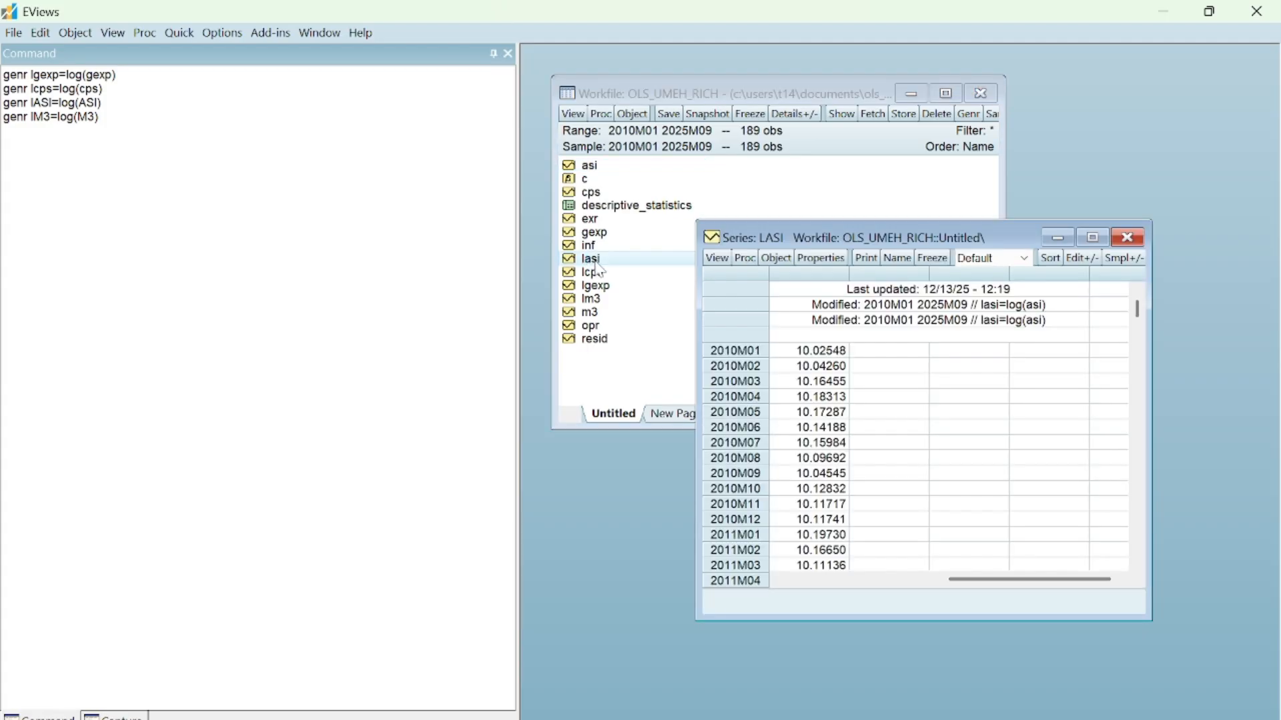
click(723, 261)
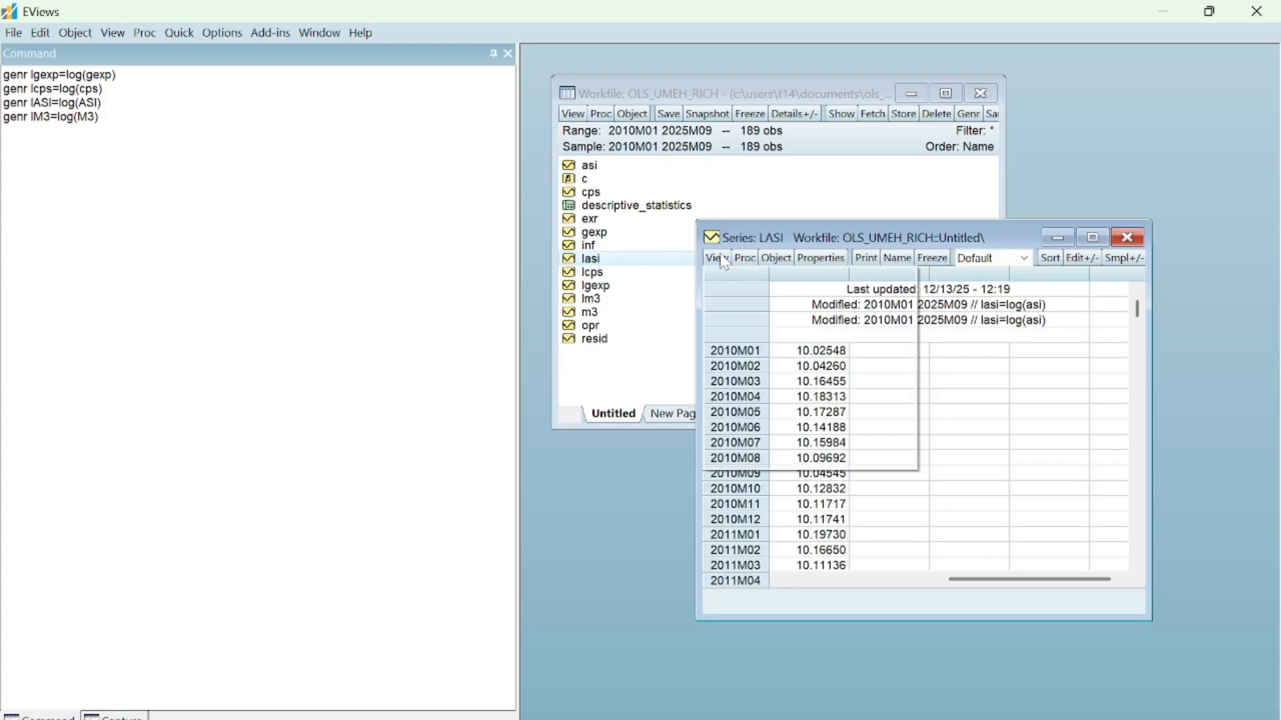
click(1081, 170)
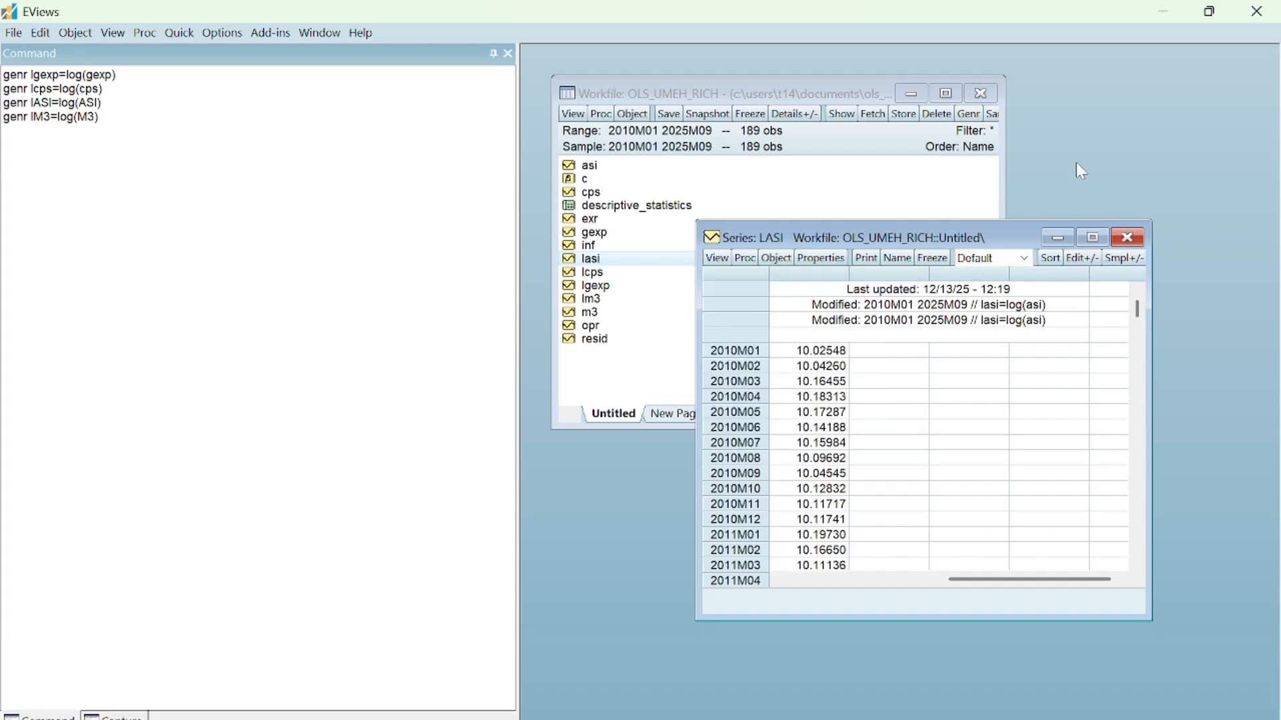
click(1138, 238)
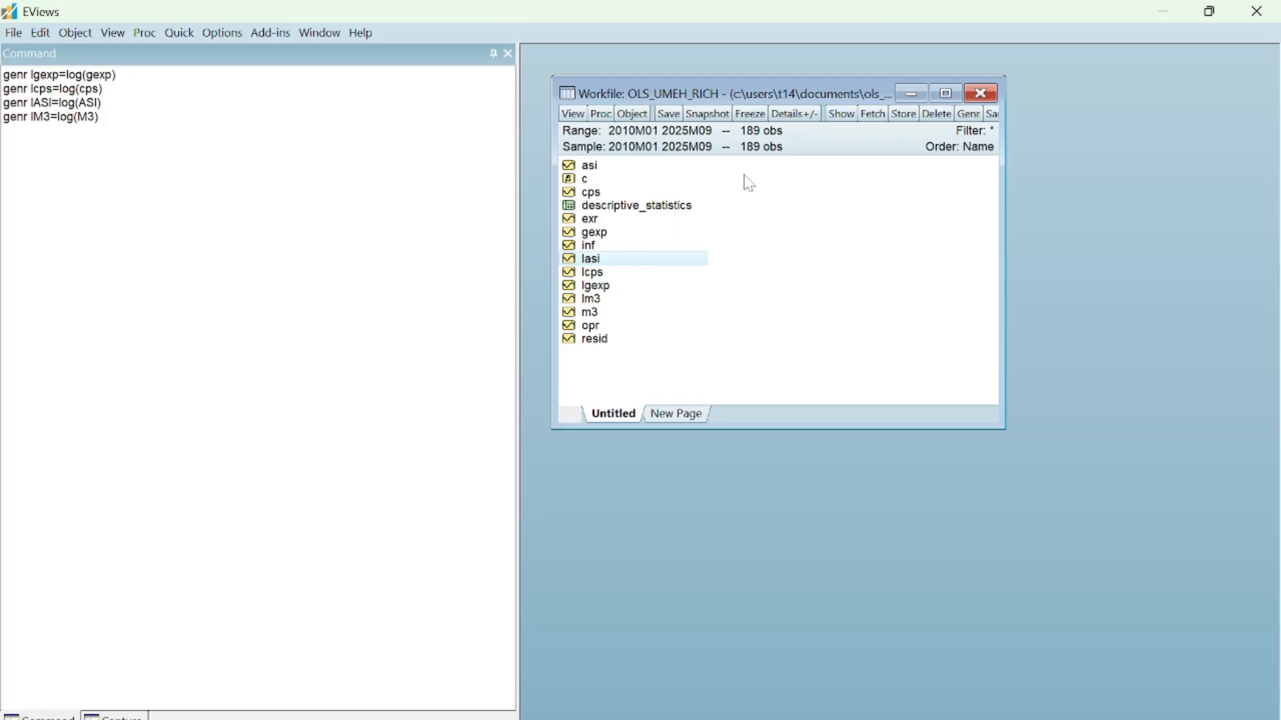
Step: Open LASI and ASI together as a group and plot them as a Line & Symbol graph of raw data on a single graph
right_click(591, 169)
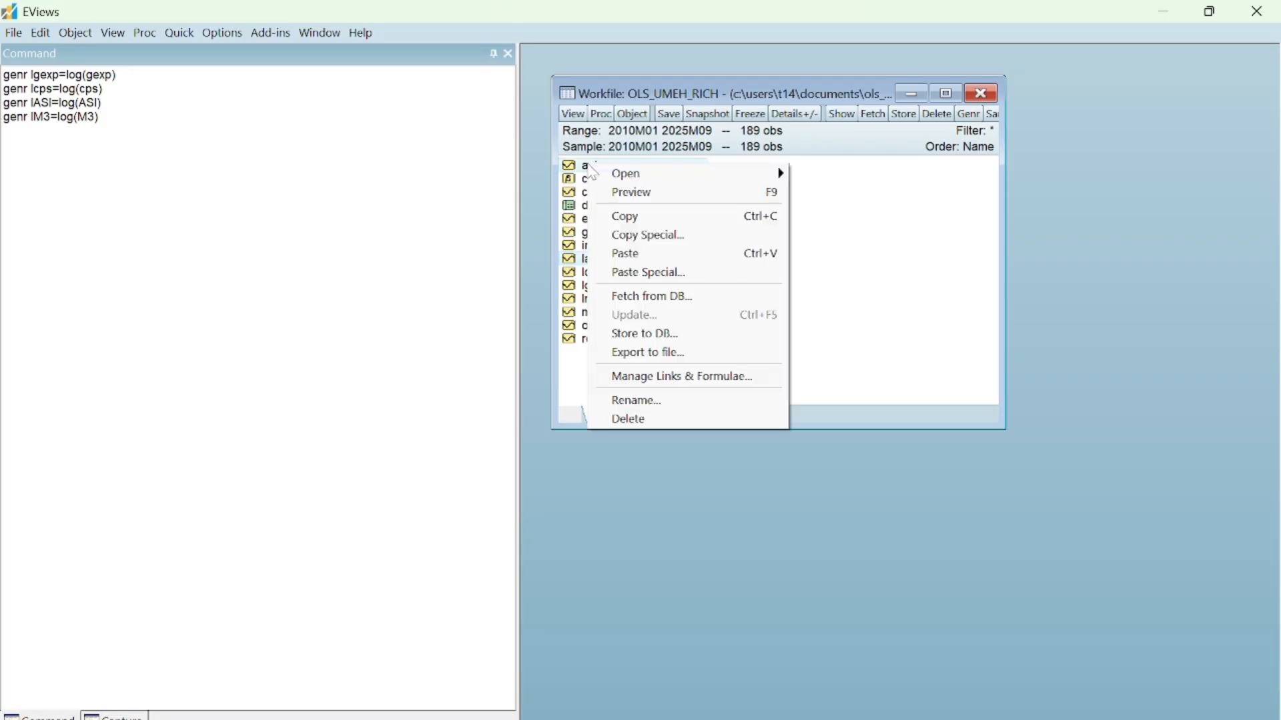
mouse_move(760, 177)
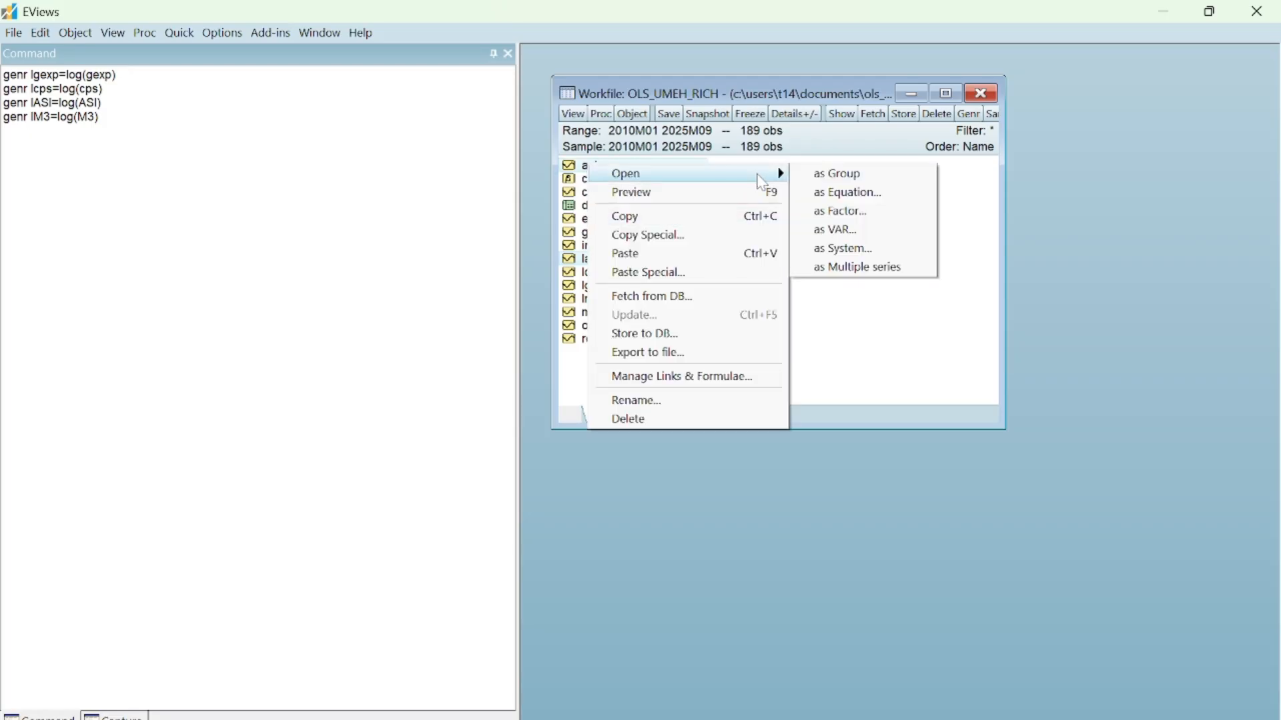
click(857, 175)
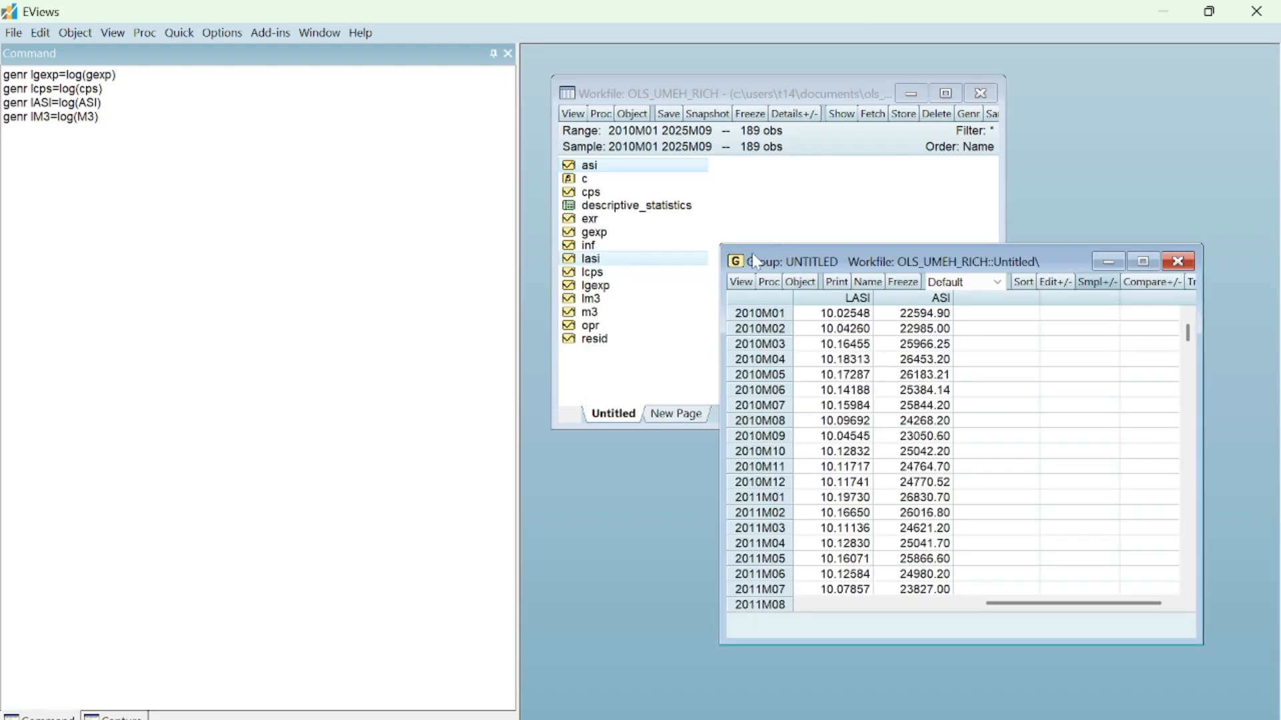
click(742, 282)
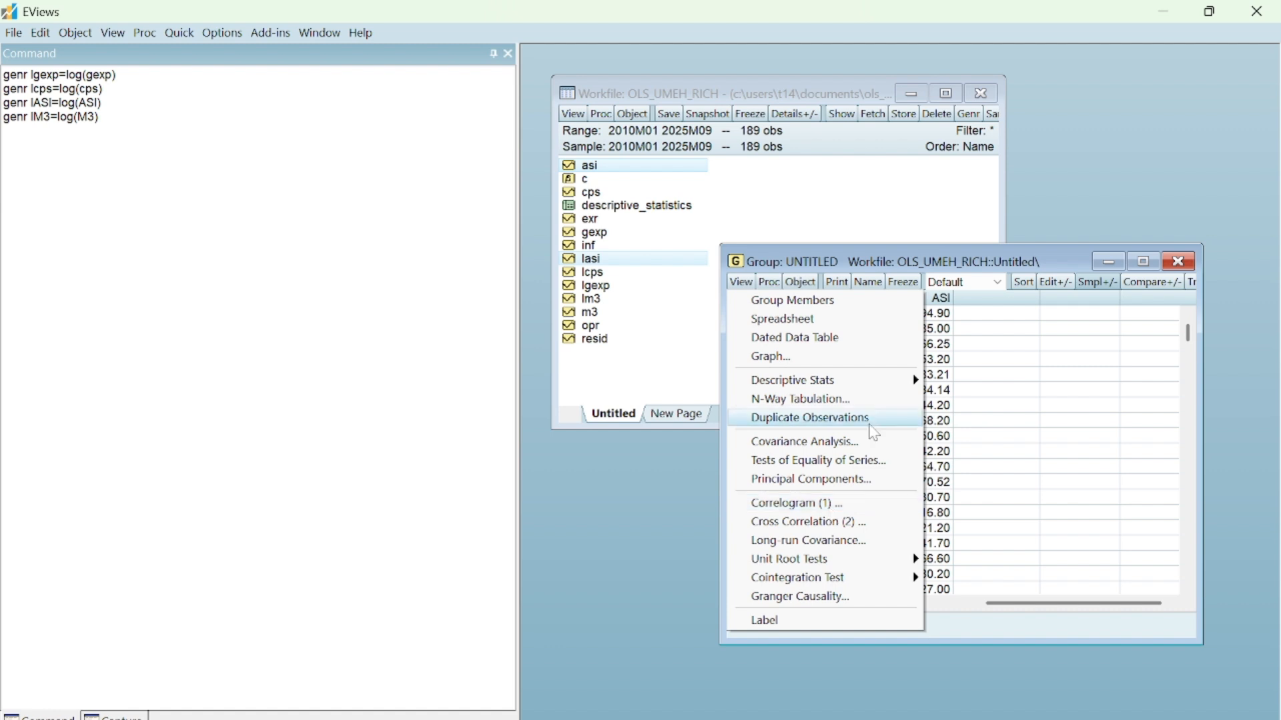
mouse_move(855, 570)
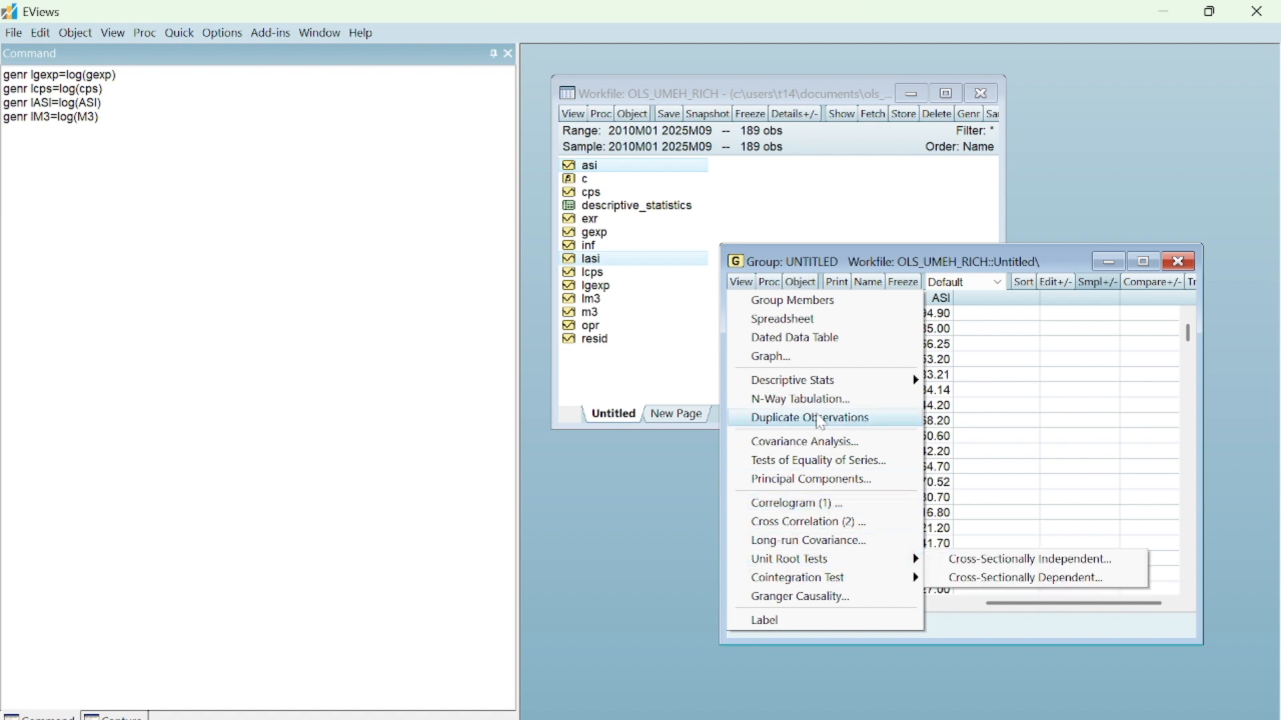
click(756, 364)
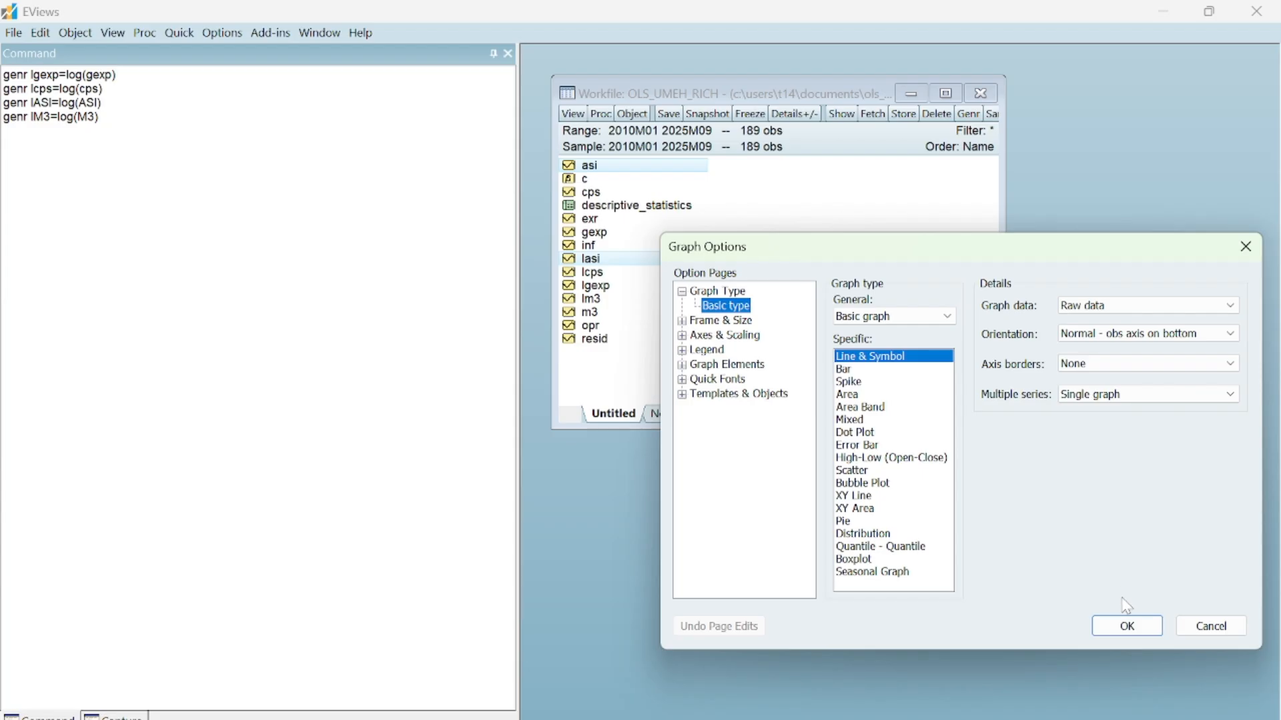
click(1127, 626)
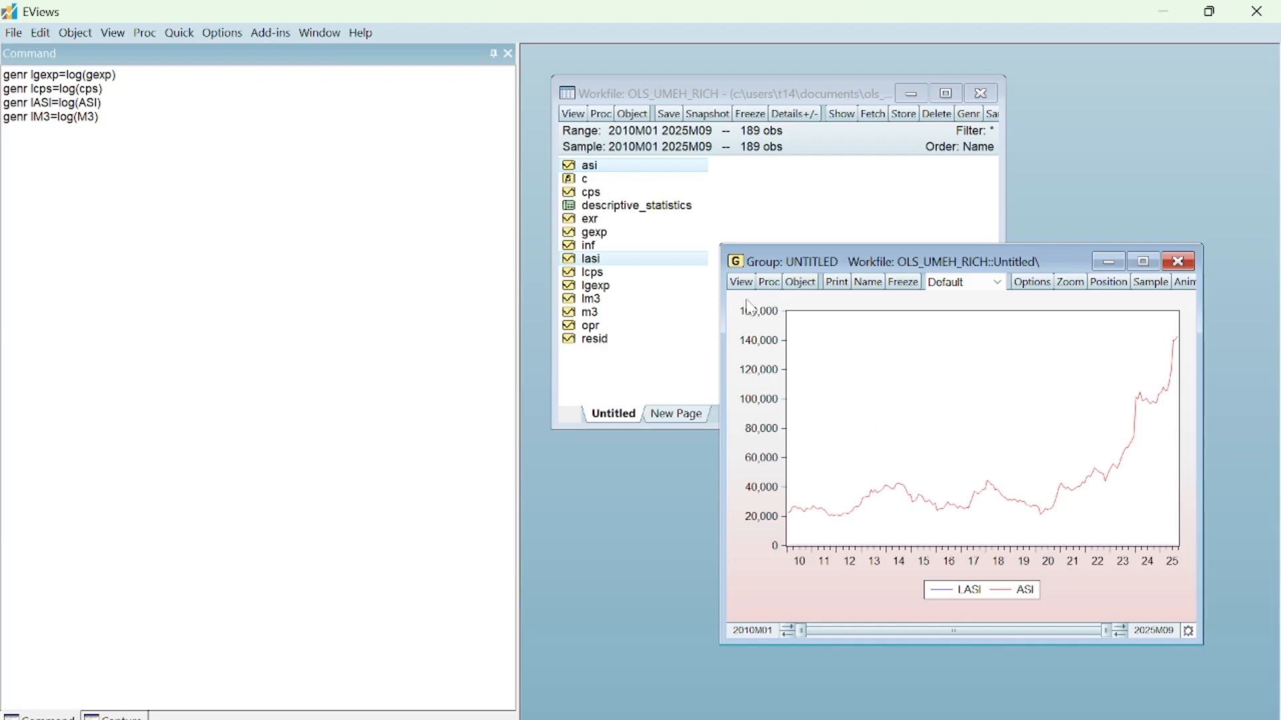
Step: Assign the ASI series to the right axis of the group graph and compare the LASI and ASI lines over time
click(770, 283)
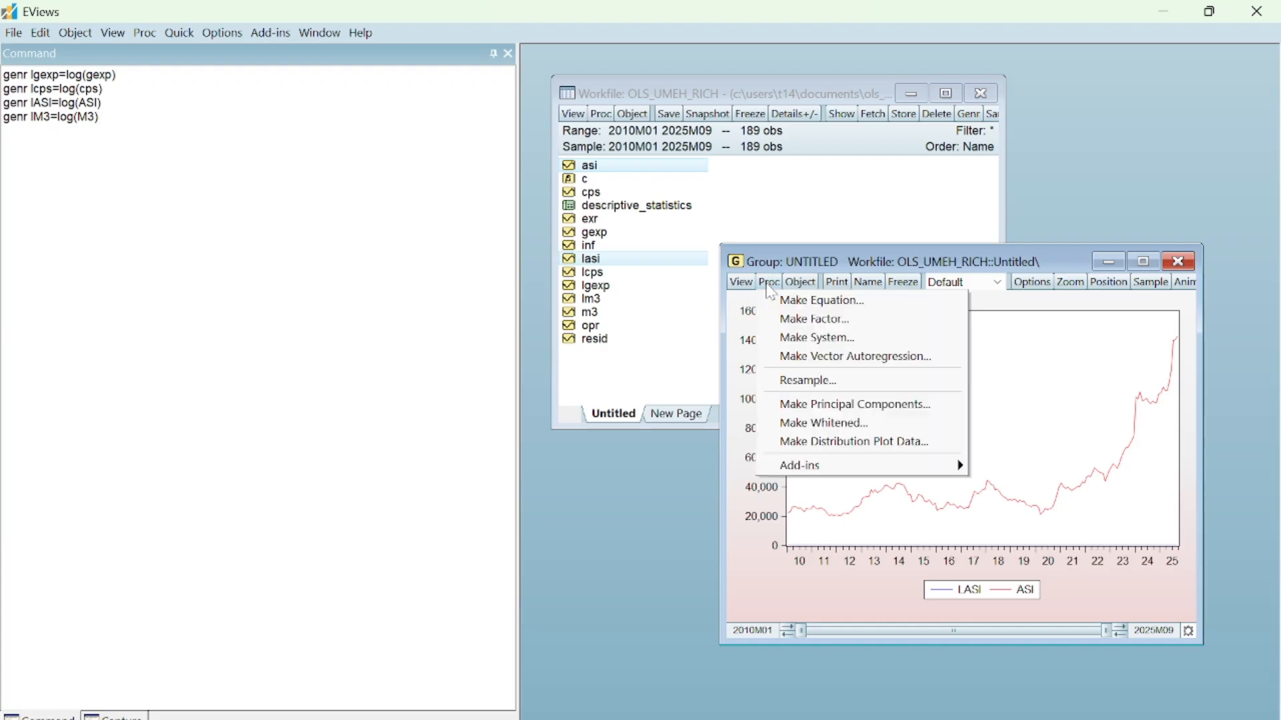
click(739, 283)
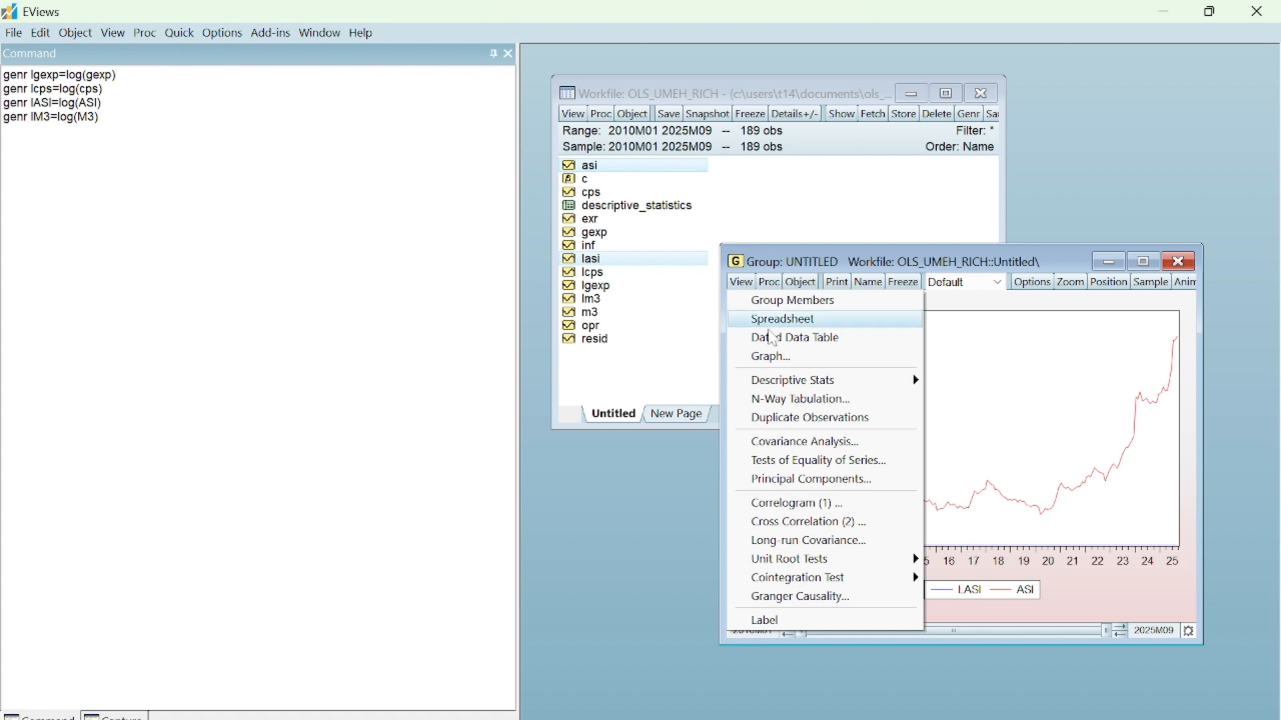
click(773, 358)
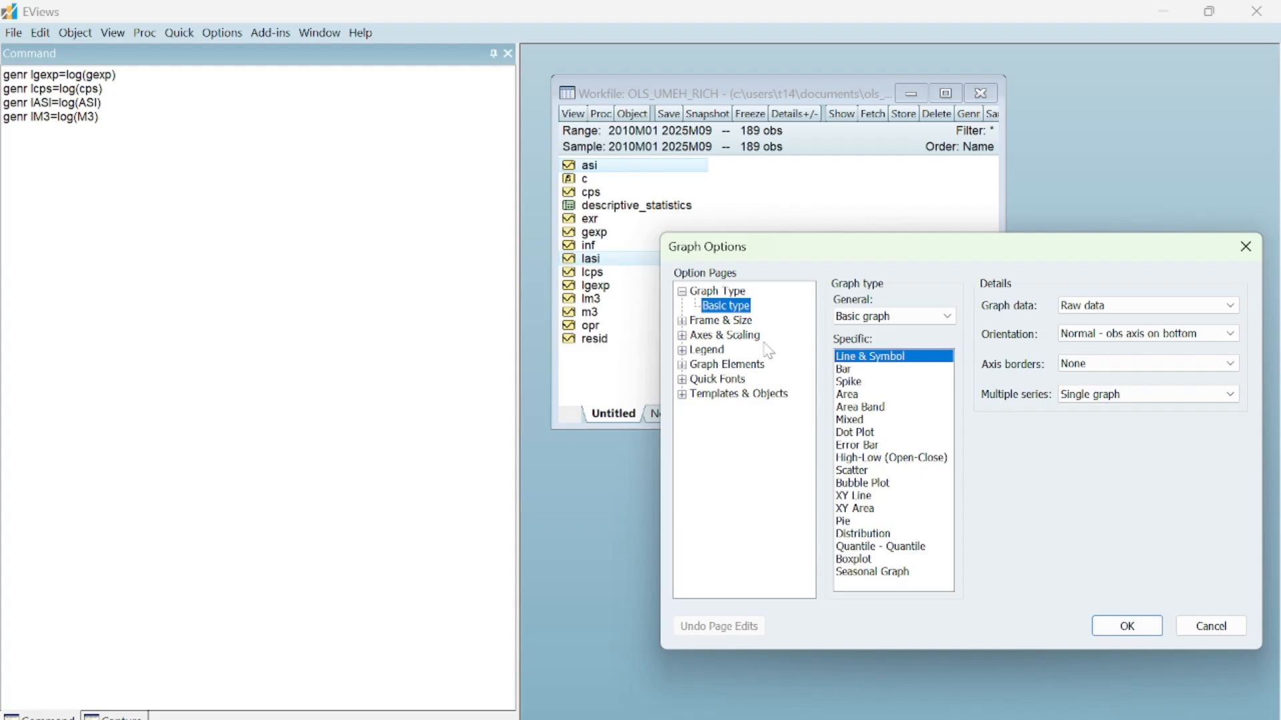
click(690, 336)
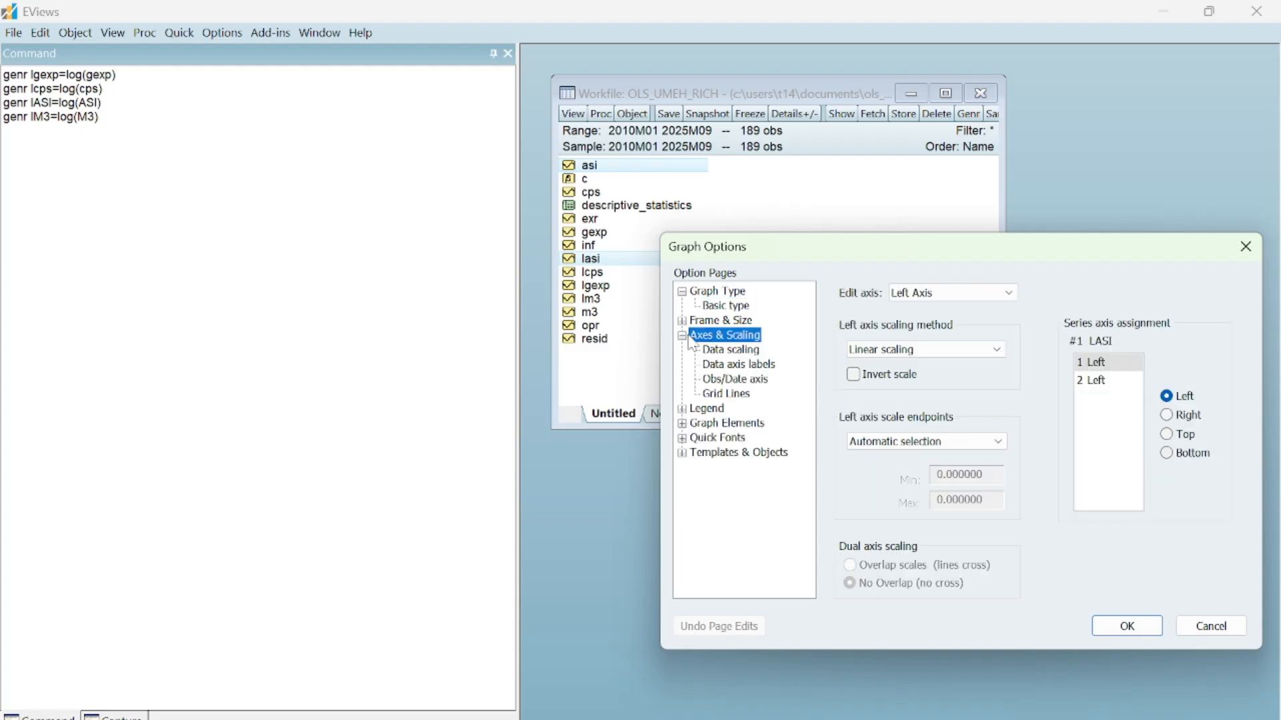
click(1120, 381)
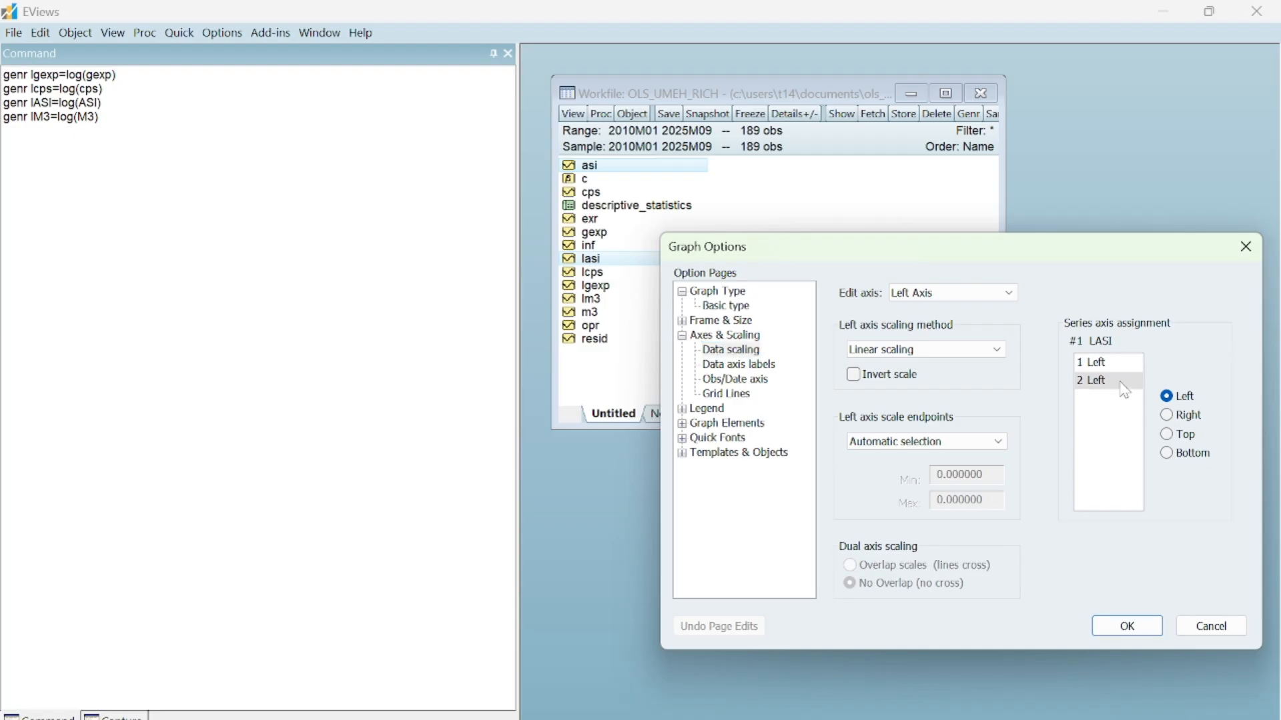
click(1167, 415)
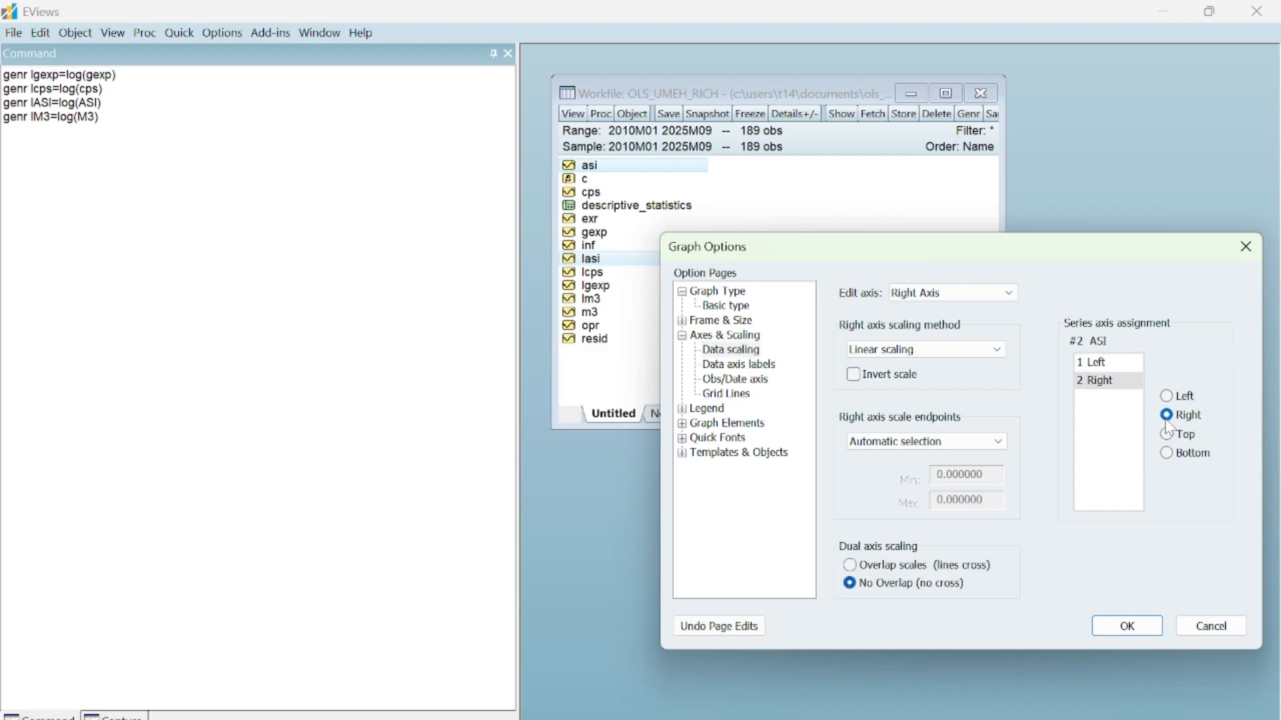
click(1130, 626)
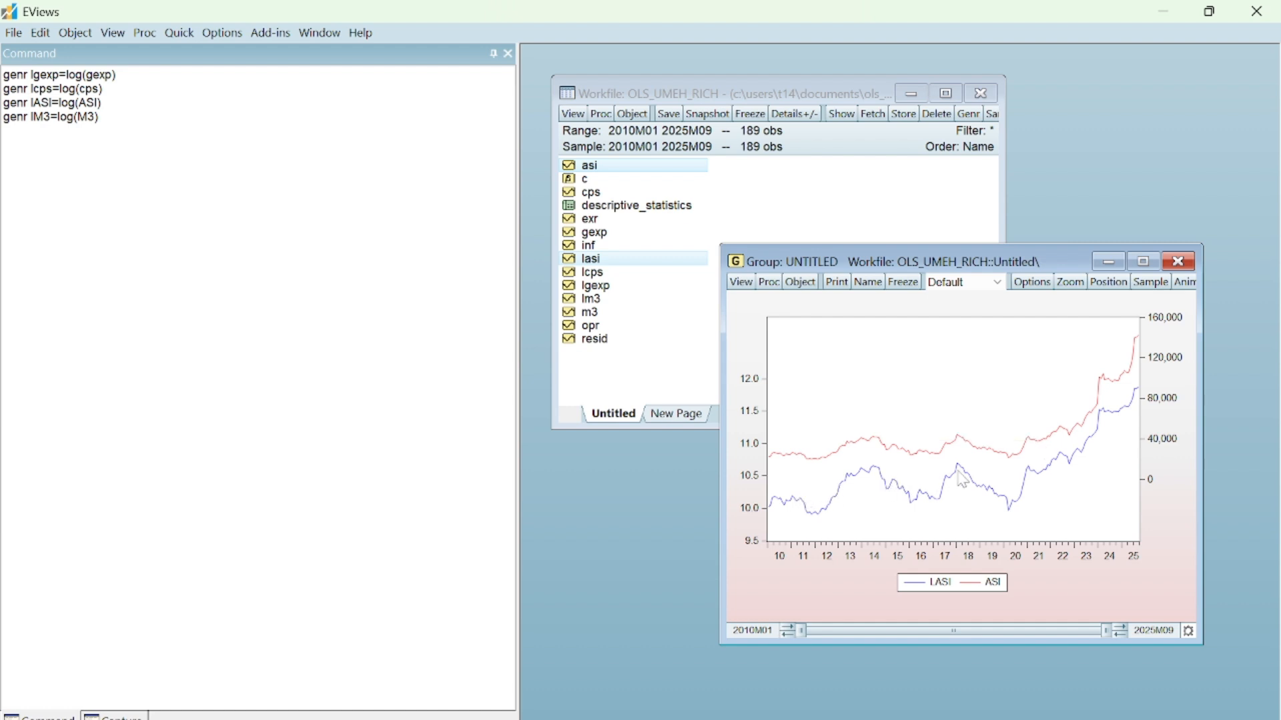
mouse_move(1101, 449)
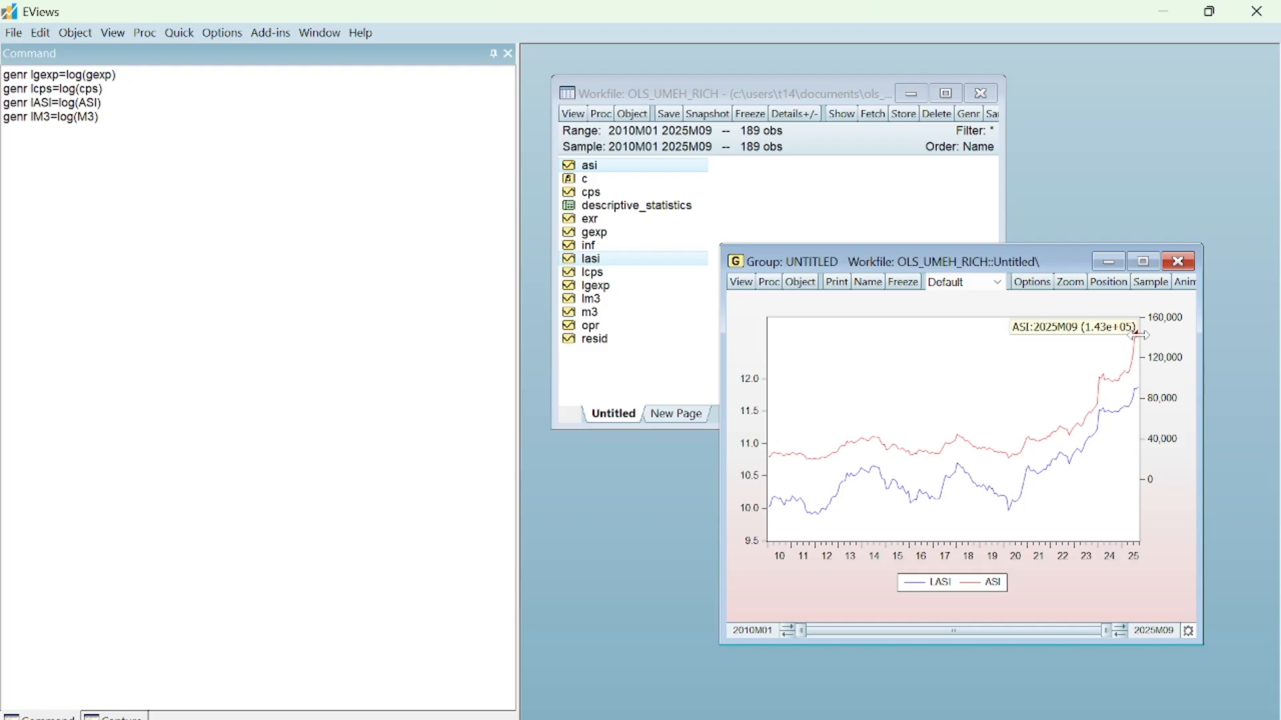
mouse_move(1139, 338)
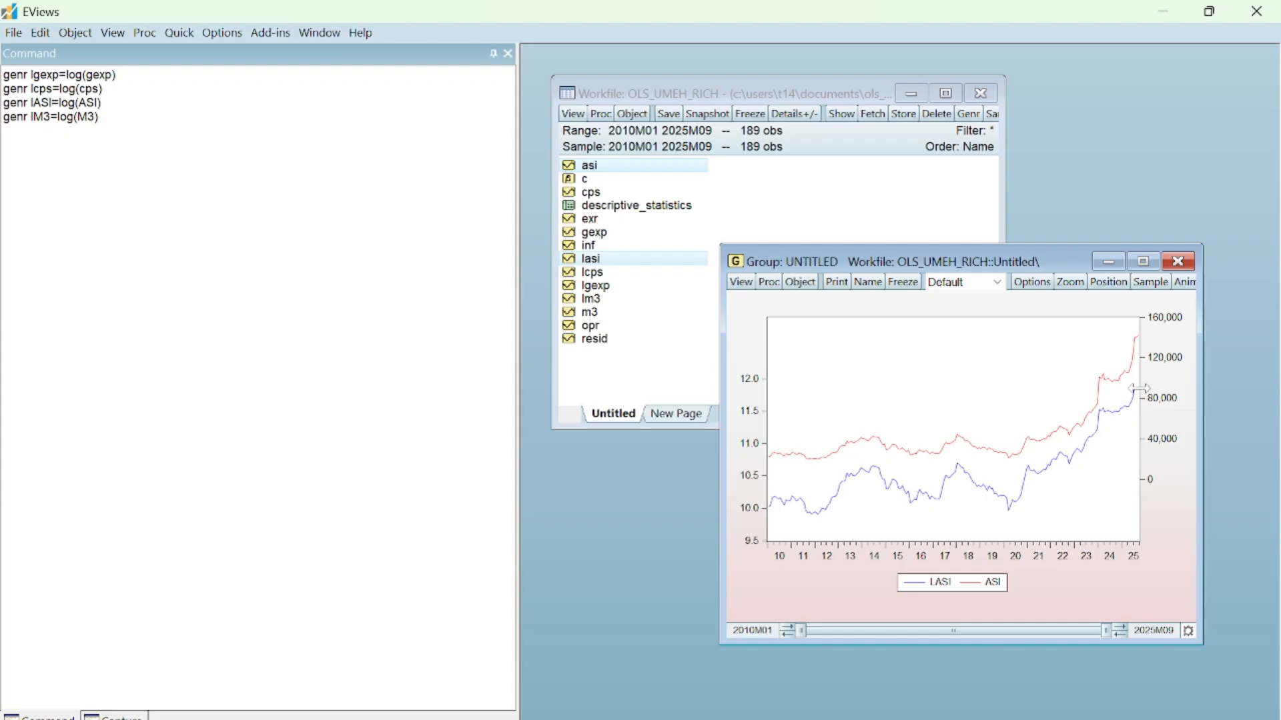
mouse_move(1134, 391)
mouse_move(909, 454)
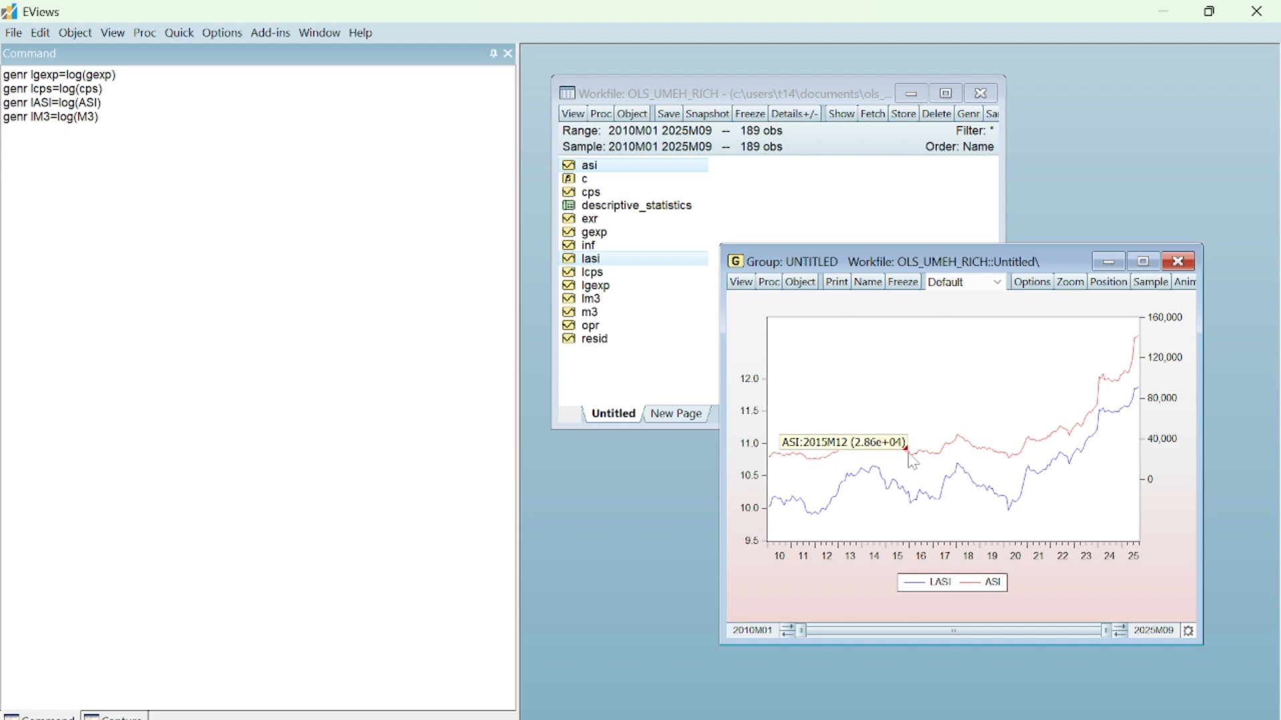
mouse_move(839, 521)
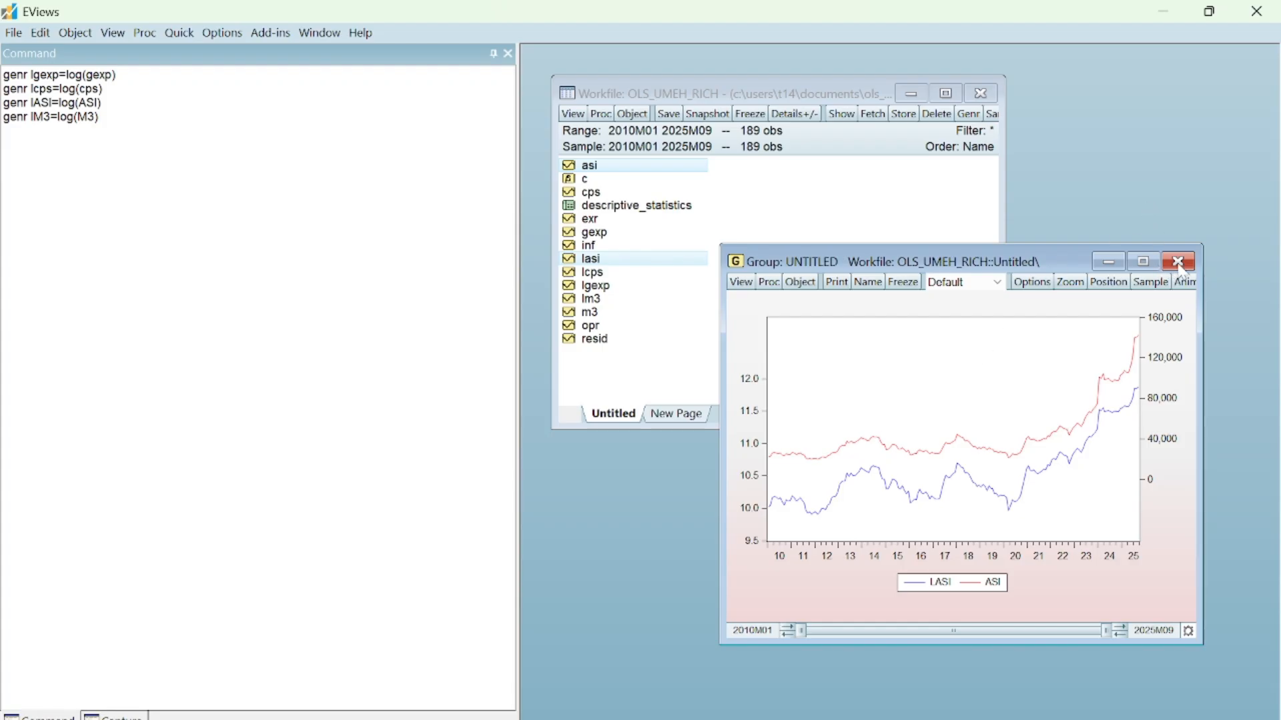
Step: Freeze the dual-axis graph with updating off and name the frozen graph graph_asi
click(908, 285)
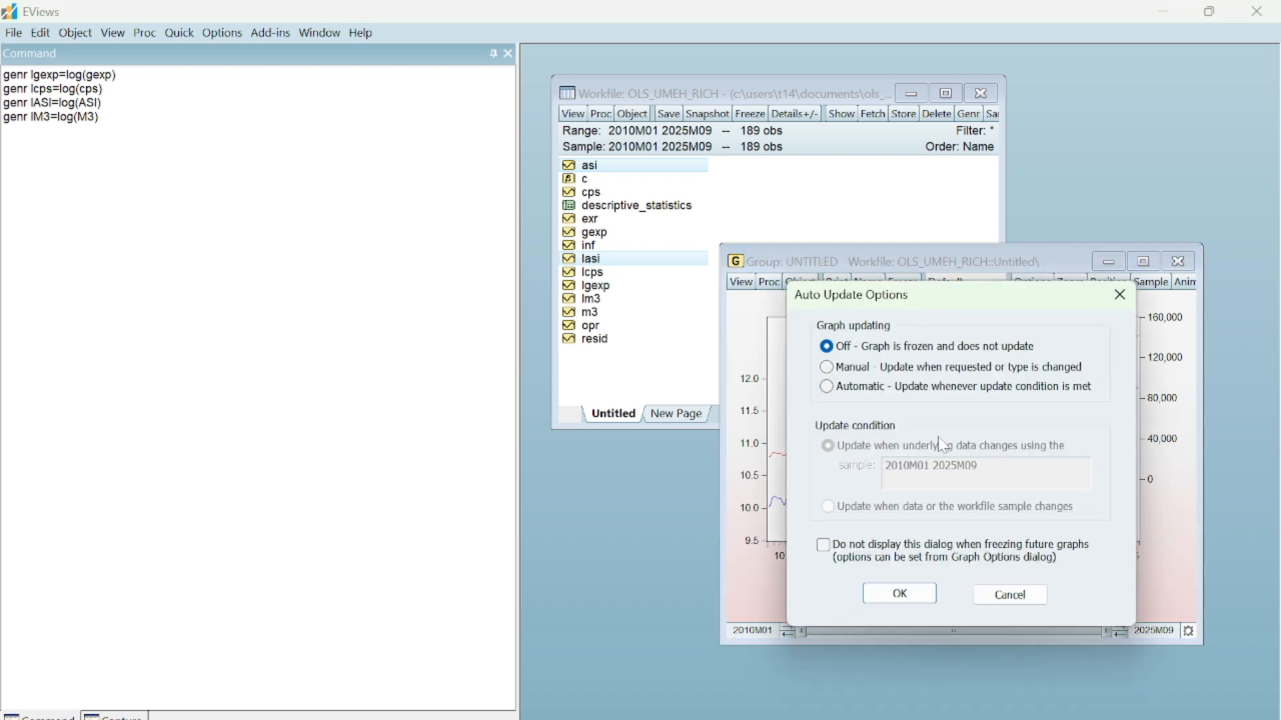
click(911, 594)
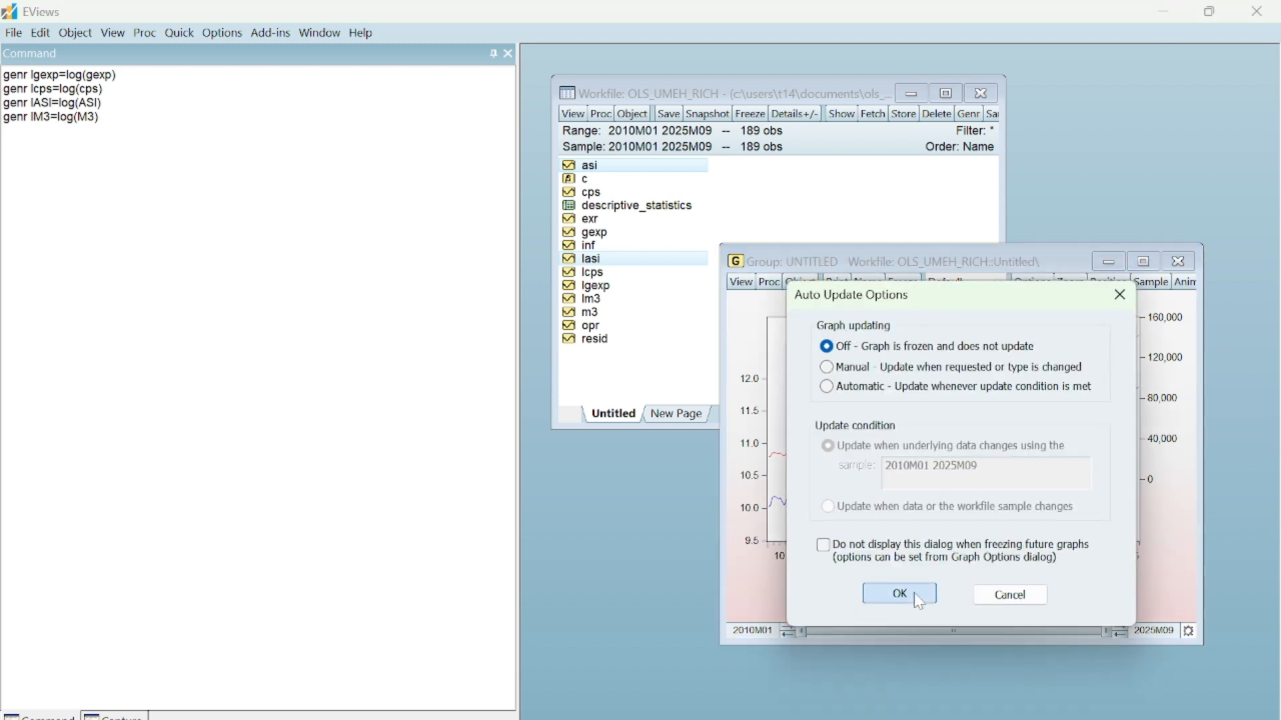
click(927, 336)
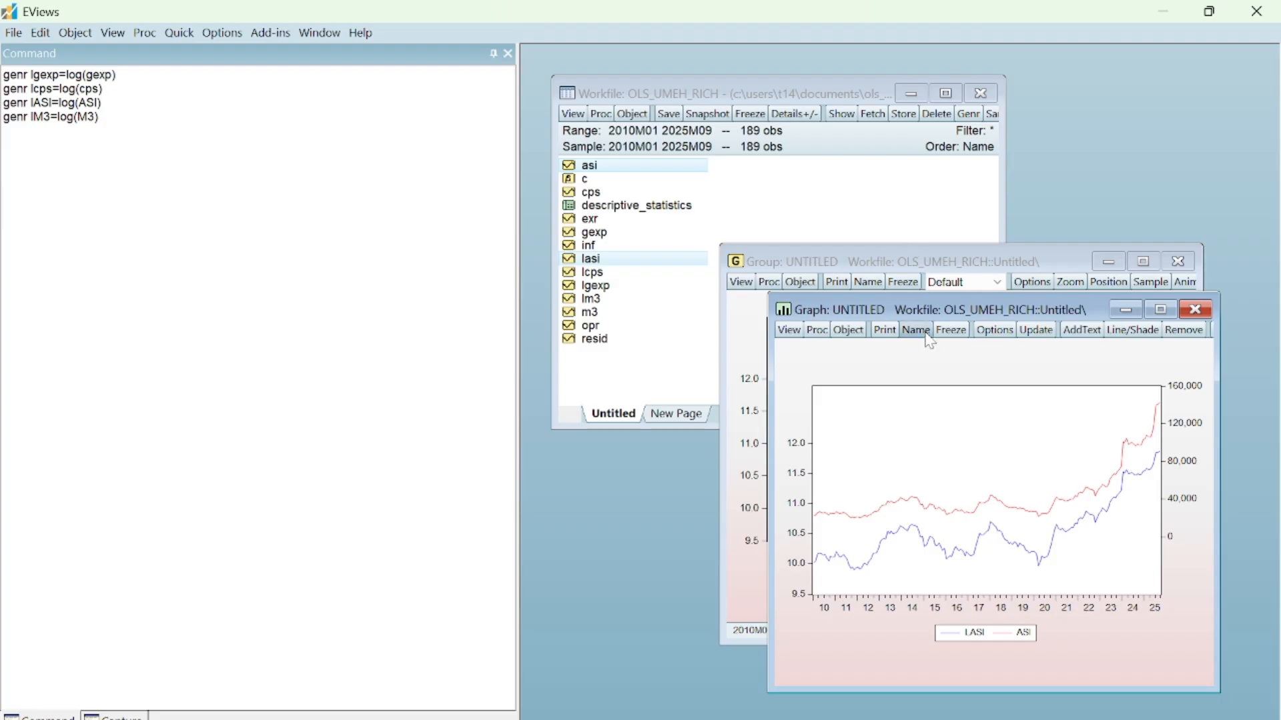
click(894, 453)
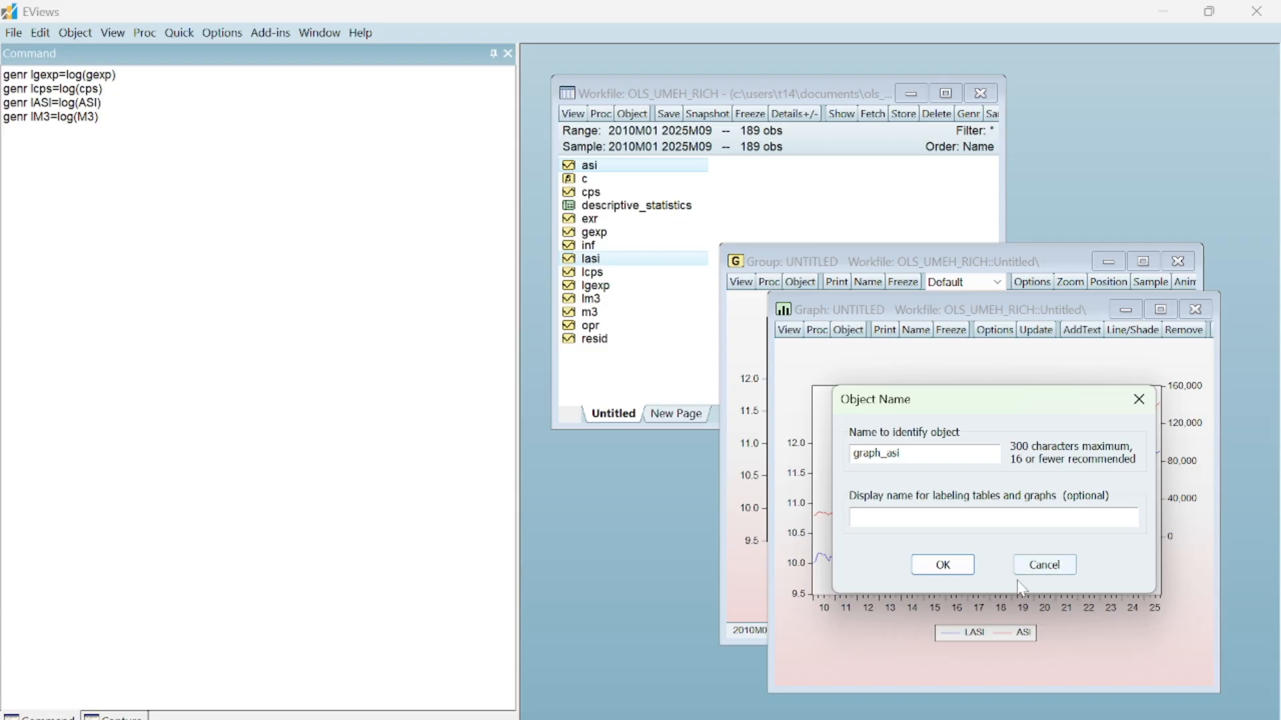
click(940, 565)
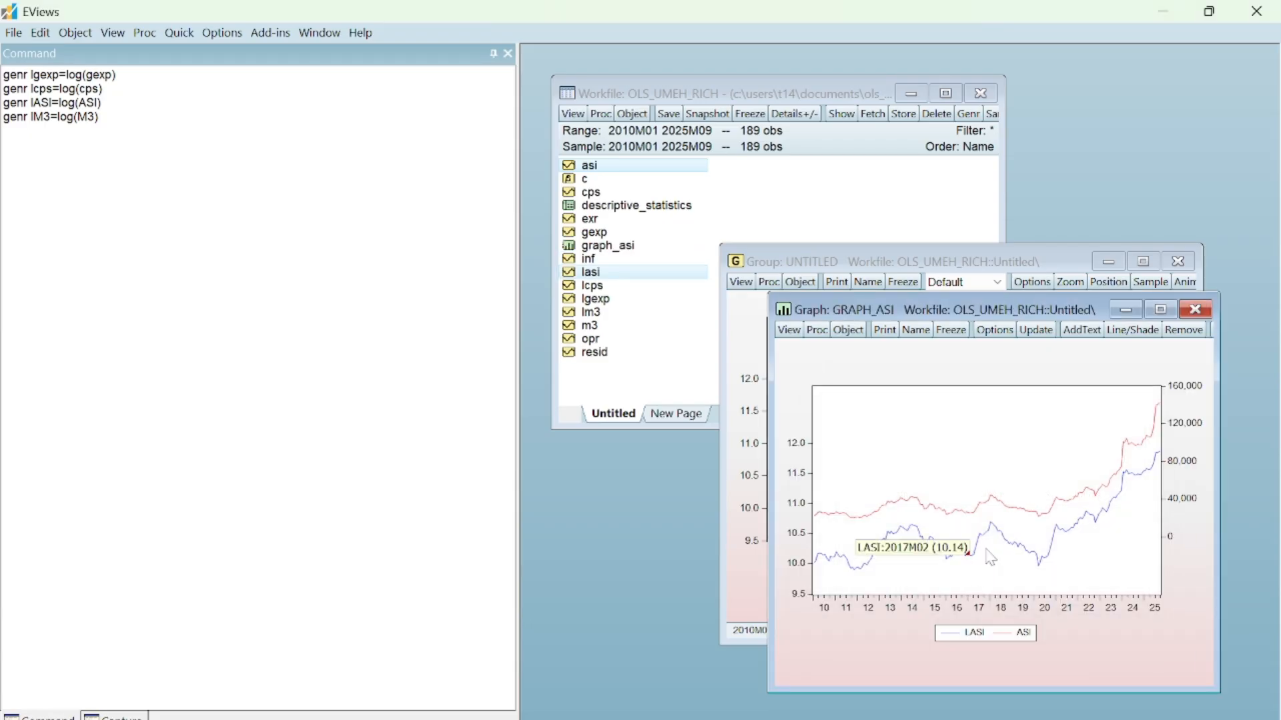
Step: Close the frozen graph and the untitled group, confirming the group's deletion
click(1195, 310)
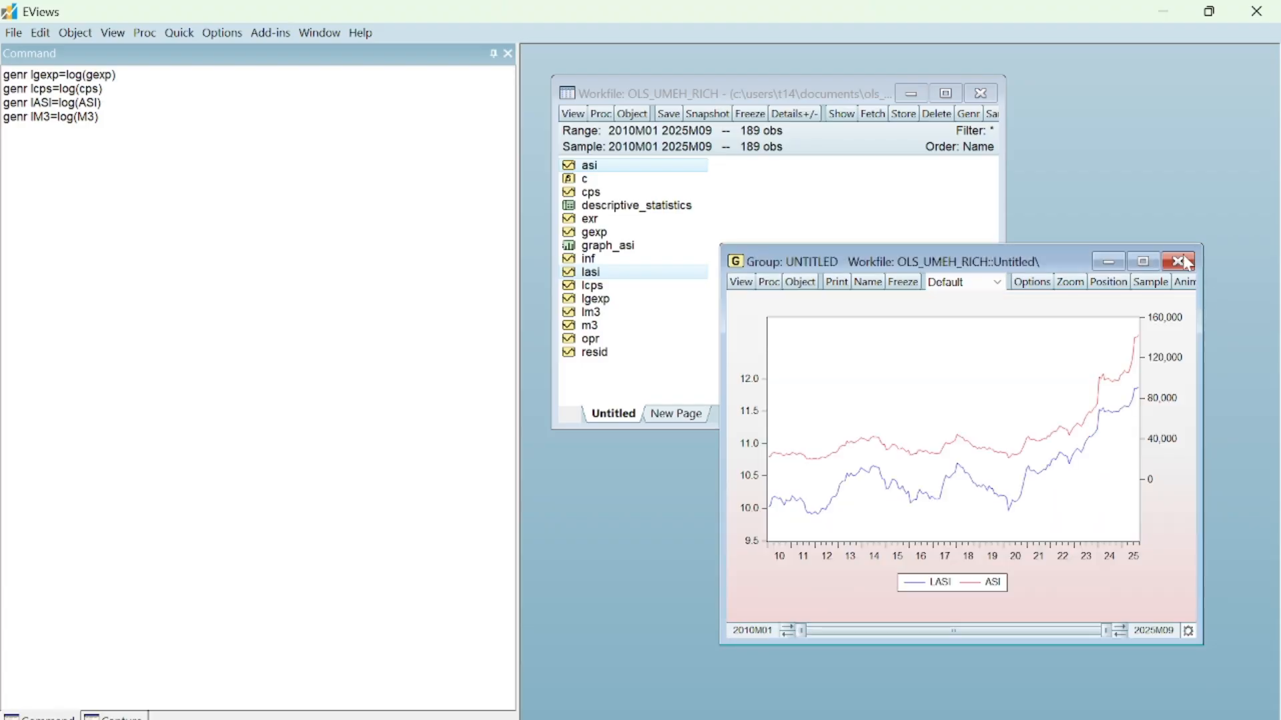
click(1180, 262)
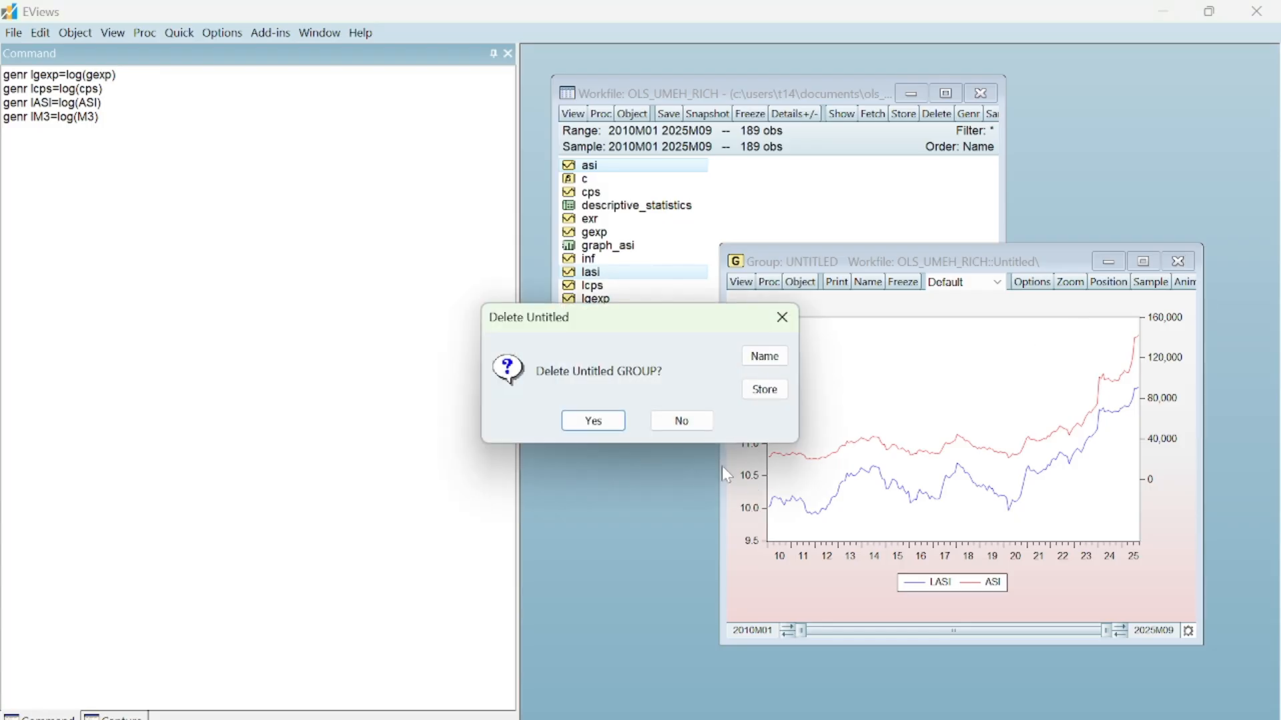
click(593, 421)
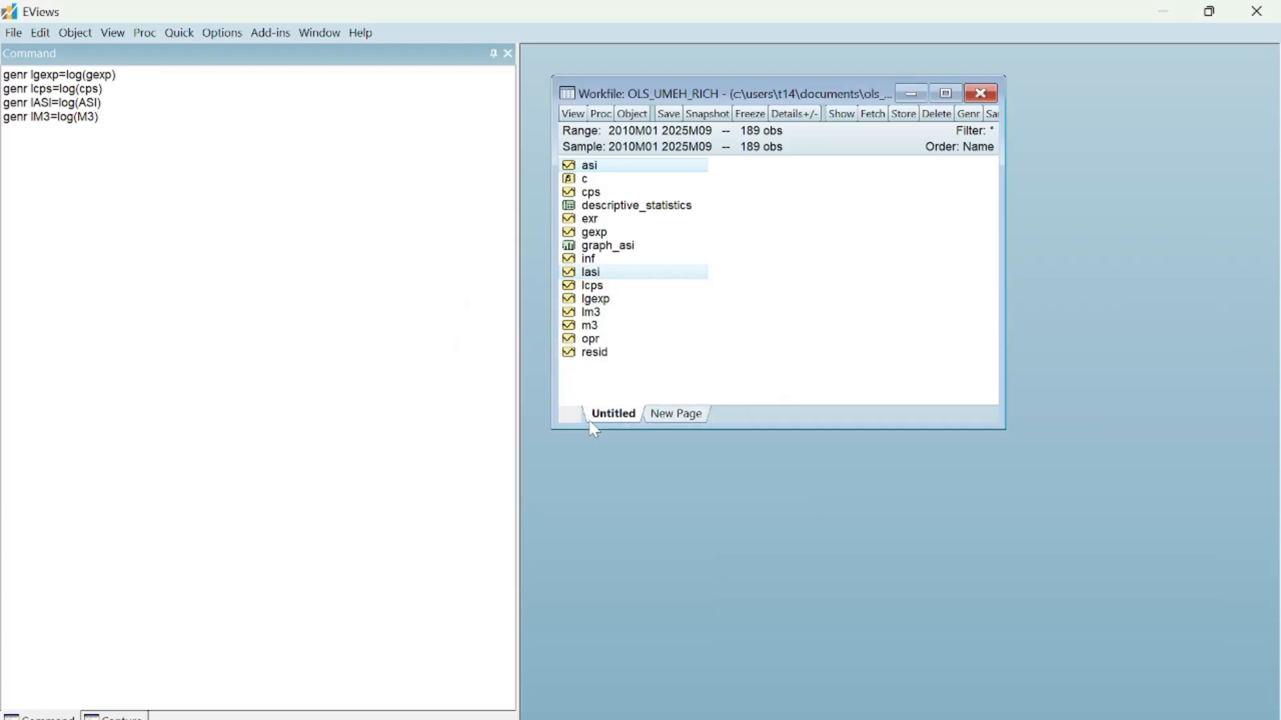
right_click(602, 274)
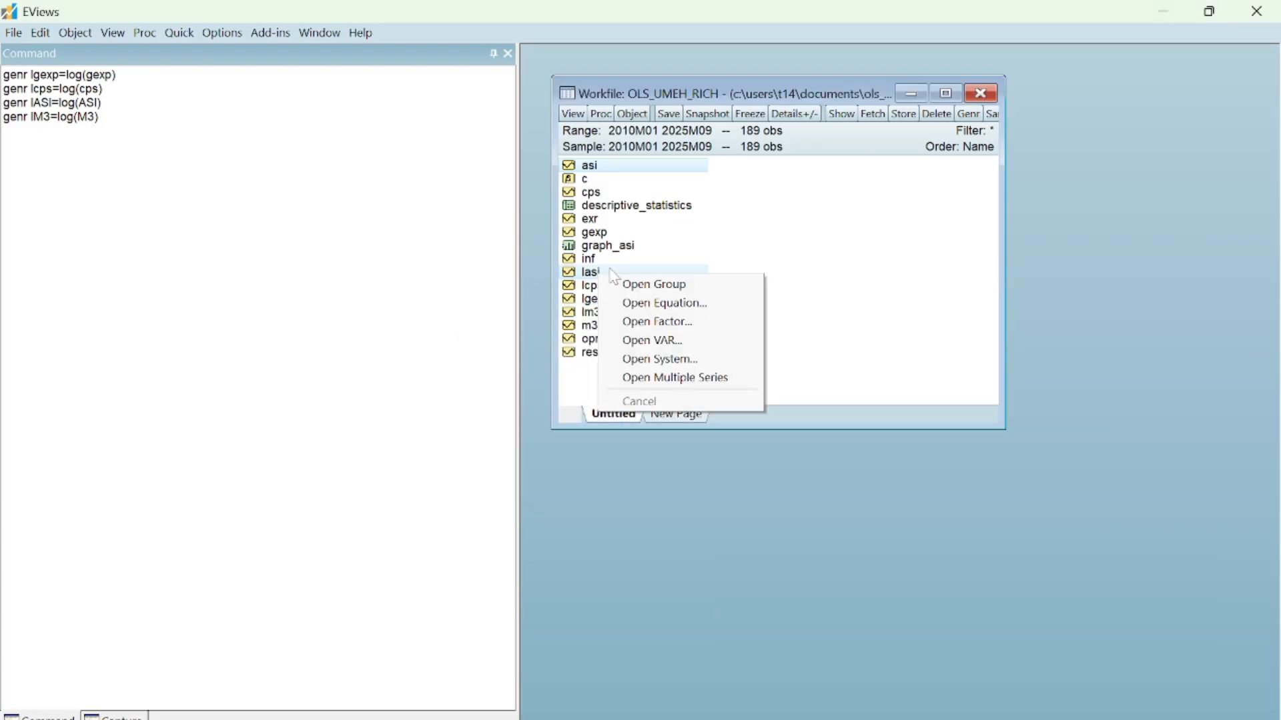
click(777, 226)
drag(593, 272, 660, 234)
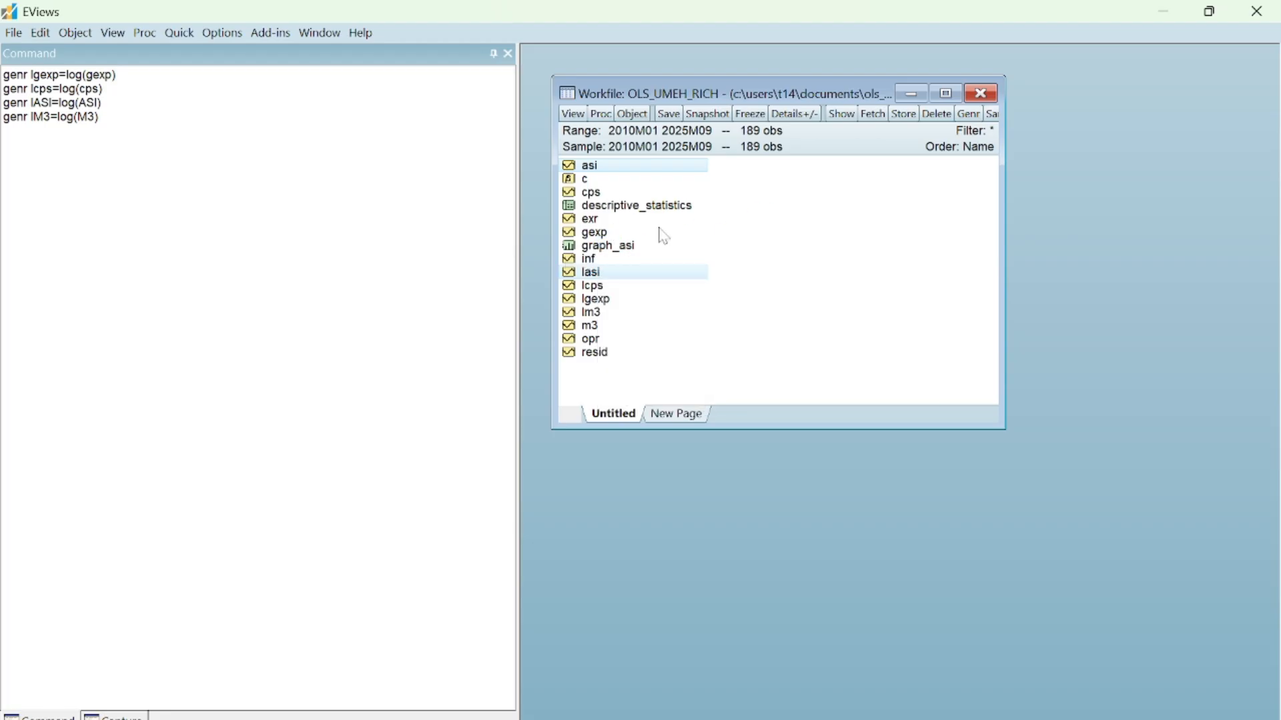
click(765, 228)
Step: Run a standard Augmented Dickey-Fuller unit root test on LASI in level with intercept, using automatic Schwarz lag selection and 14 maximum lags
double_click(592, 274)
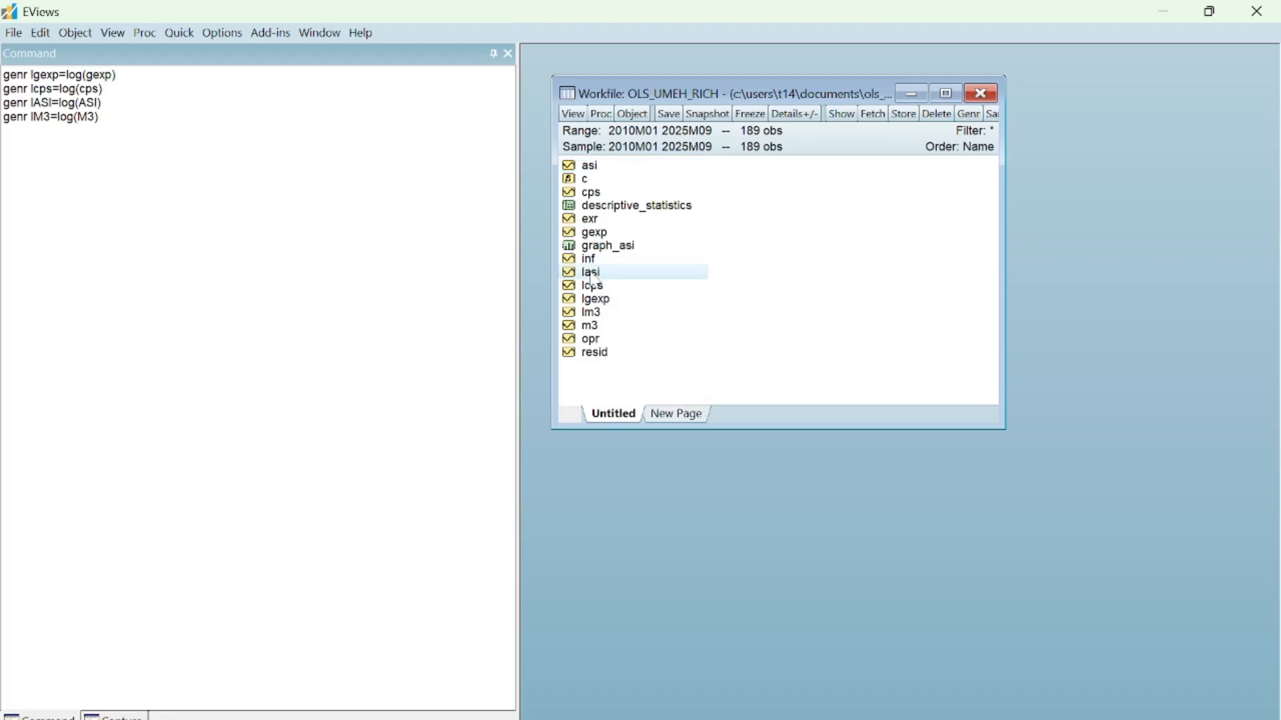
click(812, 357)
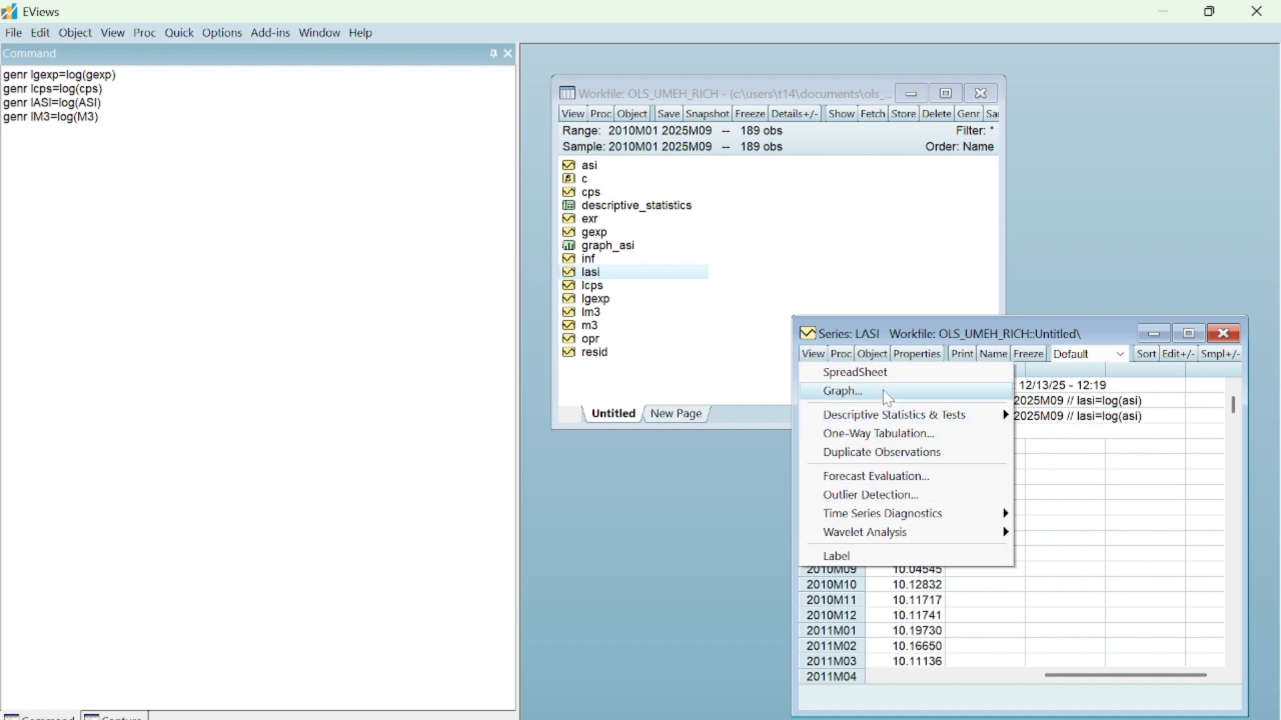
mouse_move(937, 514)
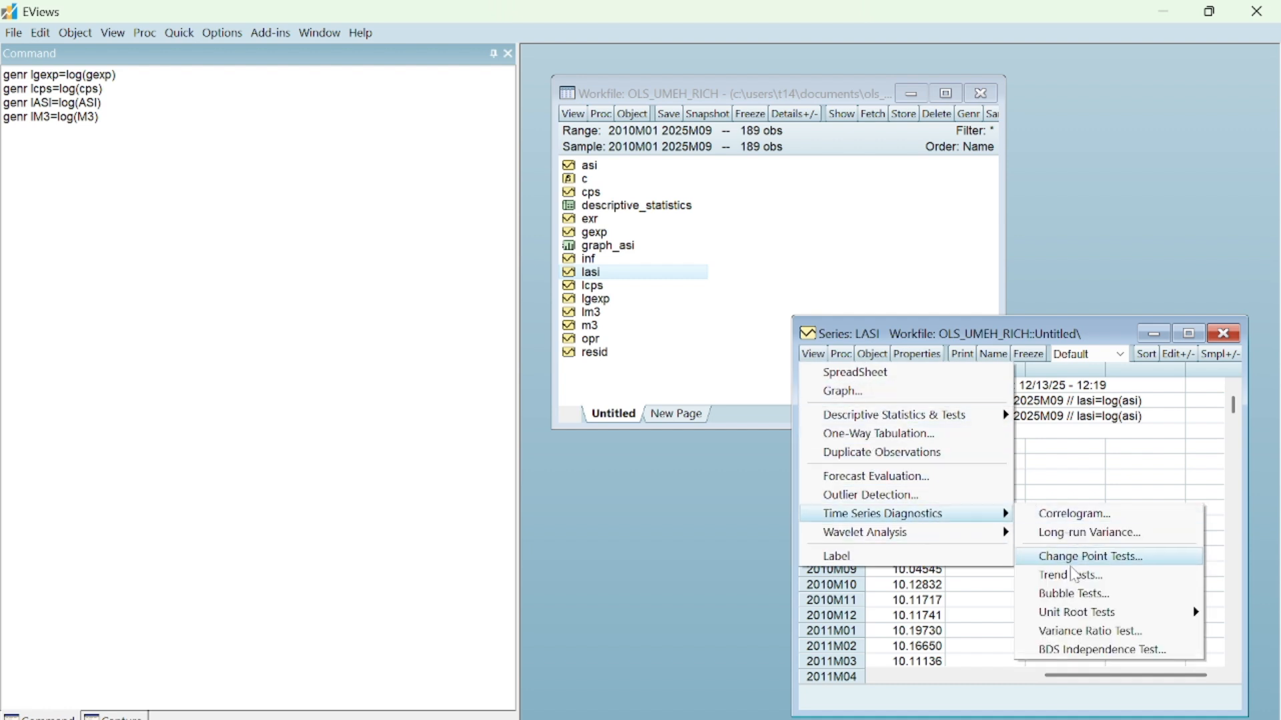
mouse_move(1073, 614)
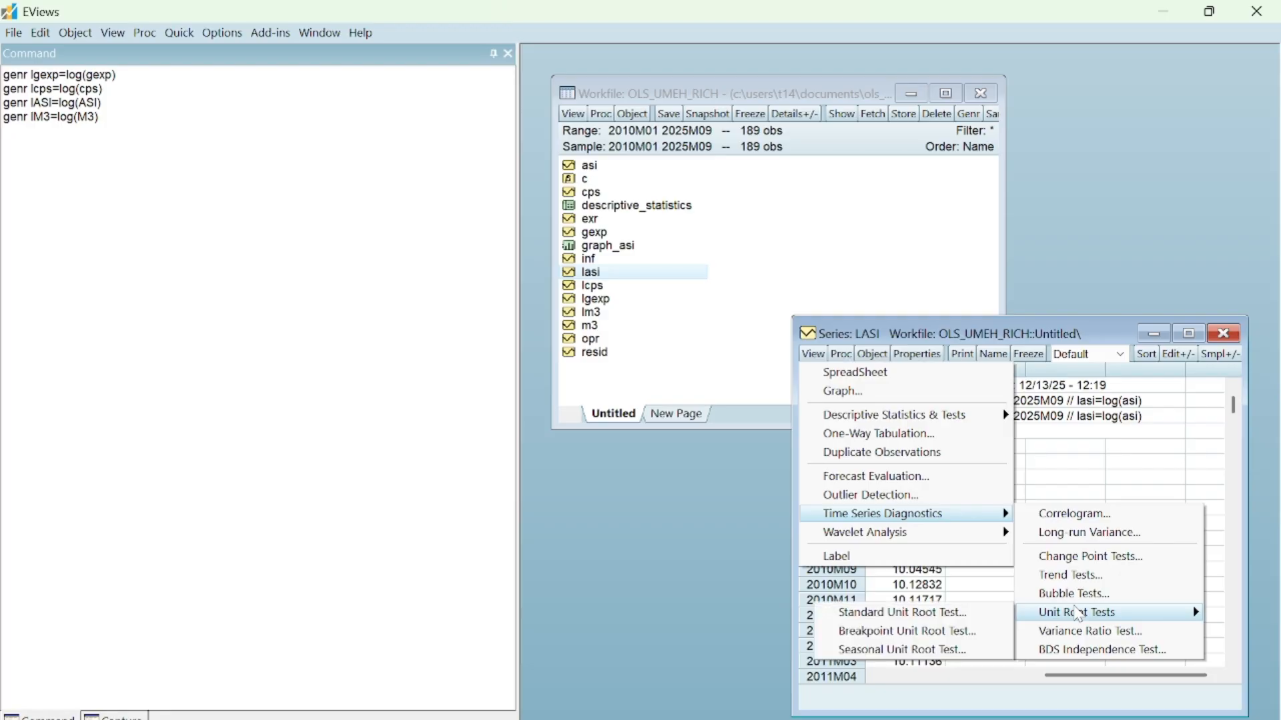
click(977, 622)
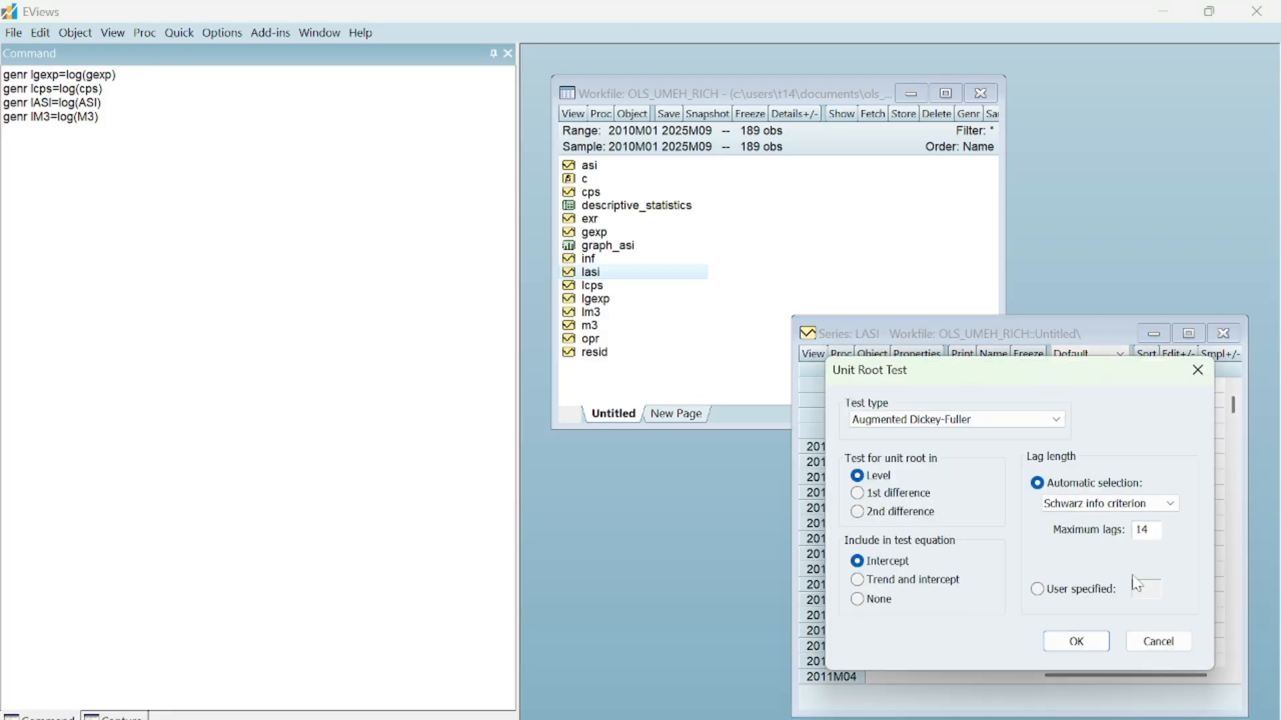
click(1077, 643)
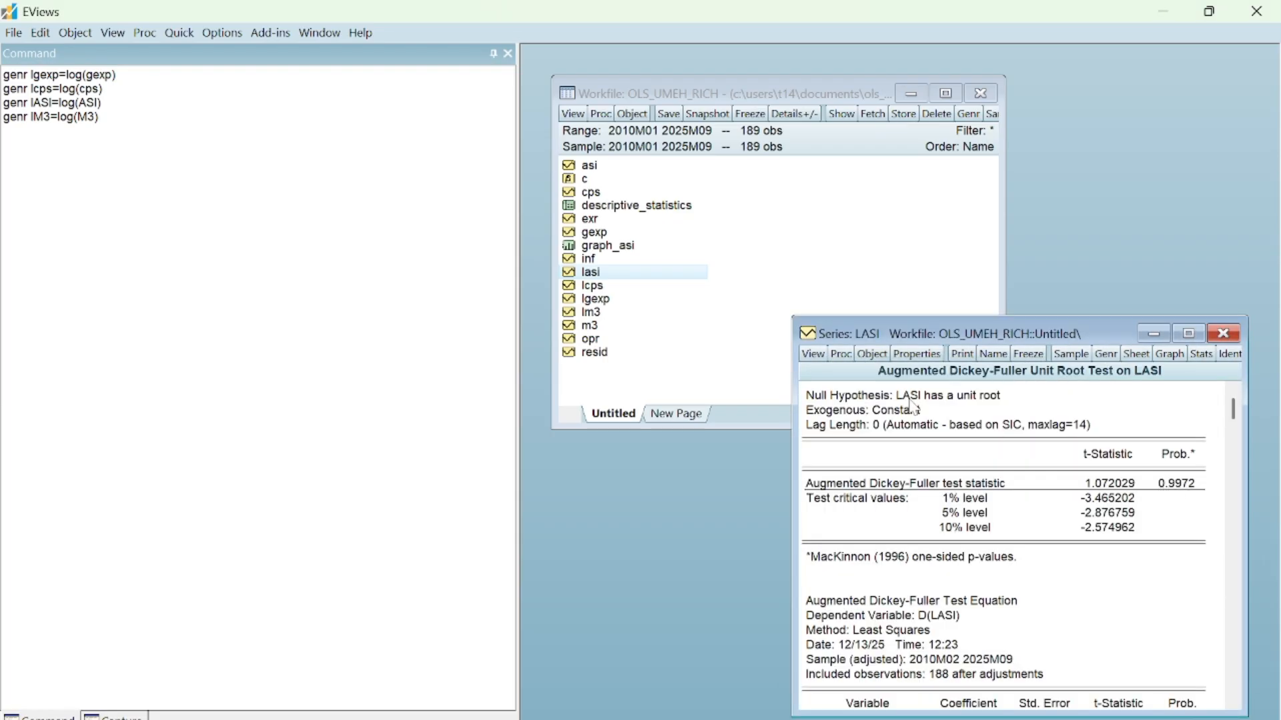
Step: Run the Augmented Dickey-Fuller unit root test on LASI in 1st difference with intercept, Schwarz info criterion and 14 maximum lags
click(813, 356)
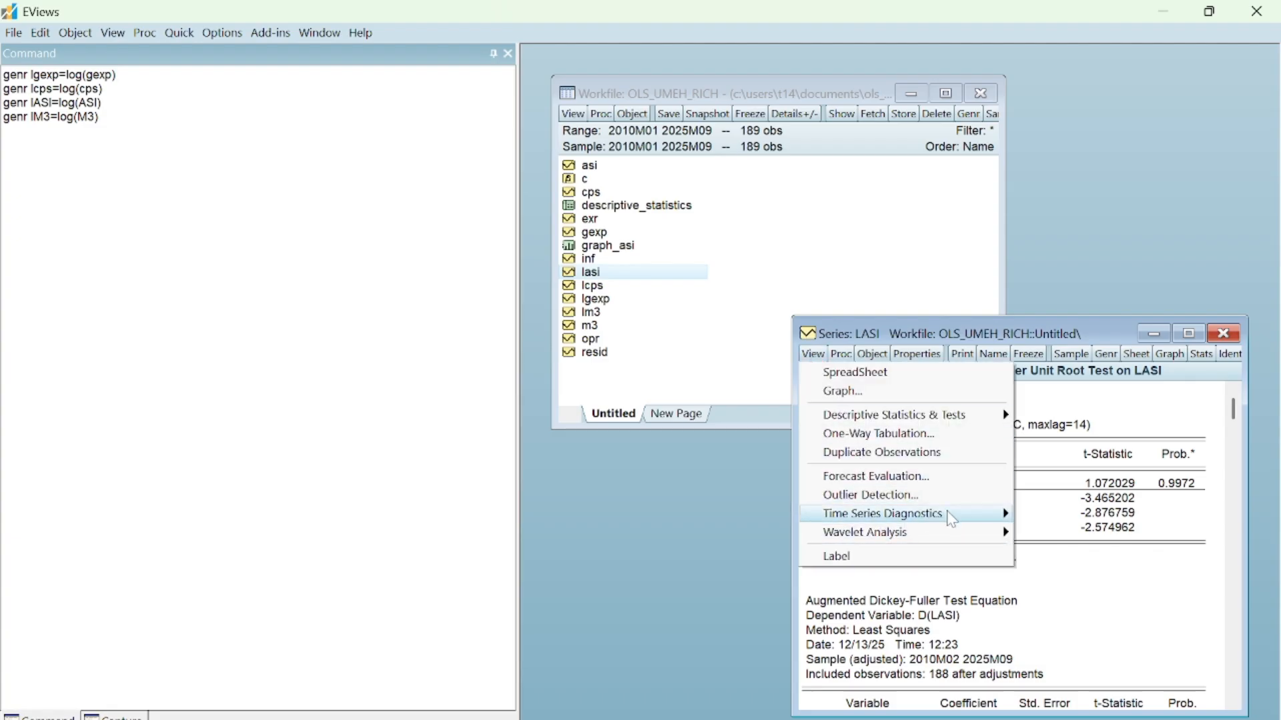
mouse_move(947, 515)
mouse_move(1107, 613)
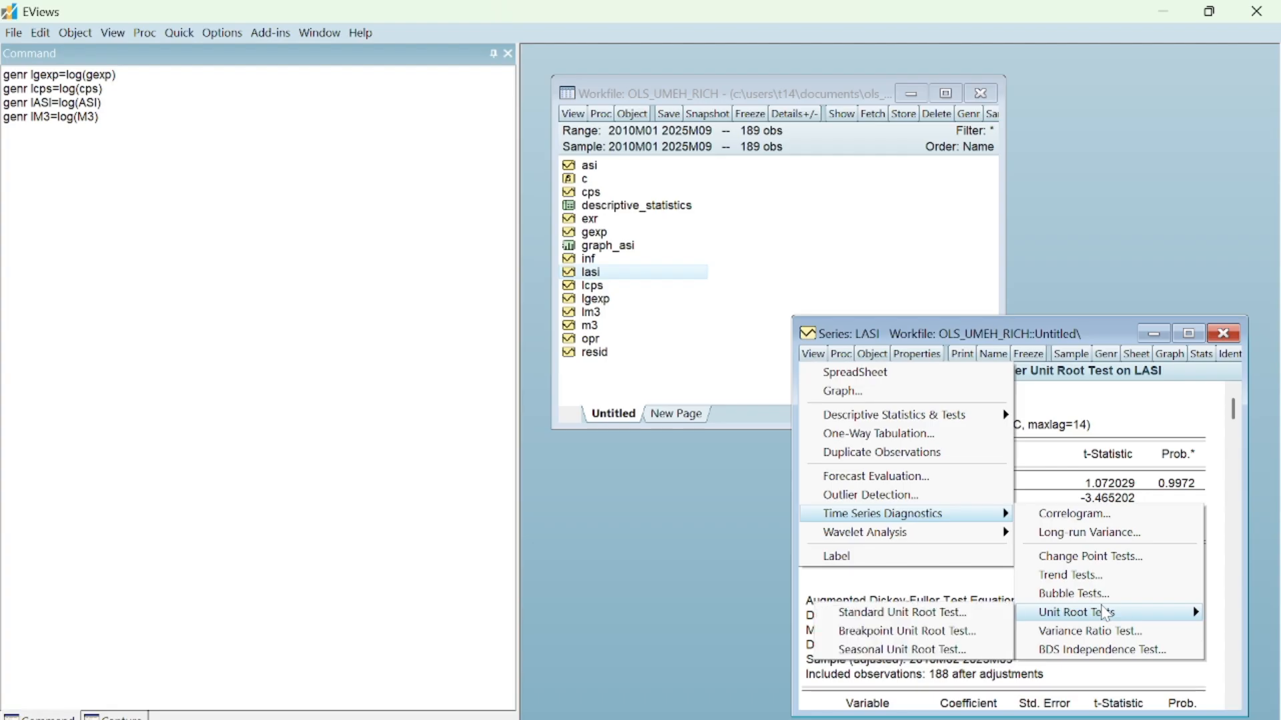
click(956, 616)
click(858, 493)
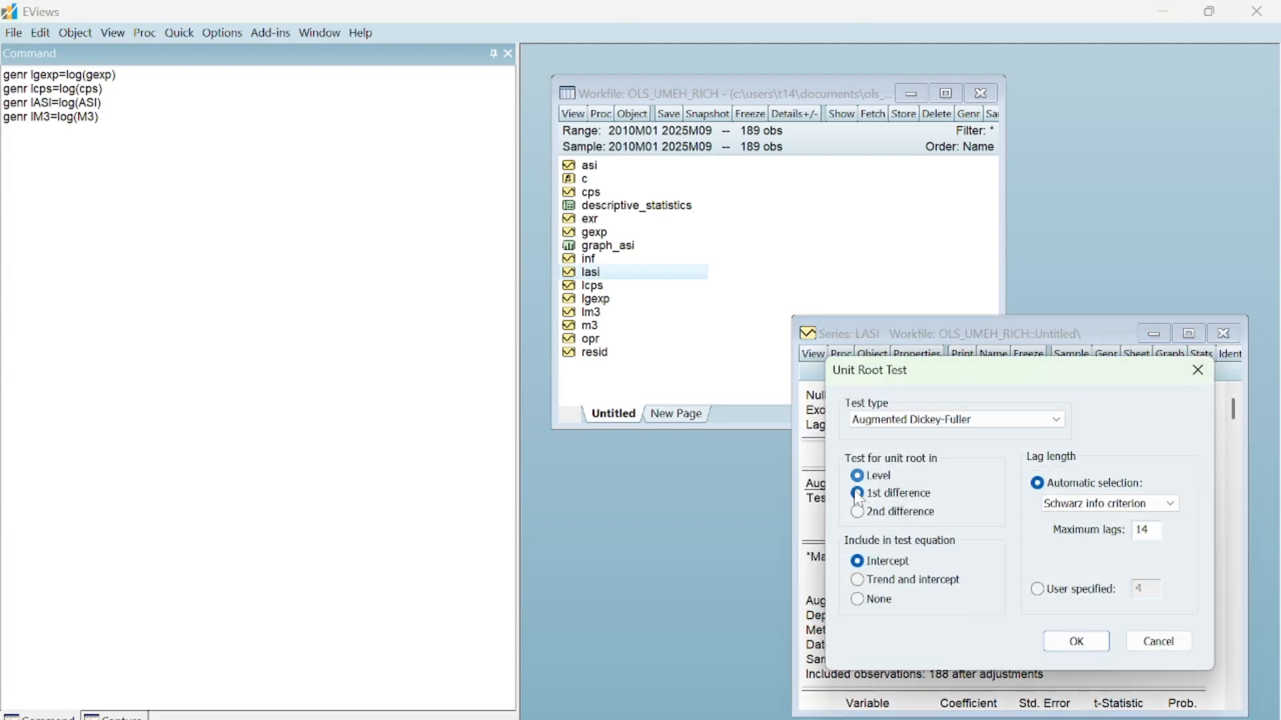
click(1067, 644)
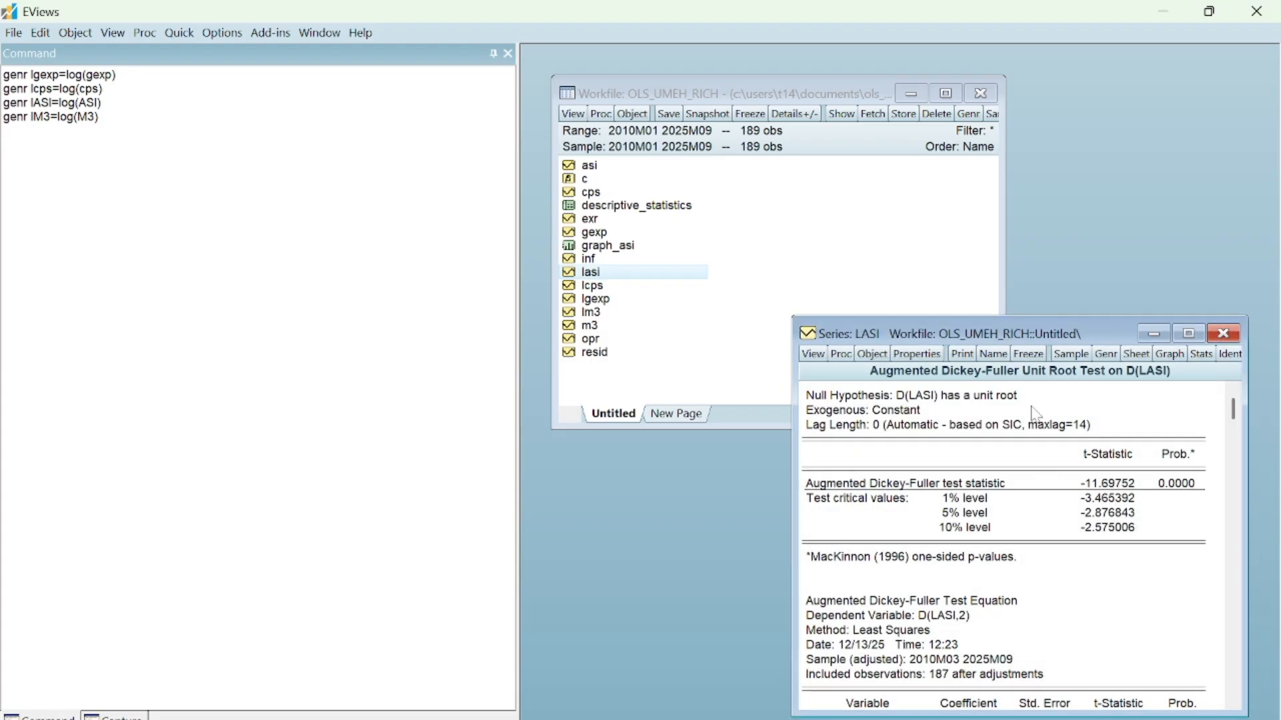
Step: Freeze the LASI first-difference unit root test output as a table and open its object name for editing
click(1028, 354)
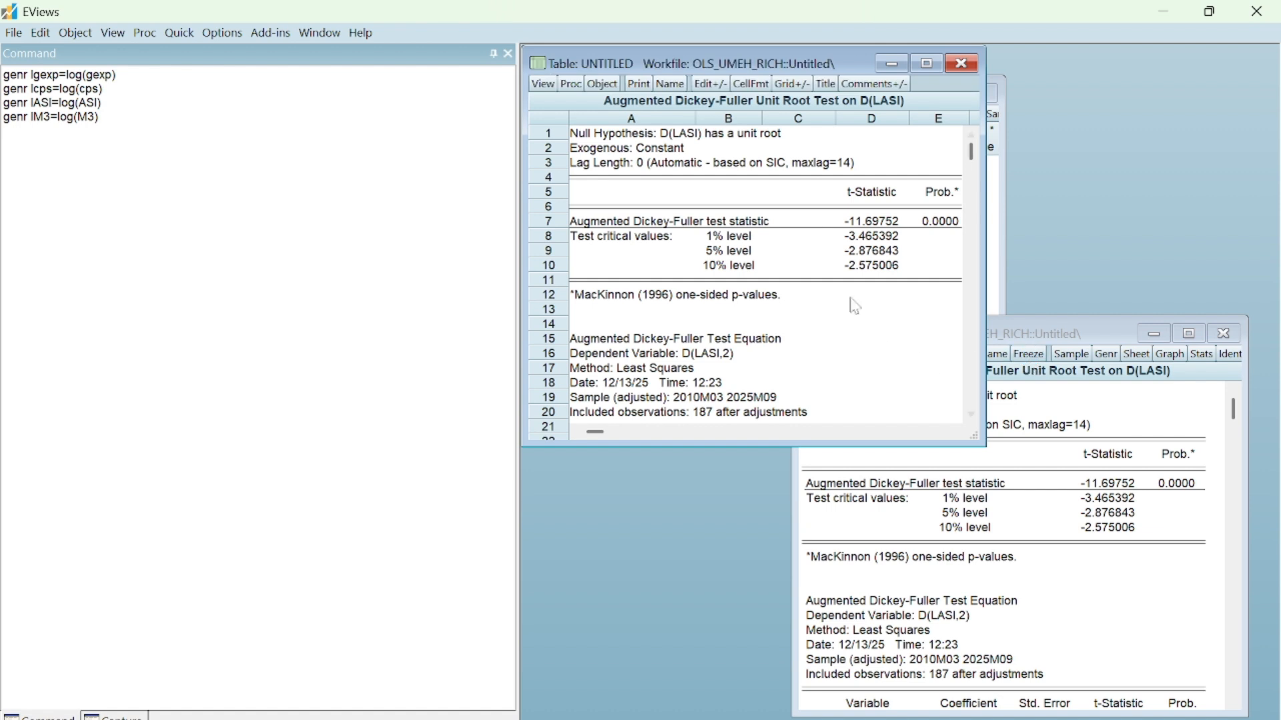
click(670, 85)
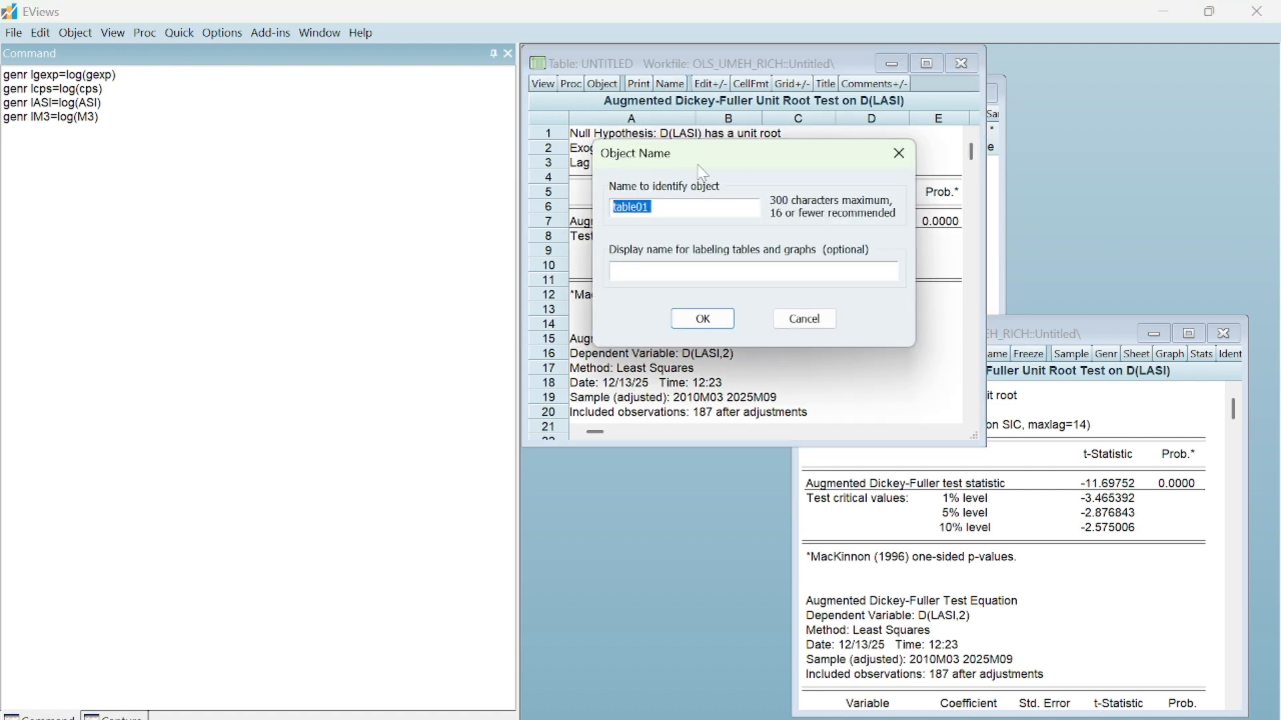
Step: Name the frozen D(LASI) unit root test table LASI_I1 and save the workfile with double precision
key(BackSpace)
key(Return)
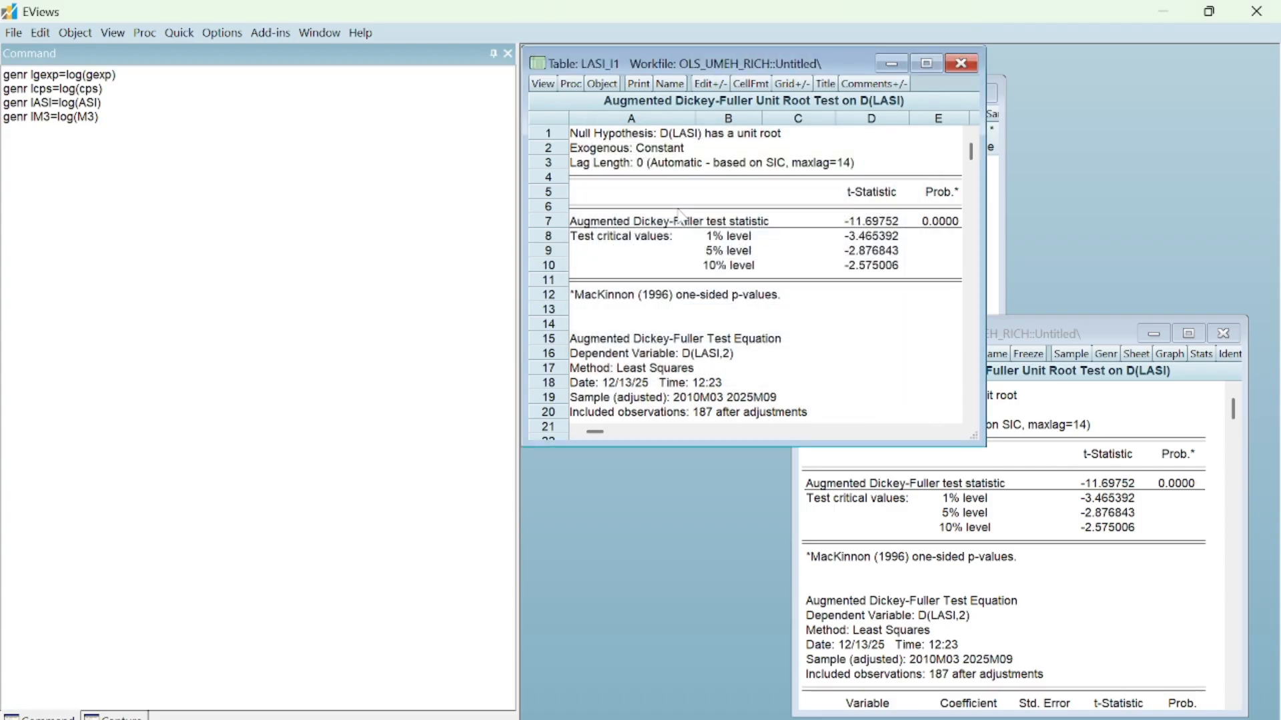
click(963, 67)
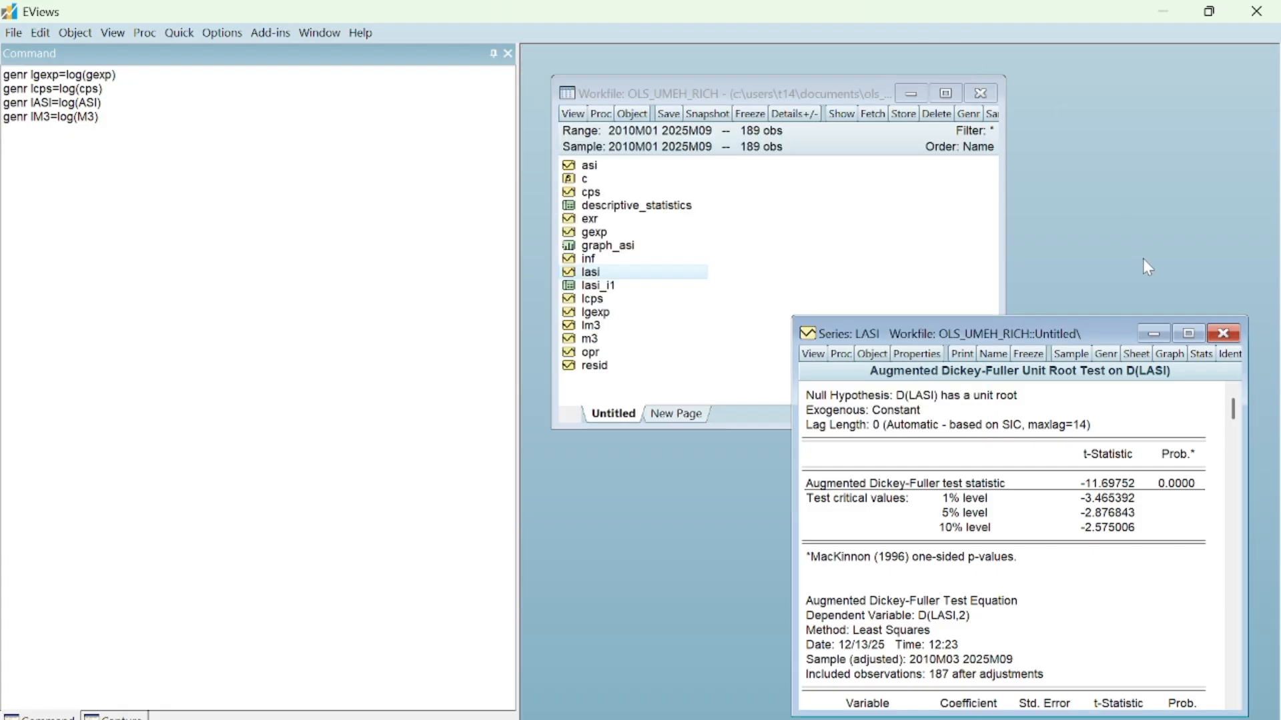
click(1226, 334)
key(ctrl+s)
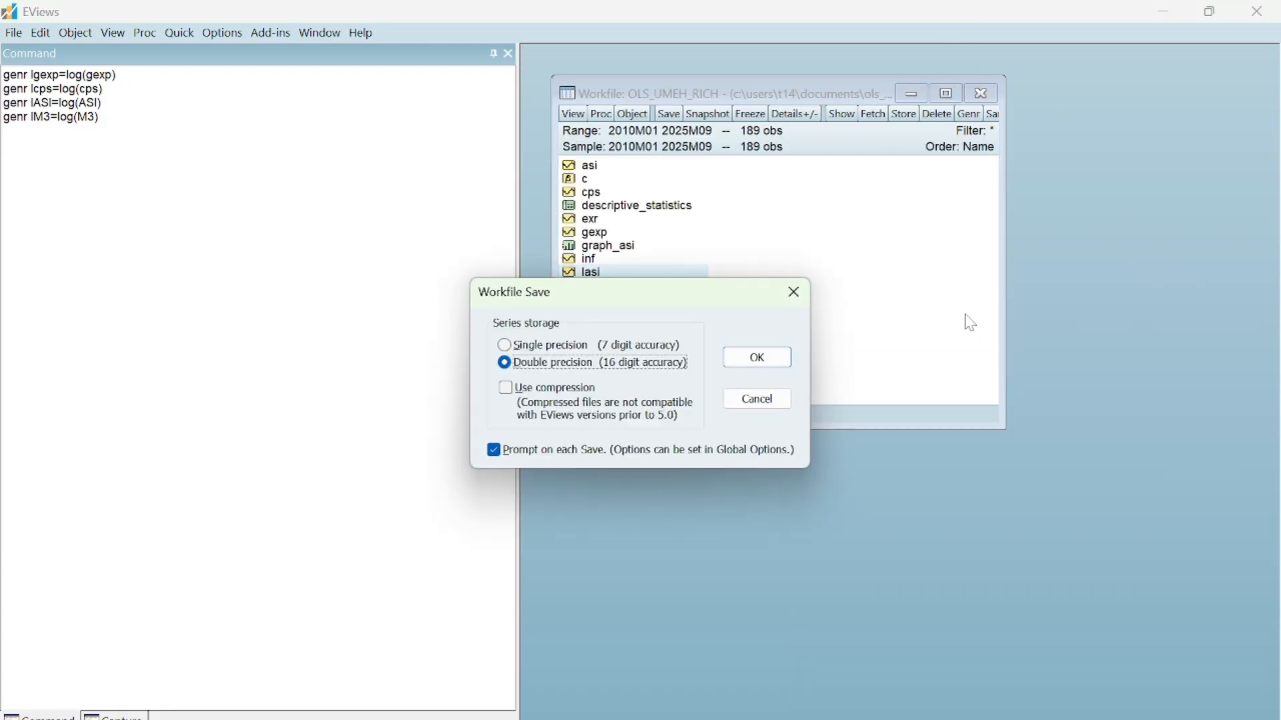
click(751, 360)
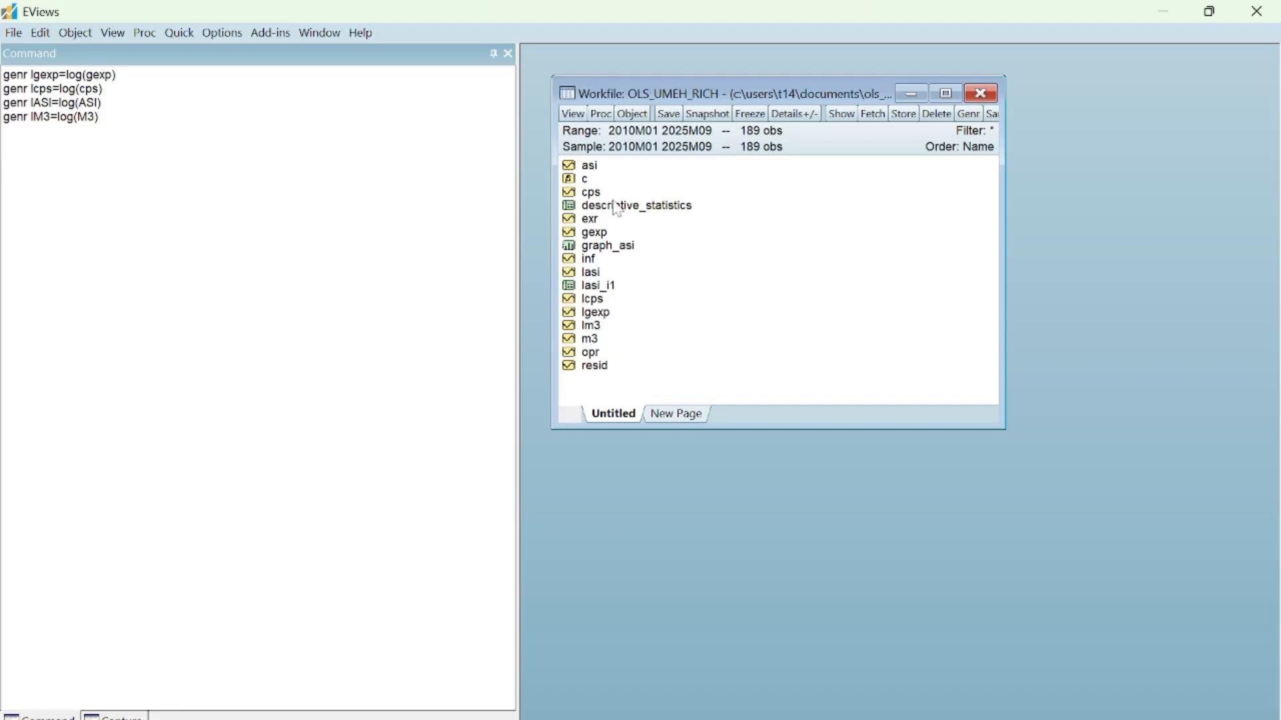
Step: Run a standard Augmented Dickey-Fuller unit root test on the lcps series at level with an intercept
double_click(599, 300)
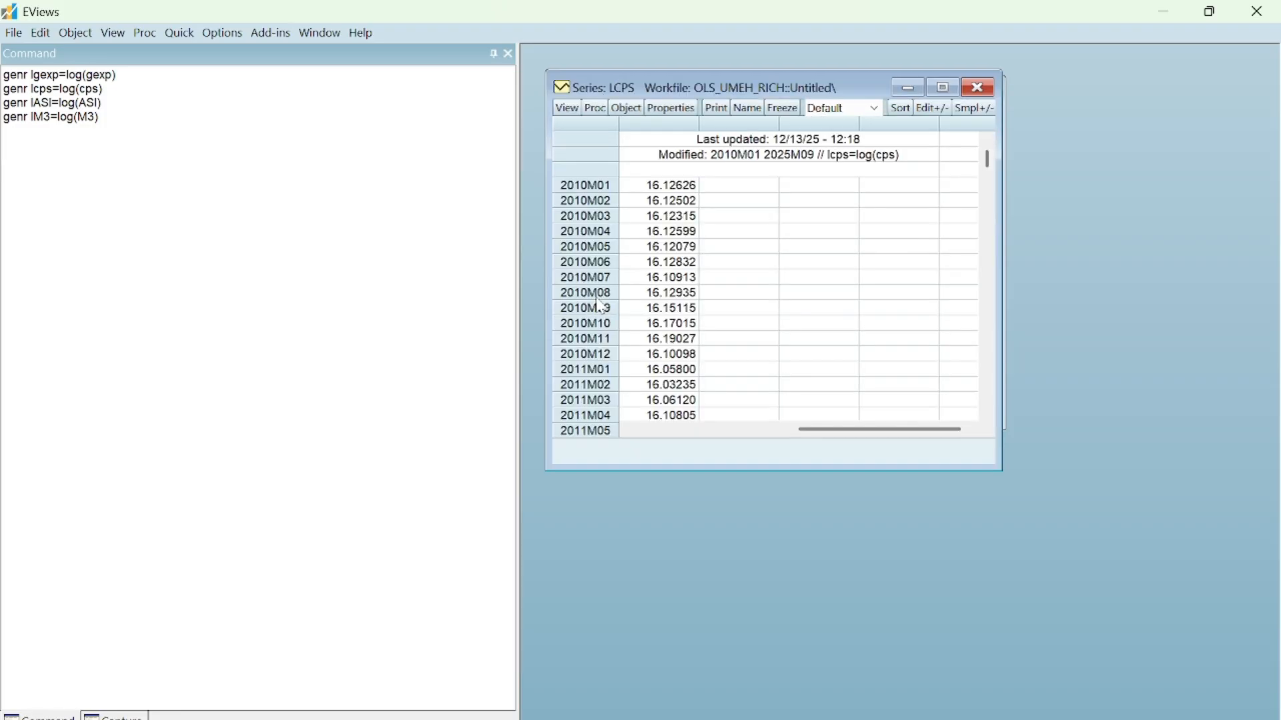
click(568, 108)
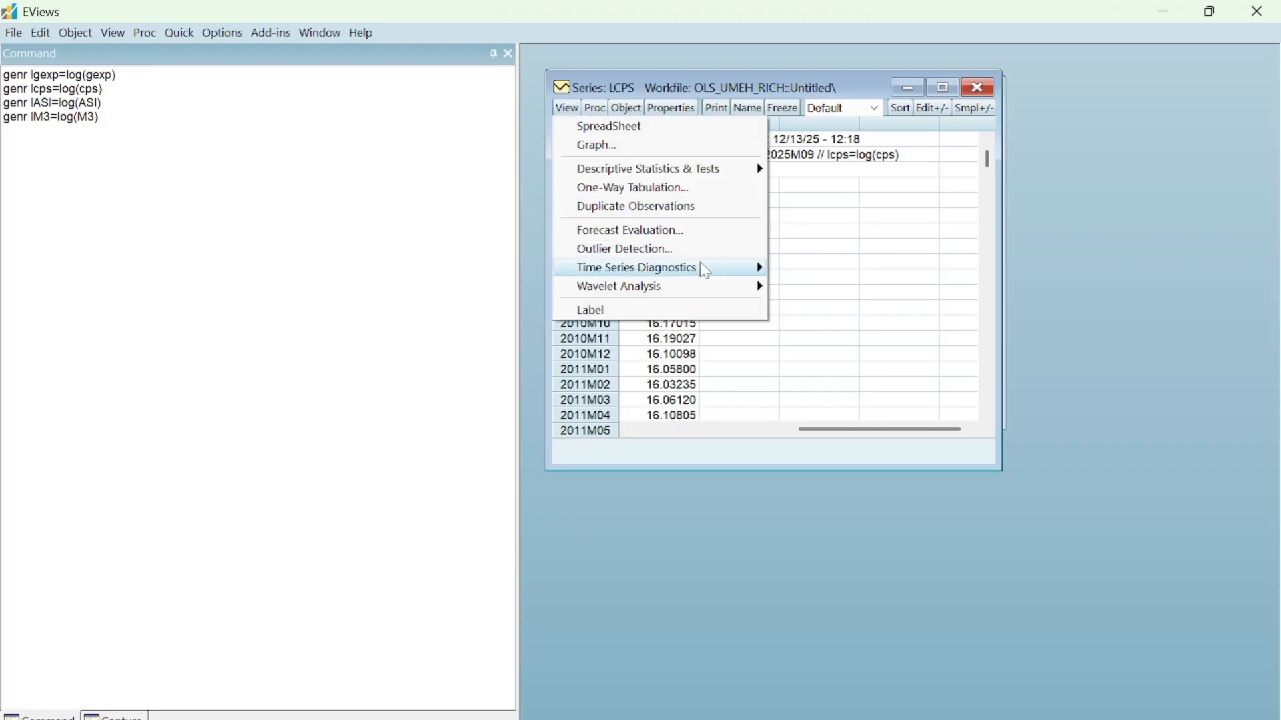
mouse_move(701, 267)
mouse_move(863, 367)
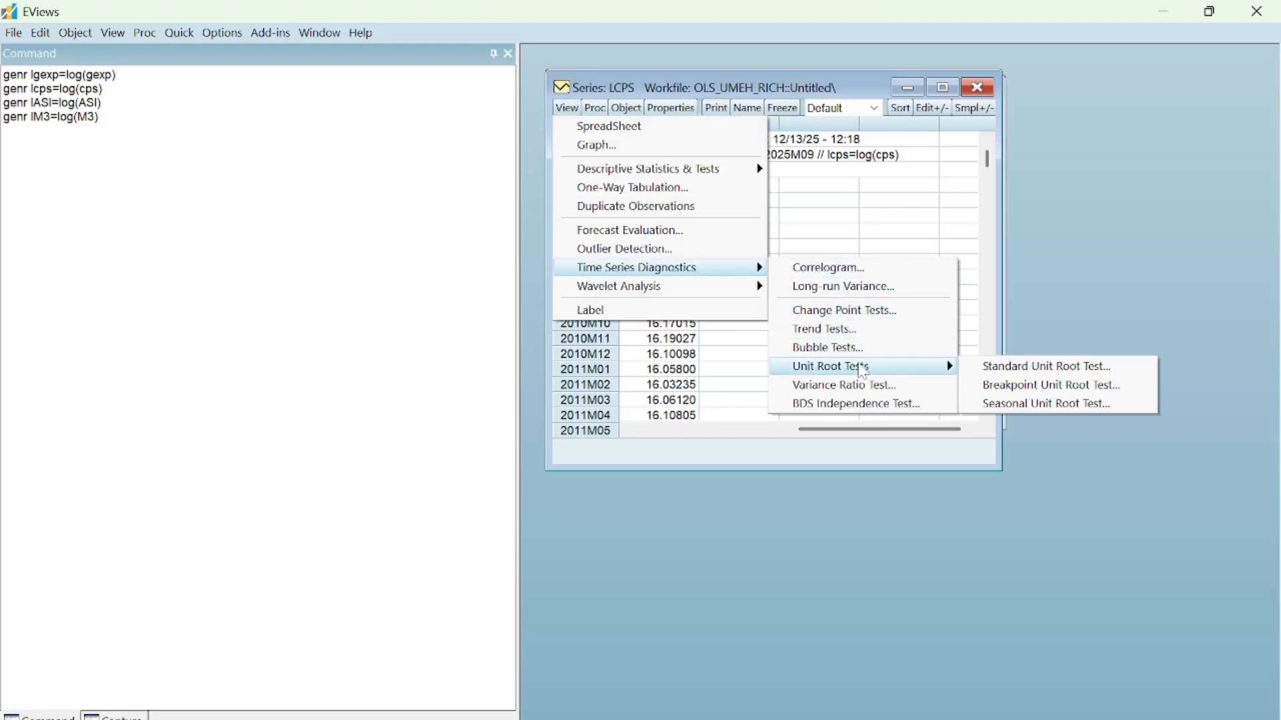
click(973, 369)
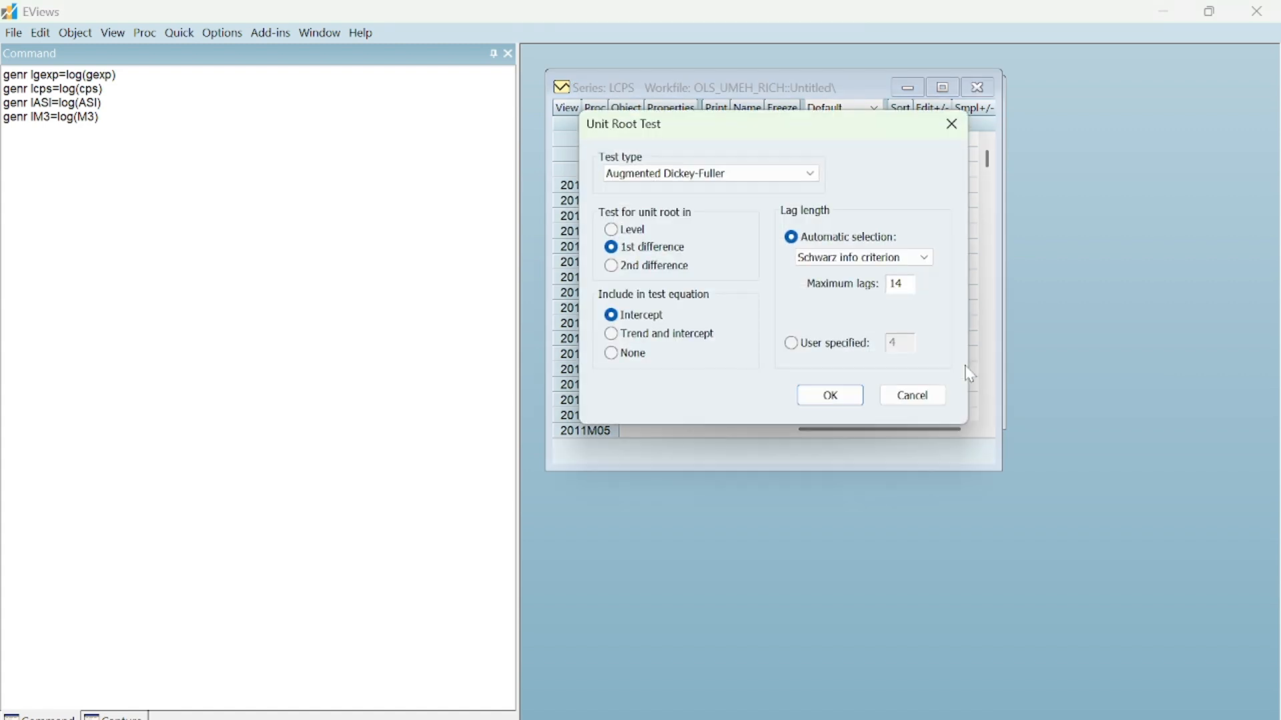
click(612, 230)
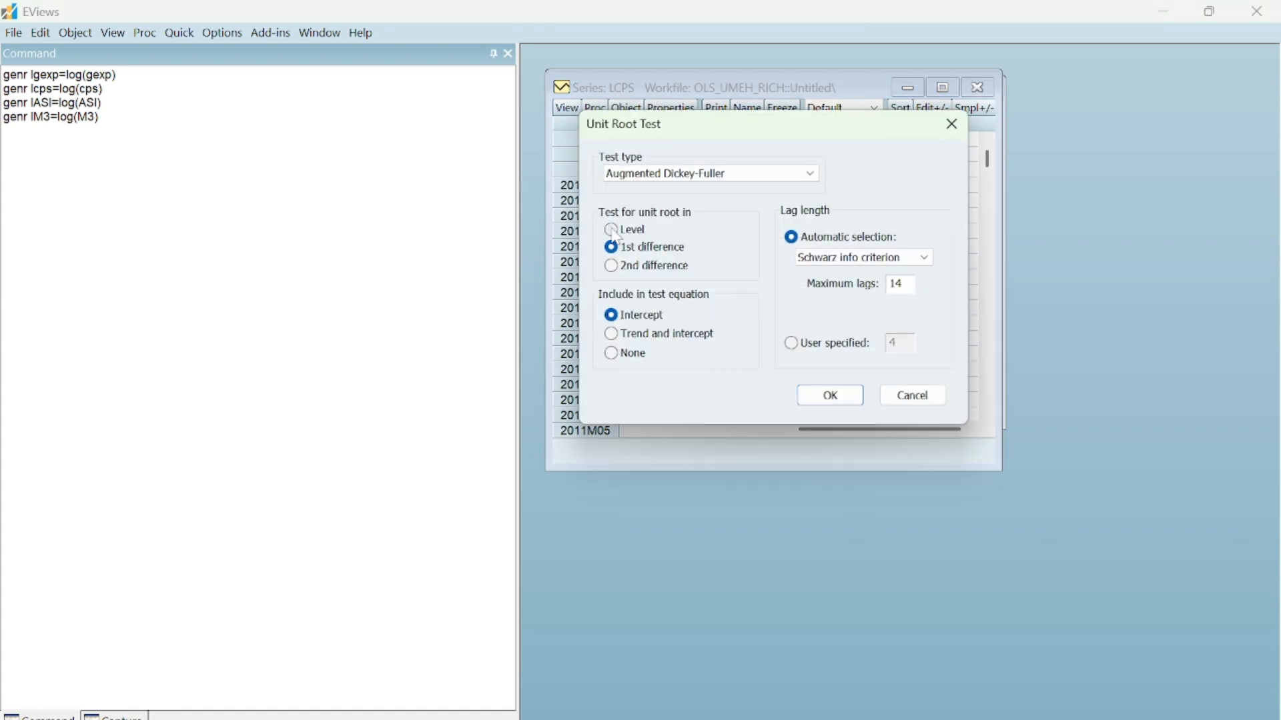
click(830, 402)
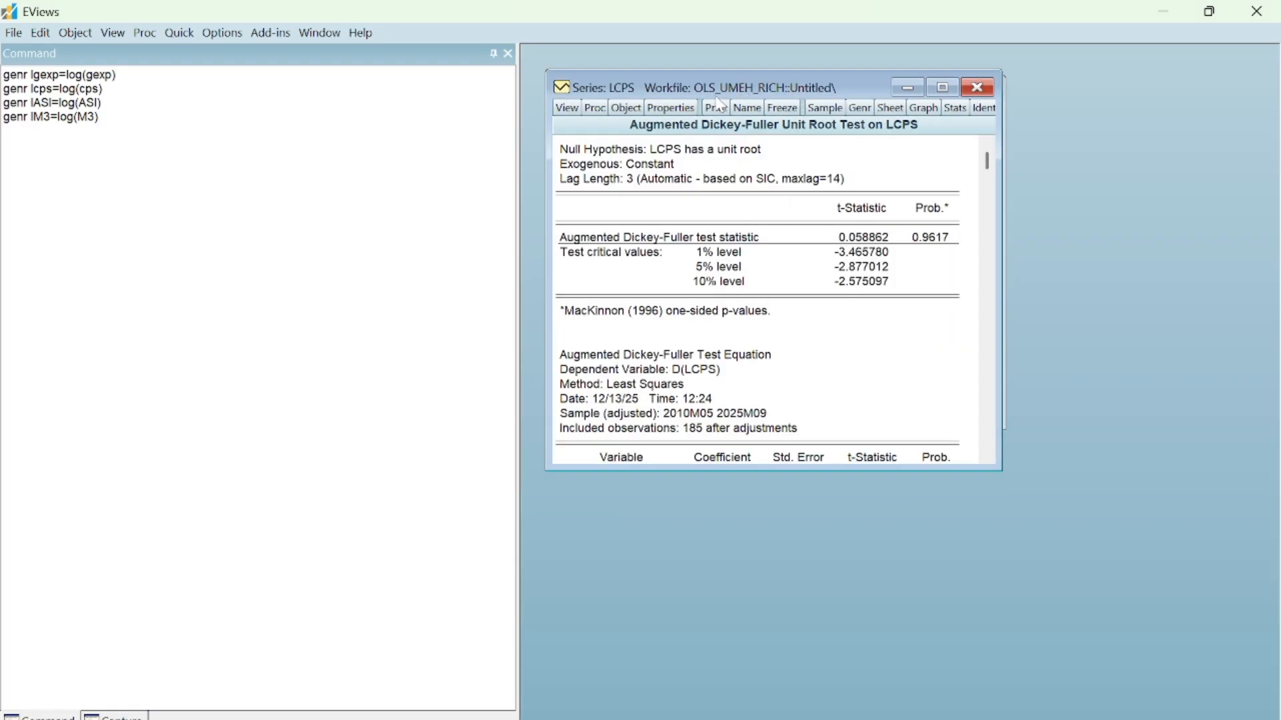
Step: Rerun the Augmented Dickey-Fuller unit root test on LCPS in 1st difference, keeping the intercept
click(568, 108)
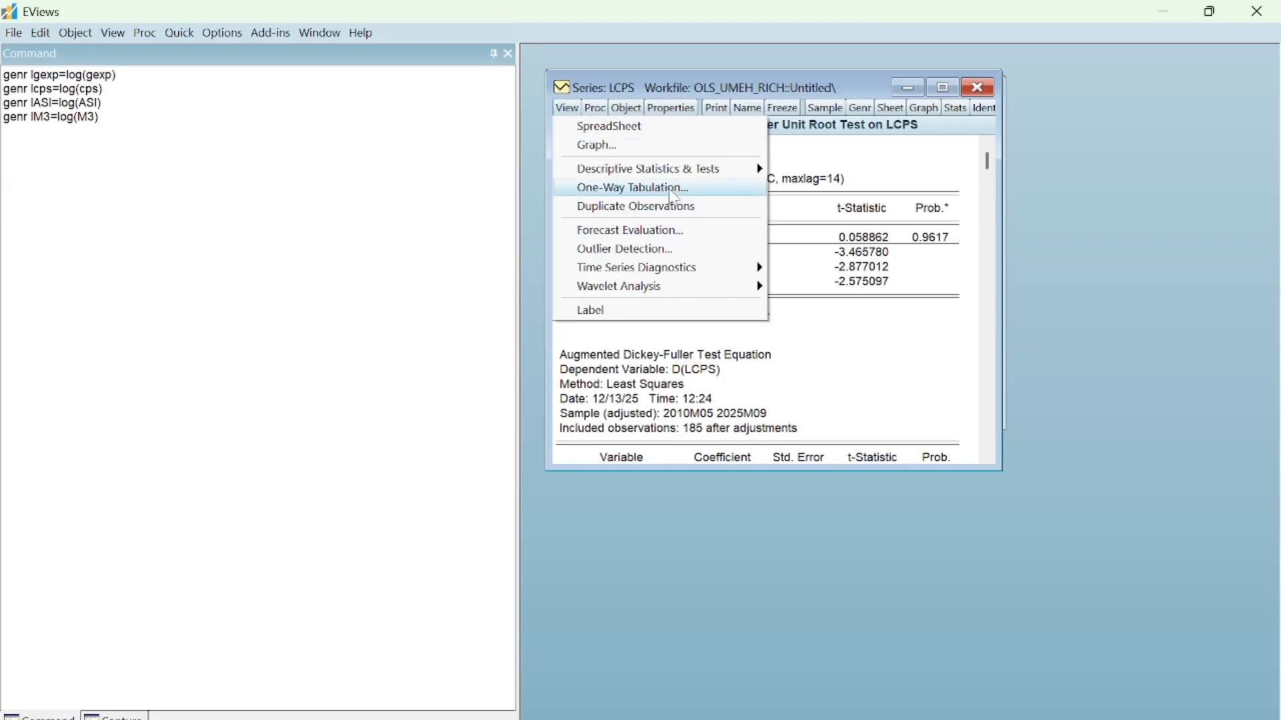
mouse_move(681, 272)
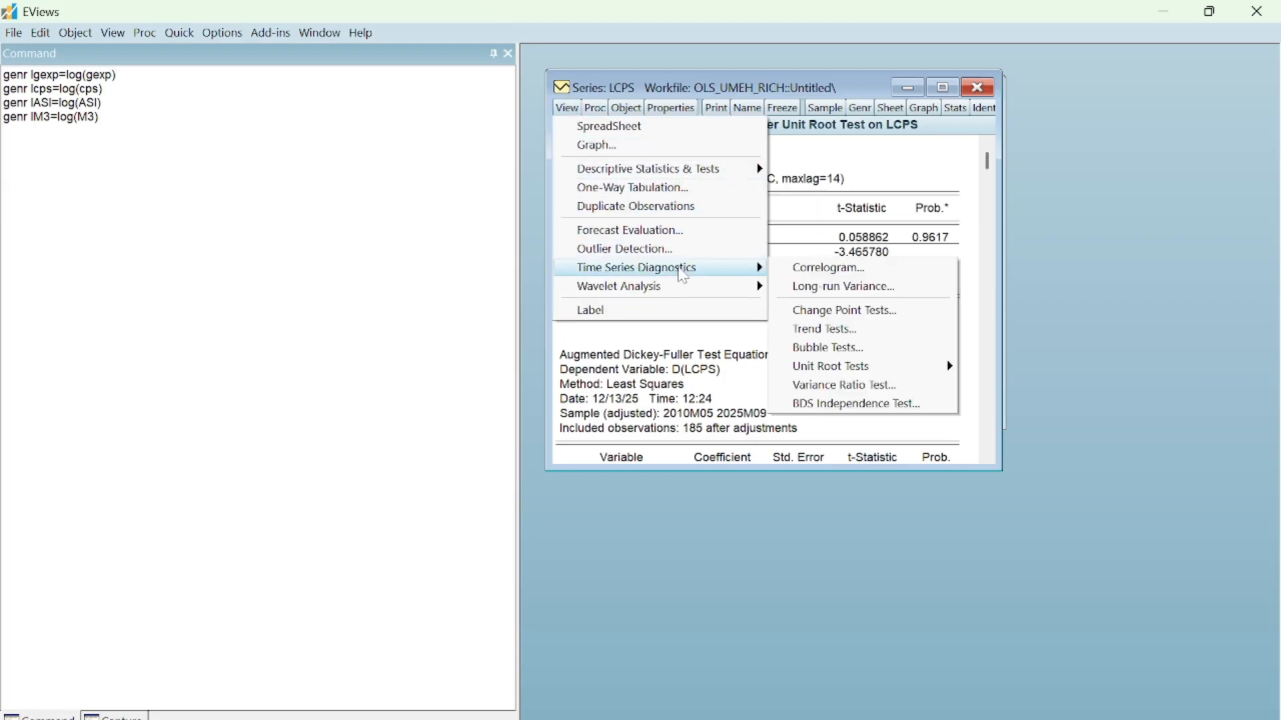
mouse_move(831, 379)
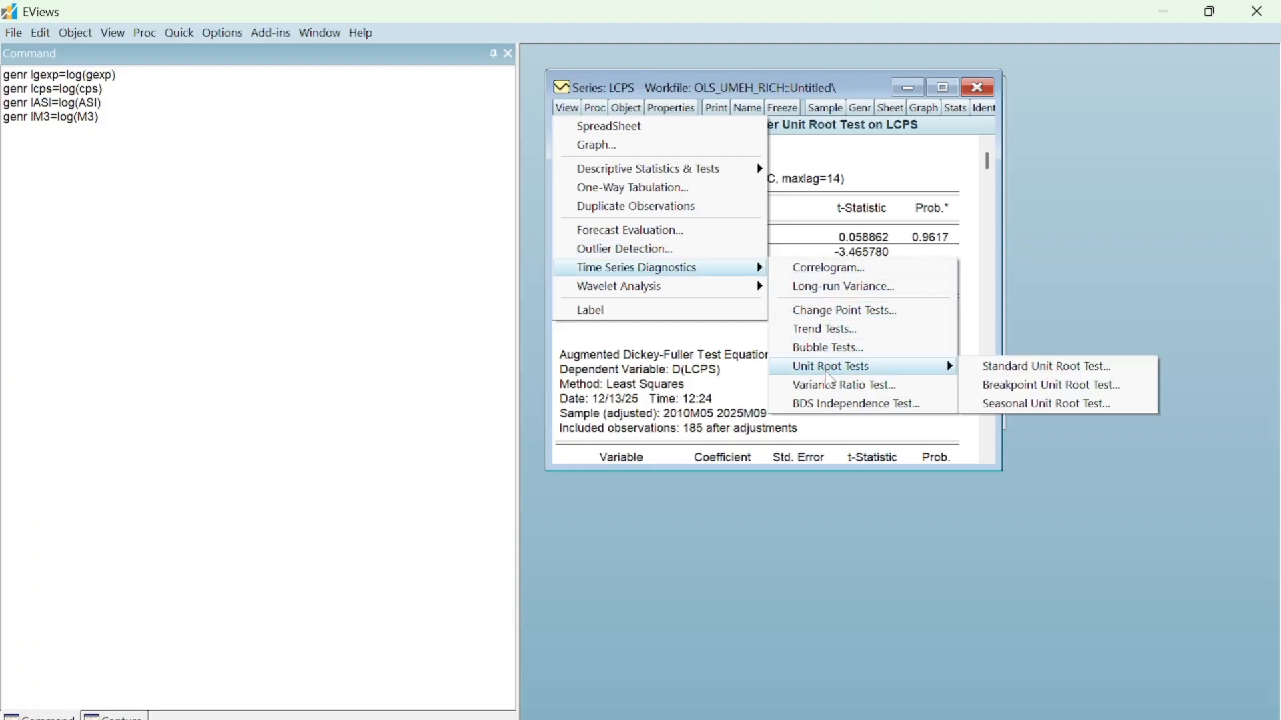
click(978, 368)
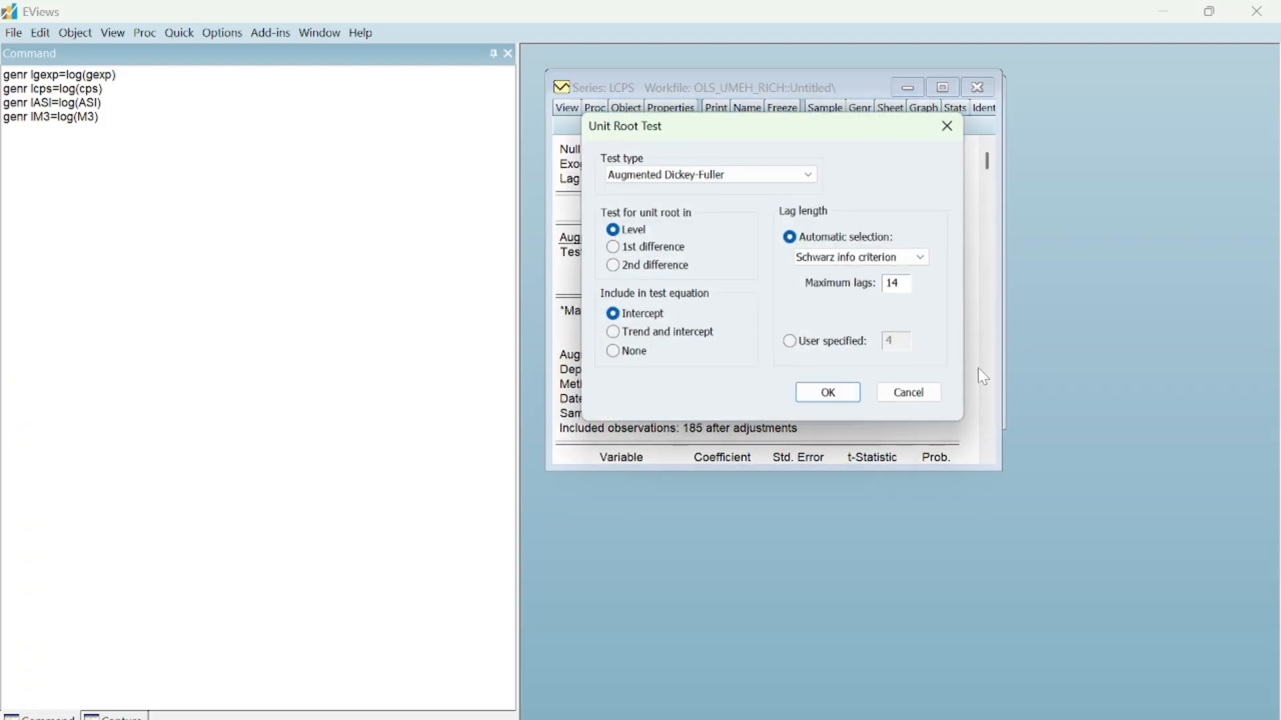
click(612, 252)
click(819, 395)
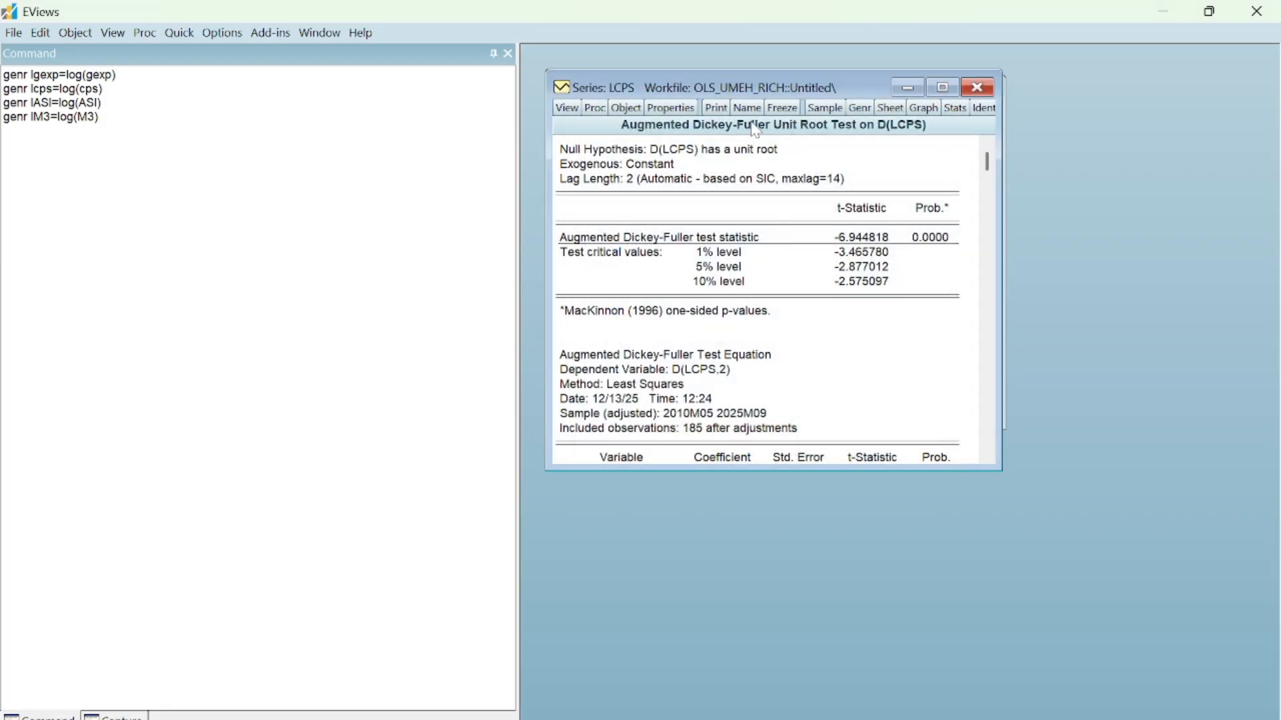
Step: Freeze the D(LCPS) test output as a table named LCPS_I1 and close the table and series windows
click(777, 110)
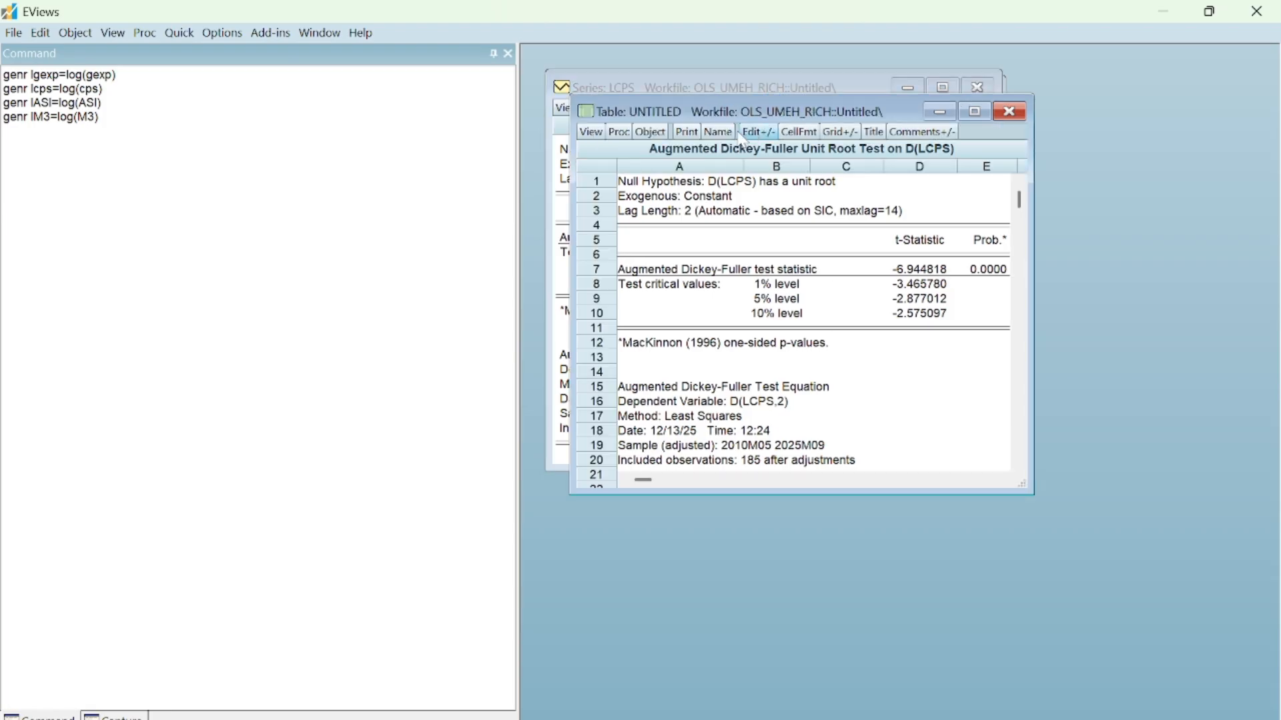
click(709, 137)
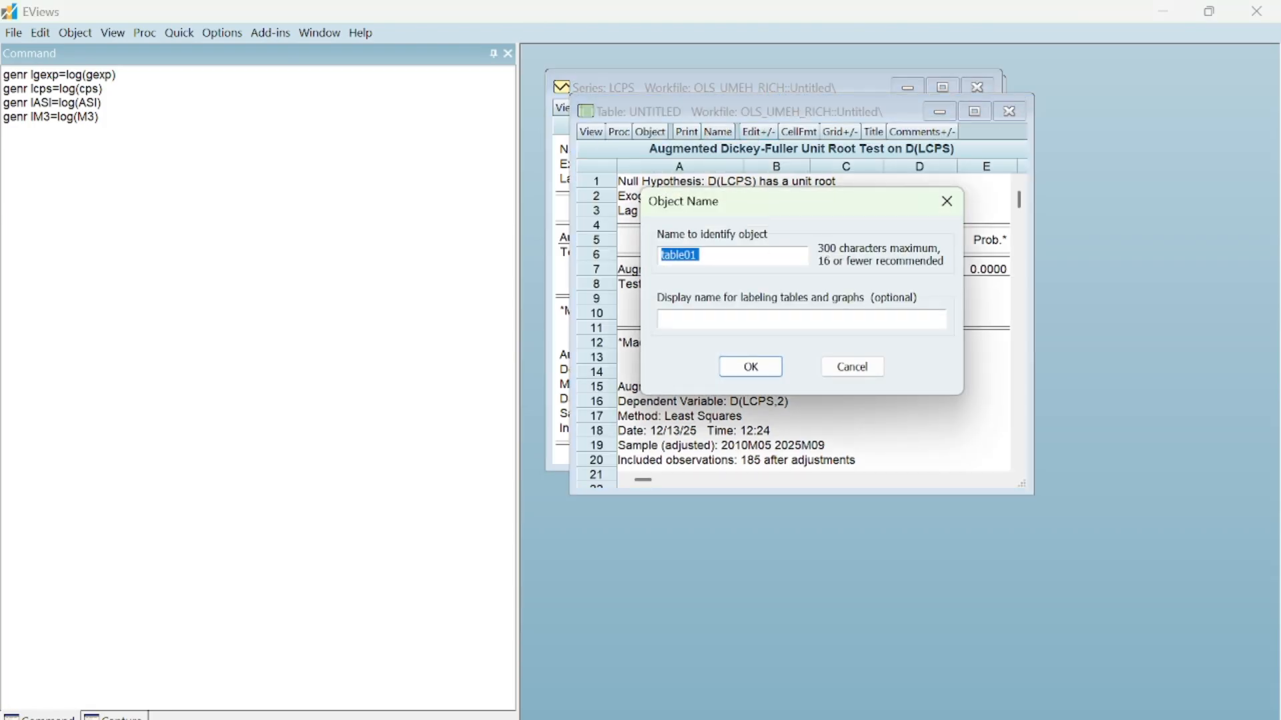
key(End)
key(BackSpace)
key(BackSpace)
key(BackSpace)
key(BackSpace)
key(BackSpace)
key(BackSpace)
key(BackSpace)
key(Return)
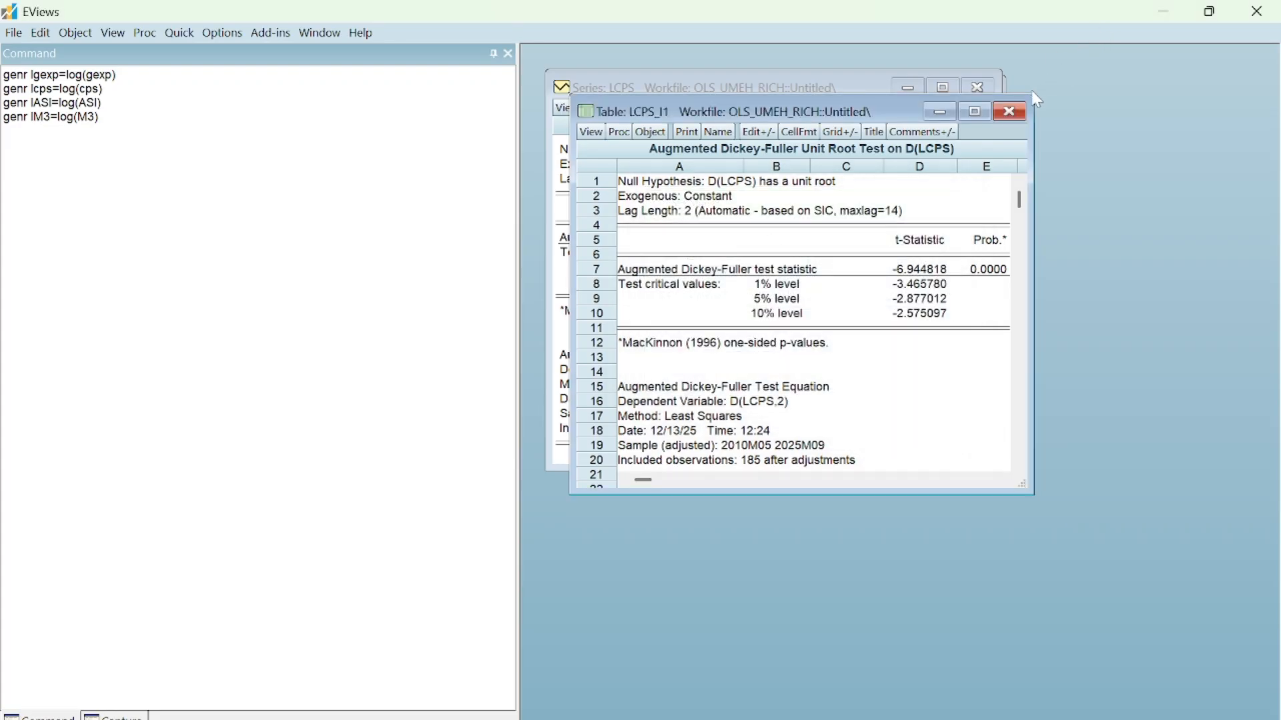
click(1010, 112)
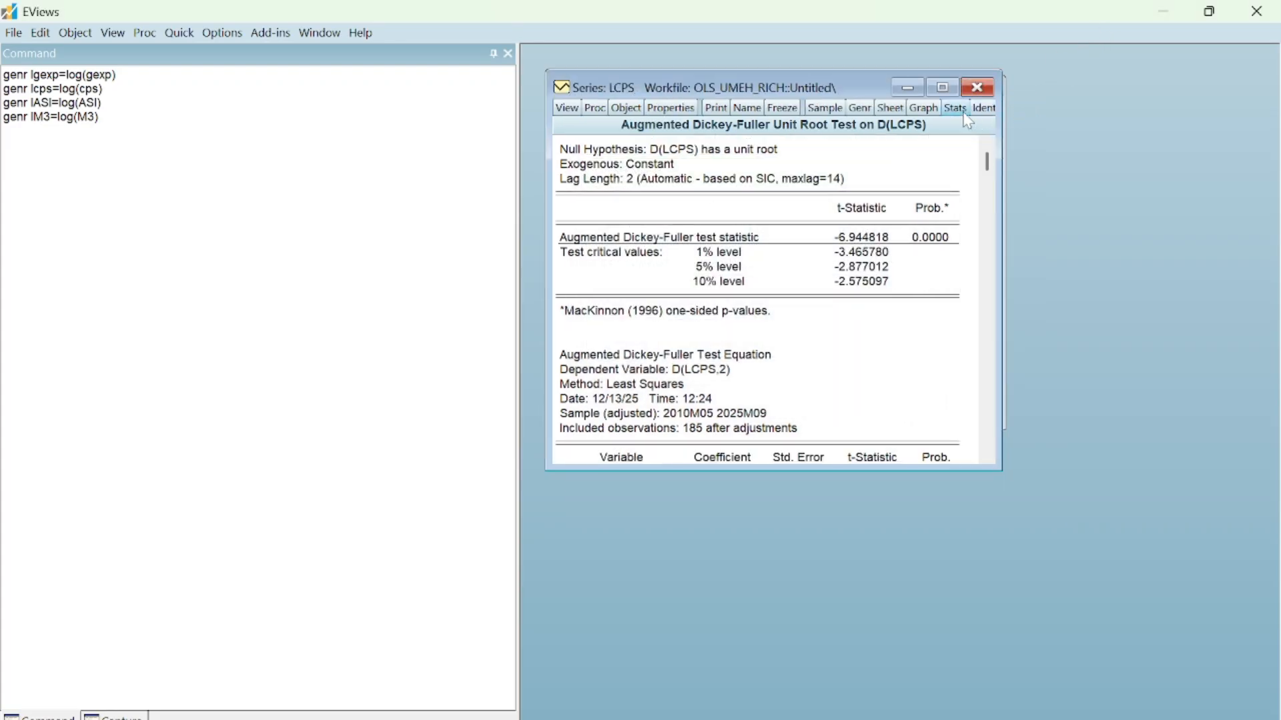
click(979, 89)
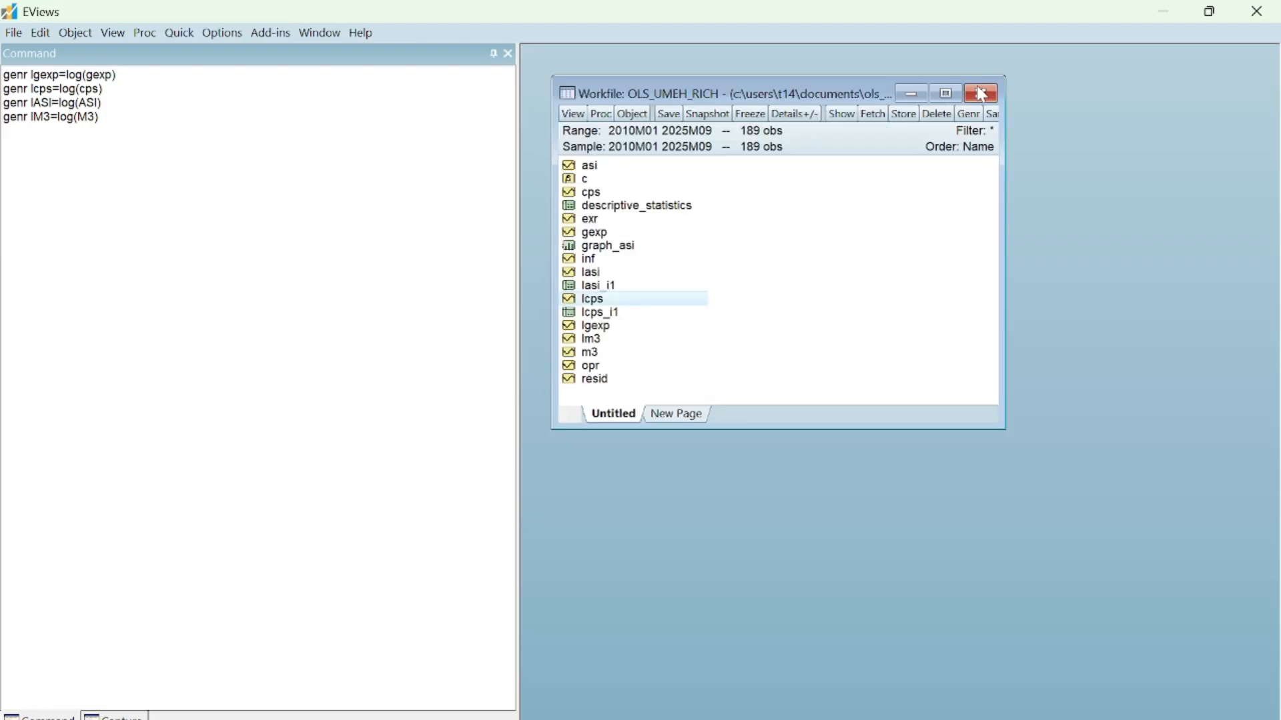
Step: Run a standard Augmented Dickey-Fuller unit root test on the exr series at level with an intercept
double_click(601, 222)
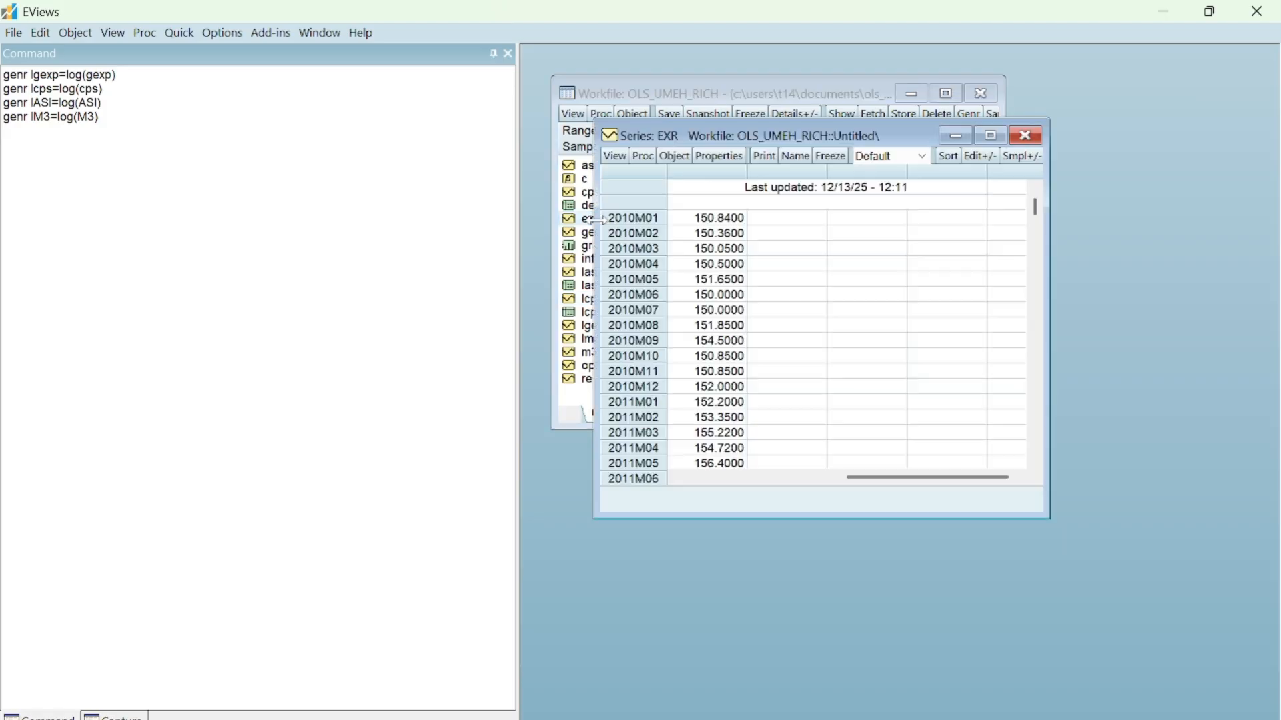
click(614, 157)
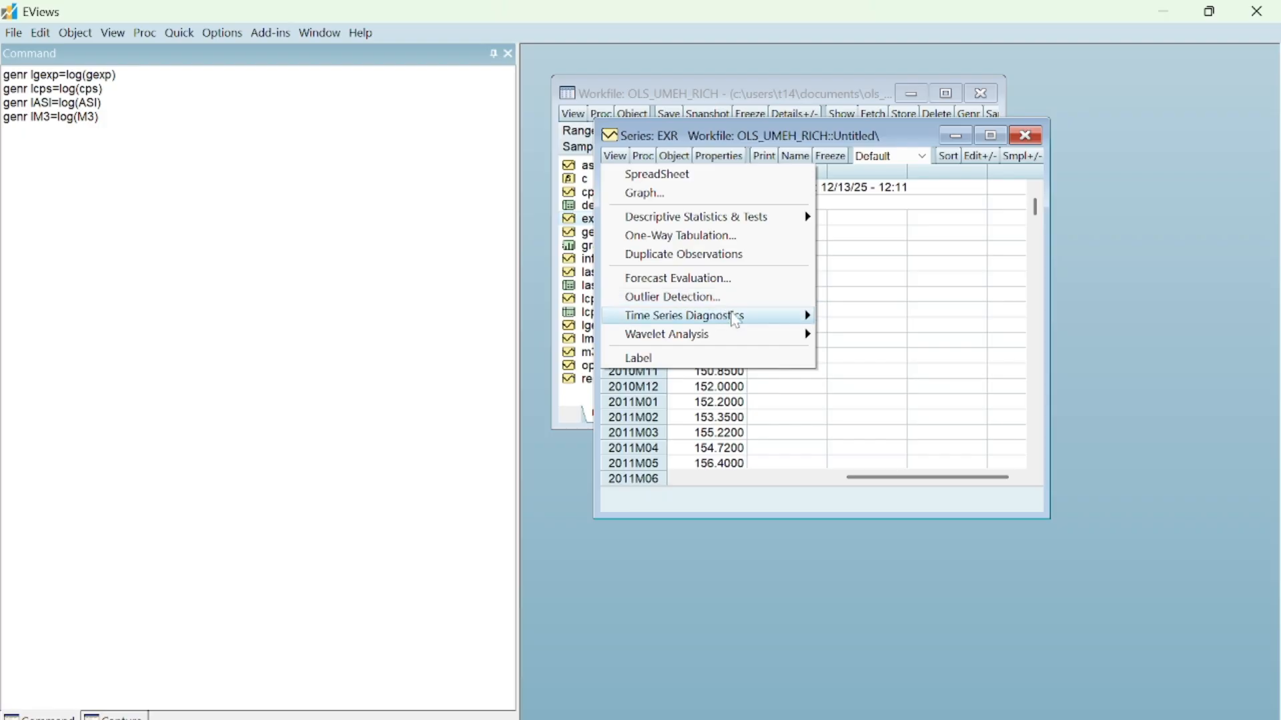
mouse_move(729, 315)
mouse_move(914, 419)
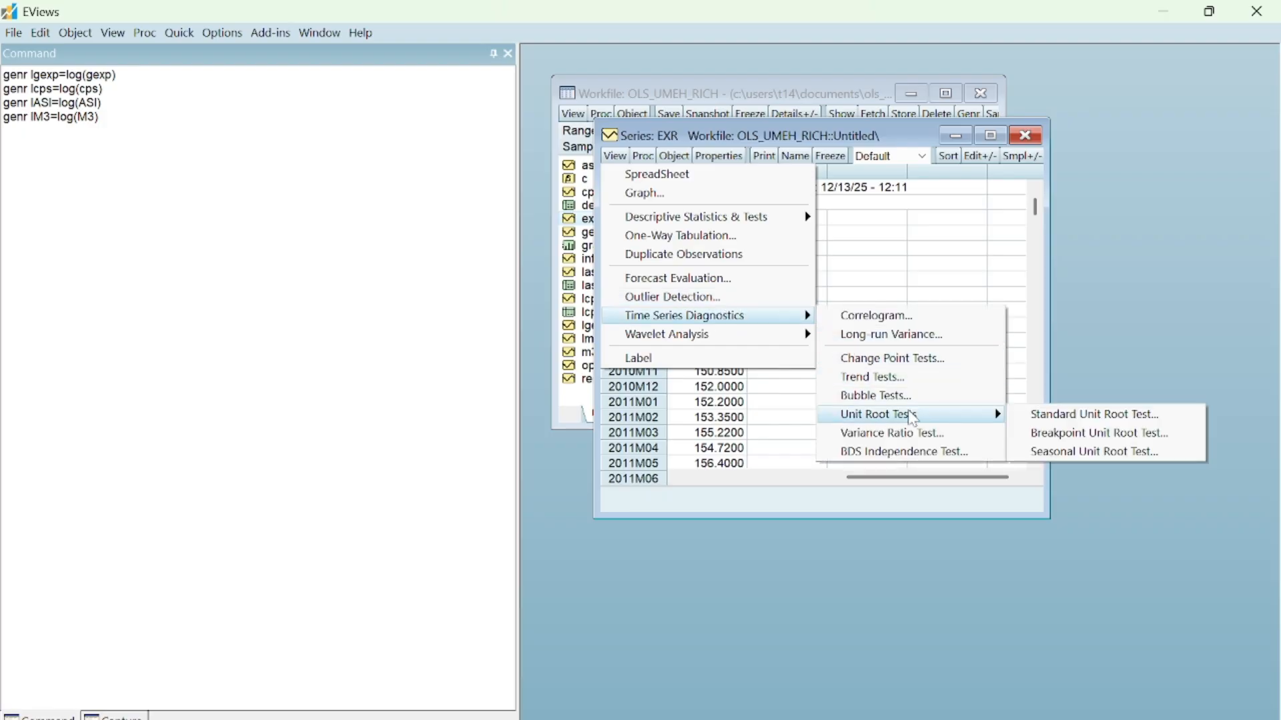
click(1062, 414)
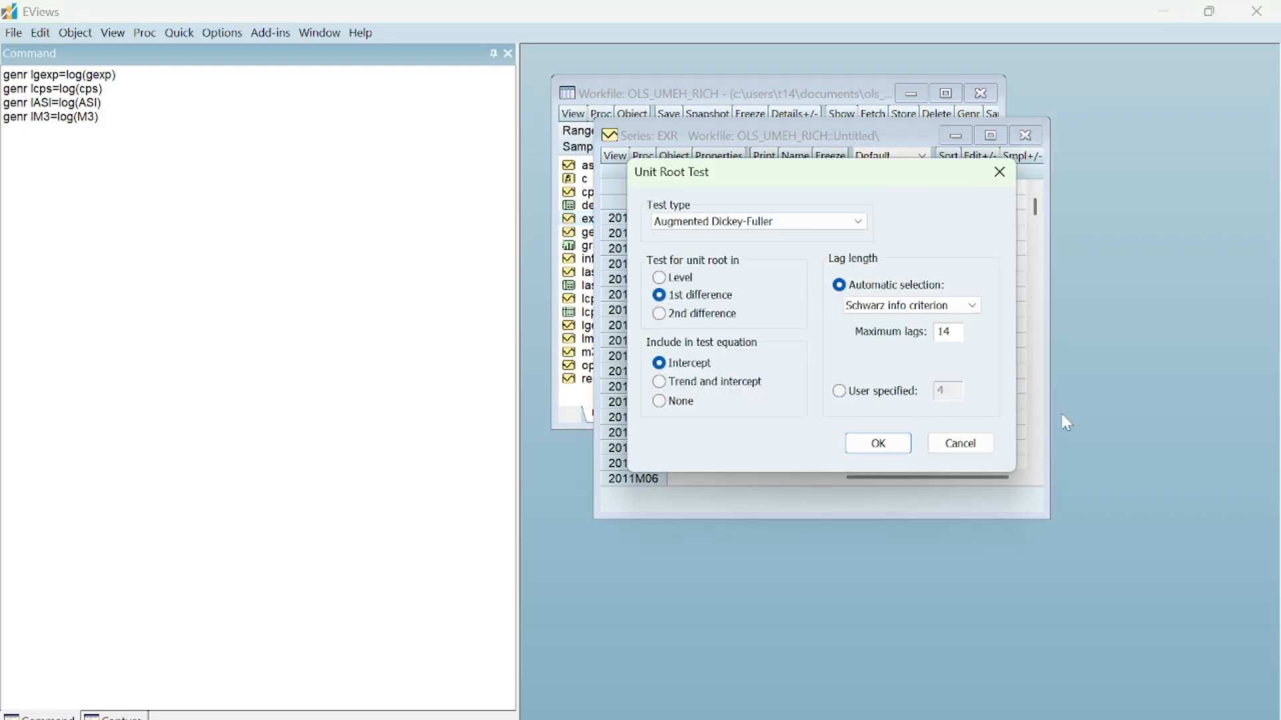
click(663, 279)
click(882, 445)
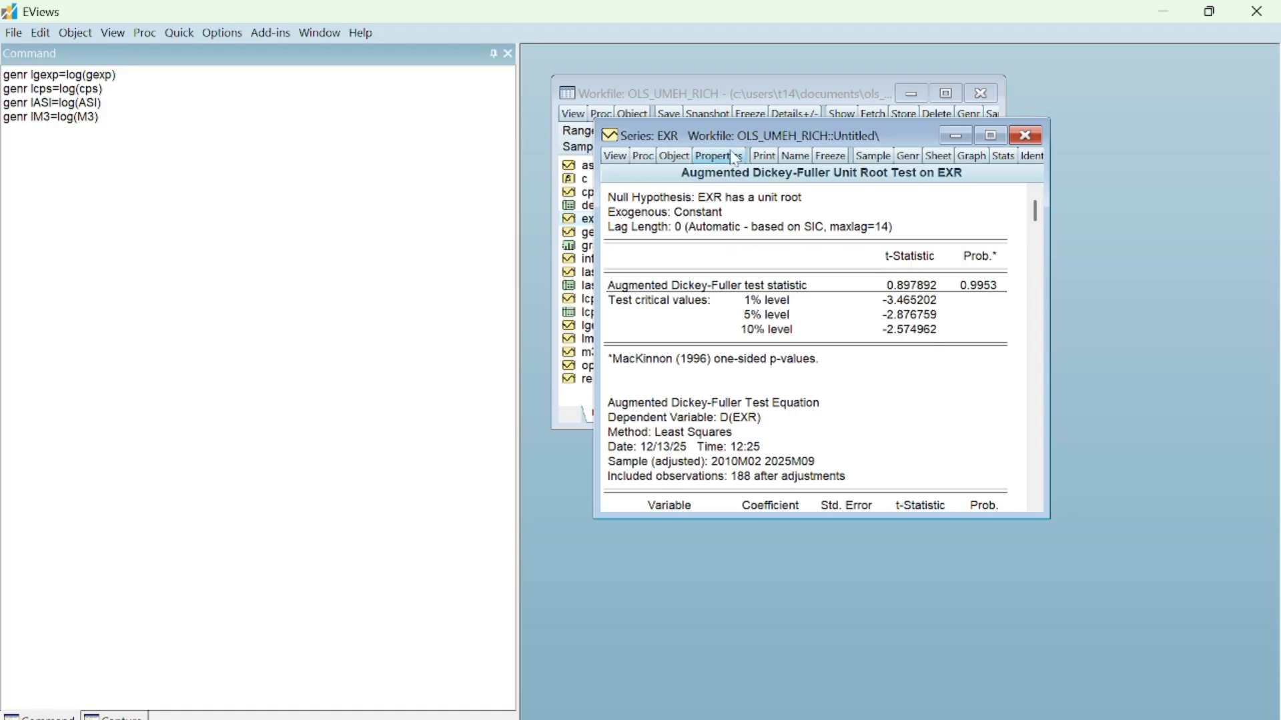
Step: Rerun the Augmented Dickey-Fuller unit root test on EXR in 1st difference, keeping the intercept
click(617, 157)
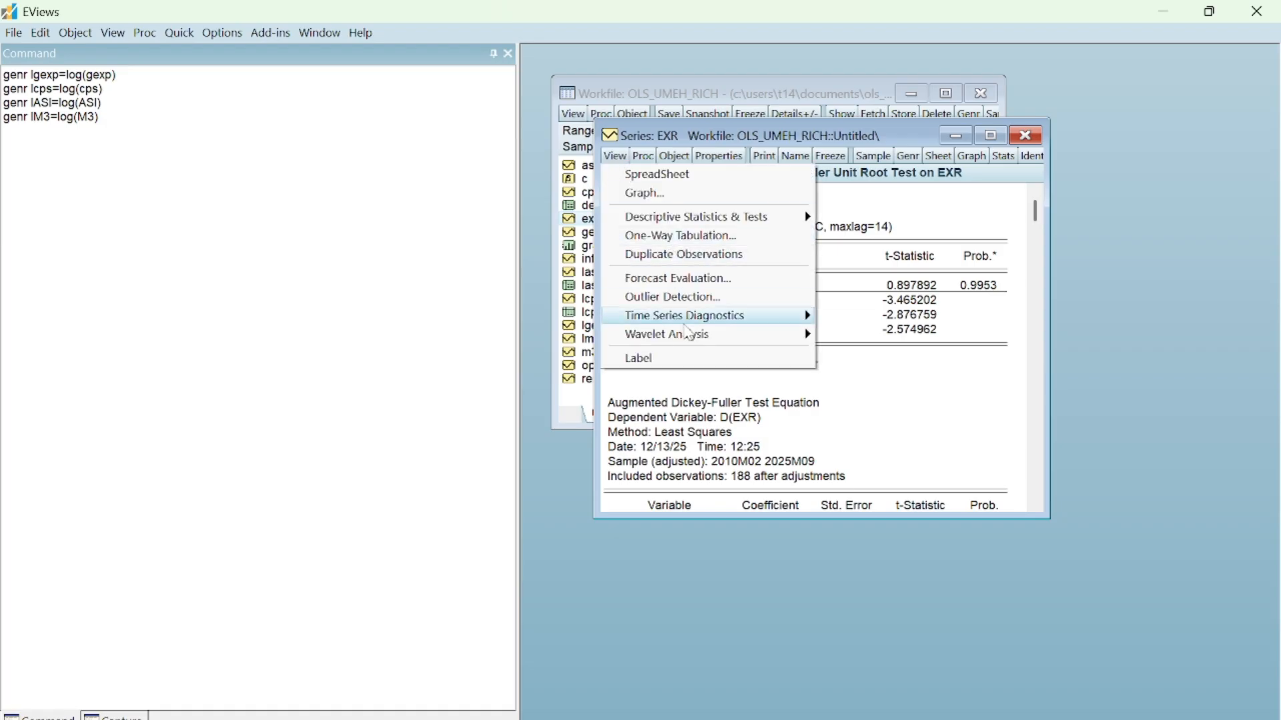
mouse_move(706, 320)
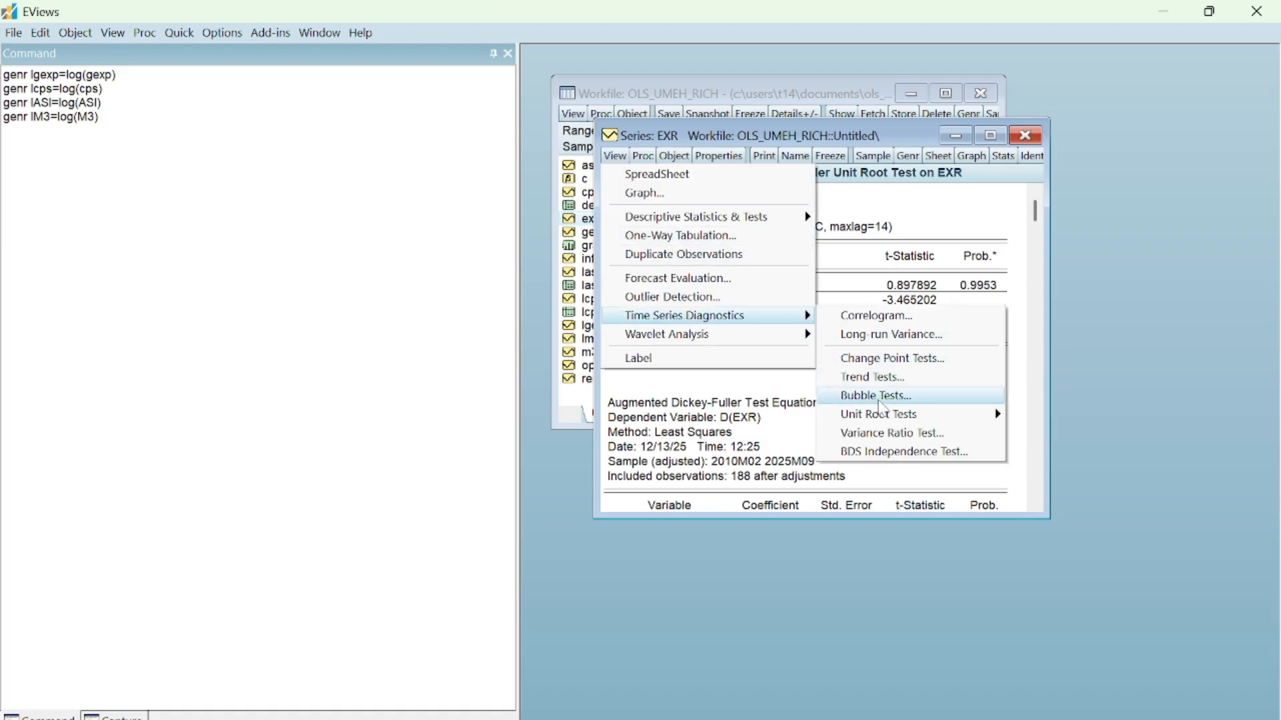
mouse_move(892, 419)
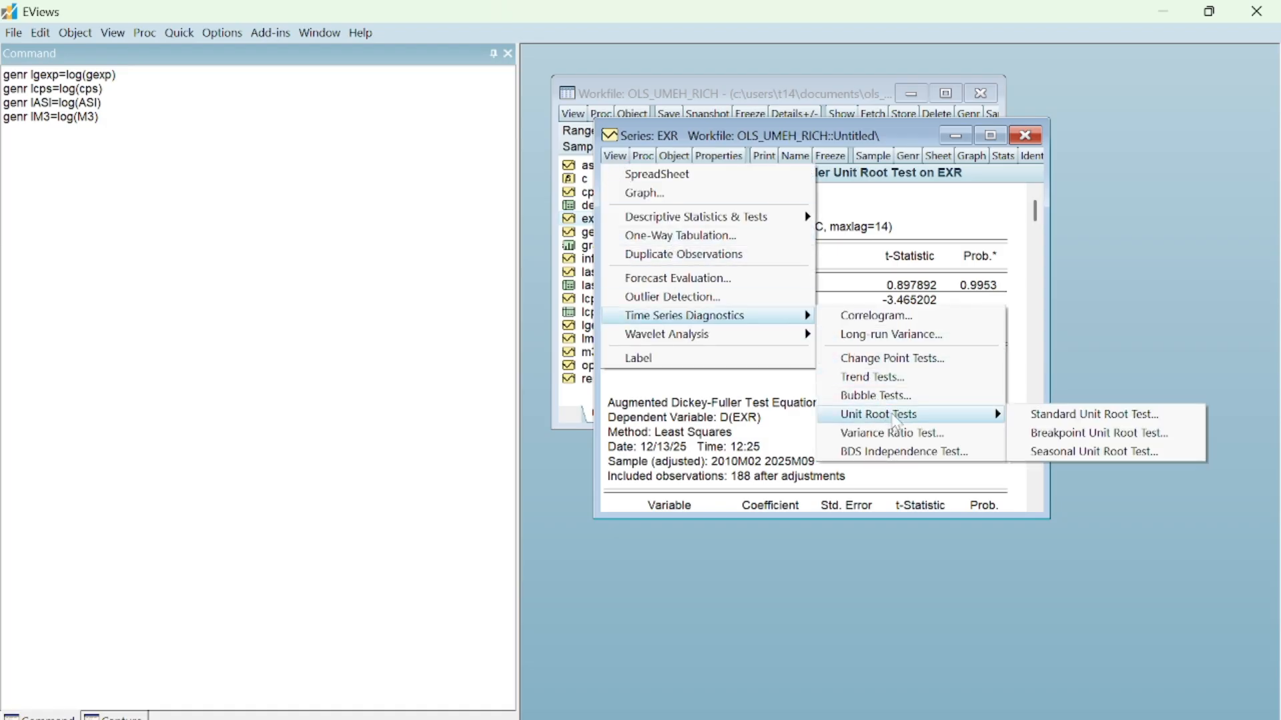
click(1036, 419)
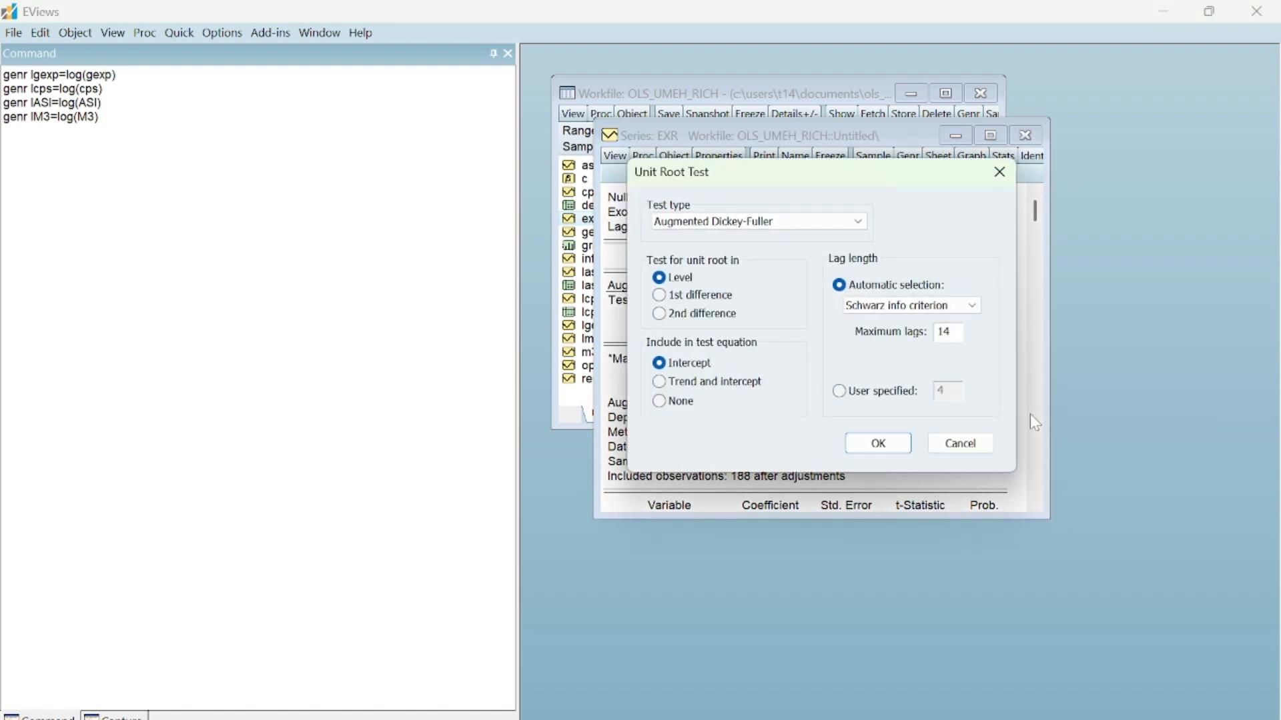
click(661, 296)
click(895, 440)
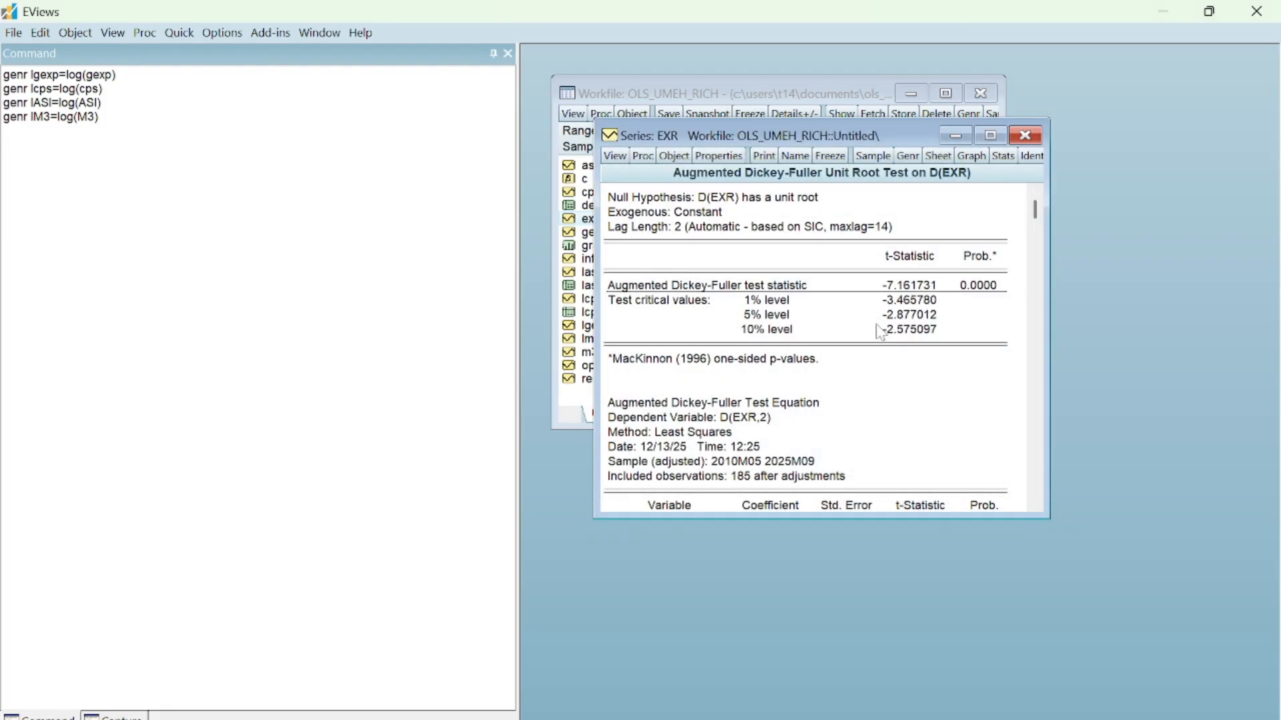
Step: Freeze the D(EXR) test output as a table named EXR_I1 and close the table and series windows
click(834, 156)
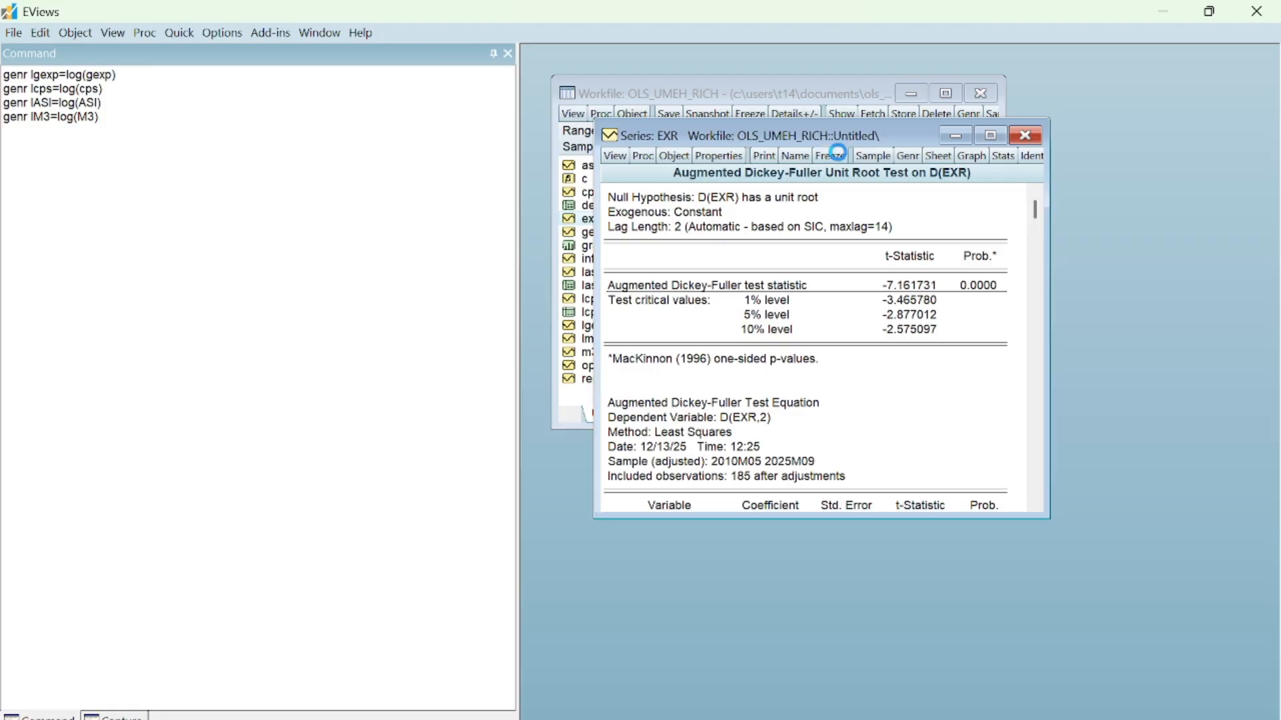
click(767, 180)
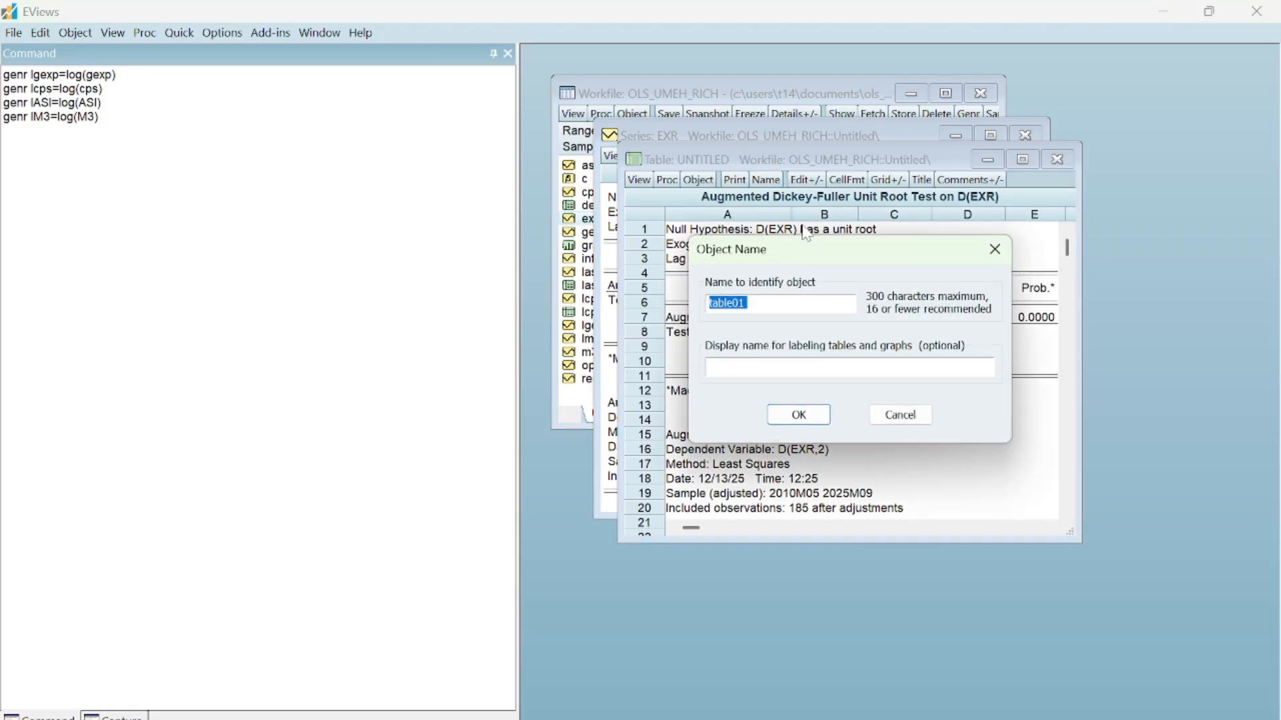
click(785, 302)
key(BackSpace)
key(BackSpace)
key(BackSpace)
key(BackSpace)
key(BackSpace)
key(BackSpace)
click(777, 419)
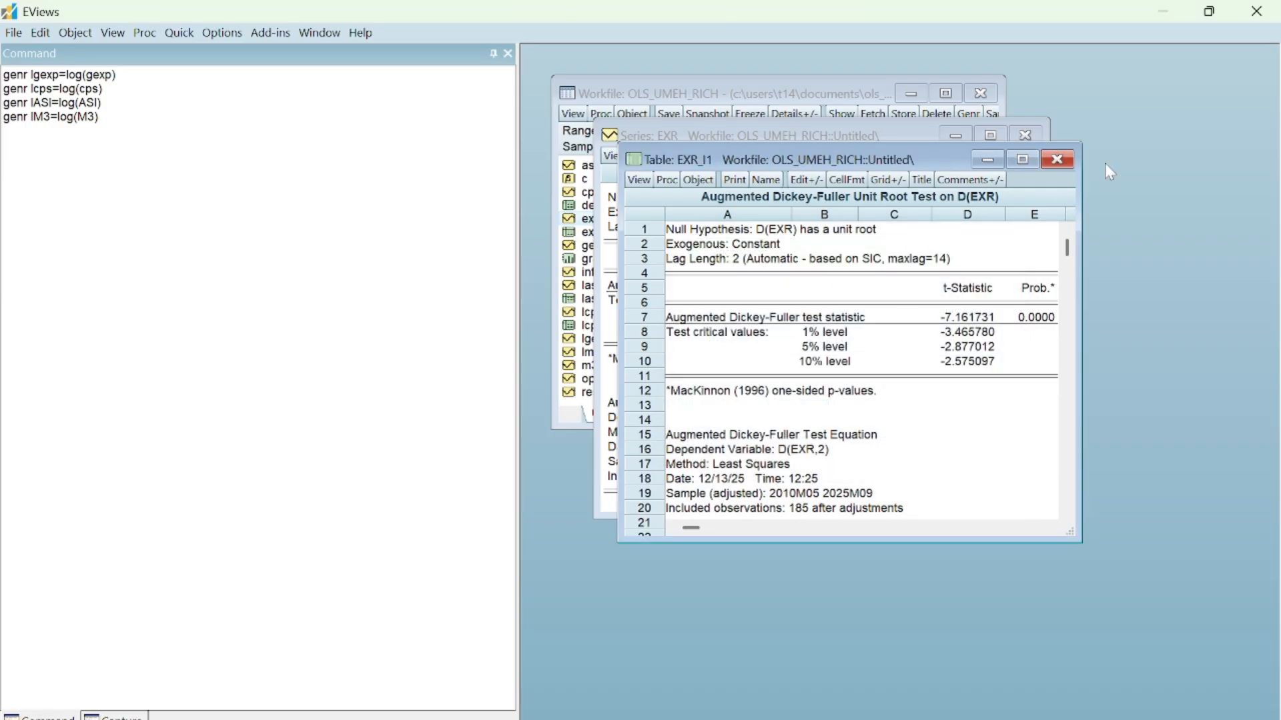
click(1058, 160)
click(1028, 137)
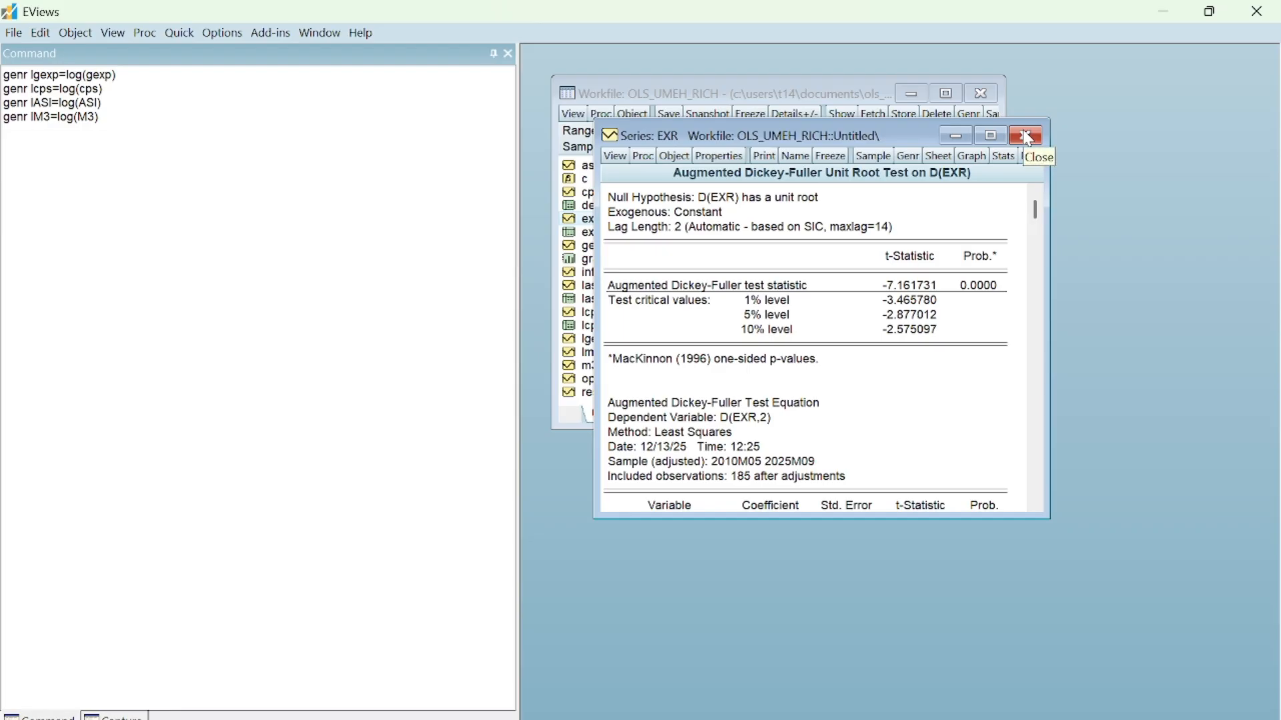
click(1027, 138)
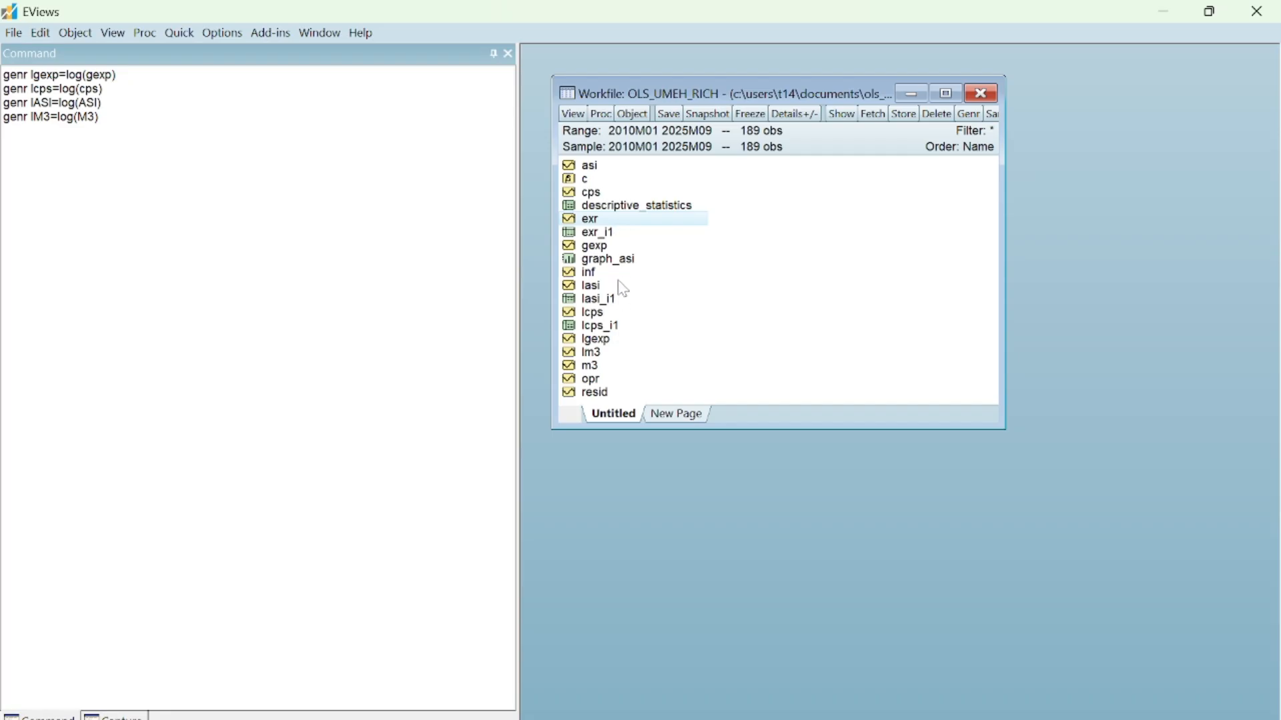
Step: Run a standard Augmented Dickey-Fuller unit root test on the lgexp series at level with an intercept
click(775, 252)
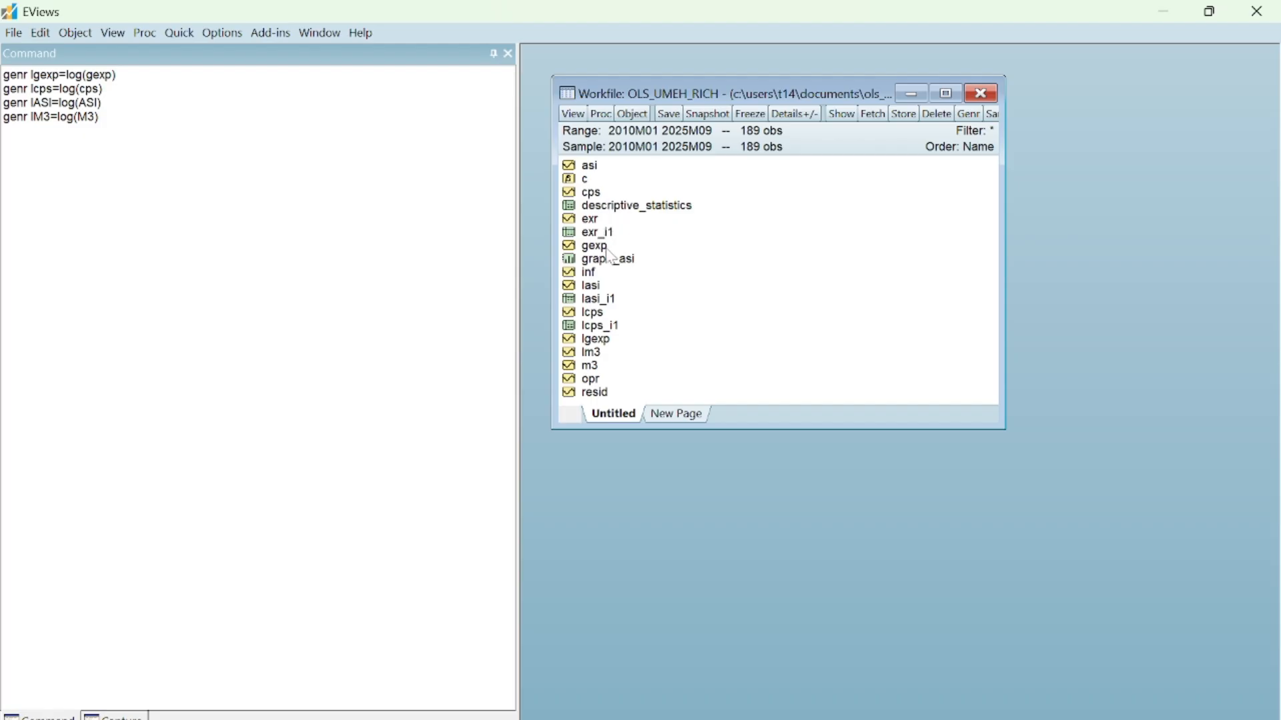
double_click(616, 344)
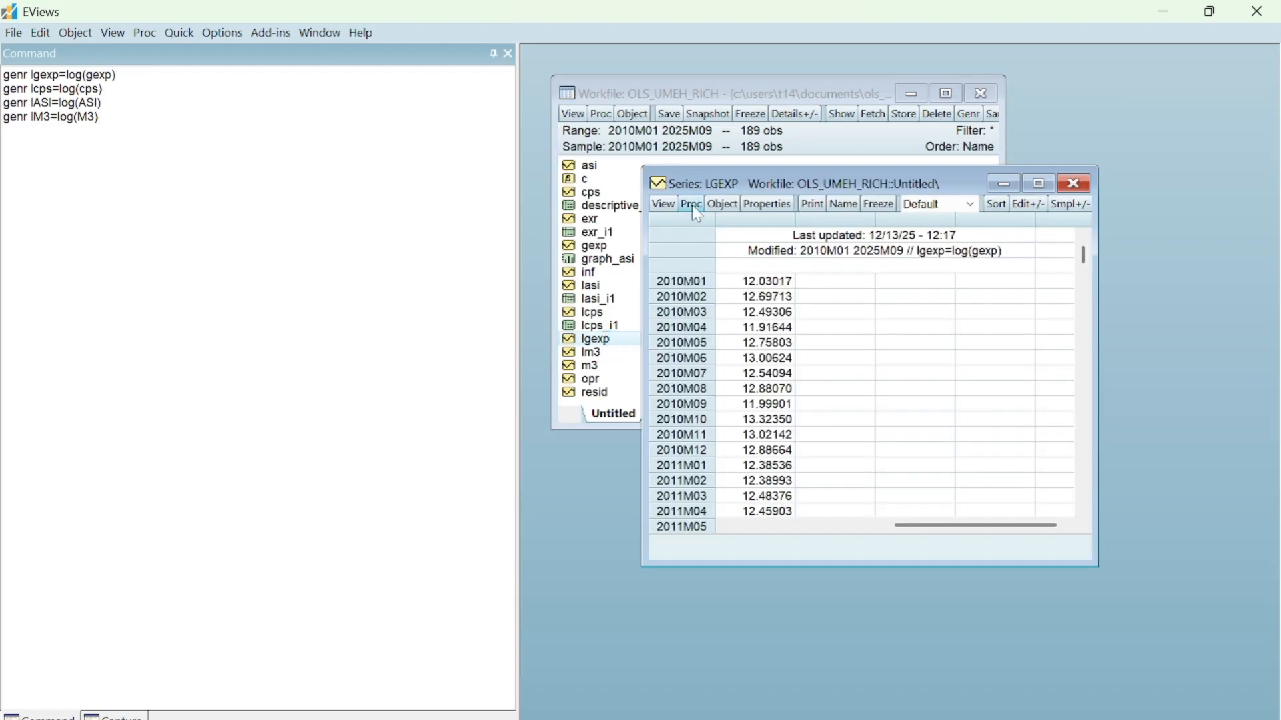
click(662, 205)
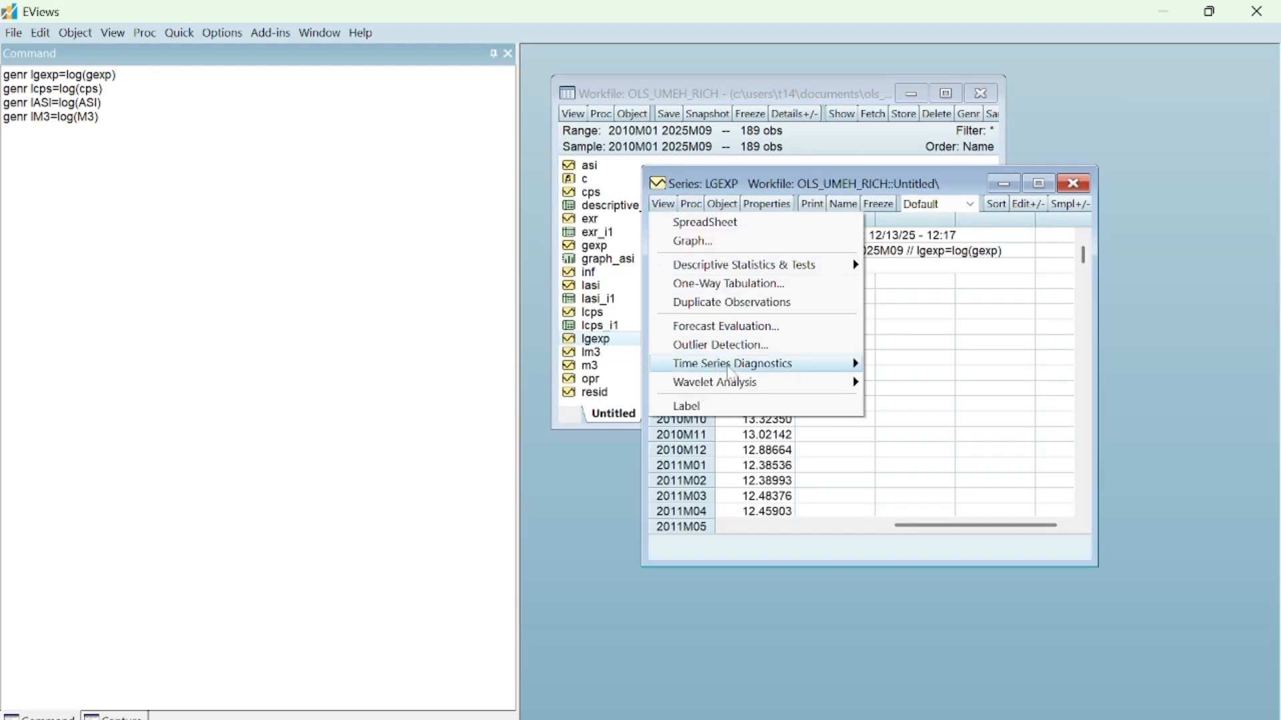
mouse_move(734, 369)
mouse_move(926, 470)
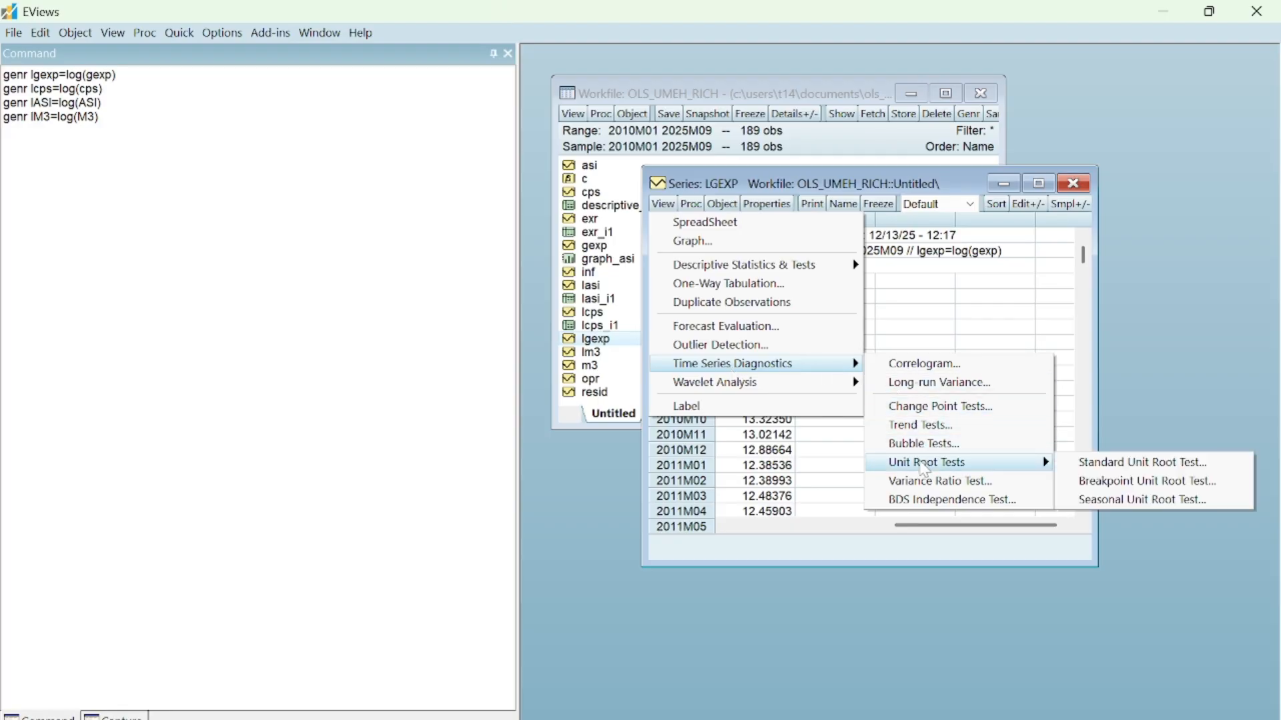
click(1099, 463)
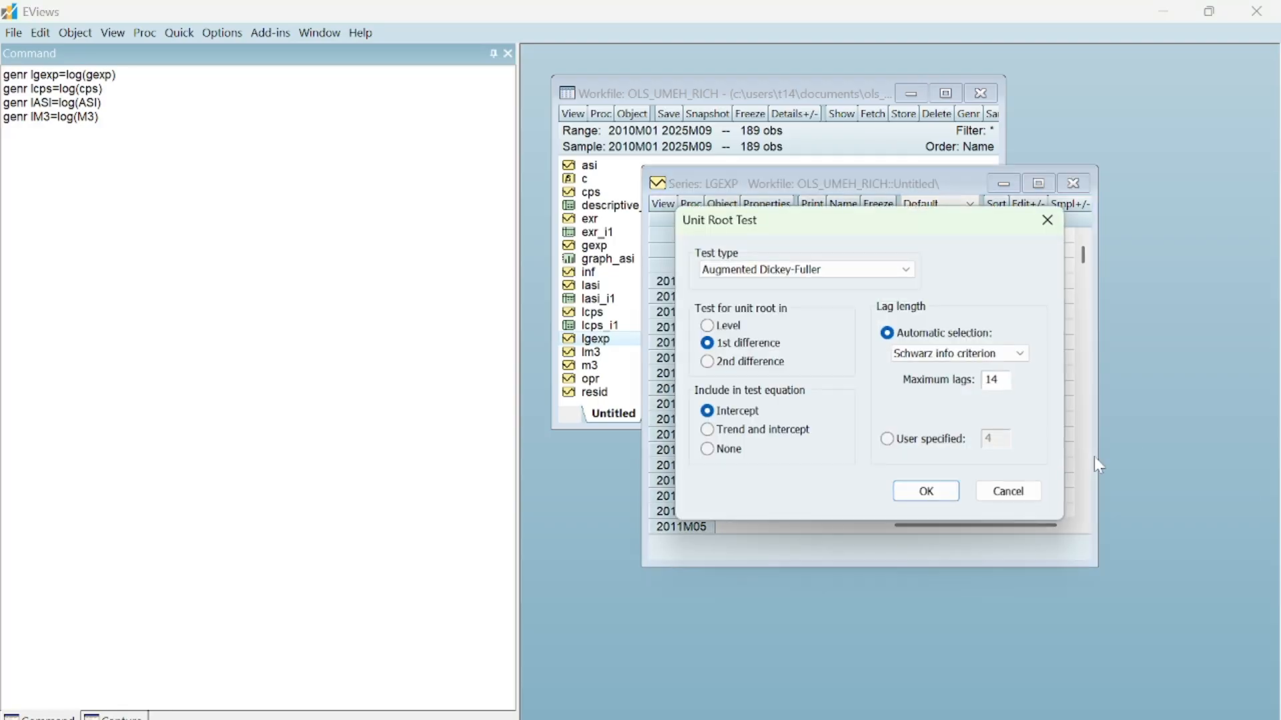
click(715, 328)
click(917, 495)
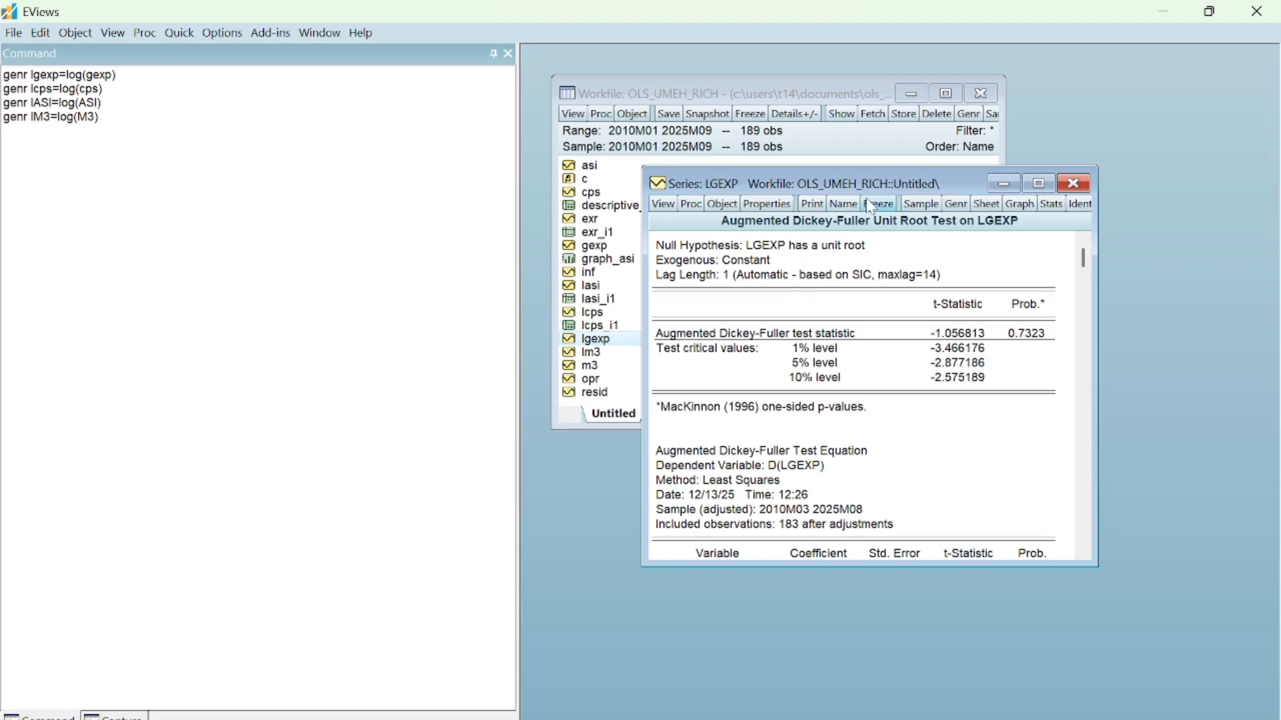
Step: Rerun the Augmented Dickey-Fuller unit root test on LGEXP in 1st difference, keeping the intercept
click(663, 204)
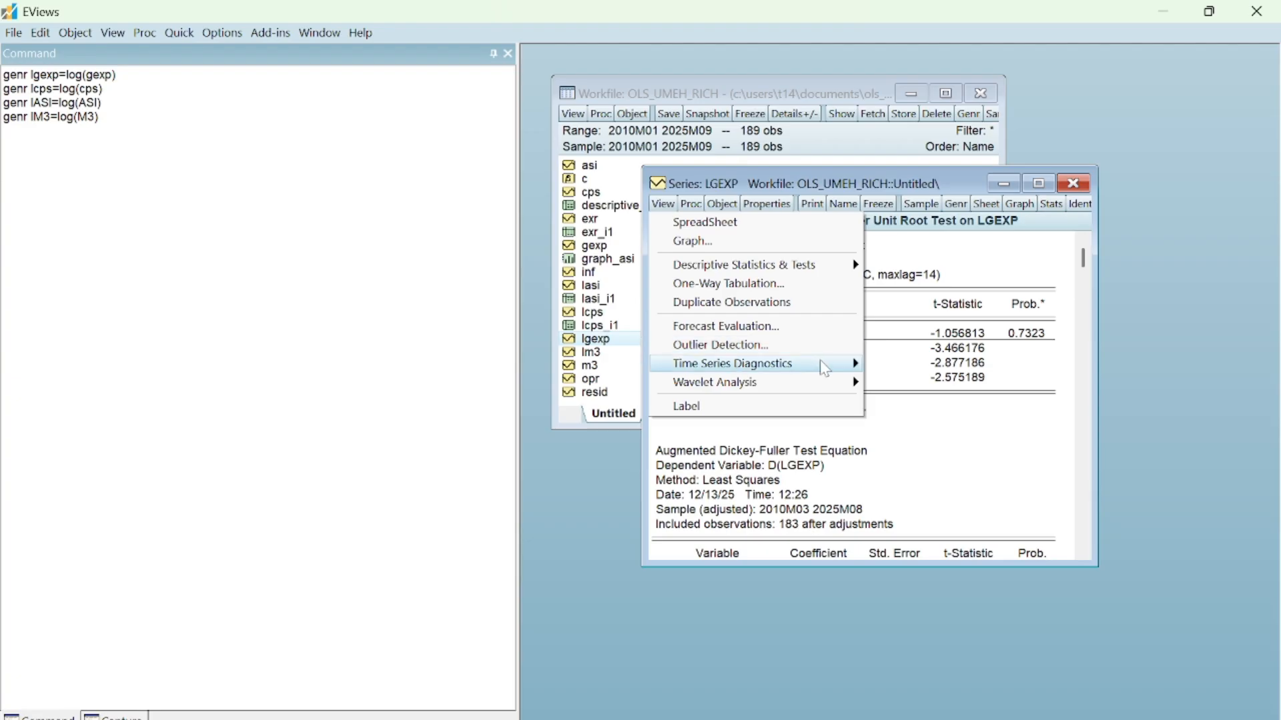
mouse_move(845, 369)
mouse_move(979, 467)
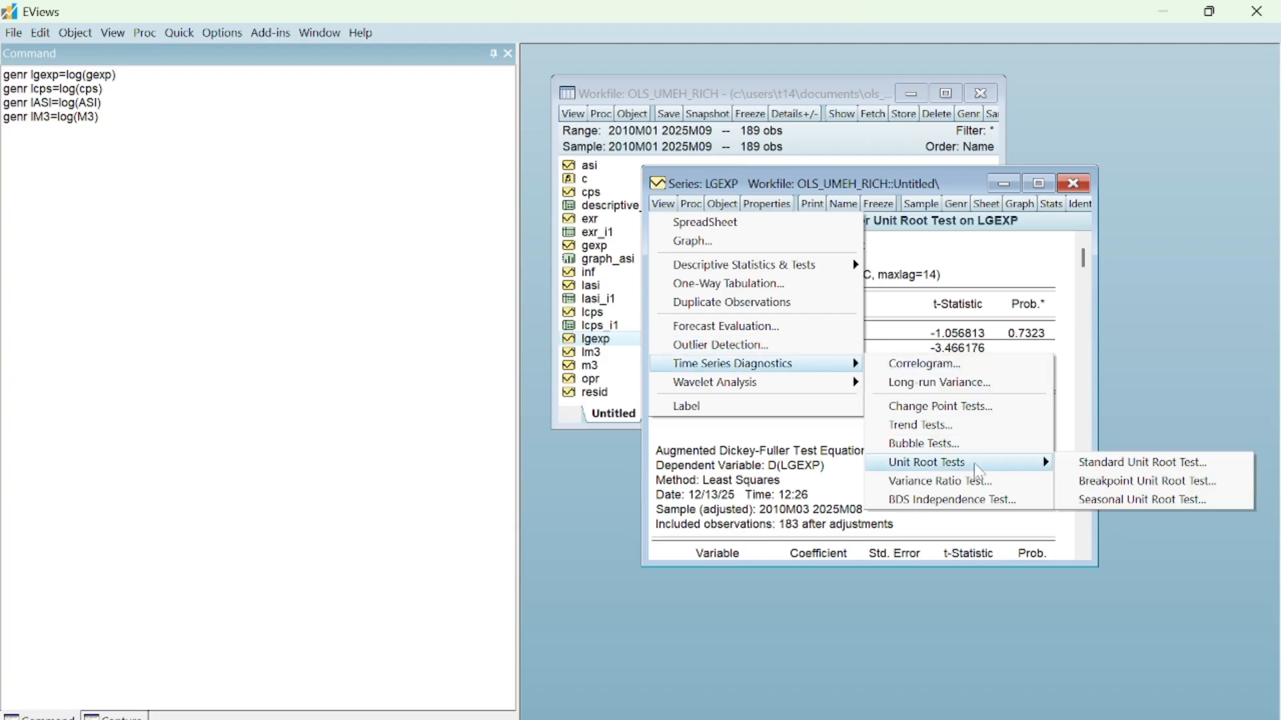
click(1067, 461)
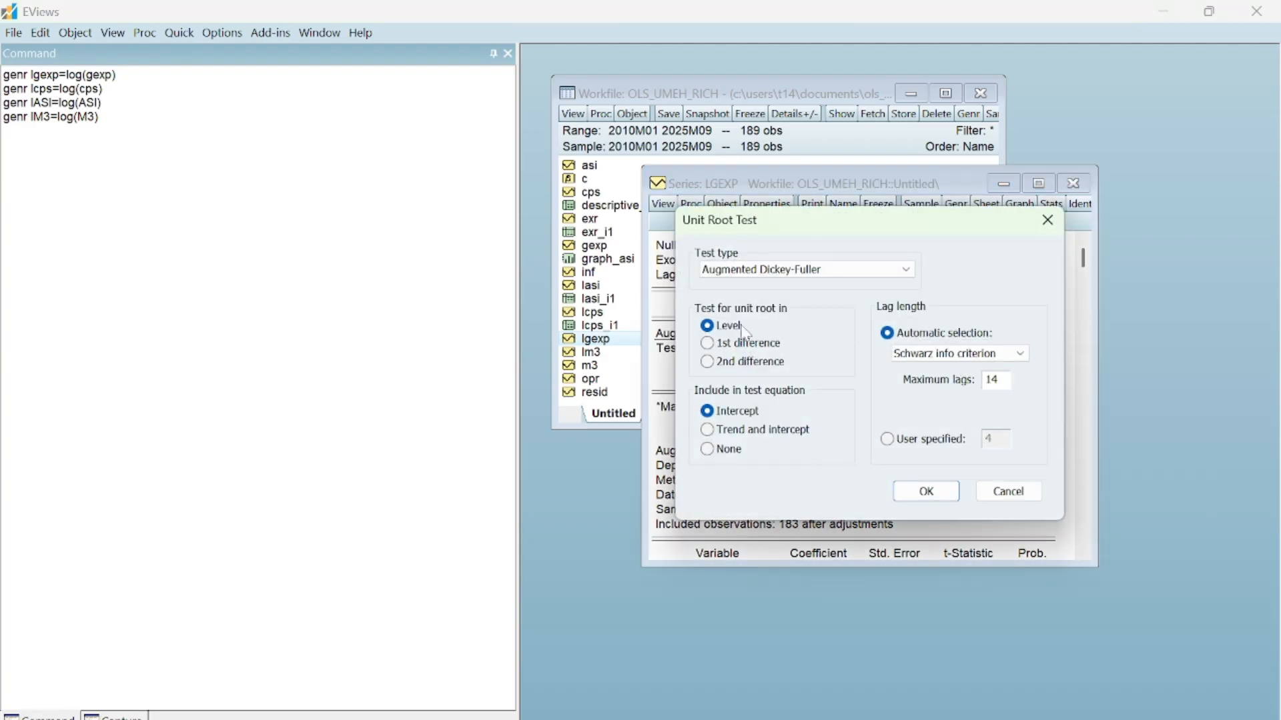
click(708, 343)
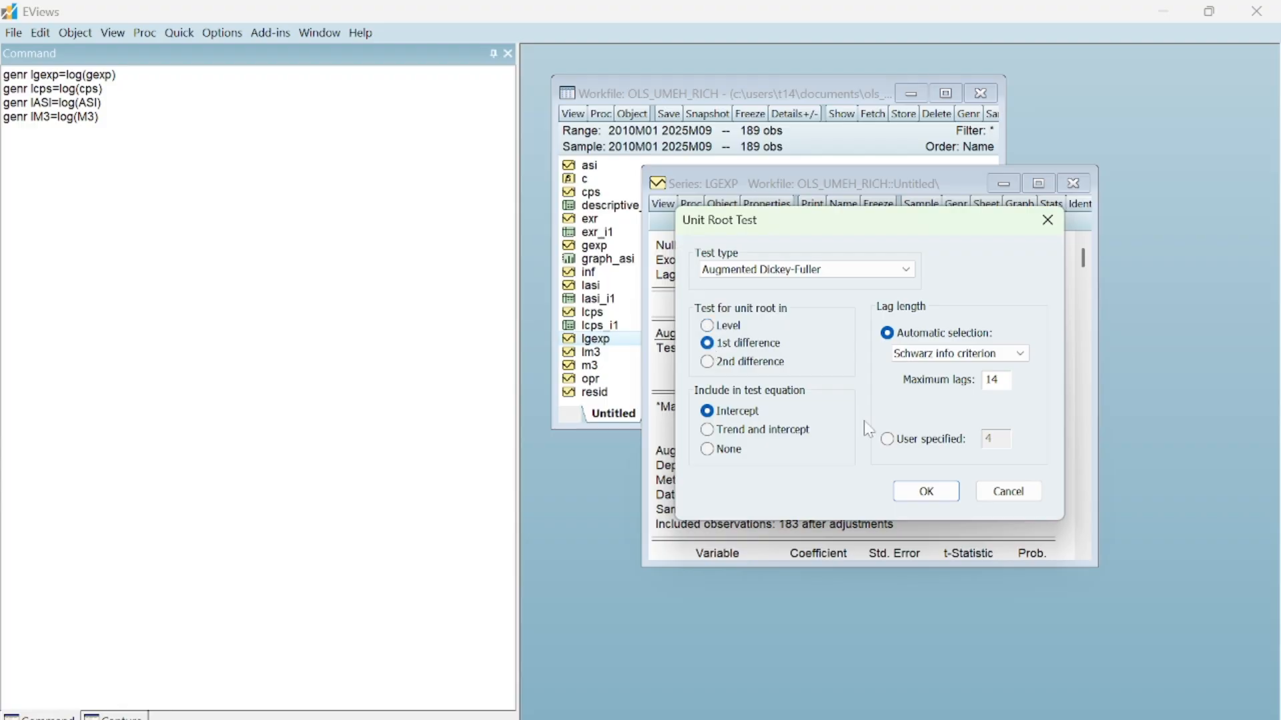
click(927, 492)
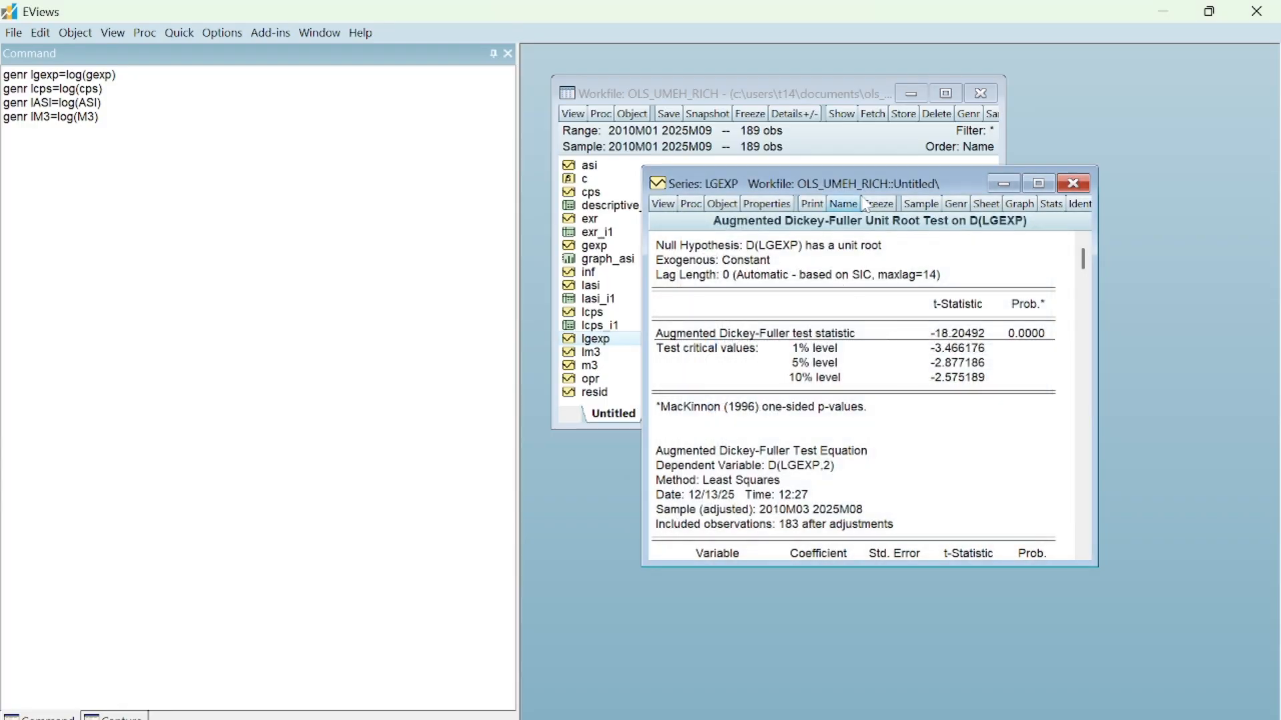
Step: Freeze the D(LGEXP) test output as a table named lgexp_11 and close the table and series windows
click(878, 205)
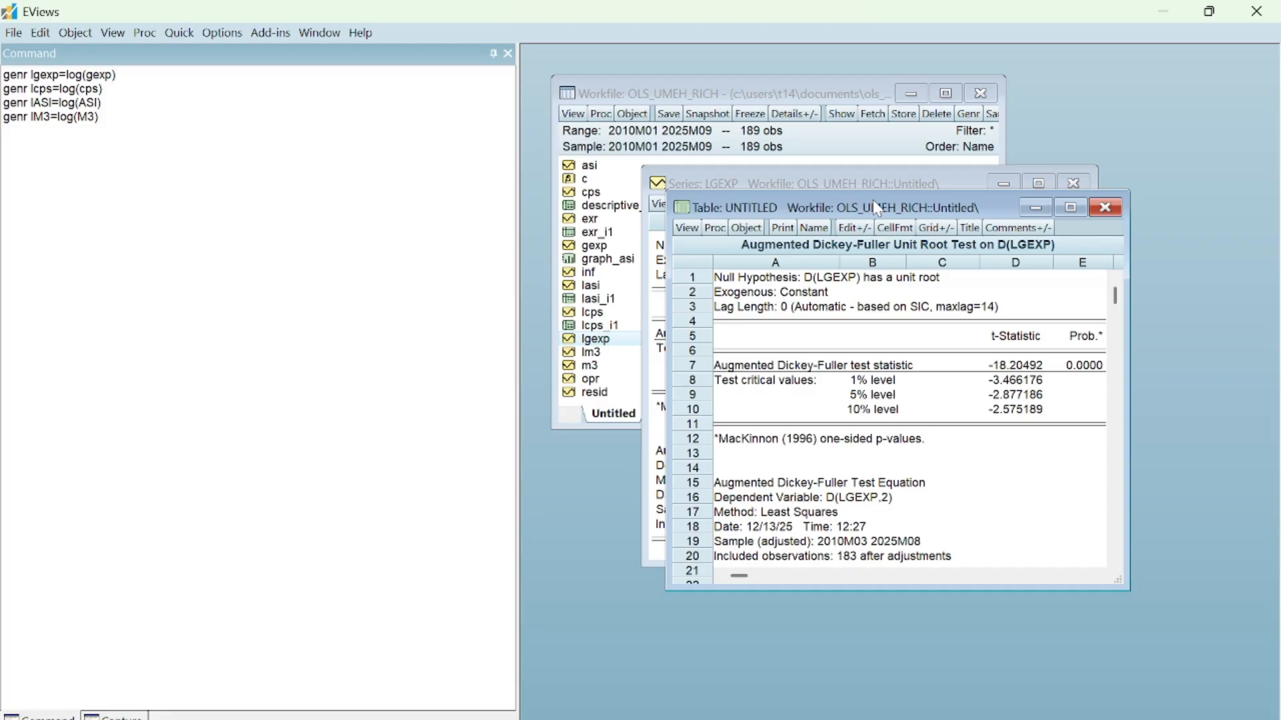
click(815, 228)
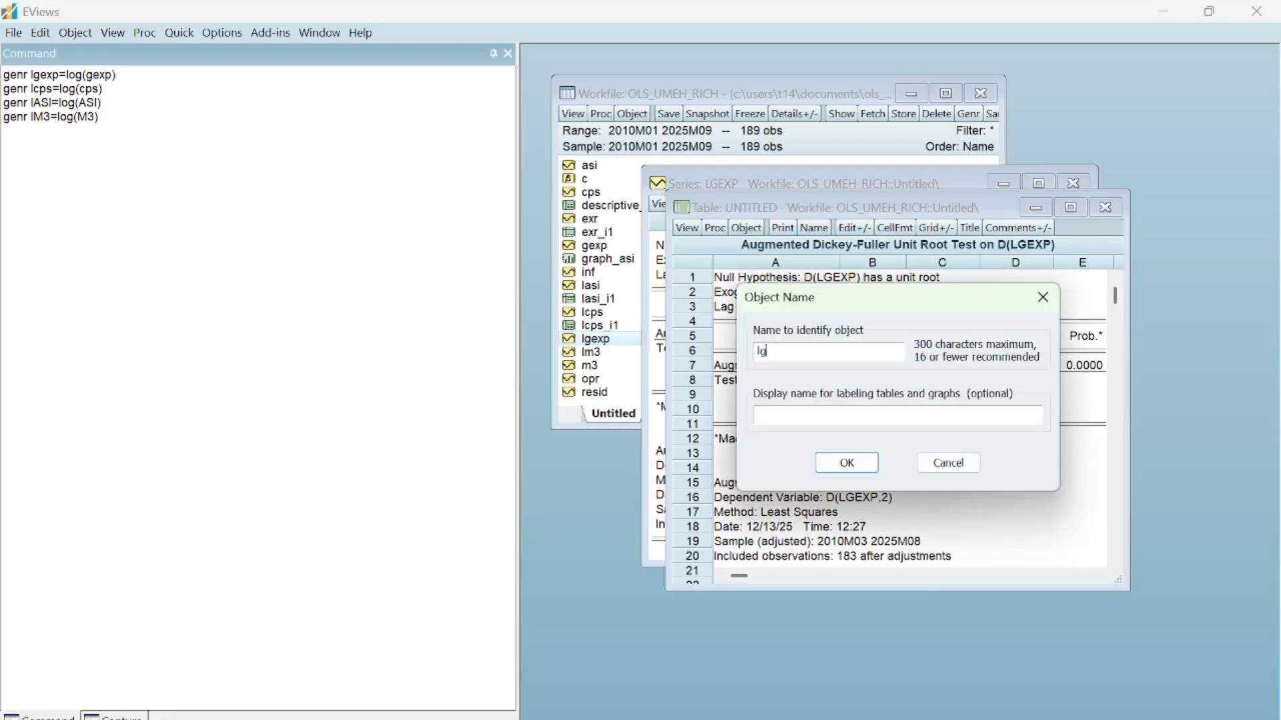
text(lgexp_11)
click(847, 467)
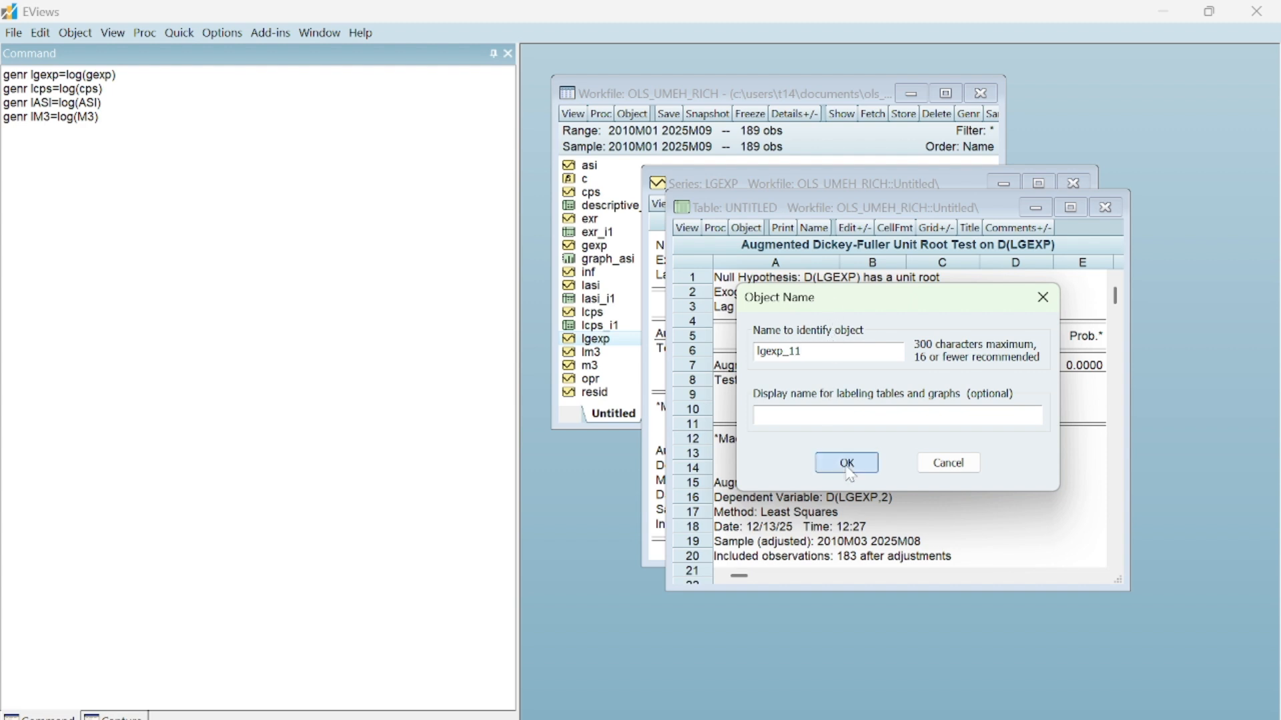
click(1108, 208)
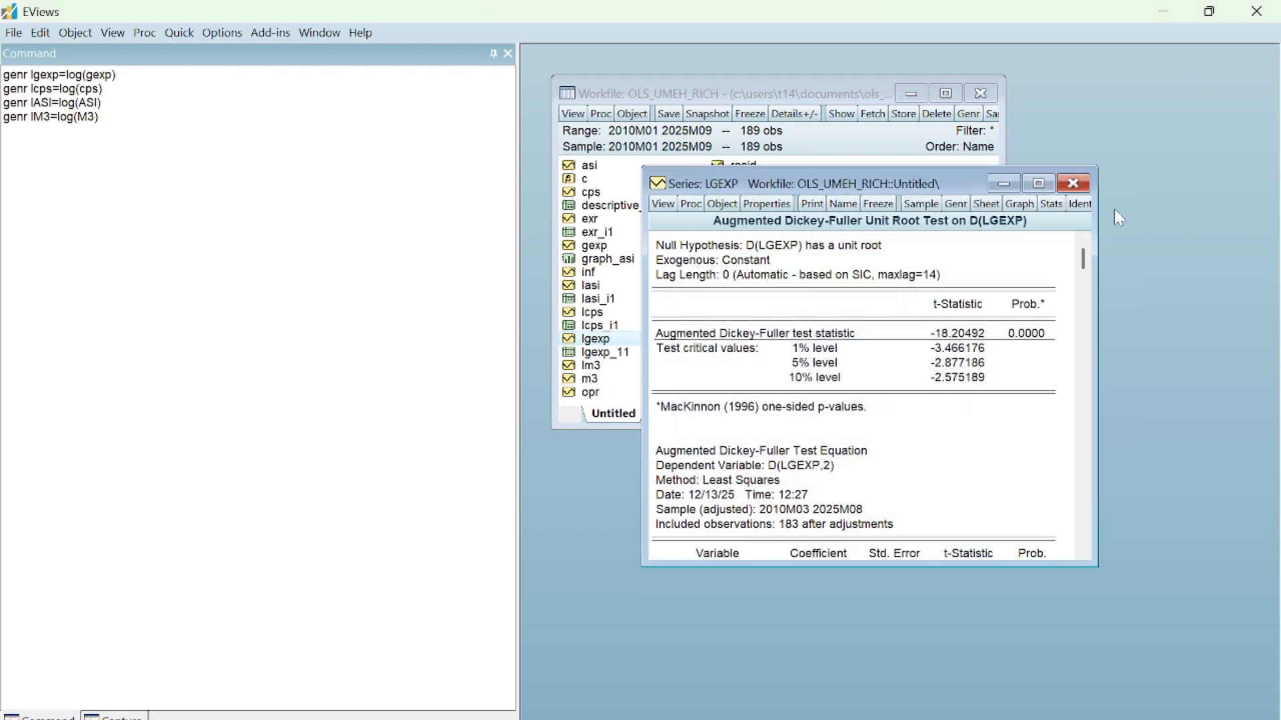
click(1074, 188)
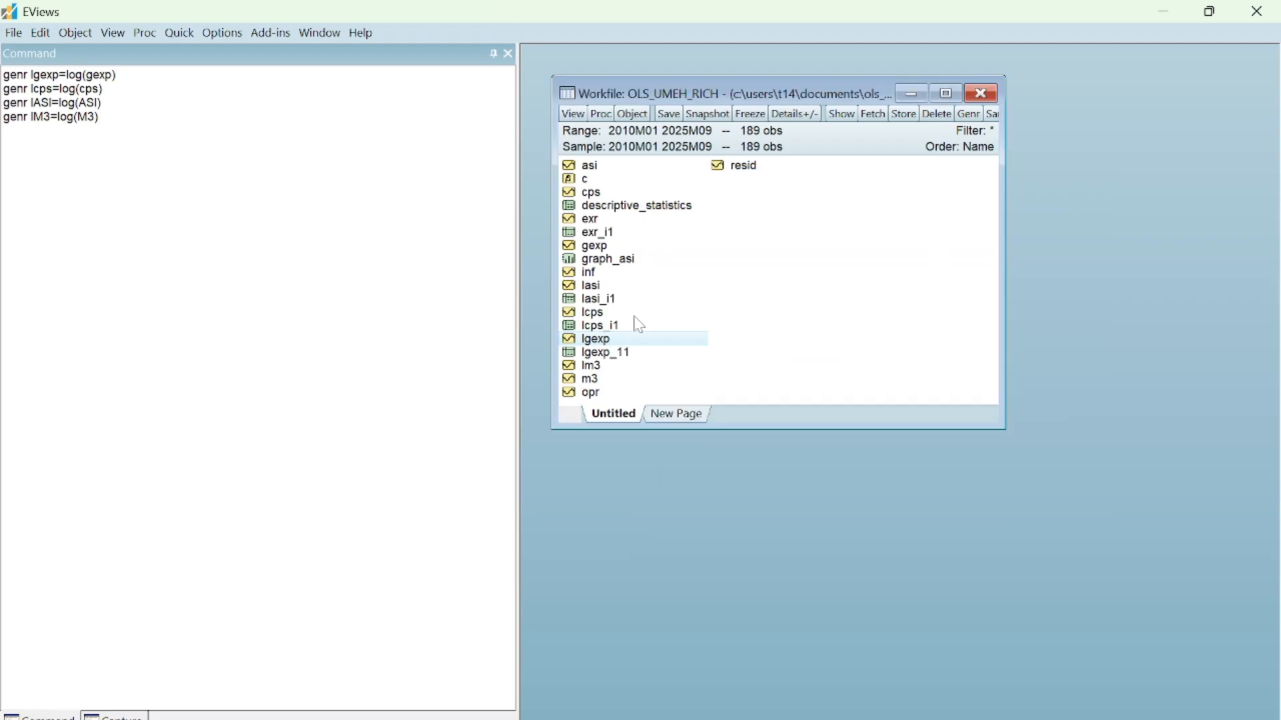
Step: Run a standard Augmented Dickey-Fuller unit root test on the inf series at level with an intercept
double_click(595, 273)
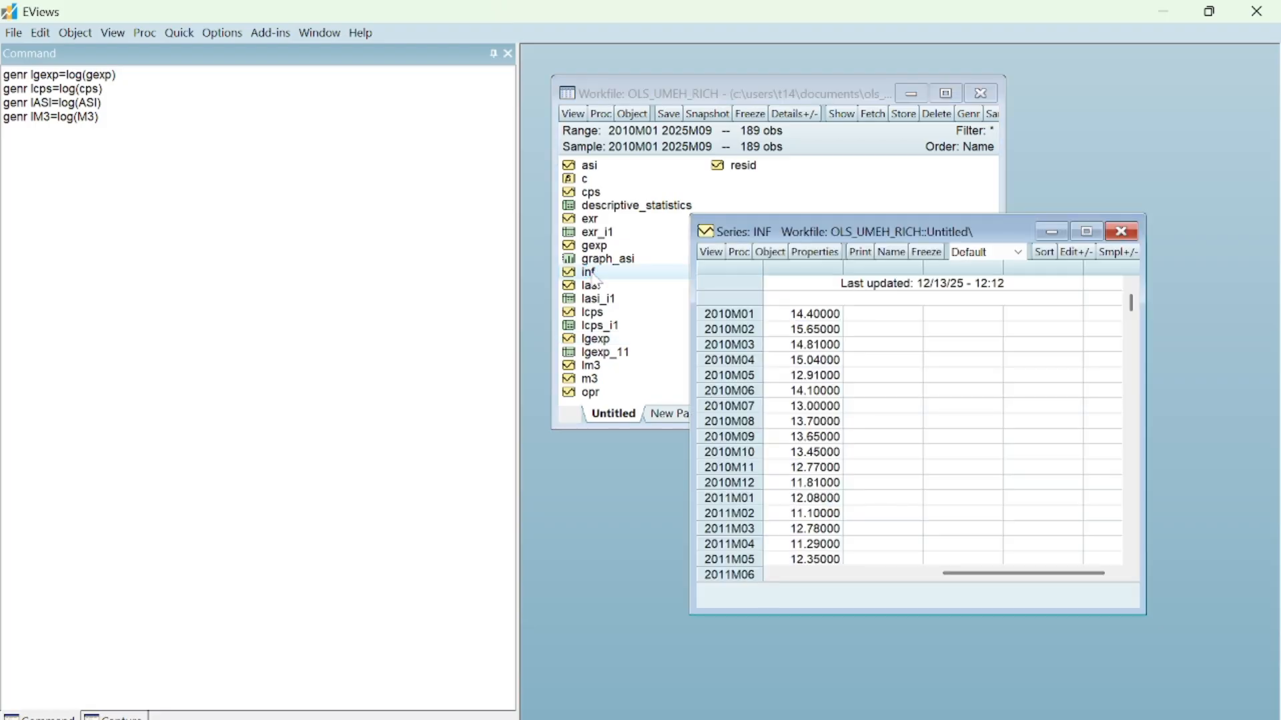
click(714, 257)
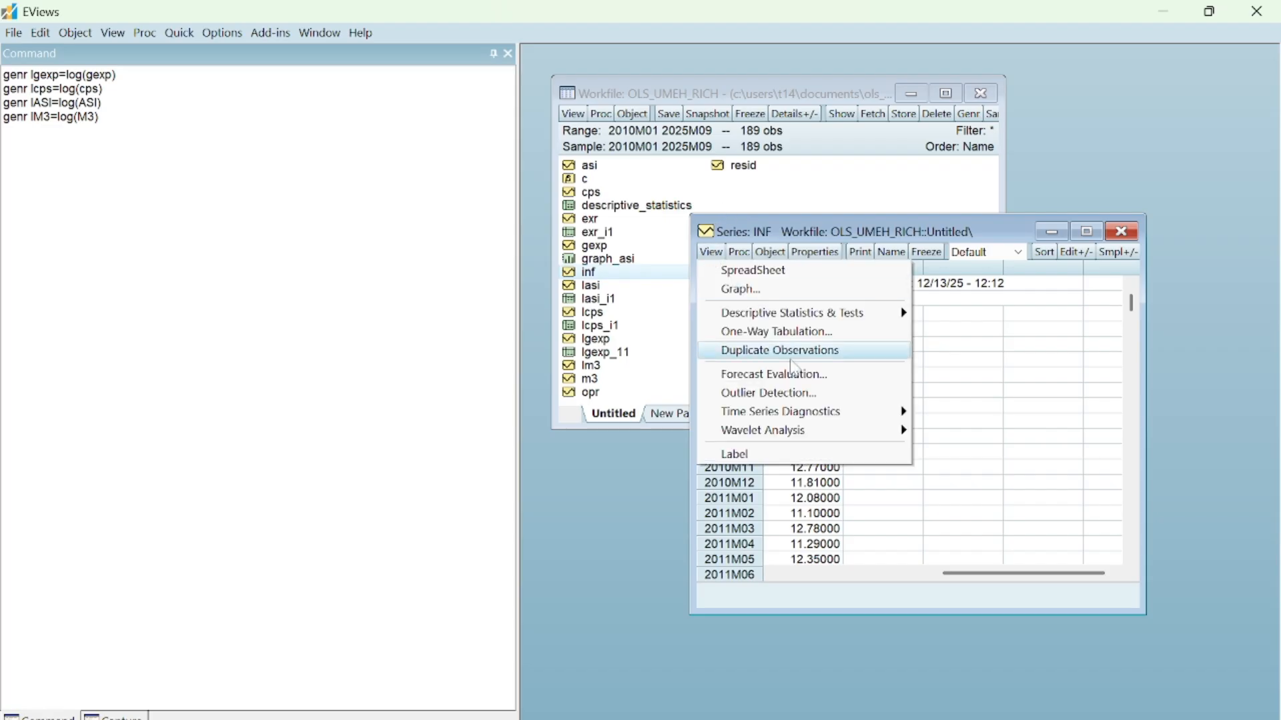
mouse_move(797, 413)
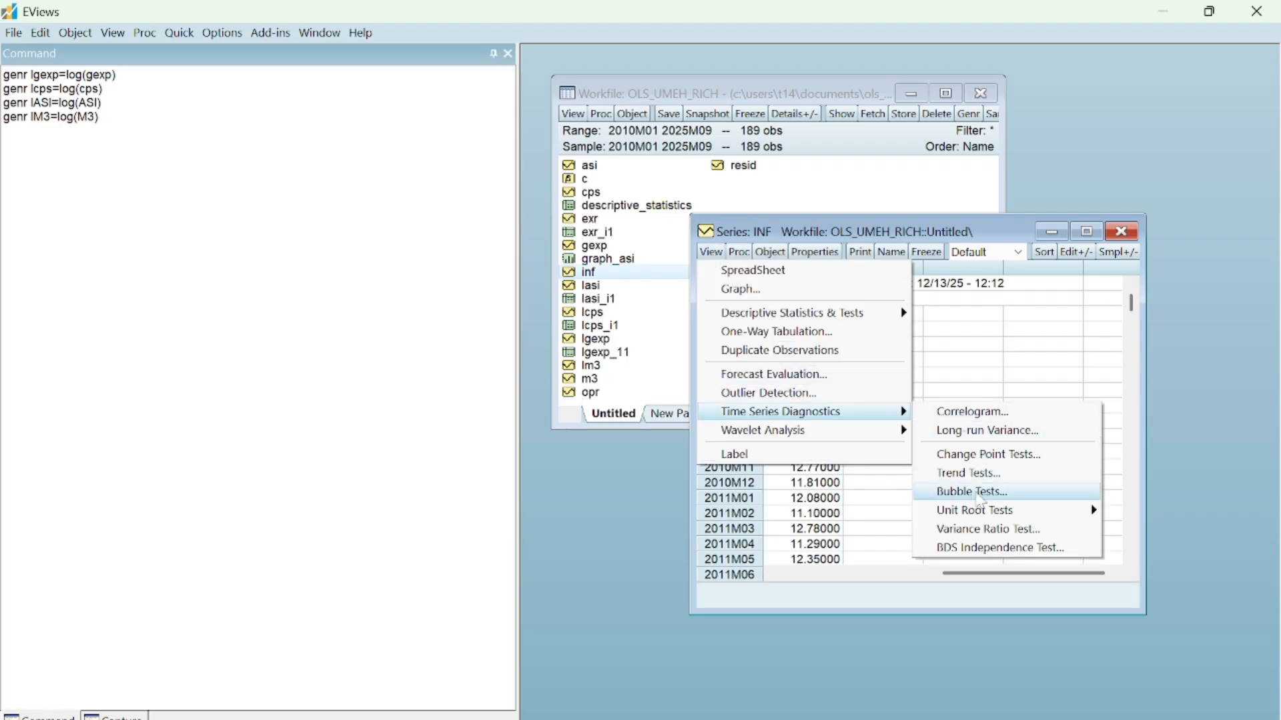
mouse_move(975, 514)
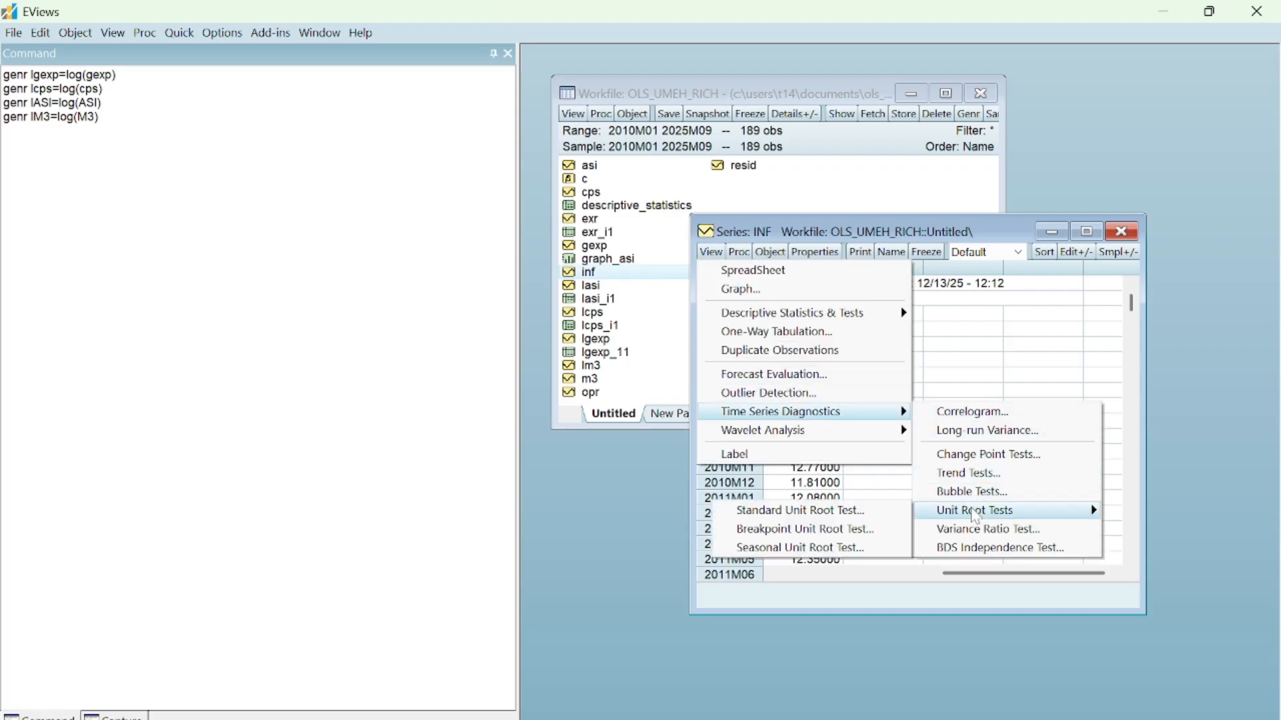
click(902, 513)
click(757, 375)
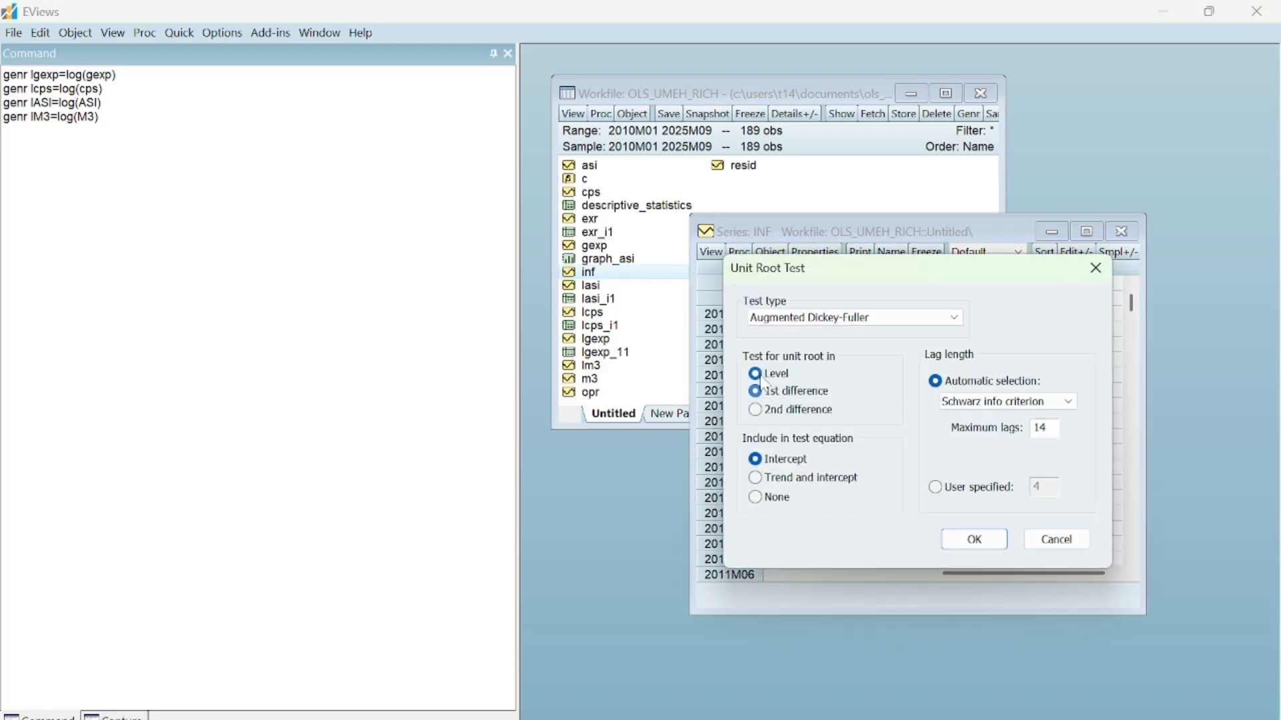
click(975, 540)
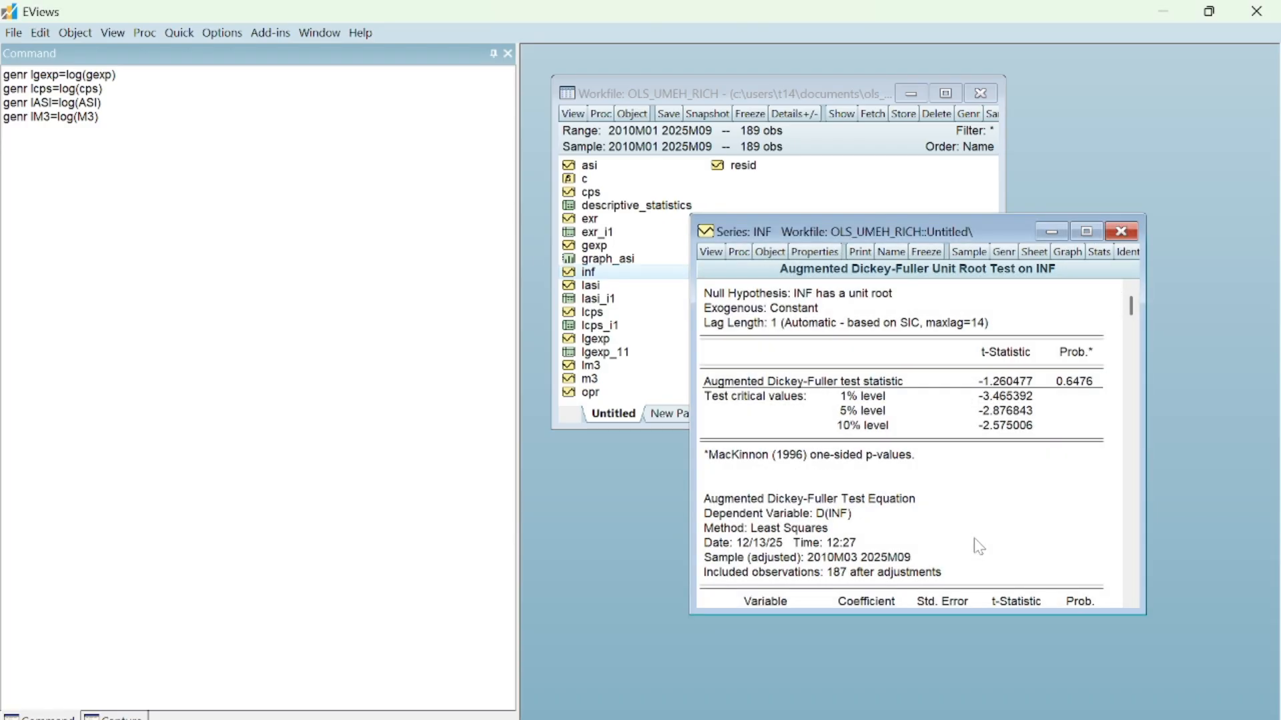
Step: Rerun the Augmented Dickey-Fuller unit root test on INF in 1st difference, keeping the intercept
click(737, 252)
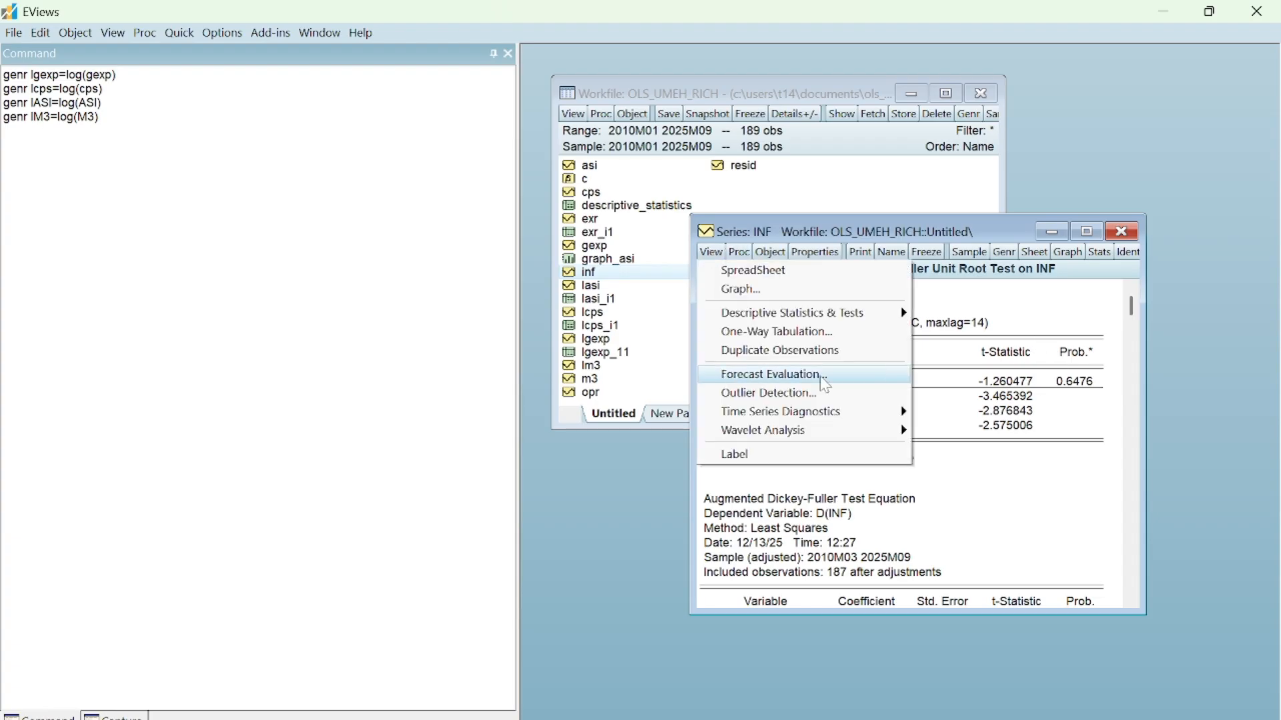
mouse_move(846, 413)
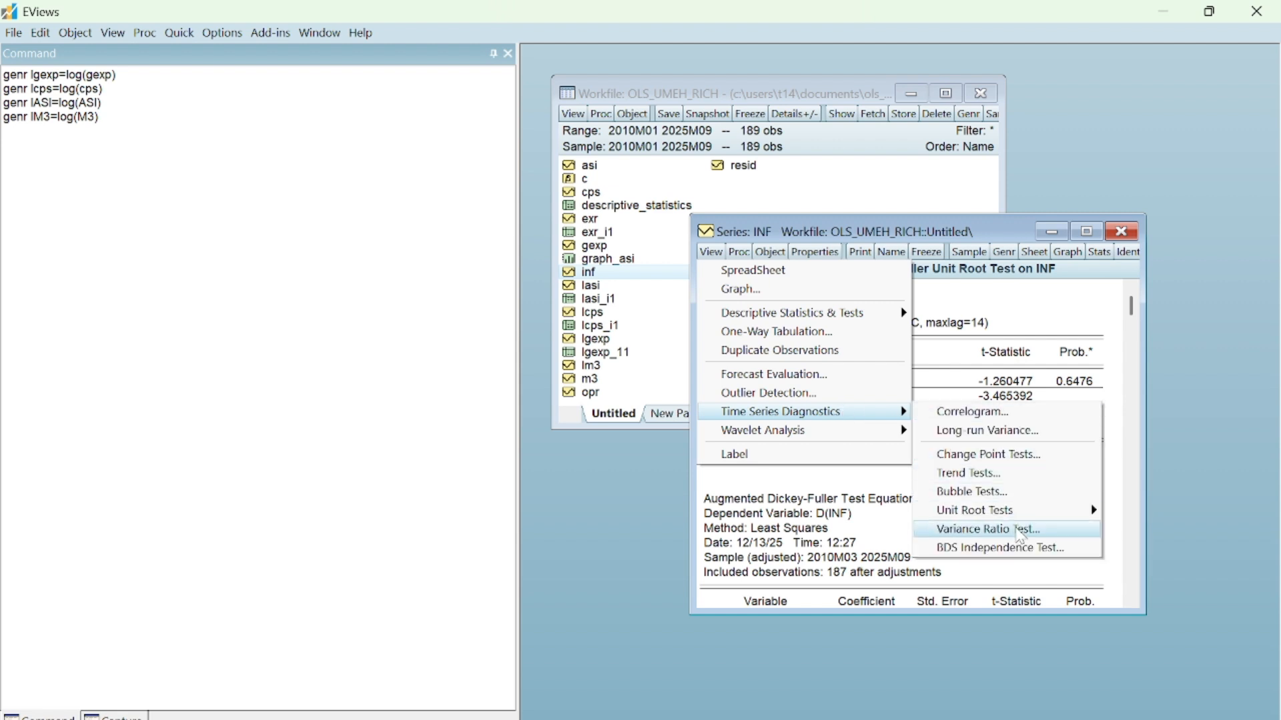
mouse_move(1036, 519)
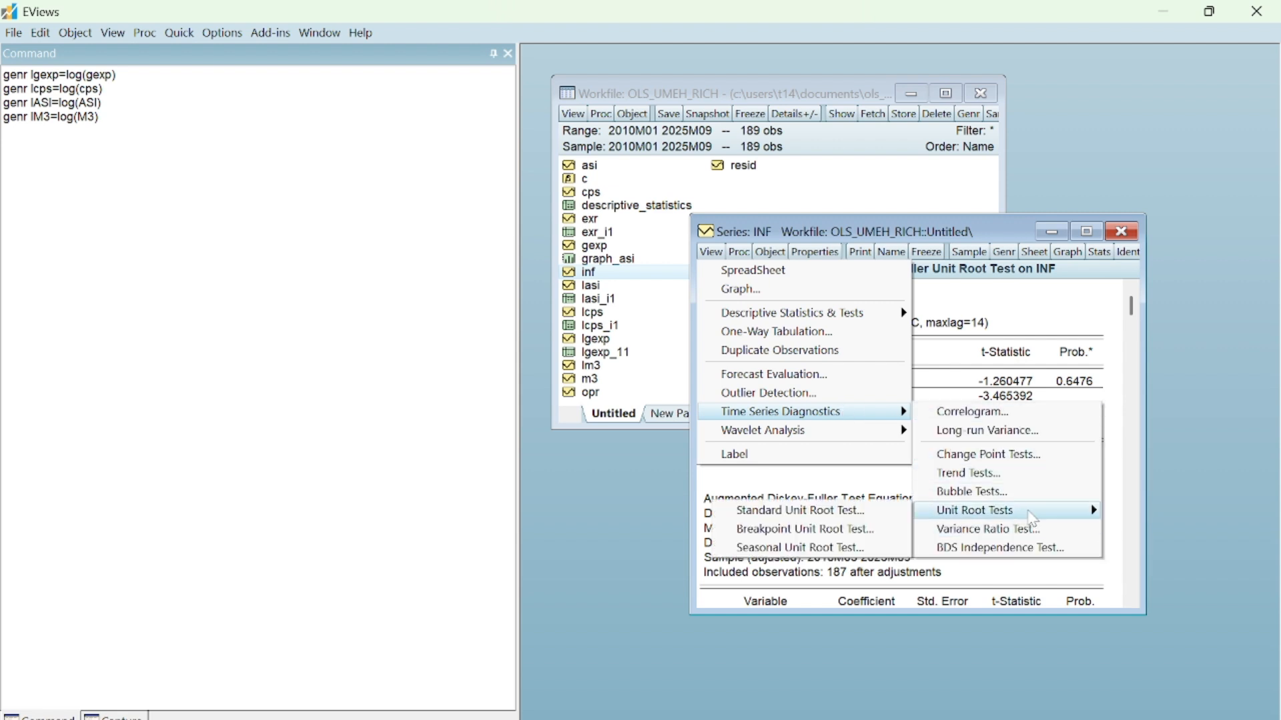
click(861, 518)
click(764, 395)
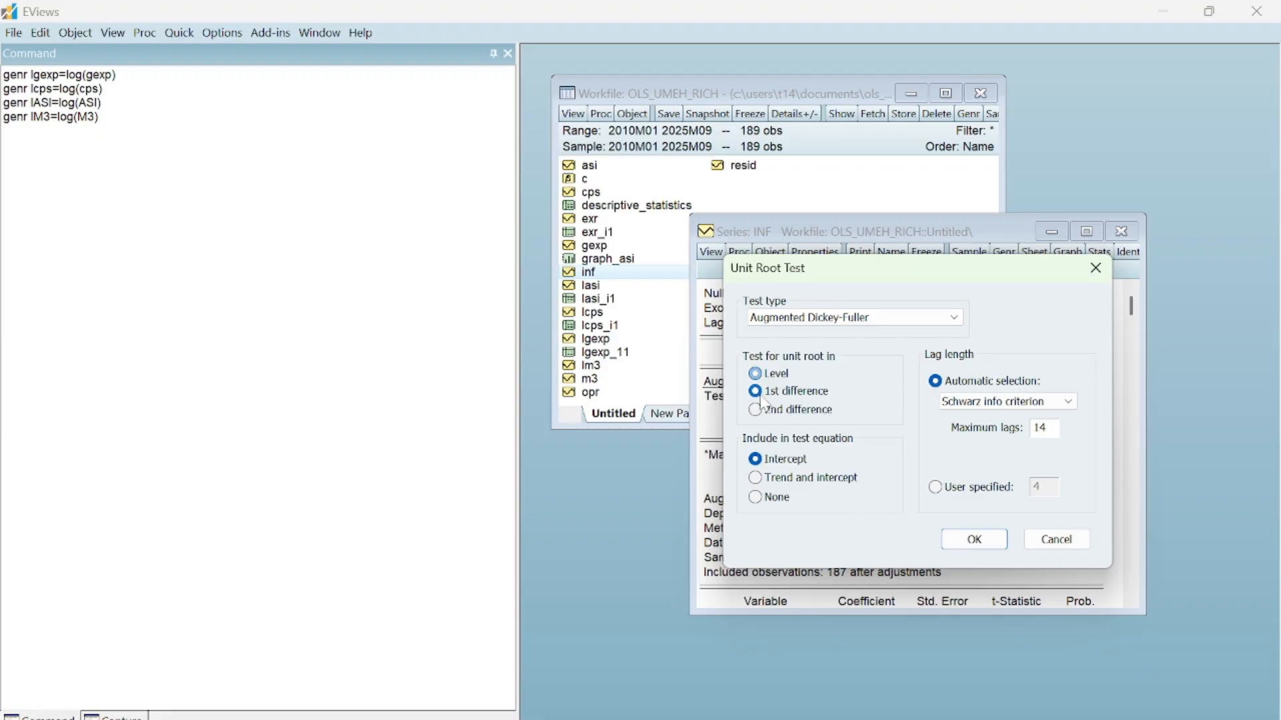
click(975, 539)
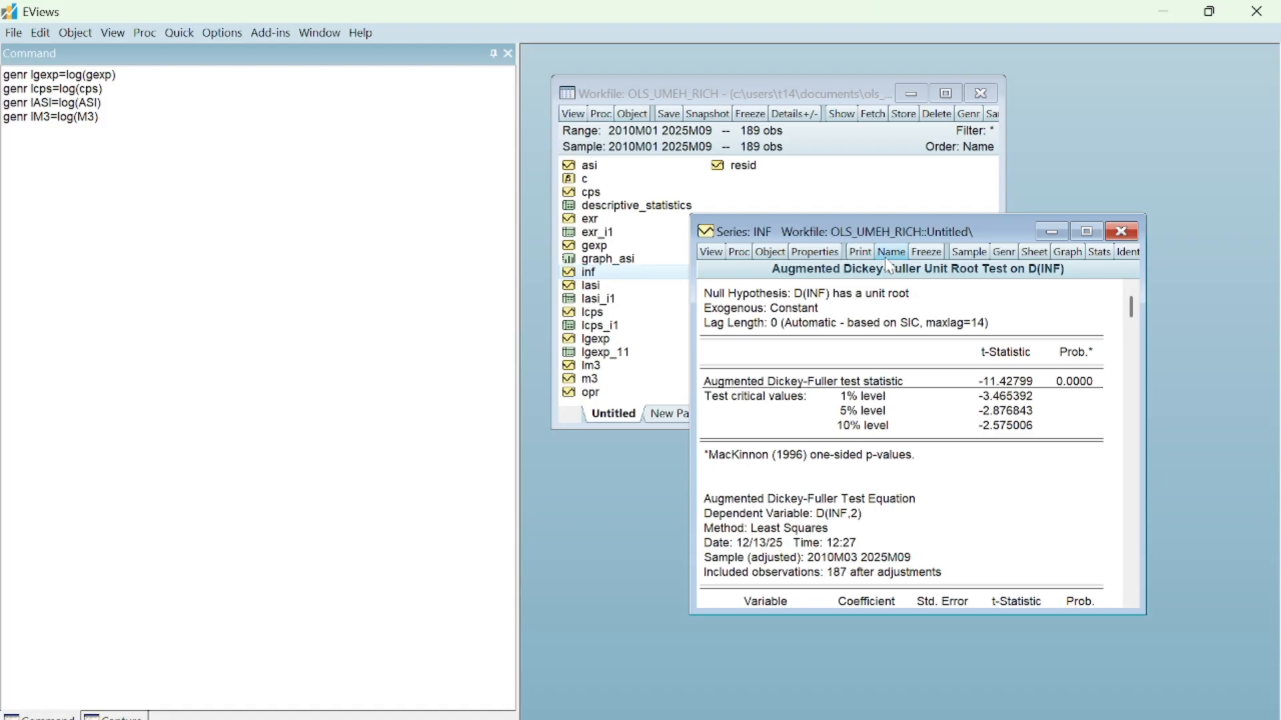
Step: Freeze the D(INF) test output as a table named INF_I1 and close the table and series windows
click(926, 253)
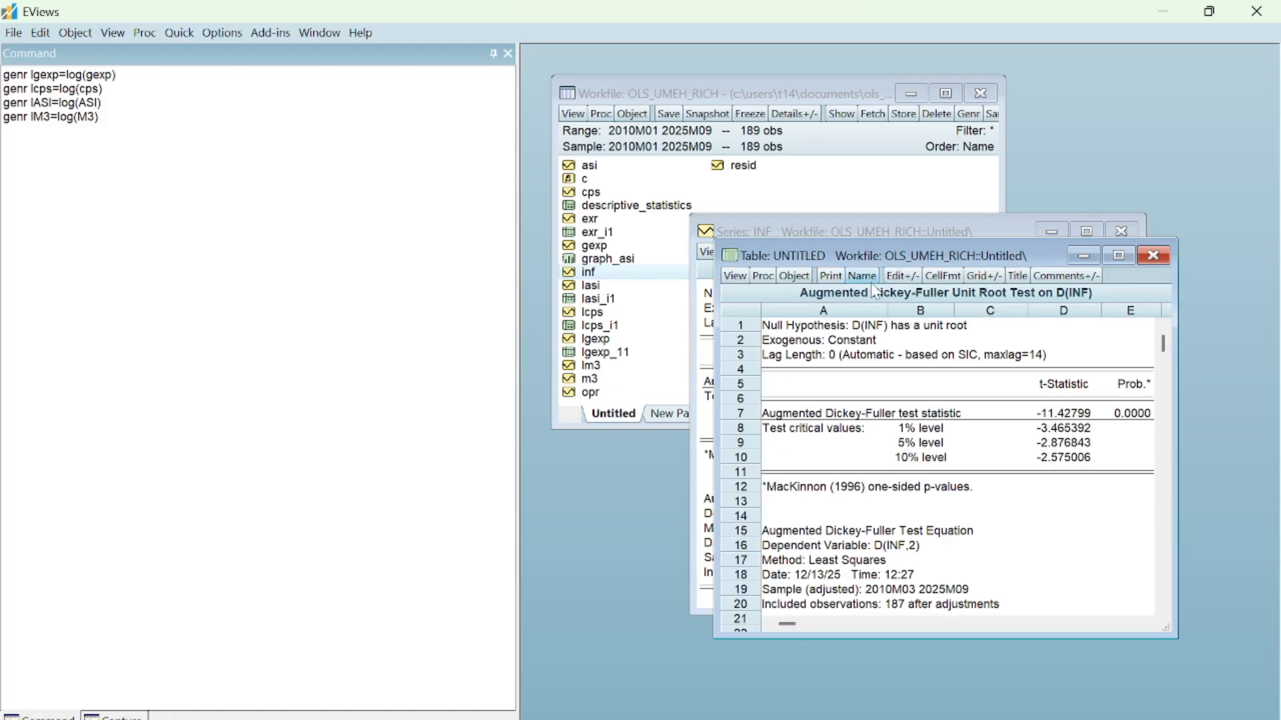
click(861, 277)
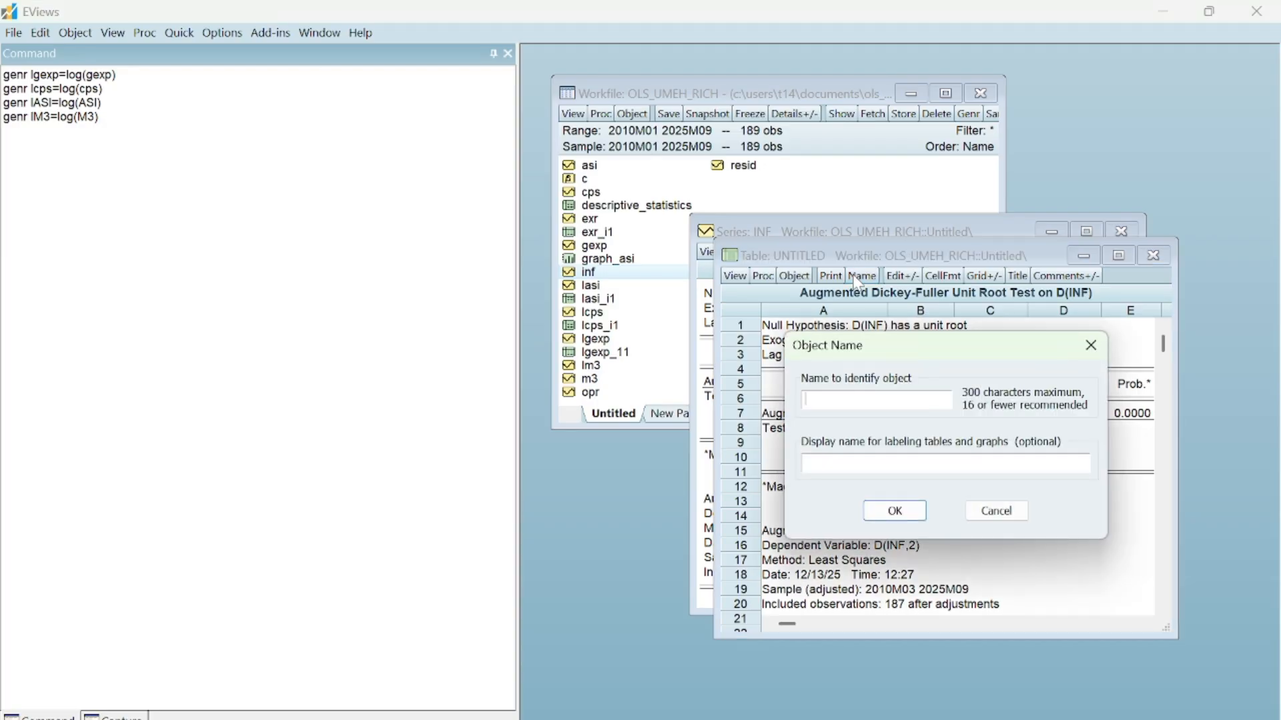
text(INF_I1)
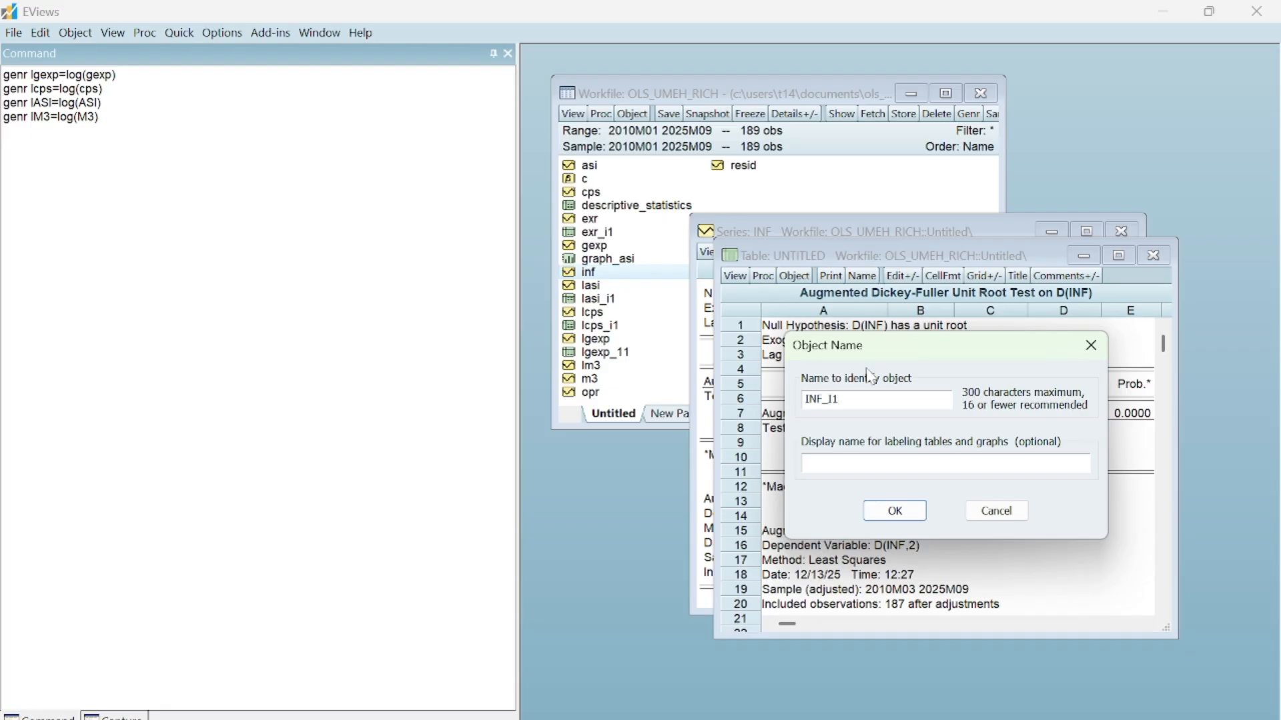
click(894, 511)
click(1158, 254)
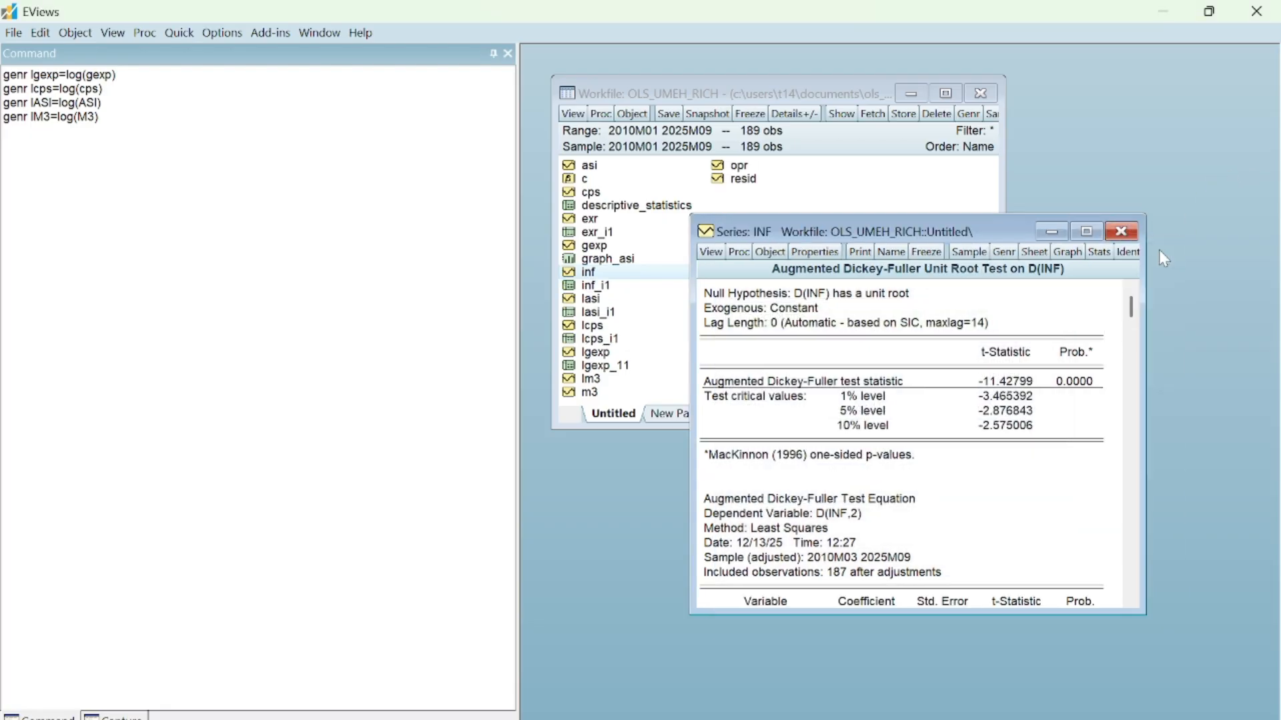
click(1122, 231)
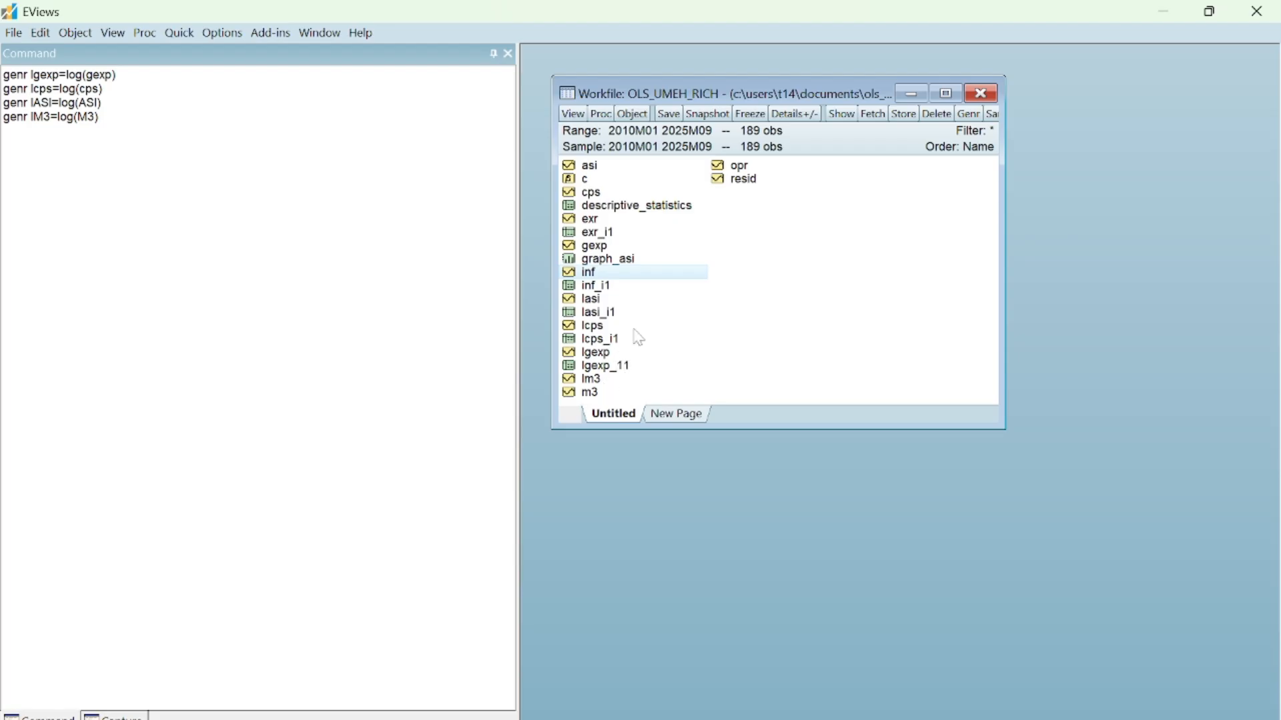
Step: Run a standard Augmented Dickey-Fuller unit root test on the lm3 series at level with an intercept
double_click(595, 382)
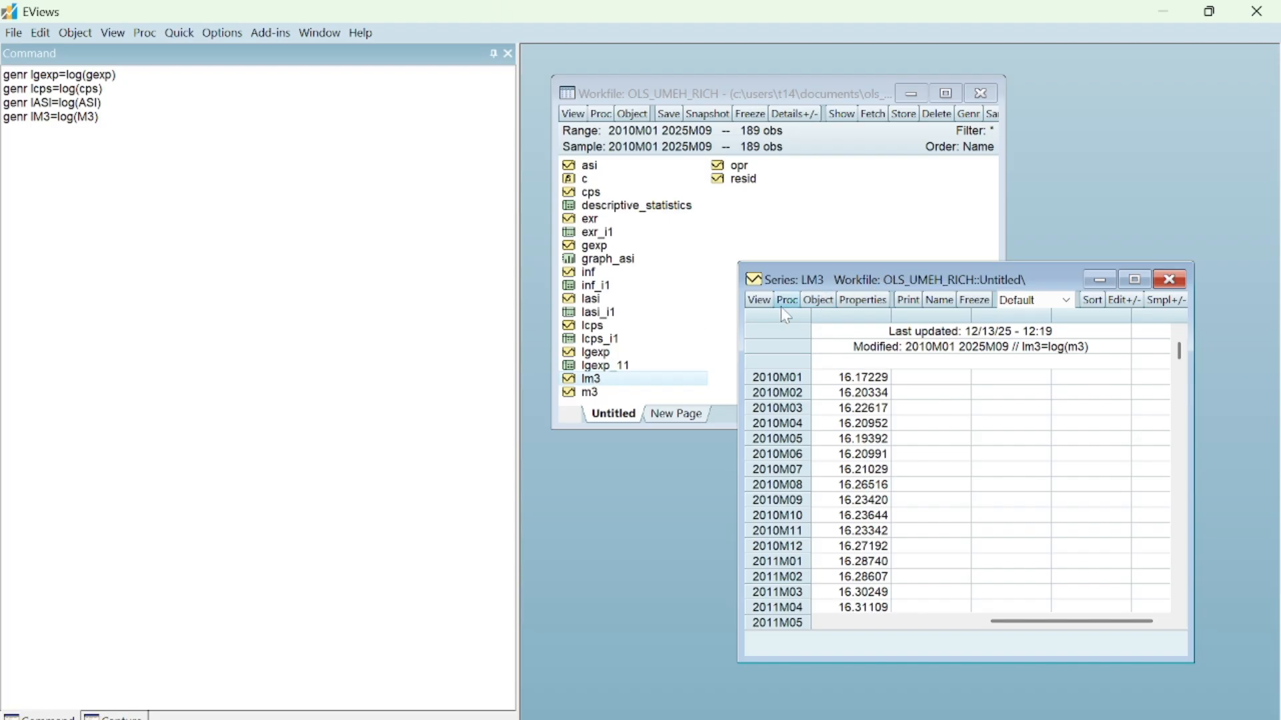
click(758, 301)
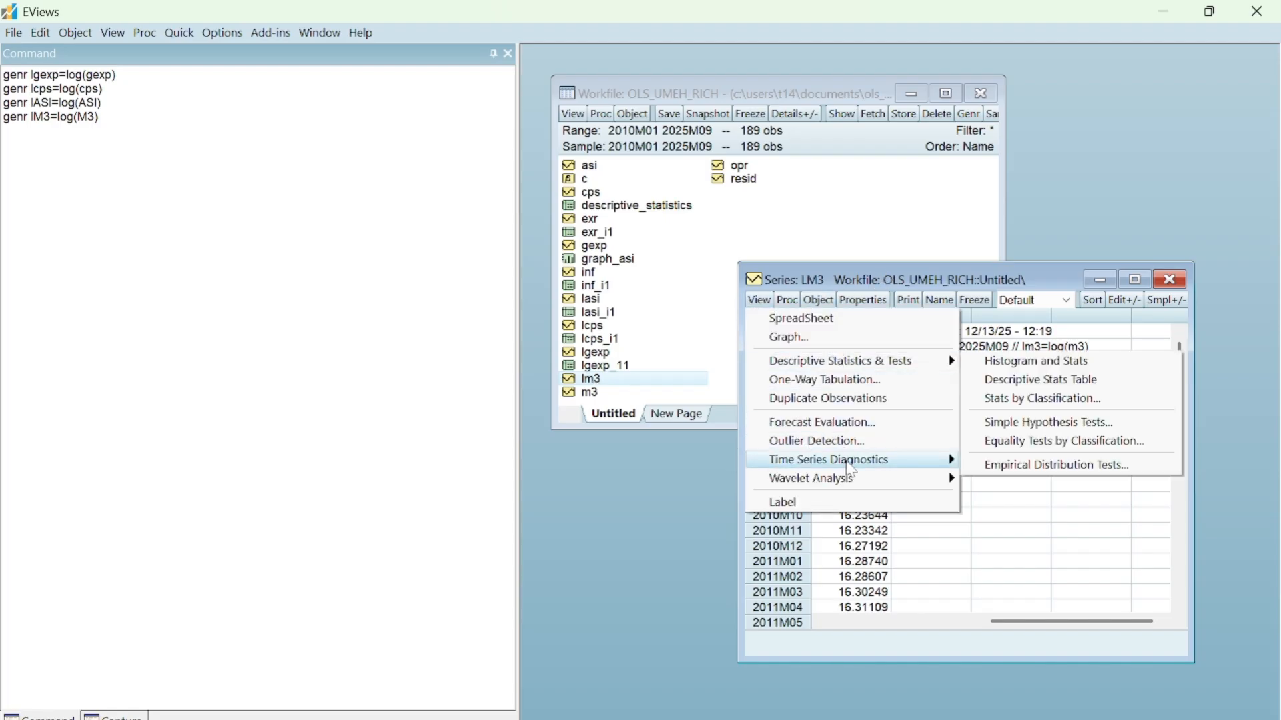
mouse_move(850, 467)
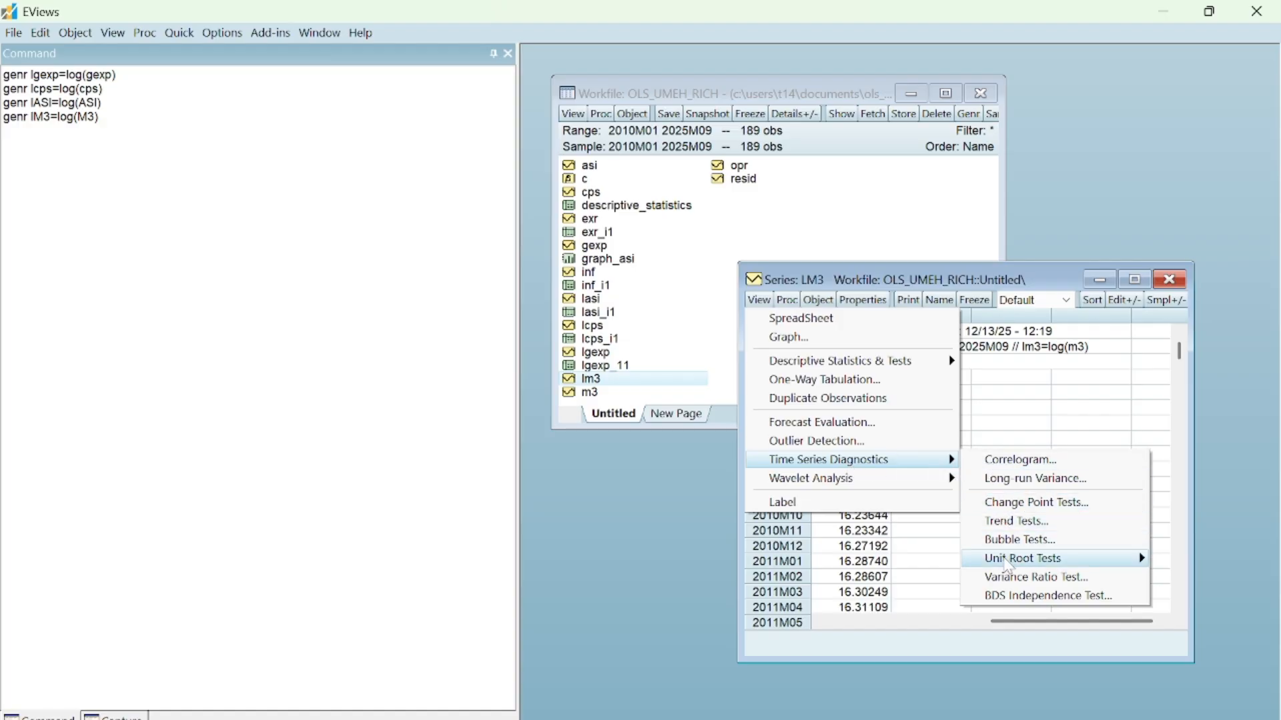
mouse_move(1008, 566)
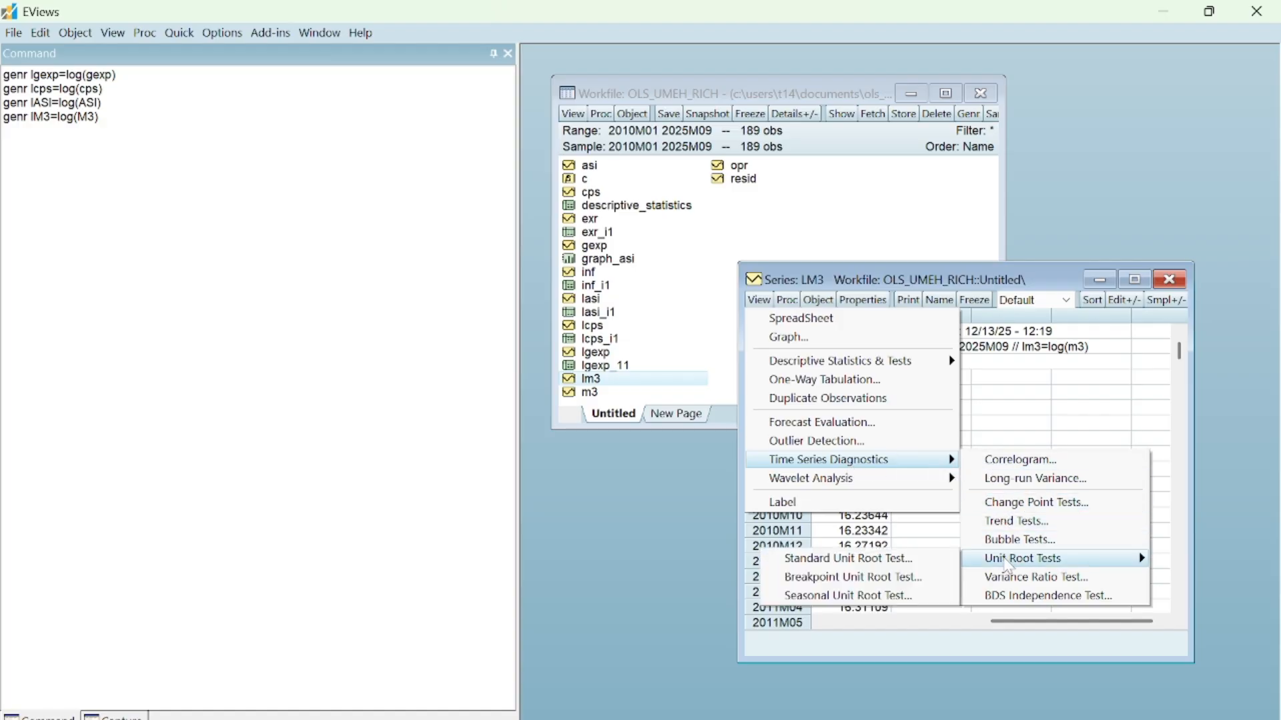
click(868, 564)
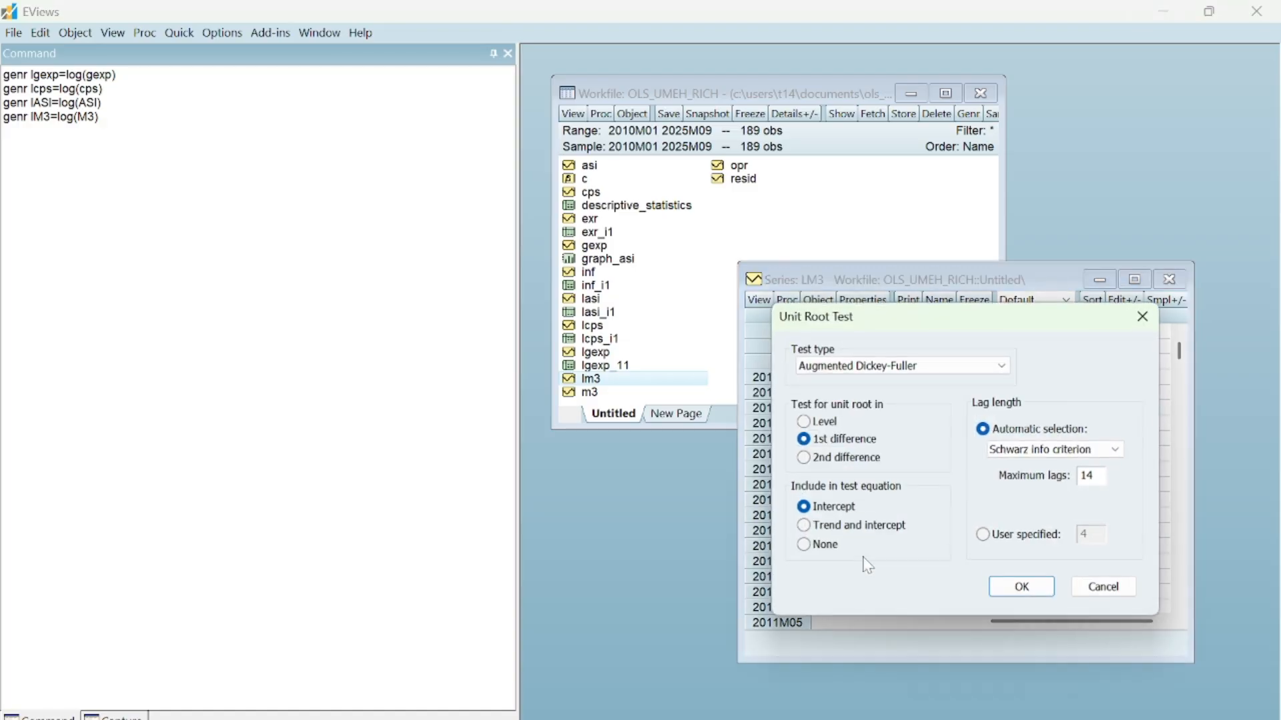
click(808, 424)
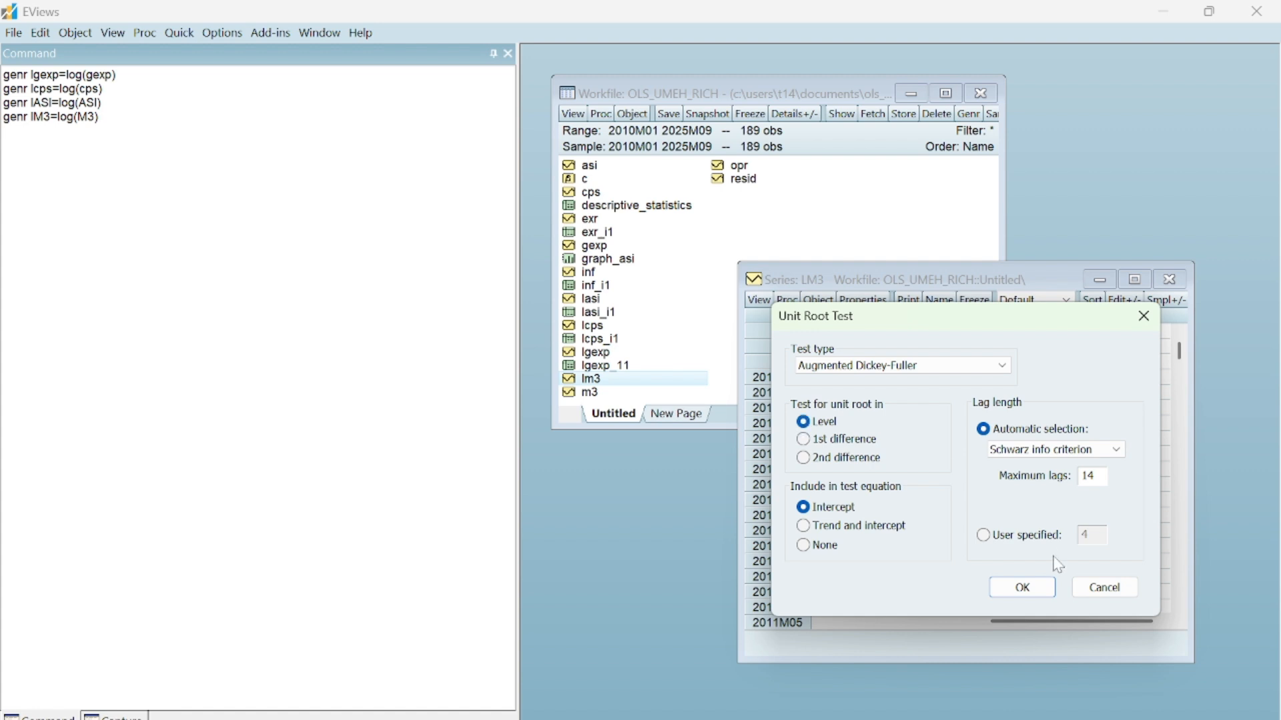
click(1027, 591)
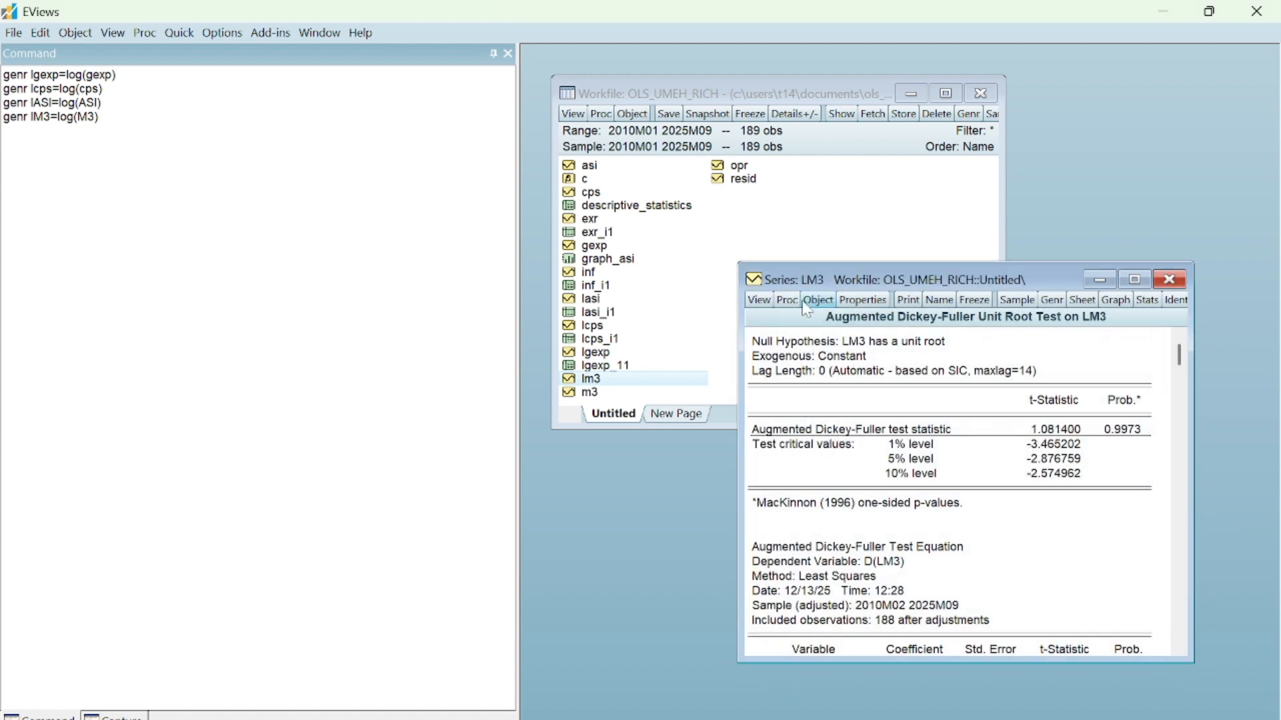
Step: Rerun the Augmented Dickey-Fuller unit root test on LM3 in 1st difference, keeping the intercept
click(769, 305)
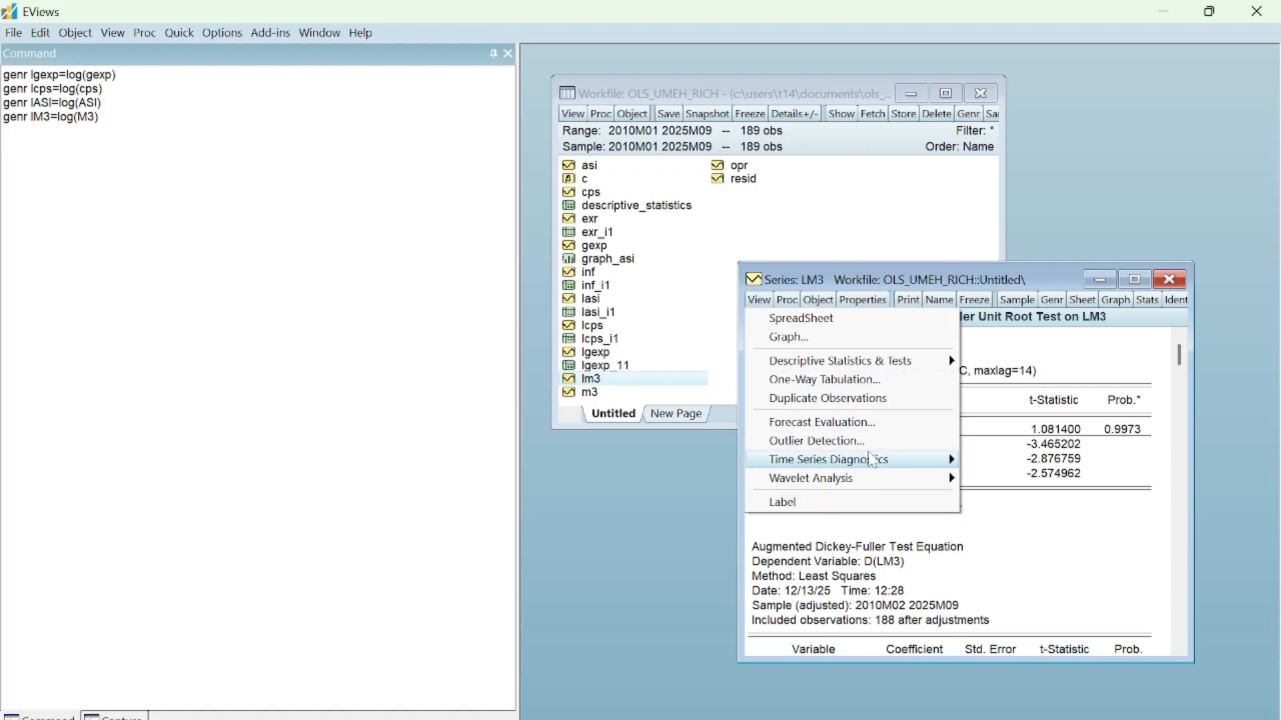
mouse_move(878, 460)
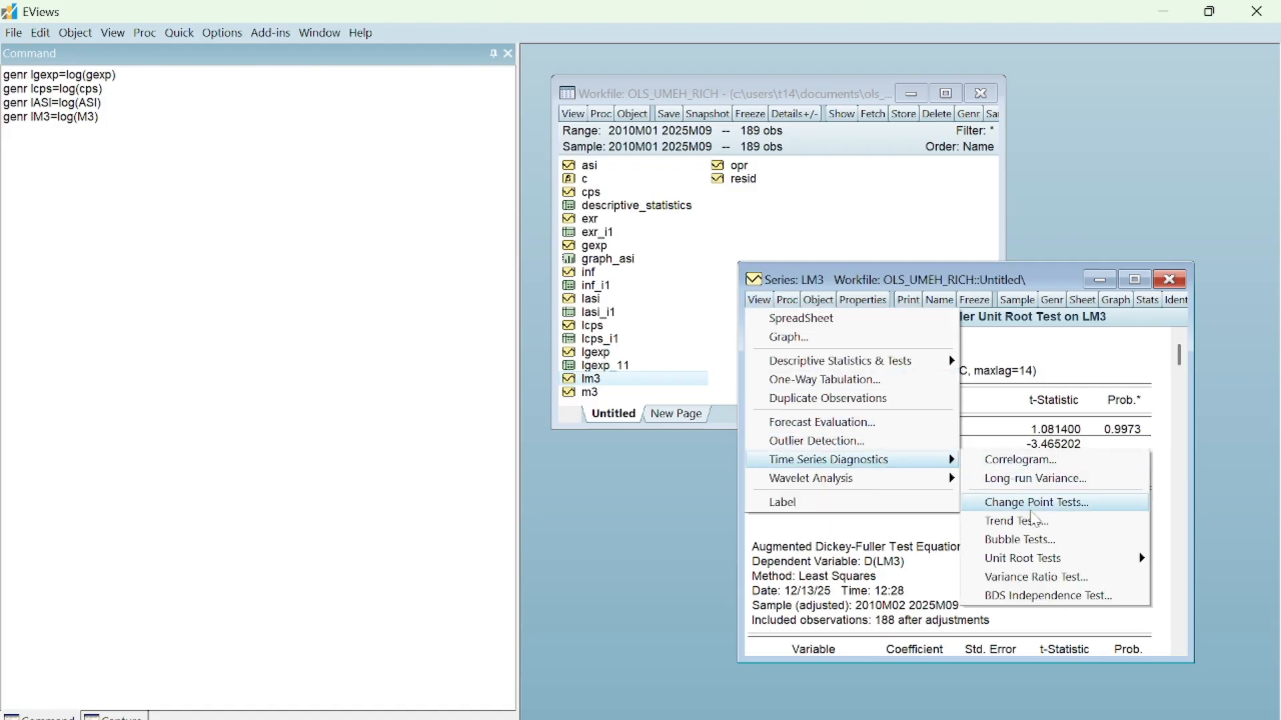
mouse_move(1034, 559)
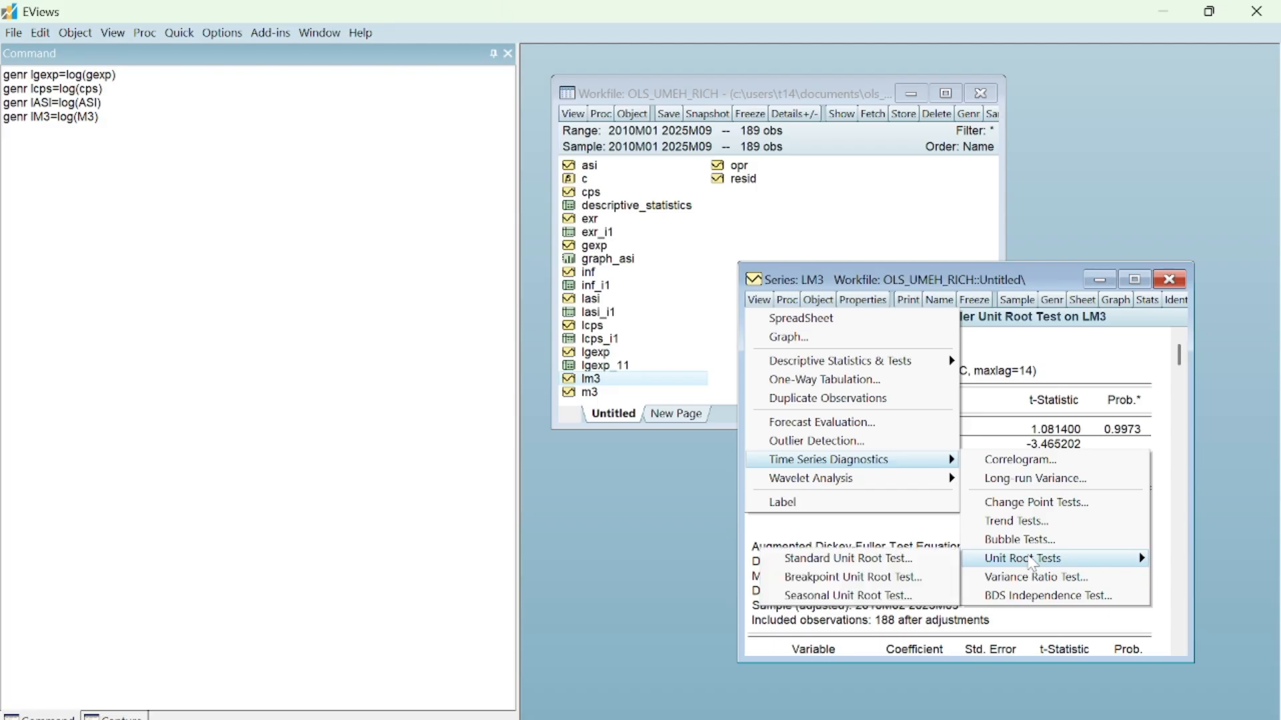
click(897, 558)
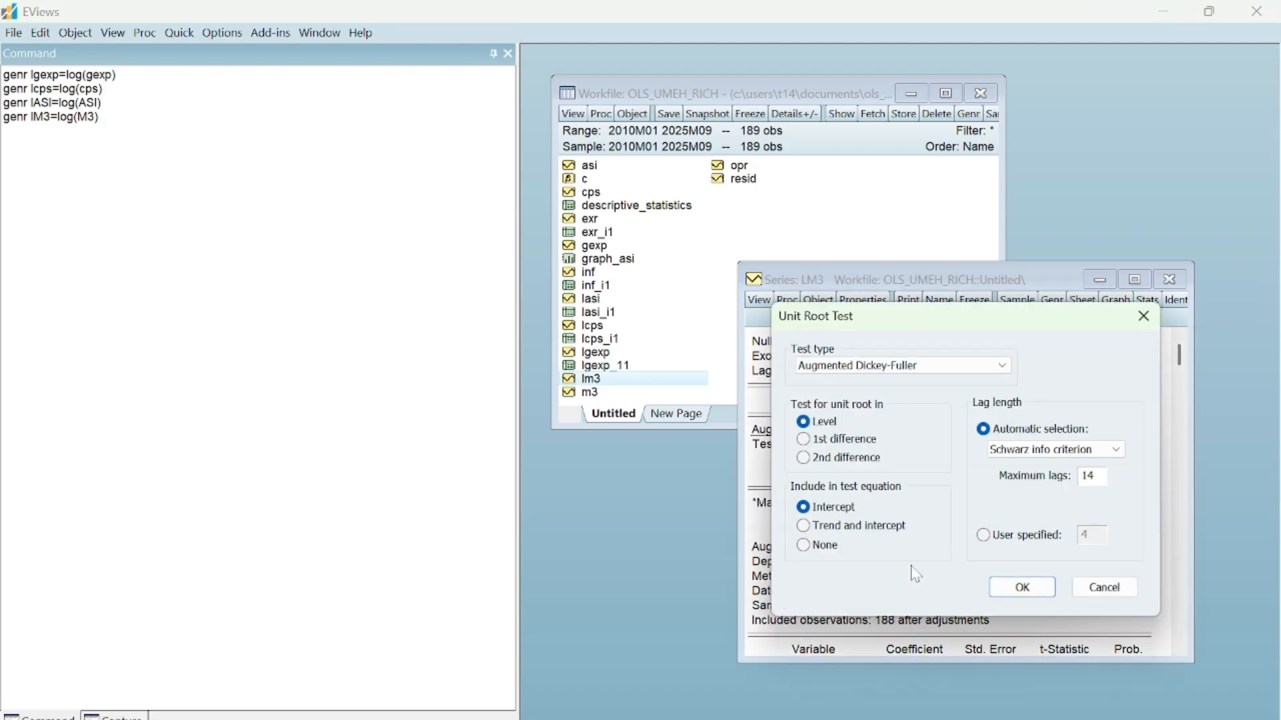
click(807, 440)
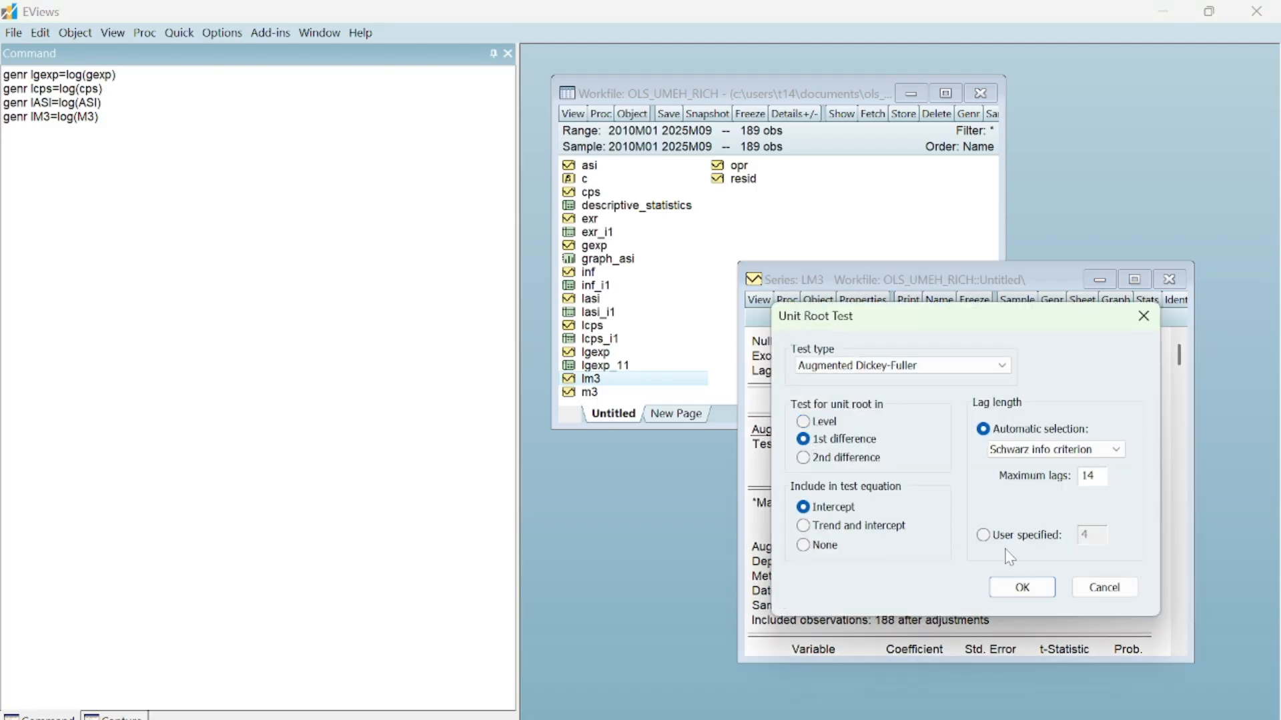
click(1016, 589)
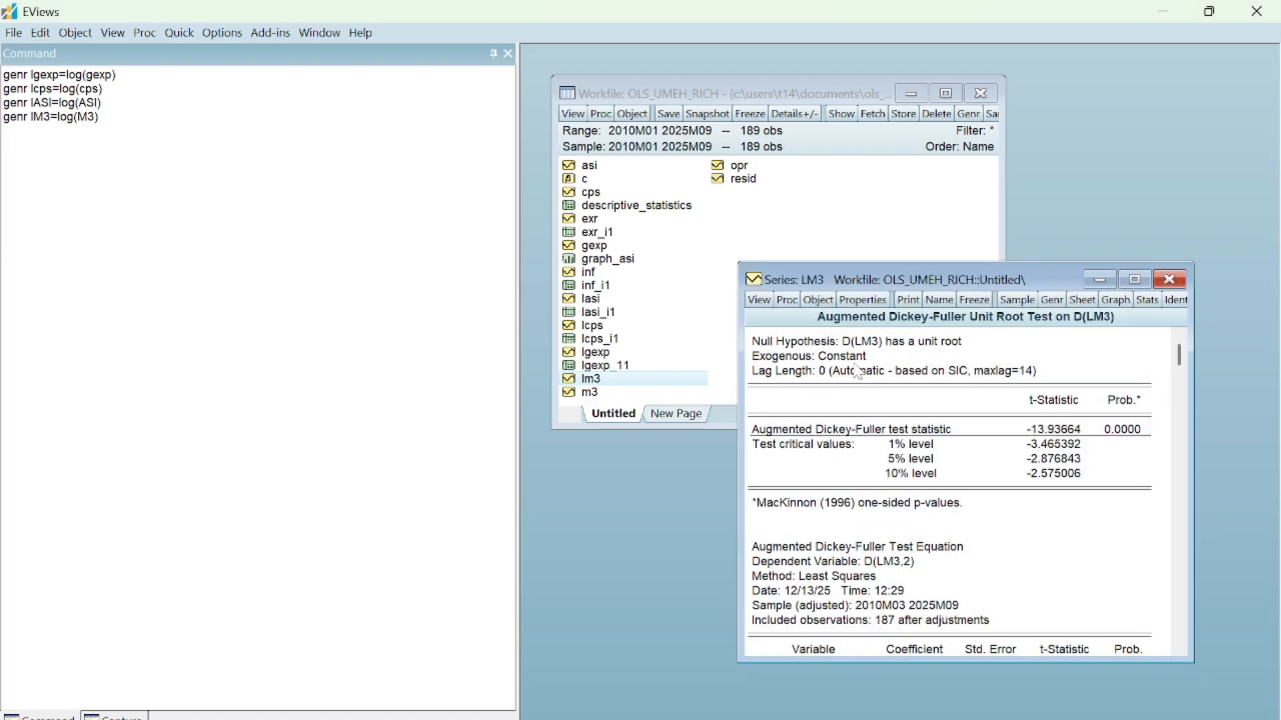
Step: Freeze the D(LM3) test output as a table named LM3_I1 and close the table and series windows
click(974, 300)
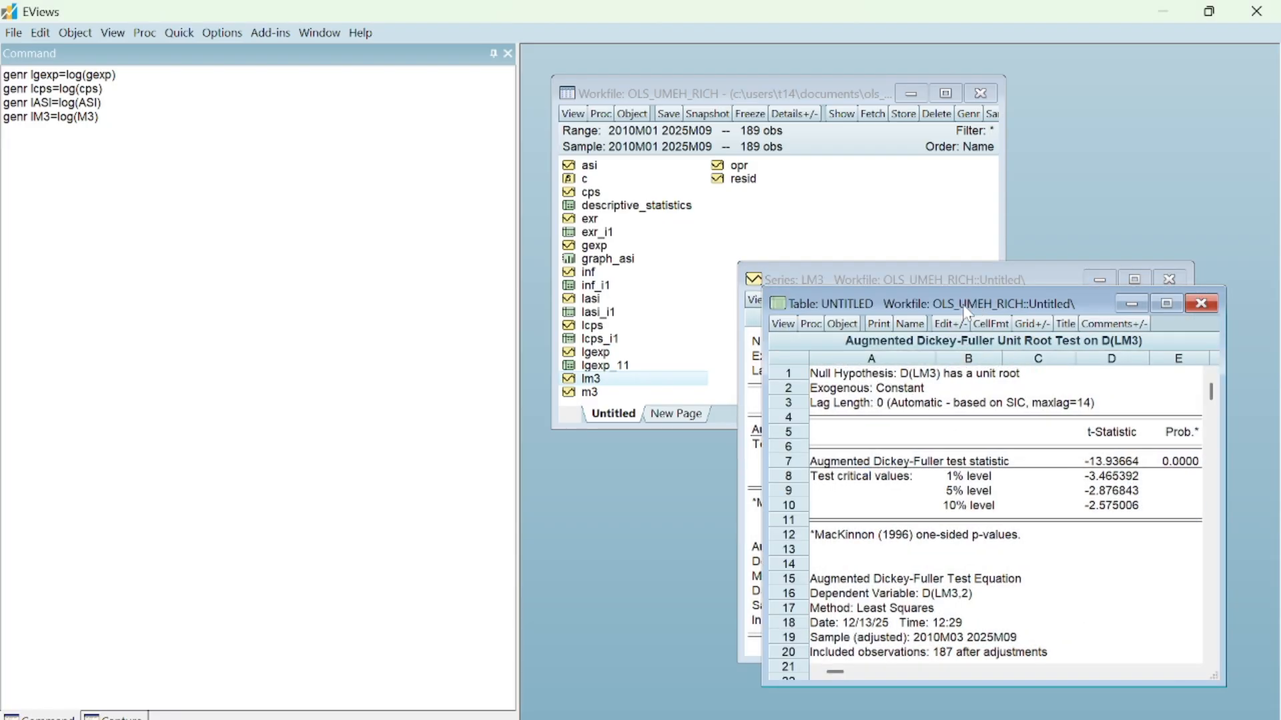
click(911, 325)
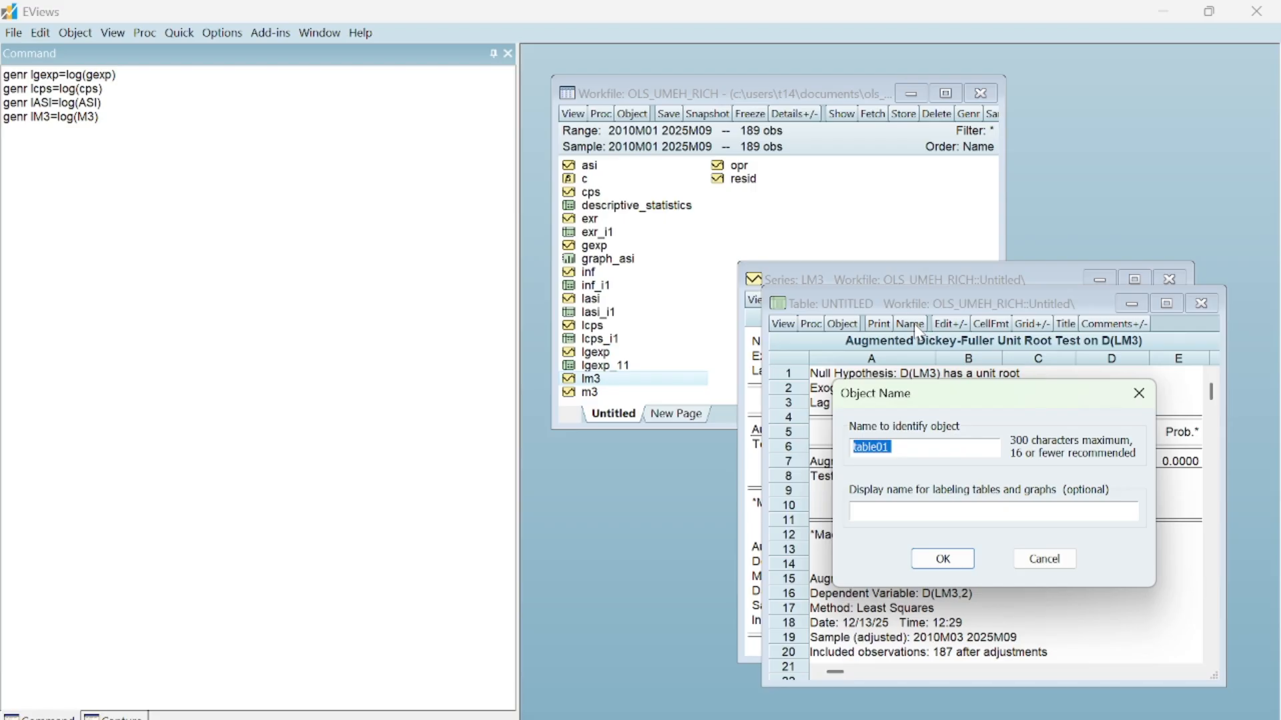
key(BackSpace)
text(LM3_I1)
click(960, 567)
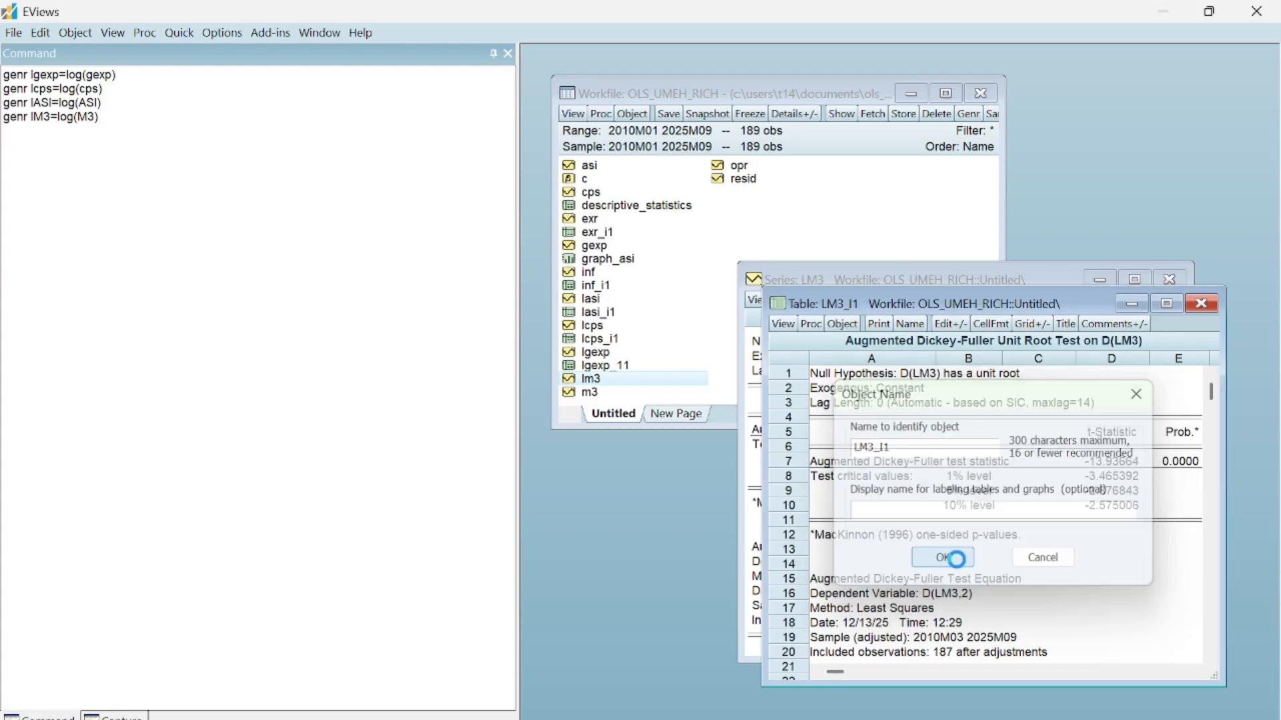
click(1200, 307)
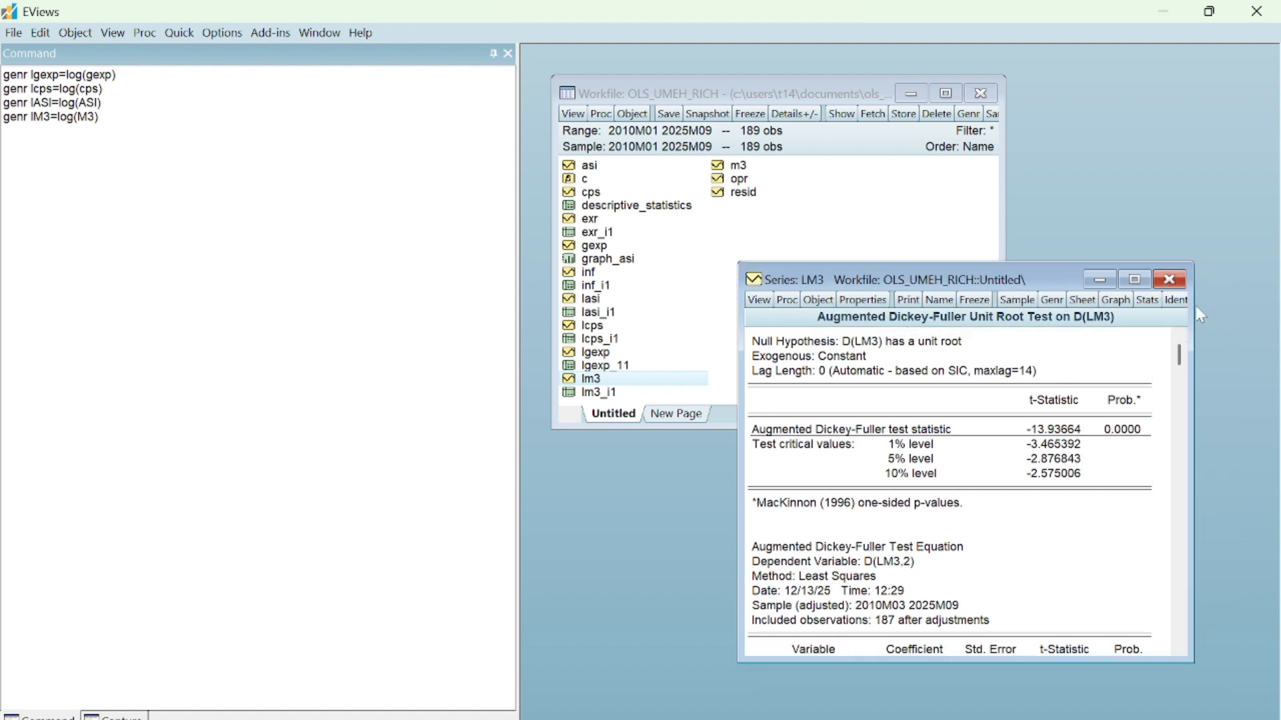
click(1170, 278)
Step: Run a standard Augmented Dickey-Fuller unit root test on the opr series at level with an intercept
double_click(744, 180)
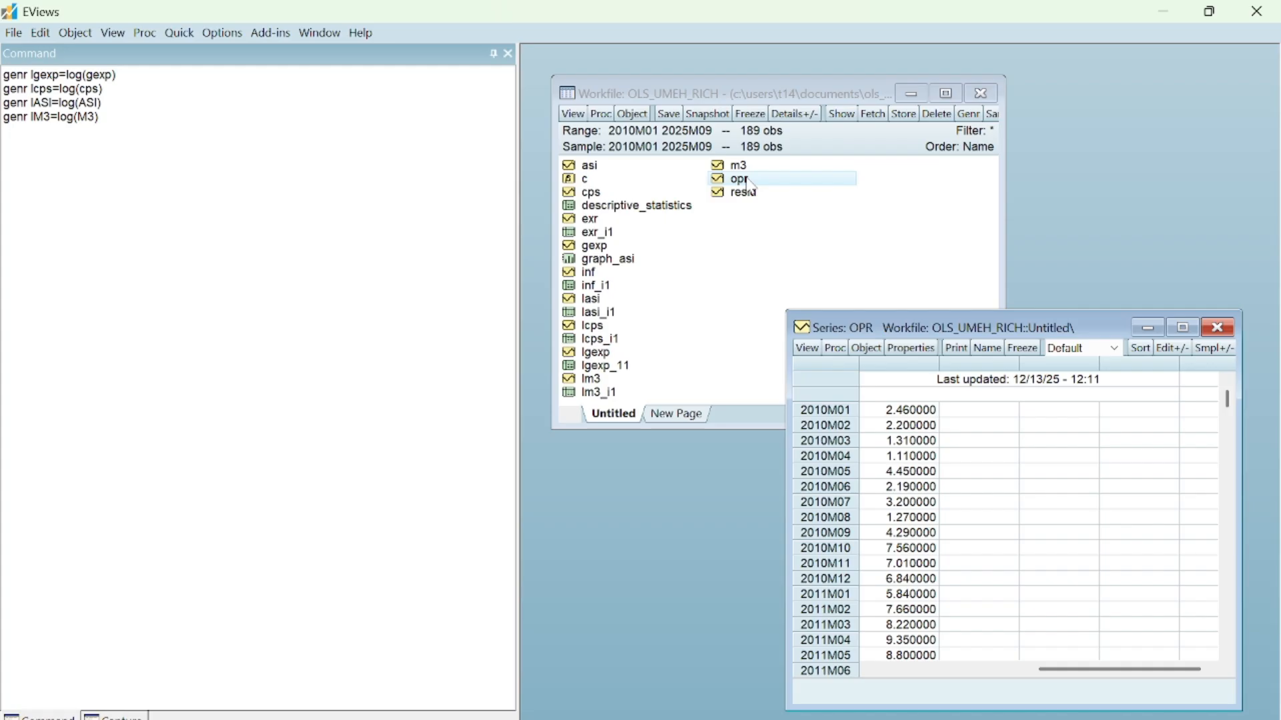
click(808, 349)
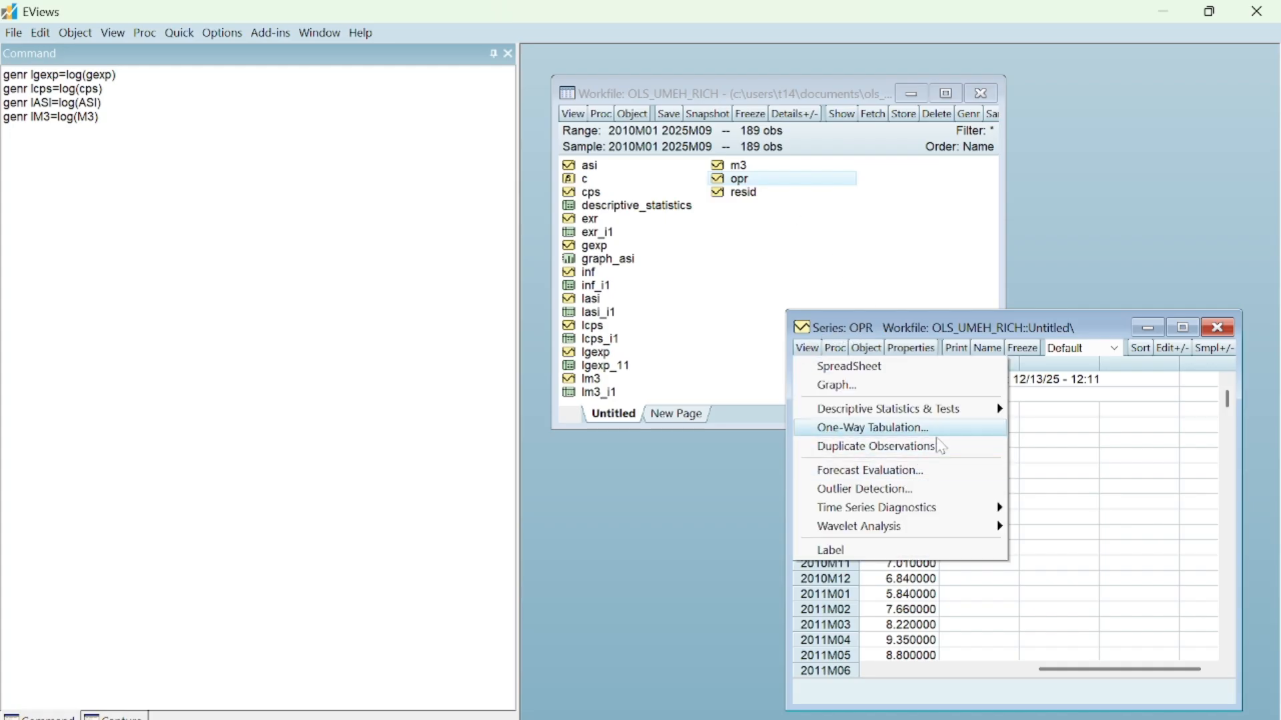
mouse_move(948, 523)
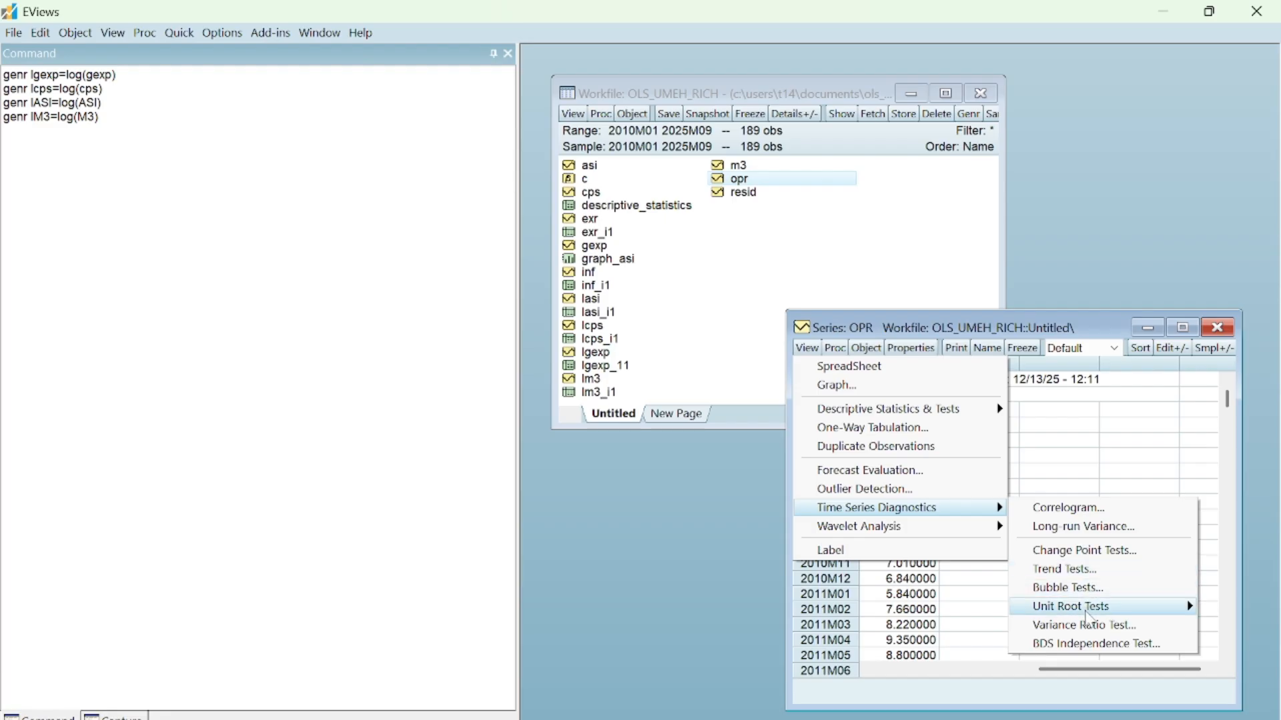
mouse_move(1088, 609)
click(954, 610)
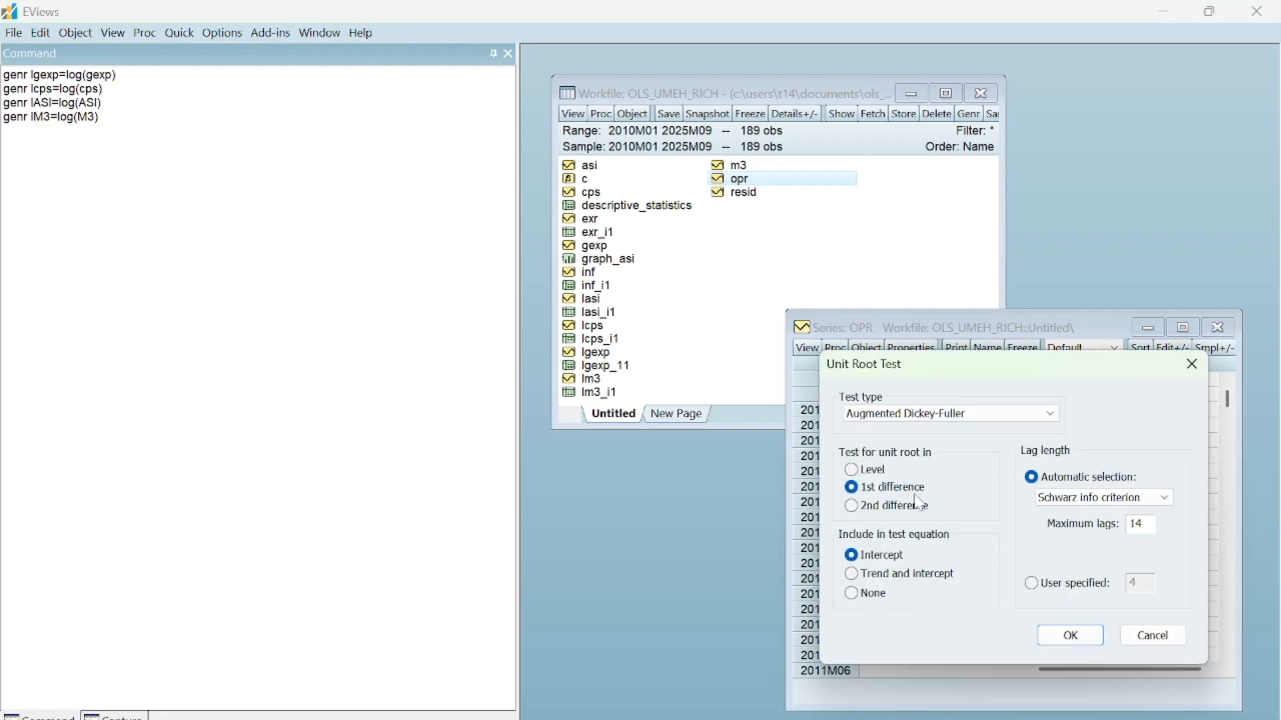
click(852, 471)
click(1072, 637)
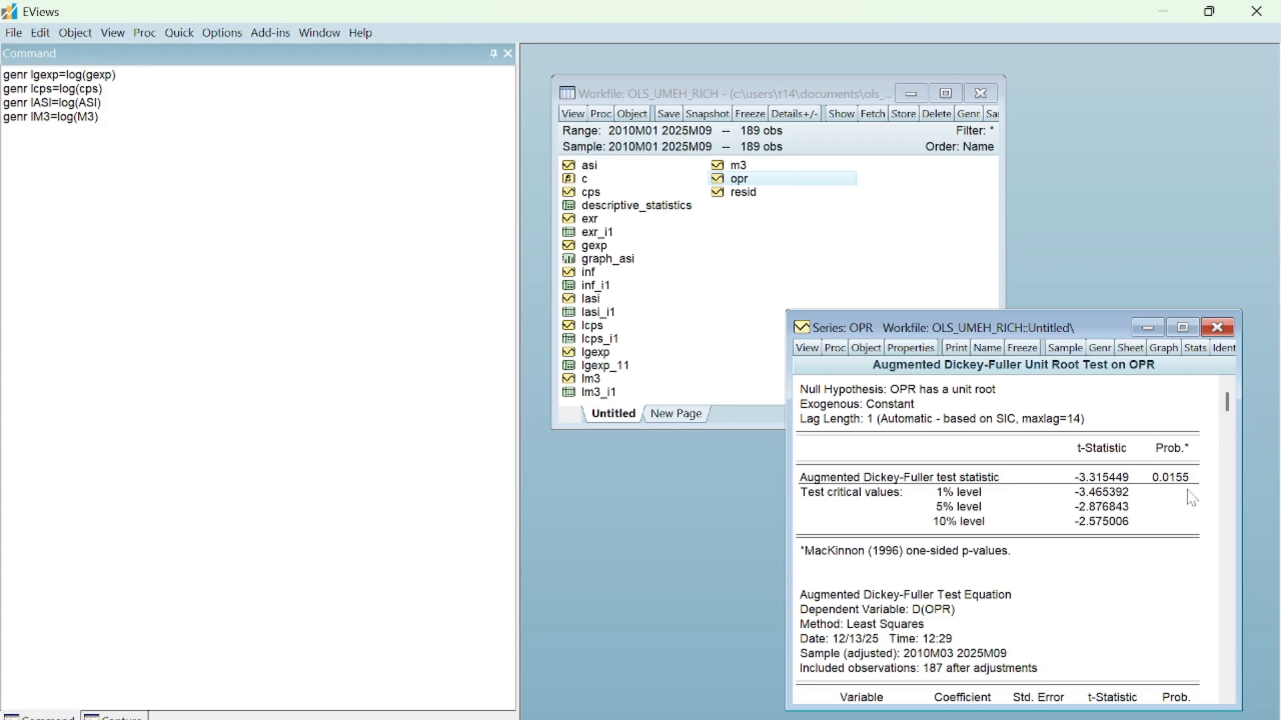
Step: Rerun the Augmented Dickey-Fuller unit root test on OPR in 1st difference, keeping the intercept
click(811, 346)
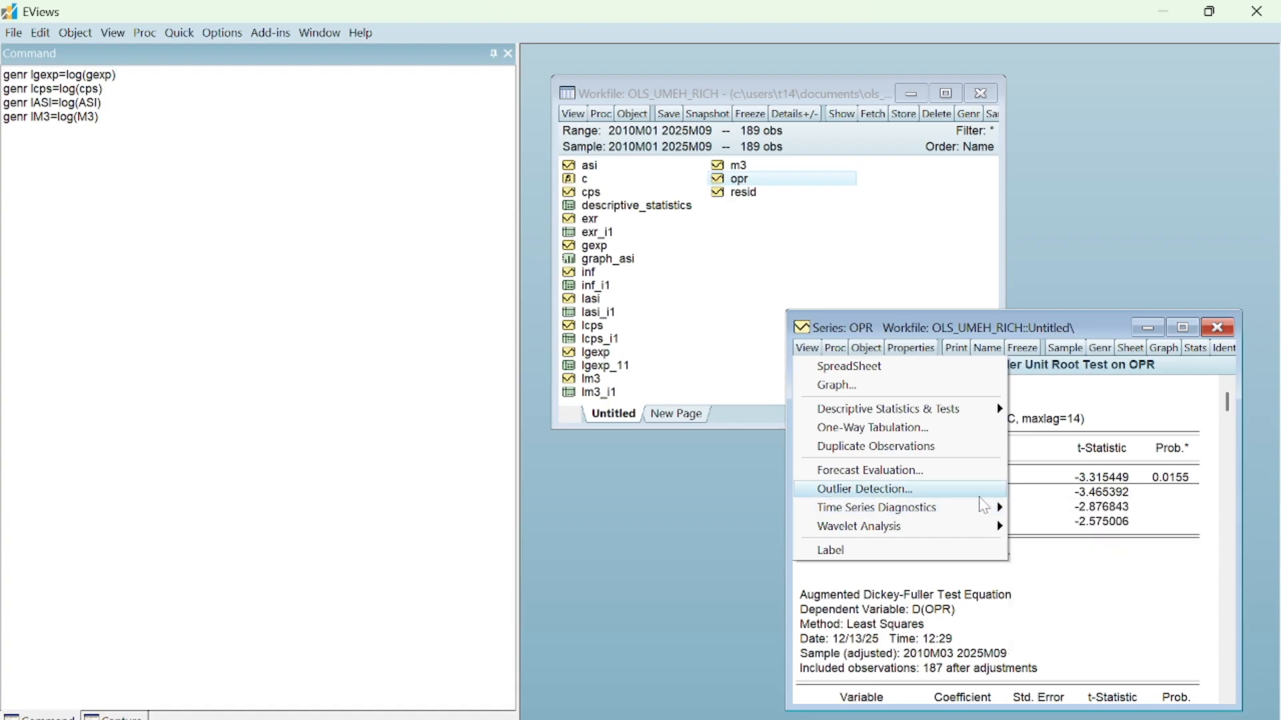
mouse_move(989, 510)
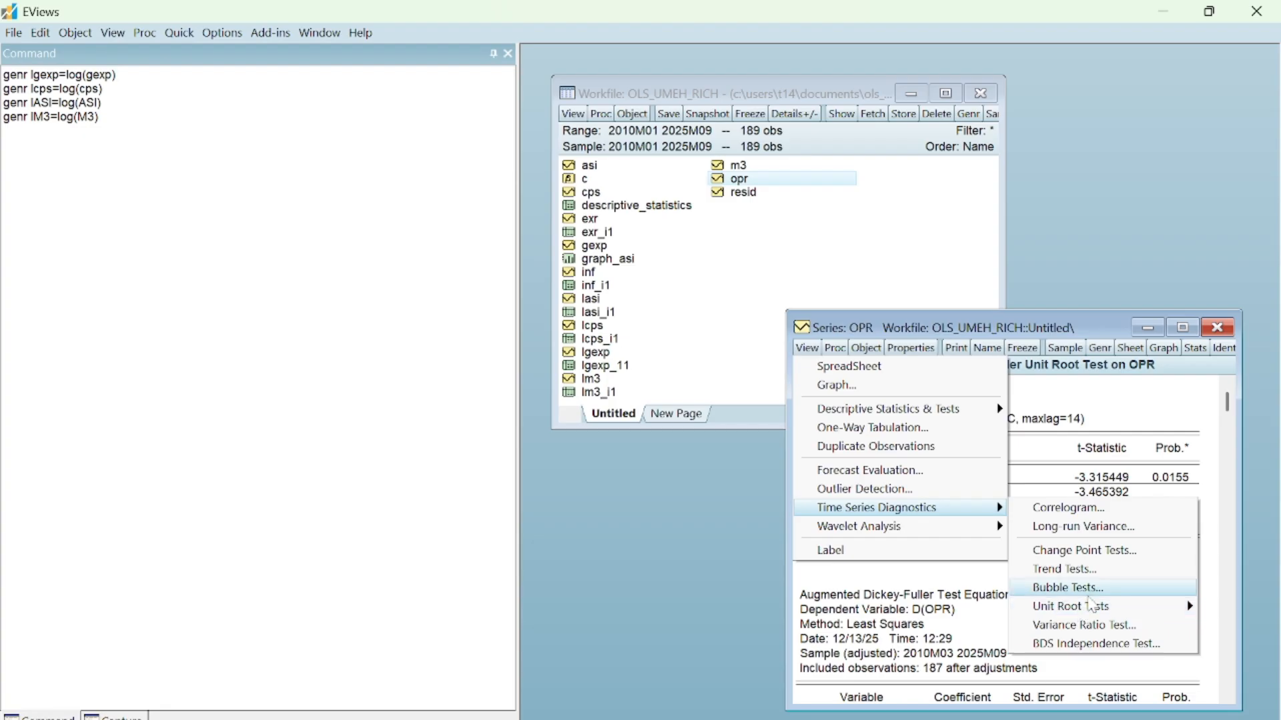
mouse_move(1094, 610)
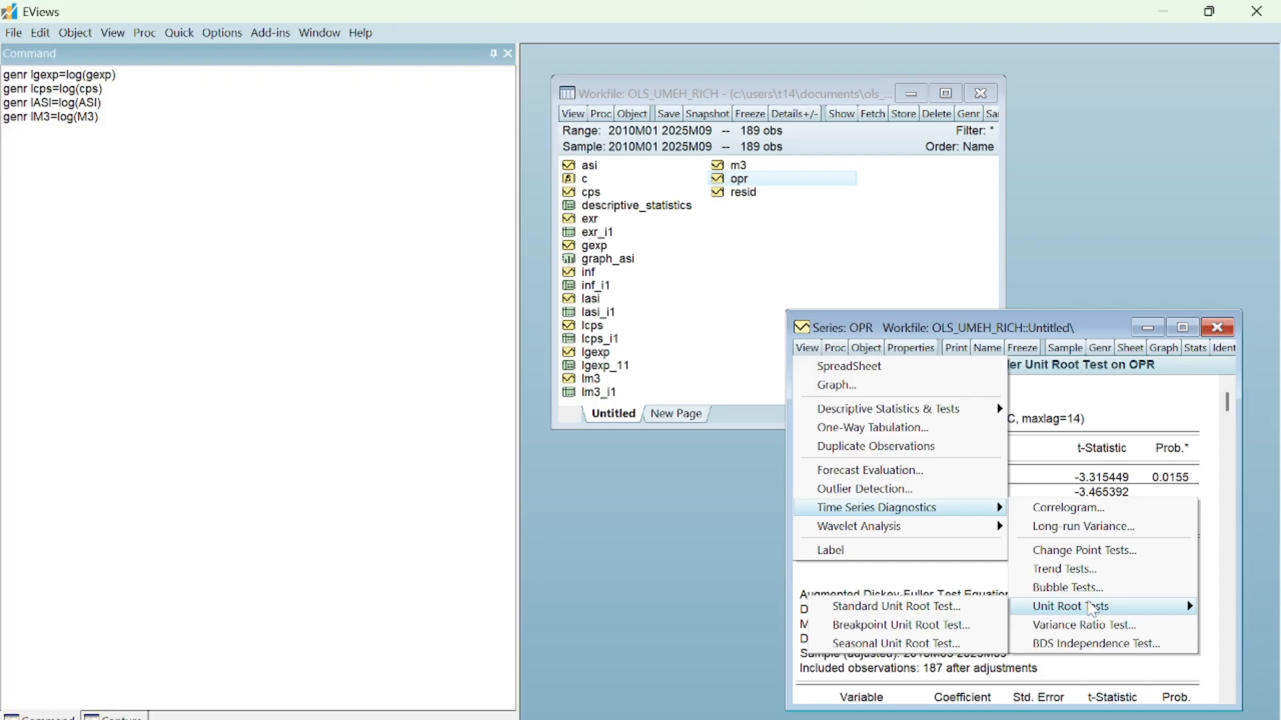
click(989, 607)
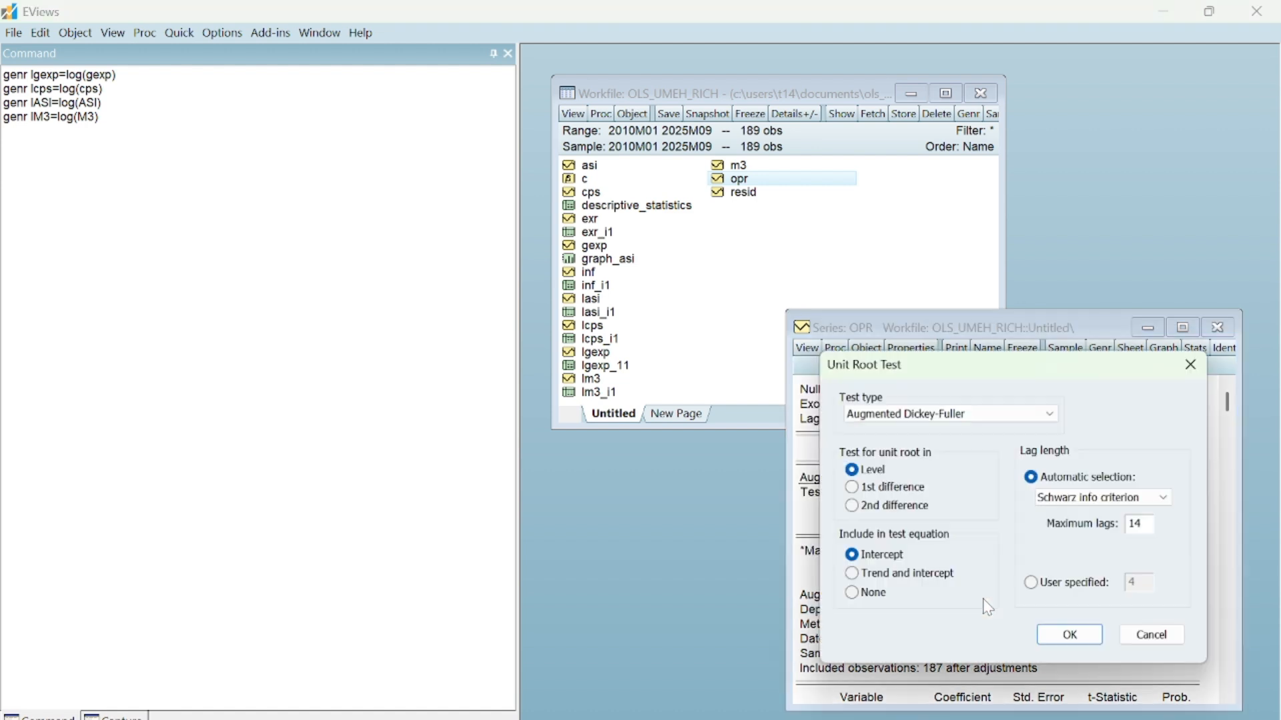
click(853, 489)
click(1069, 635)
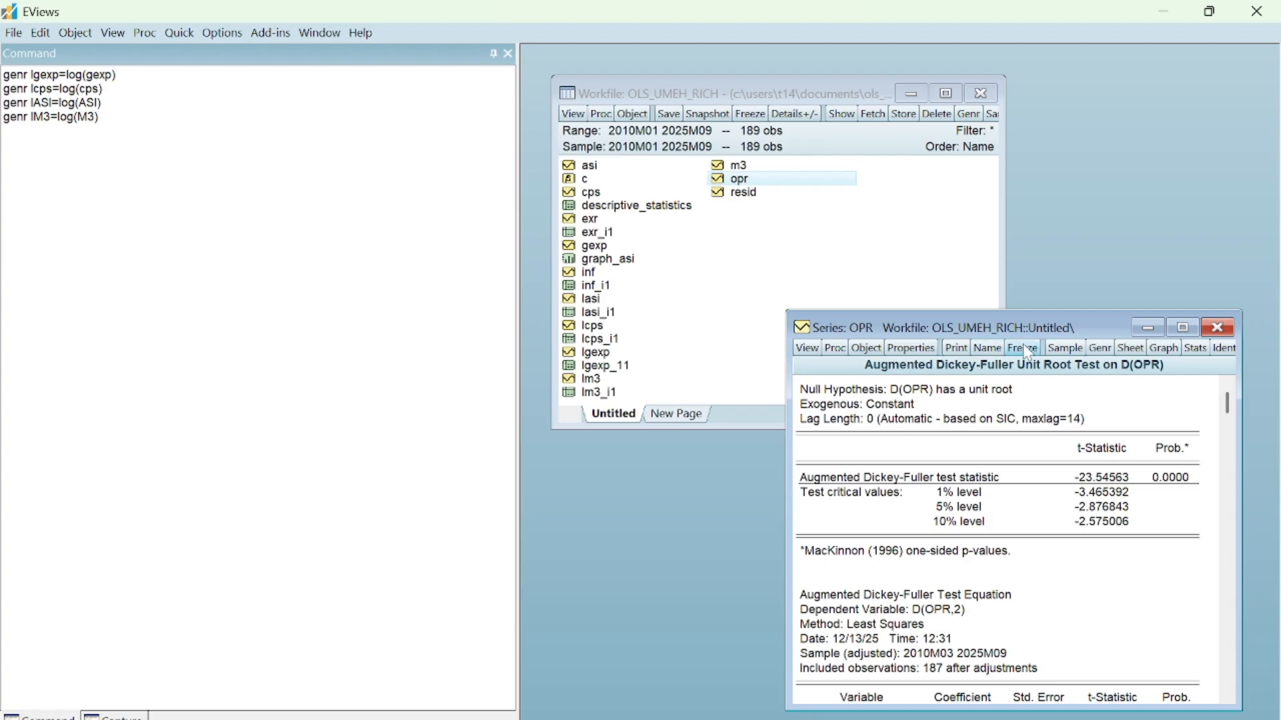
Step: Switch the OPR Augmented Dickey-Fuller unit root test back to level with an intercept and rerun it
click(812, 350)
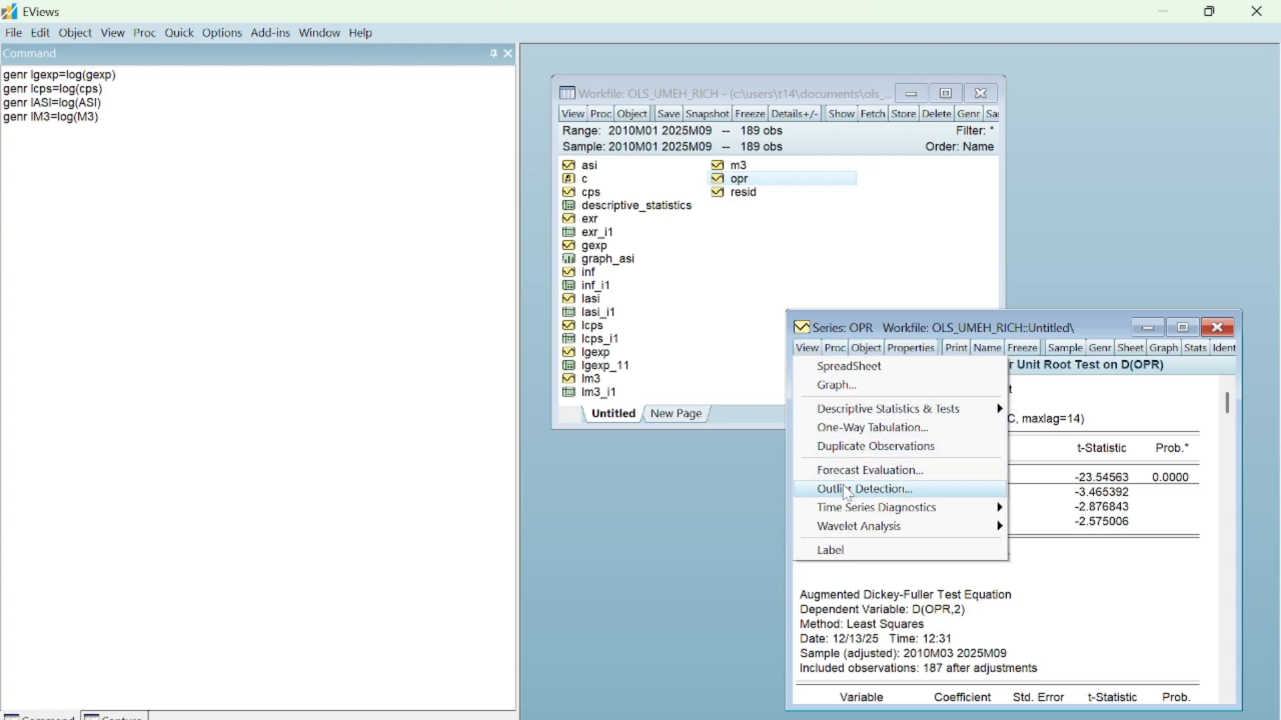
mouse_move(858, 518)
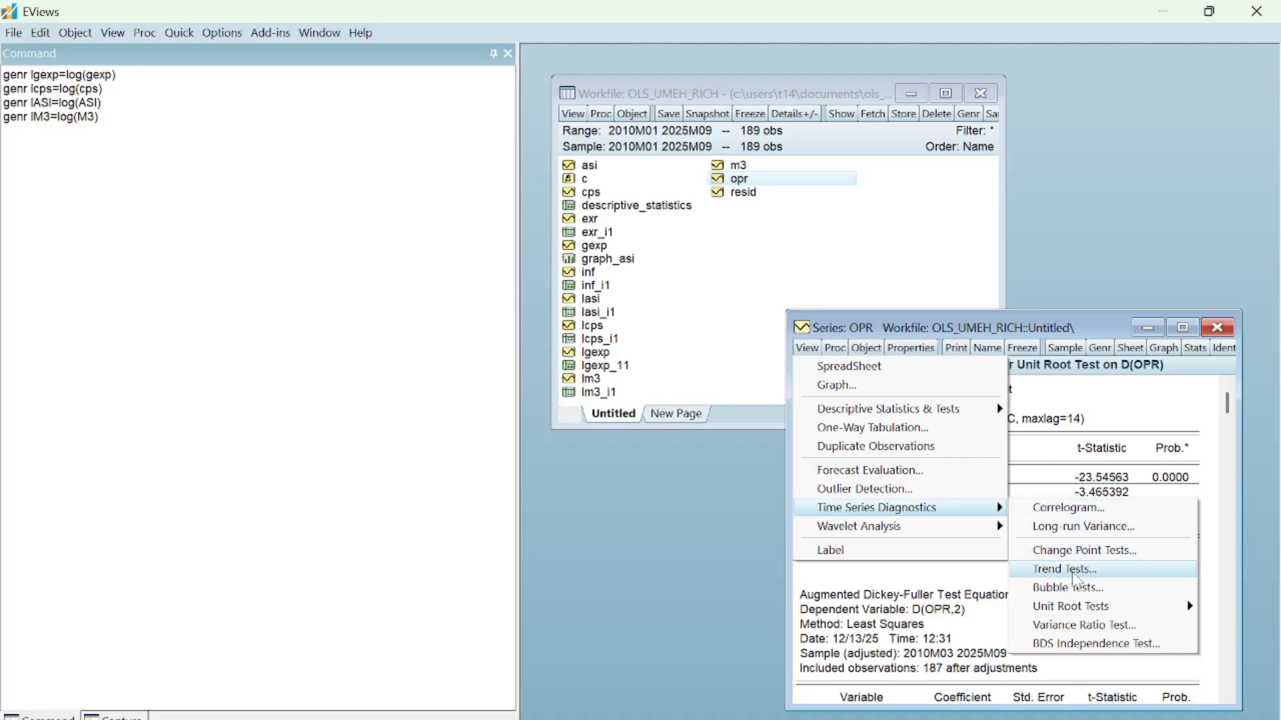
mouse_move(1076, 619)
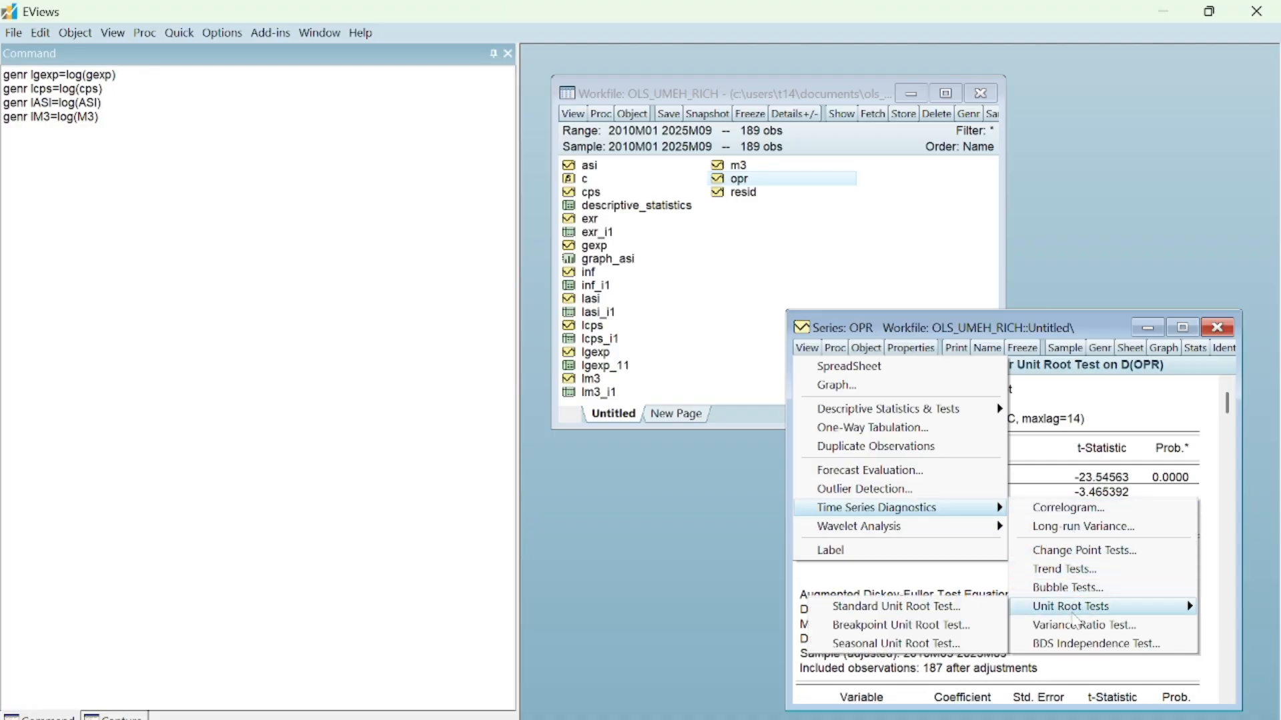
click(952, 608)
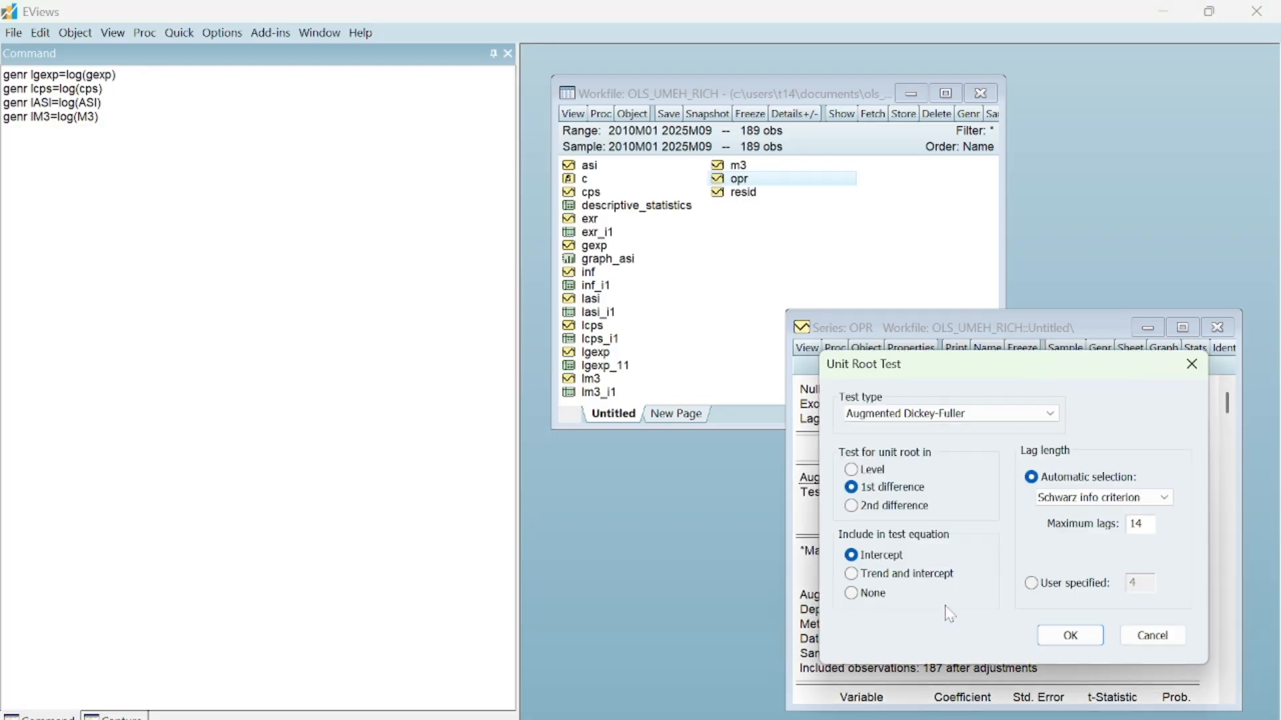
click(865, 470)
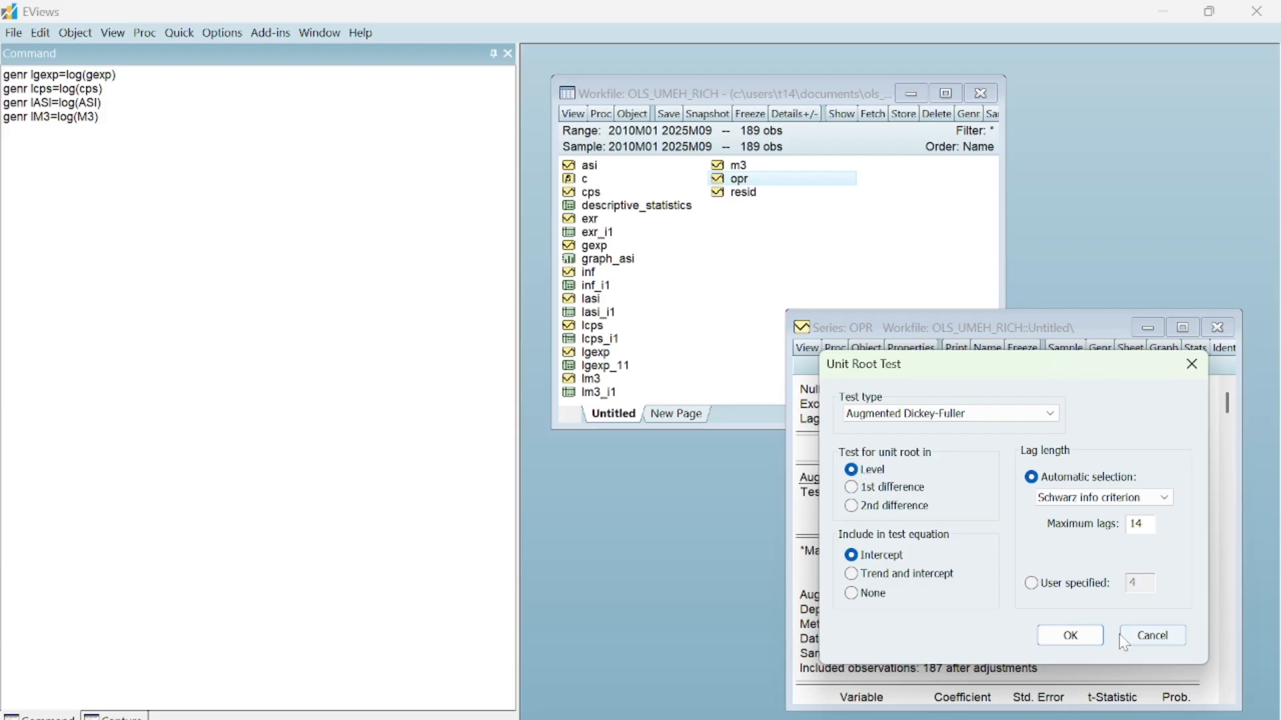
click(1084, 641)
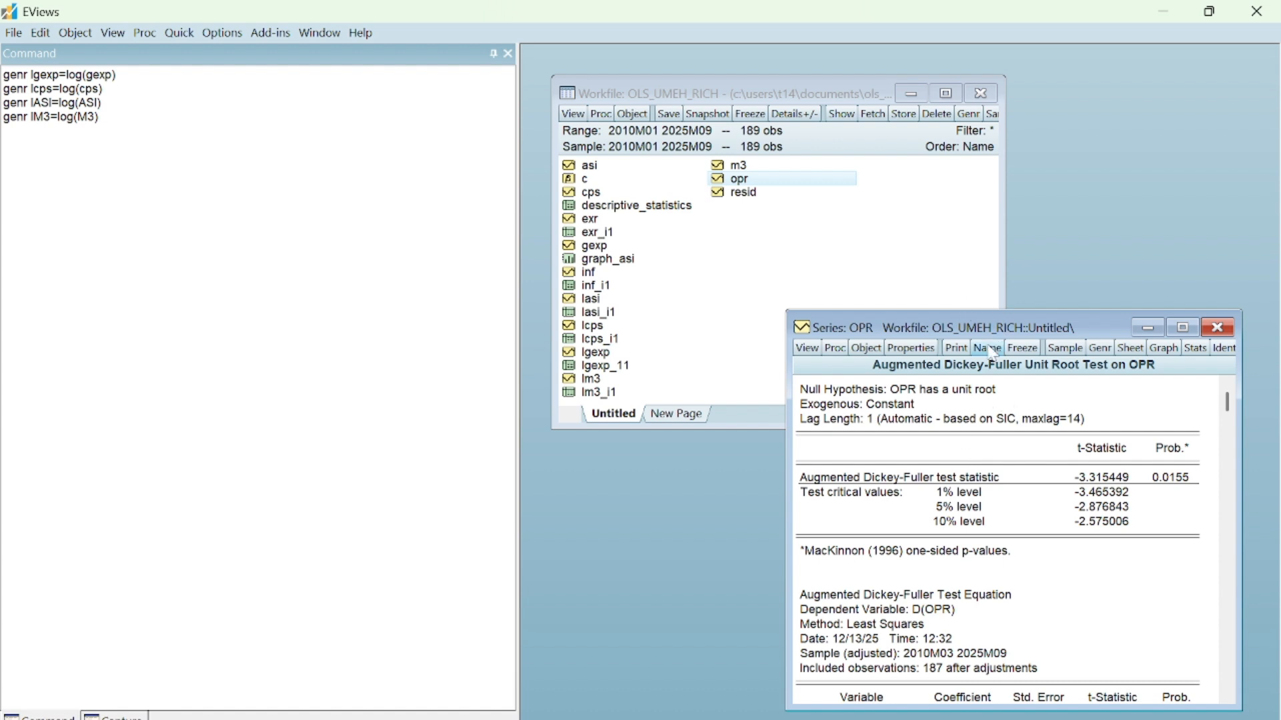
Step: Freeze the OPR level test output as a table named OPR_I0 and close the table and series windows
click(1019, 349)
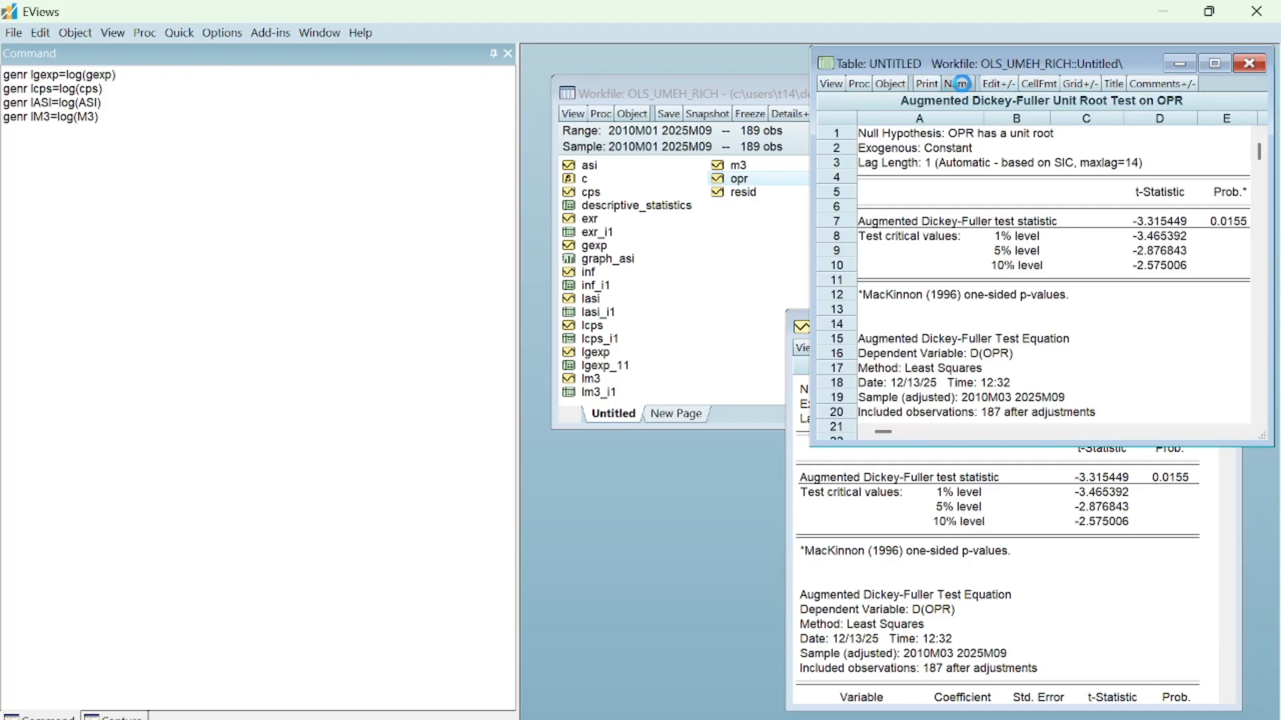
click(958, 84)
click(937, 206)
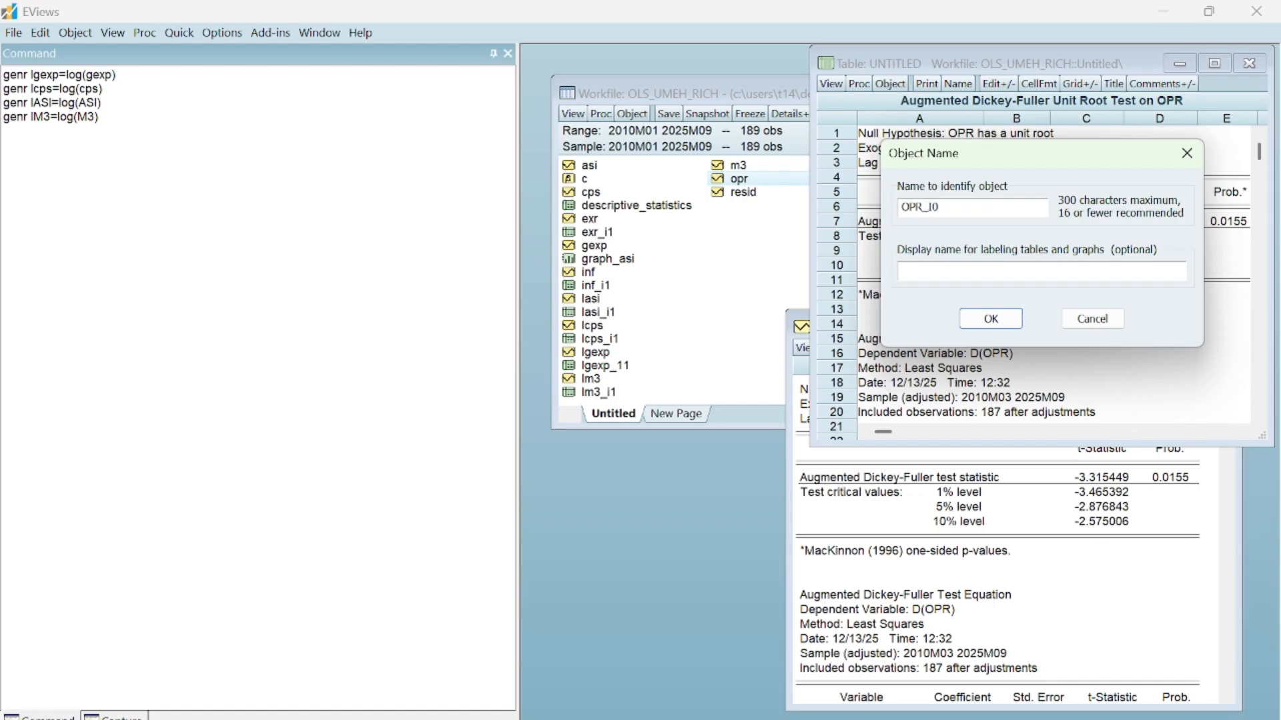
click(997, 319)
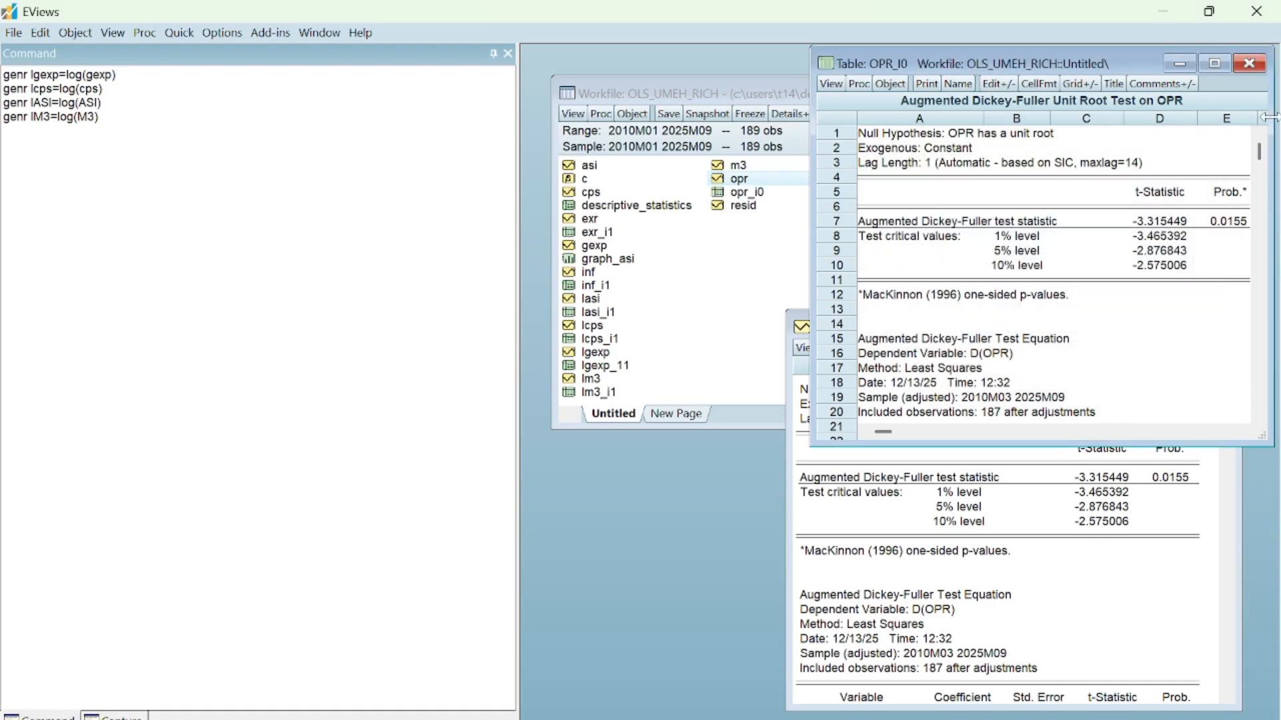
click(1250, 63)
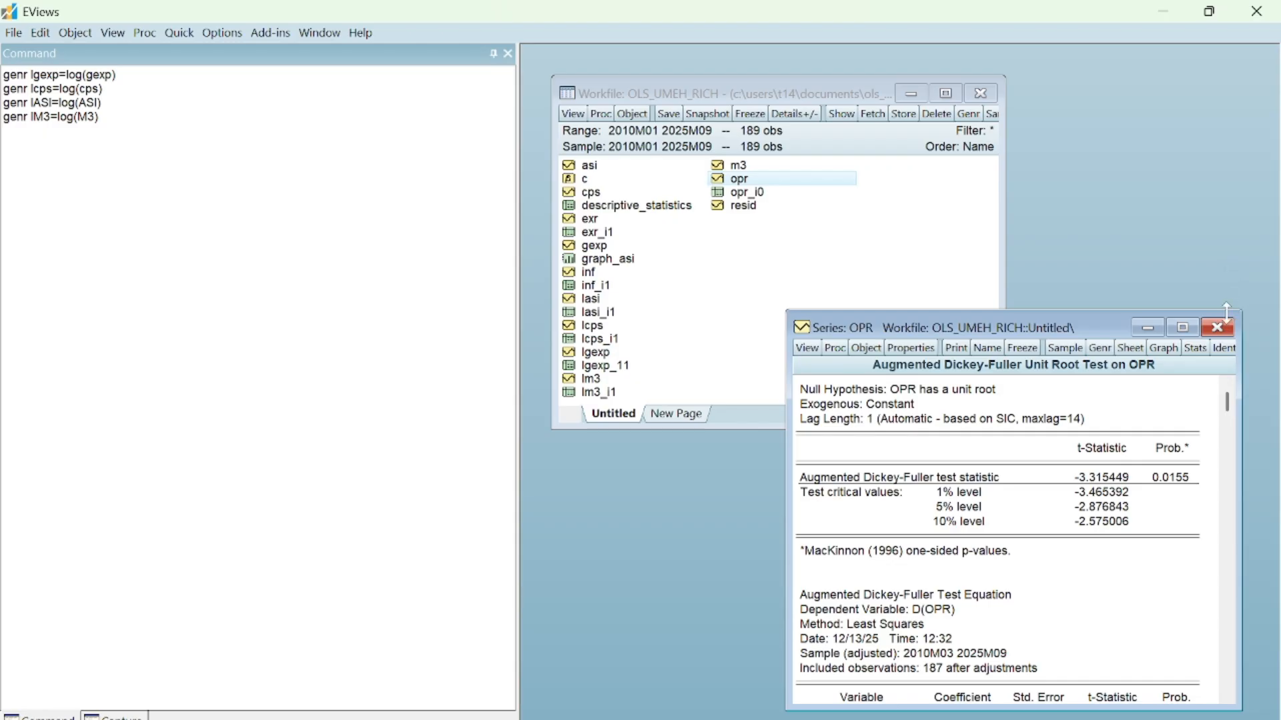
click(1218, 328)
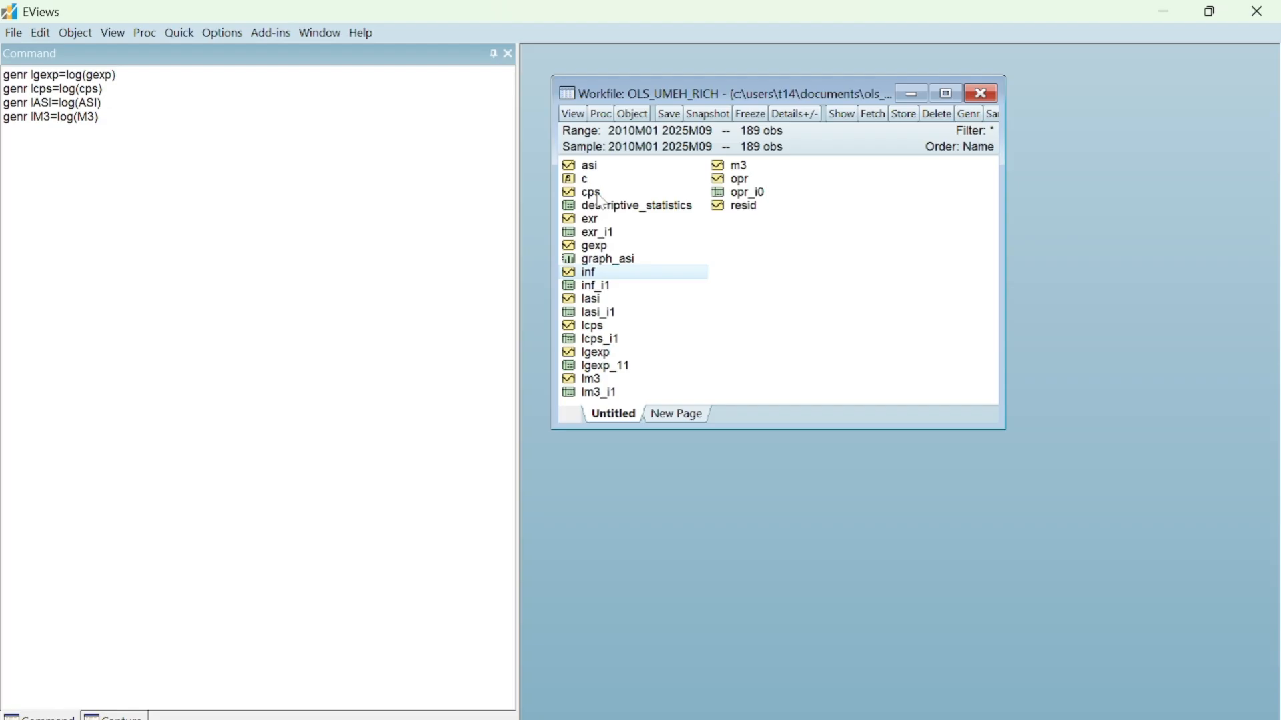
Step: Open the inf, lcps, exr, lgexp, lasi and lm3 series together as a group
ctrl+click(606, 325)
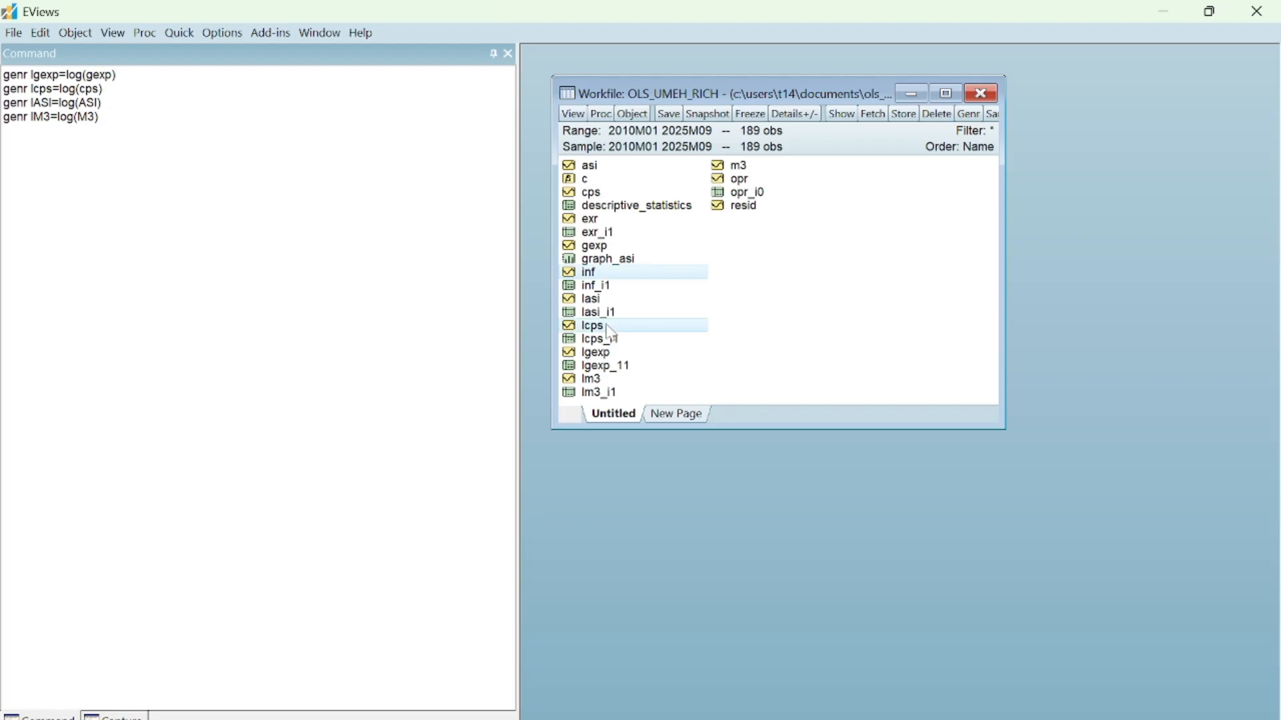
ctrl+click(600, 219)
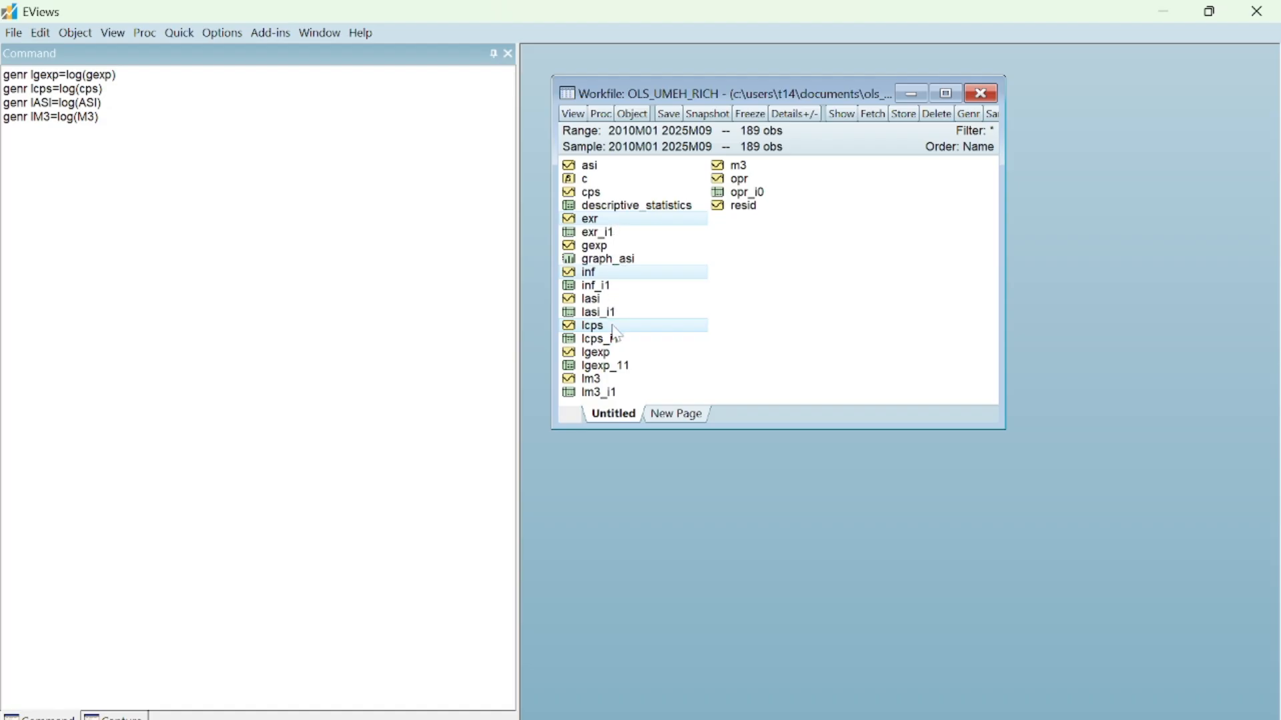
ctrl+click(605, 356)
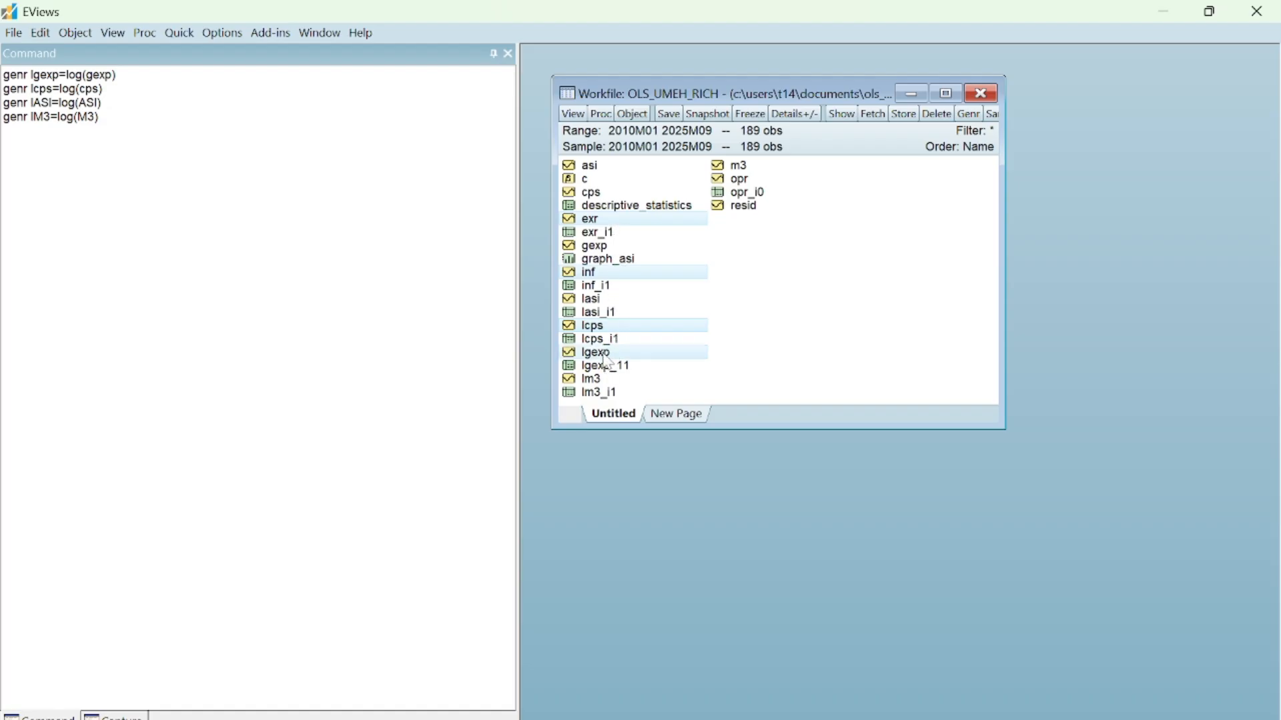
ctrl+click(602, 303)
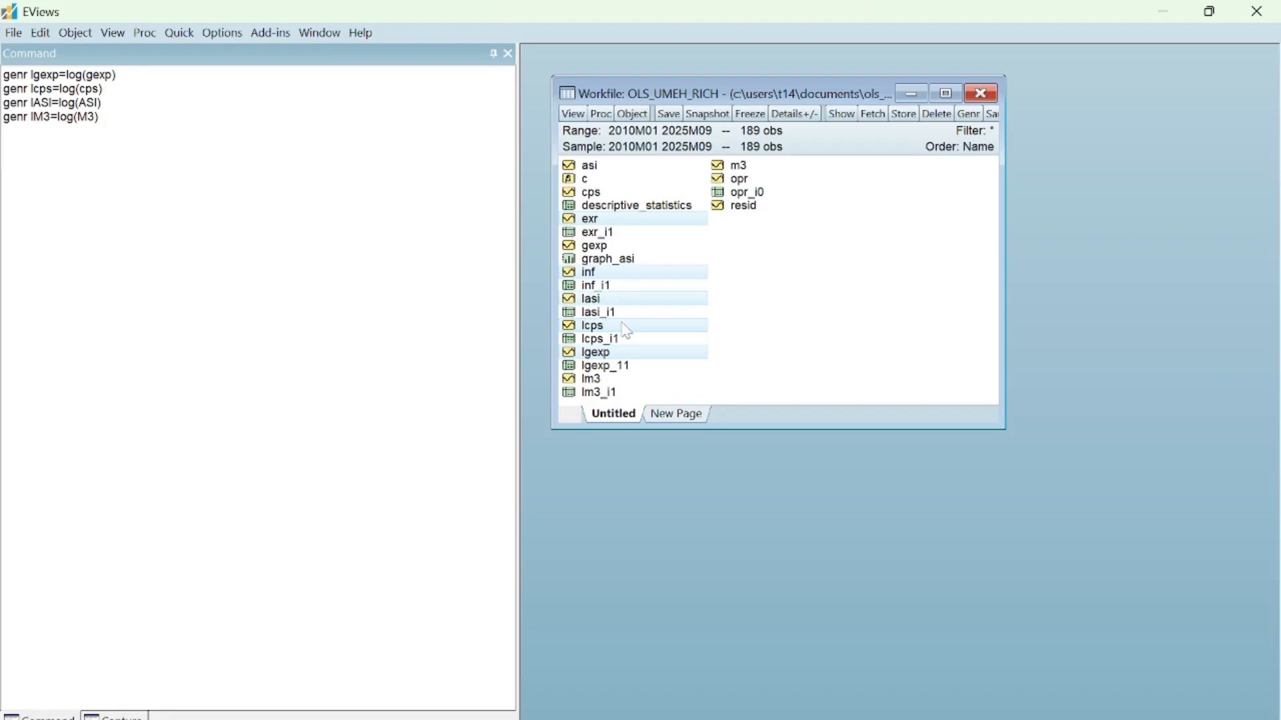
ctrl+click(603, 381)
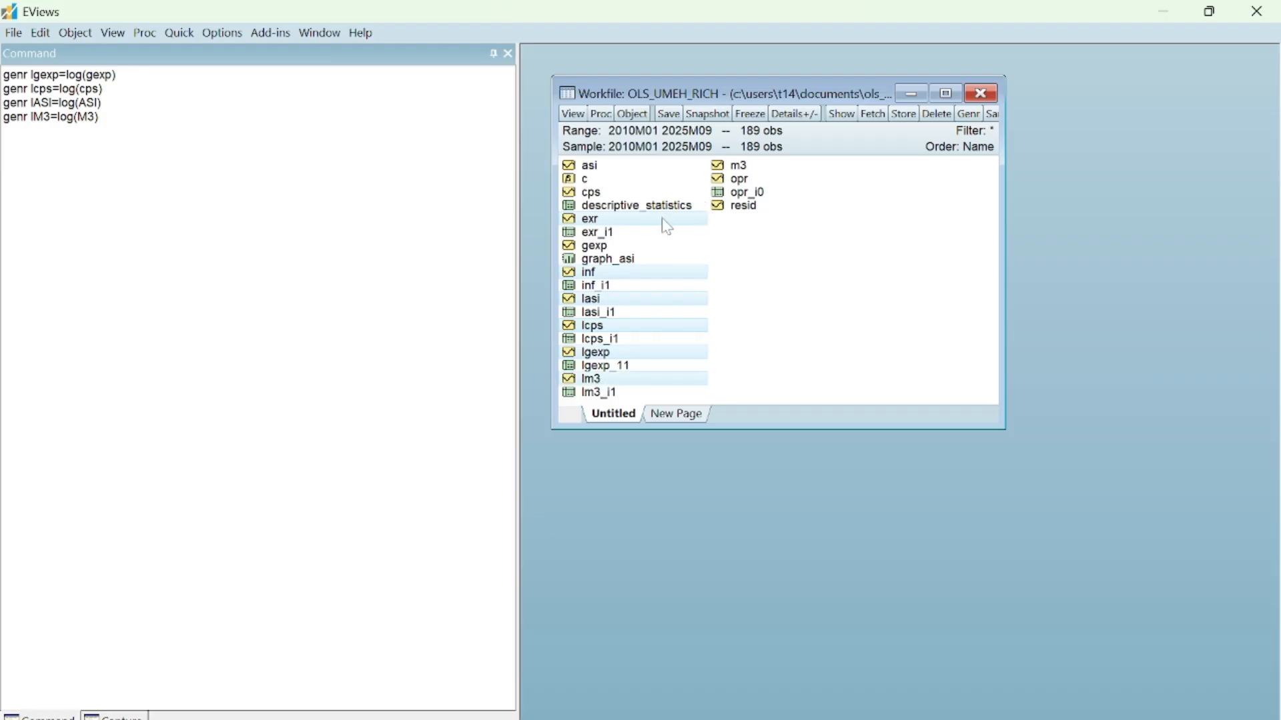
right_click(697, 362)
mouse_move(783, 363)
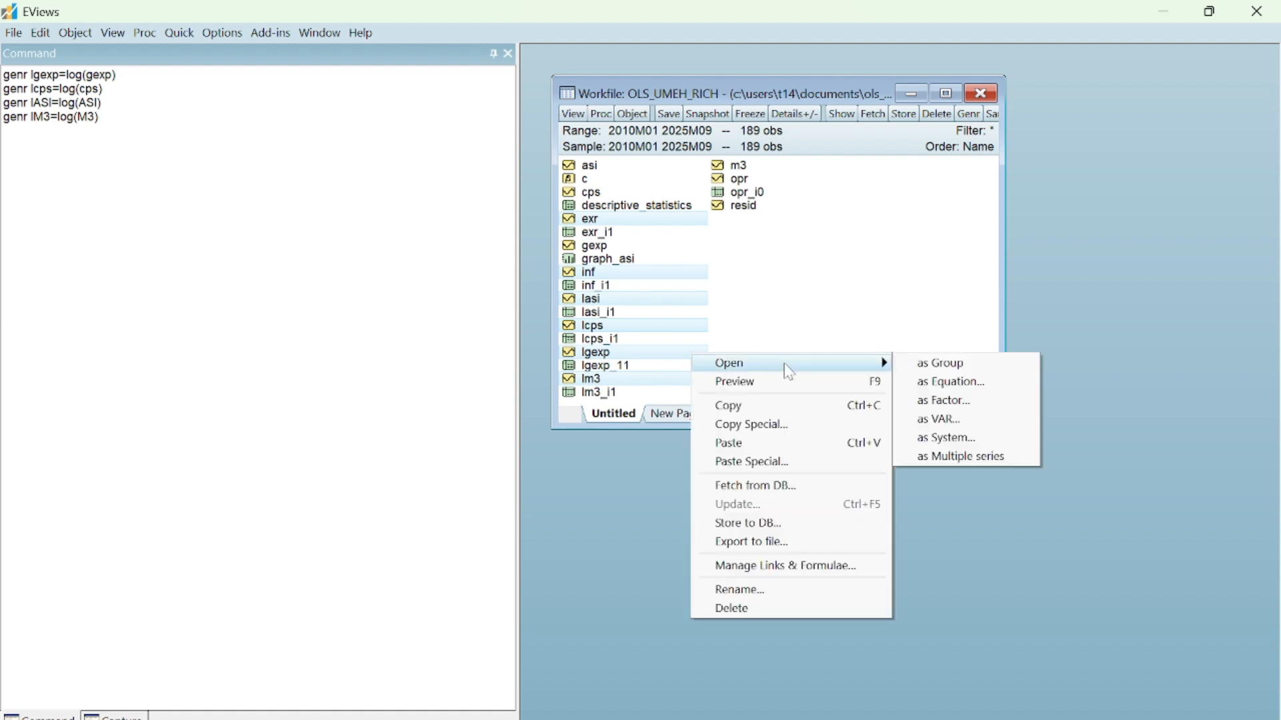
click(928, 370)
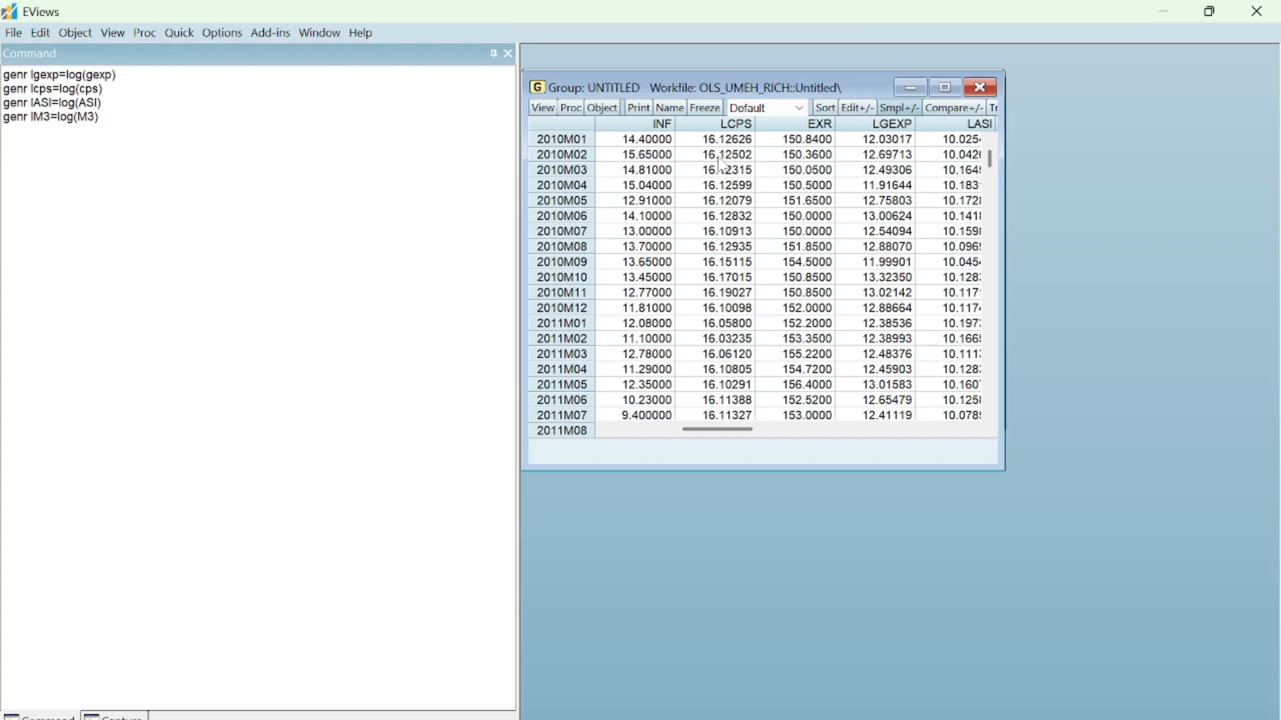
Step: Plot the six-series group as a single Line & Symbol graph of the raw data
click(544, 108)
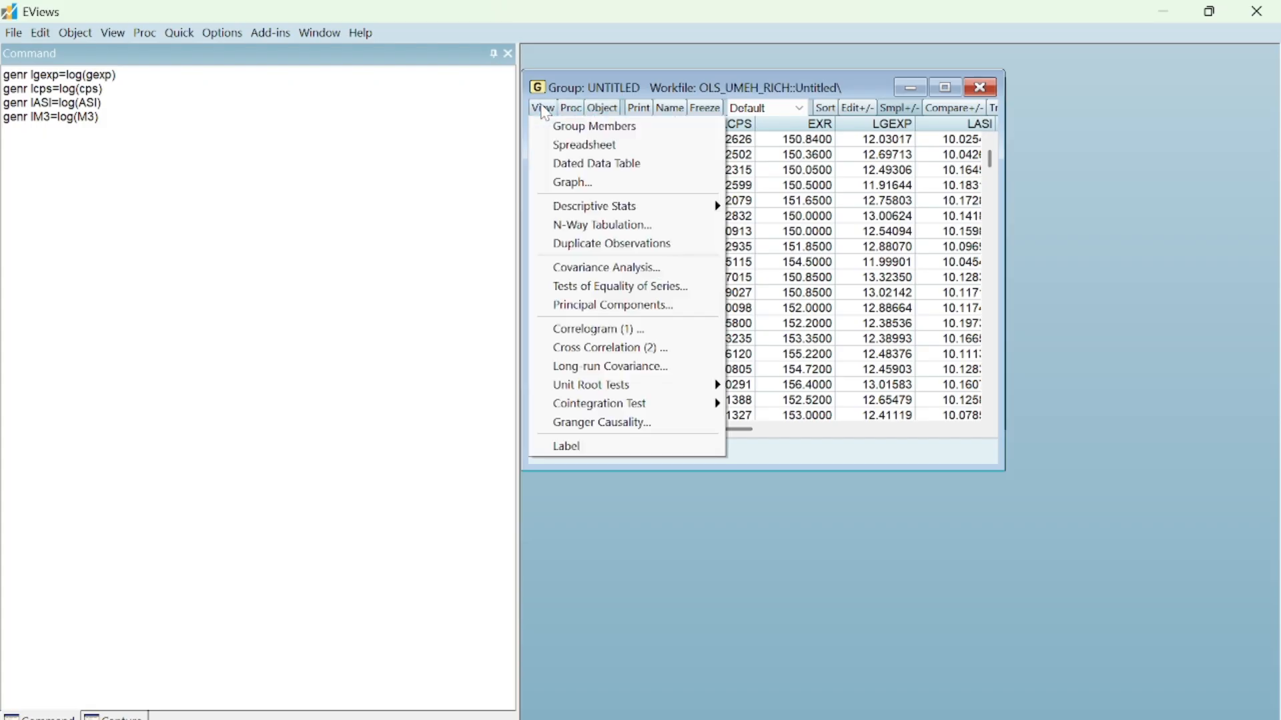
click(573, 183)
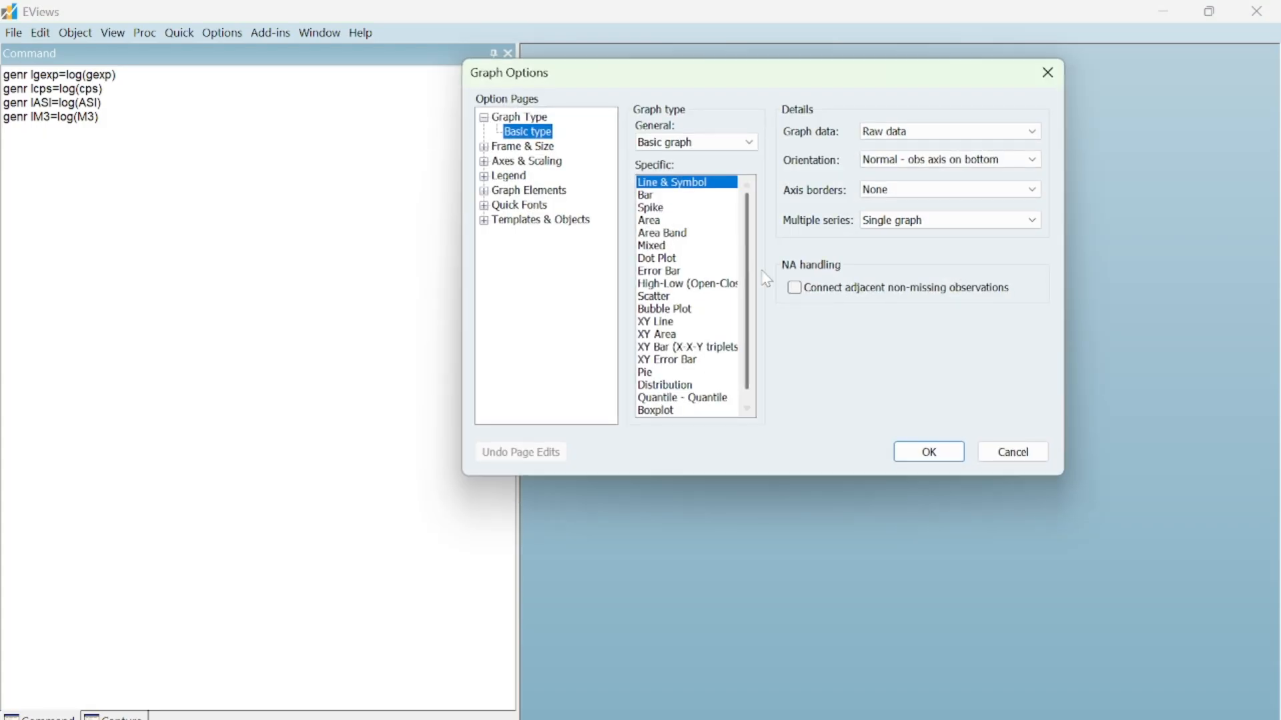
click(941, 452)
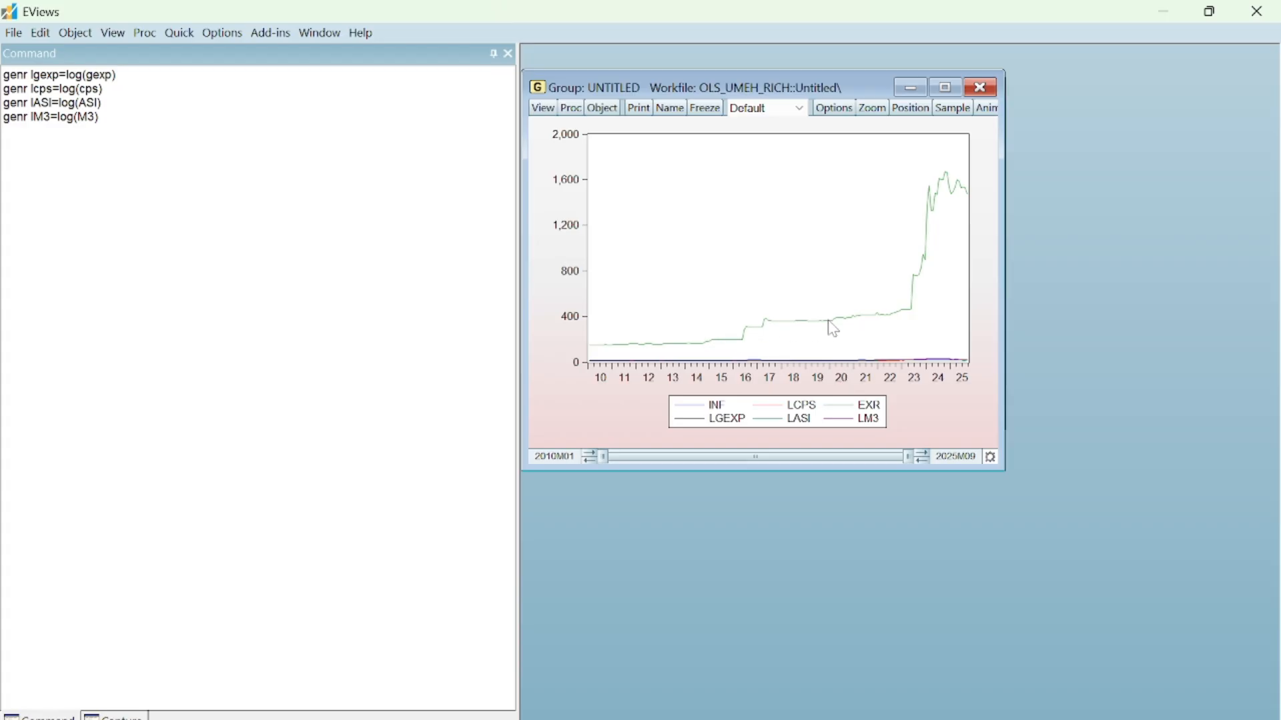
Step: Assign the LCPS, EXR and LGEXP series to the right axis in the graph's data scaling options
click(580, 109)
click(544, 108)
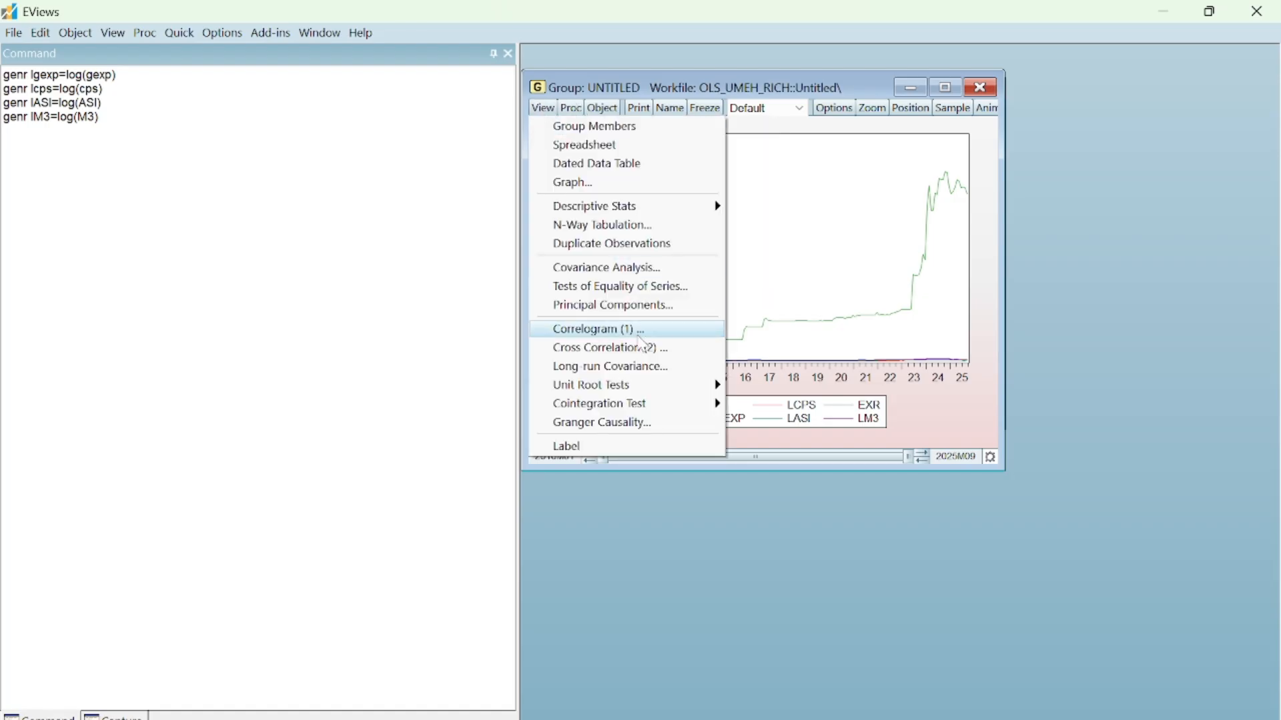
click(601, 185)
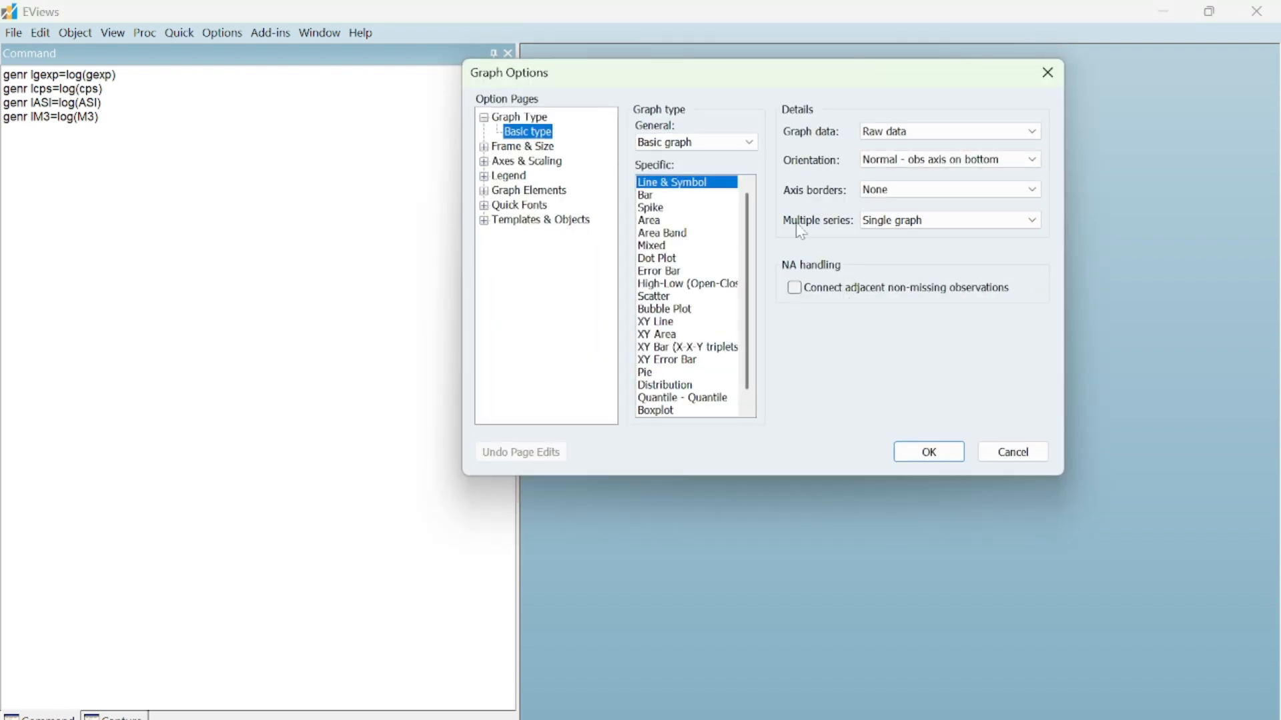
click(542, 164)
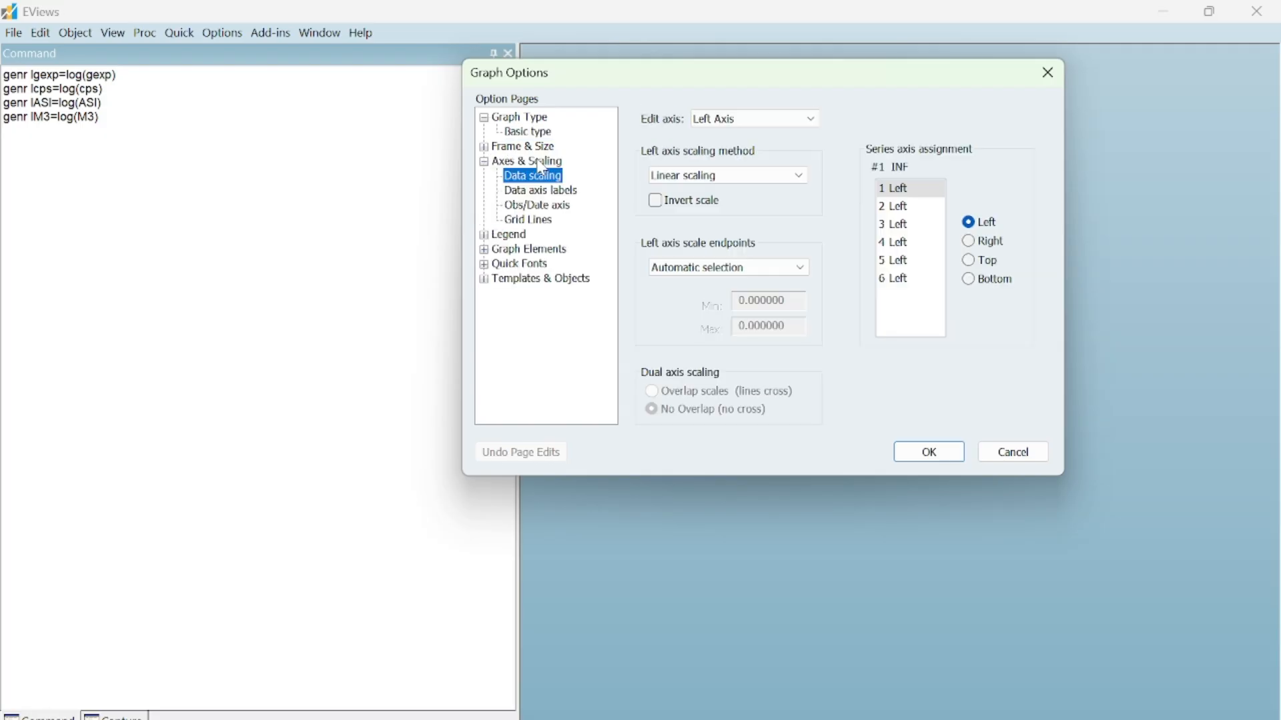
click(920, 209)
click(972, 242)
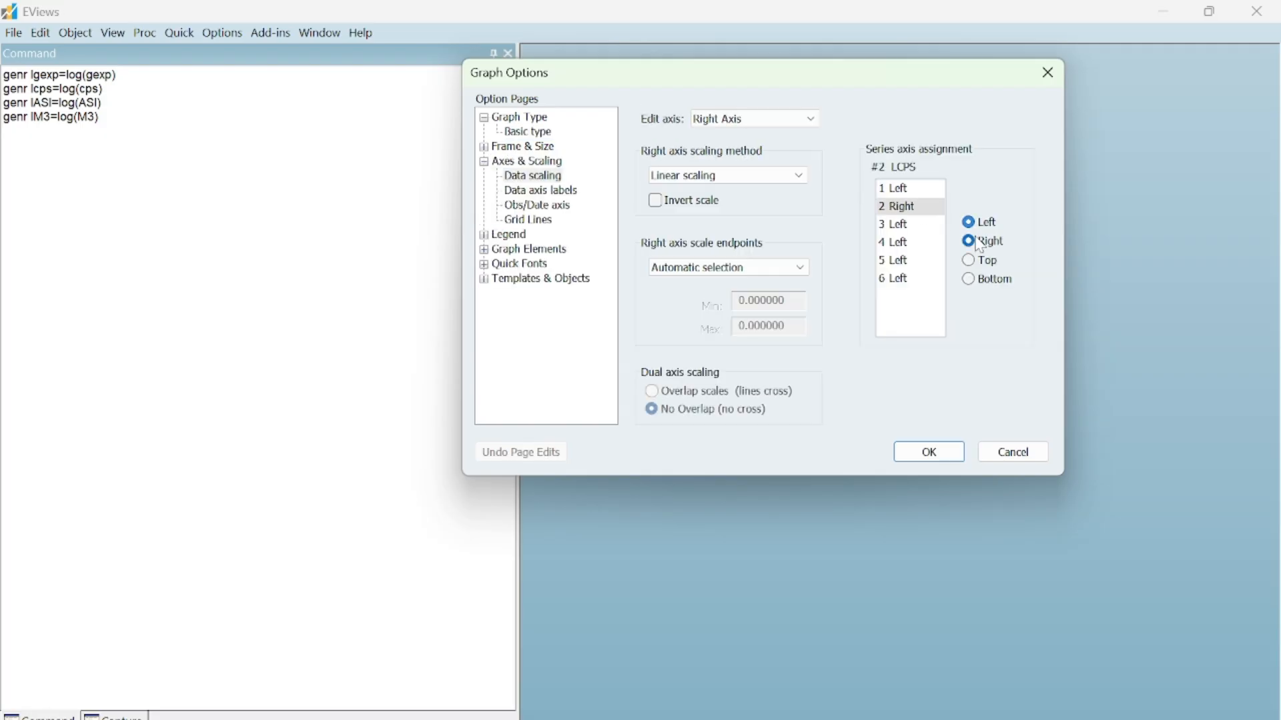
click(915, 225)
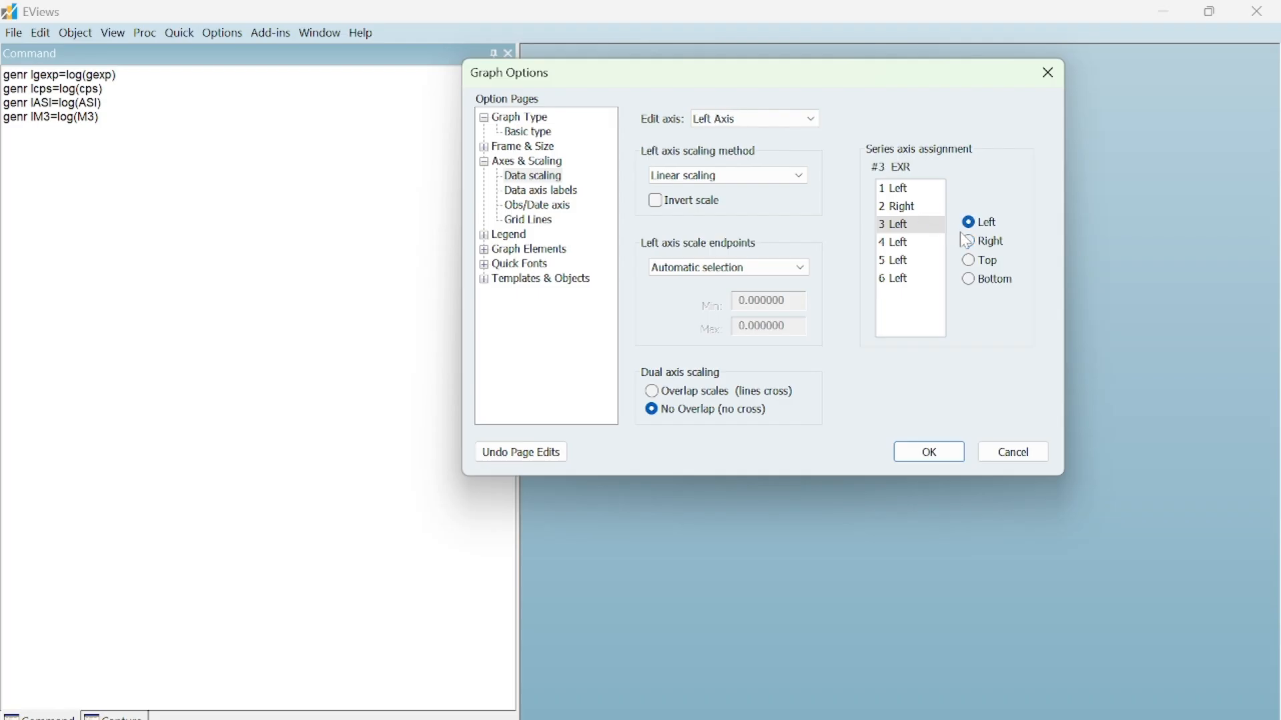
click(972, 241)
click(917, 243)
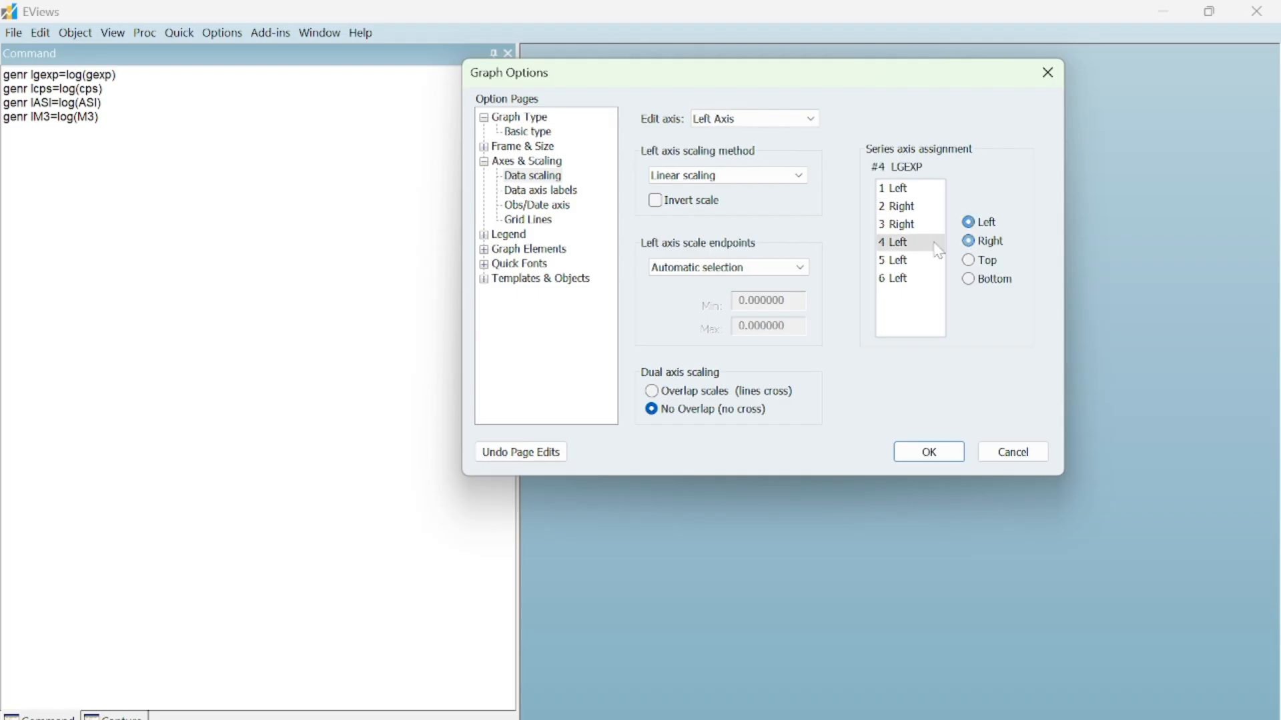
click(970, 243)
Step: Try the top axis for the graph's series, switch all six series to the right axis and apply the options
click(919, 261)
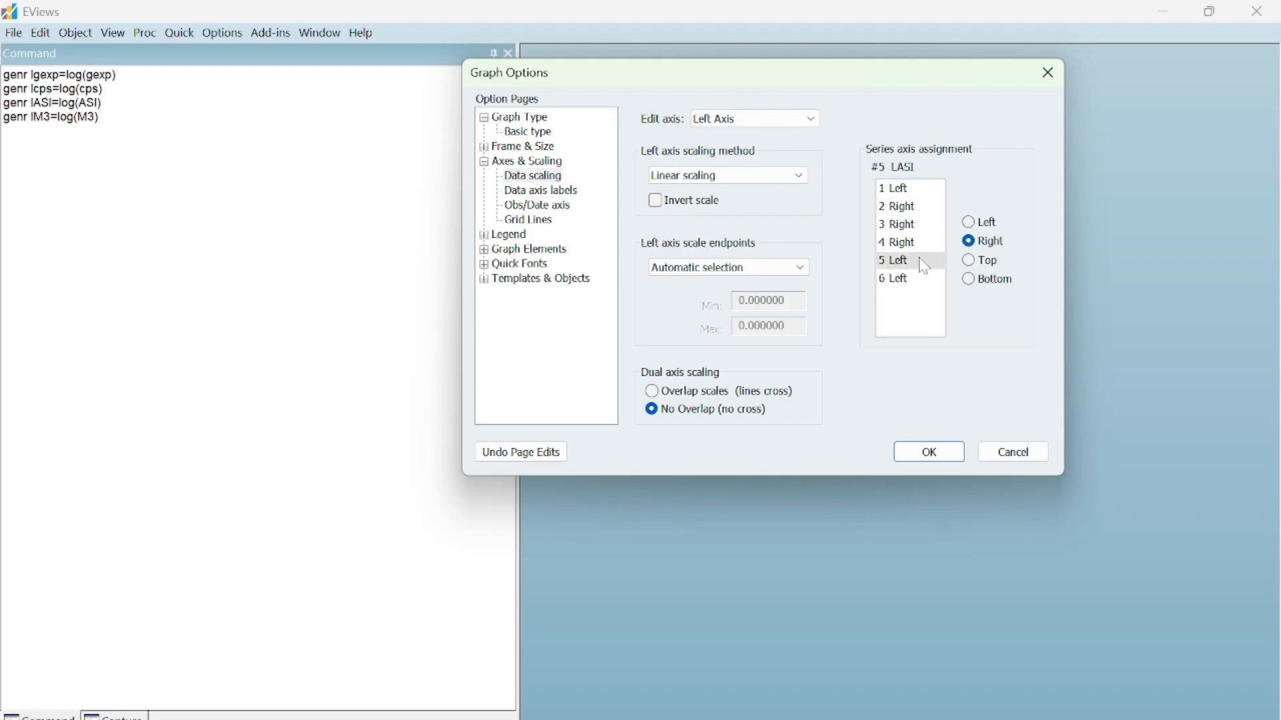
click(970, 260)
click(972, 261)
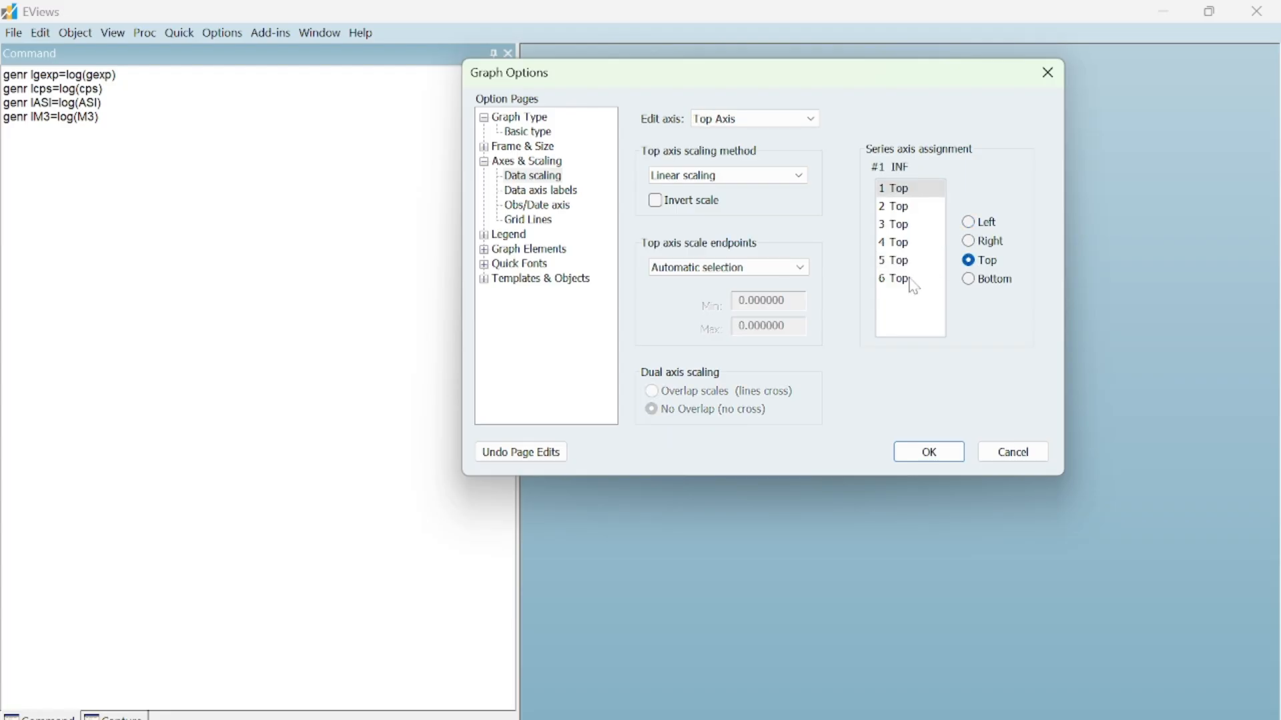
click(973, 244)
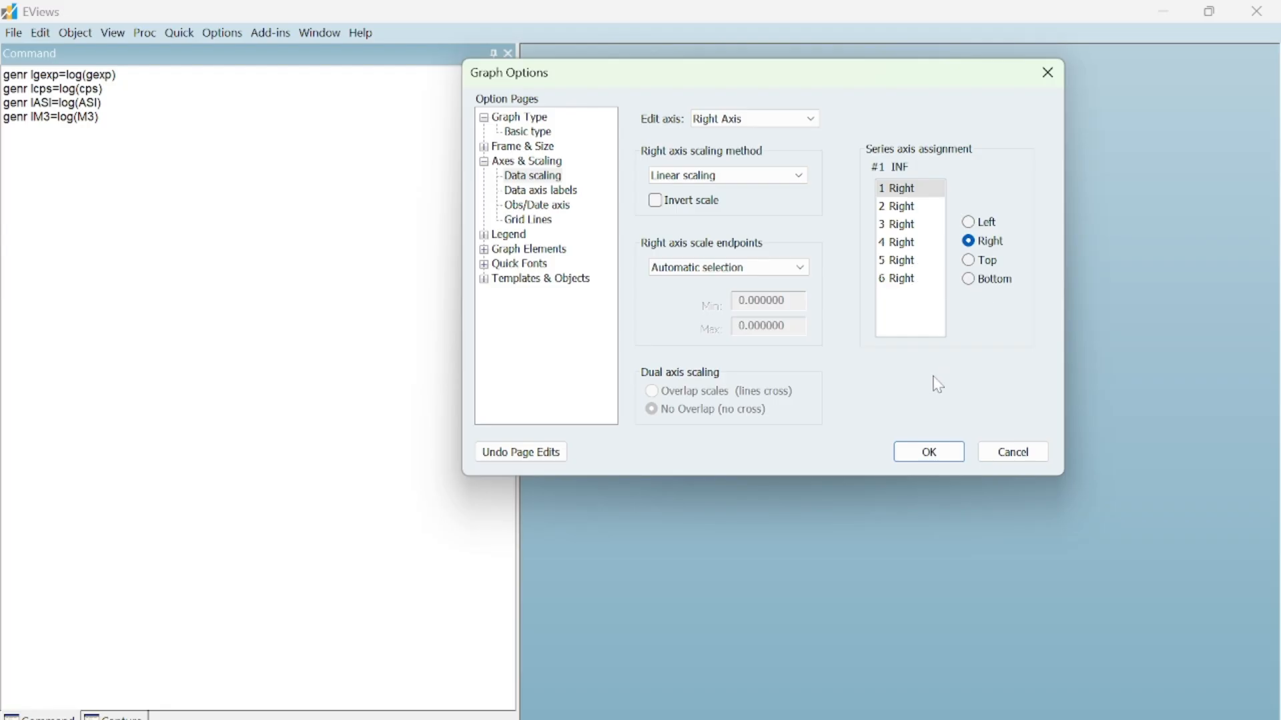
click(936, 457)
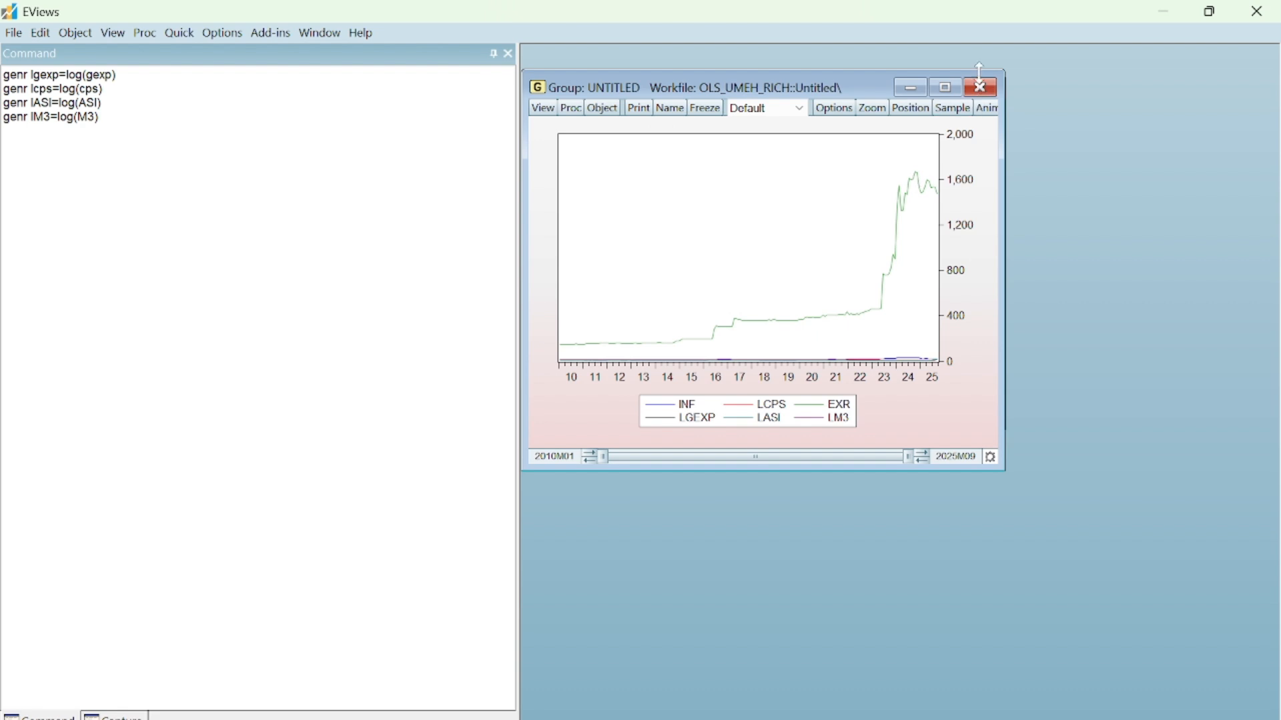
Step: Close and delete the untitled six-series group, and clear the series selection in the workfile
click(572, 109)
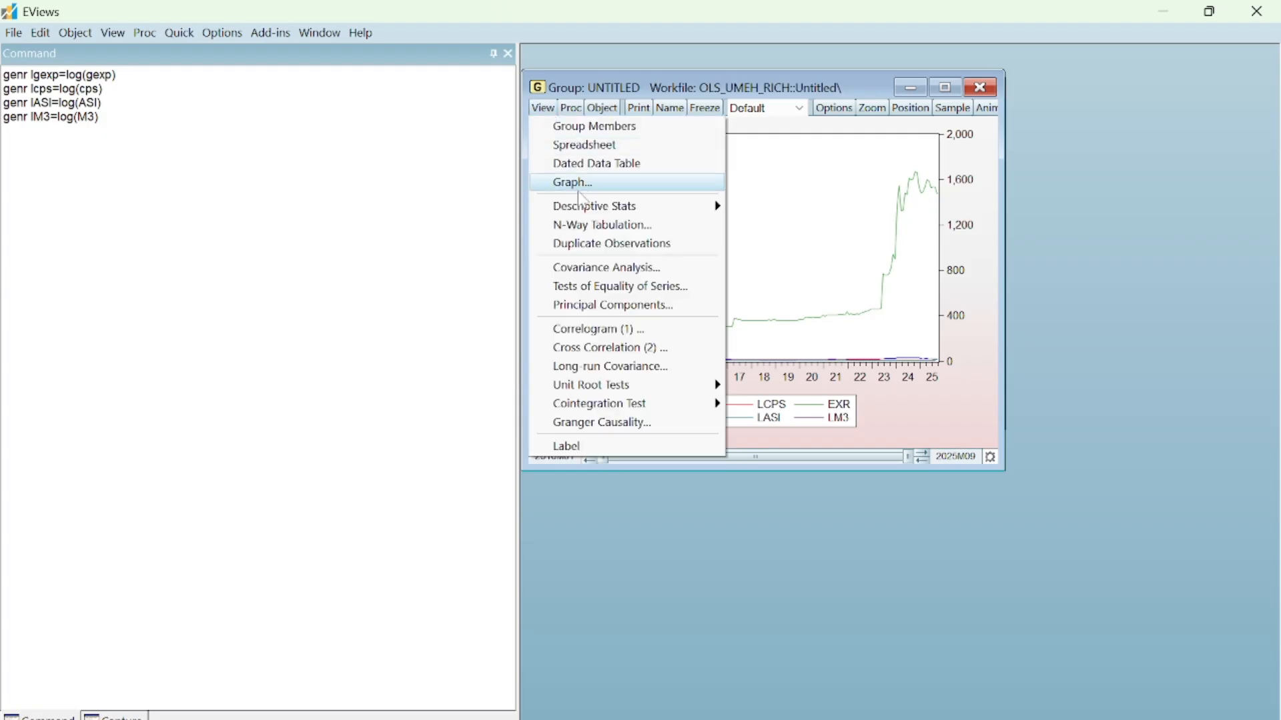
click(994, 86)
click(994, 86)
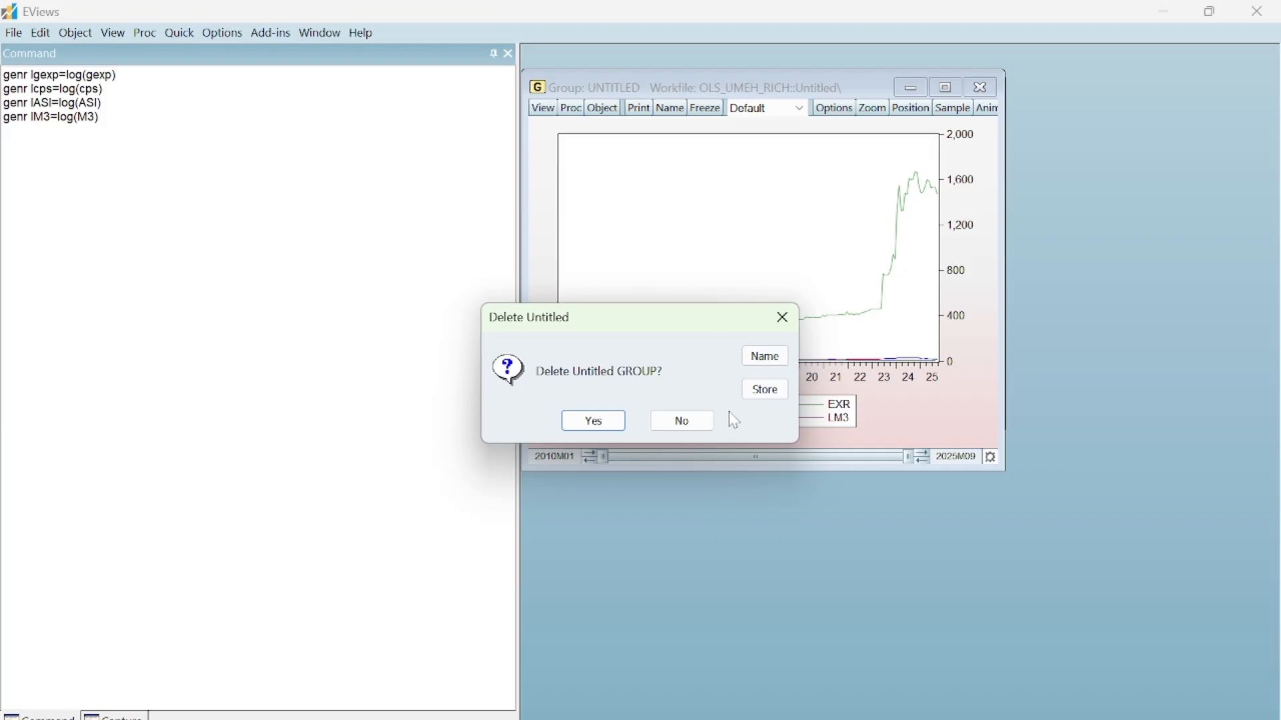
click(585, 423)
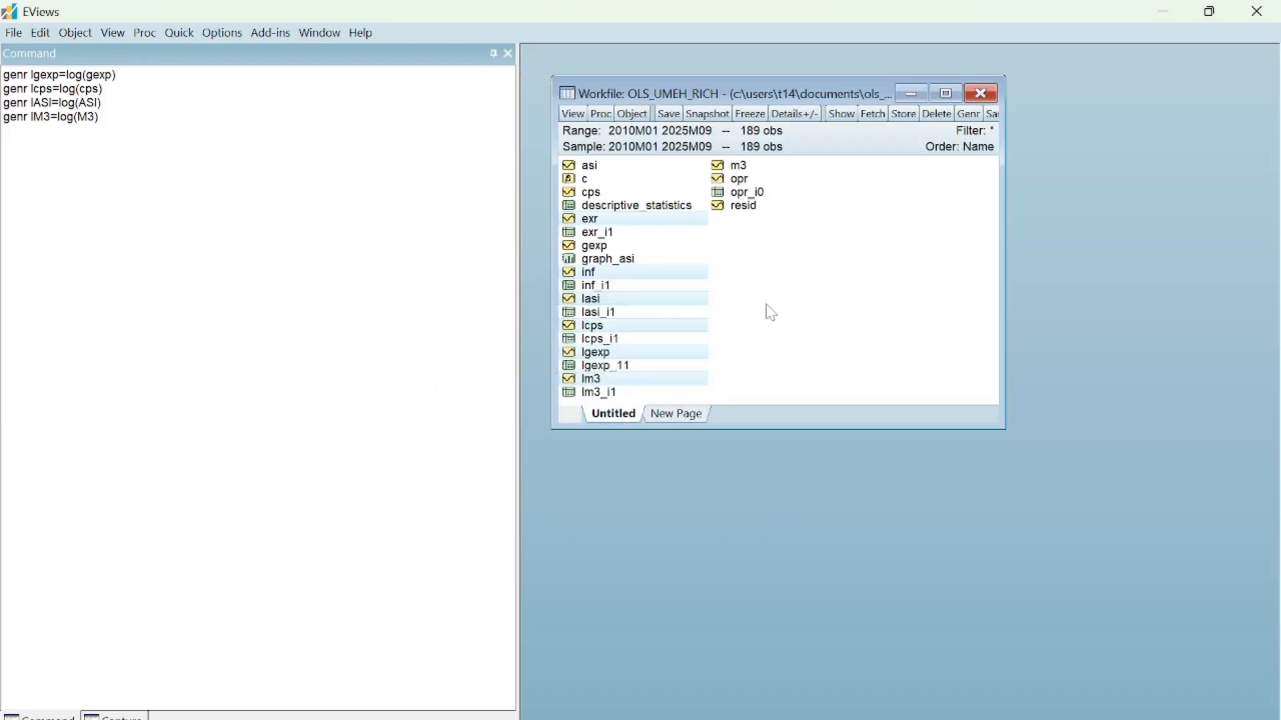
click(771, 313)
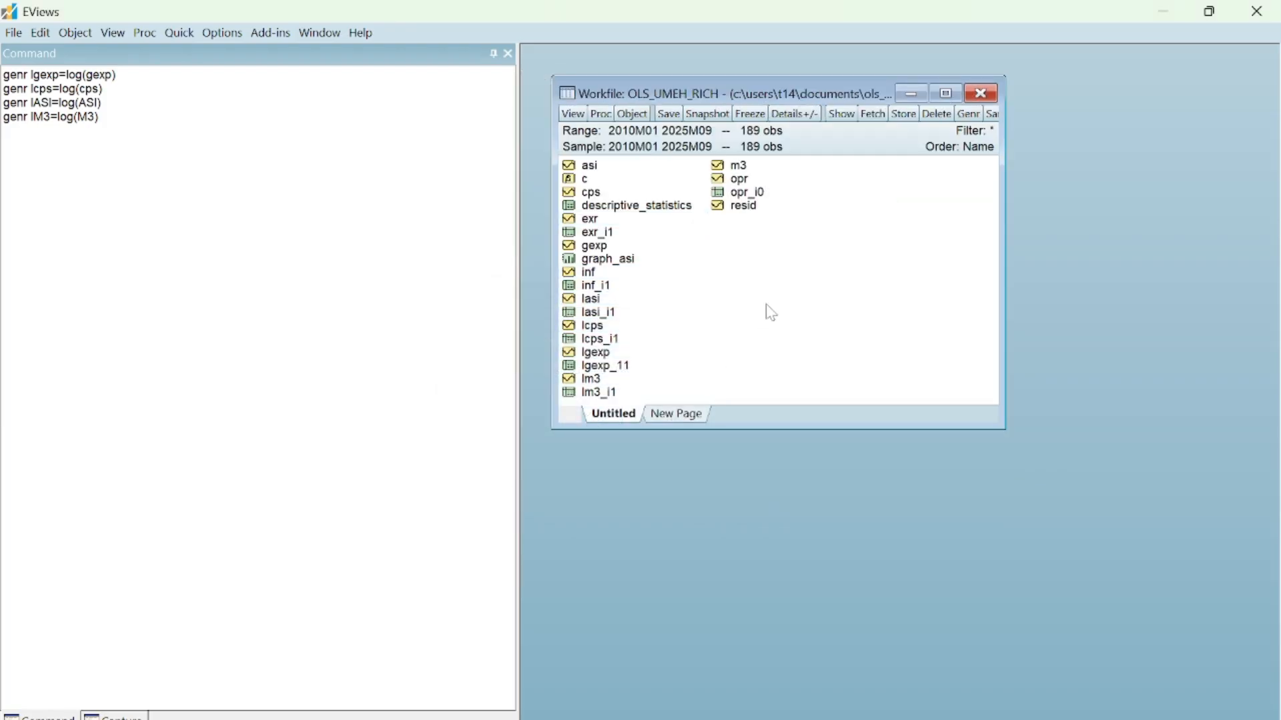
Step: Open the inf, exr and lasi series together as a group
click(599, 275)
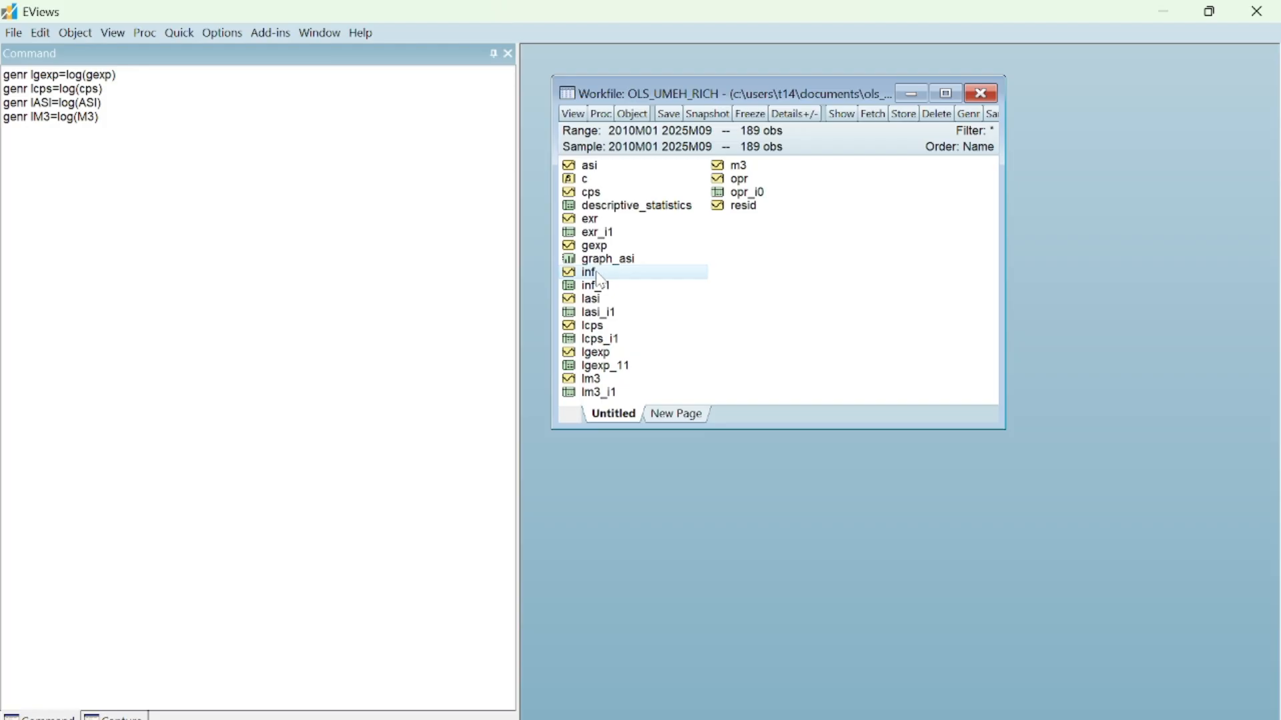
ctrl+click(593, 222)
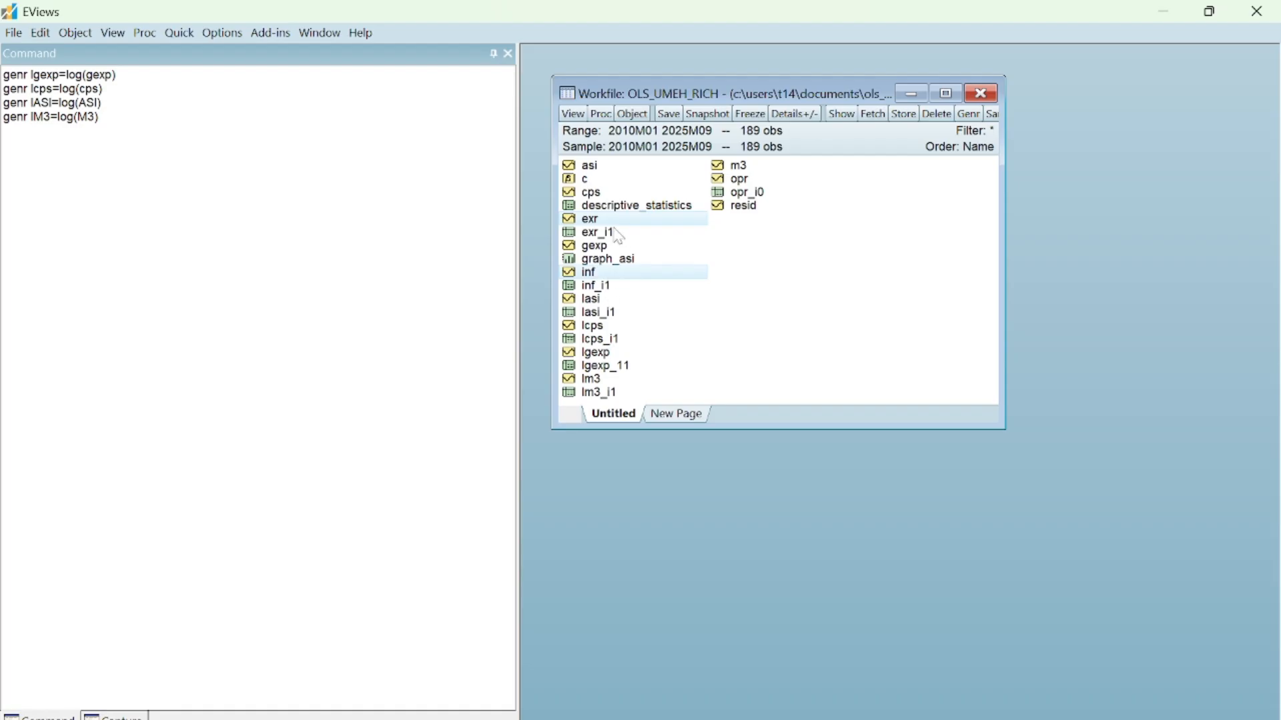
right_click(669, 280)
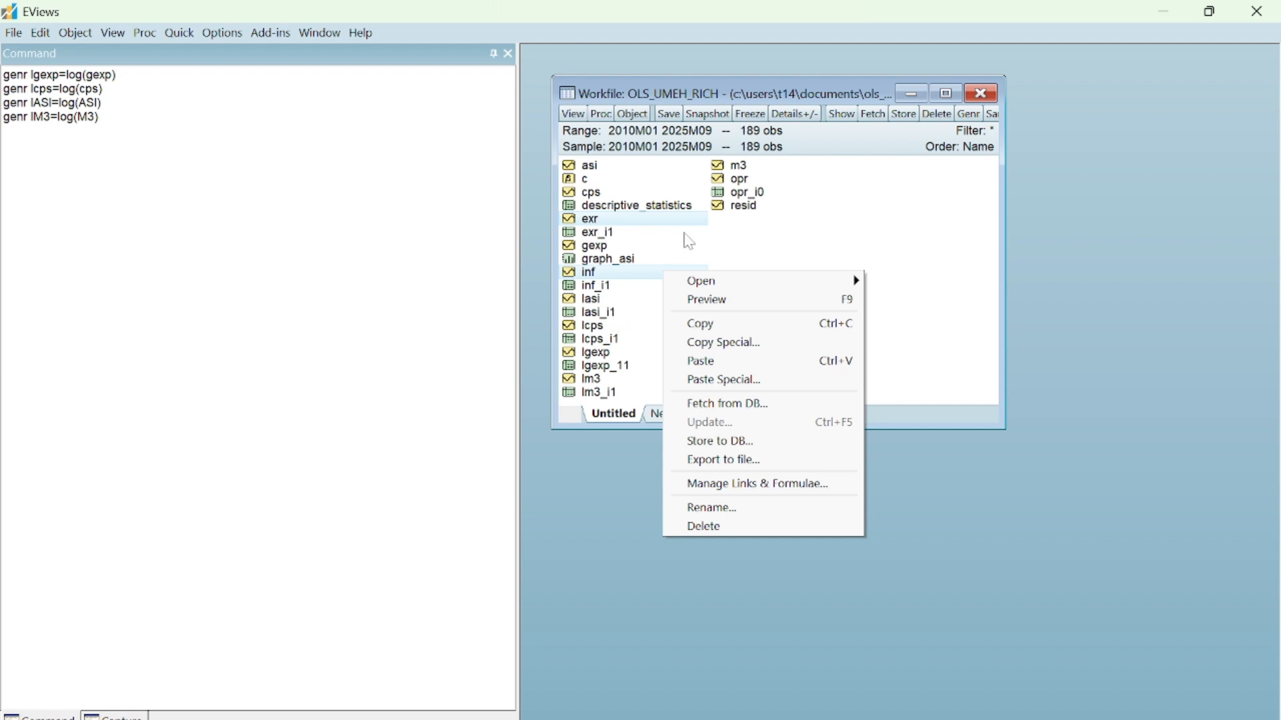
ctrl+click(602, 302)
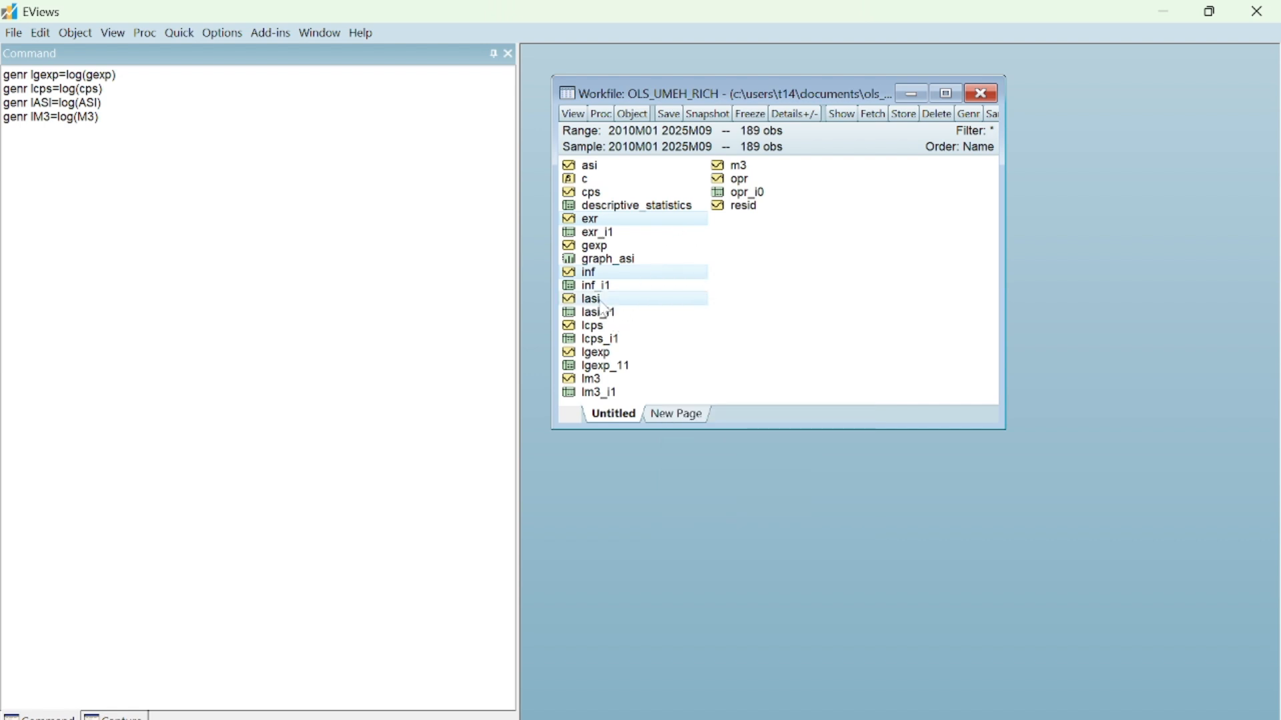
right_click(664, 299)
mouse_move(752, 309)
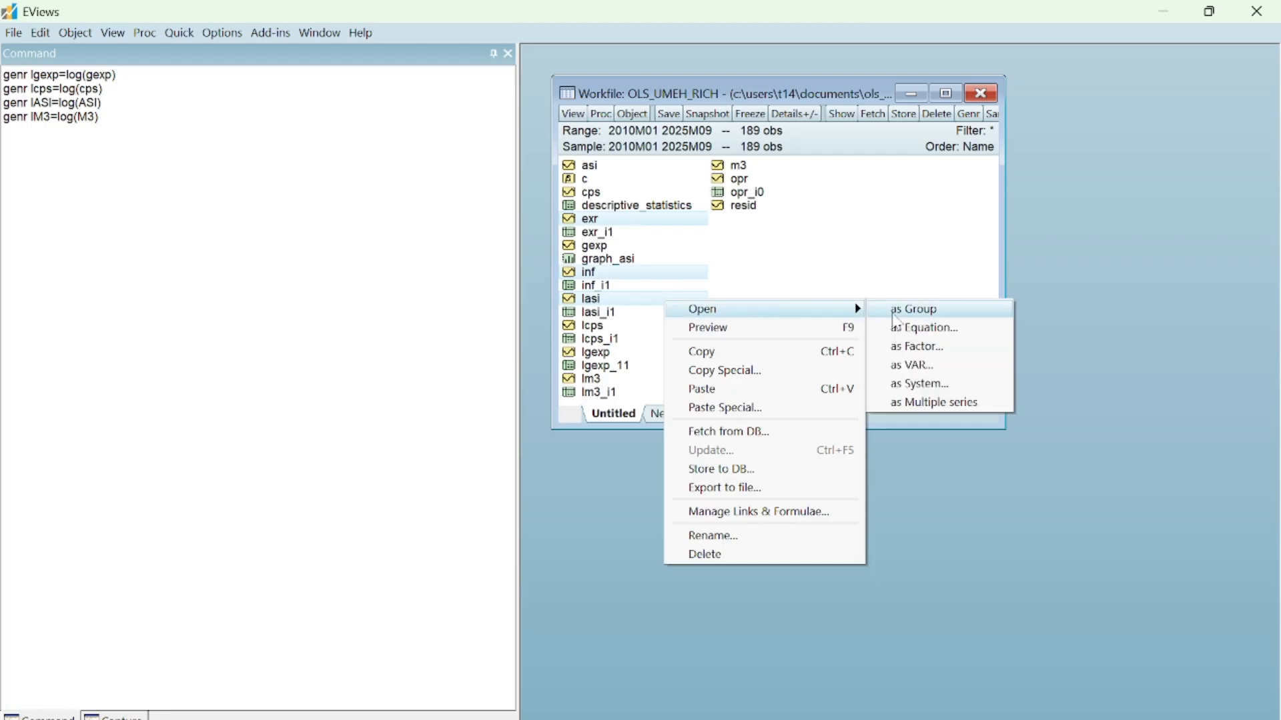
click(915, 310)
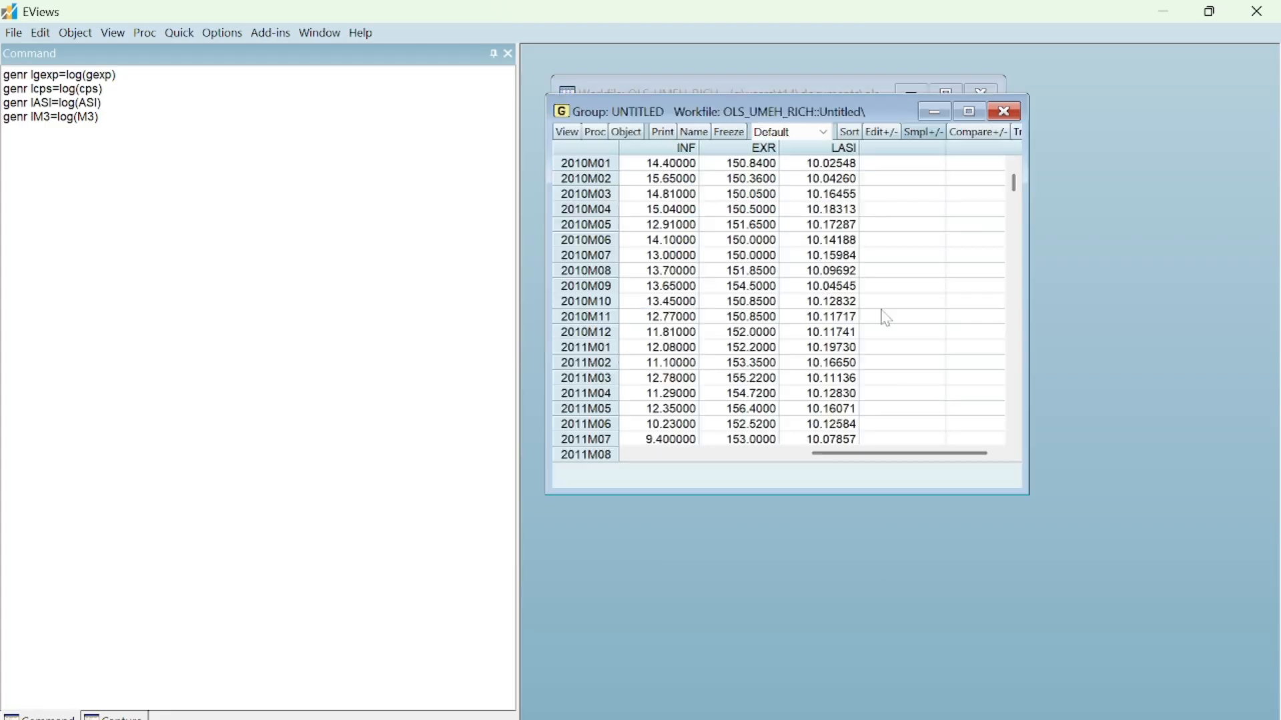
Step: Plot the INF, EXR and LASI group as a basic line graph of raw data in a single graph
click(567, 133)
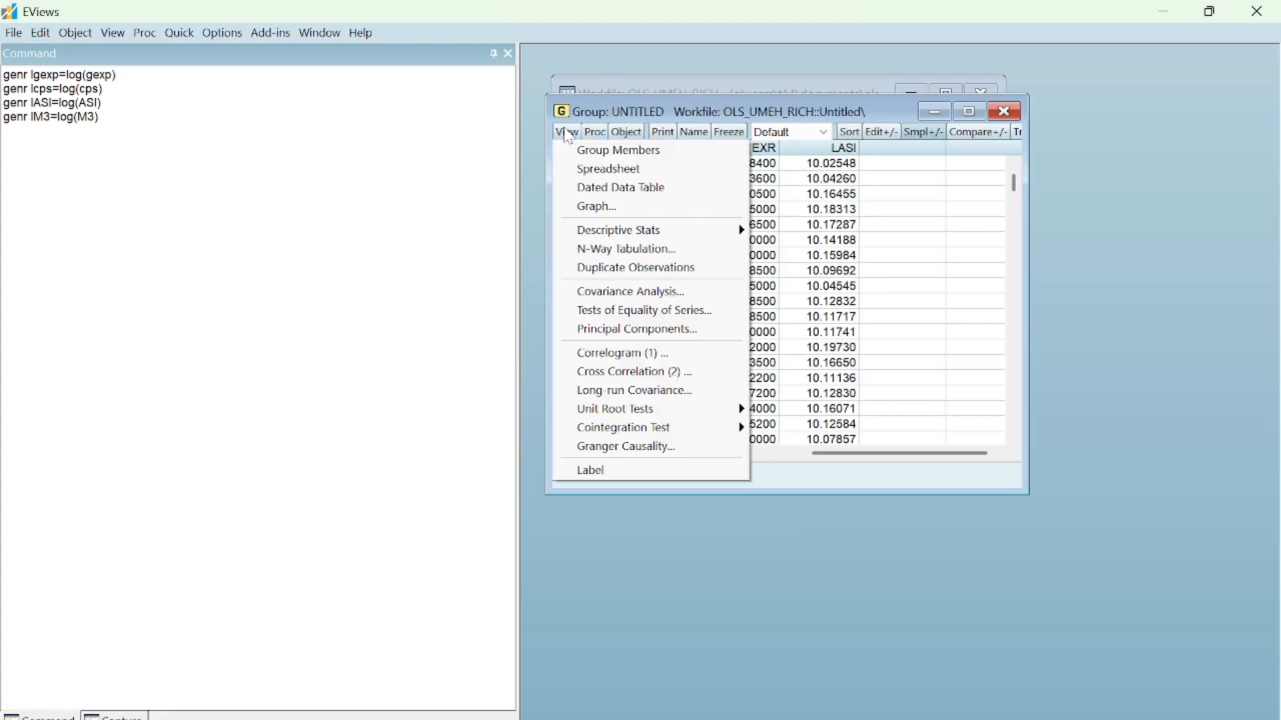
click(614, 209)
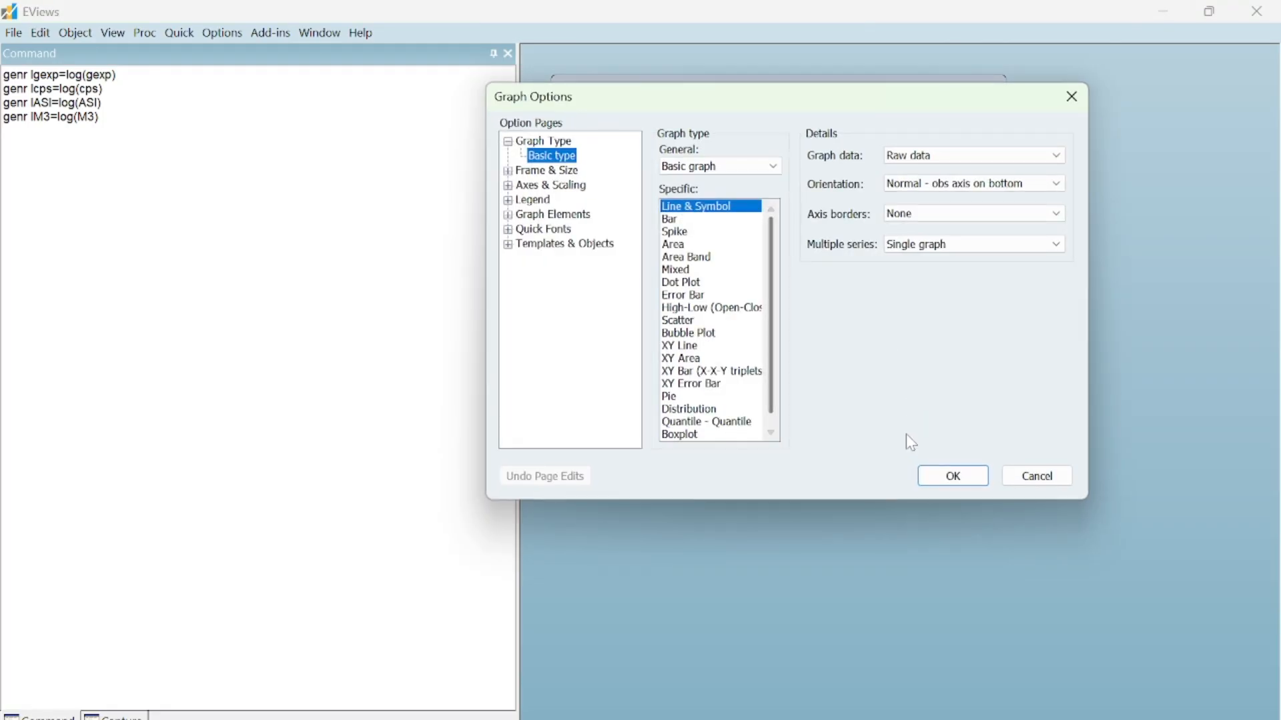
click(942, 476)
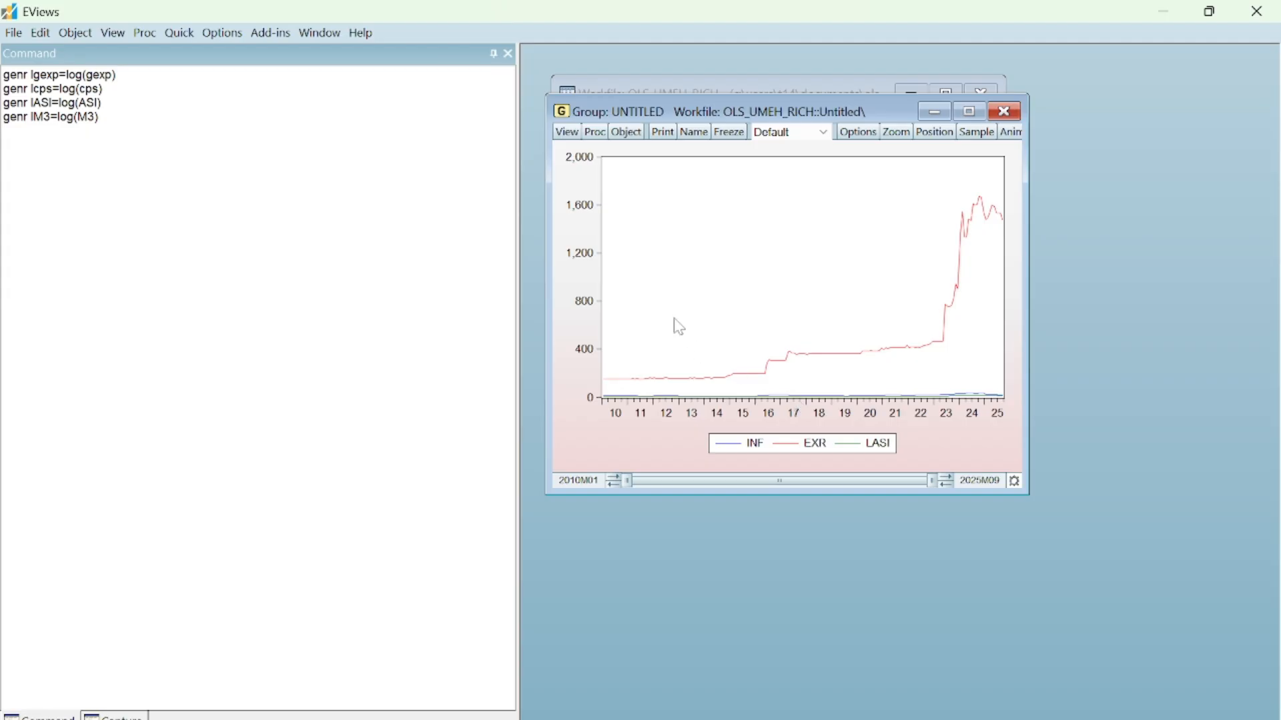
Step: Assign the INF and LASI series to the right axis in the graph's data scaling options, keeping EXR on the left, and apply
click(592, 134)
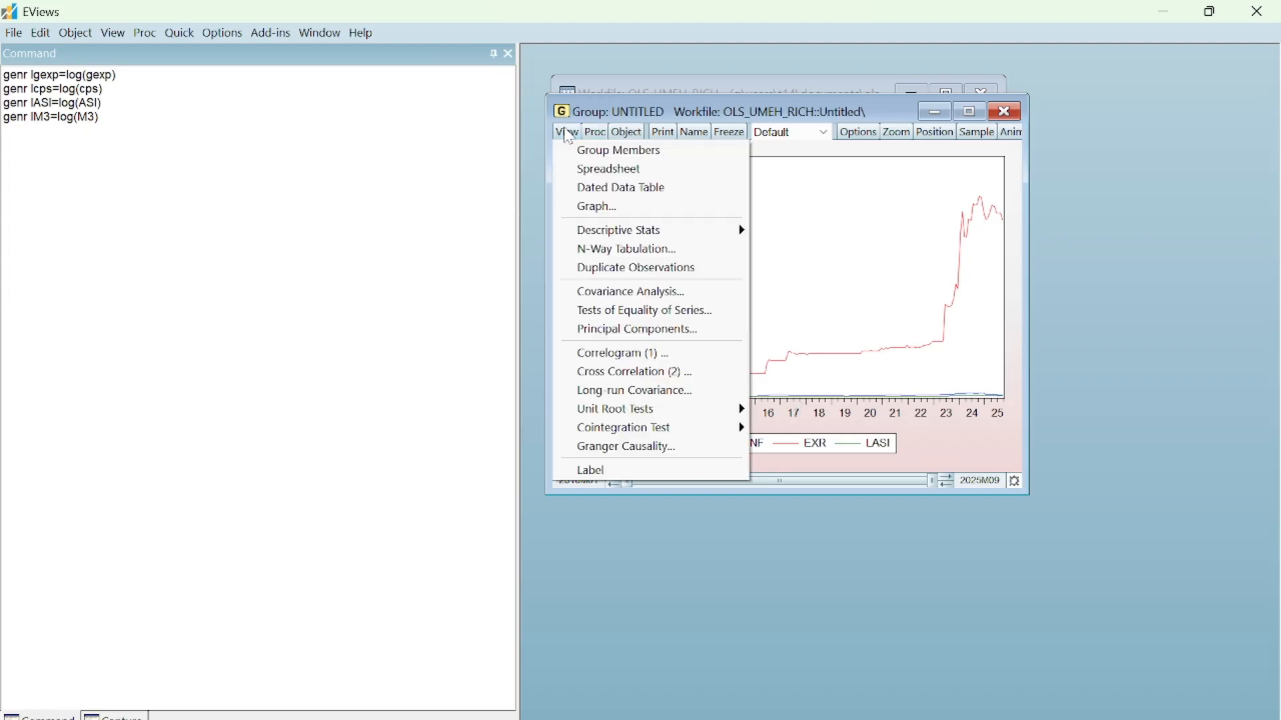
click(635, 206)
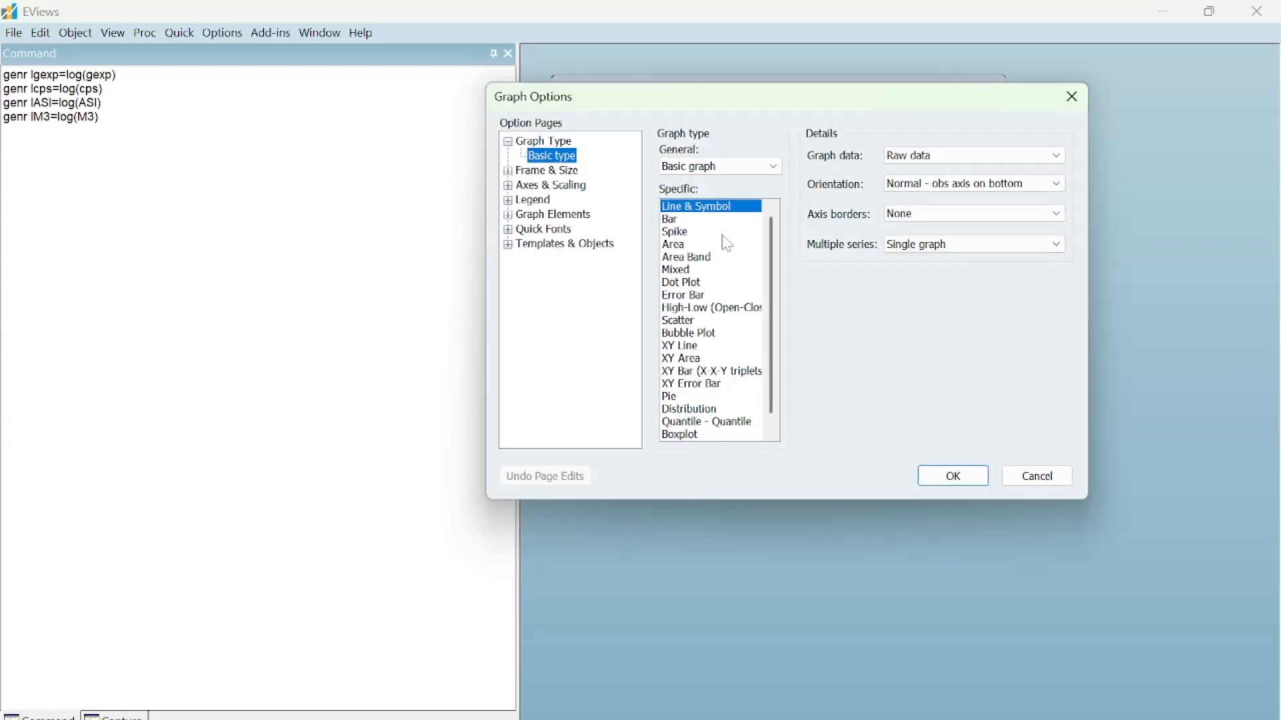
click(571, 192)
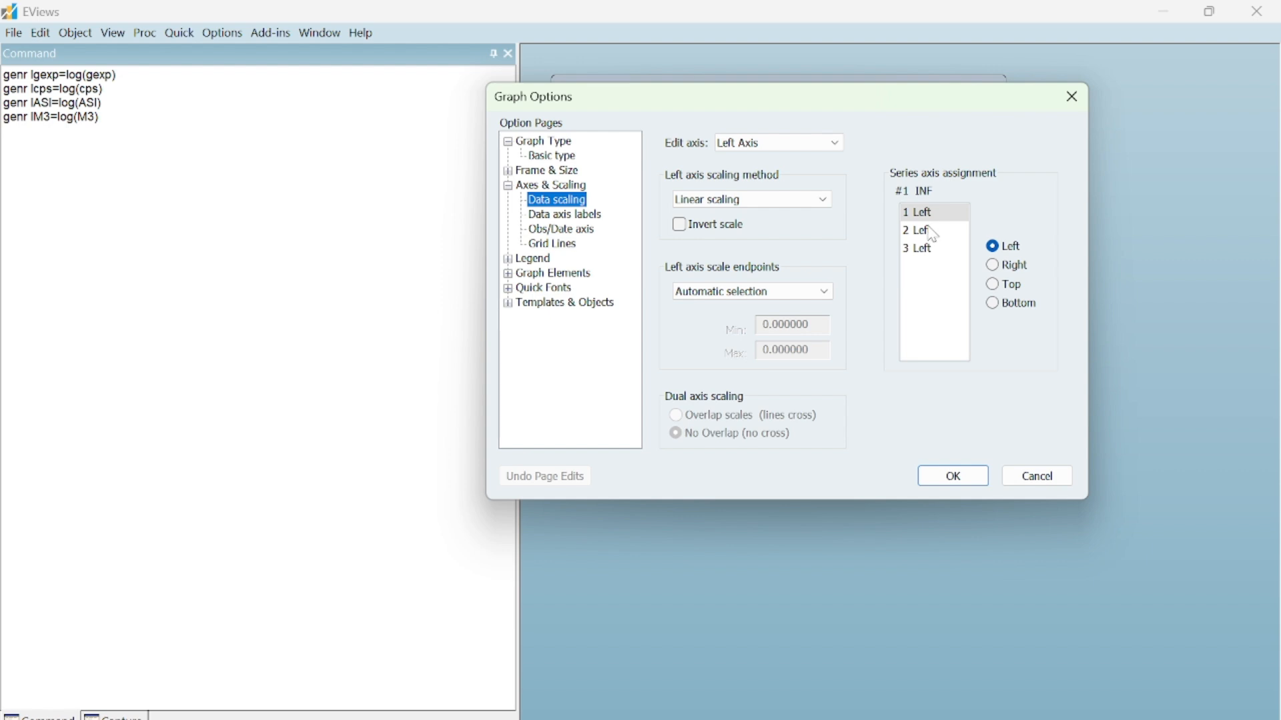
click(996, 268)
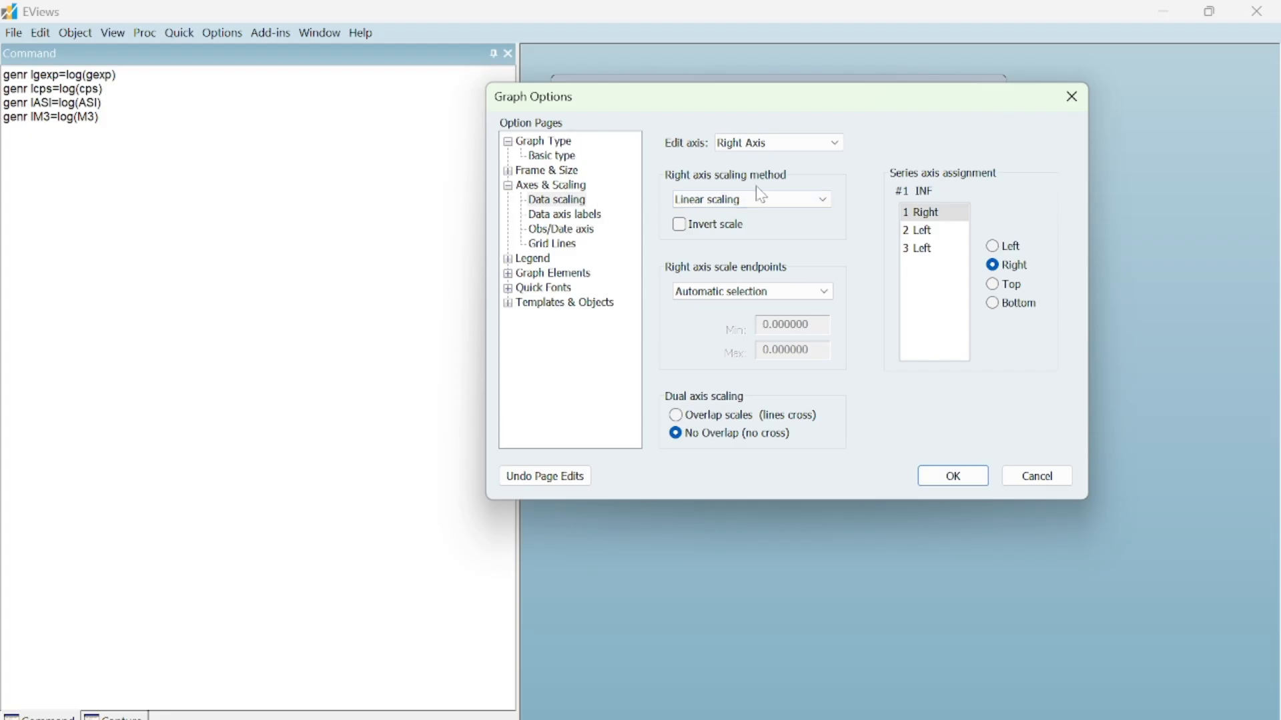
click(929, 231)
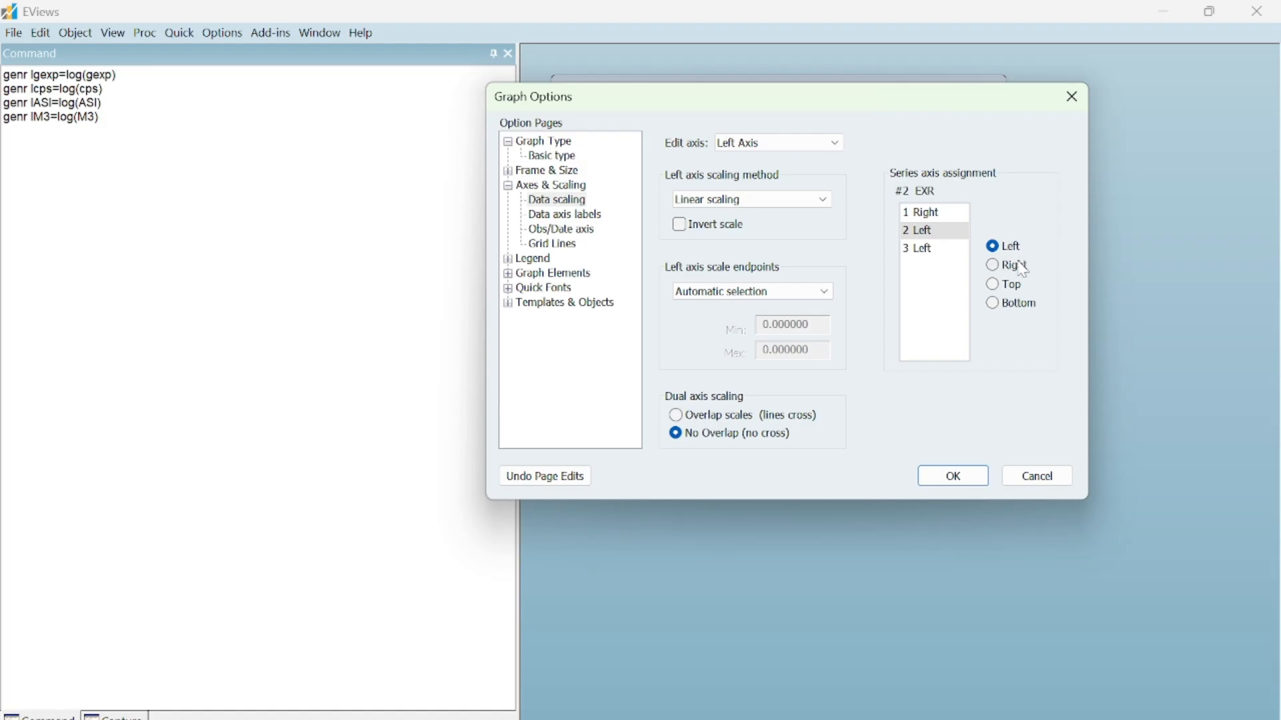
click(937, 252)
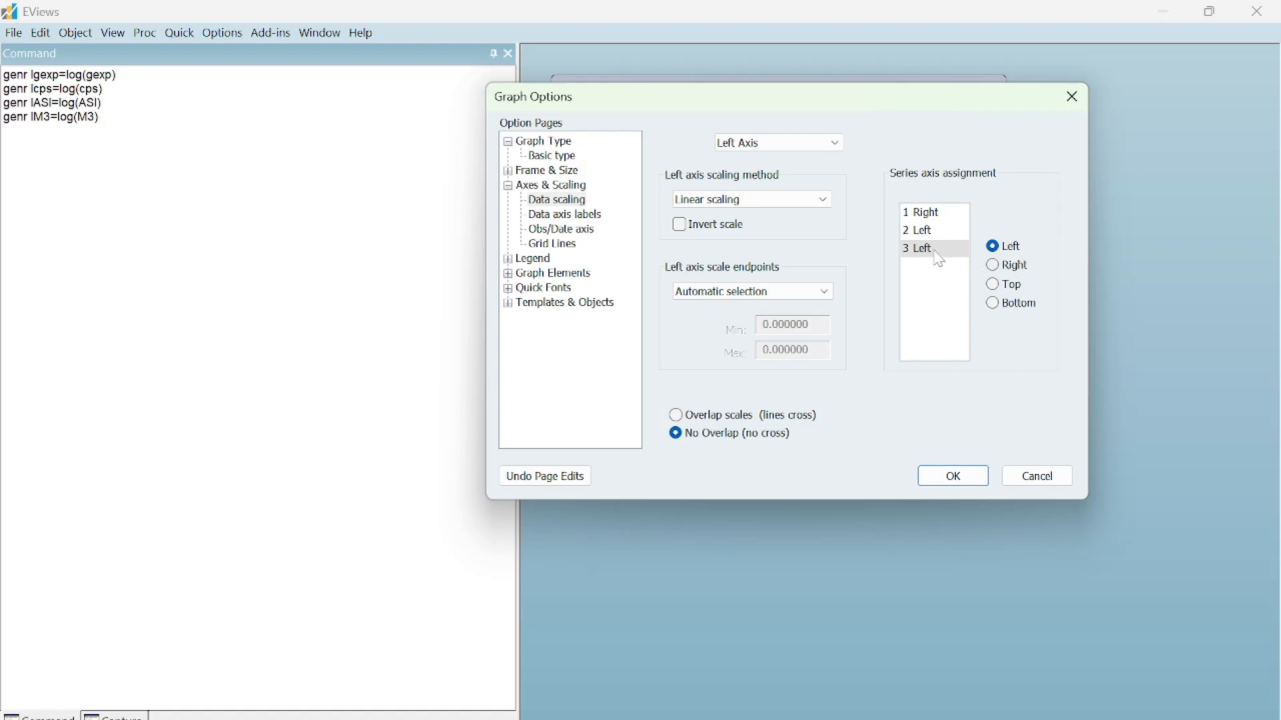
click(1001, 268)
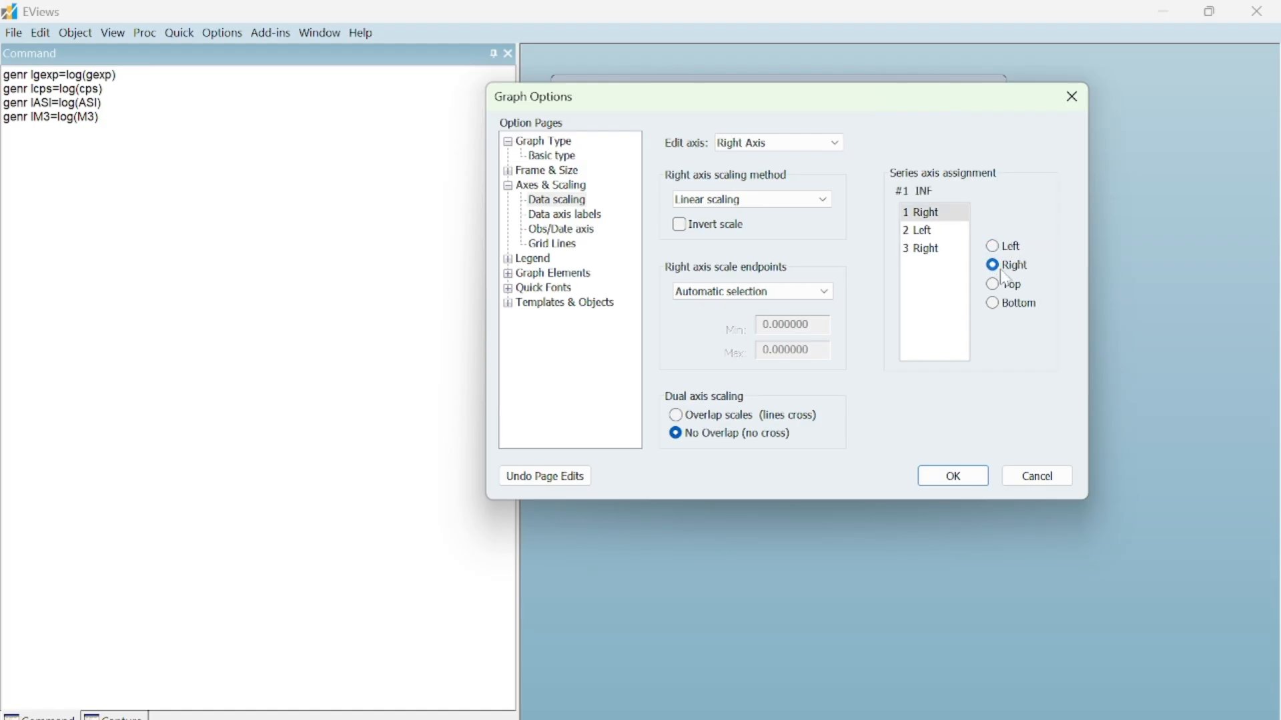
click(955, 478)
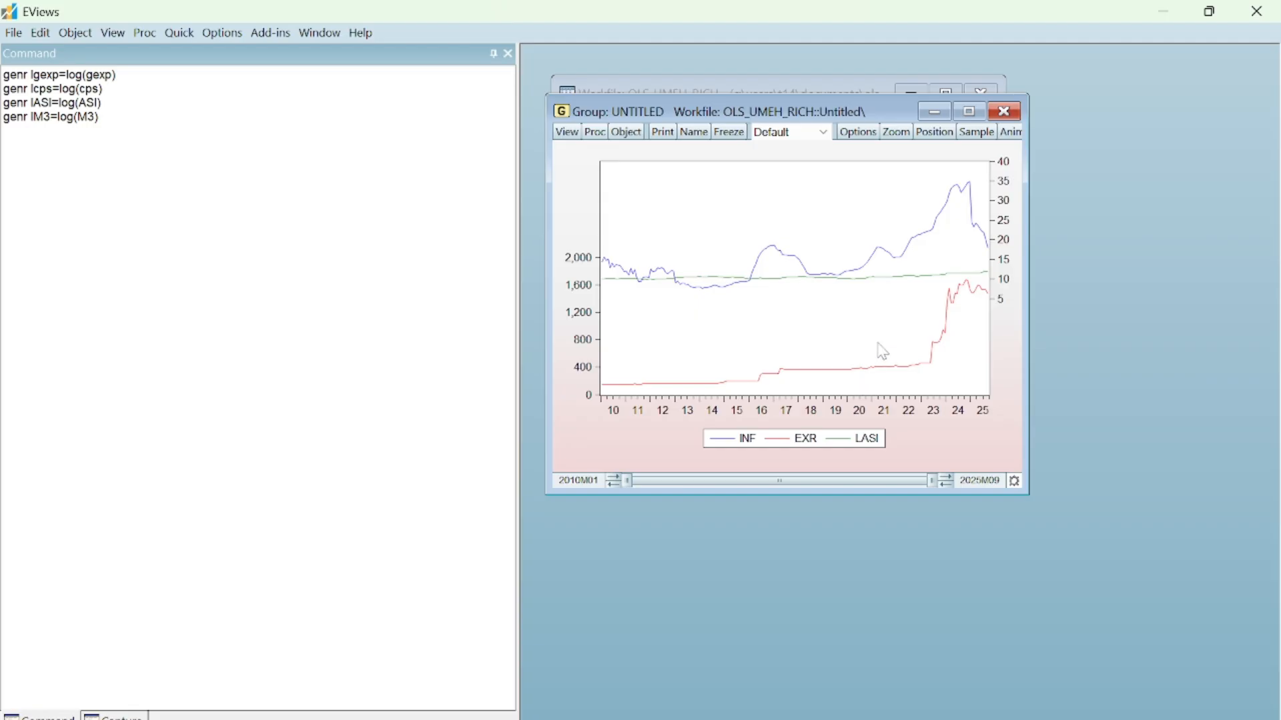
Step: Close and delete the untitled group of INF, EXR and LASI
mouse_move(876, 296)
click(1015, 114)
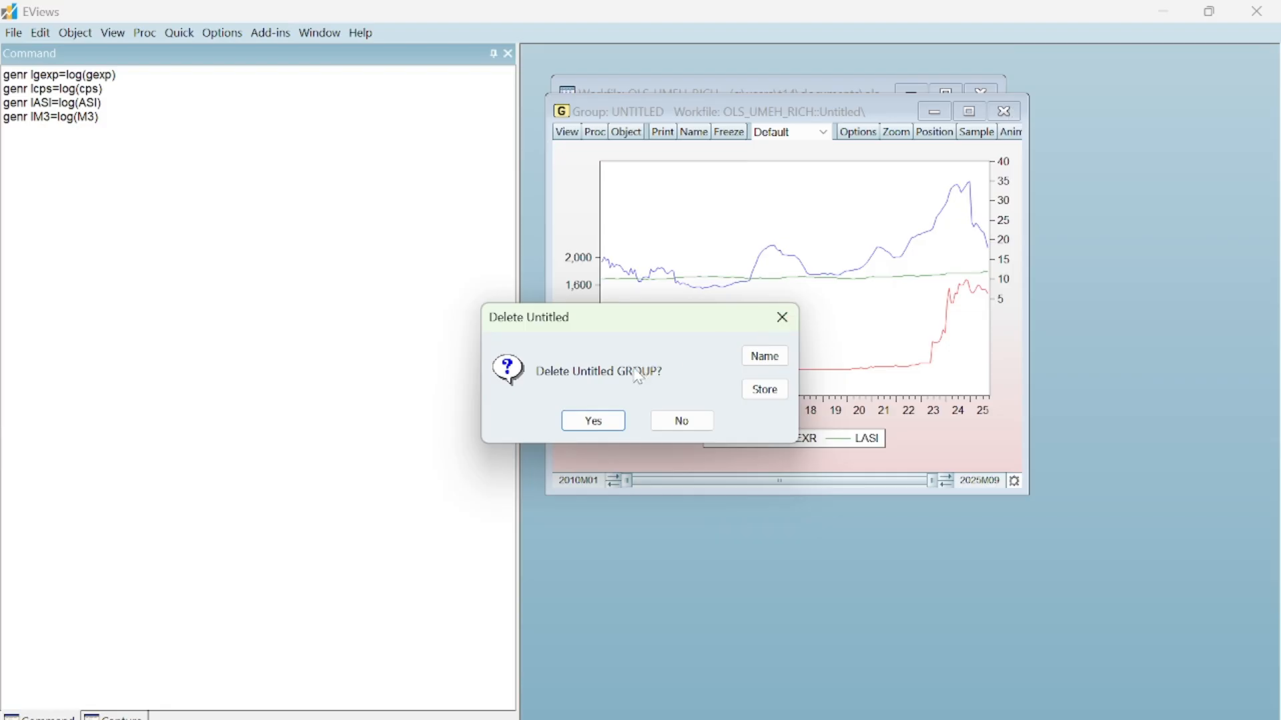
click(587, 424)
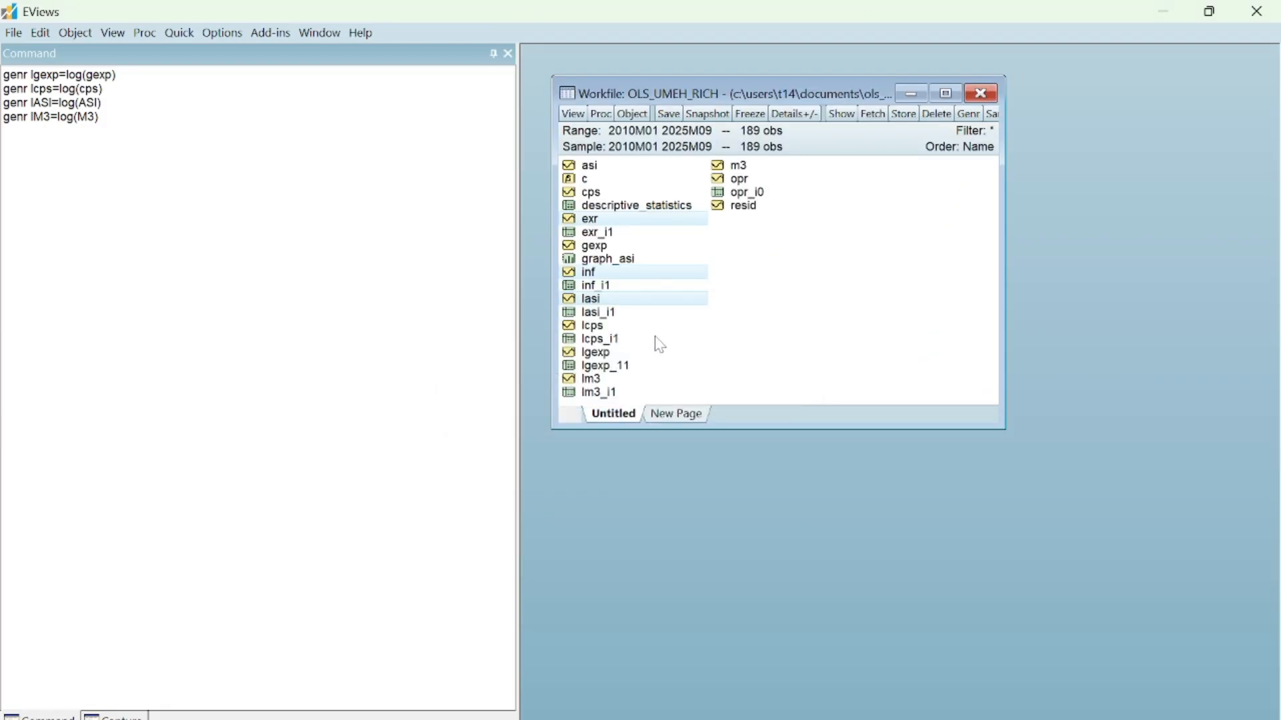
Step: Add lcps, lgexp and lm3 to the inf, exr and lasi selection in the workfile and open all six series as a group
ctrl+click(607, 327)
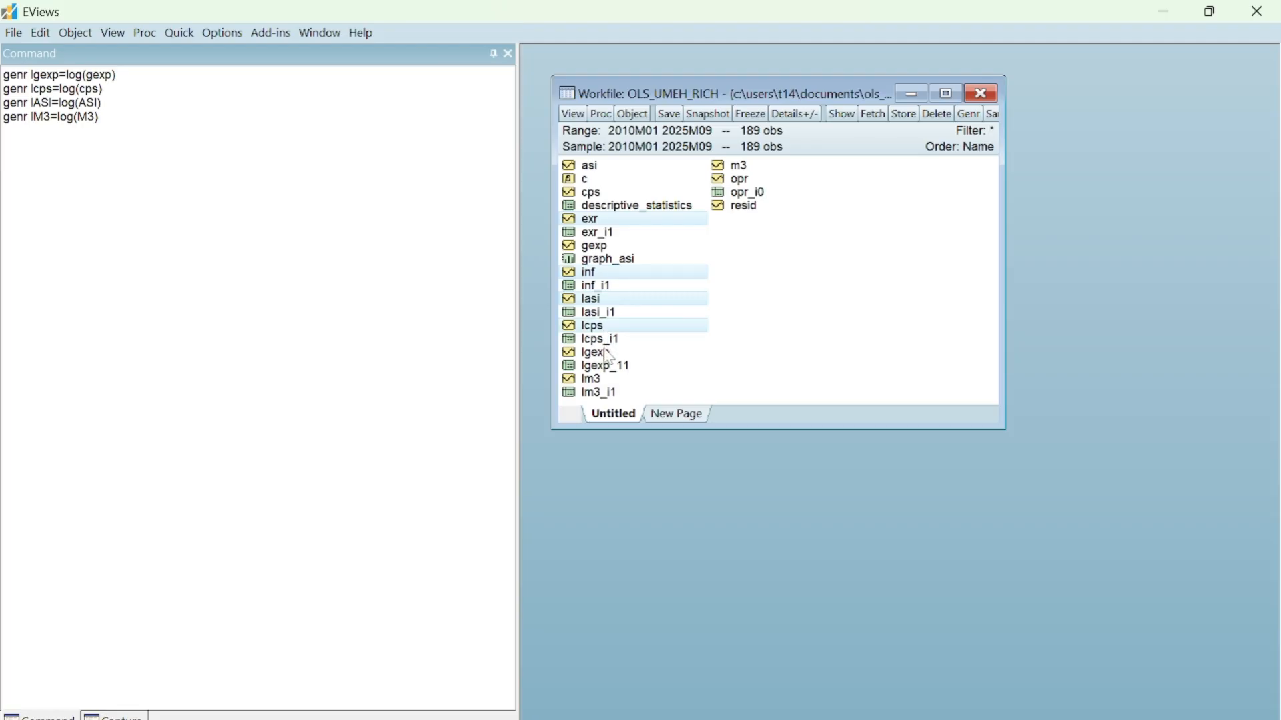
ctrl+click(609, 359)
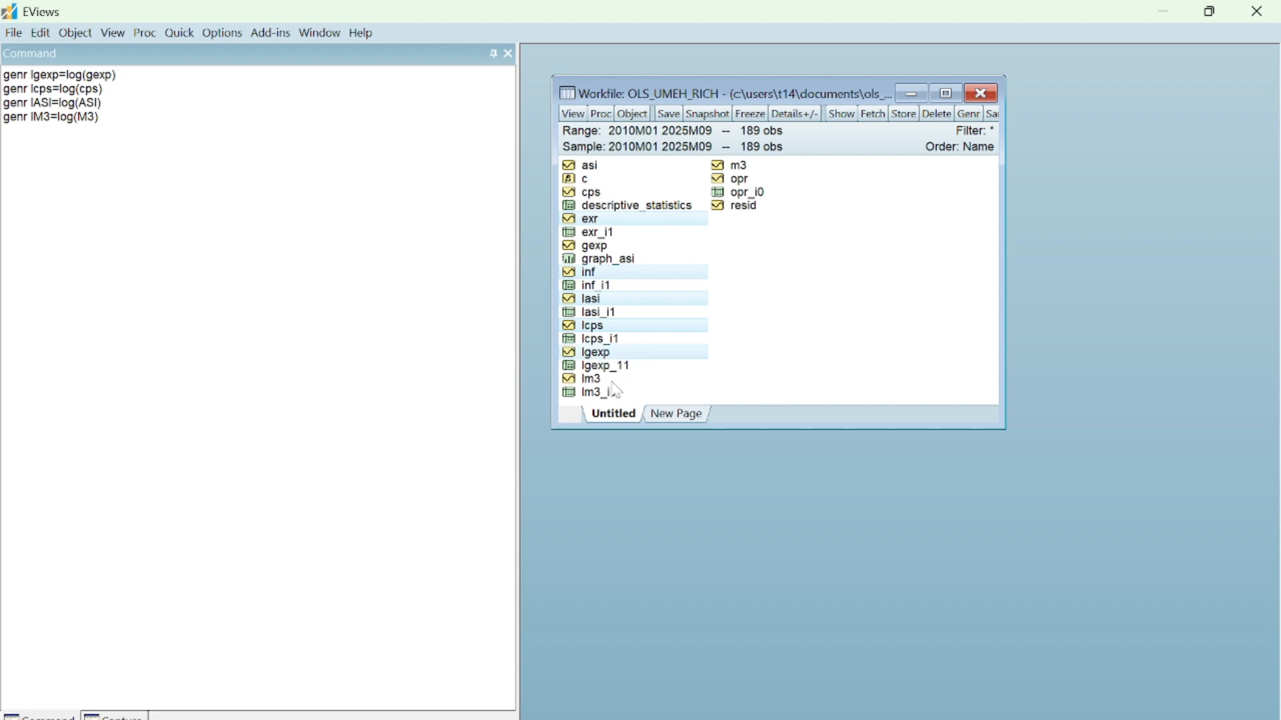
ctrl+click(616, 382)
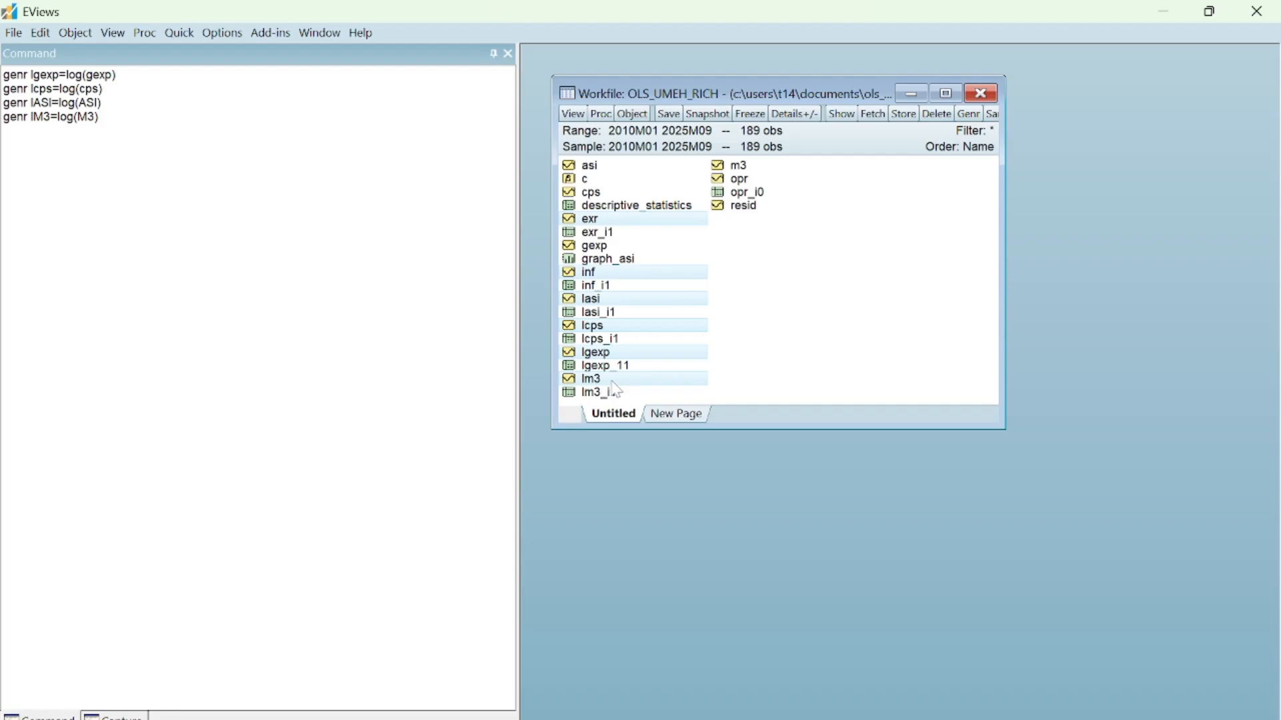
right_click(662, 301)
mouse_move(800, 306)
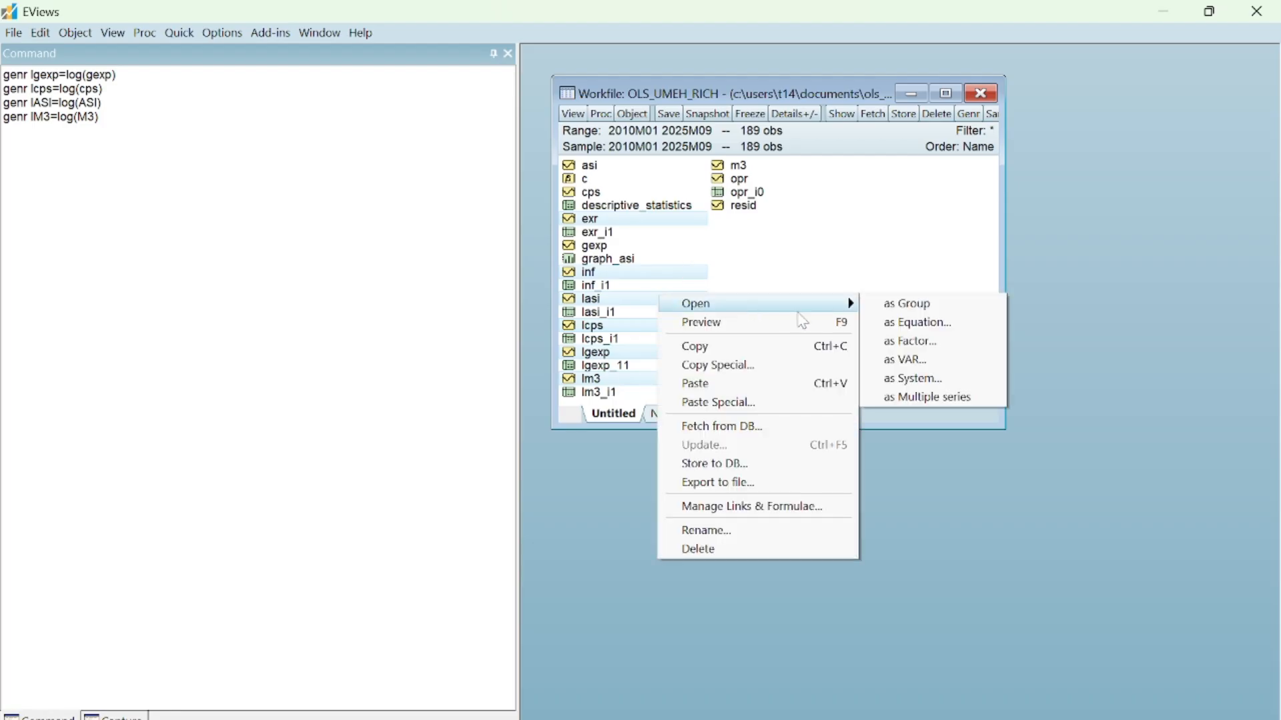
click(914, 306)
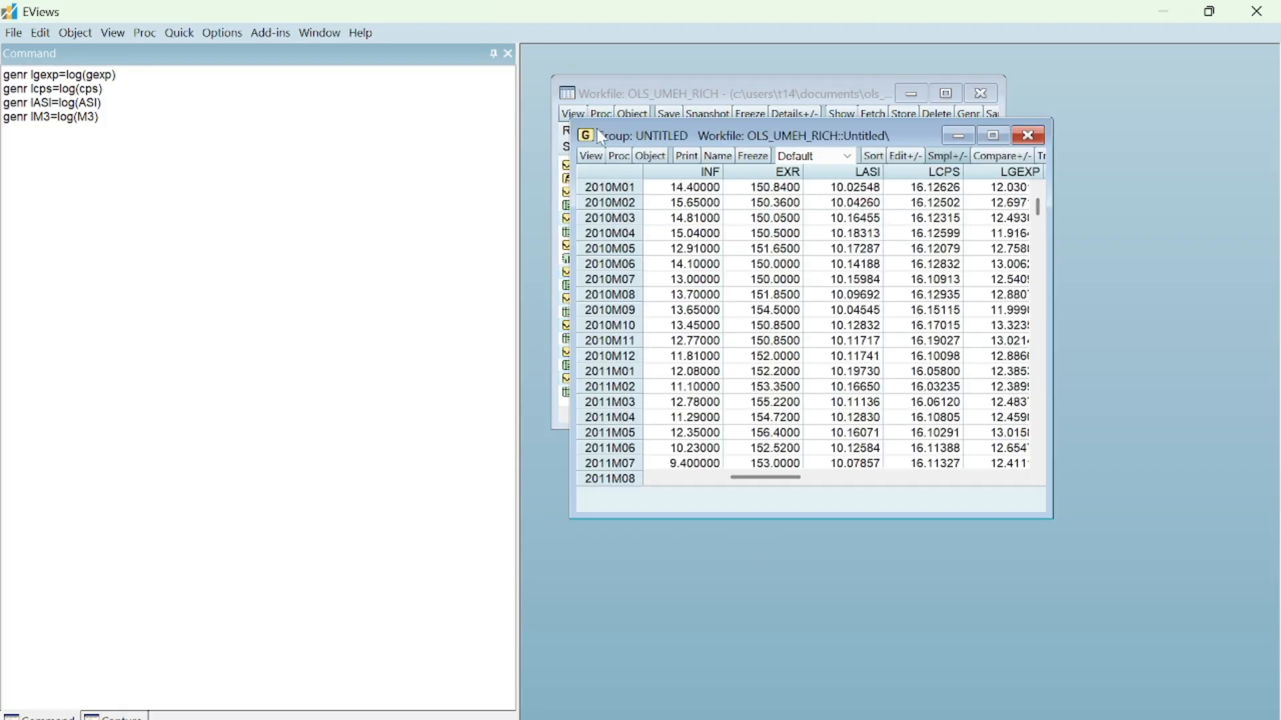
Step: Set up a line graph of the six-series group and assign INF, LASI and LCPS to the right axis in its data scaling options
click(595, 157)
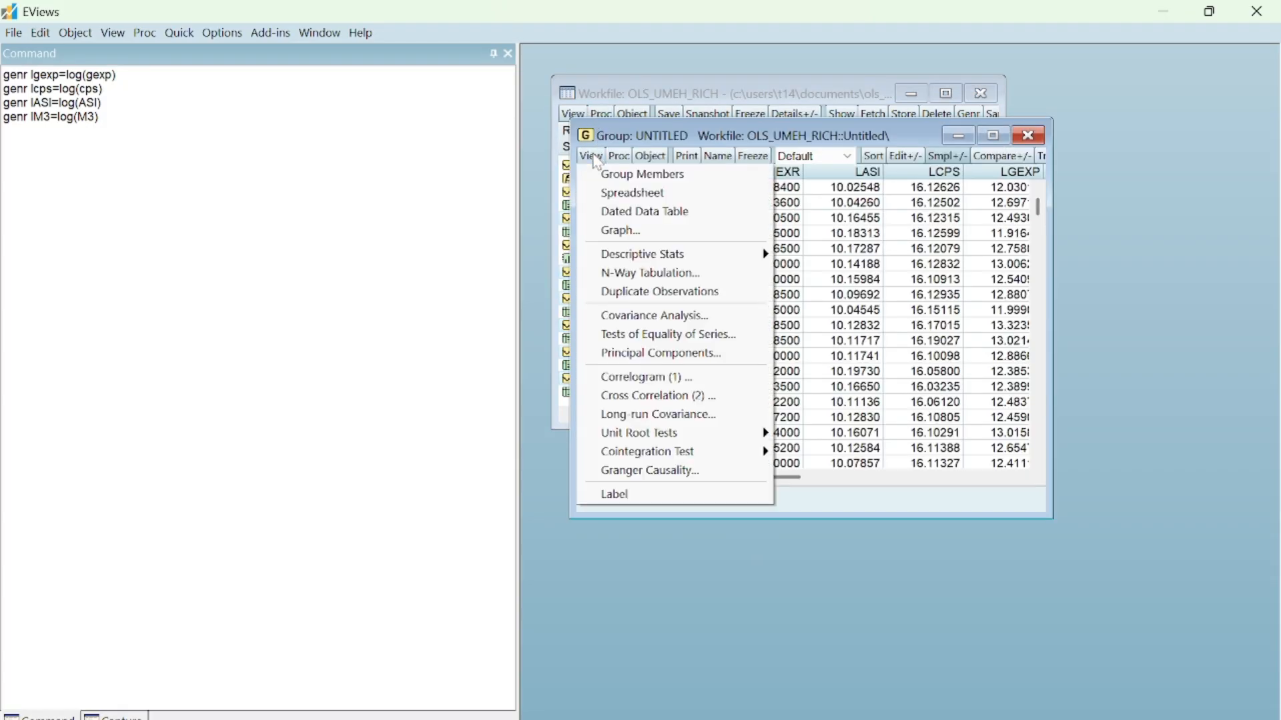
click(638, 231)
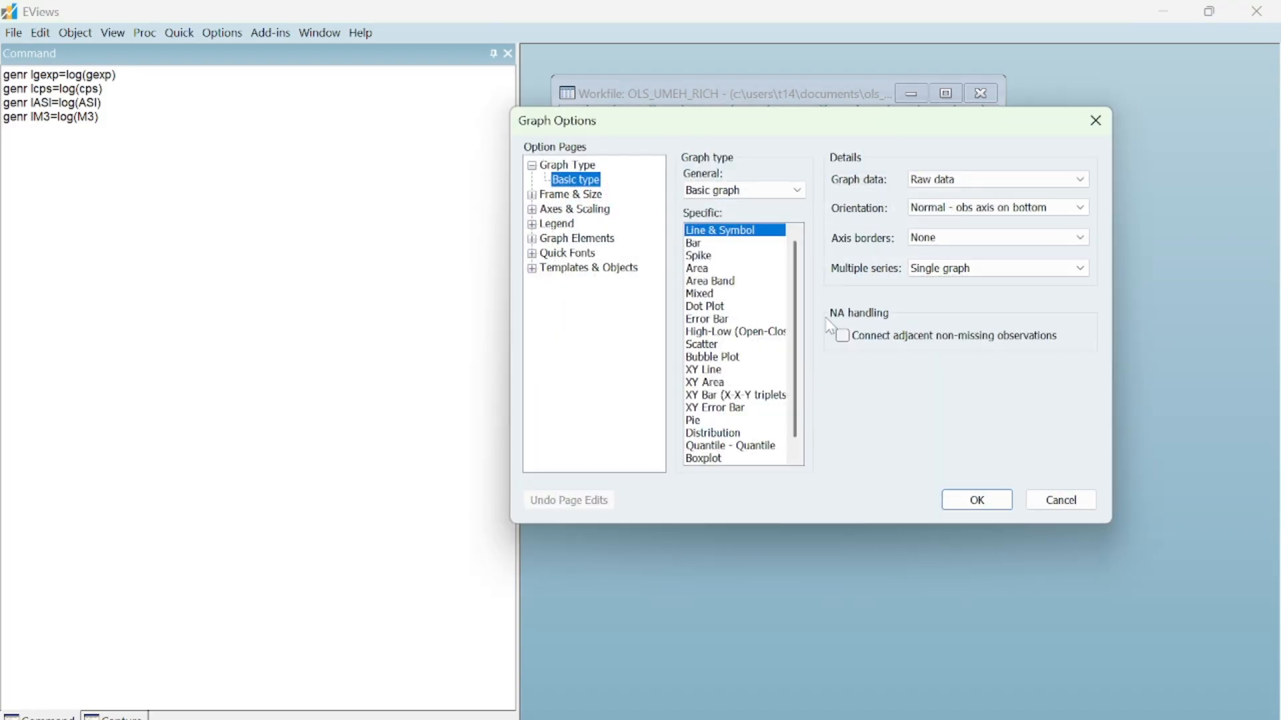
click(607, 212)
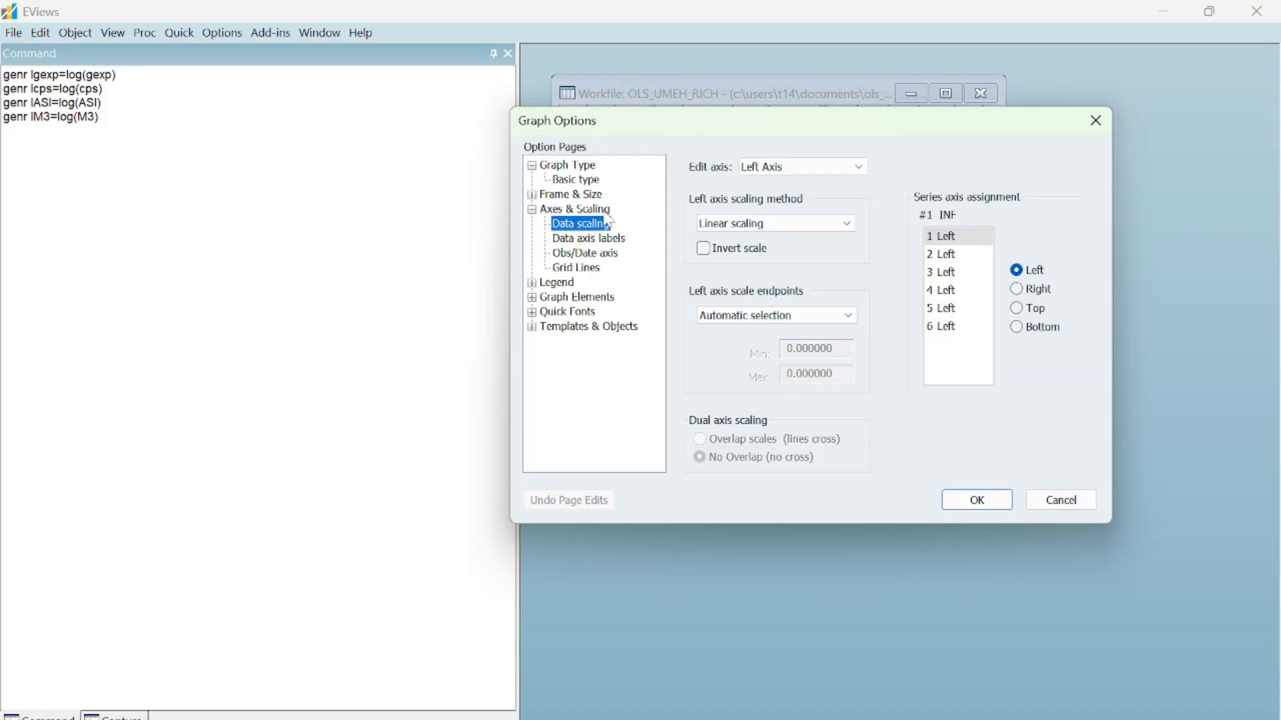
click(946, 257)
click(952, 241)
click(1026, 297)
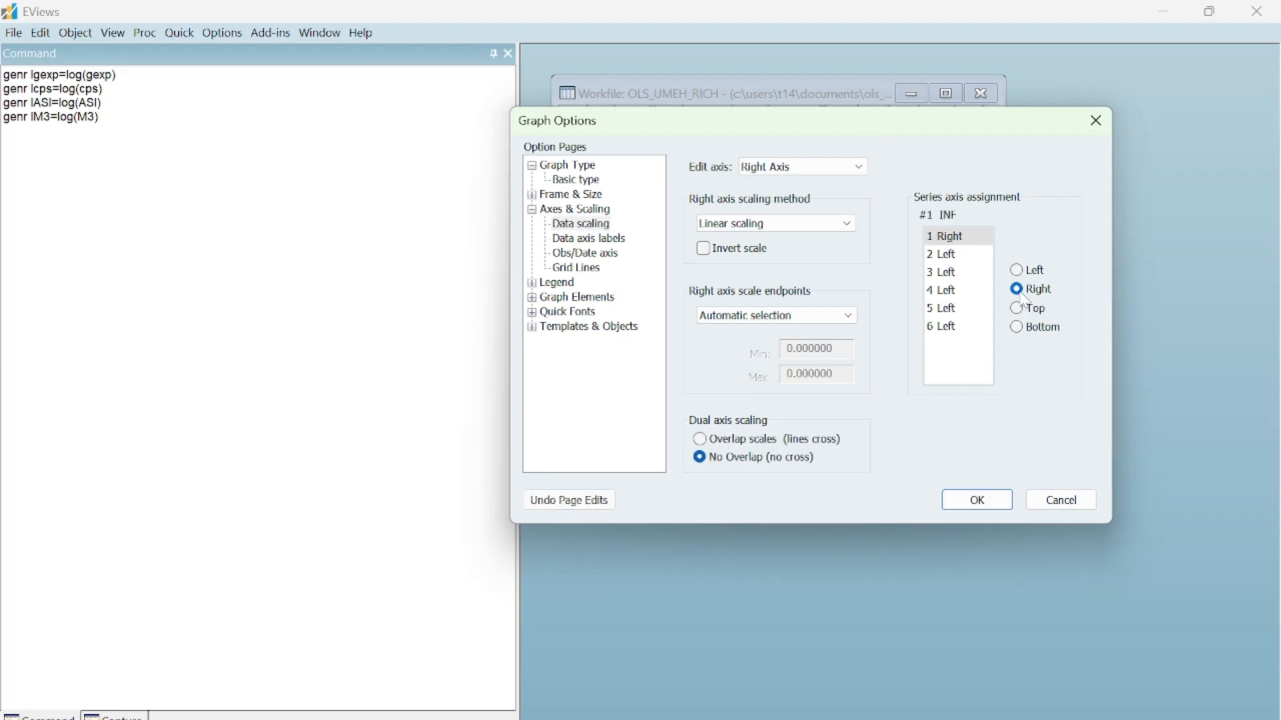
click(954, 260)
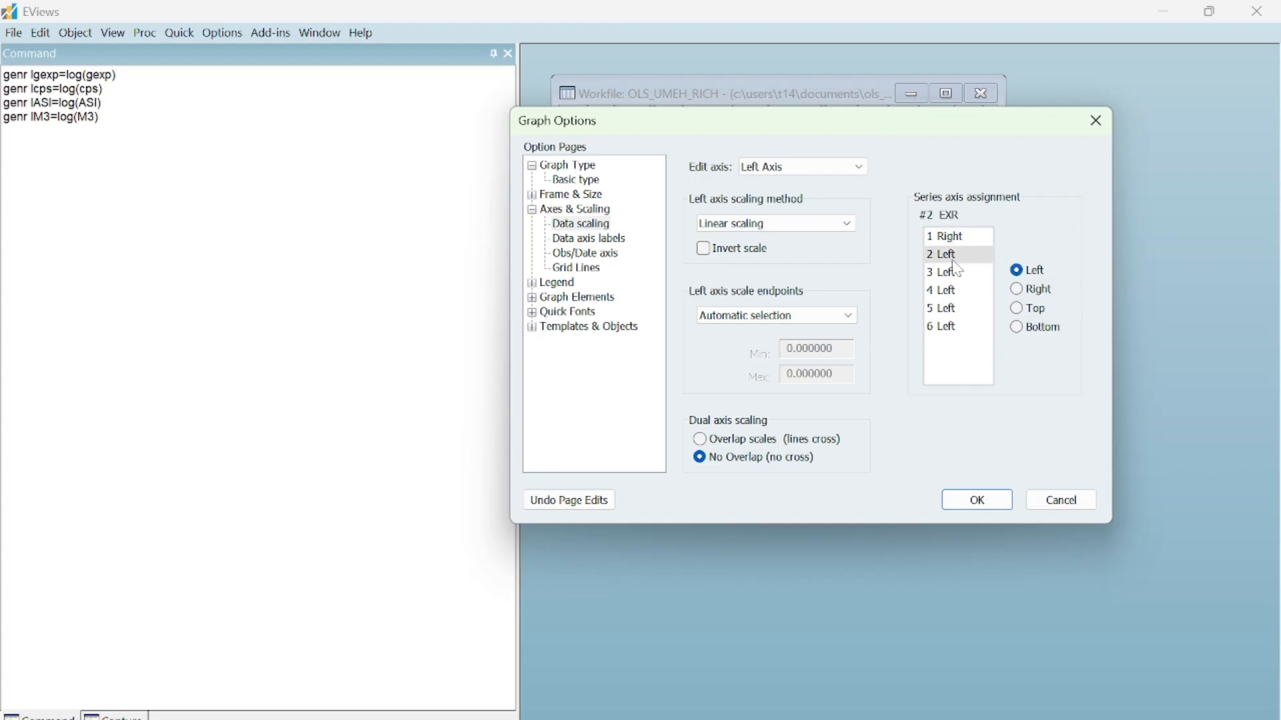
click(957, 274)
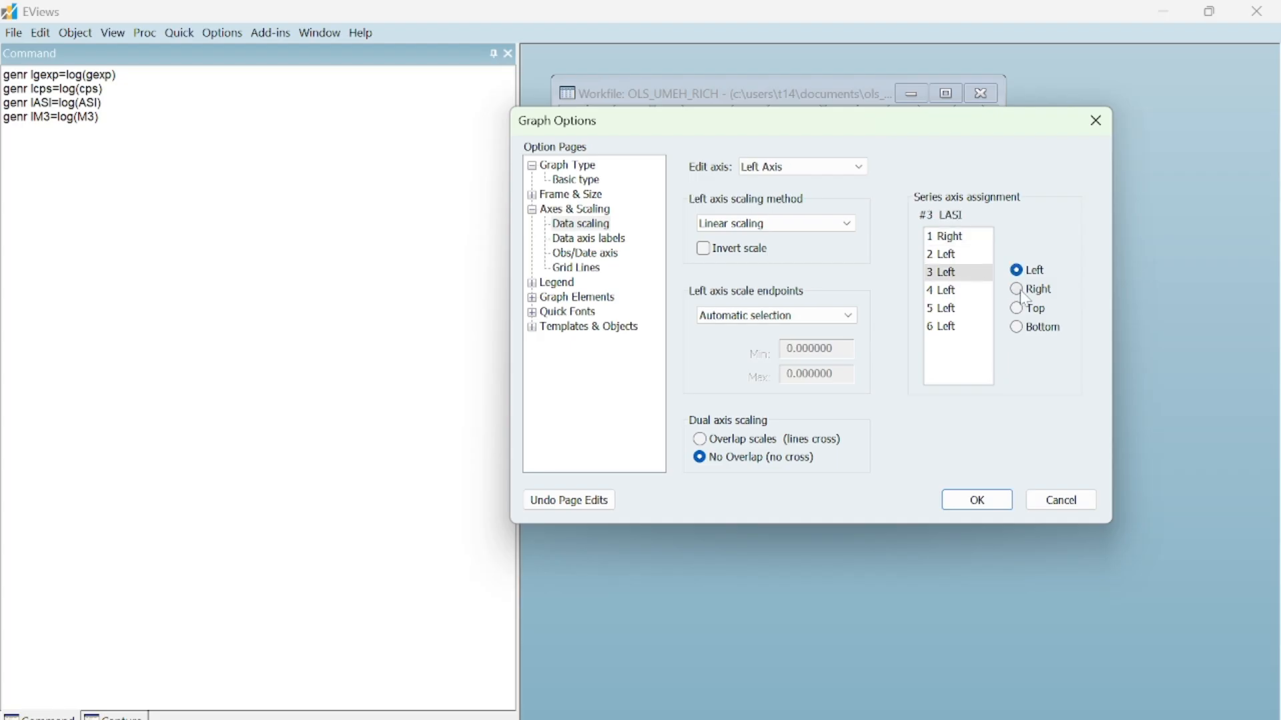
click(1026, 298)
click(961, 293)
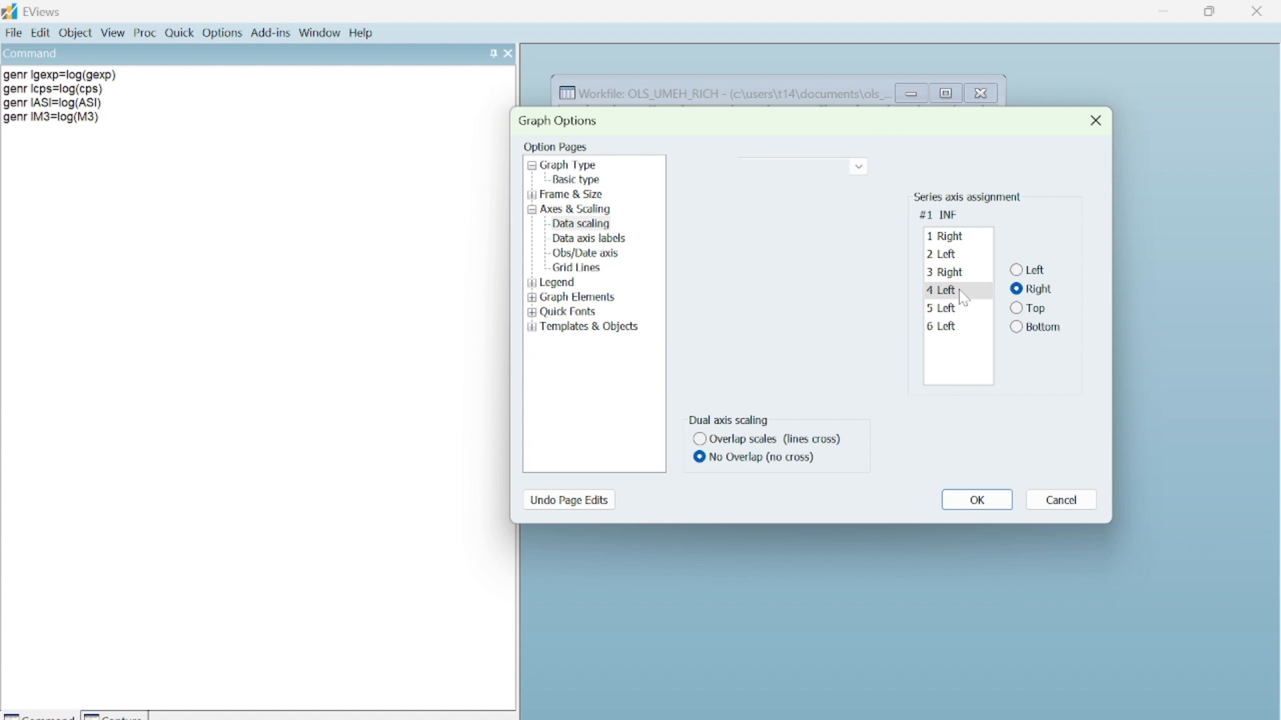
click(1018, 292)
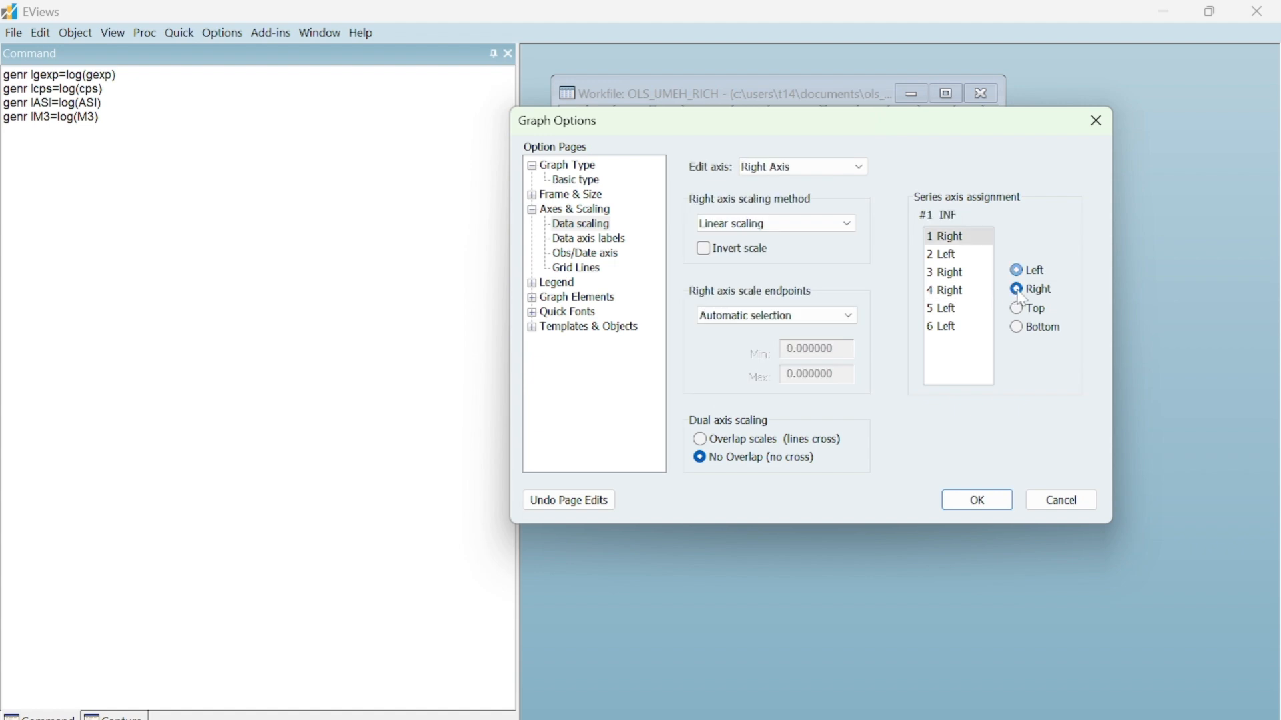
Step: Assign the LGEXP and LM3 series to the right axis as well, review the assignments and apply the graph options
click(959, 310)
click(1018, 290)
click(947, 329)
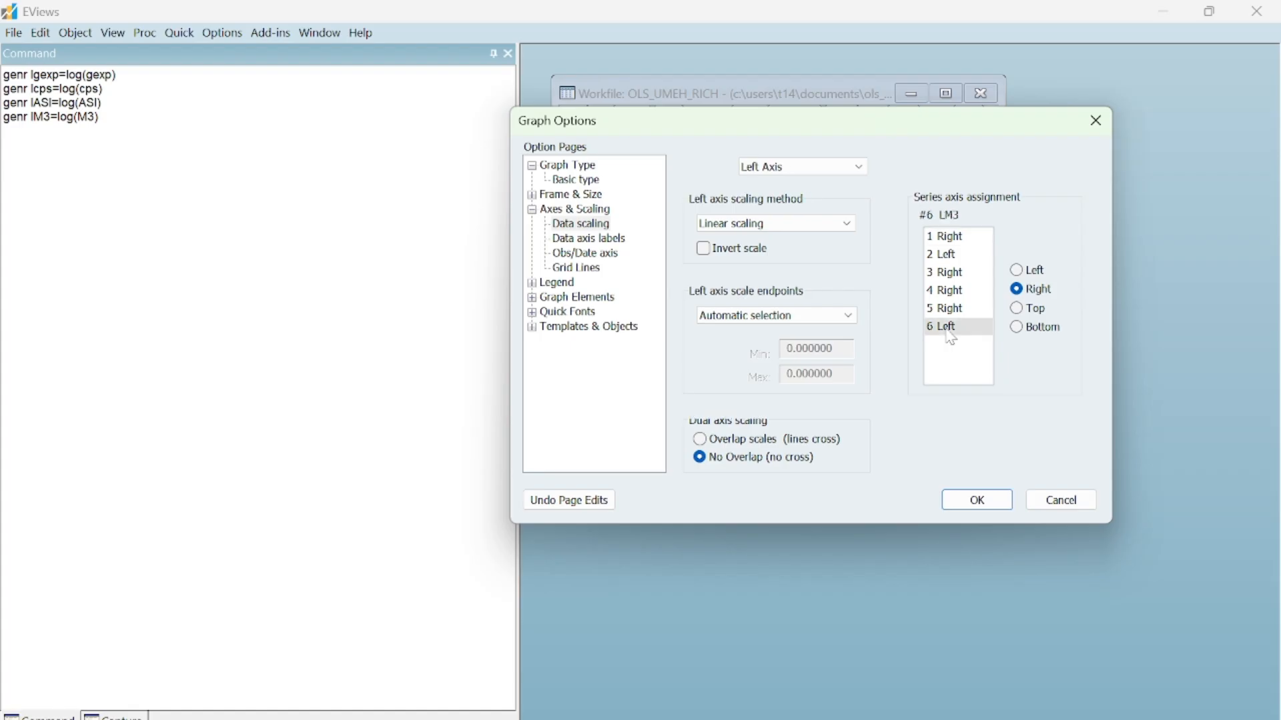
click(1017, 289)
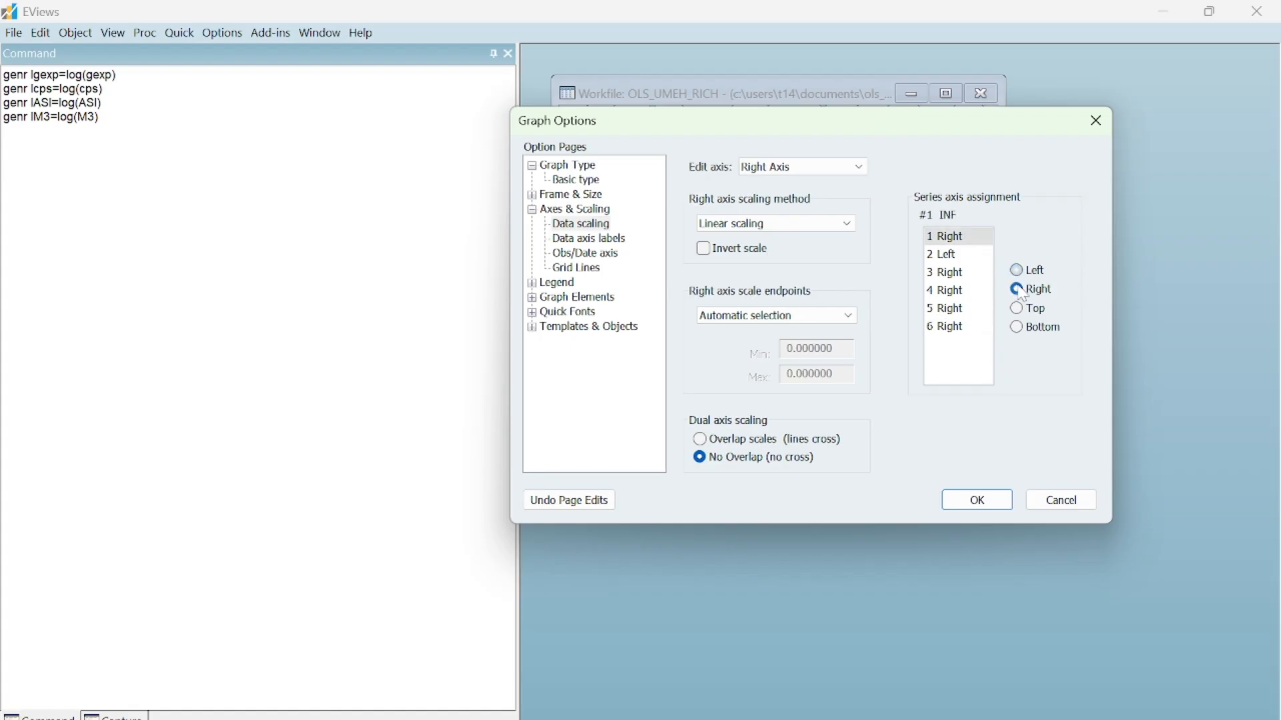
click(960, 310)
click(959, 296)
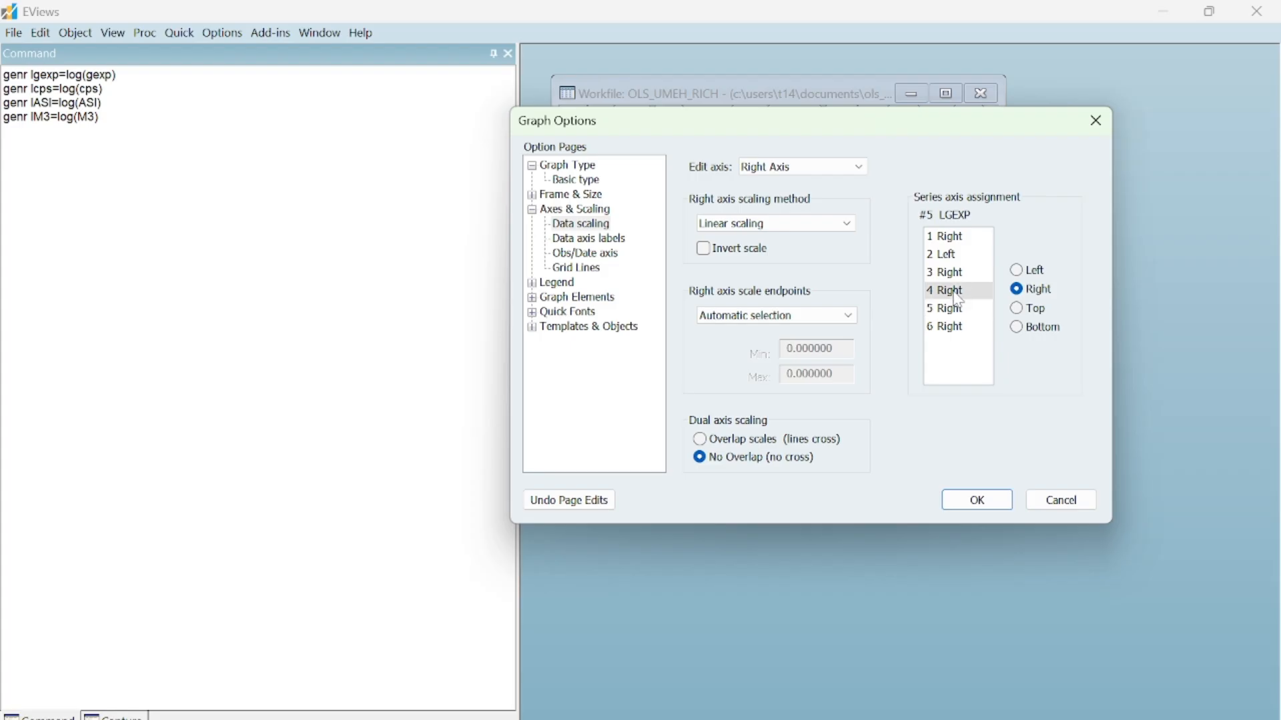
click(959, 275)
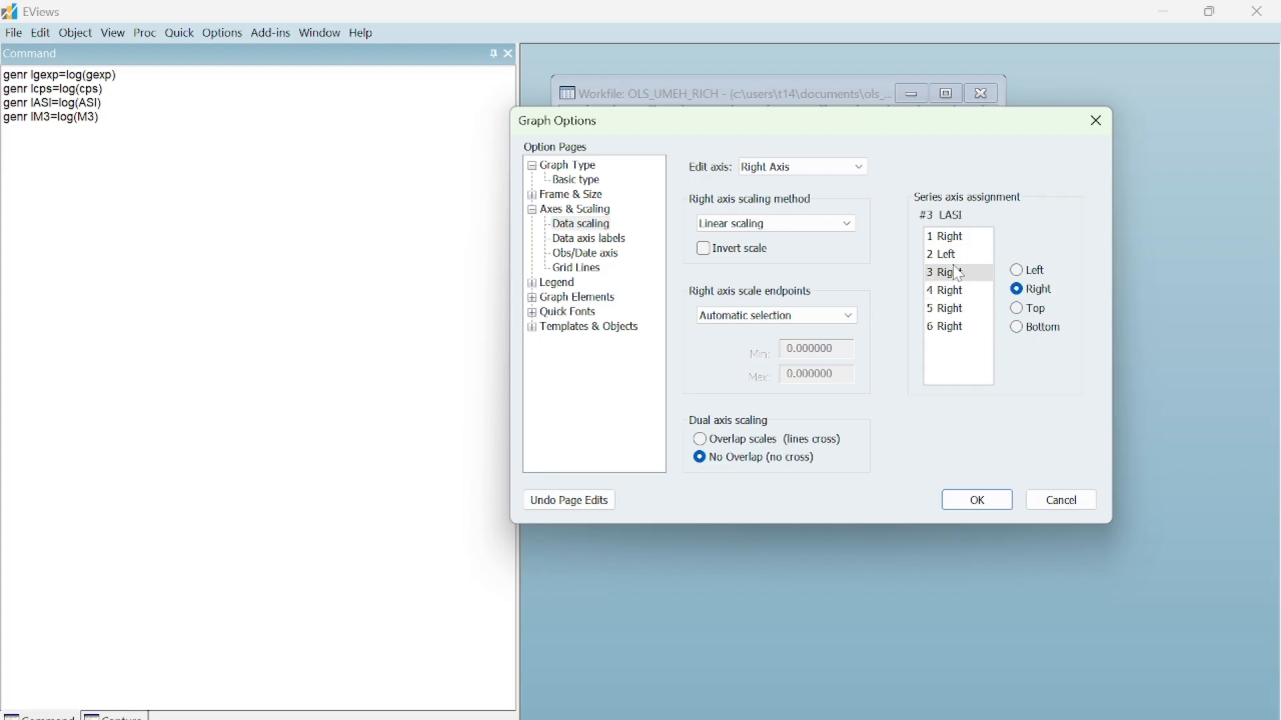
click(978, 500)
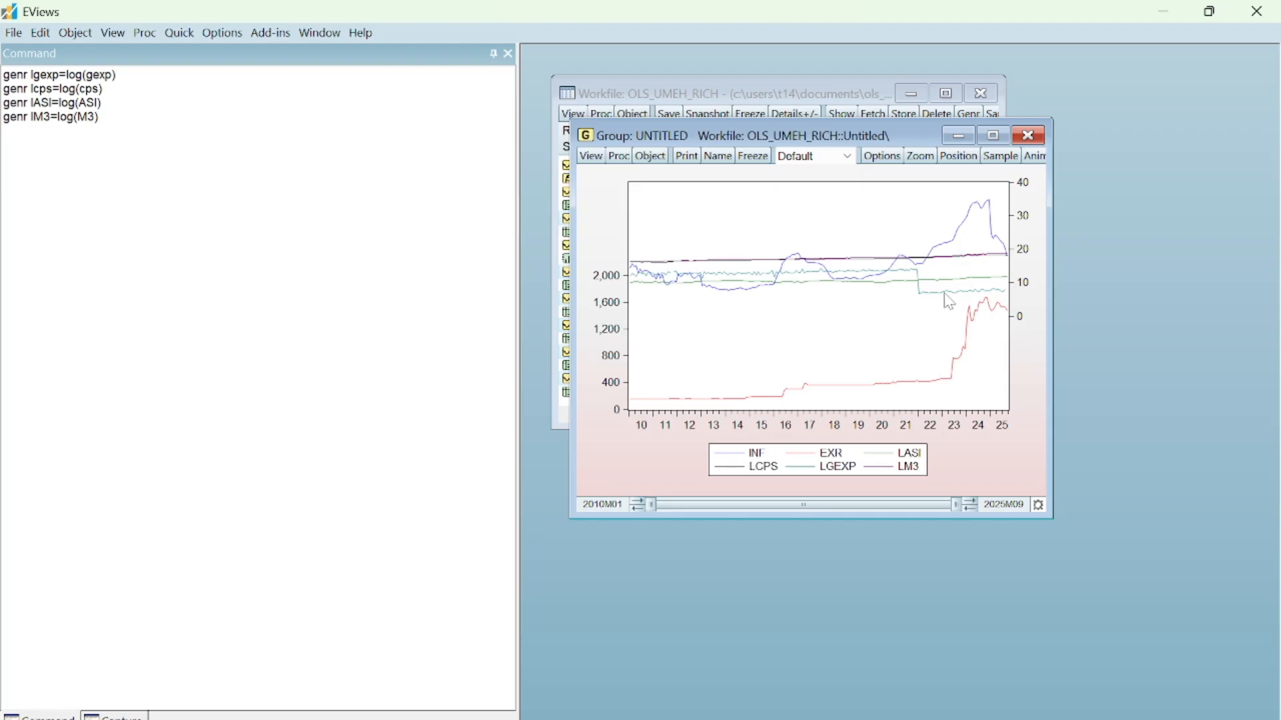
Step: Widen the group's graph window and shorten the displayed date range to end at 2019M12
mouse_move(949, 302)
mouse_move(962, 260)
mouse_move(1000, 261)
mouse_move(805, 381)
mouse_move(986, 232)
drag(1052, 376, 1117, 359)
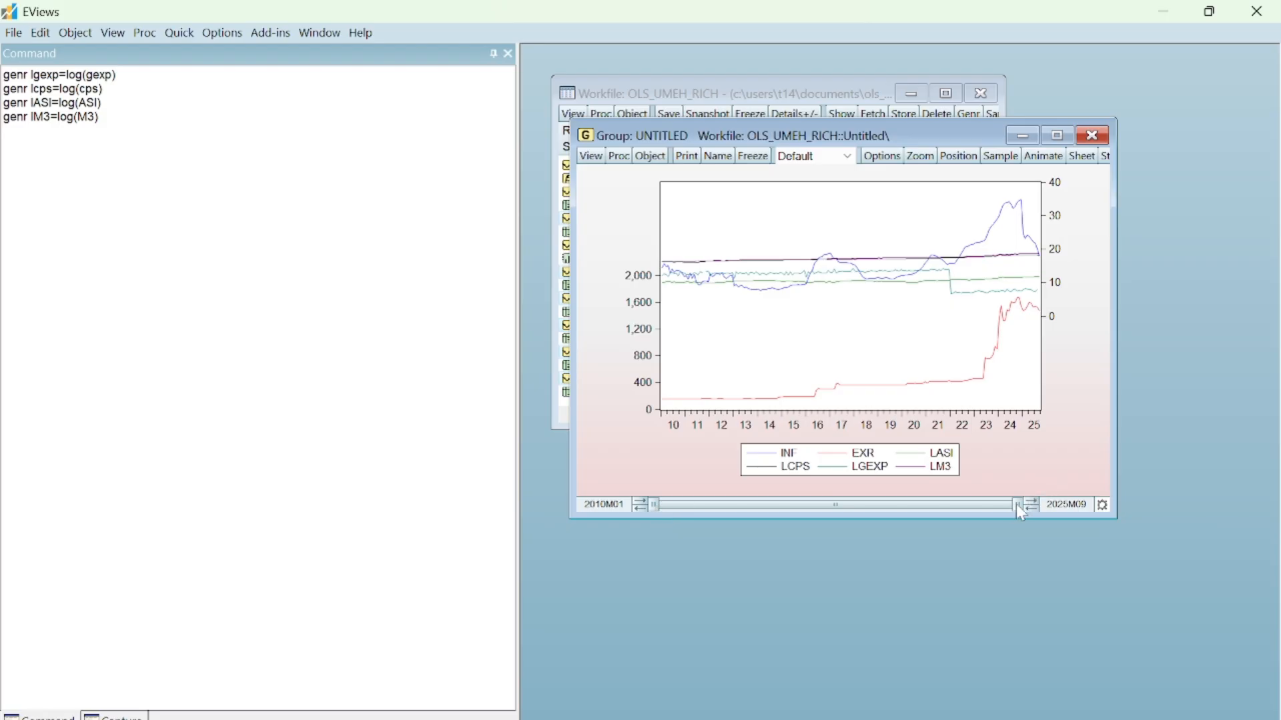
drag(1017, 504, 889, 506)
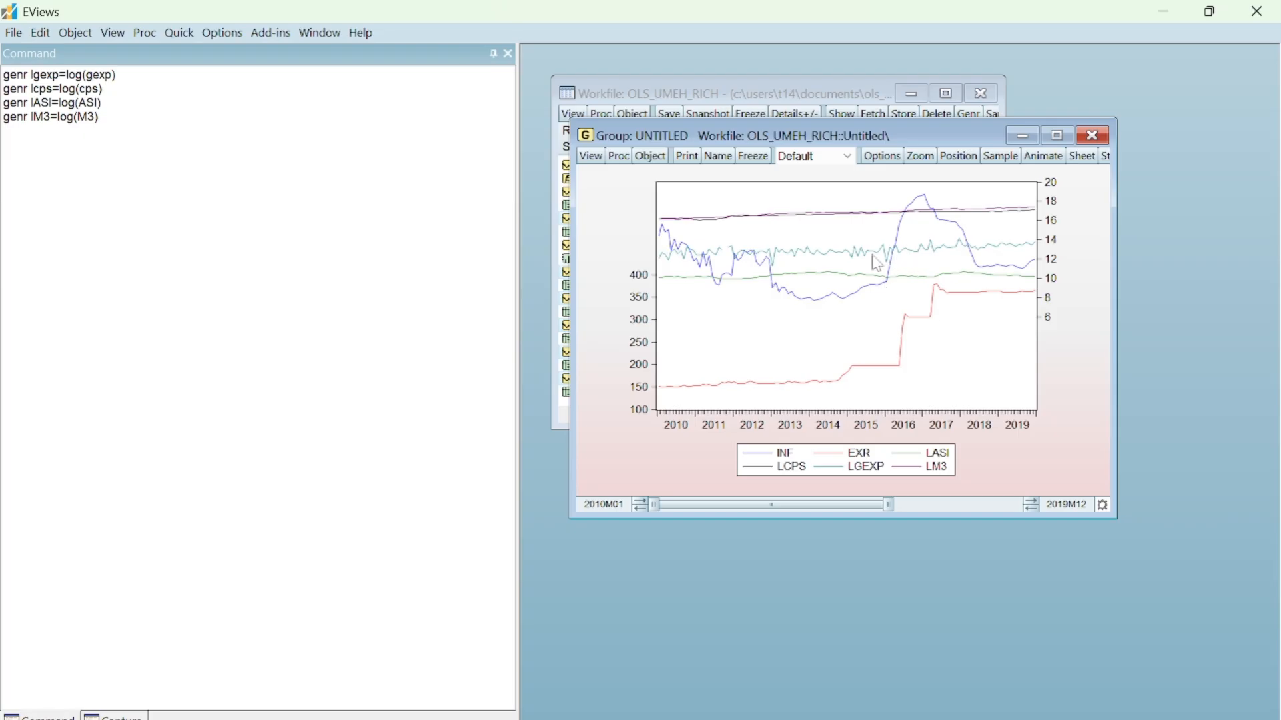
Step: Extend the end of the graph's displayed date range to 2020M12
mouse_move(914, 254)
mouse_move(1002, 251)
drag(889, 506, 906, 502)
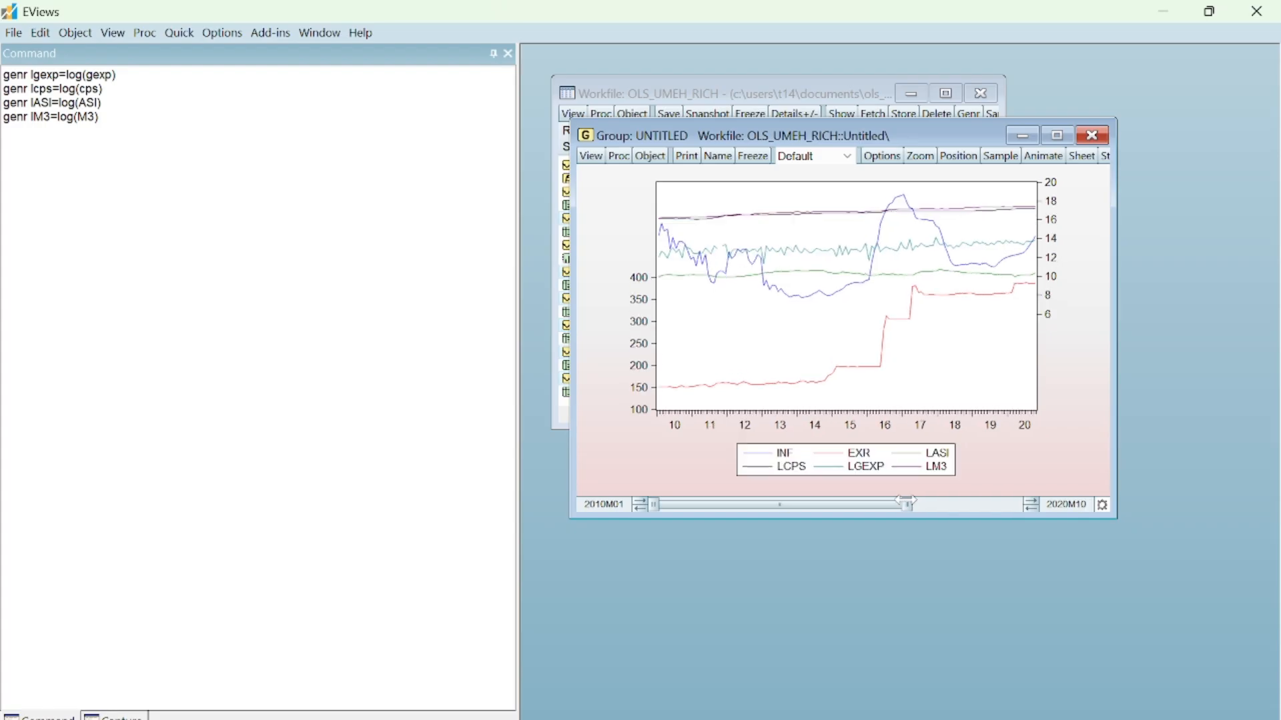
drag(906, 501, 907, 499)
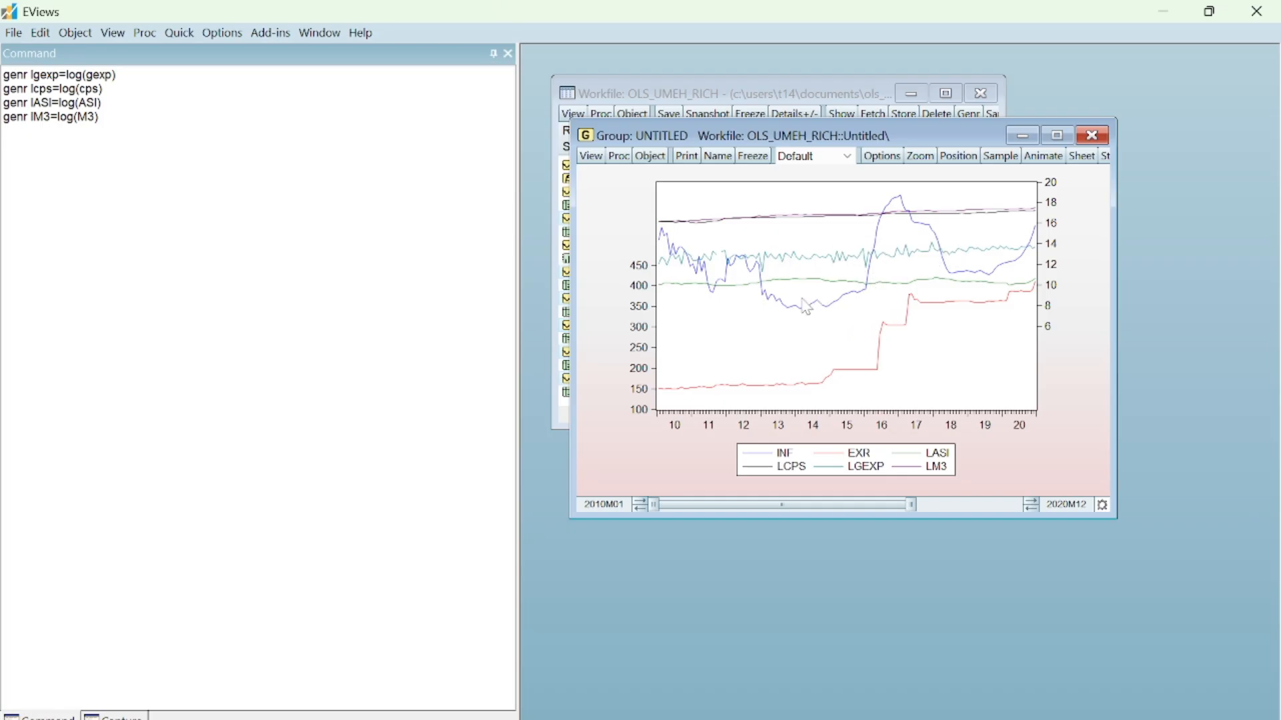
Step: Examine the plotted trends, extending the graph's displayed range to 2025M09 and moving its start to 2020M12
mouse_move(678, 403)
mouse_move(939, 301)
mouse_move(769, 284)
mouse_move(985, 220)
drag(913, 510, 1019, 506)
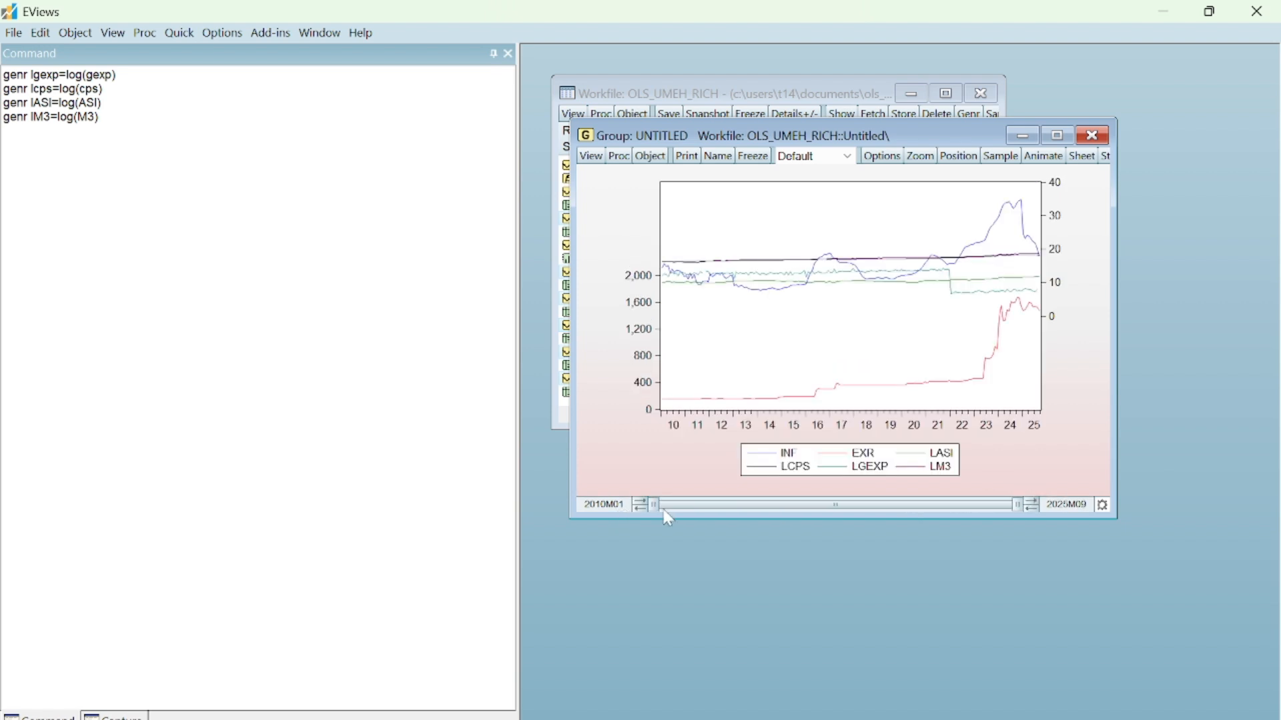
drag(659, 507, 902, 499)
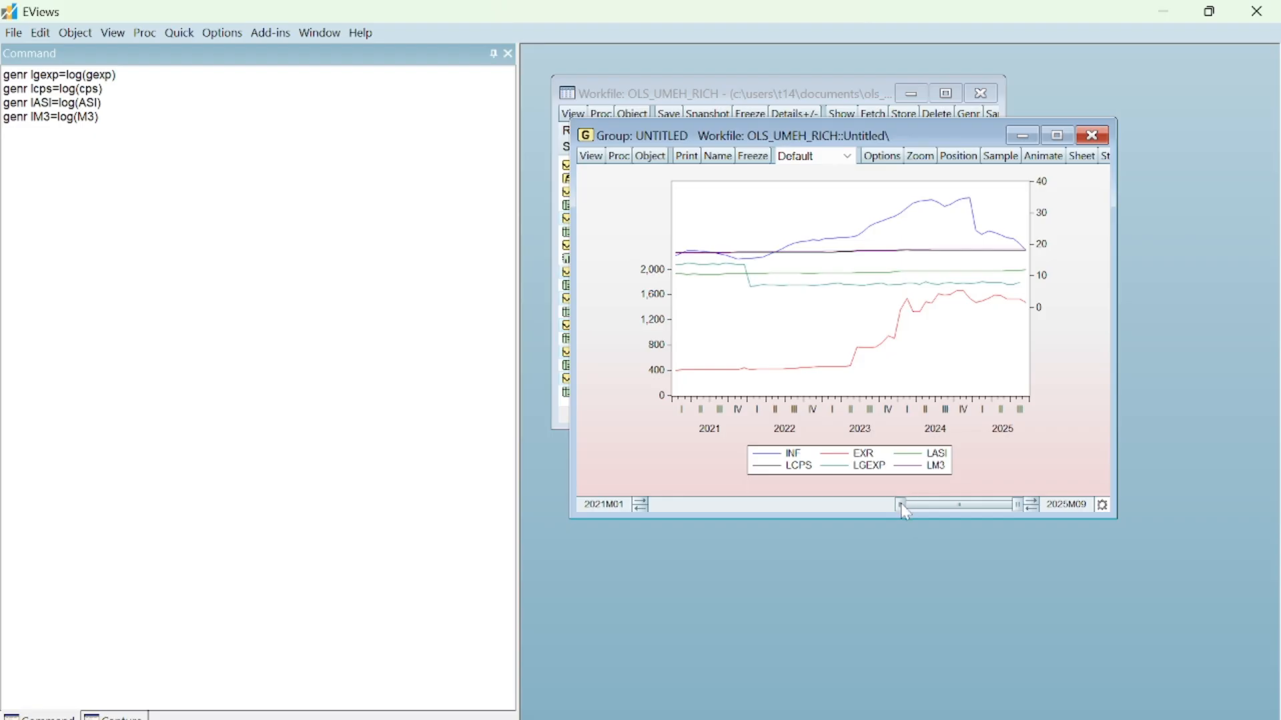
drag(902, 504, 905, 503)
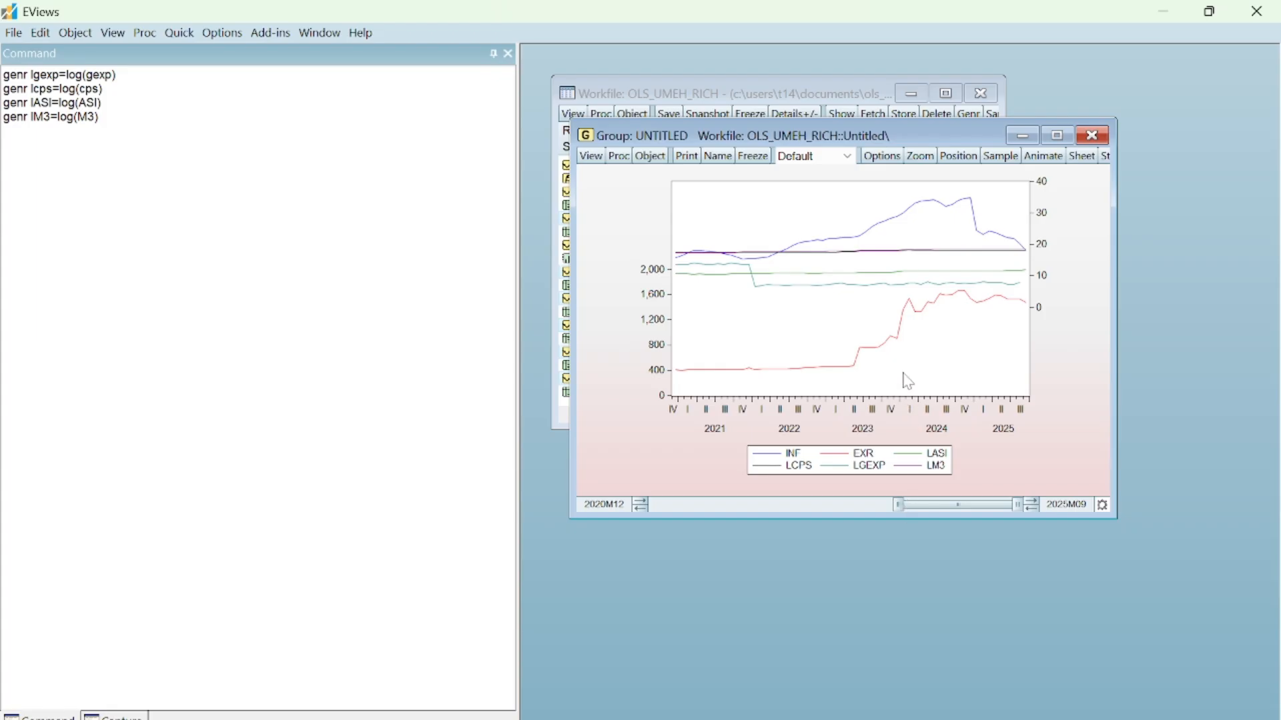
Step: Maximize the group's graph window and auto-hide the Command window to examine the series from 2020M12 onward
click(1057, 136)
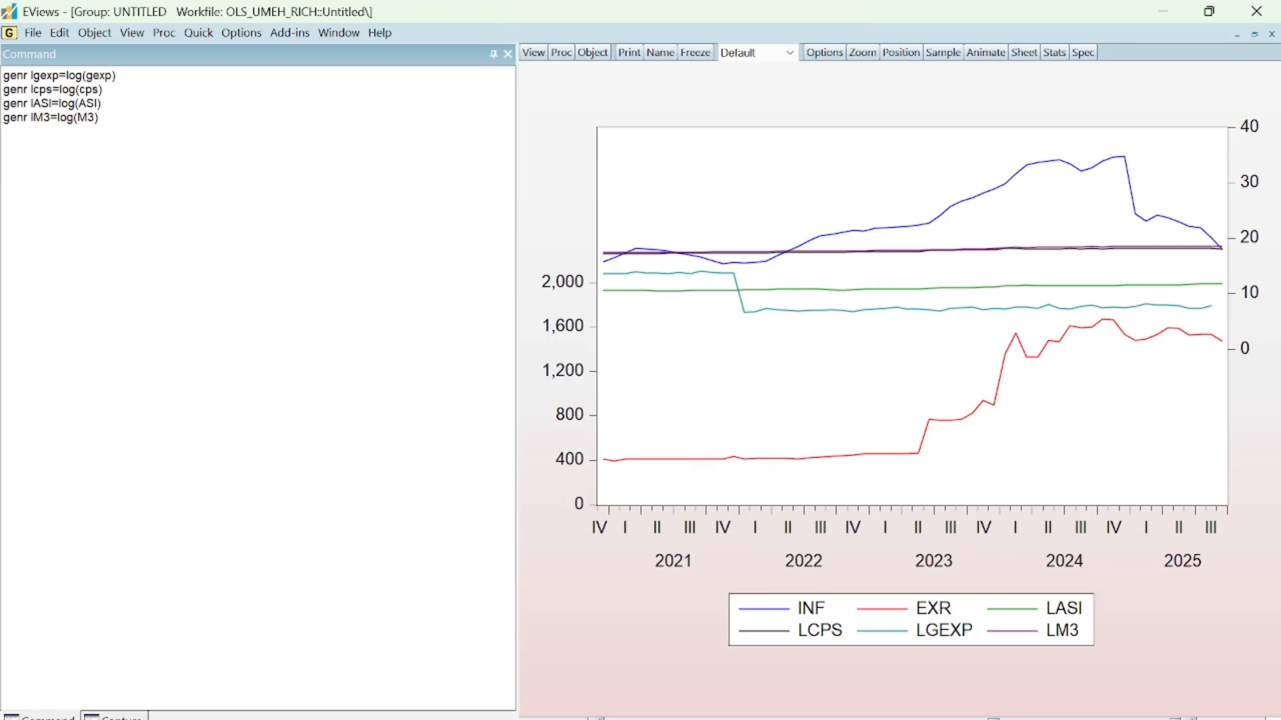
click(509, 59)
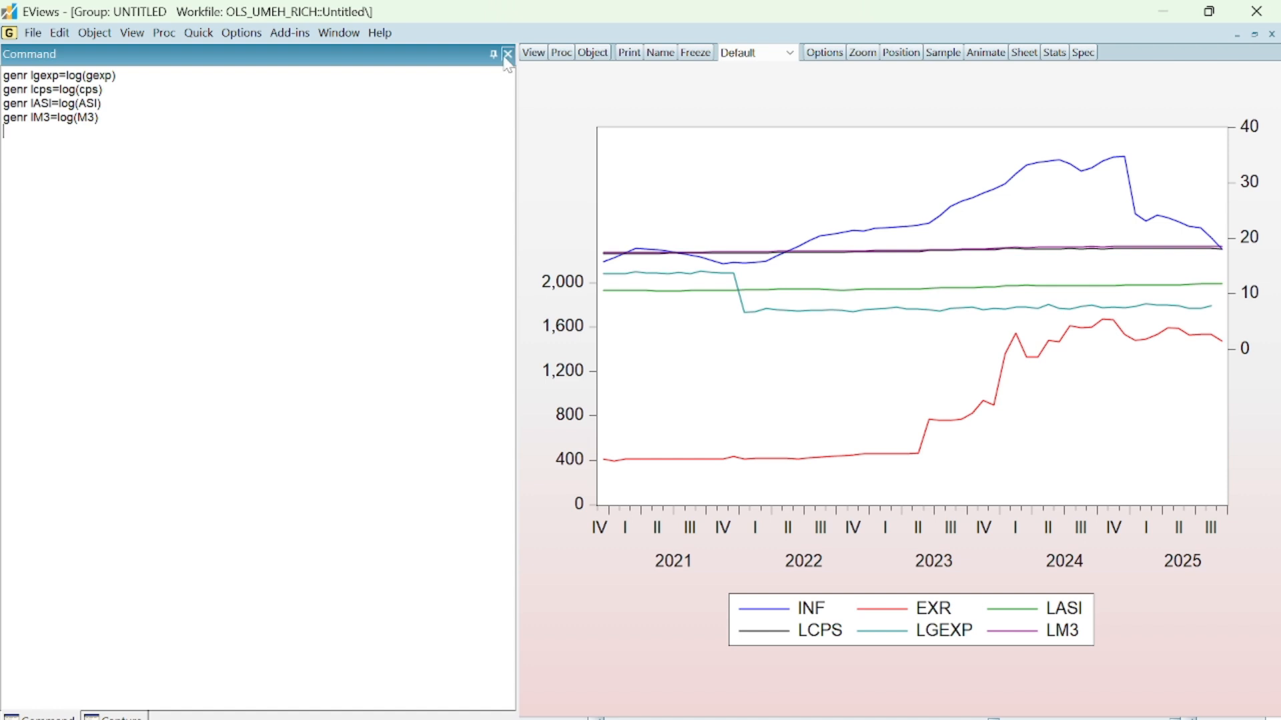
click(494, 54)
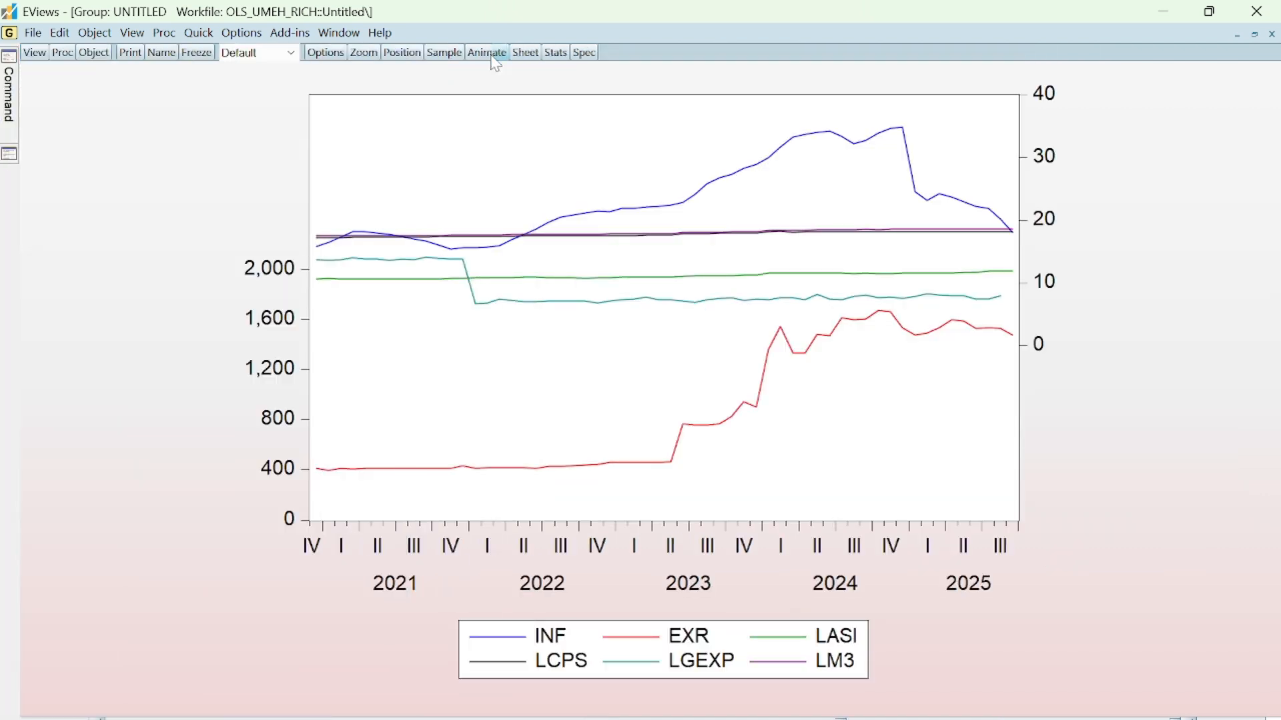
mouse_move(390, 277)
mouse_move(641, 218)
mouse_move(792, 298)
Step: Widen the graph's displayed date range back to 2010, and close the untitled group, deleting it
click(1272, 35)
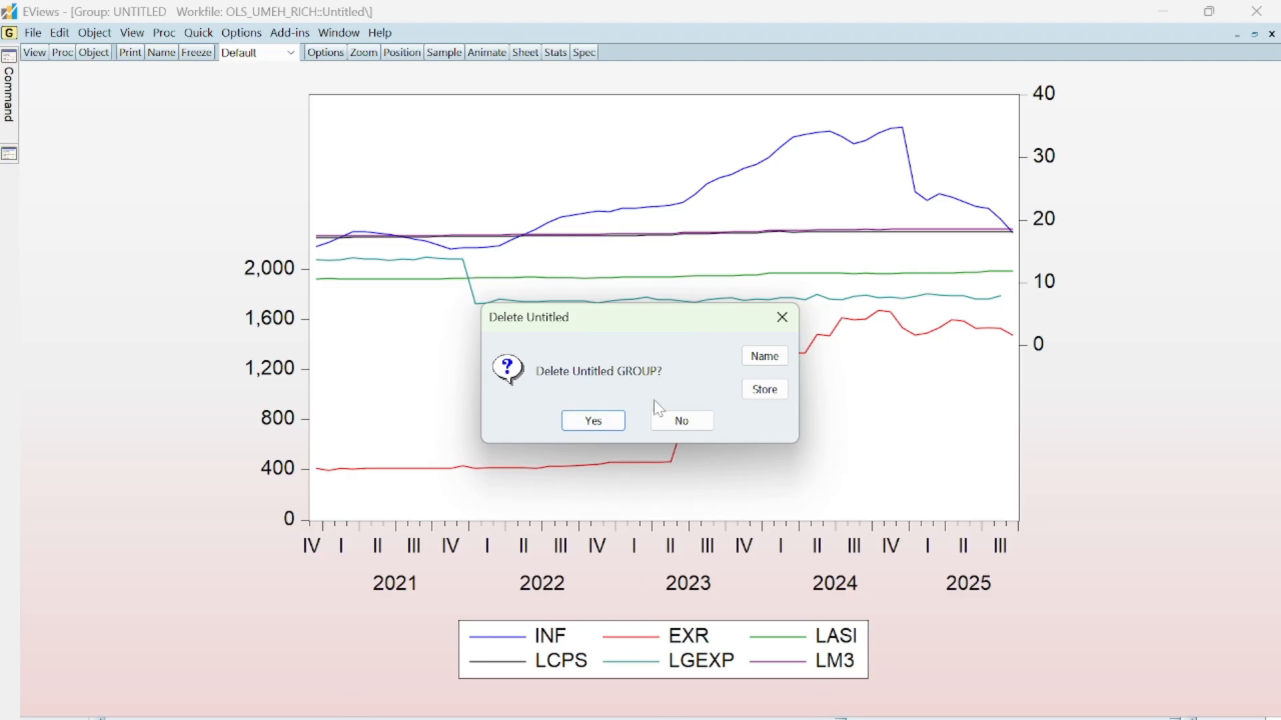
click(678, 420)
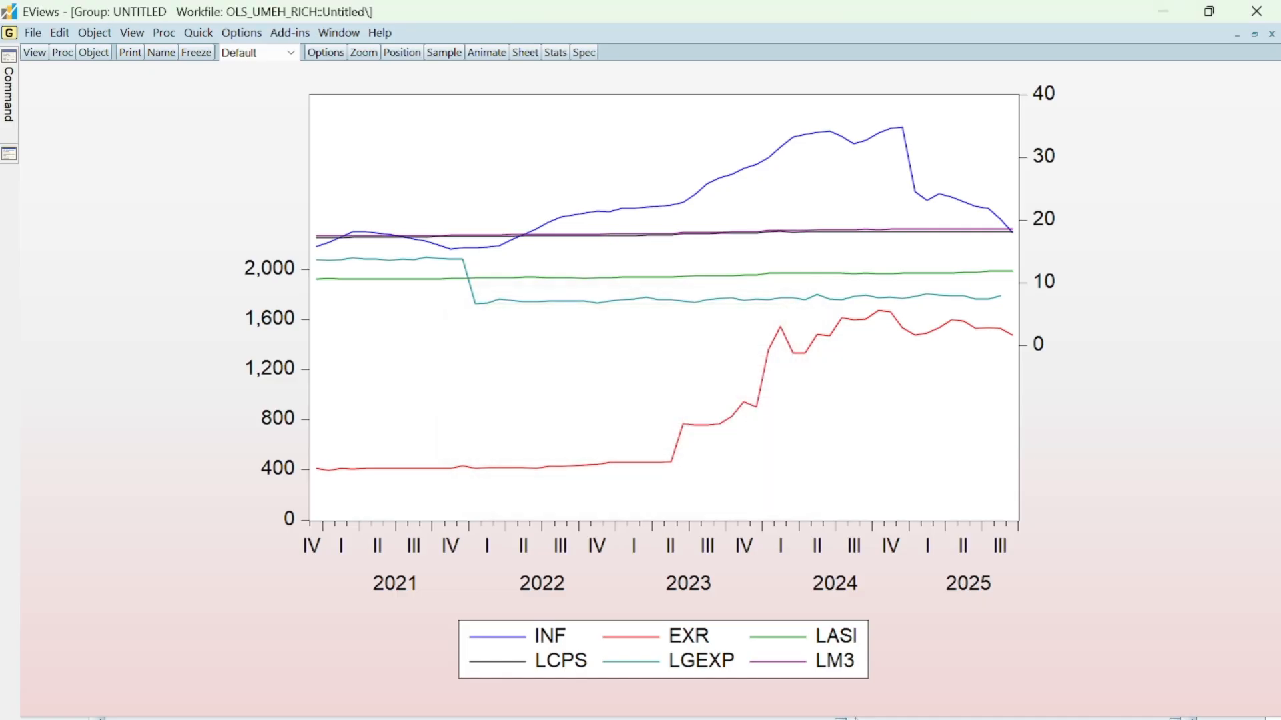
drag(841, 717, 1, 705)
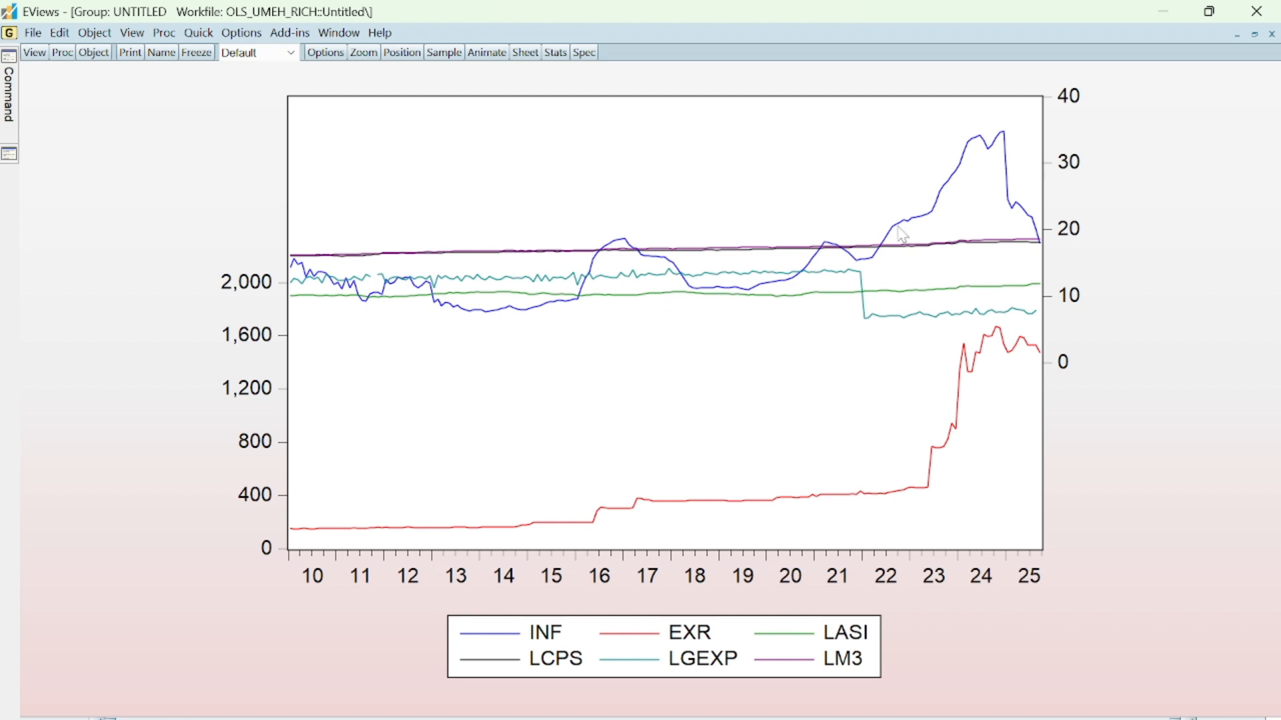
mouse_move(709, 310)
click(1272, 34)
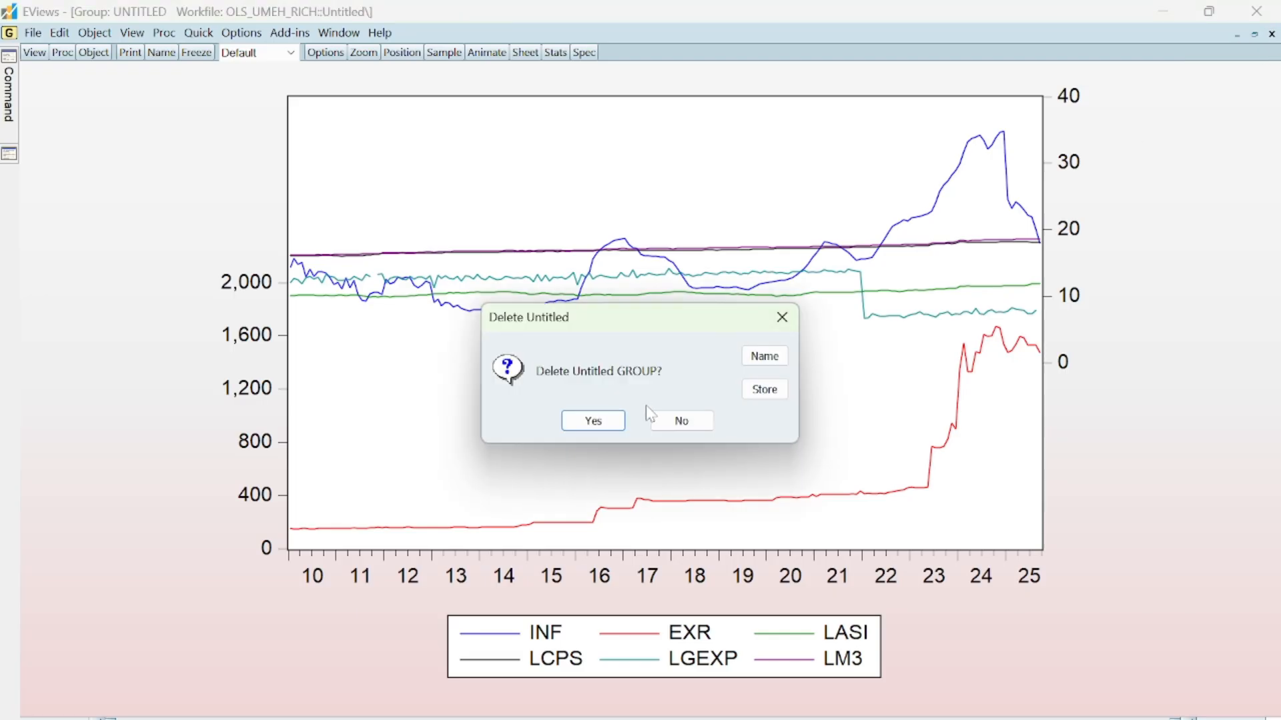
click(587, 424)
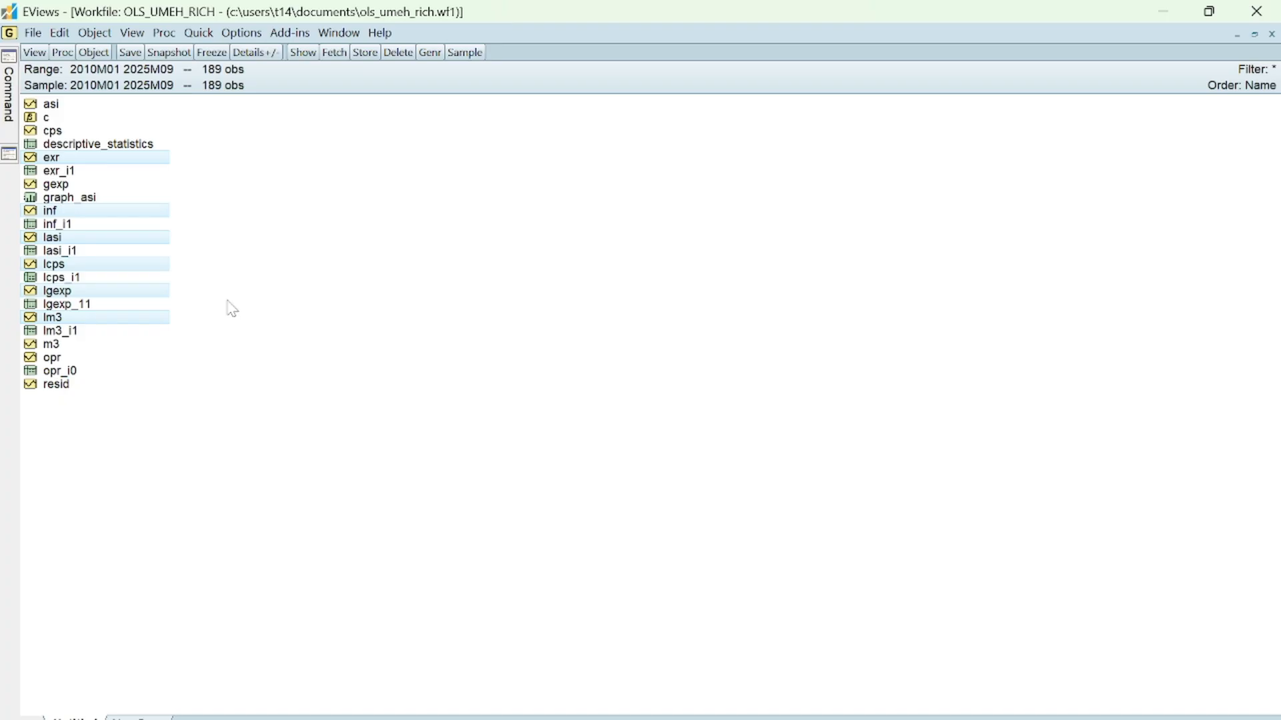
Step: Open the six selected series as an equation and specify it as inf c exr lasi lcps lgexp lm3
right_click(148, 213)
mouse_move(246, 226)
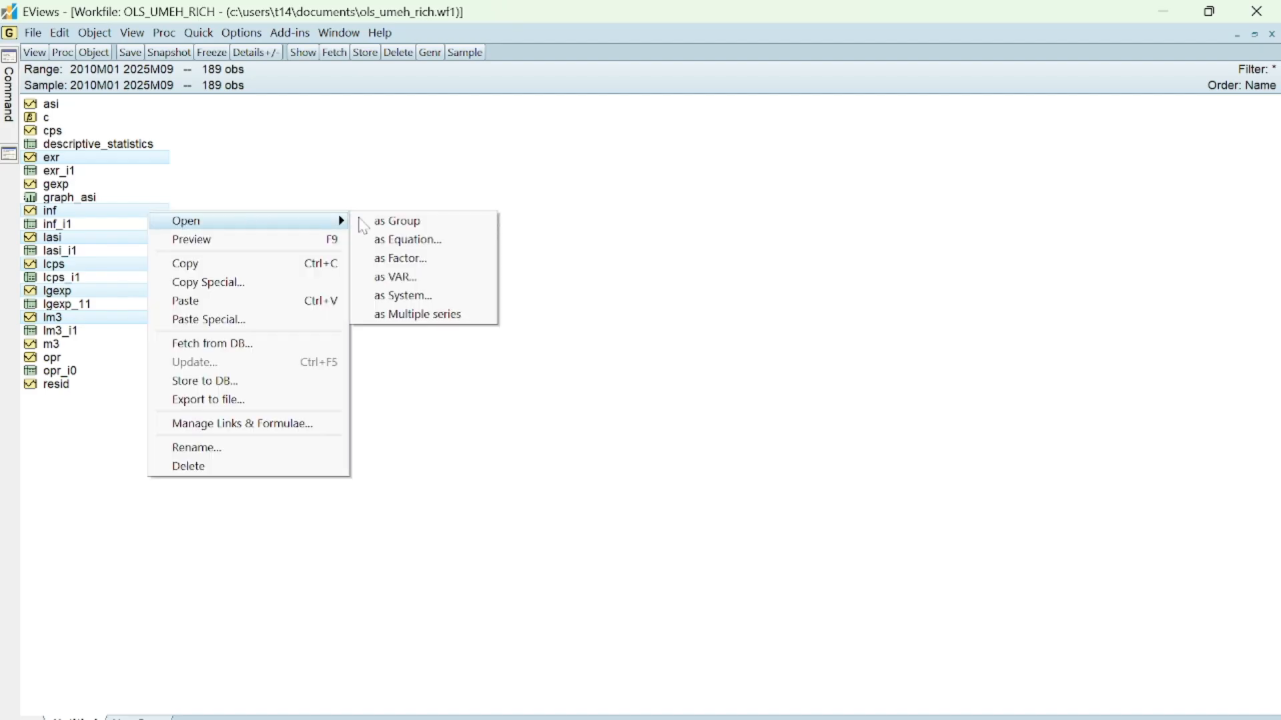
click(414, 245)
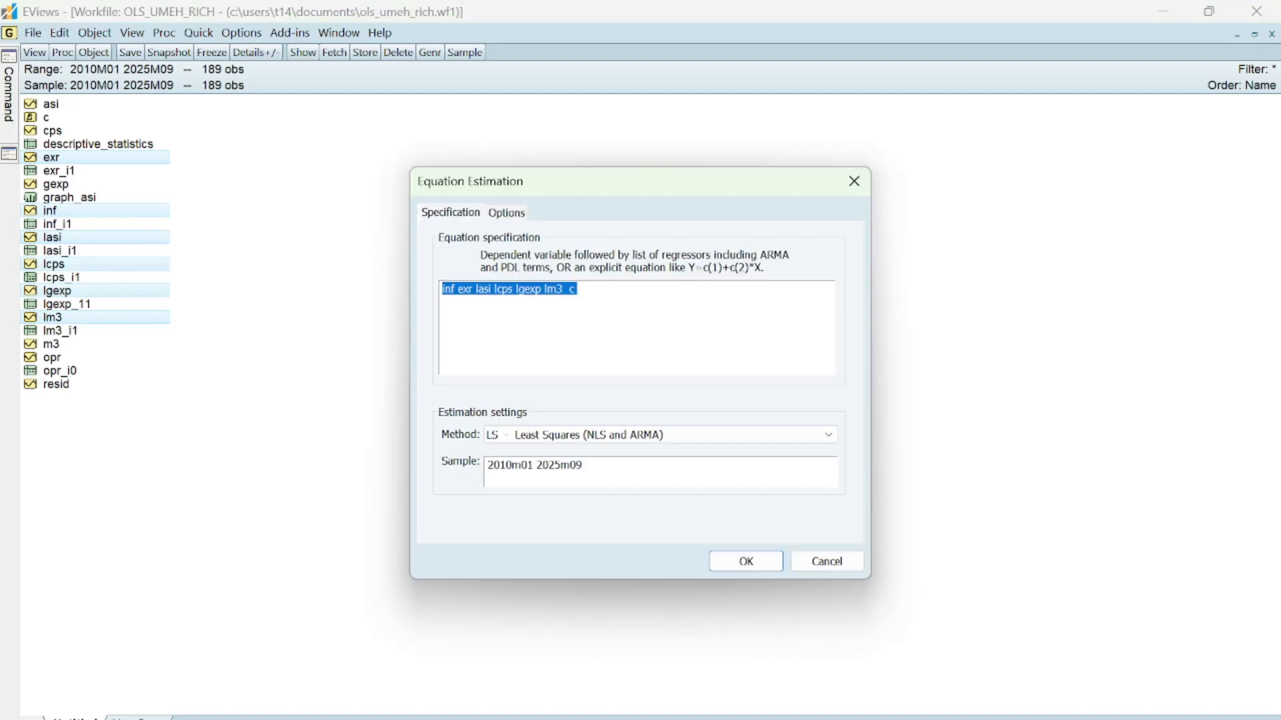
click(575, 288)
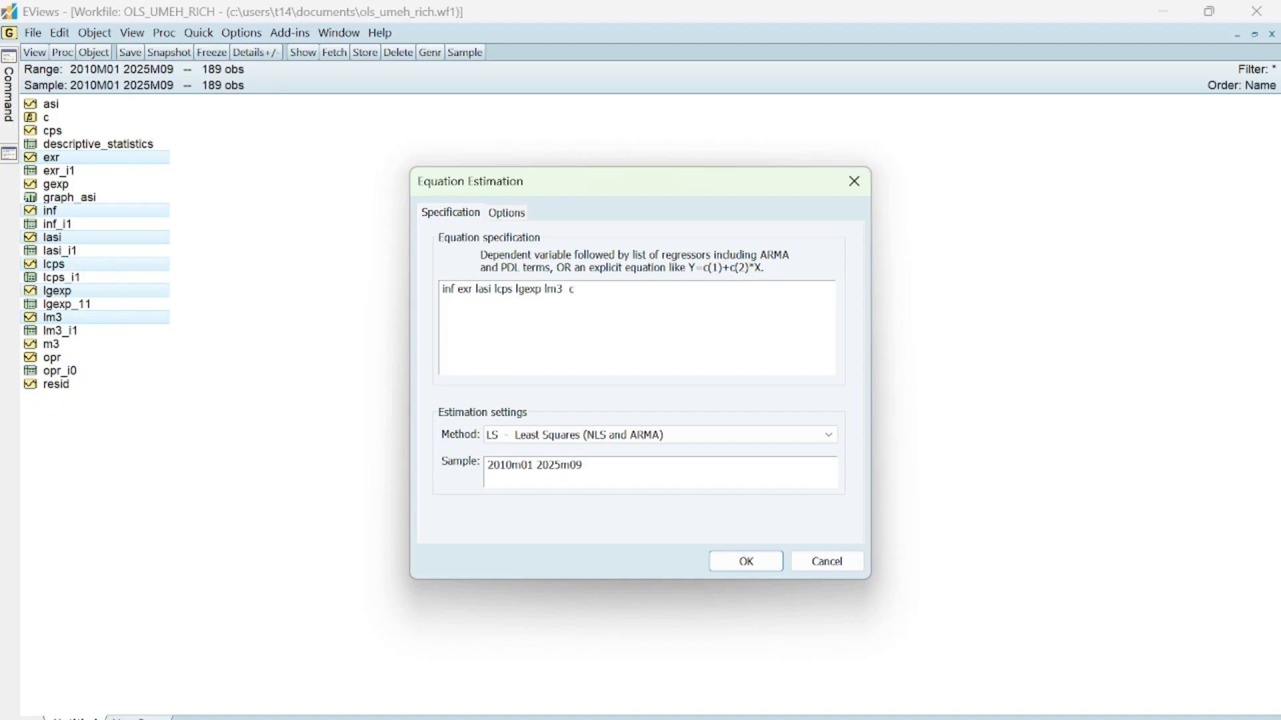
key(BackSpace)
click(458, 289)
key(BackSpace)
text(c)
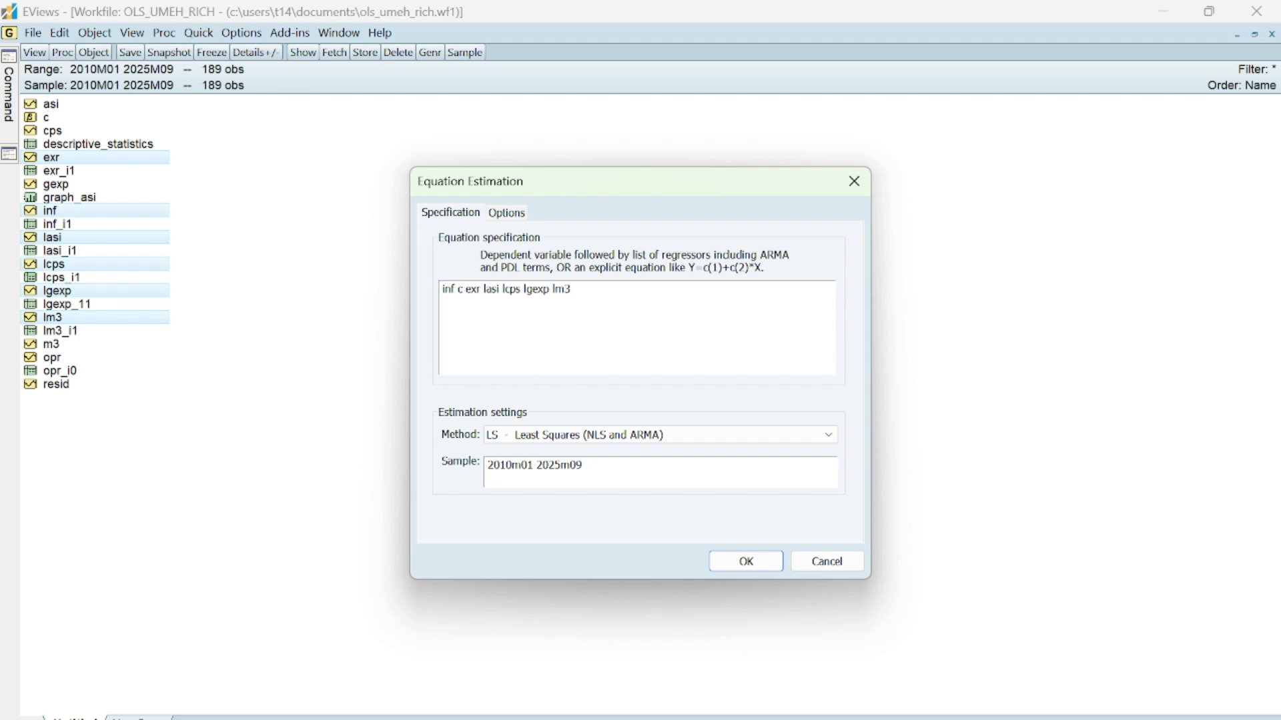
Step: Review the available estimation methods, keep LS - Least Squares (NLS and ARMA), and estimate the equation for sample 2010m01 2025m09
click(610, 440)
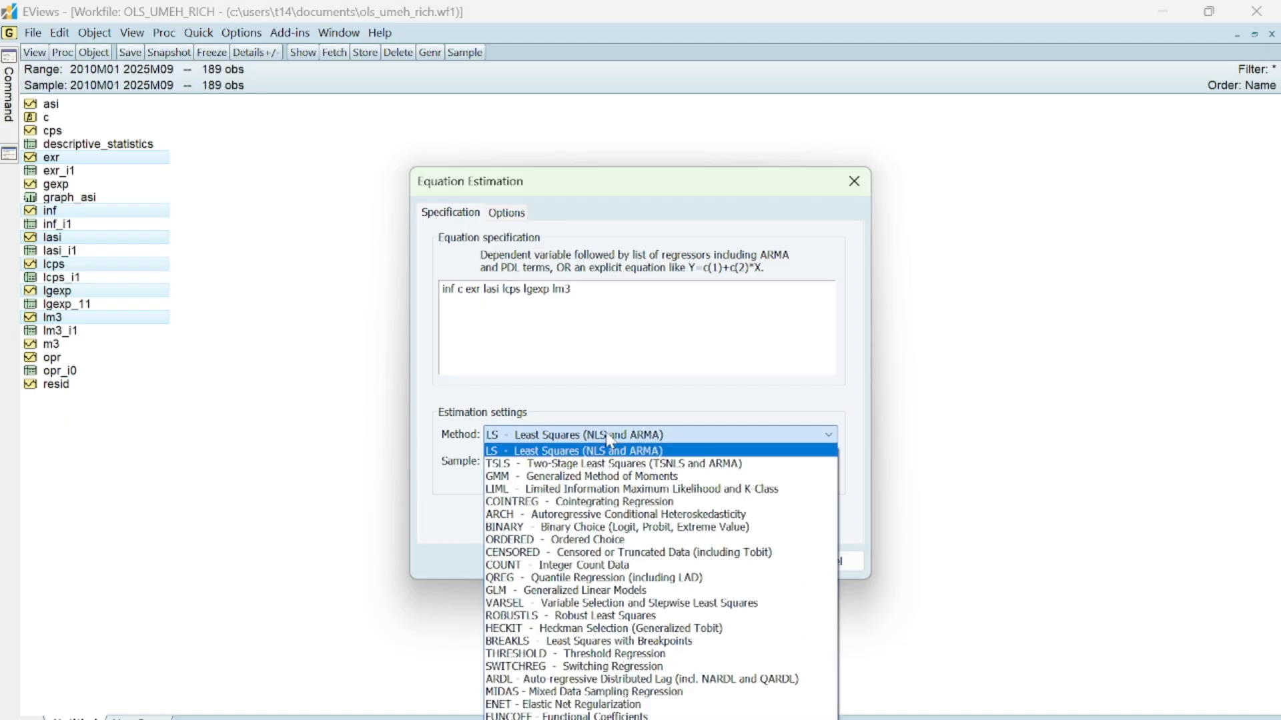
key(Down)
key(Down)
key(Down)
key(Down)
key(Down)
key(Down)
key(Down)
key(Down)
key(Down)
key(Down)
key(Down)
key(Down)
key(Down)
key(Down)
key(Down)
key(Down)
key(Down)
key(Down)
key(Down)
key(Down)
key(Up)
key(Up)
key(Up)
key(Up)
key(Up)
key(Up)
key(Up)
key(Up)
key(Up)
key(Up)
key(Up)
key(Up)
key(Up)
key(Up)
key(Up)
key(Up)
key(Up)
key(Up)
key(Up)
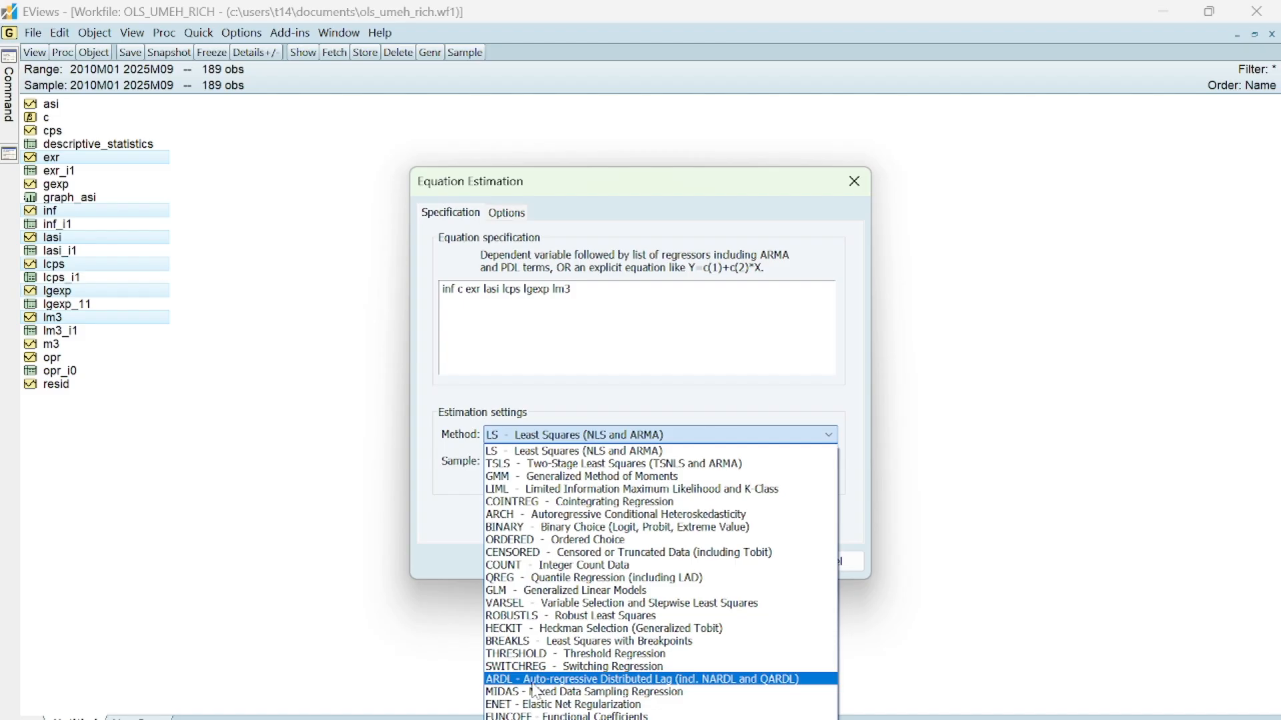
click(556, 443)
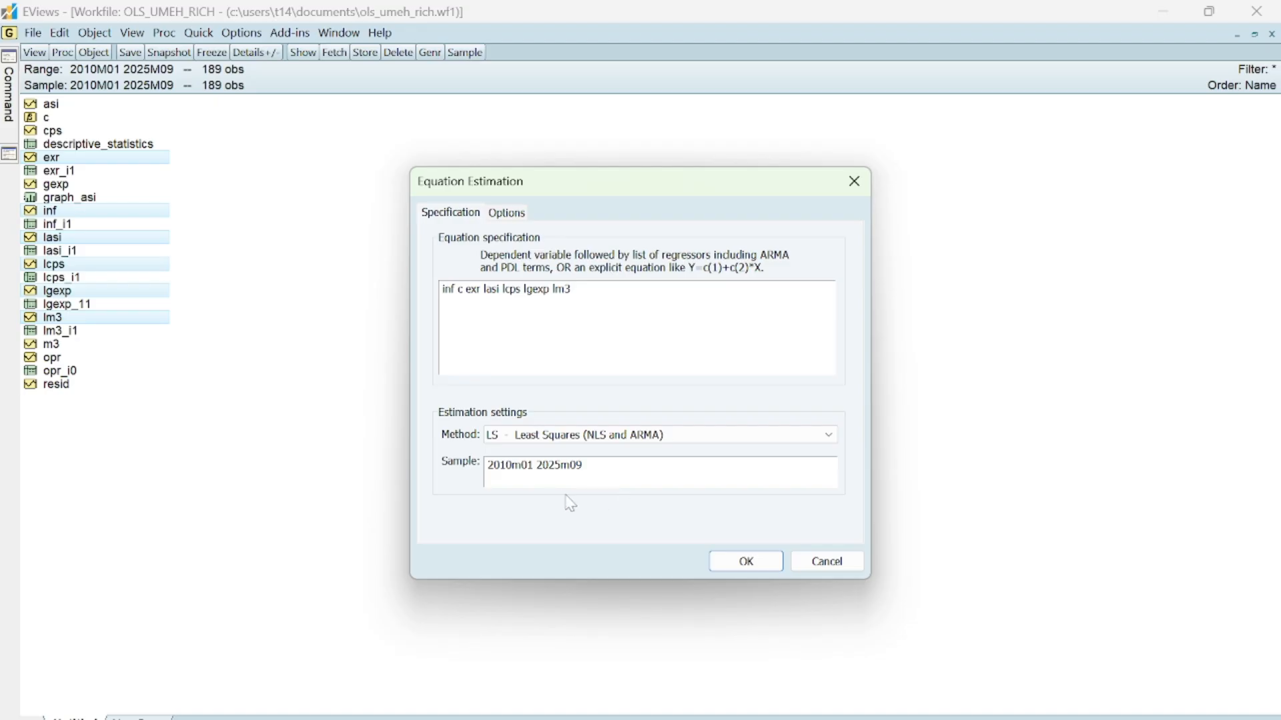
click(744, 563)
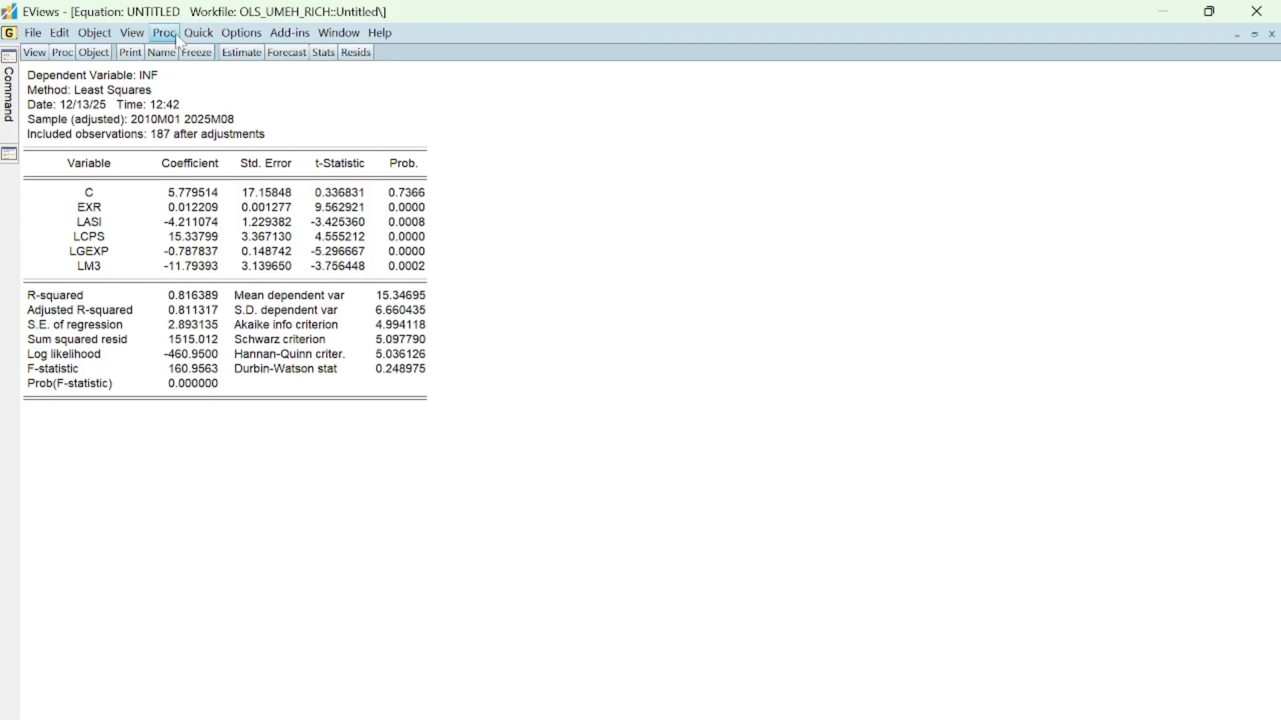
Step: Look through the equation's coefficient, residual and stability diagnostics and display its Actual-Fitted-Residual Graph
click(35, 53)
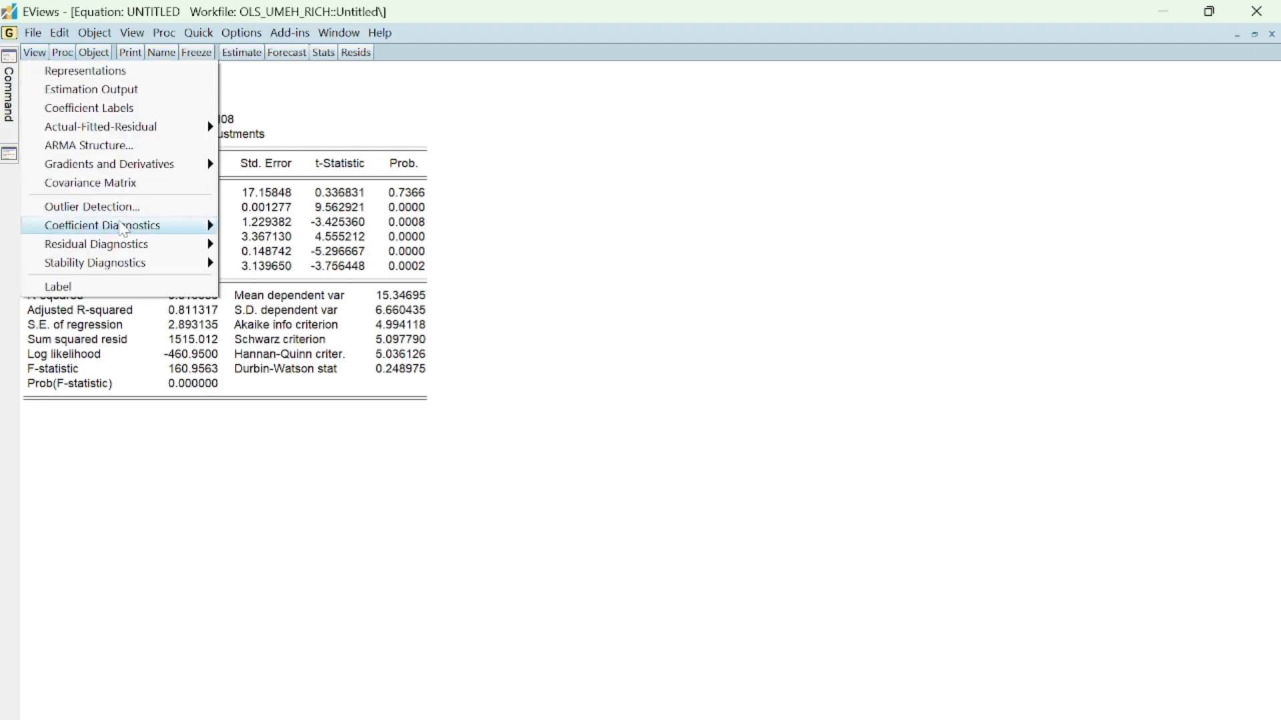
mouse_move(137, 255)
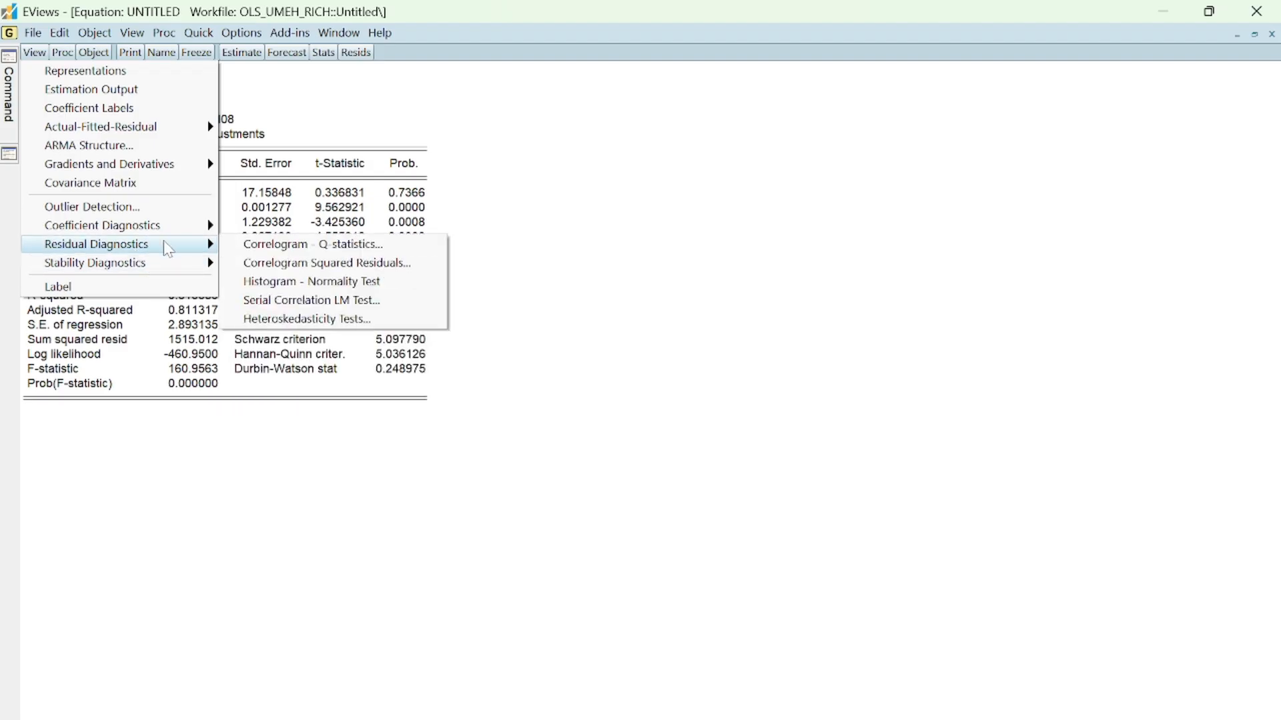
mouse_move(172, 234)
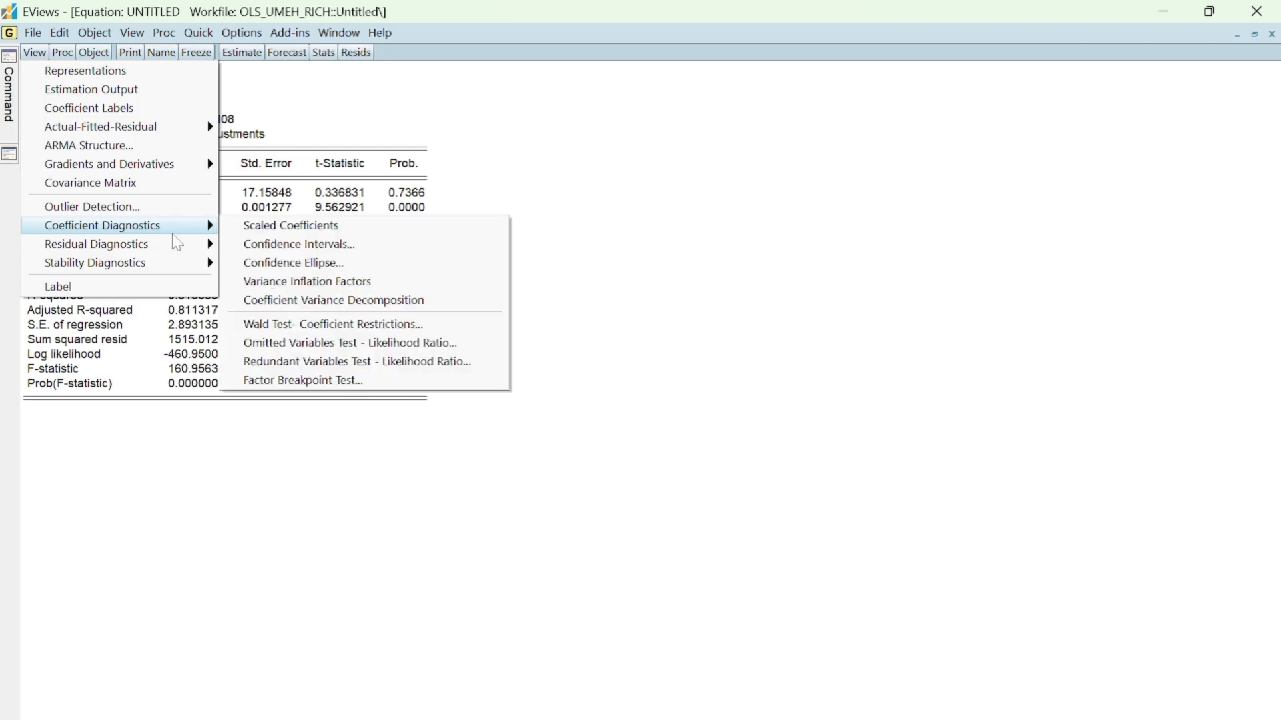
mouse_move(181, 266)
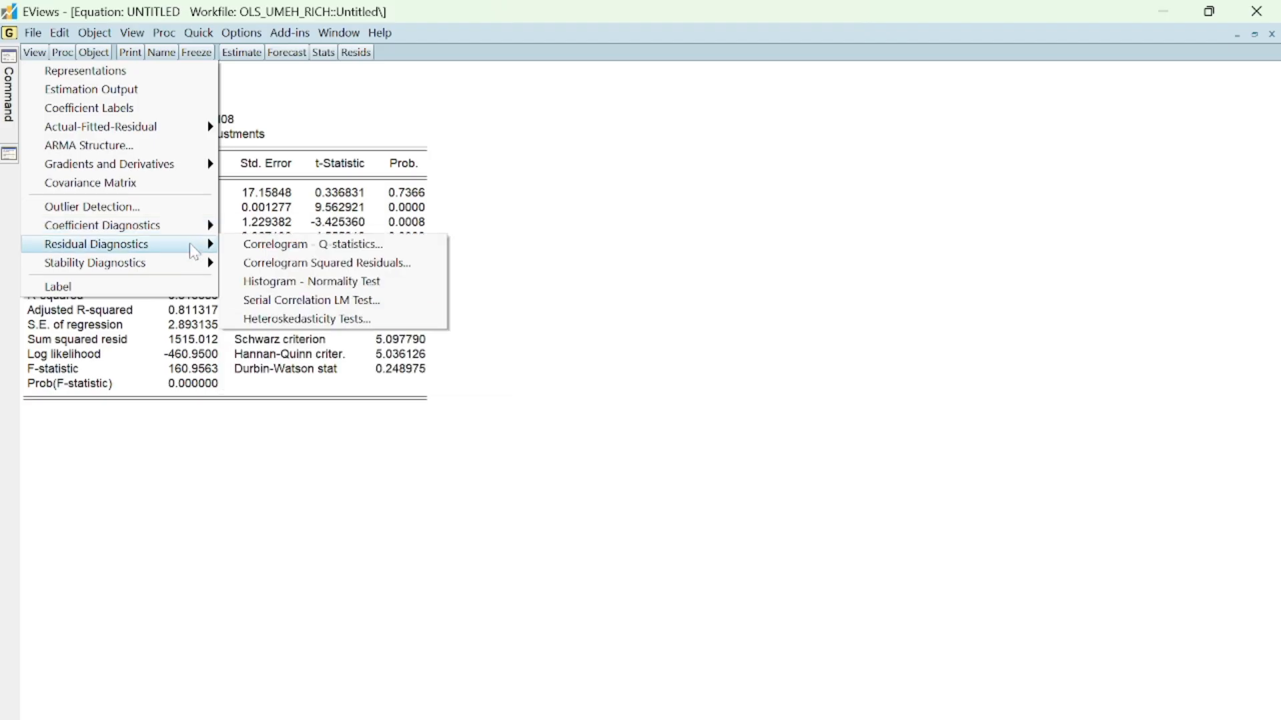
mouse_move(217, 279)
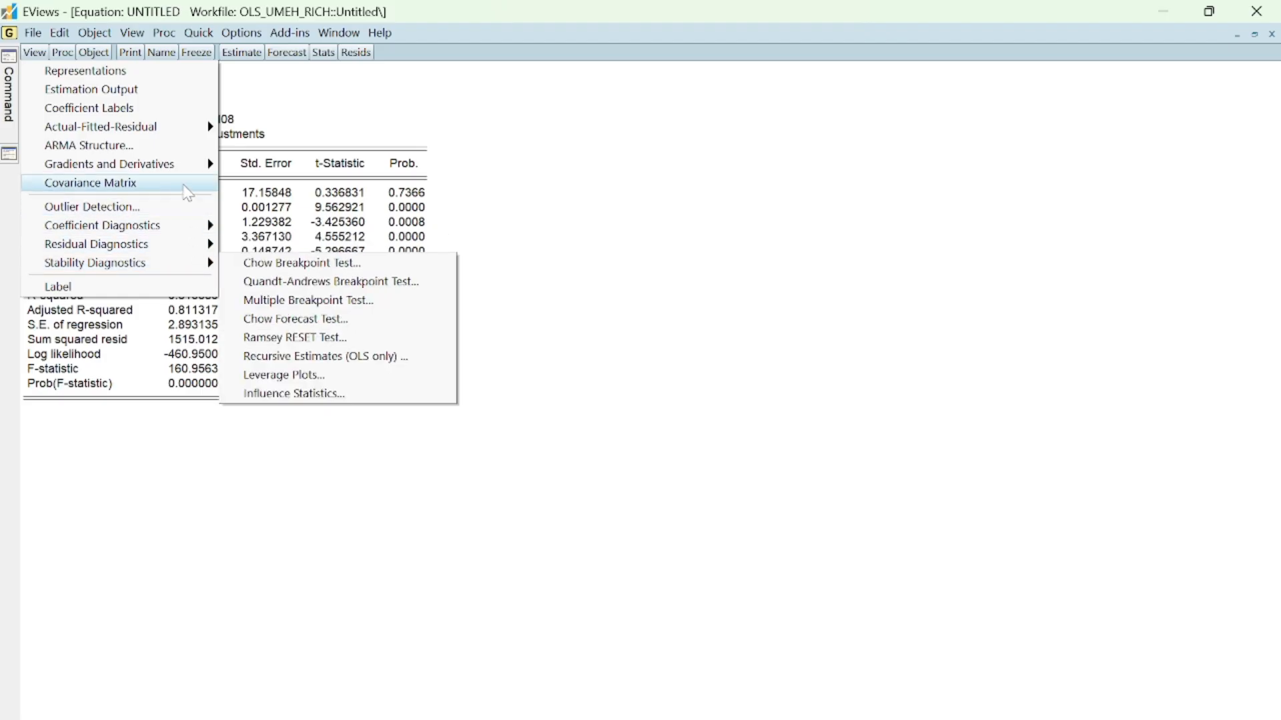
mouse_move(194, 167)
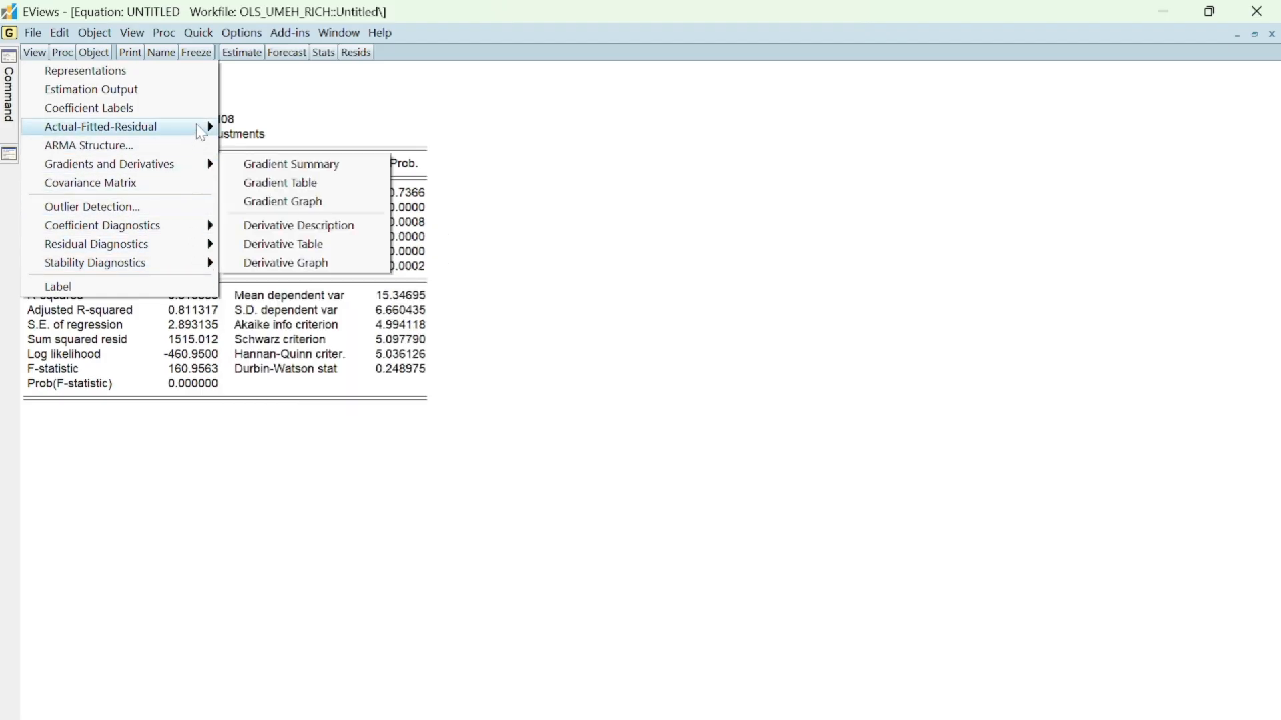
mouse_move(204, 131)
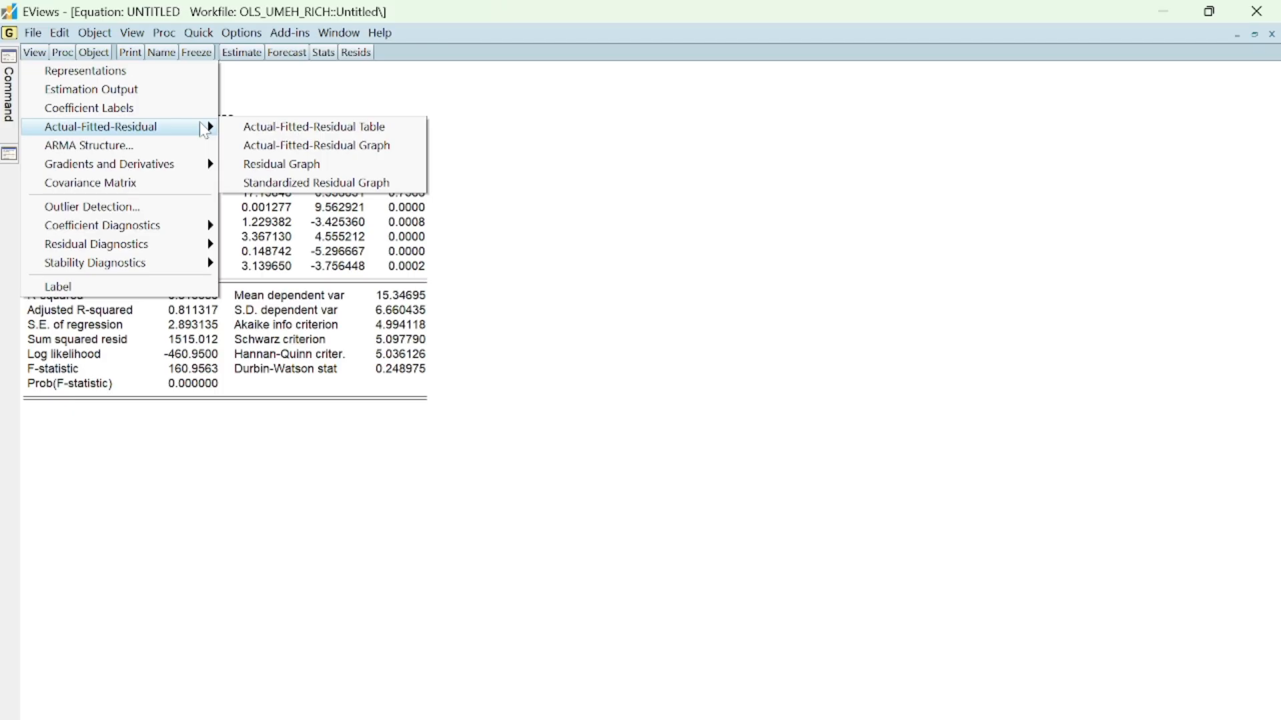
click(285, 146)
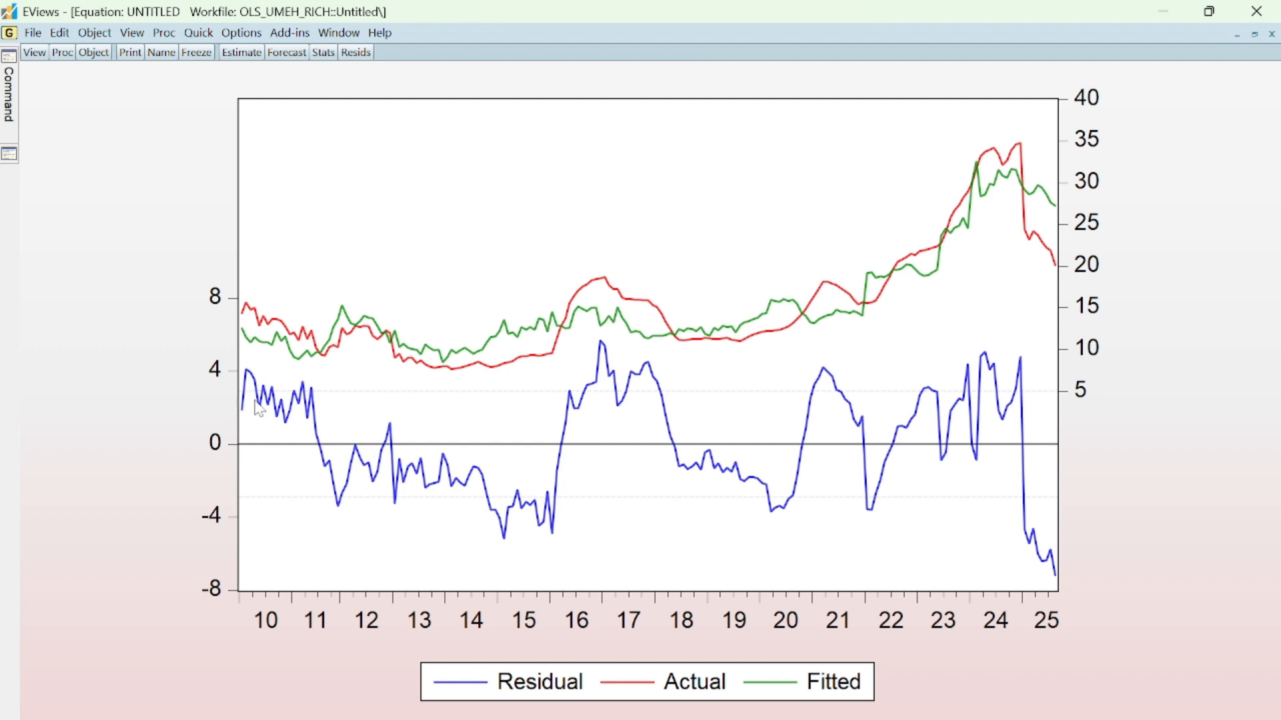
Step: Examine the residual line around zero, including the 2011M12 point, and compare the actual and fitted lines
mouse_move(241, 380)
mouse_move(679, 379)
mouse_move(340, 515)
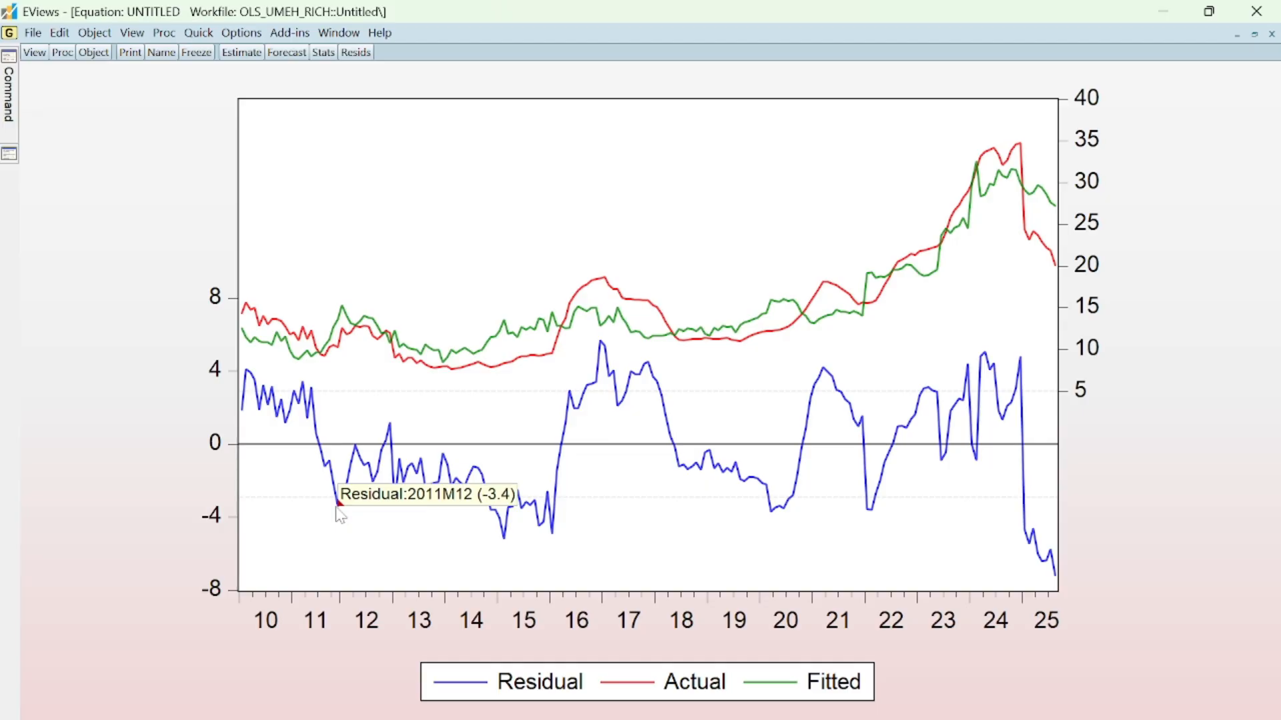
mouse_move(556, 537)
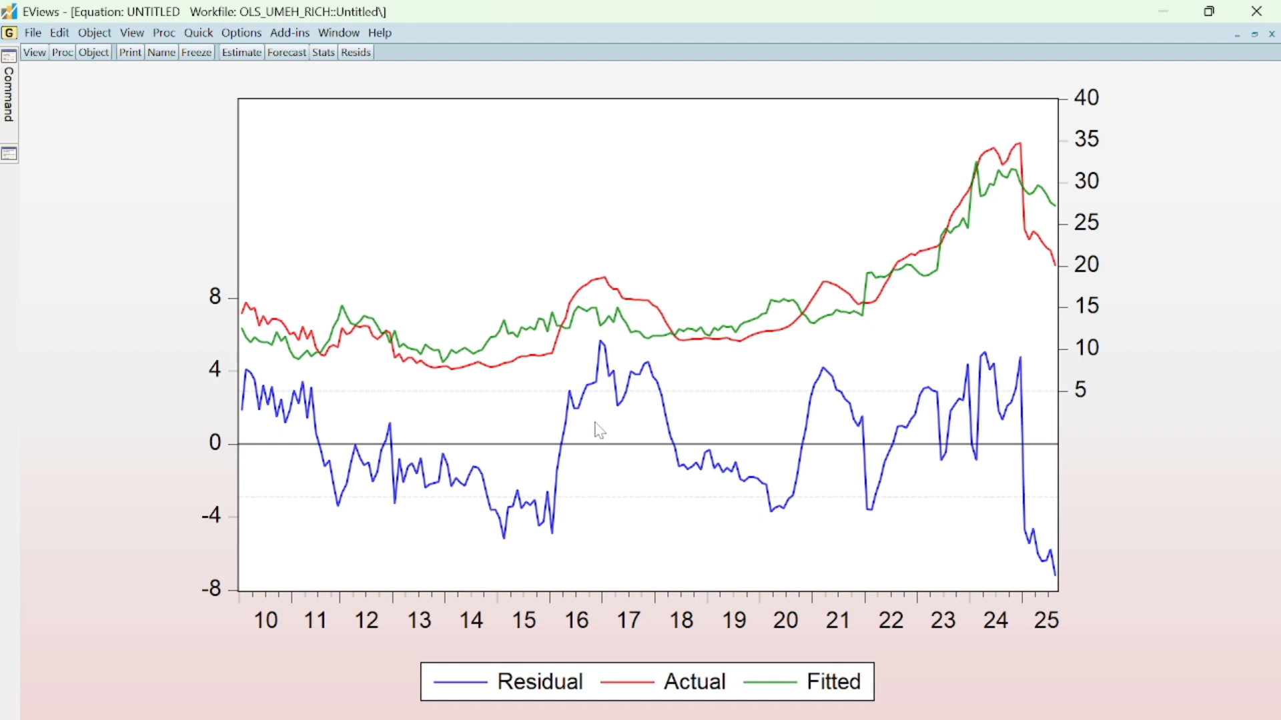
mouse_move(595, 425)
mouse_move(249, 417)
click(713, 266)
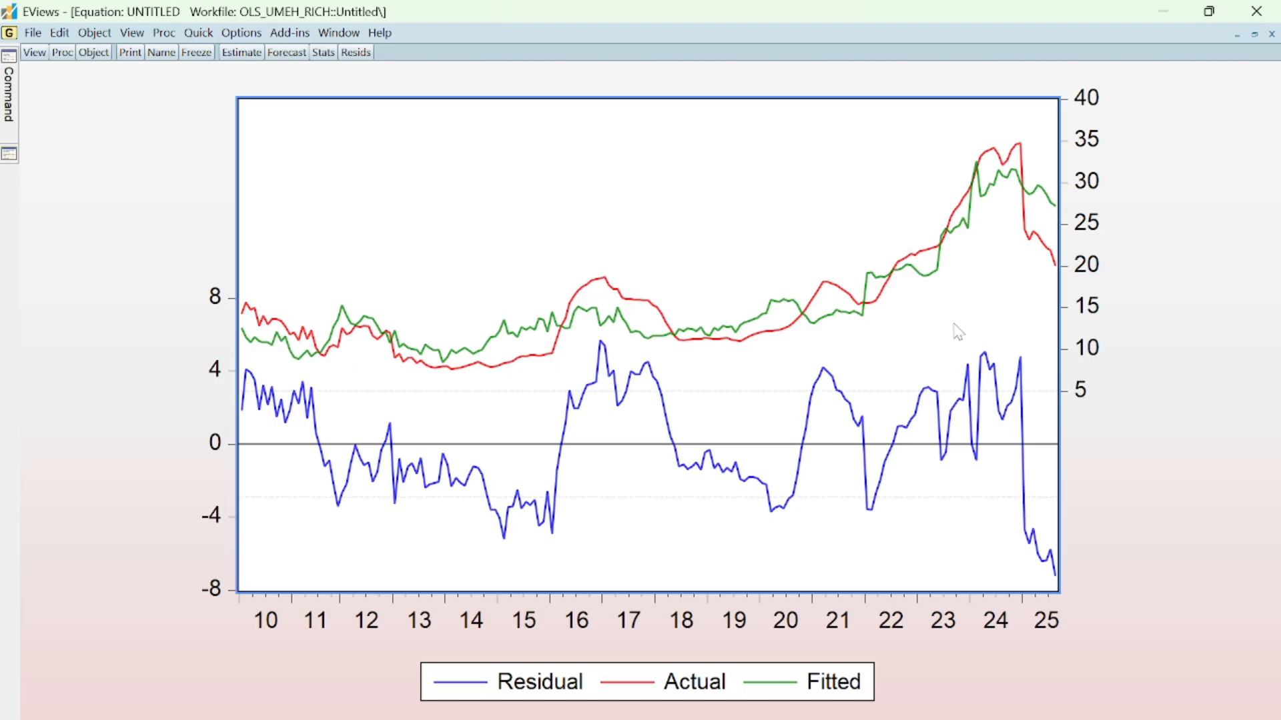
Step: Delete the untitled equation and re-estimate the selected series by least squares, specified as inf exr lasi lcps lgexp lm3 c
click(1271, 34)
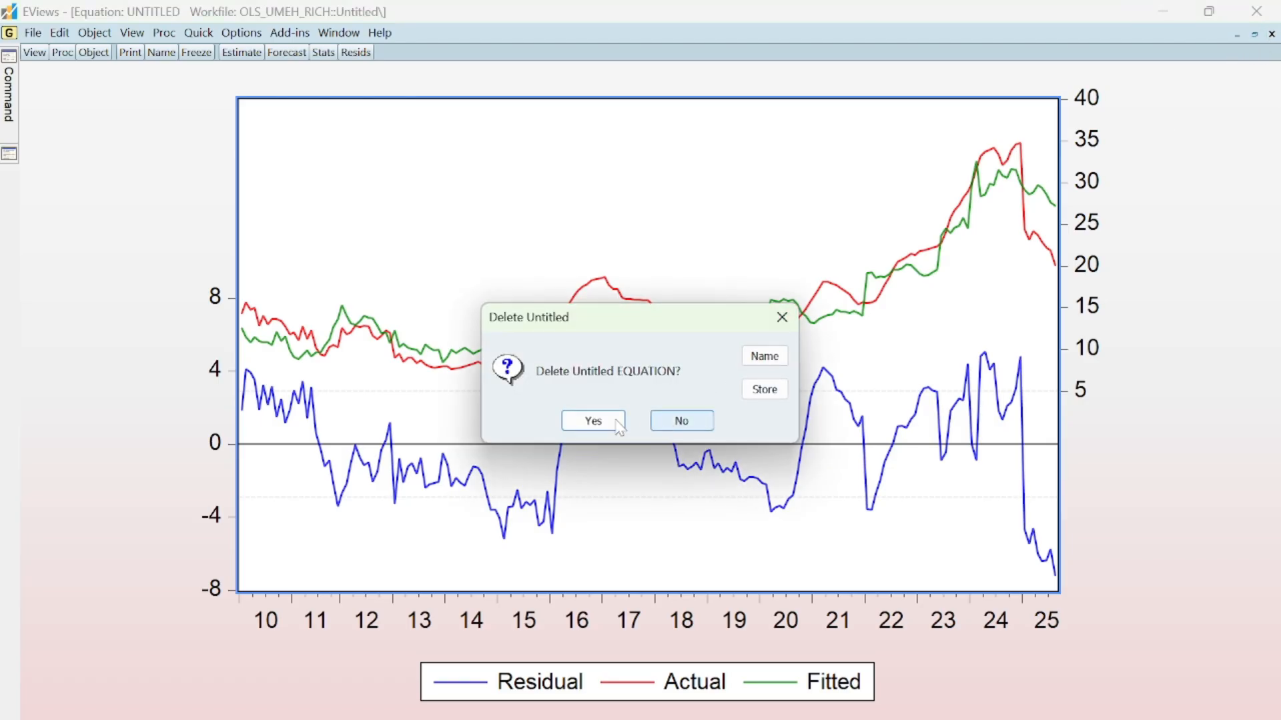
click(592, 419)
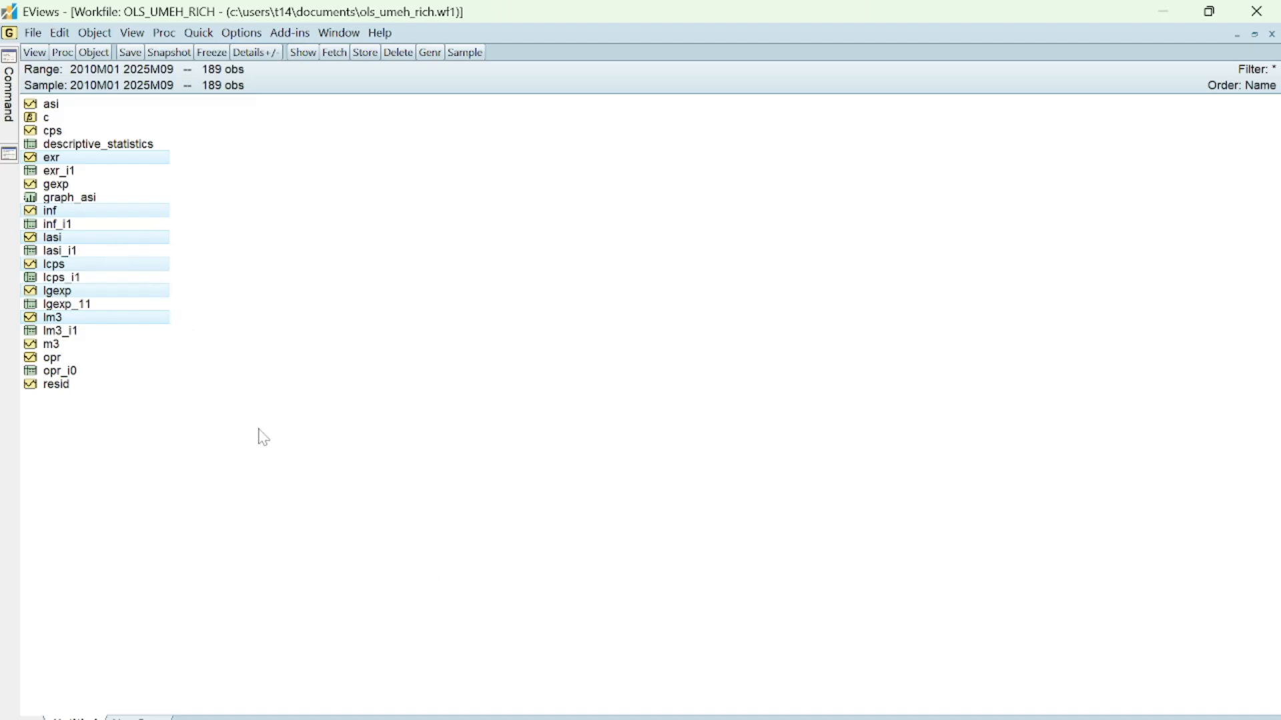
right_click(142, 240)
mouse_move(227, 255)
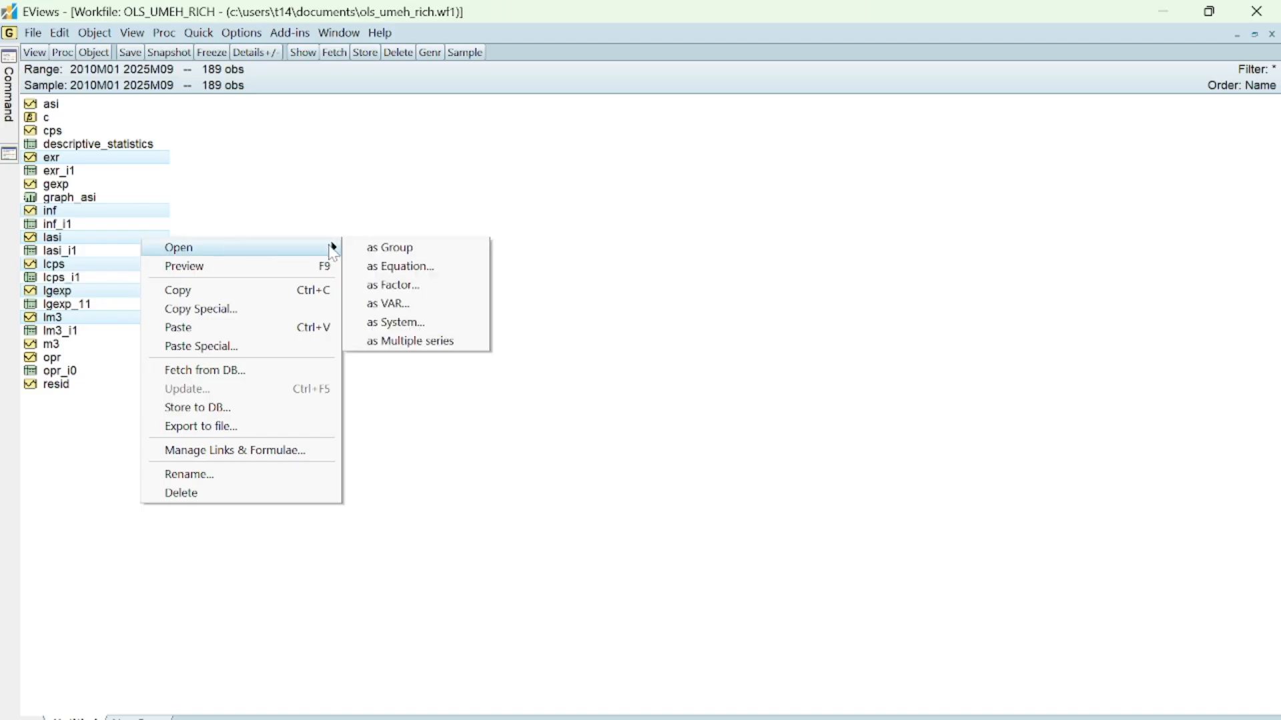
click(429, 271)
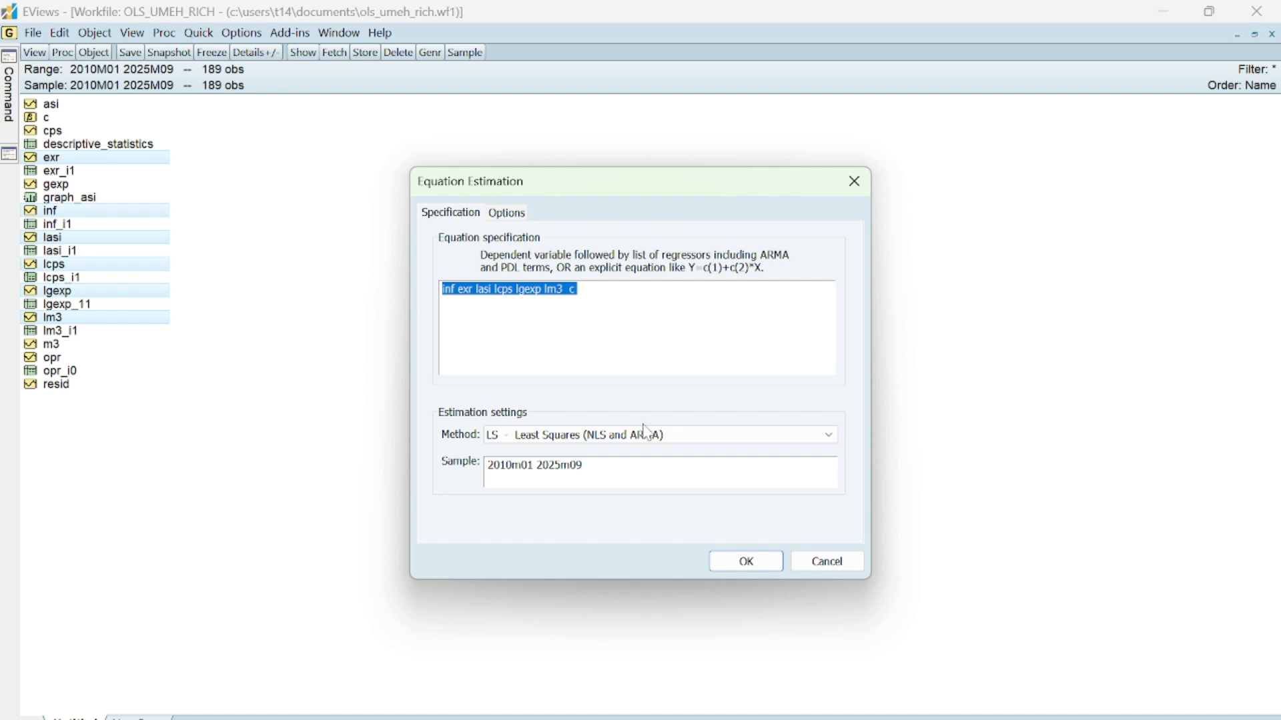
click(746, 567)
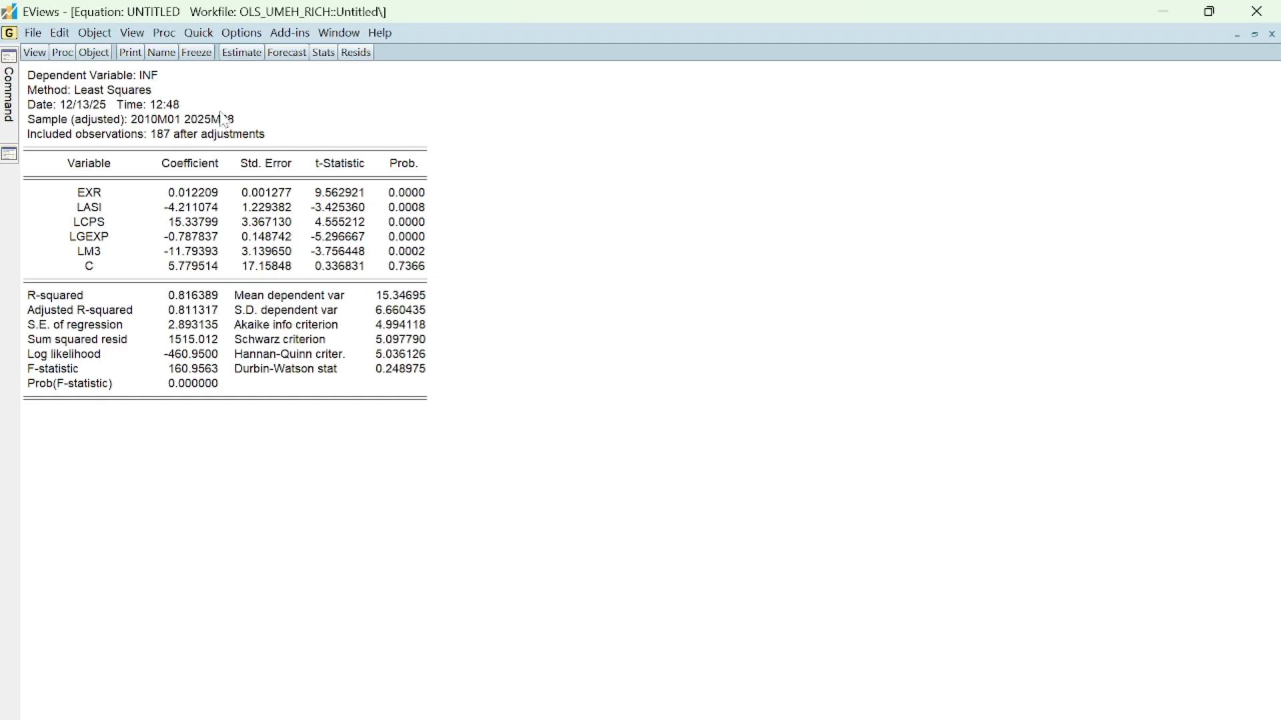
Step: Re-estimate the INF equation by least squares for the subsample 2010m01 2019m12, keeping the same regressors
click(259, 53)
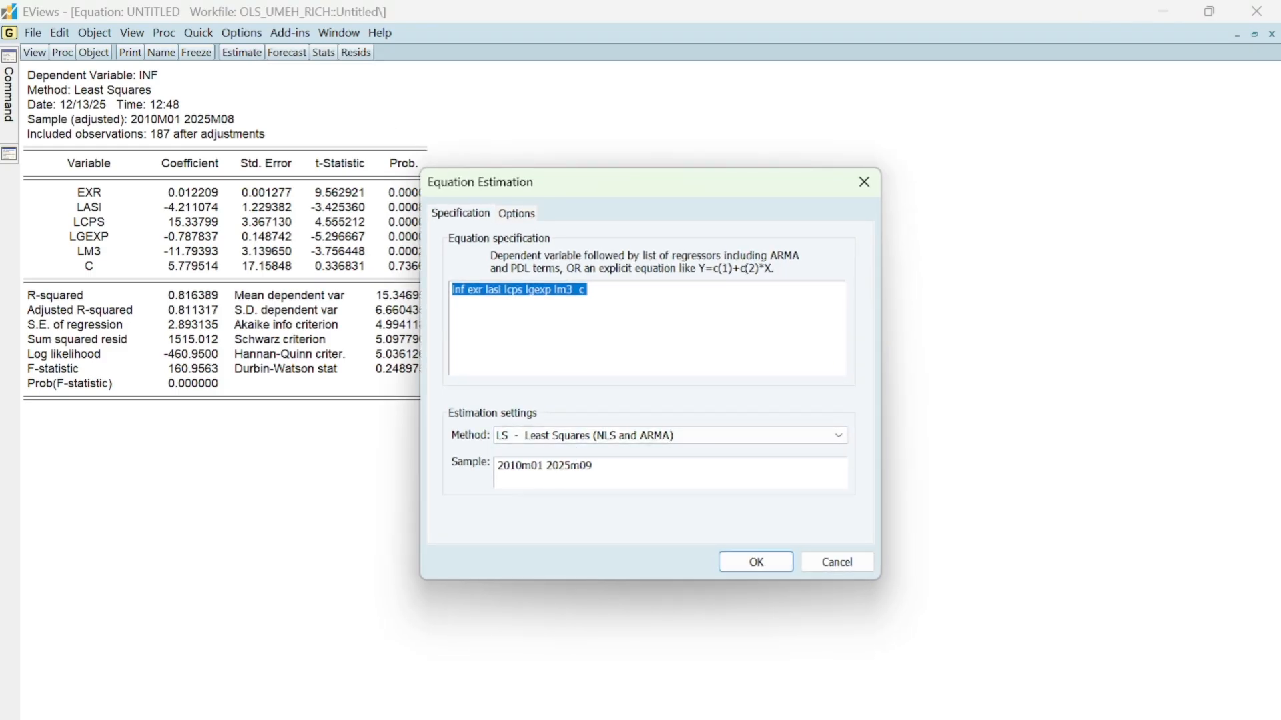
click(521, 465)
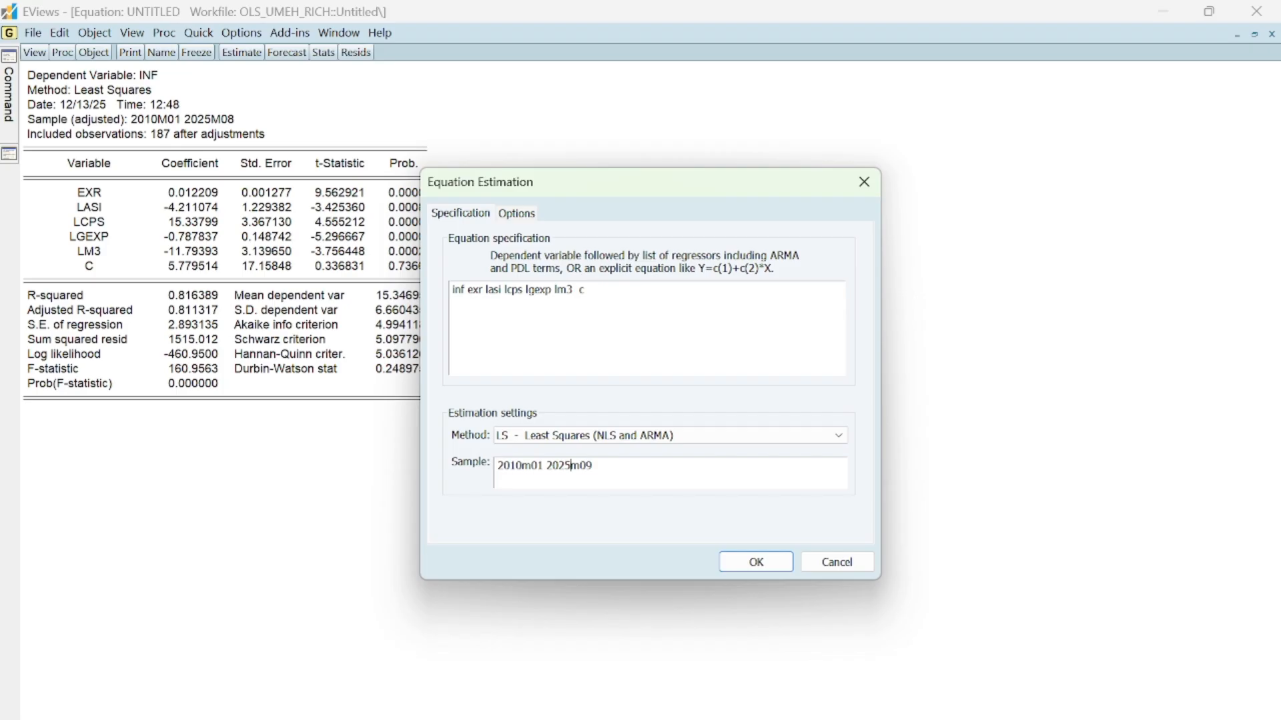
key(BackSpace)
key(BackSpace)
text(19)
click(755, 561)
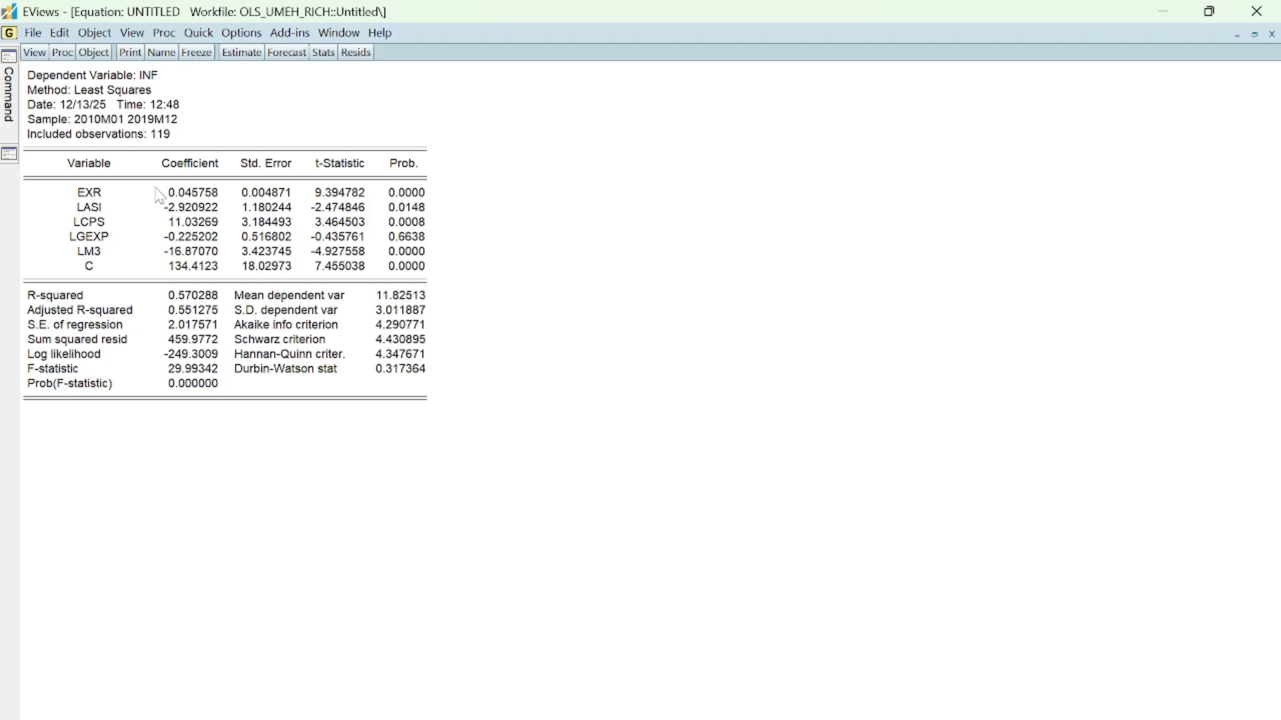
Step: Change the estimation sample to 2020m12 2025m09 and re-estimate the least squares equation
click(241, 53)
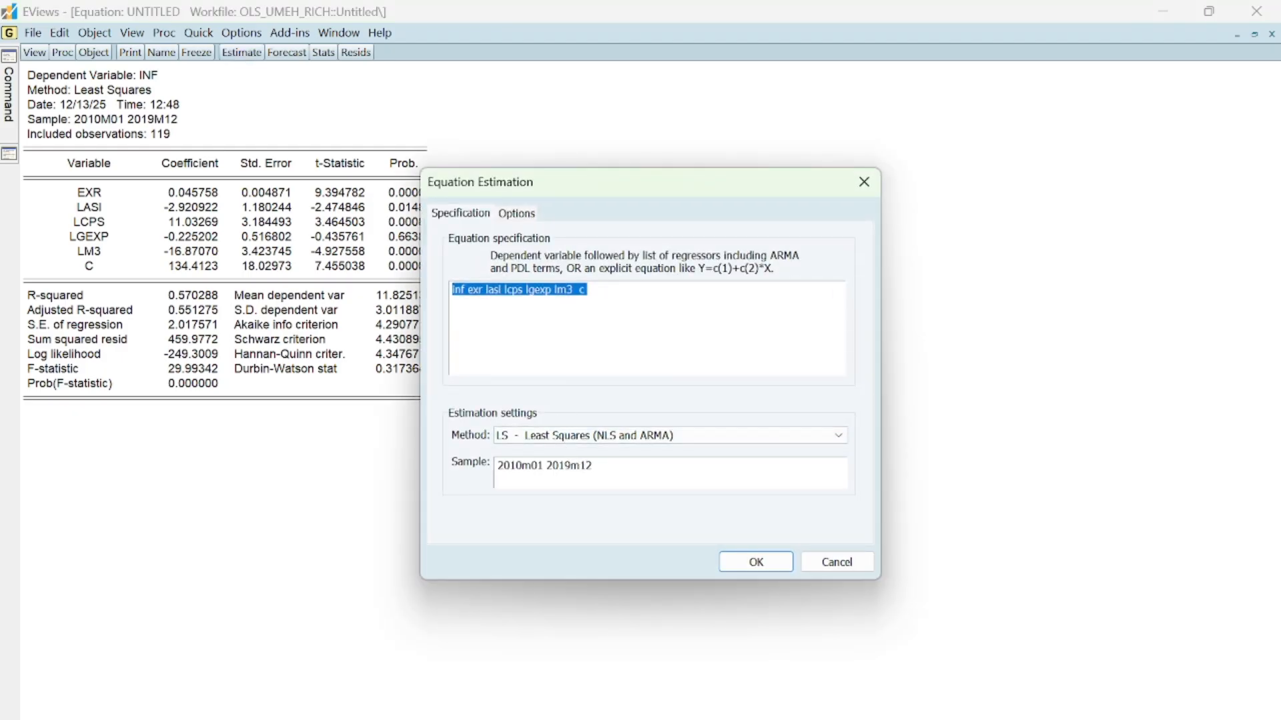
click(543, 465)
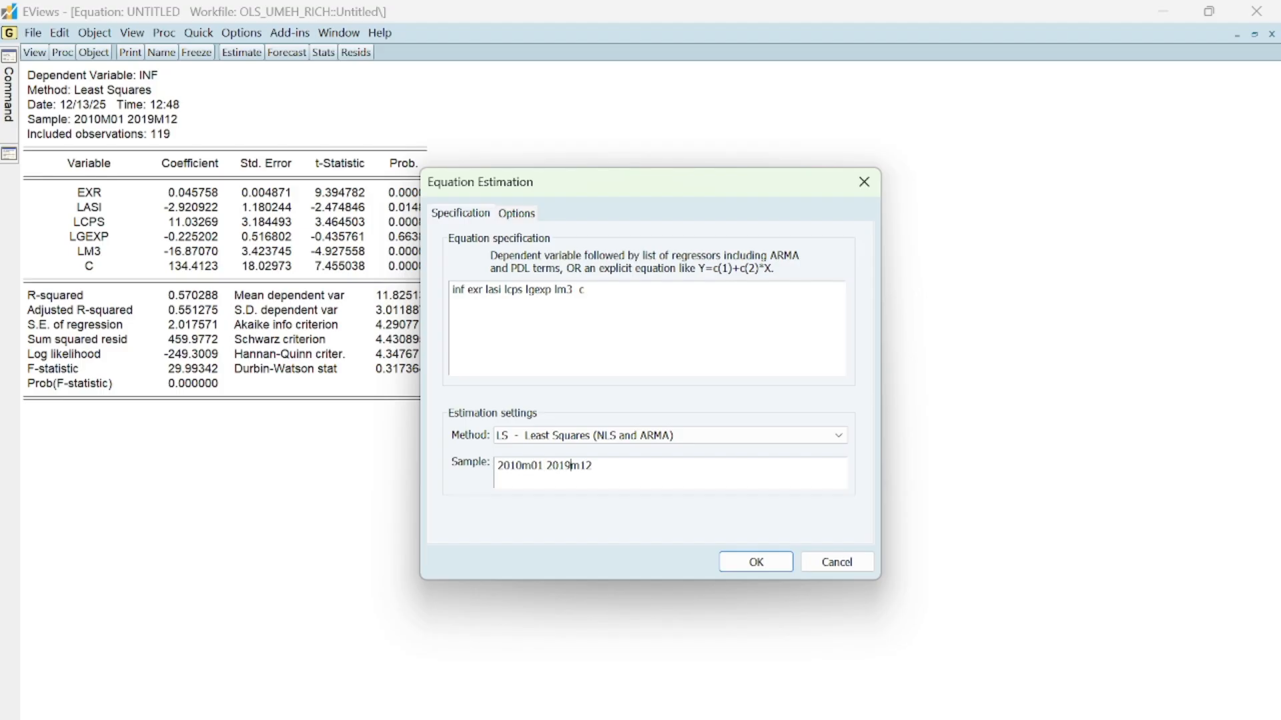
key(BackSpace)
key(BackSpace)
text(25)
key(BackSpace)
text(2)
key(BackSpace)
key(BackSpace)
text(12)
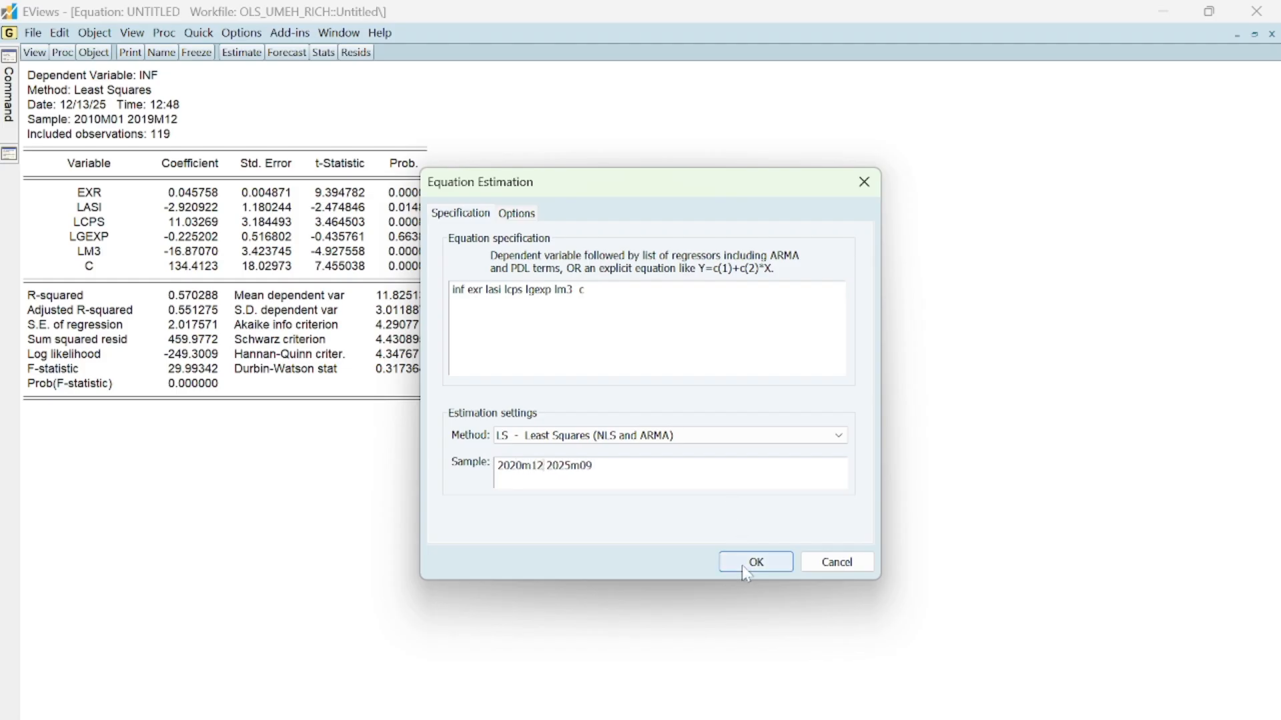
click(747, 562)
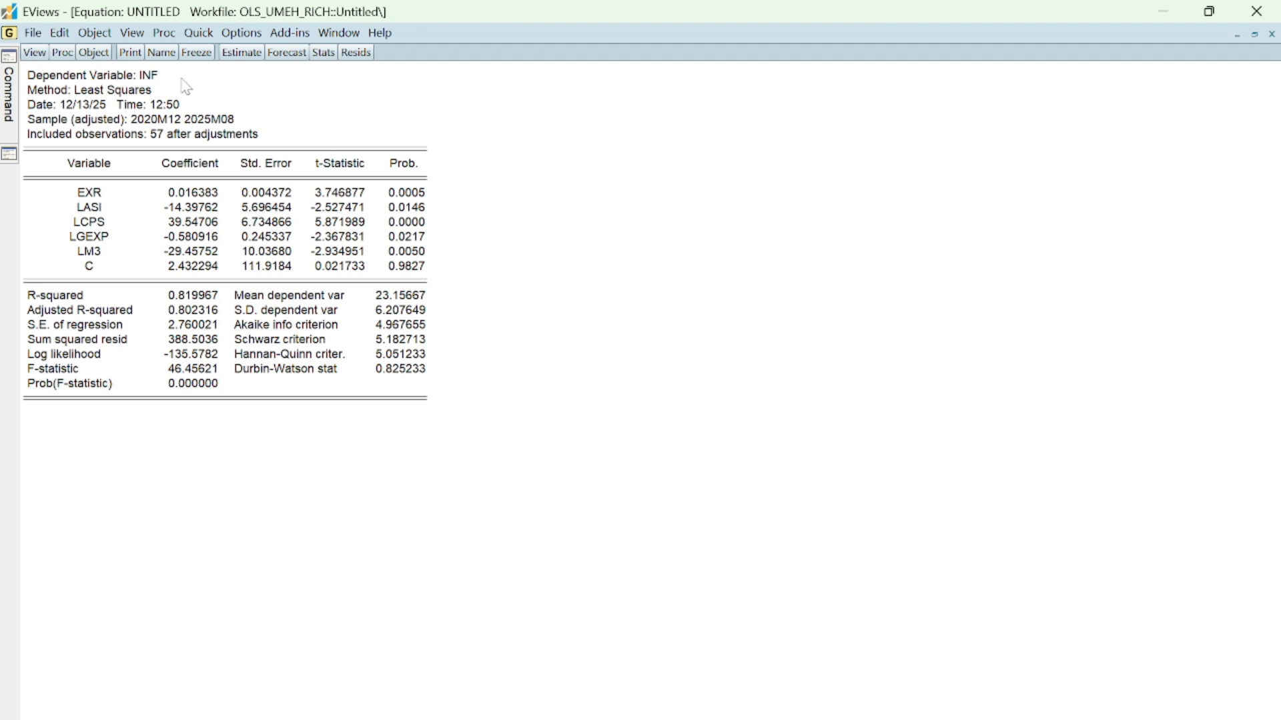
Step: Restore the estimation sample's start to 2010m01, keeping 2025m09 as its end, and re-estimate the equation
click(242, 52)
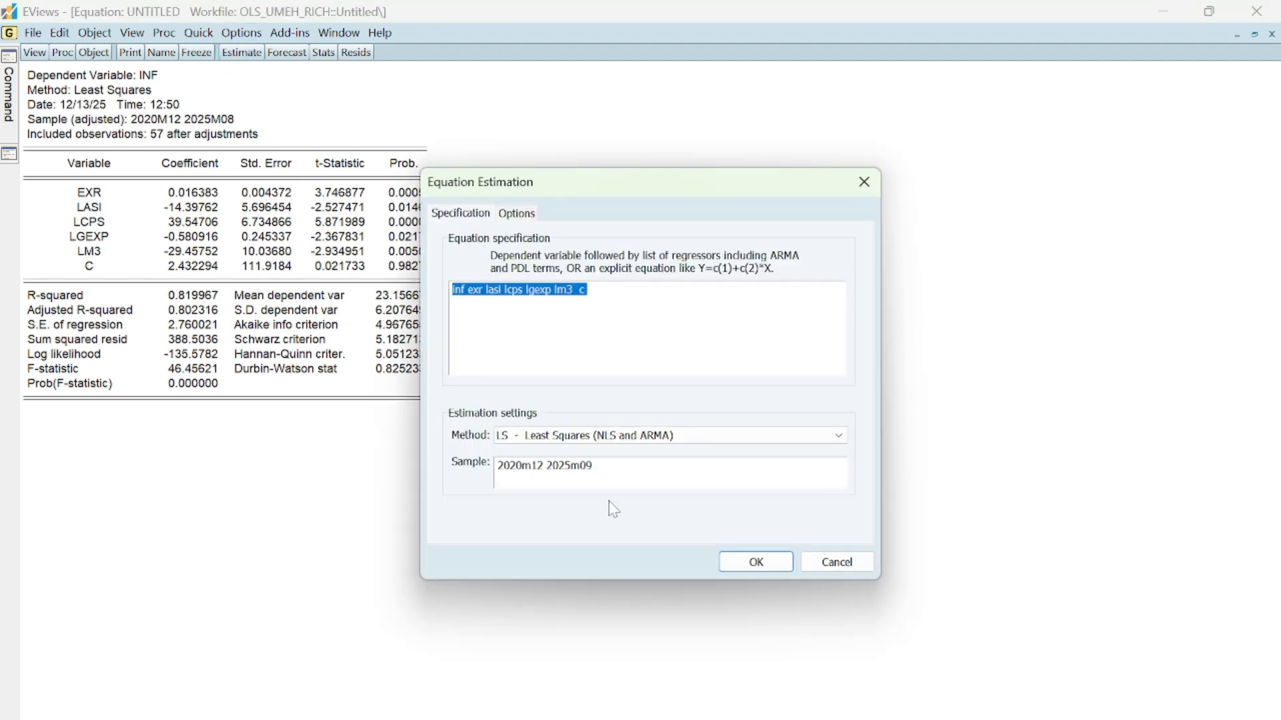
click(522, 465)
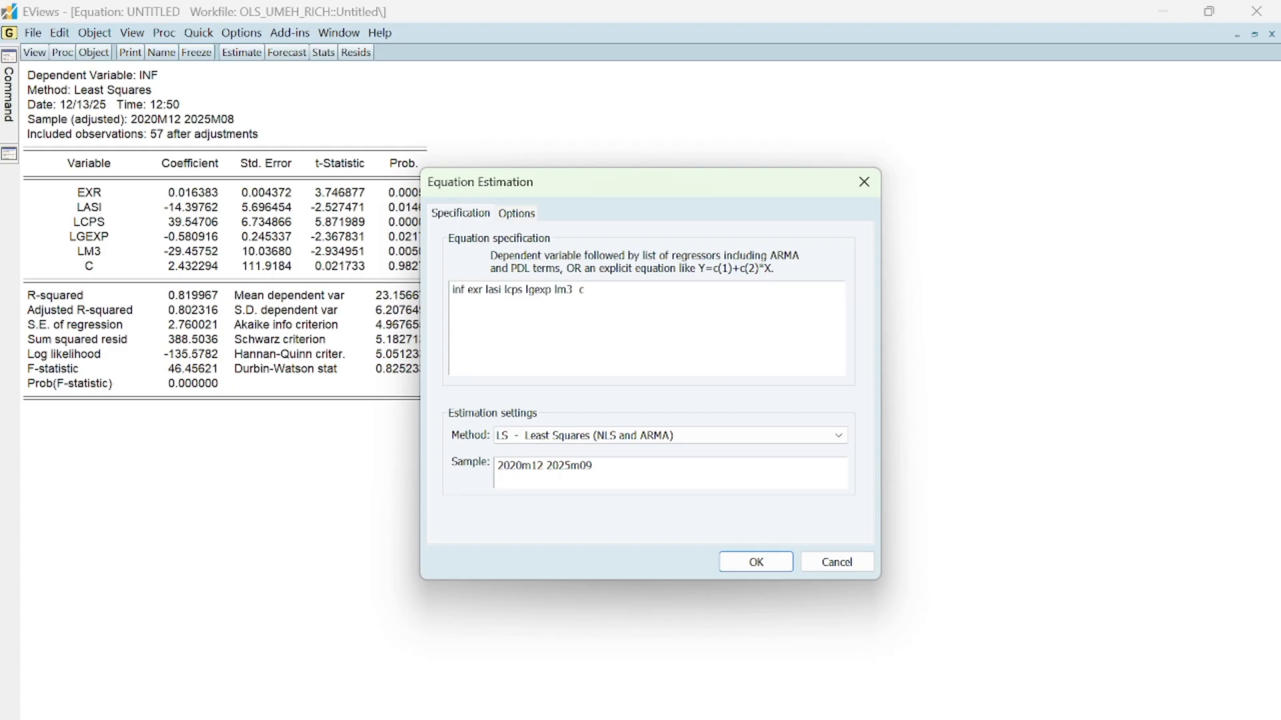
key(BackSpace)
key(BackSpace)
text(10)
key(BackSpace)
key(BackSpace)
text(01)
click(738, 563)
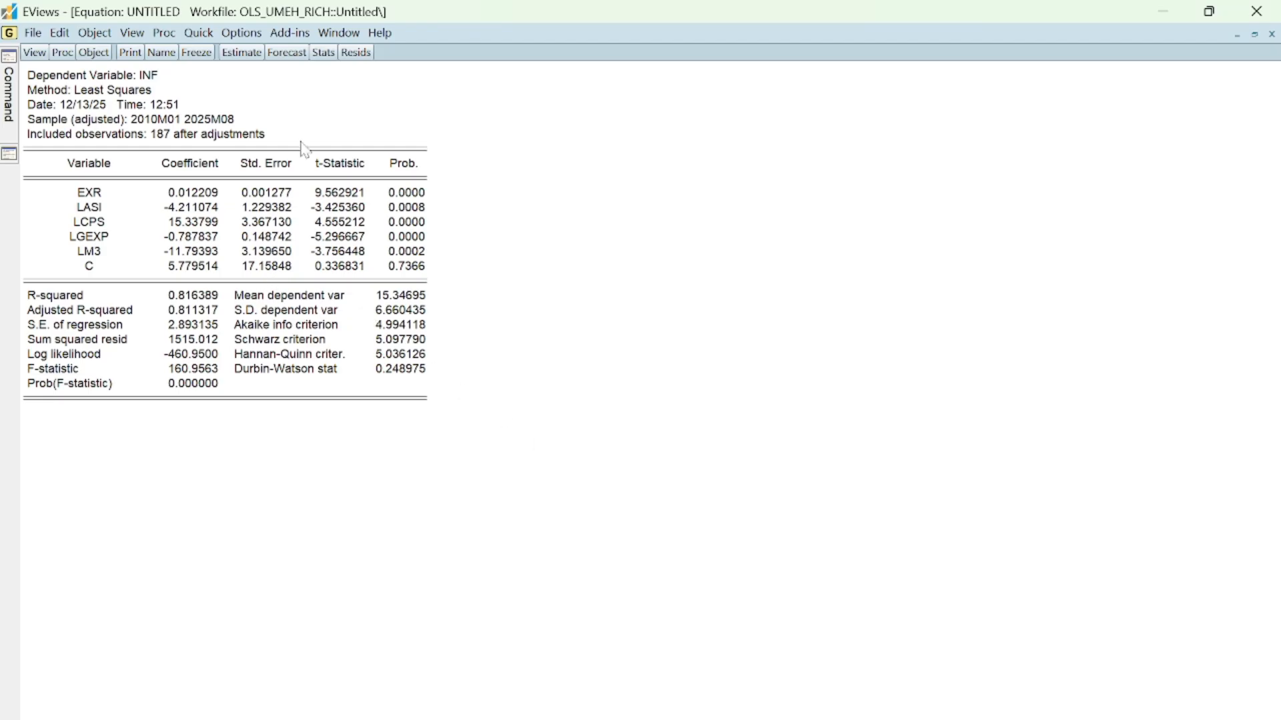